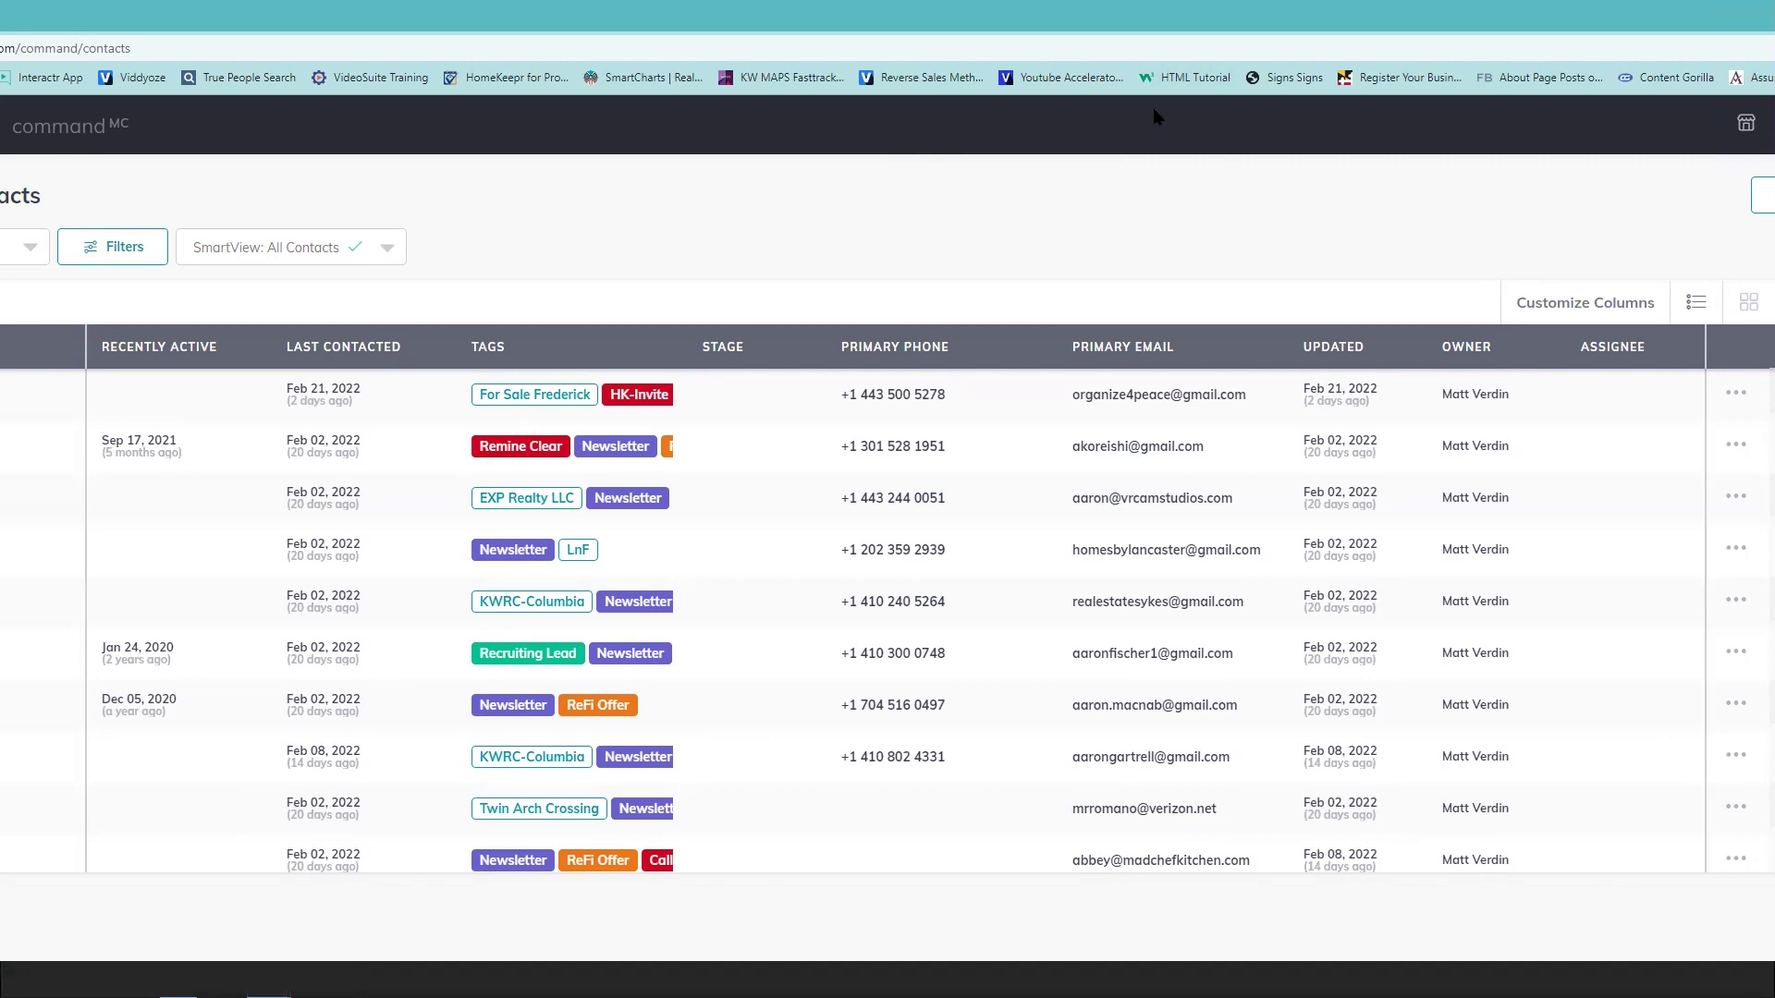
- Draw the red handwritten letters 'SA' near the upper left of the blank whiteboard
mouse_move(673, 306)
left_mouse_down()
mouse_move(603, 426)
mouse_move(696, 279)
mouse_move(745, 364)
mouse_move(720, 312)
left_mouse_up()
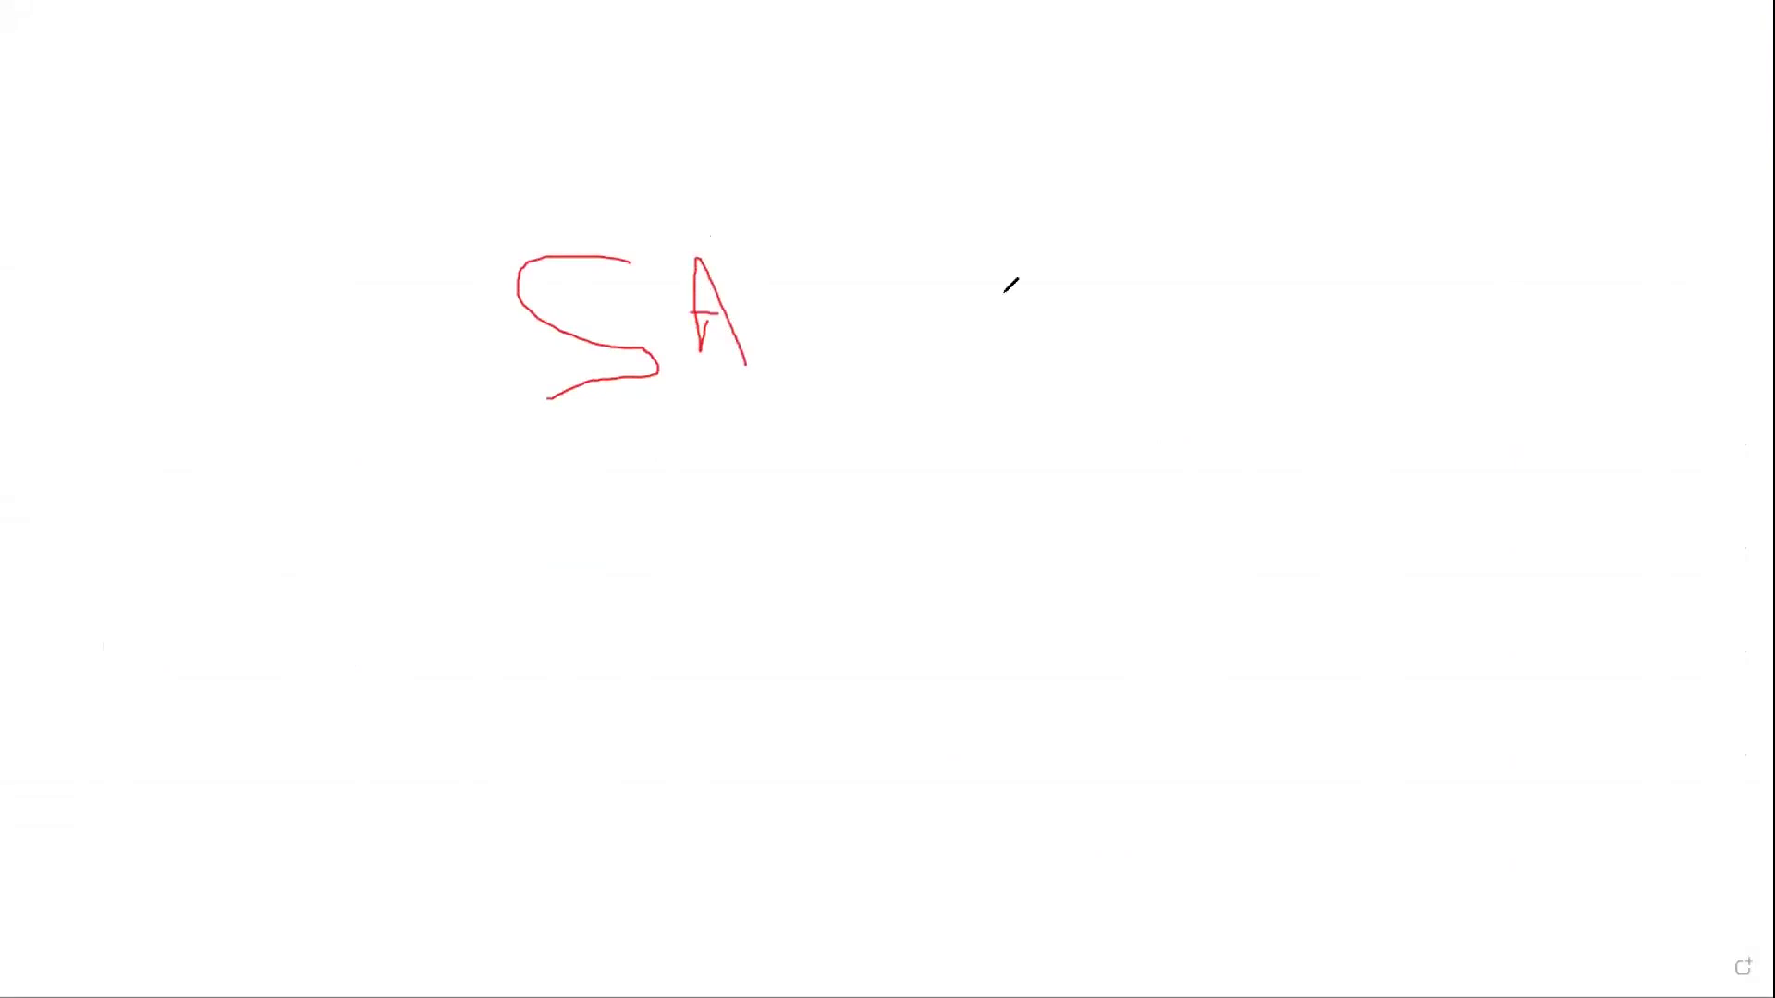
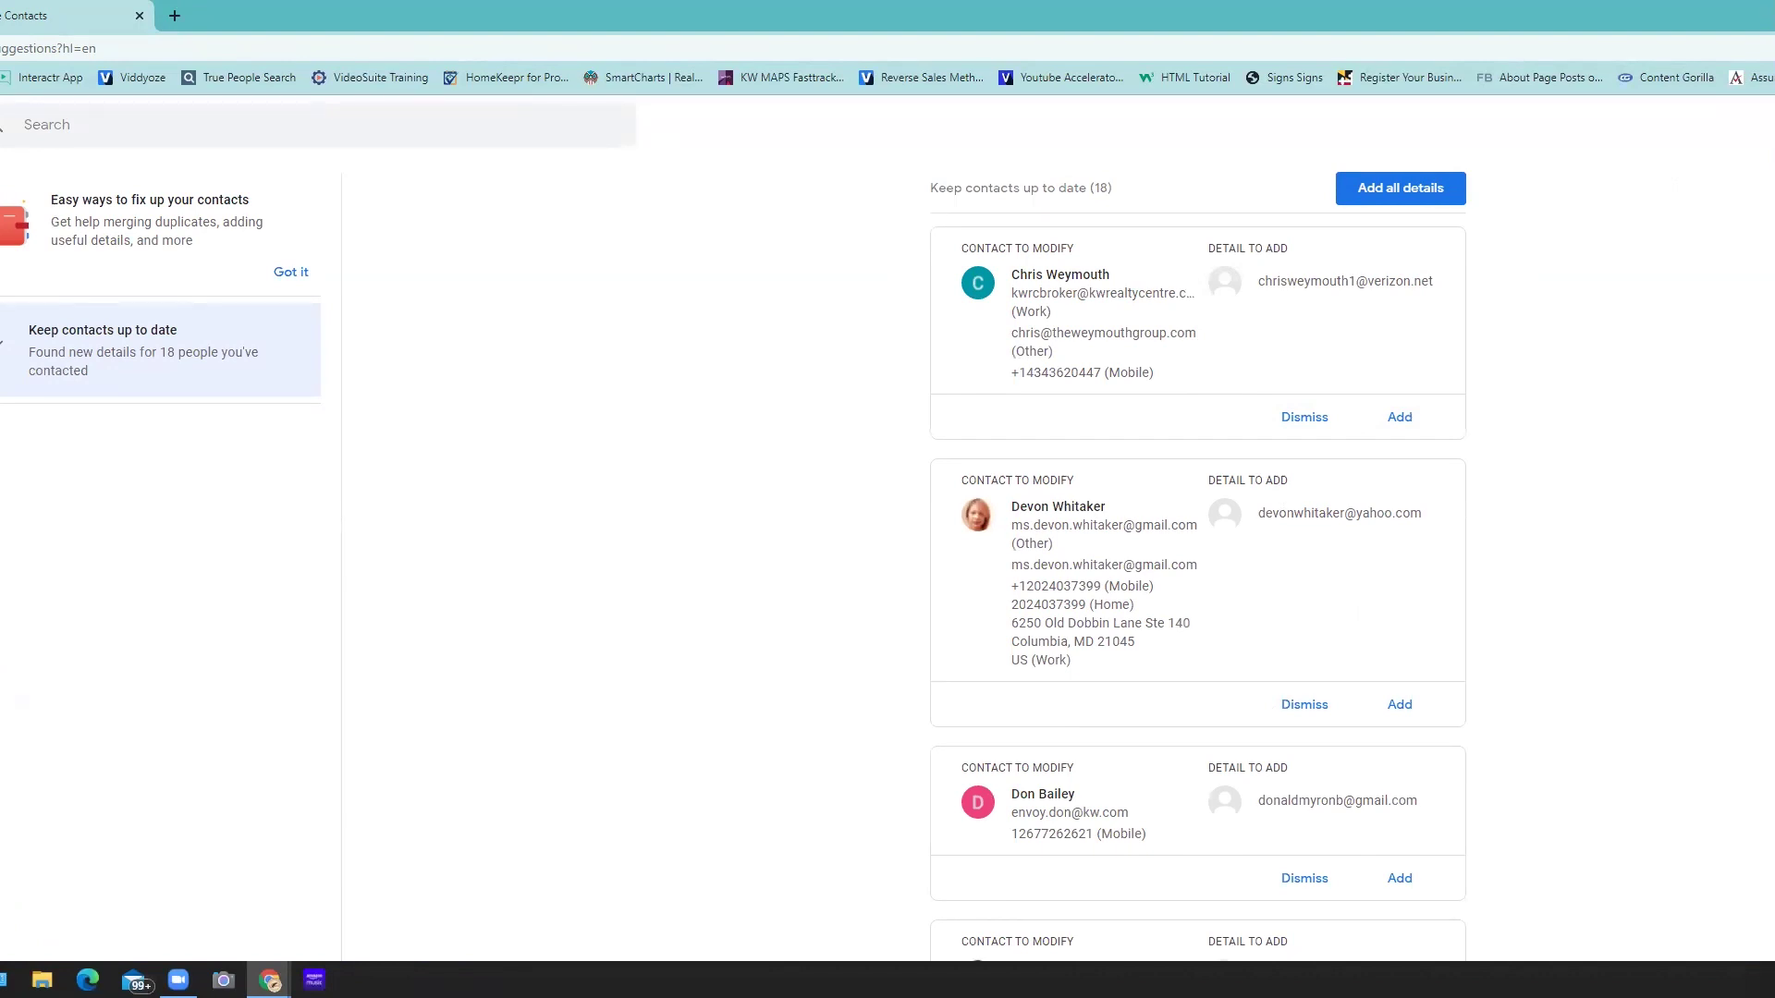
- Open Google Contacts' Export contacts dialog (Google CSV) and cancel it without exporting
left_click(74, 727)
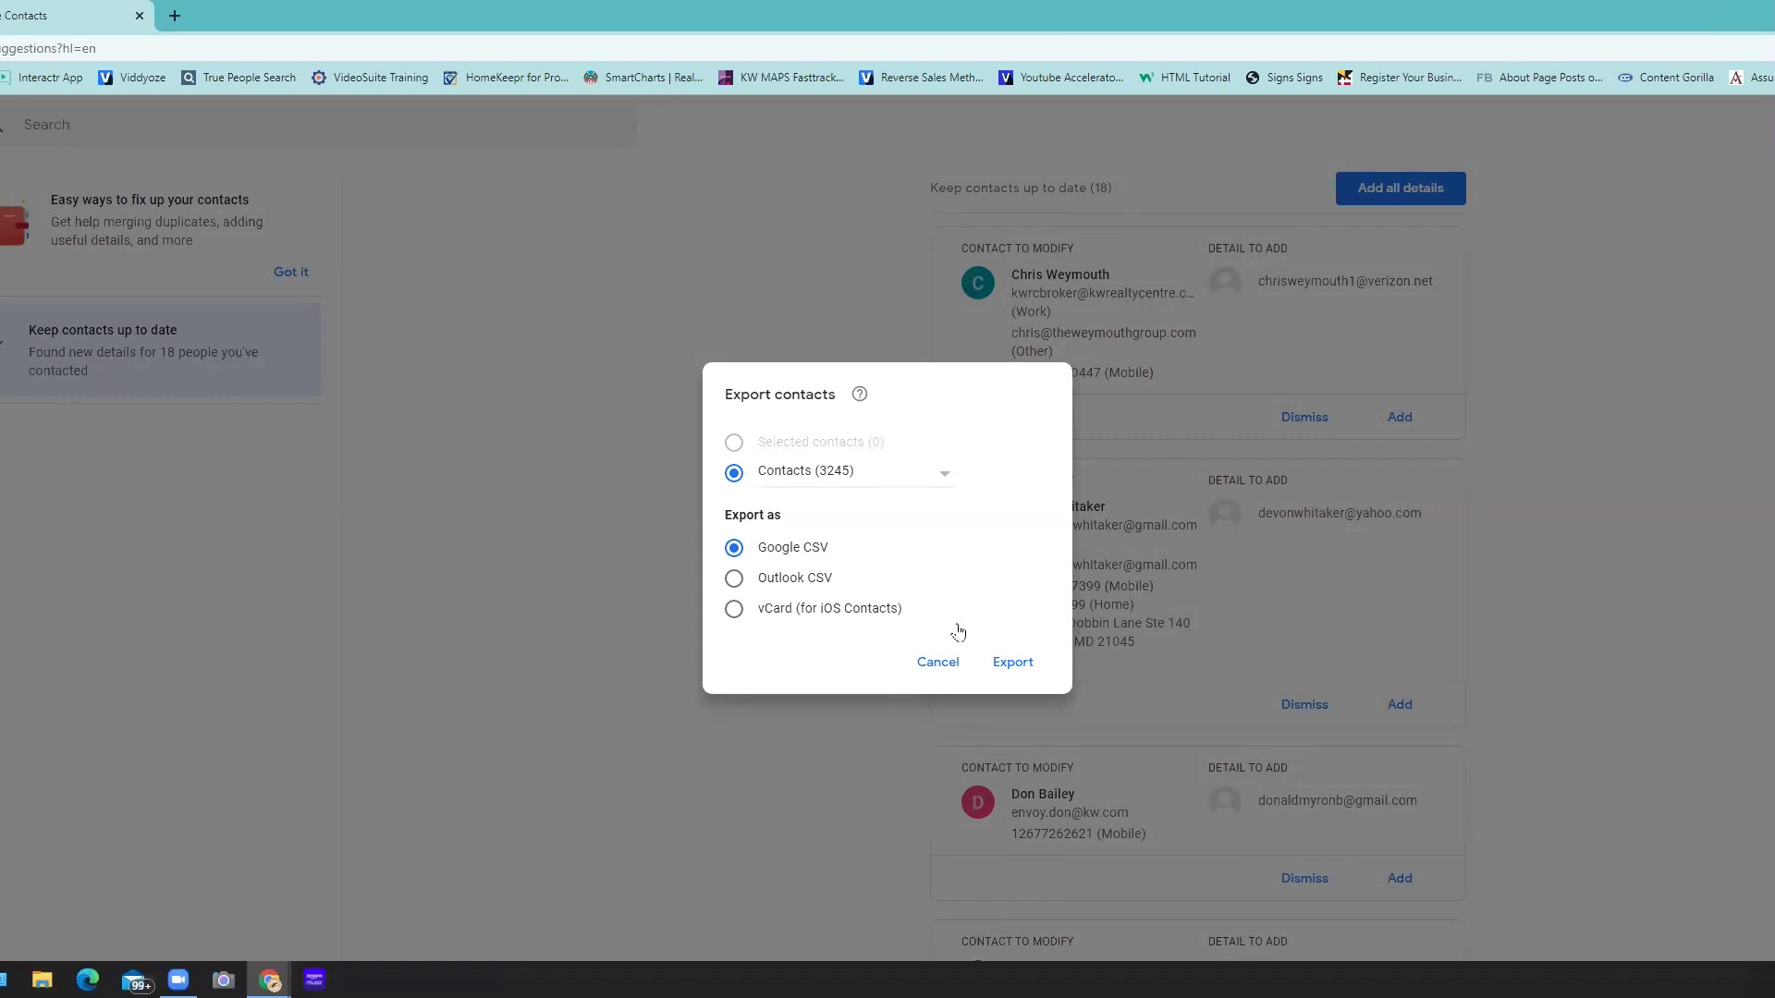
left_click(869, 148)
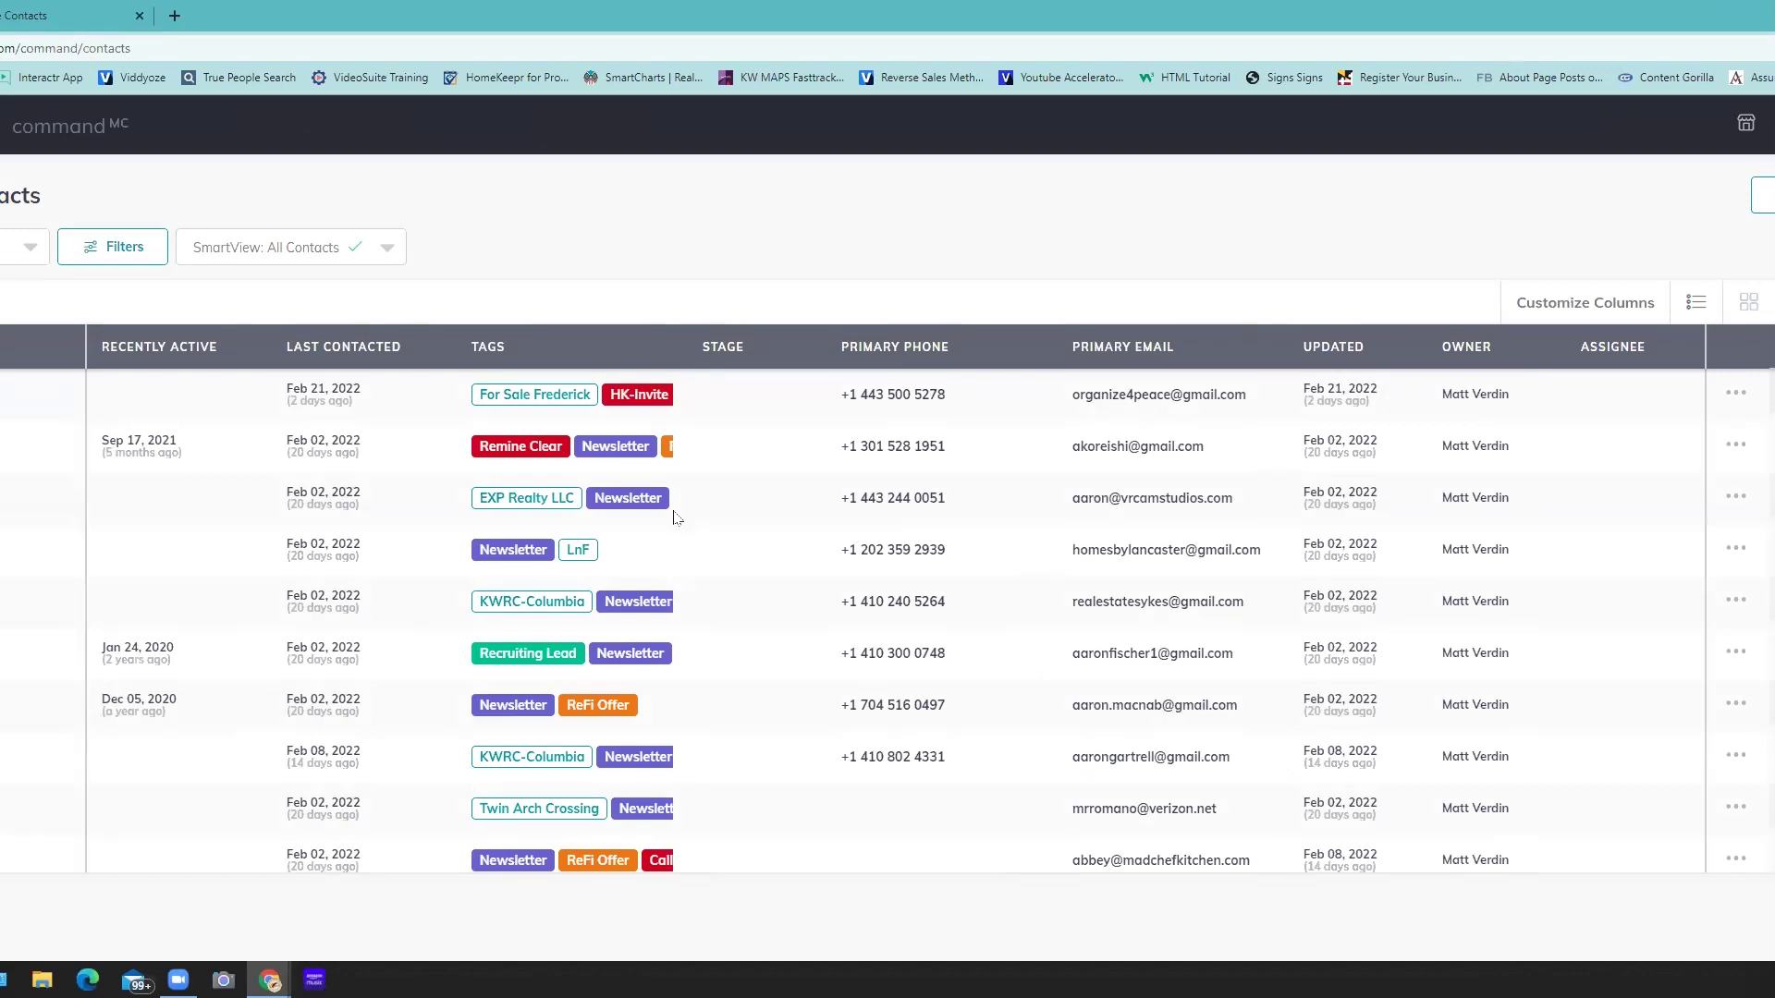
- Open the dropdown beside Filters, then open a contact's detail page with its tour-request timeline
left_click(23, 247)
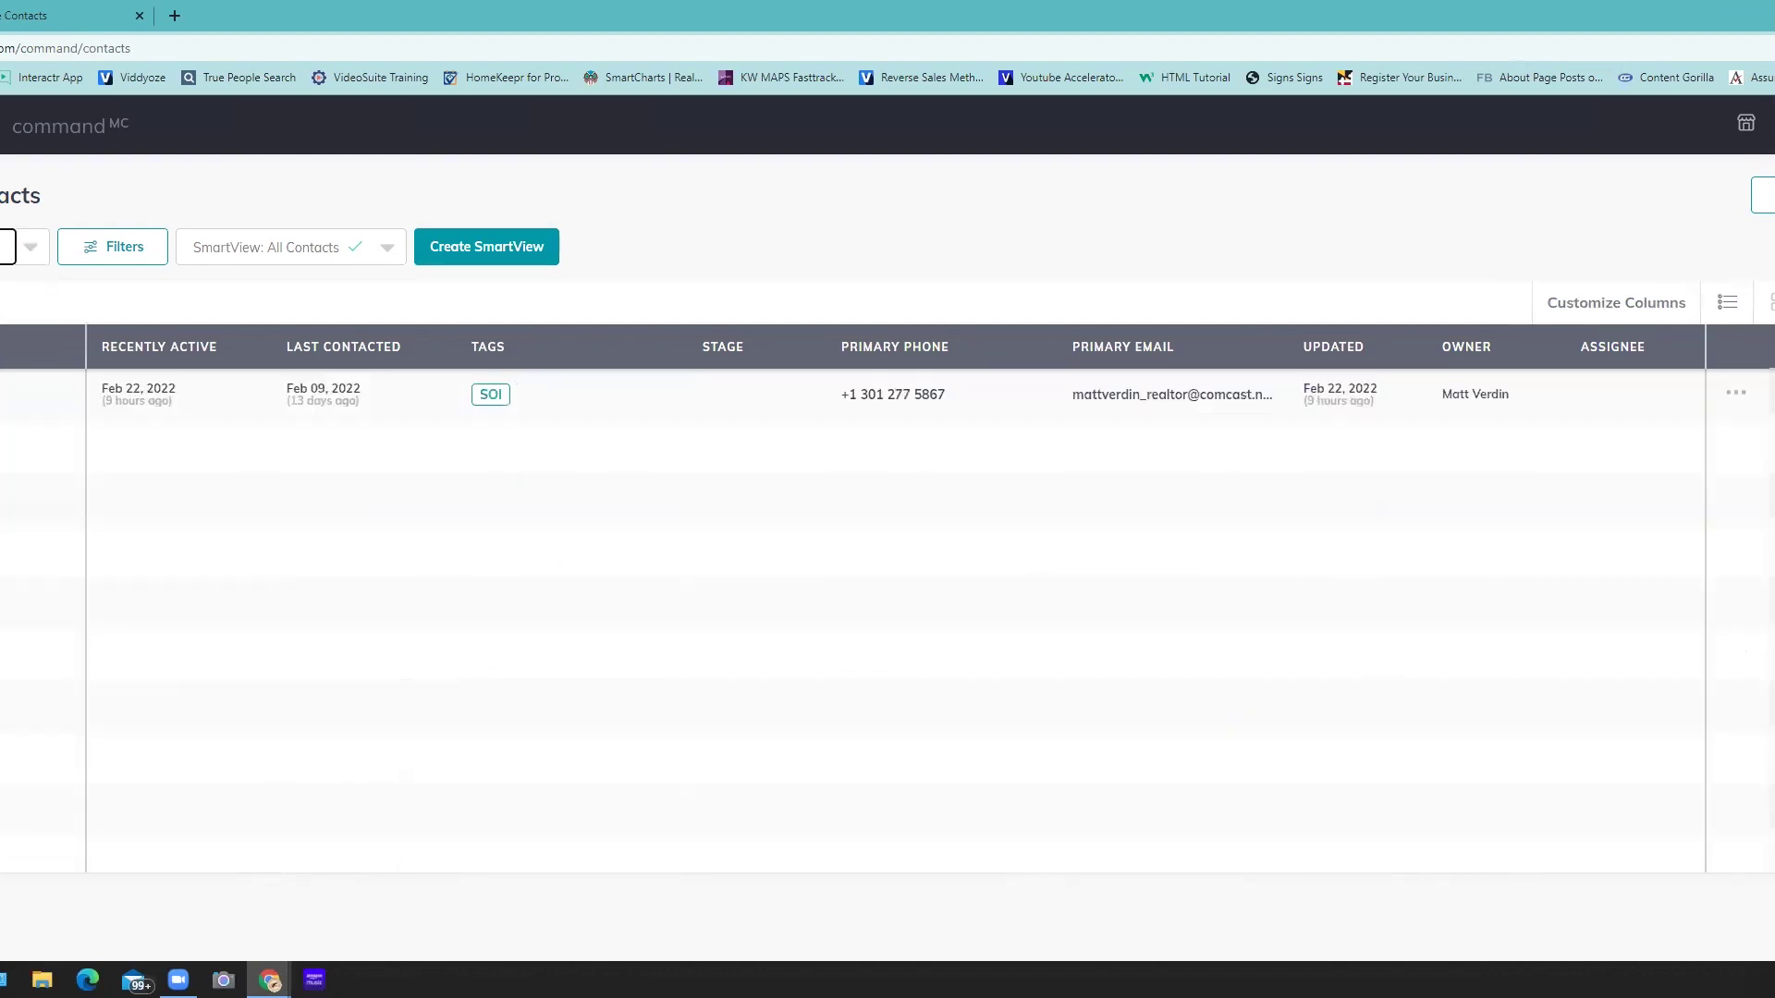
left_click(5, 394)
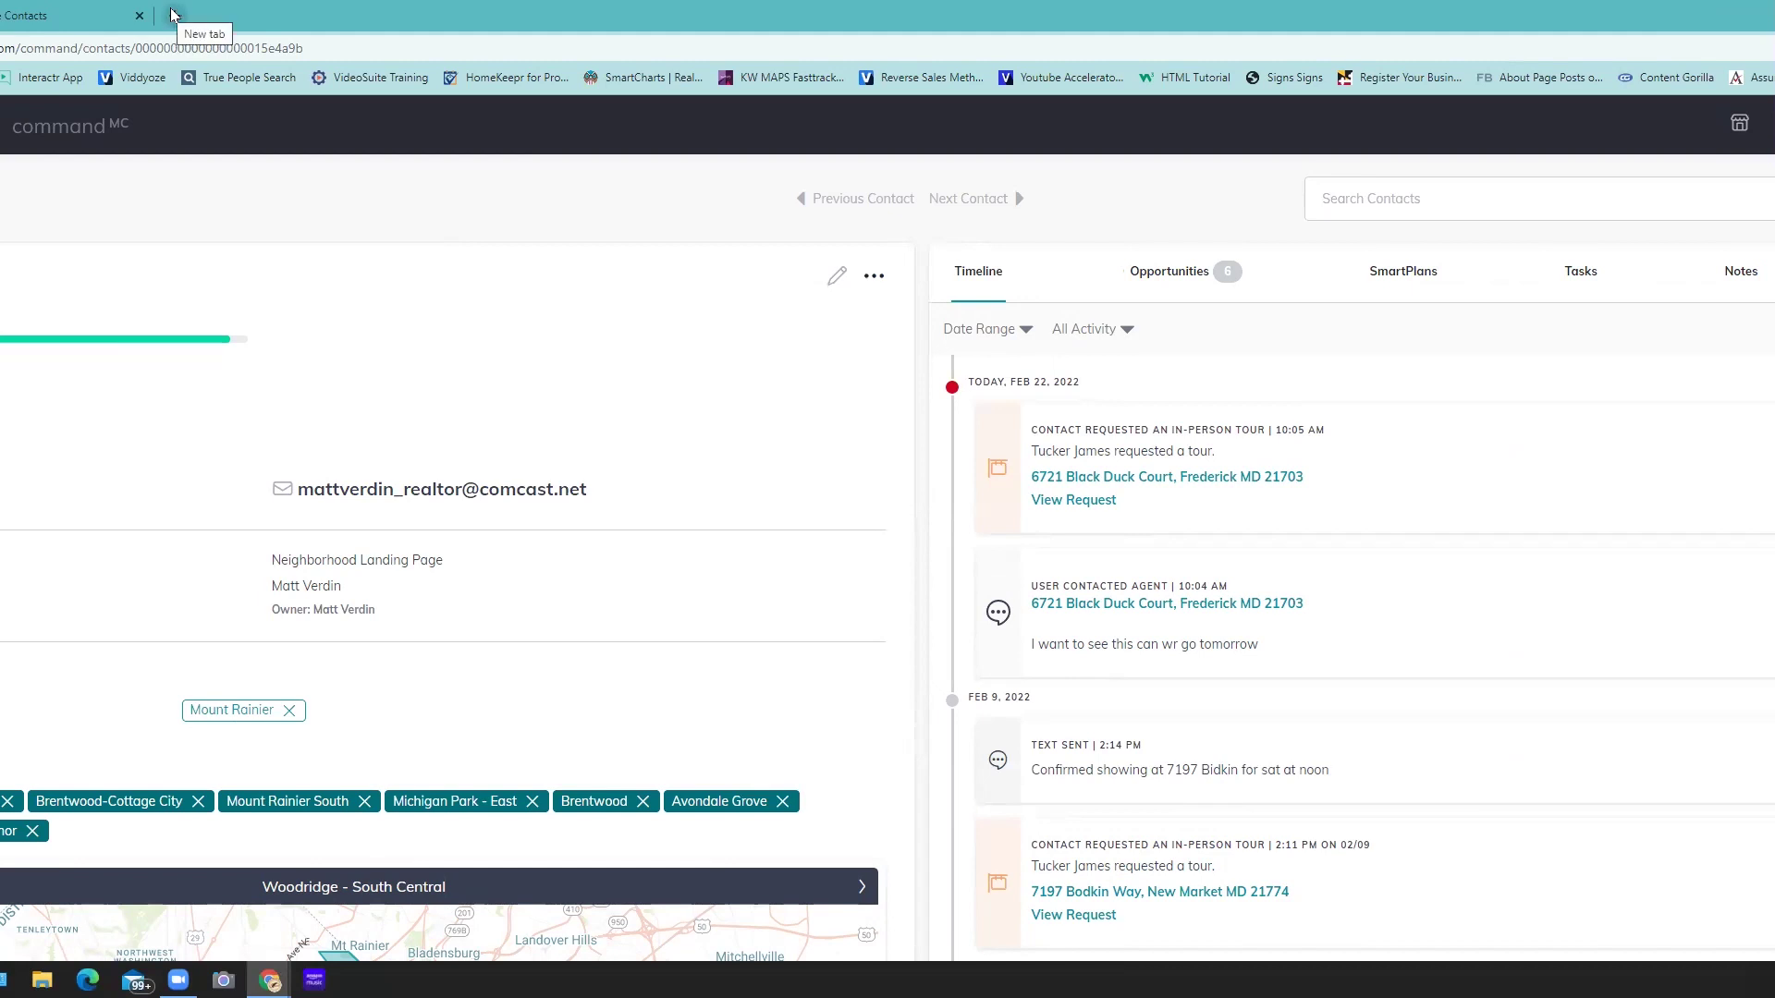
- Open a new browser tab and load the Scott Le Roy Marketing website
left_click(172, 13)
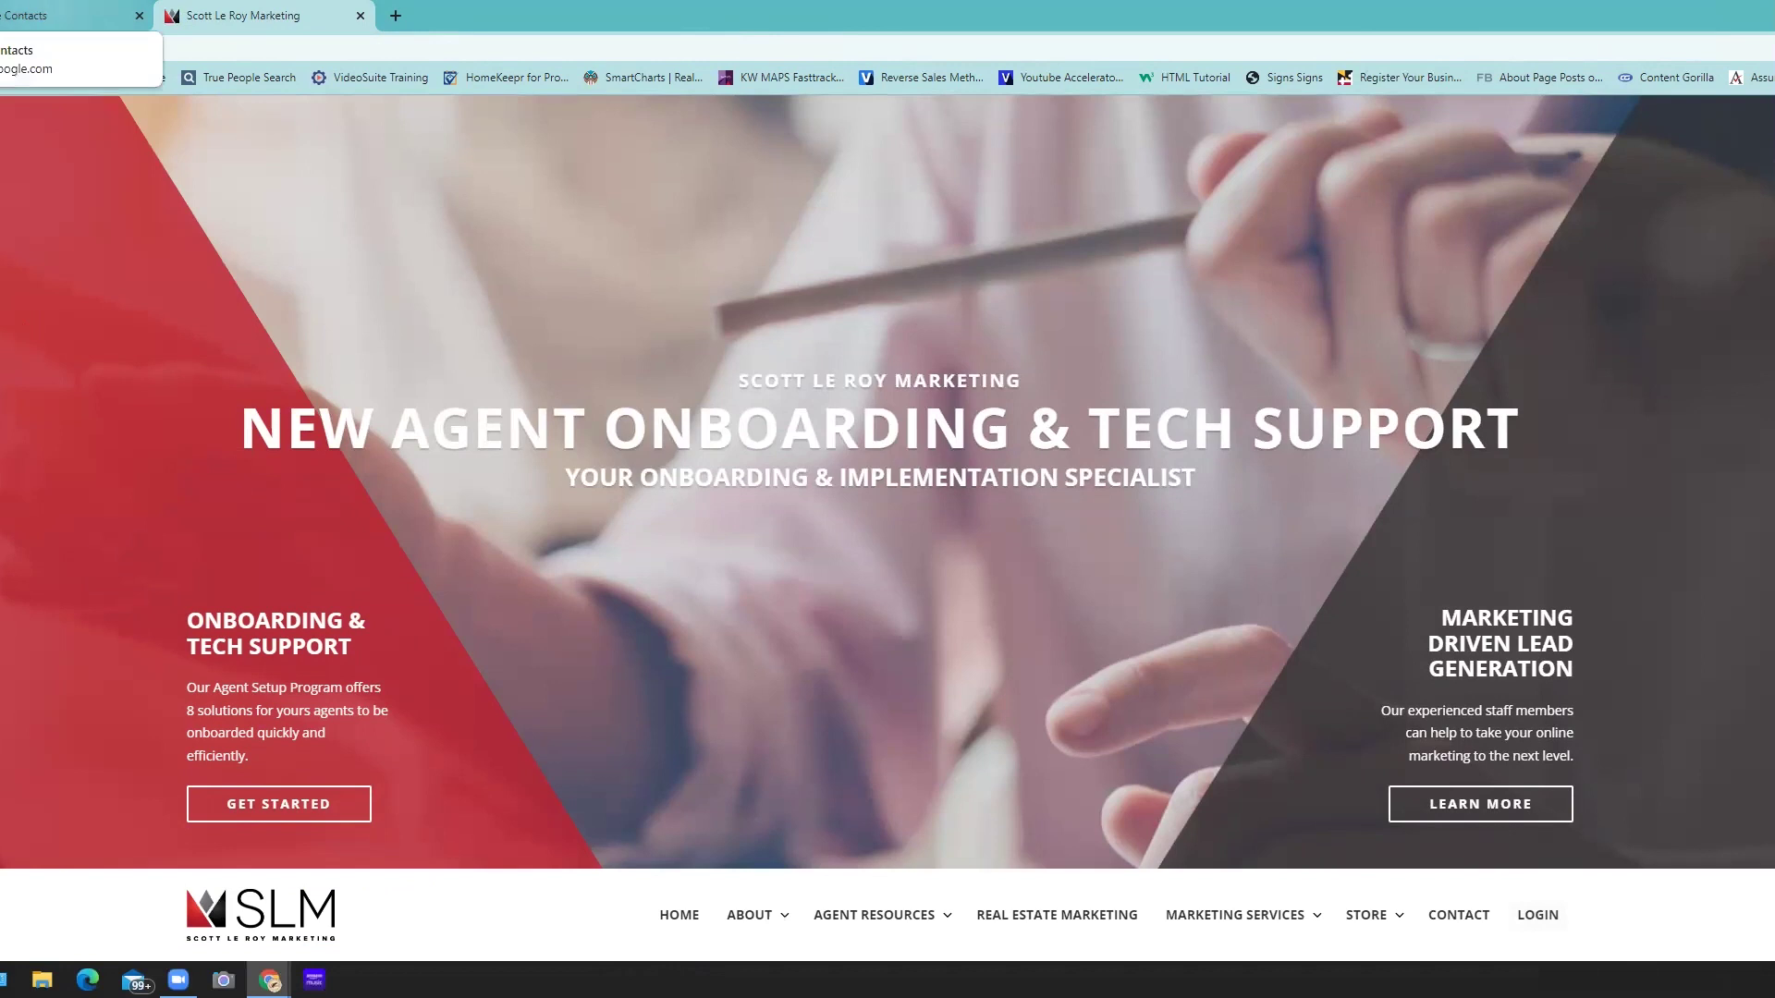
- Switch to the Contacts tab and go back to the KW Command contact record
left_click(51, 11)
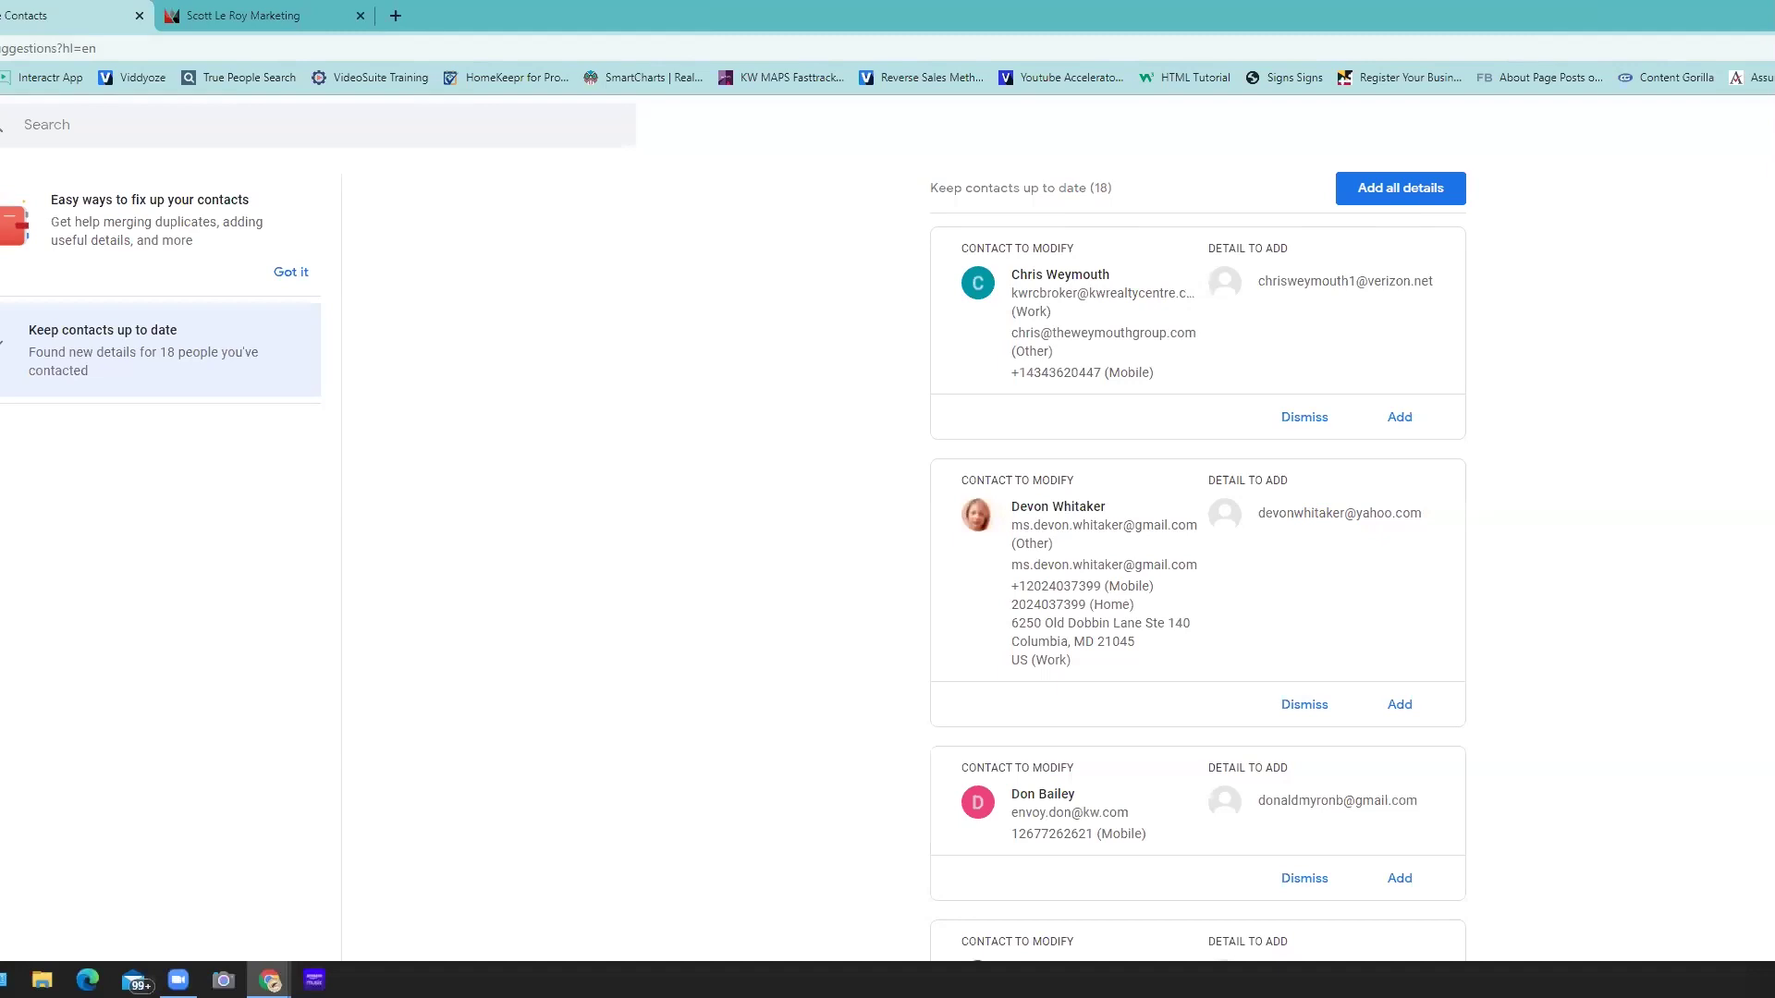
key("alt+Left")
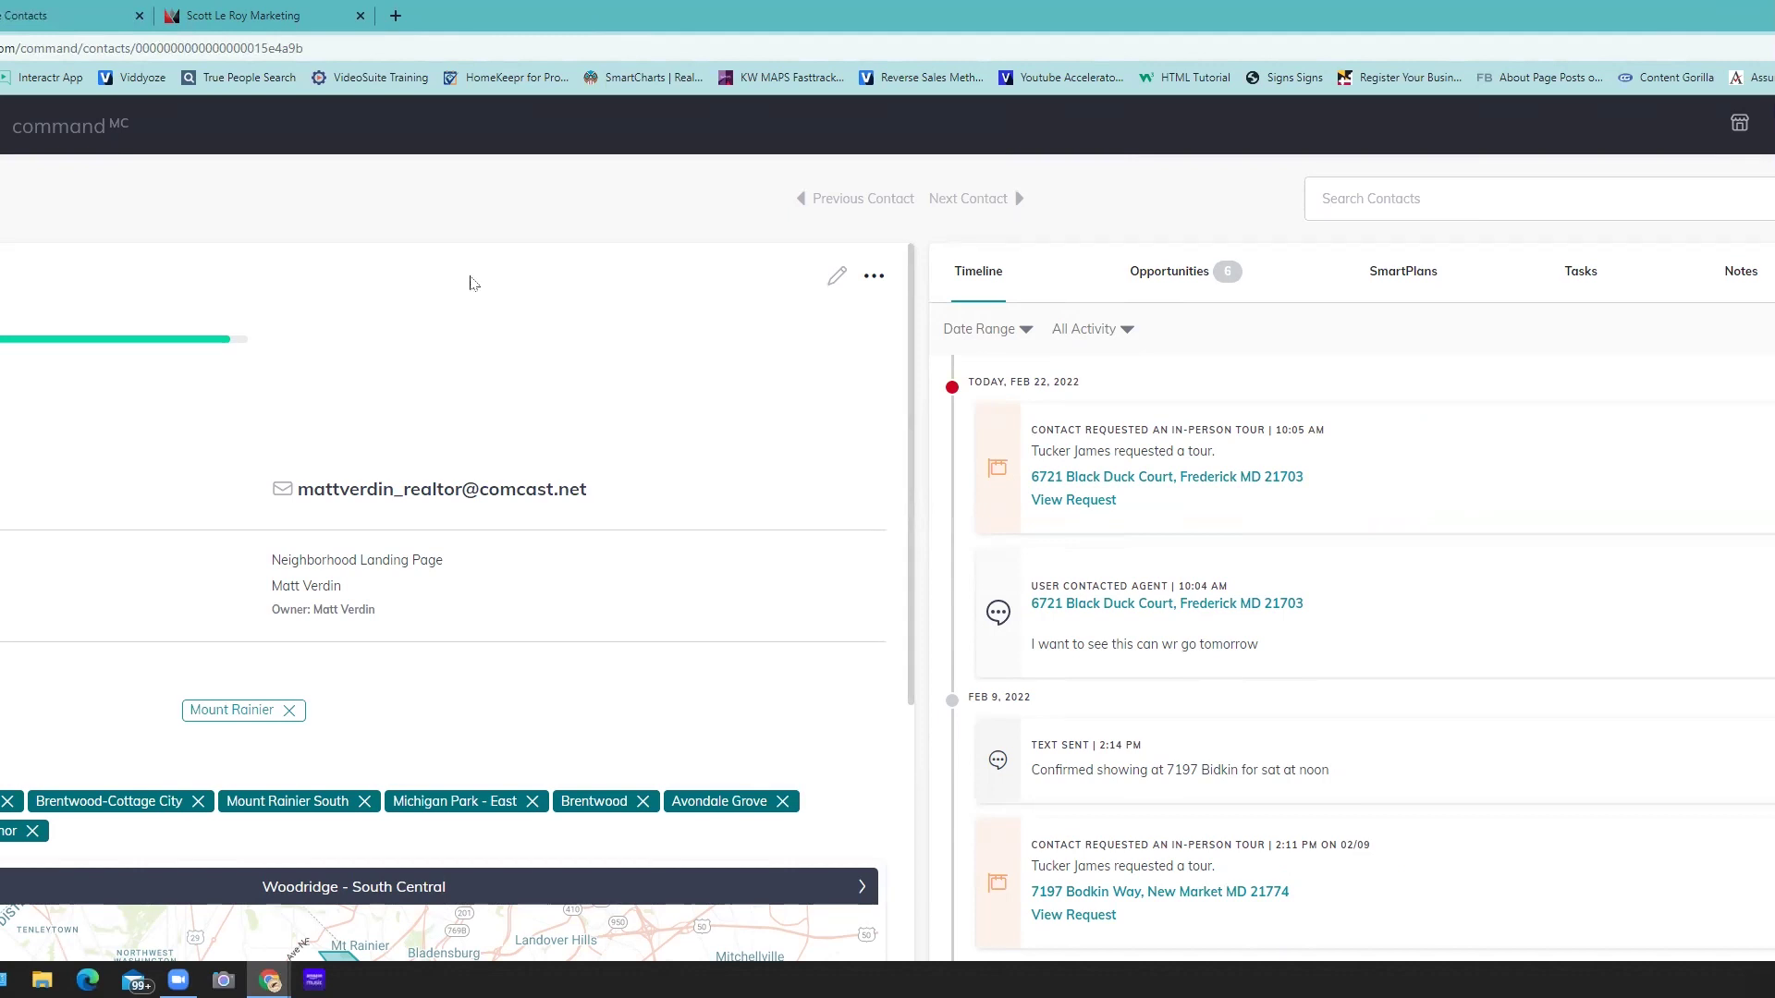
- Open a third tab and load thehomeretrievergroup.kw.com from the address bar suggestions
left_click(395, 18)
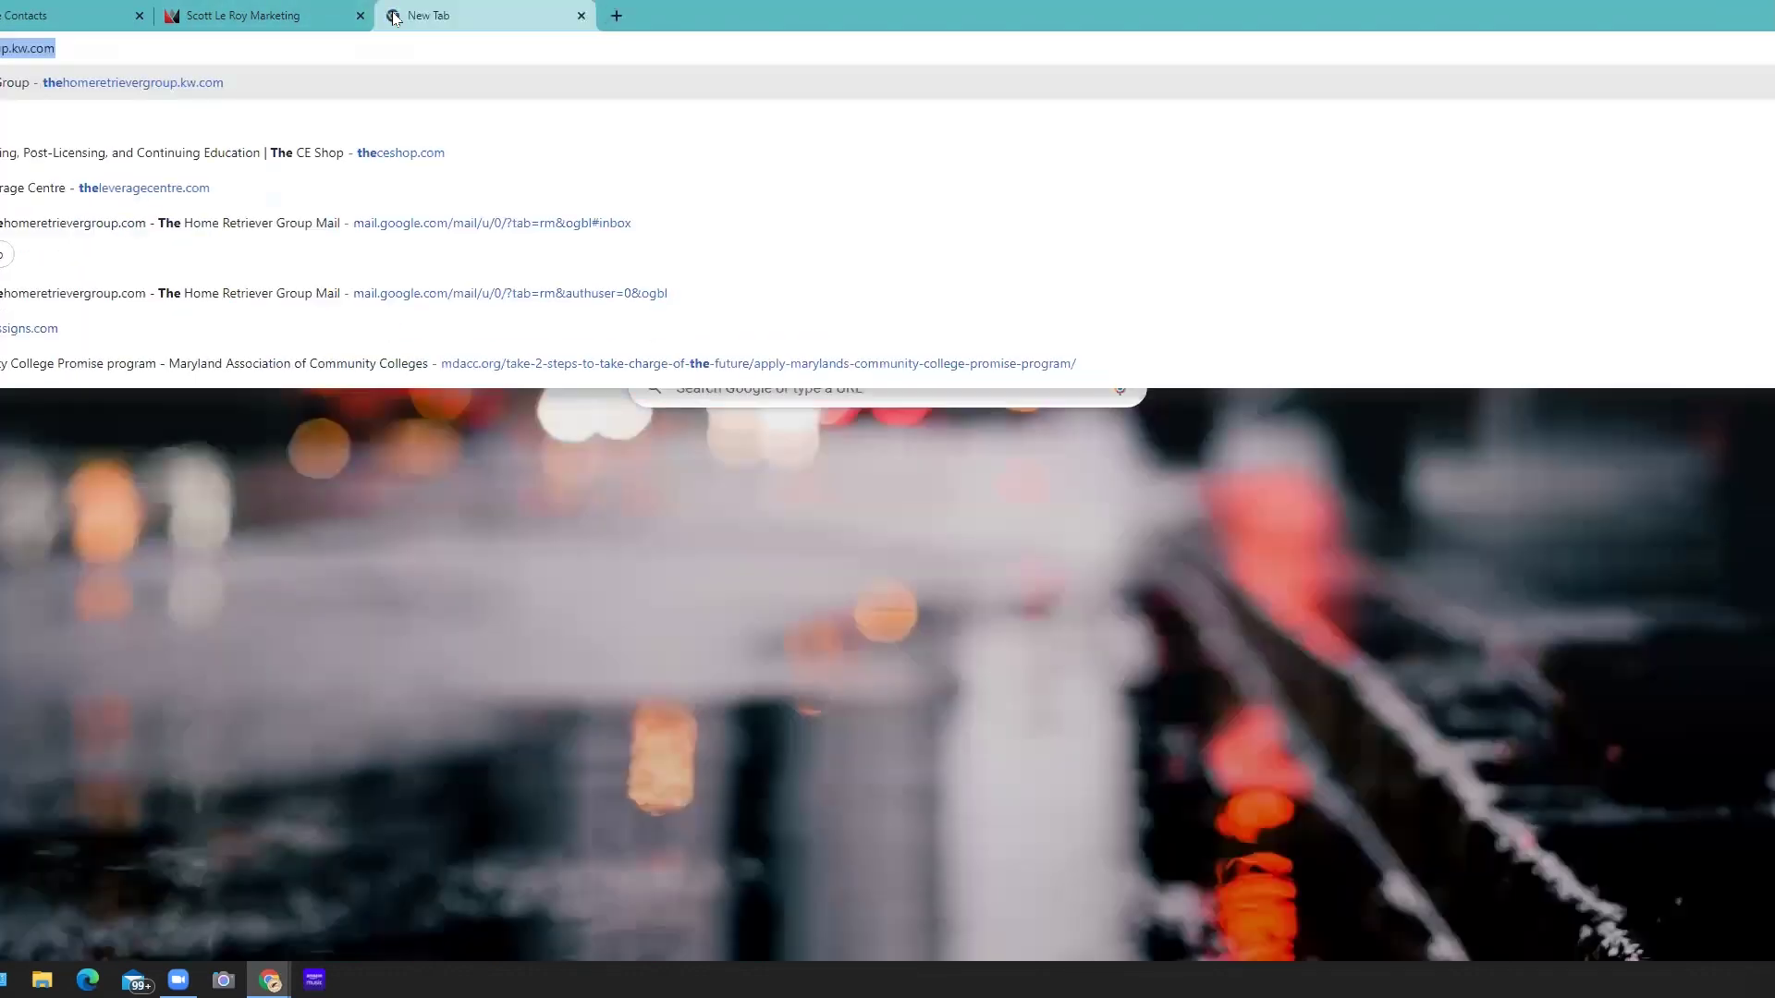
key("Return")
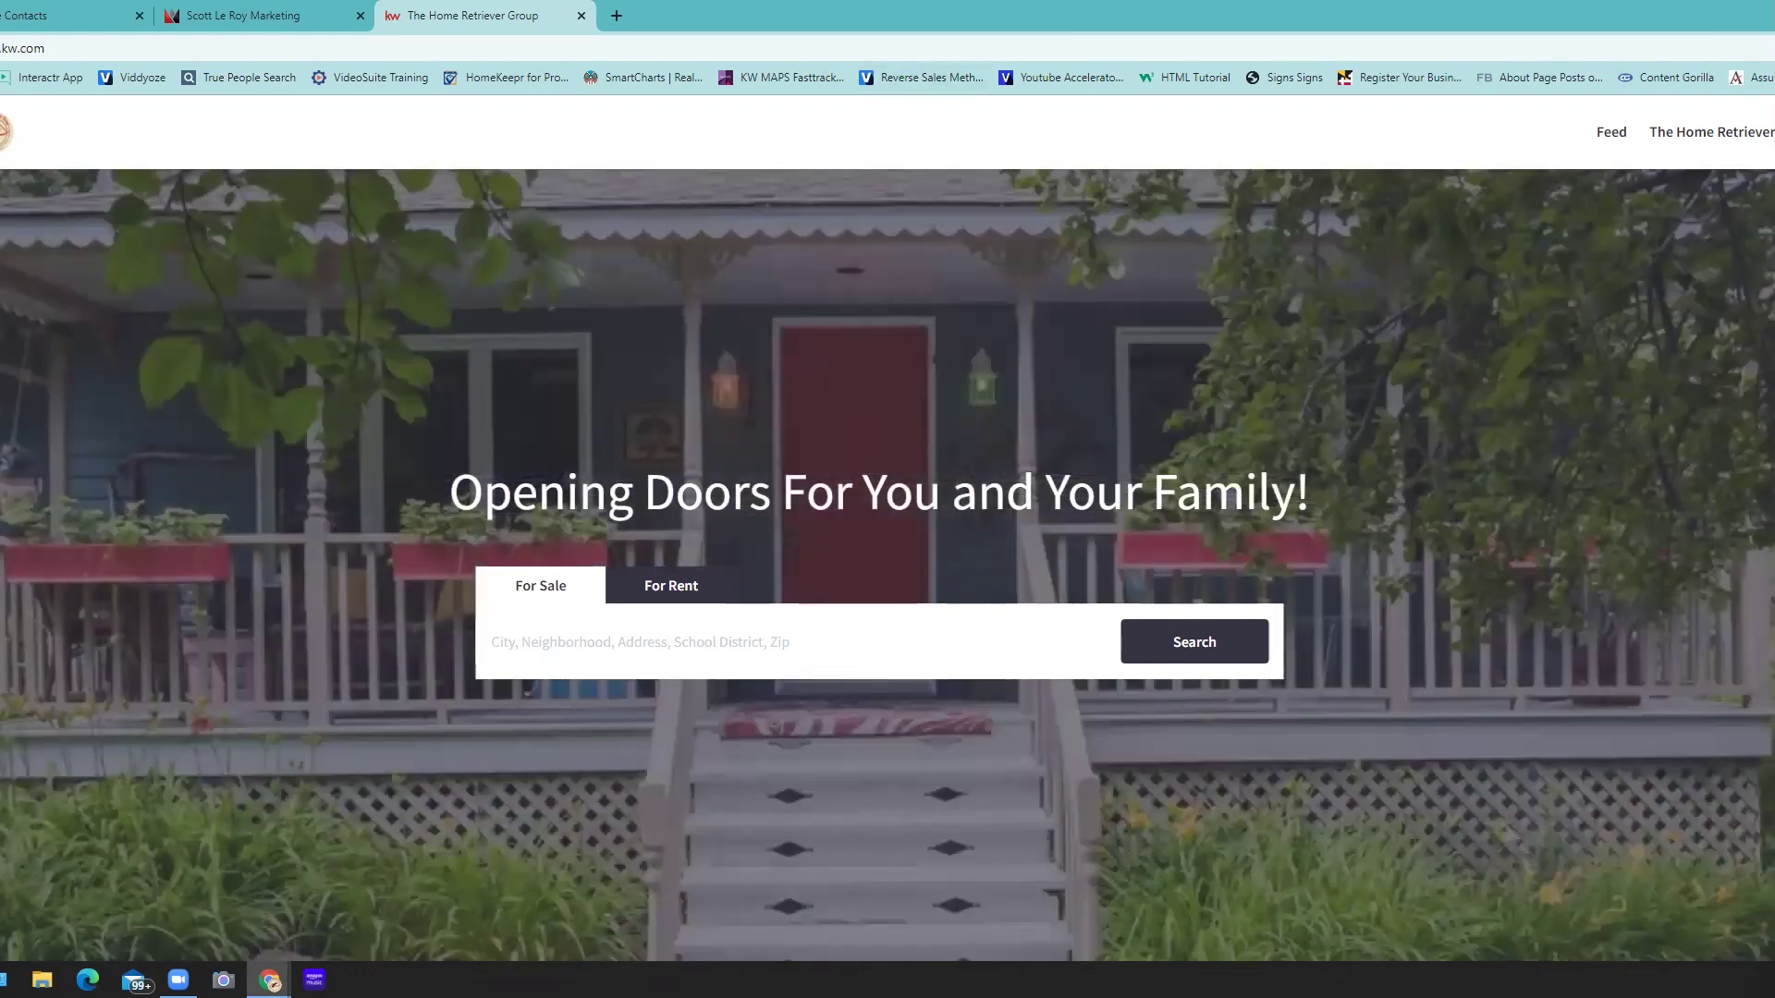
- Go to the Download My App page from The Home Retriever header menu
mouse_move(1756, 131)
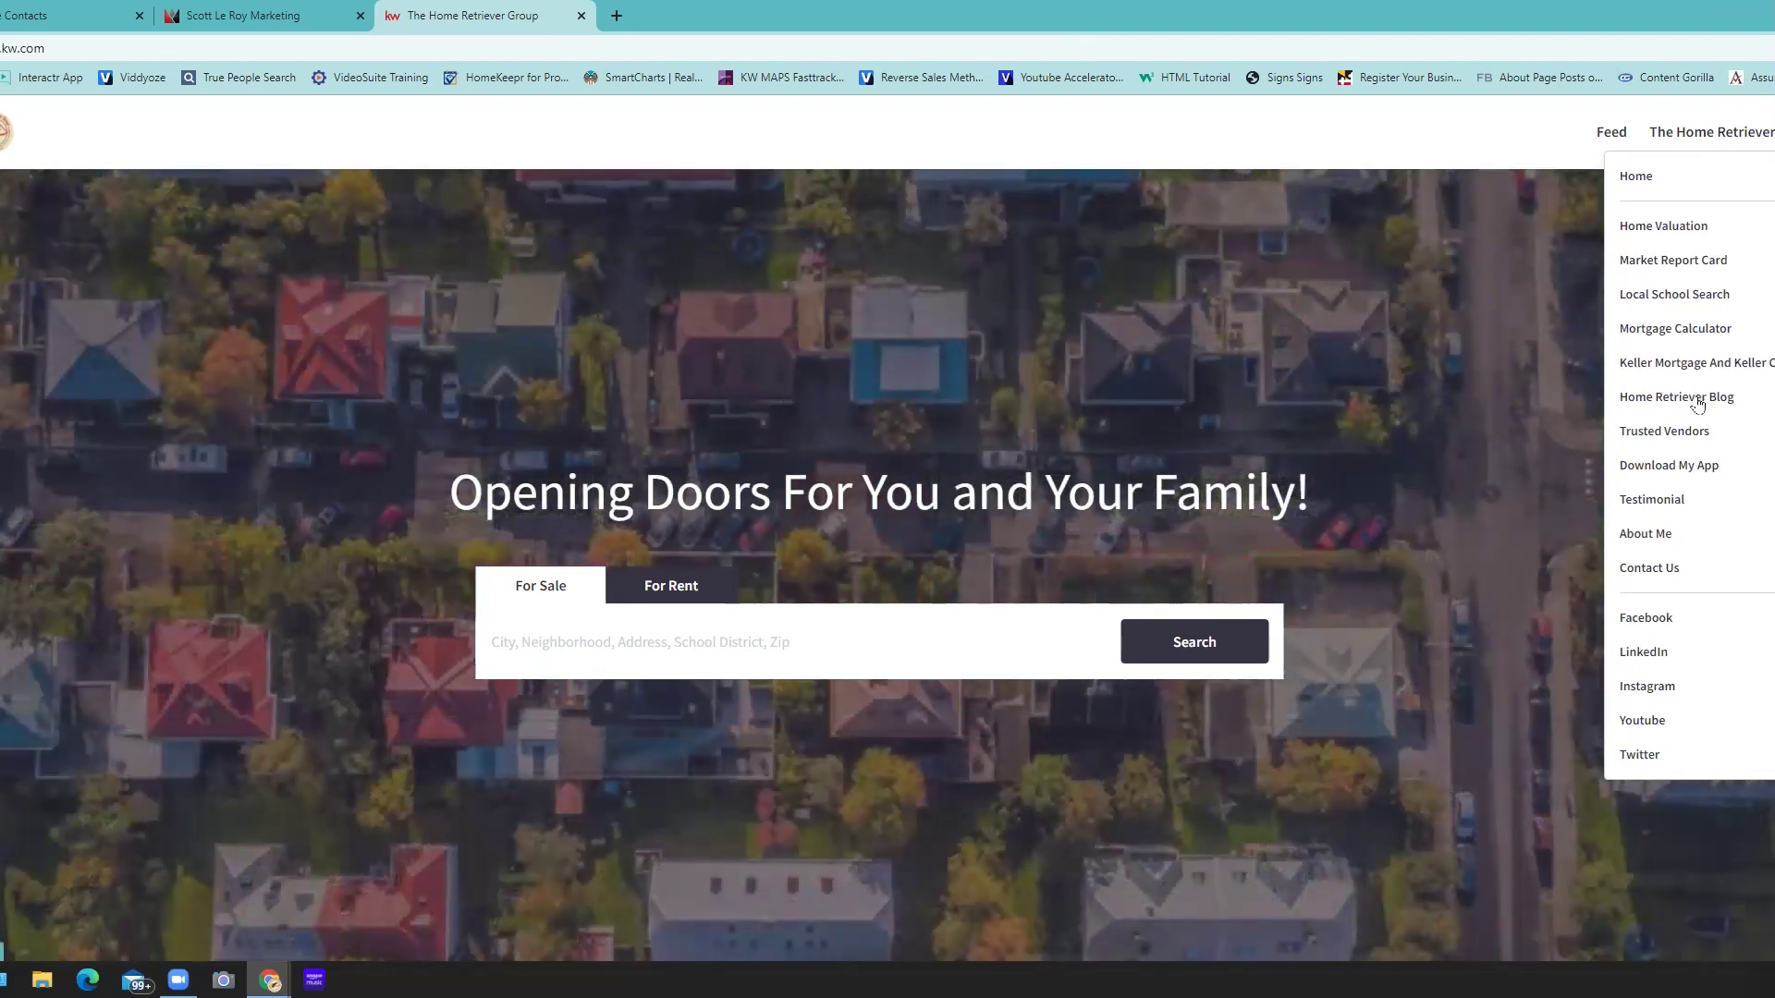
left_click(1683, 472)
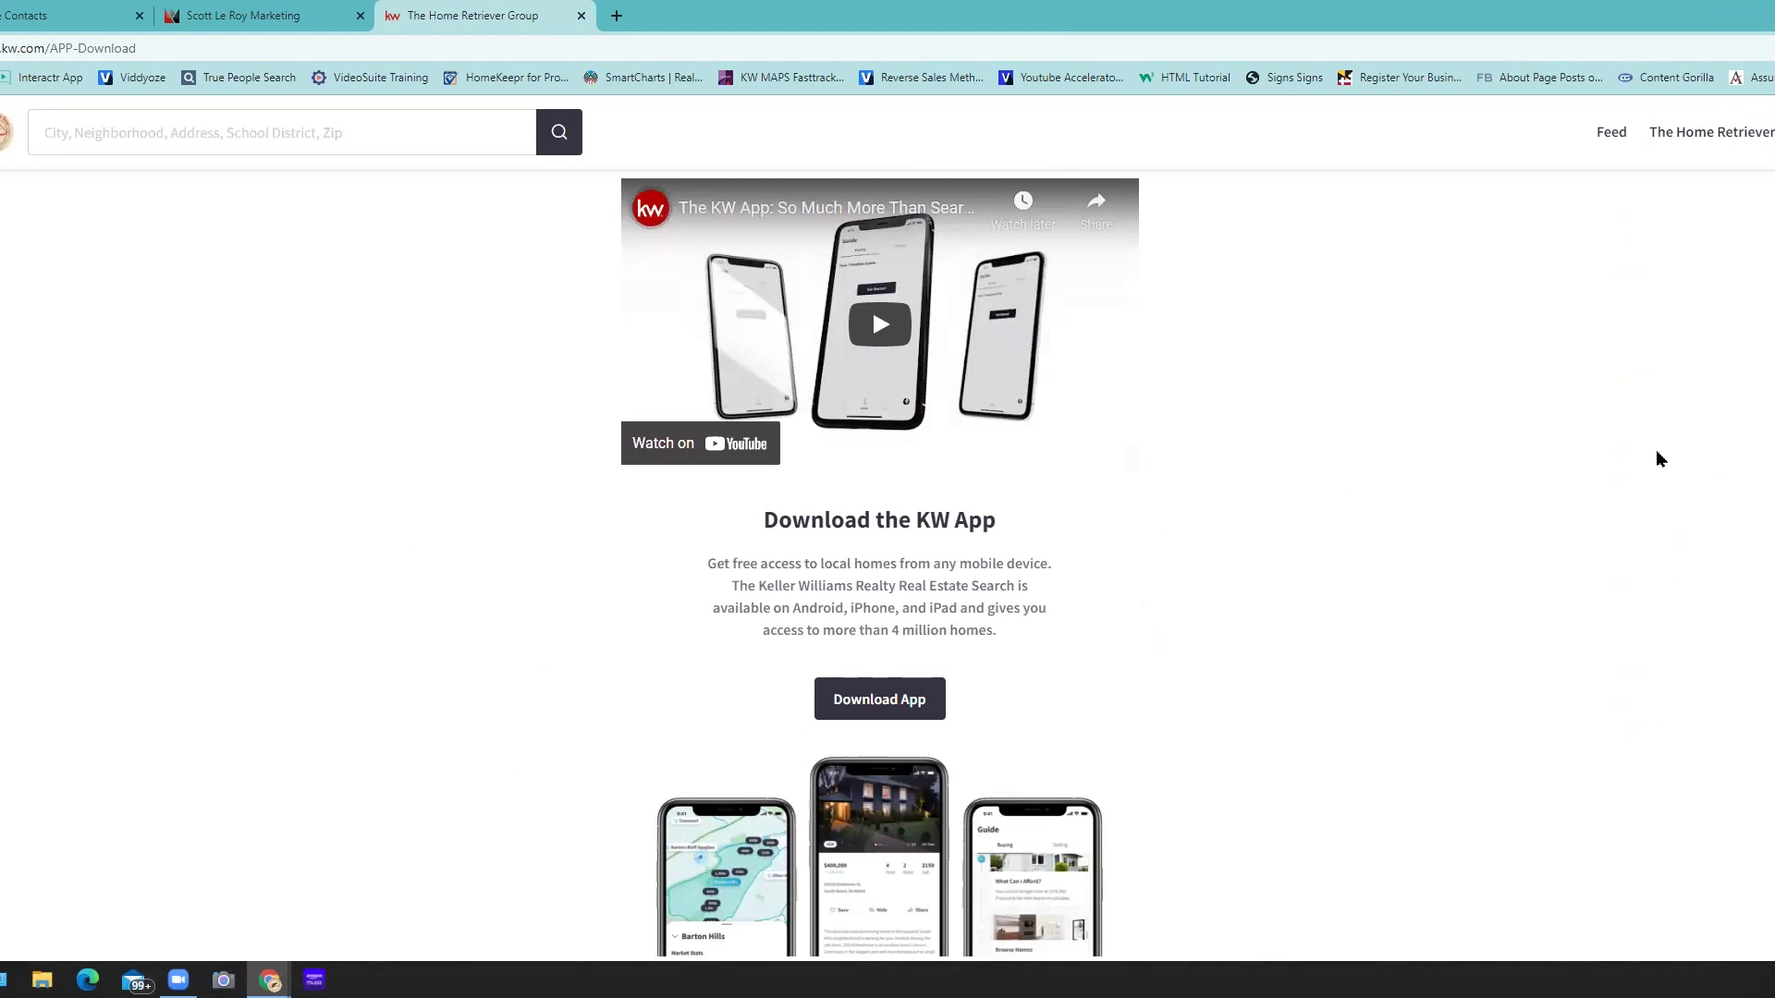
- Play the KW App promo video with the sound muted and let it run to its closing logo card
left_click(889, 331)
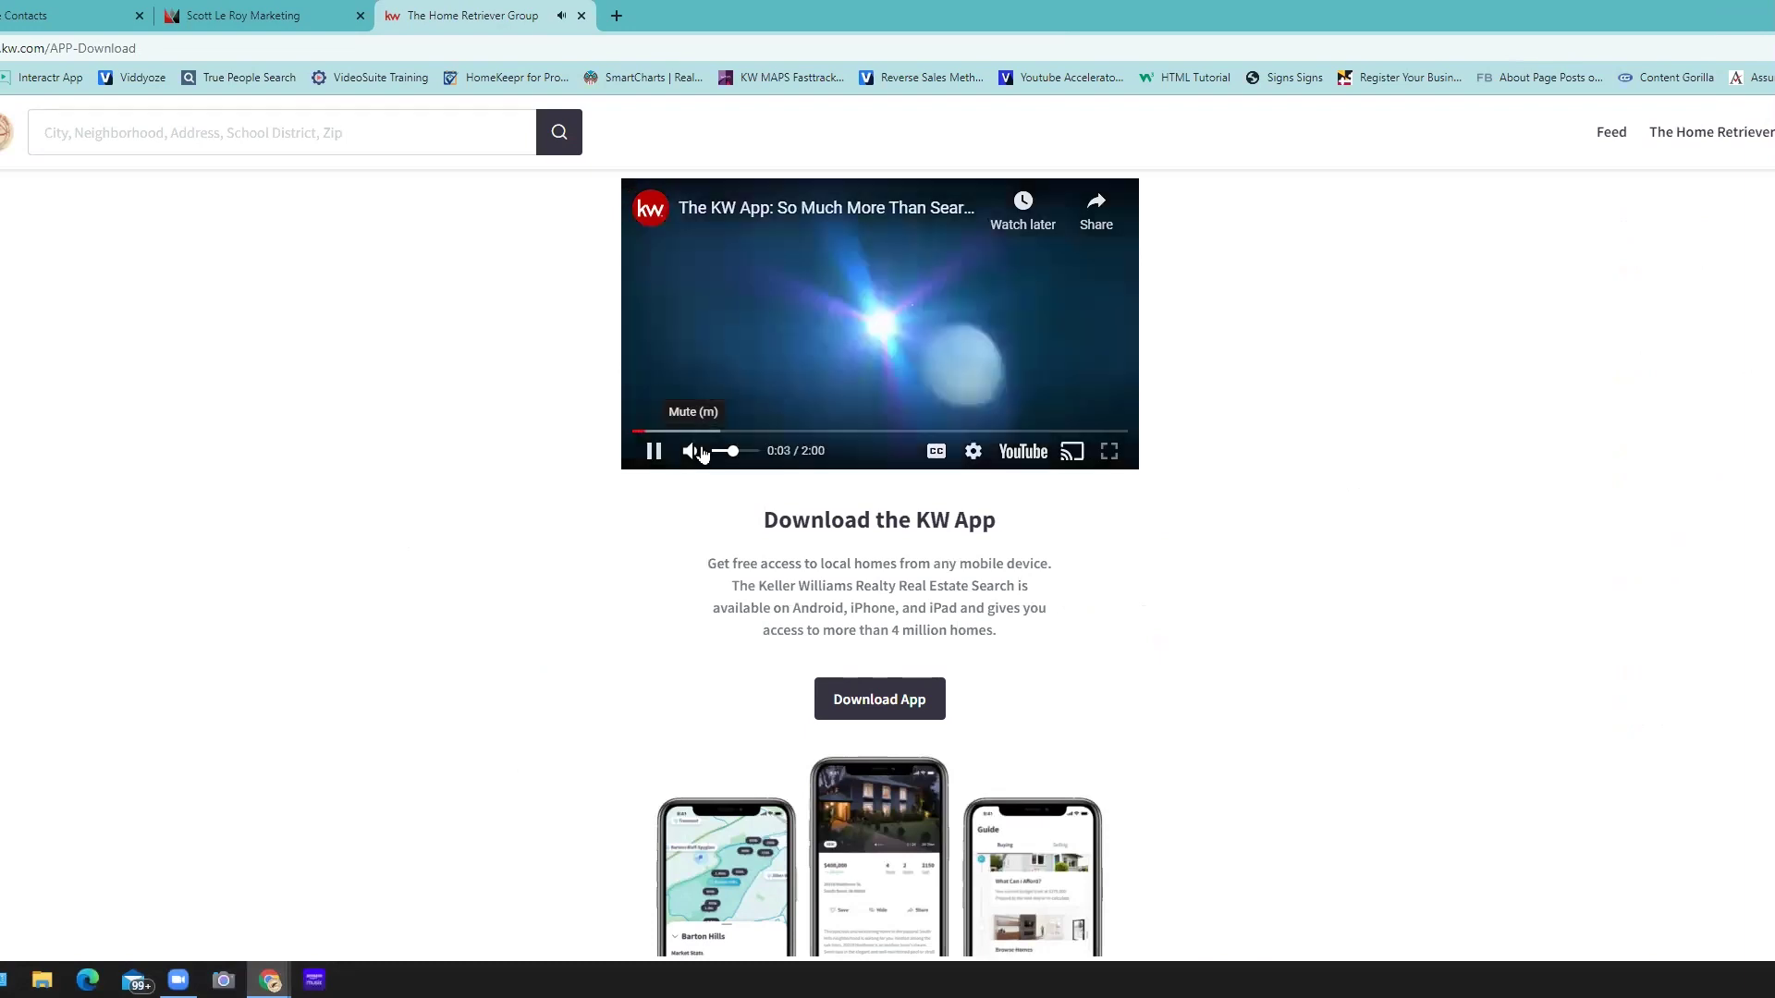
left_click(762, 452)
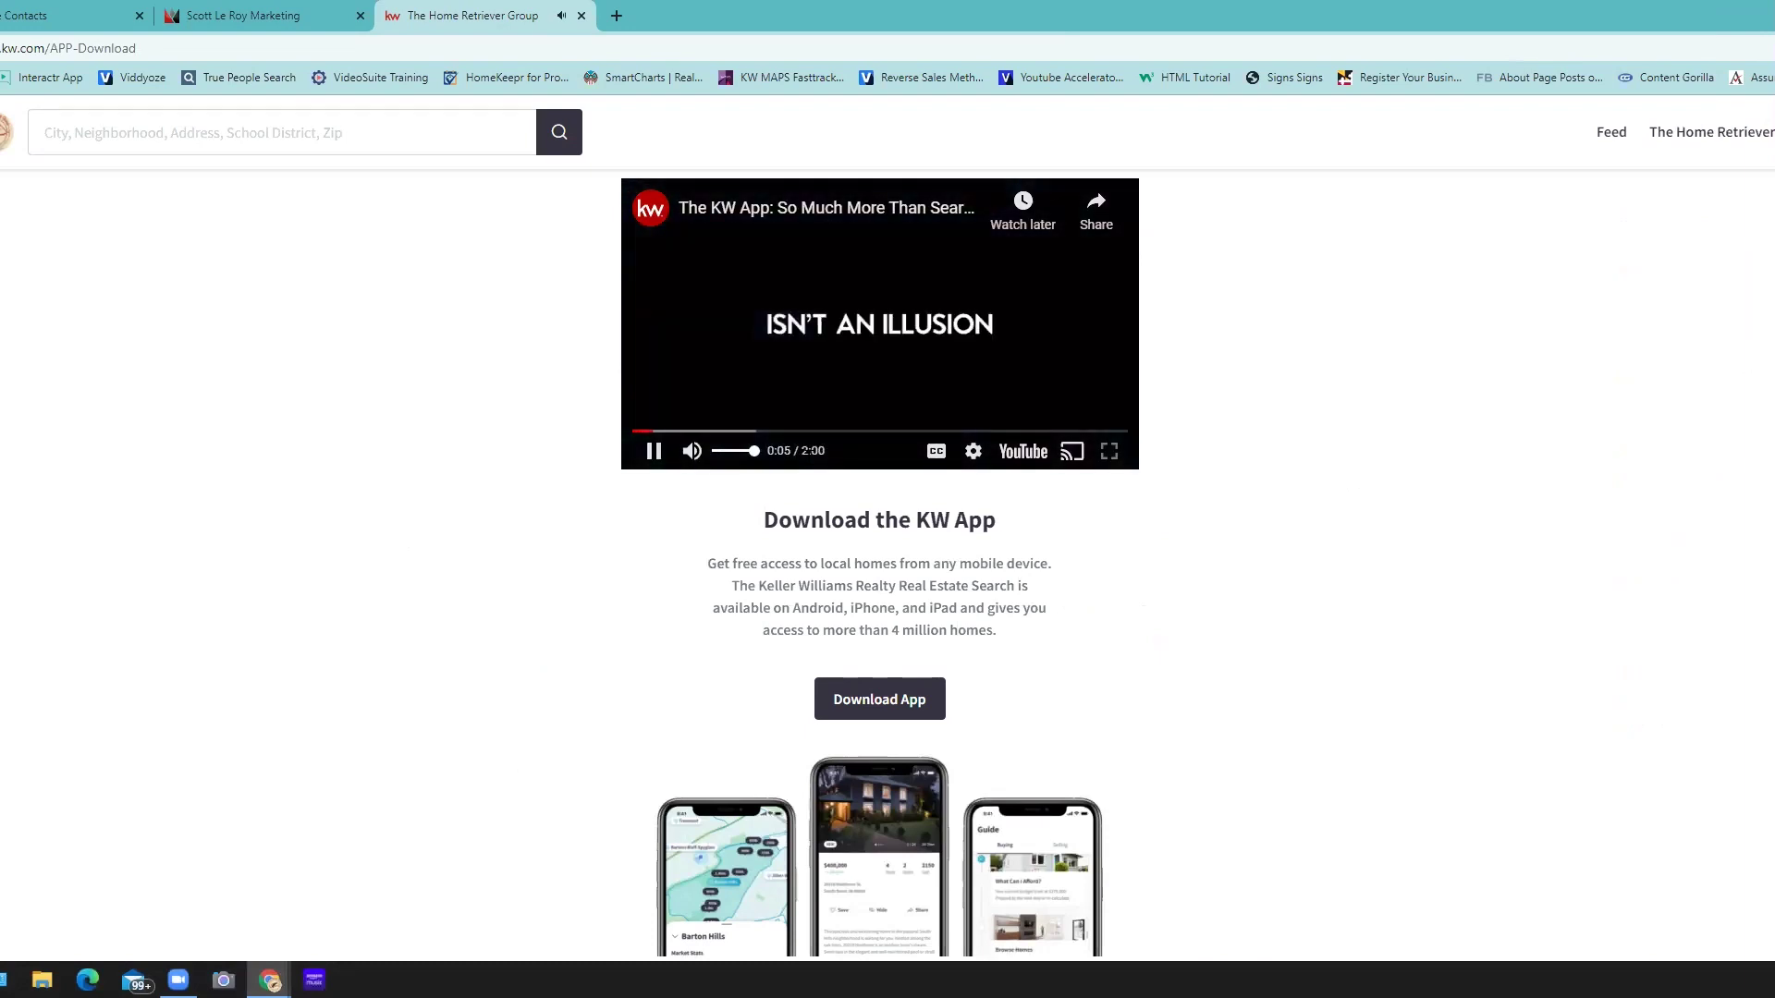
left_click(691, 451)
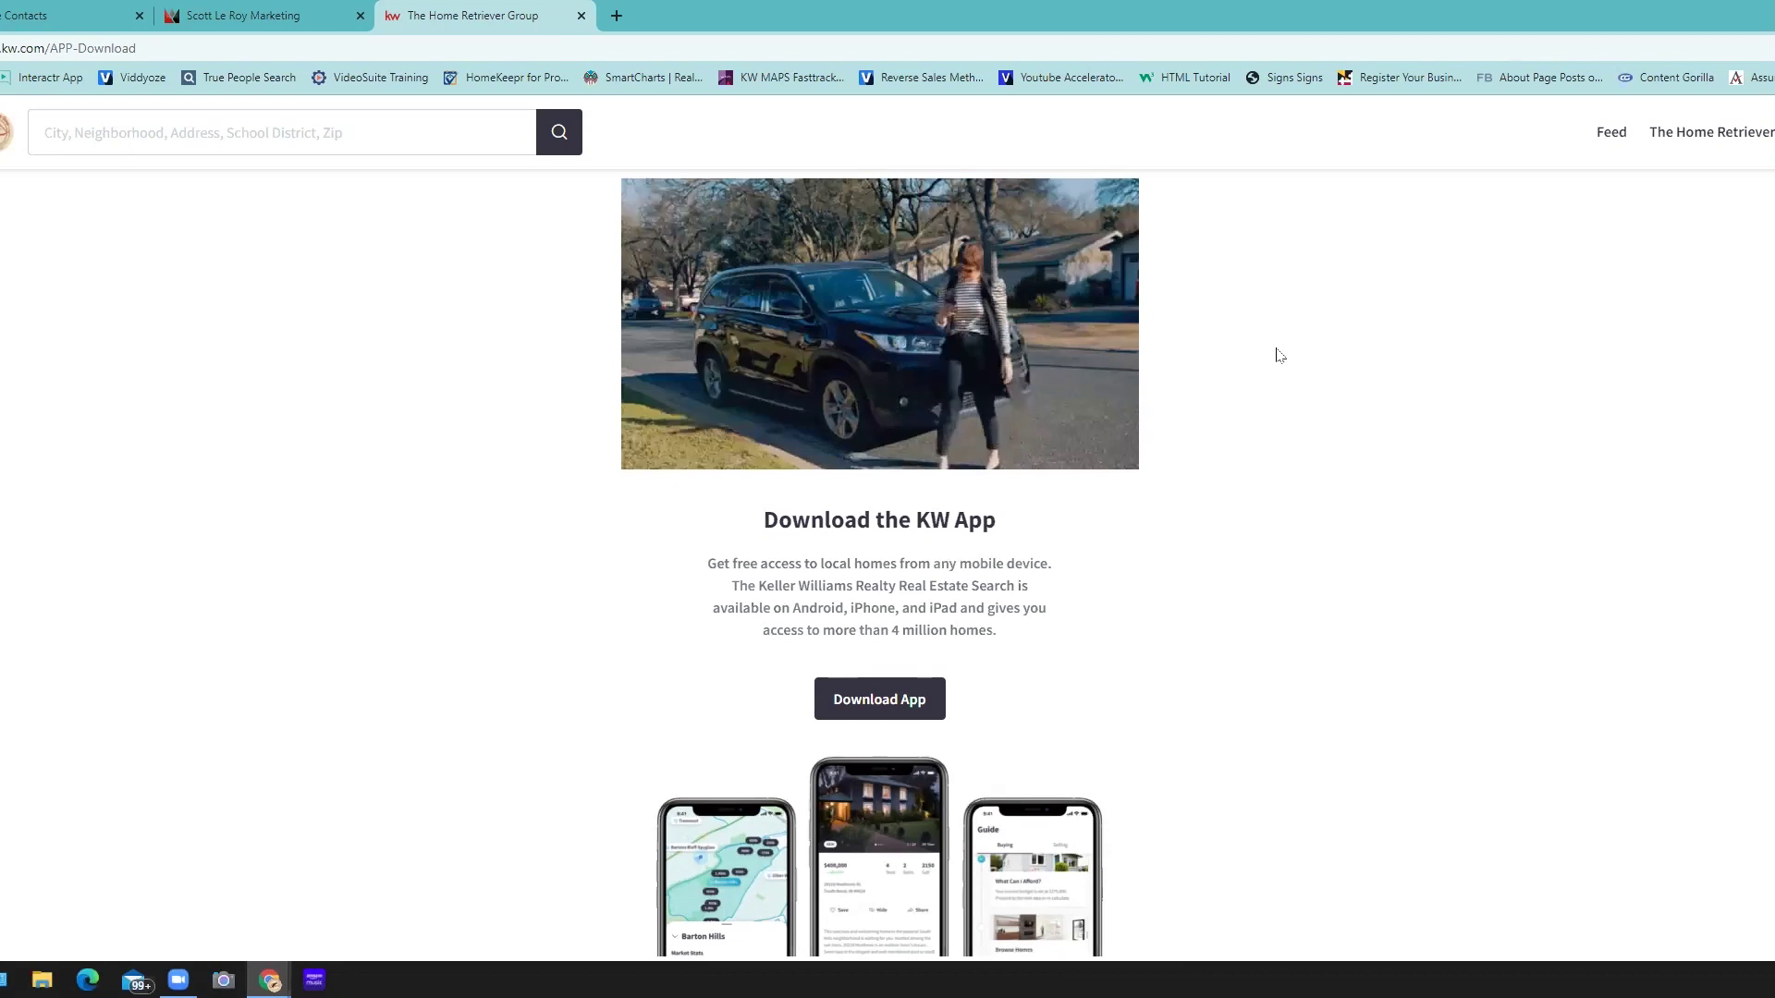
mouse_move(909, 286)
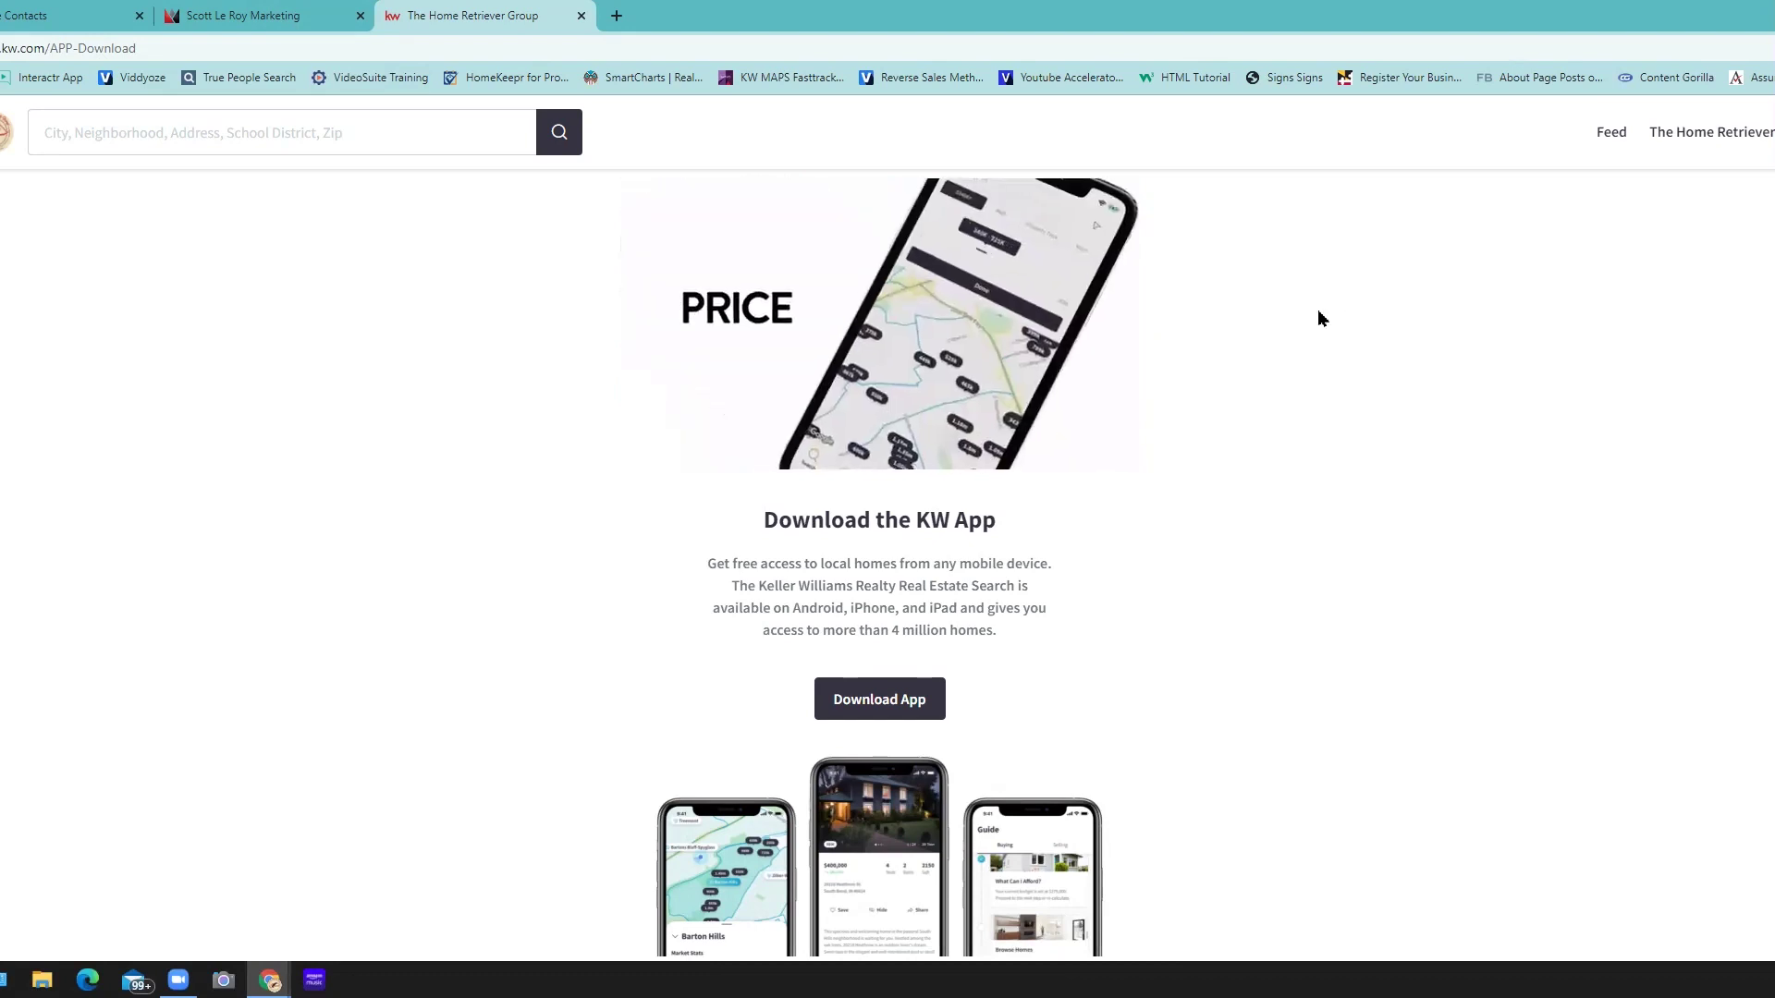
mouse_move(895, 421)
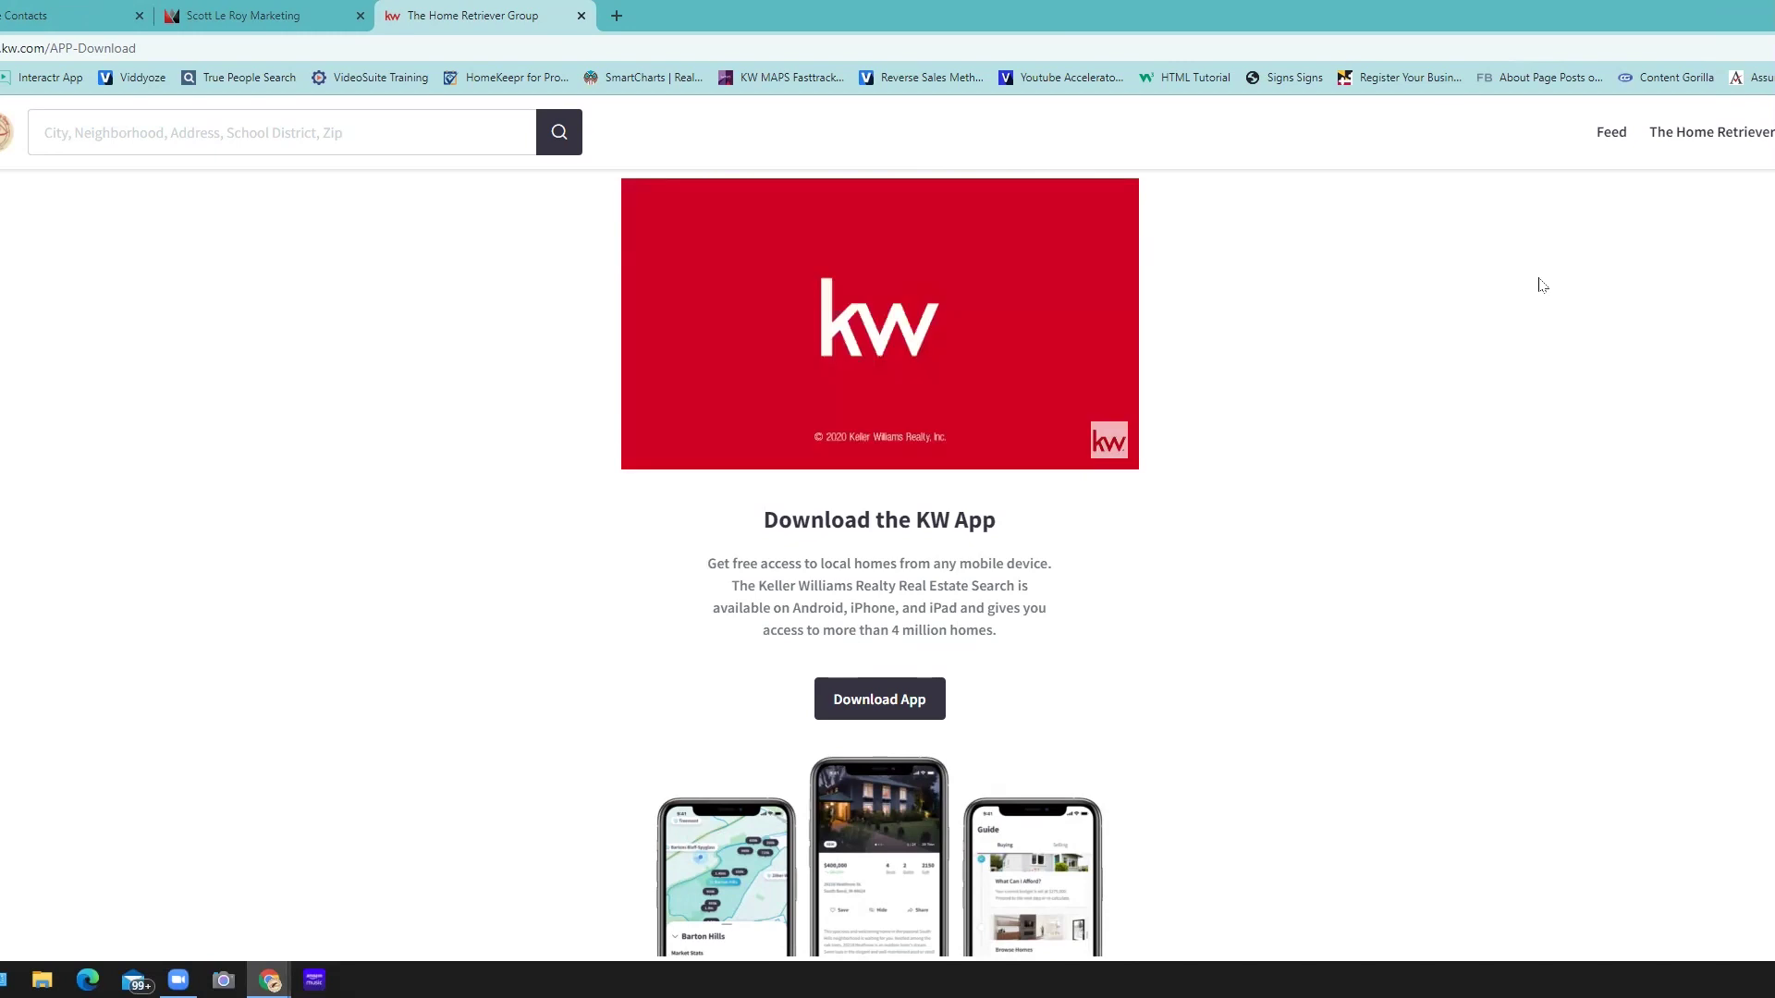
- Back on the Command contact record, highlight the contacted-agent timeline entry and scroll to the top
left_click(26, 14)
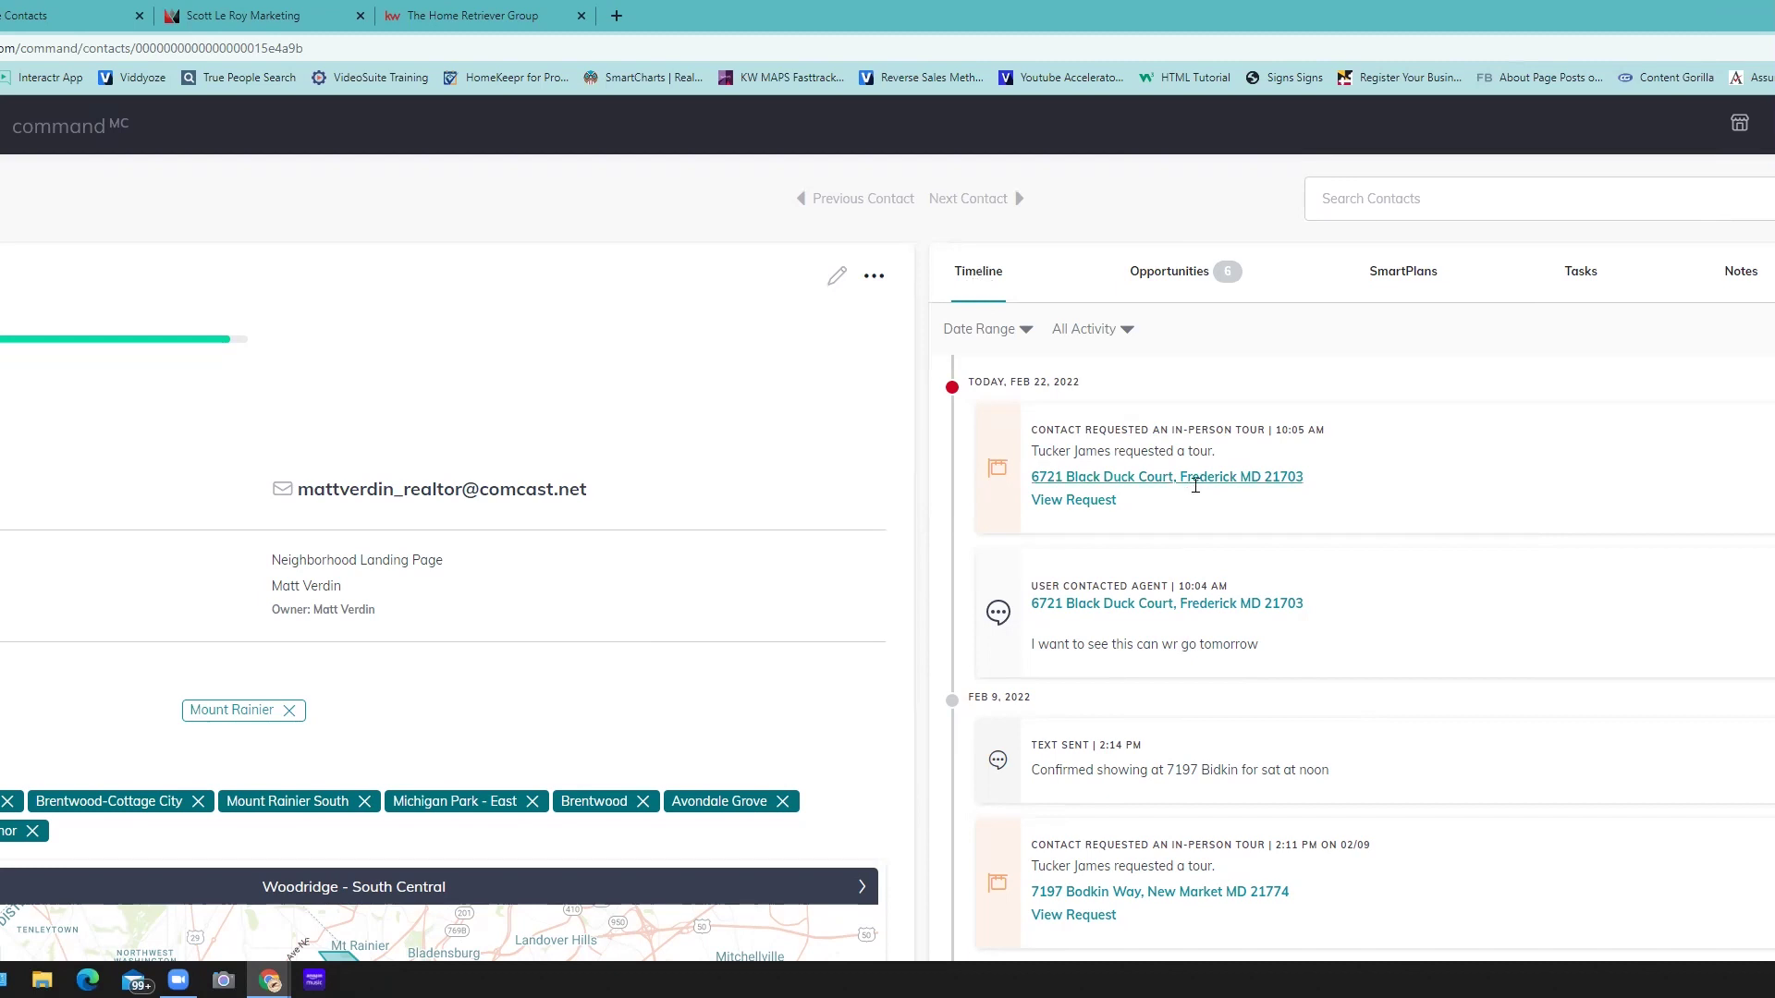
scroll(1195, 485, "down", 1)
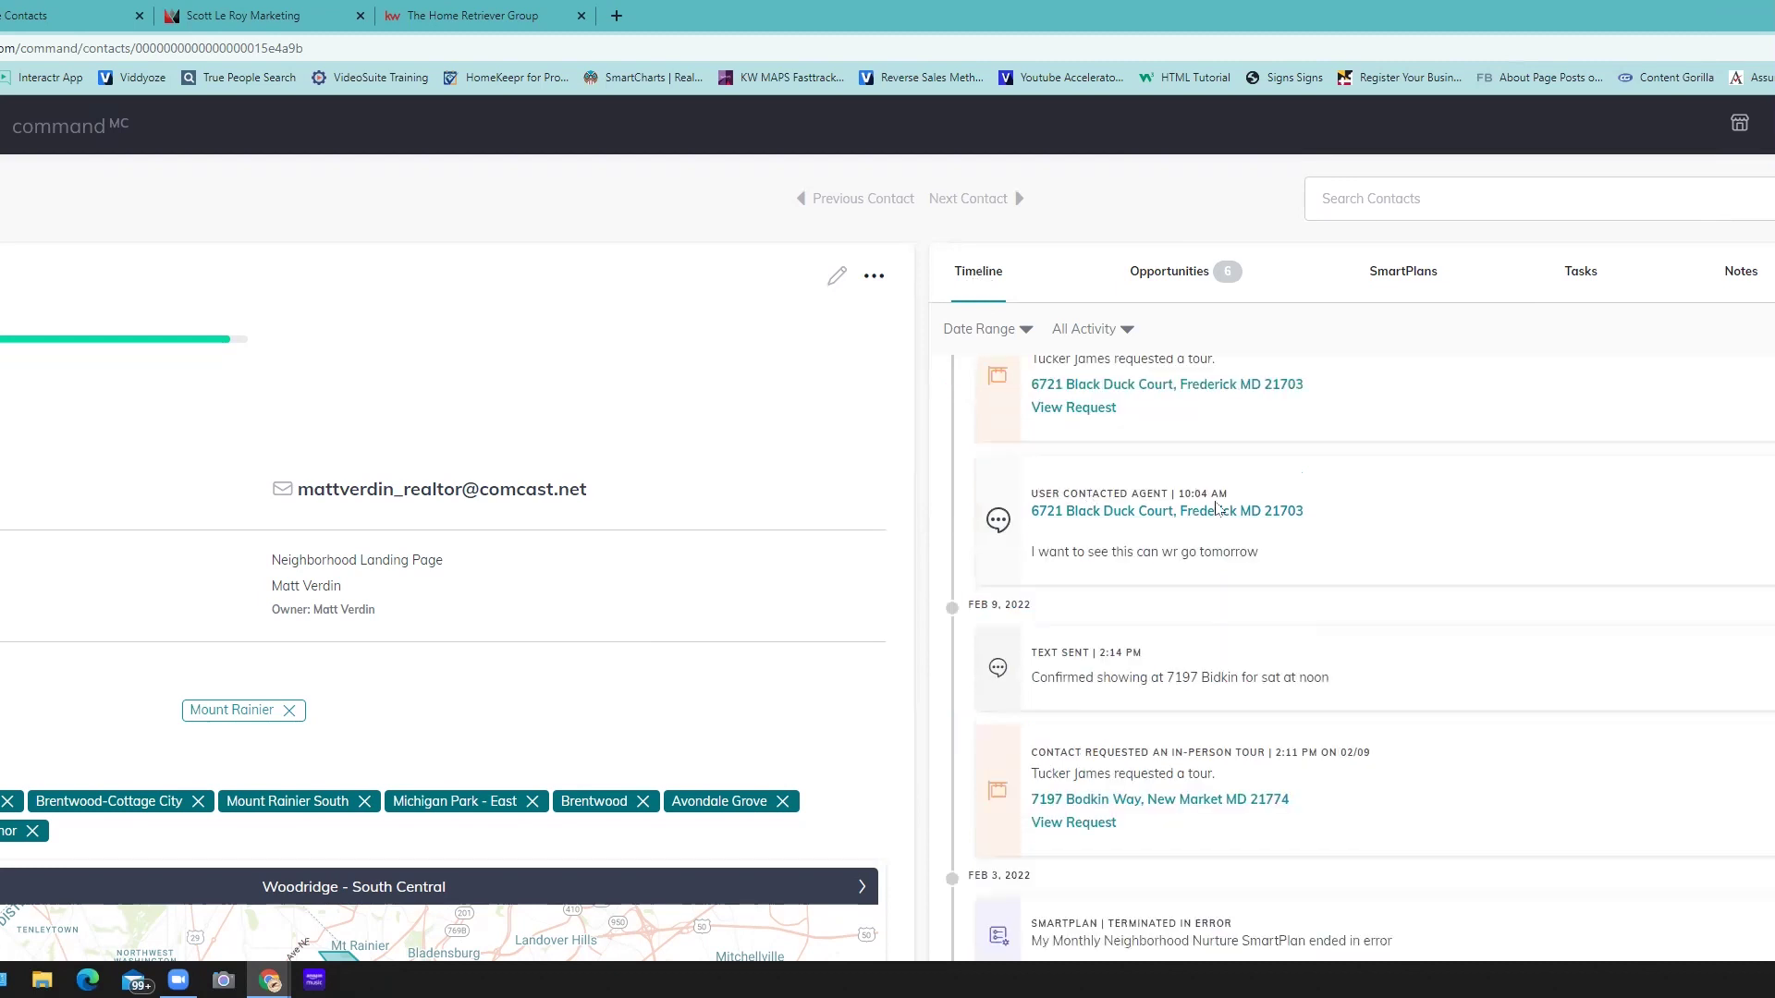
left_click_drag(1214, 511, 1218, 453)
scroll(1023, 361, "up", 1)
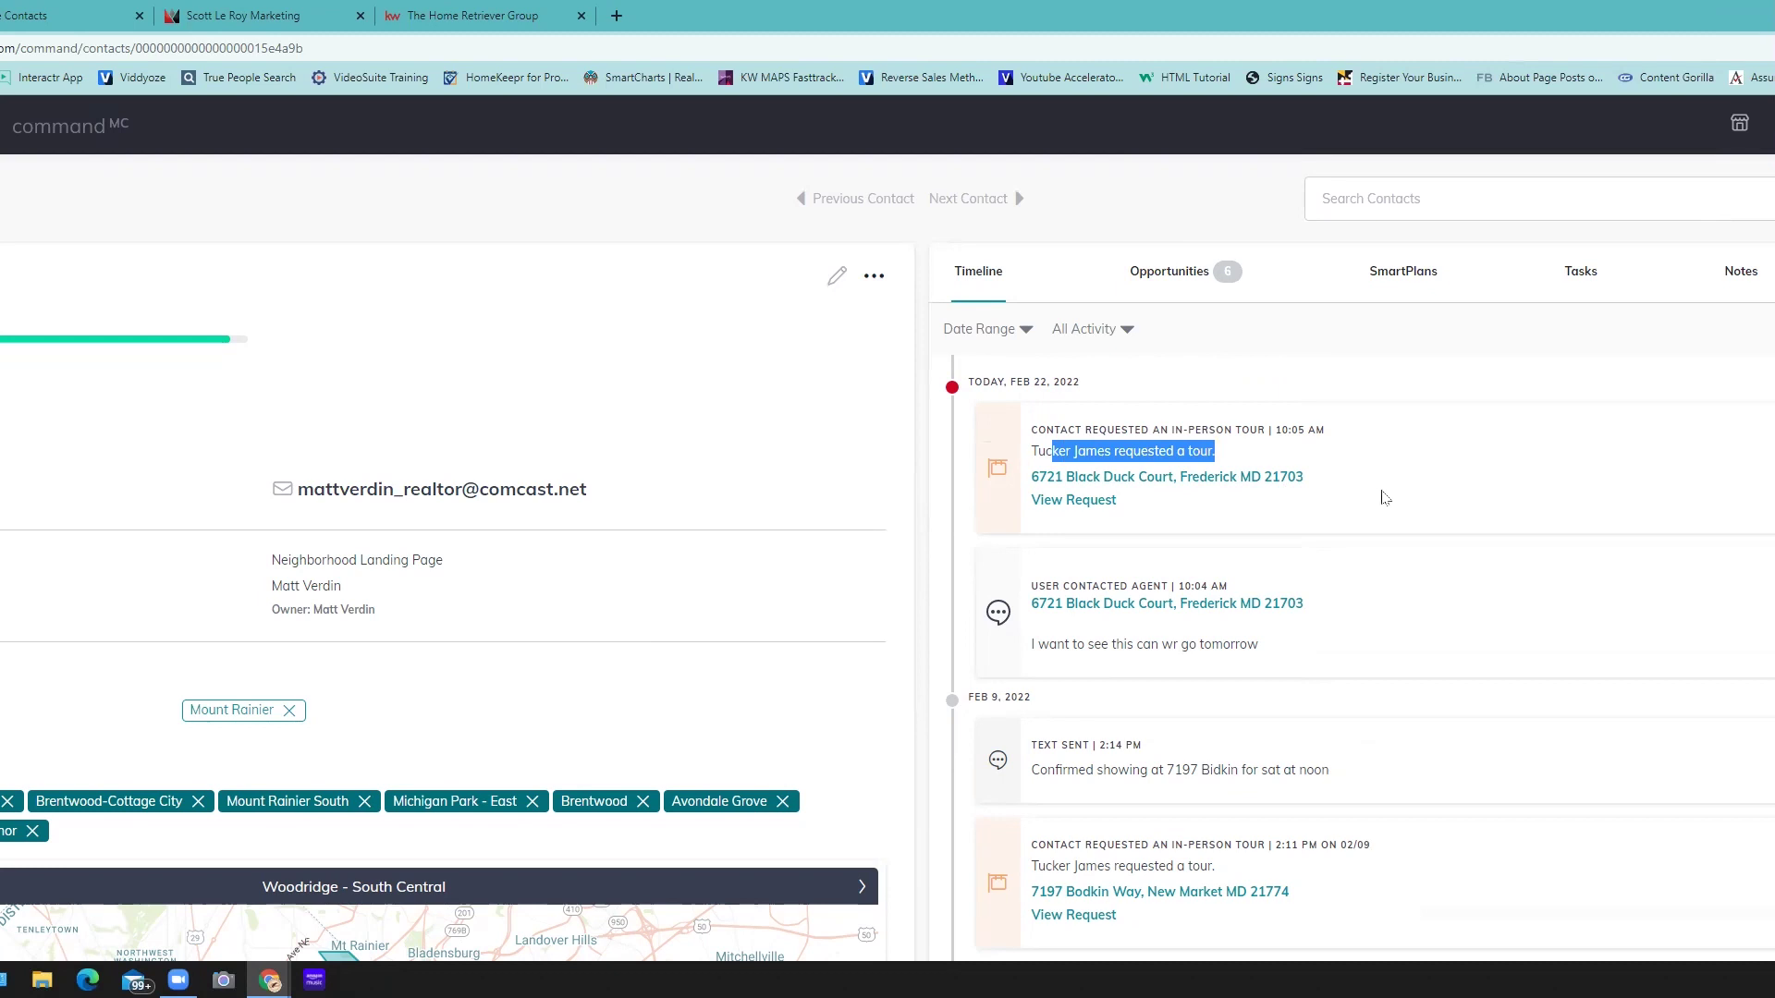
left_click(1284, 479)
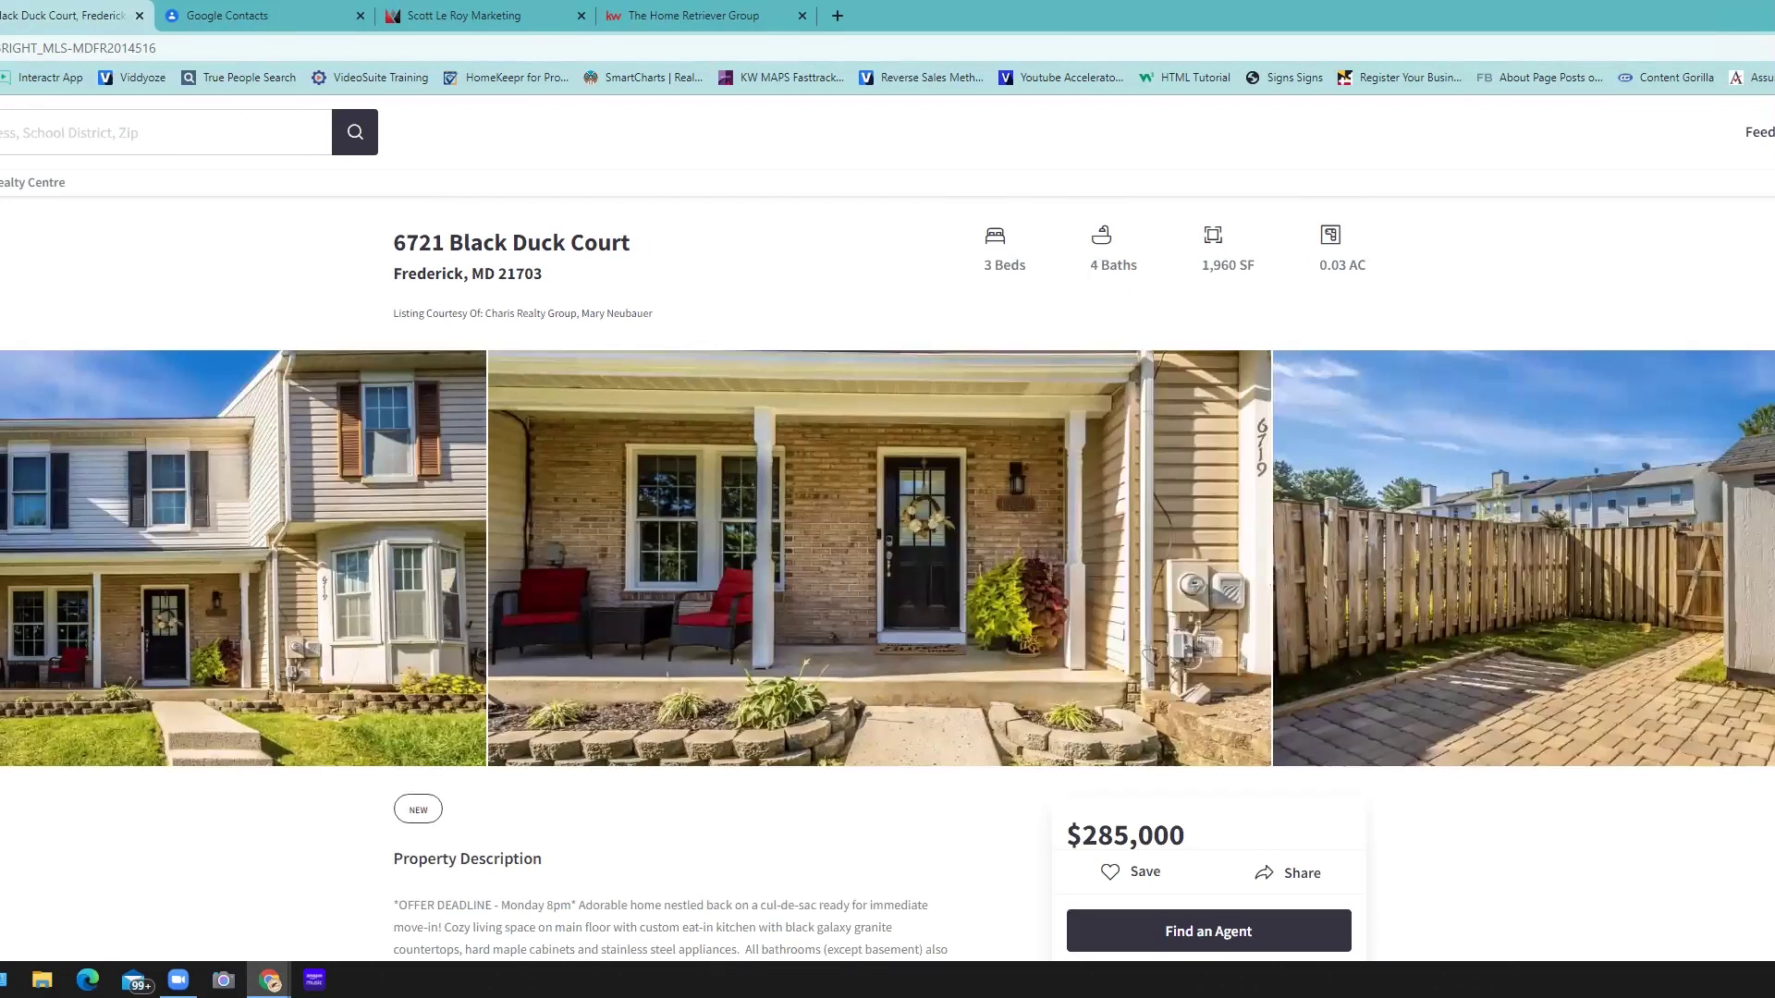
key("alt+Left")
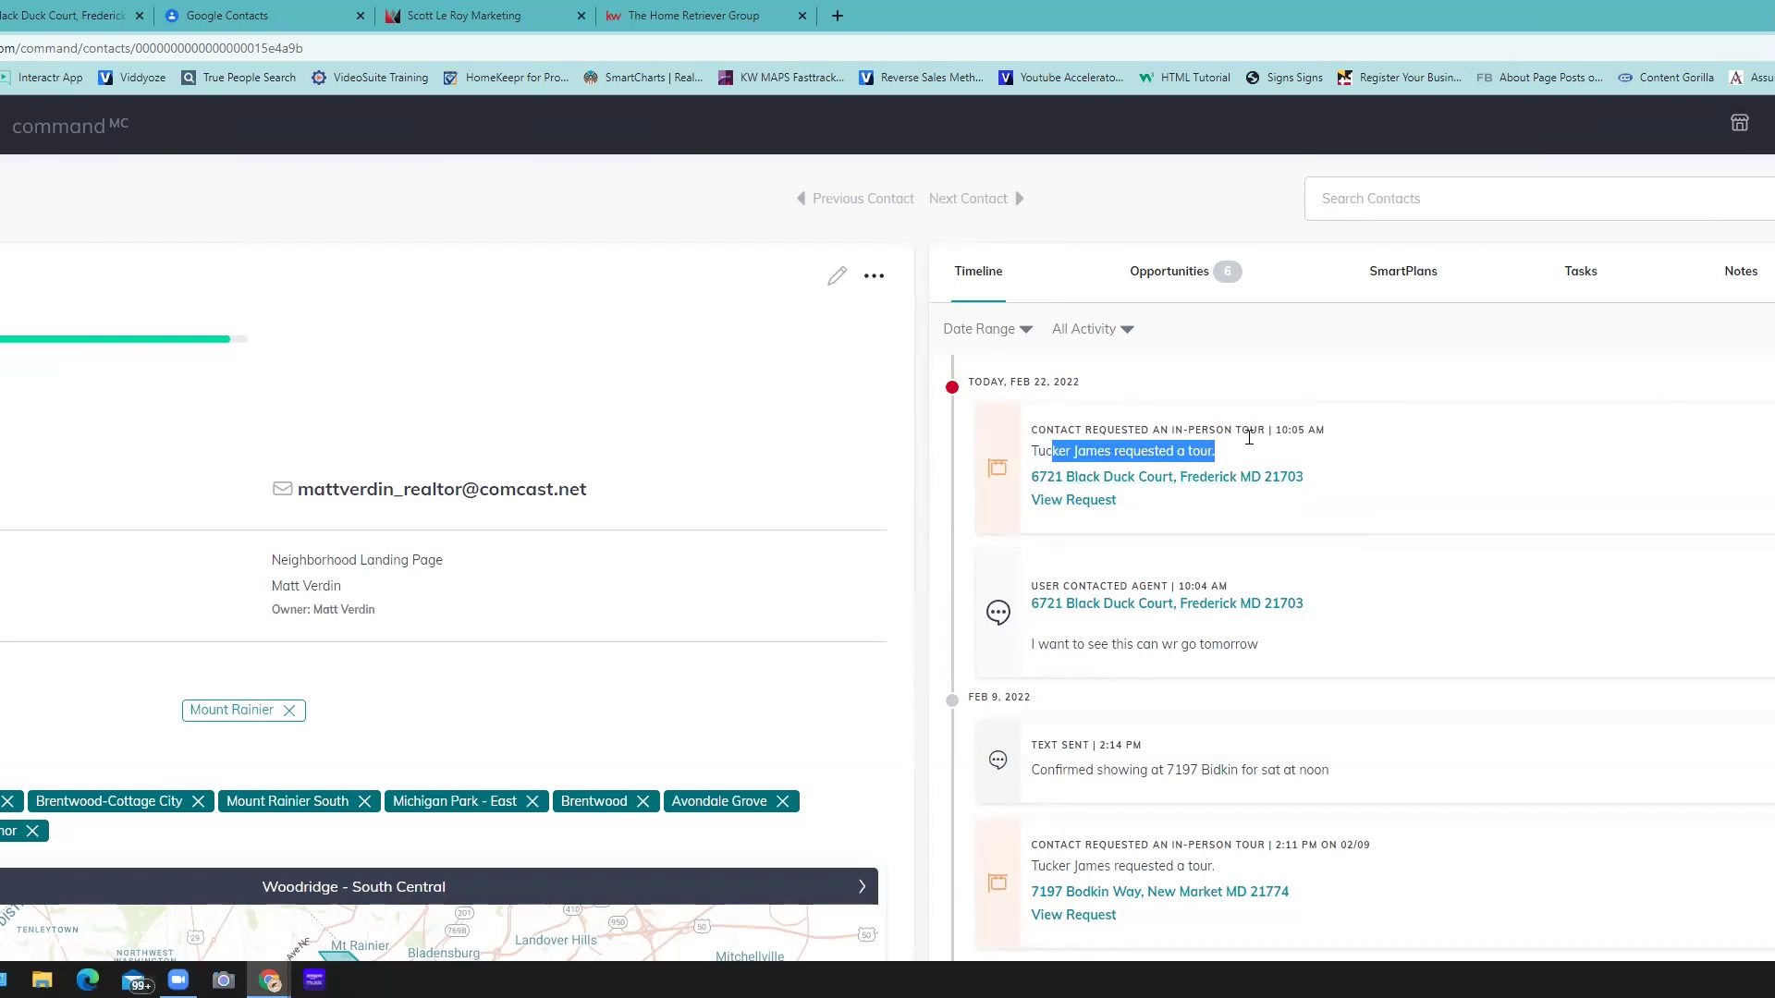
left_click(1296, 444)
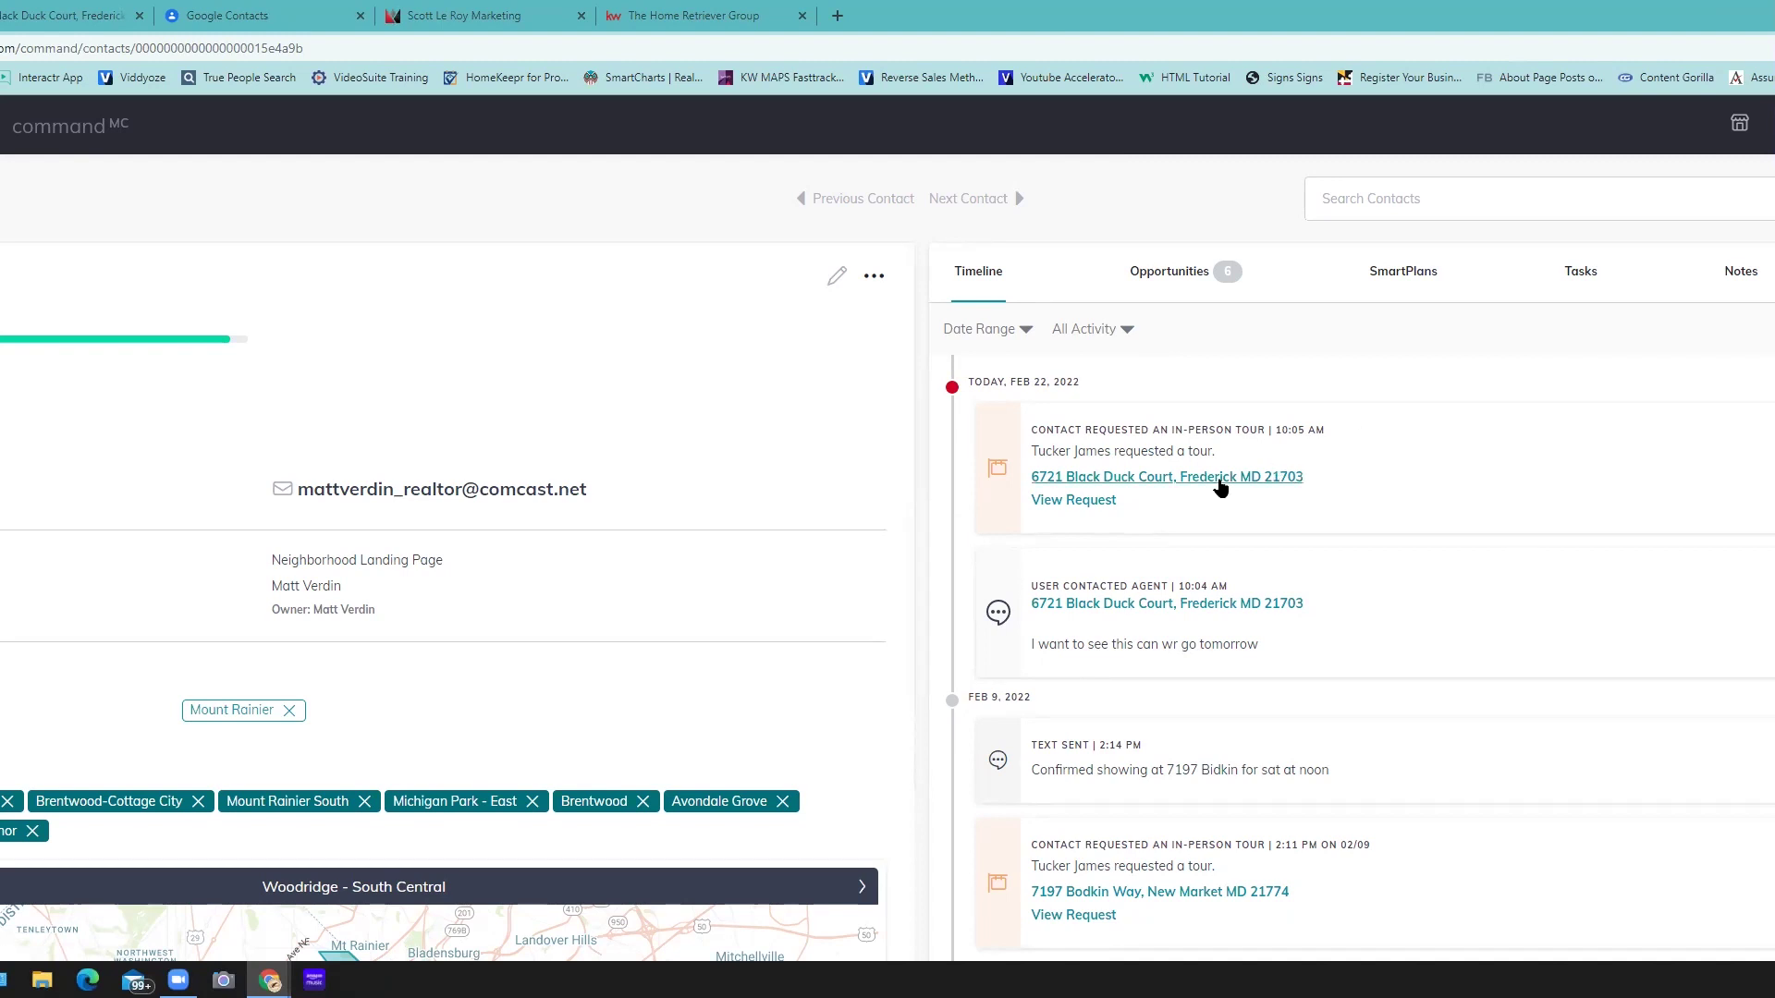
scroll(1220, 501, "down", 3)
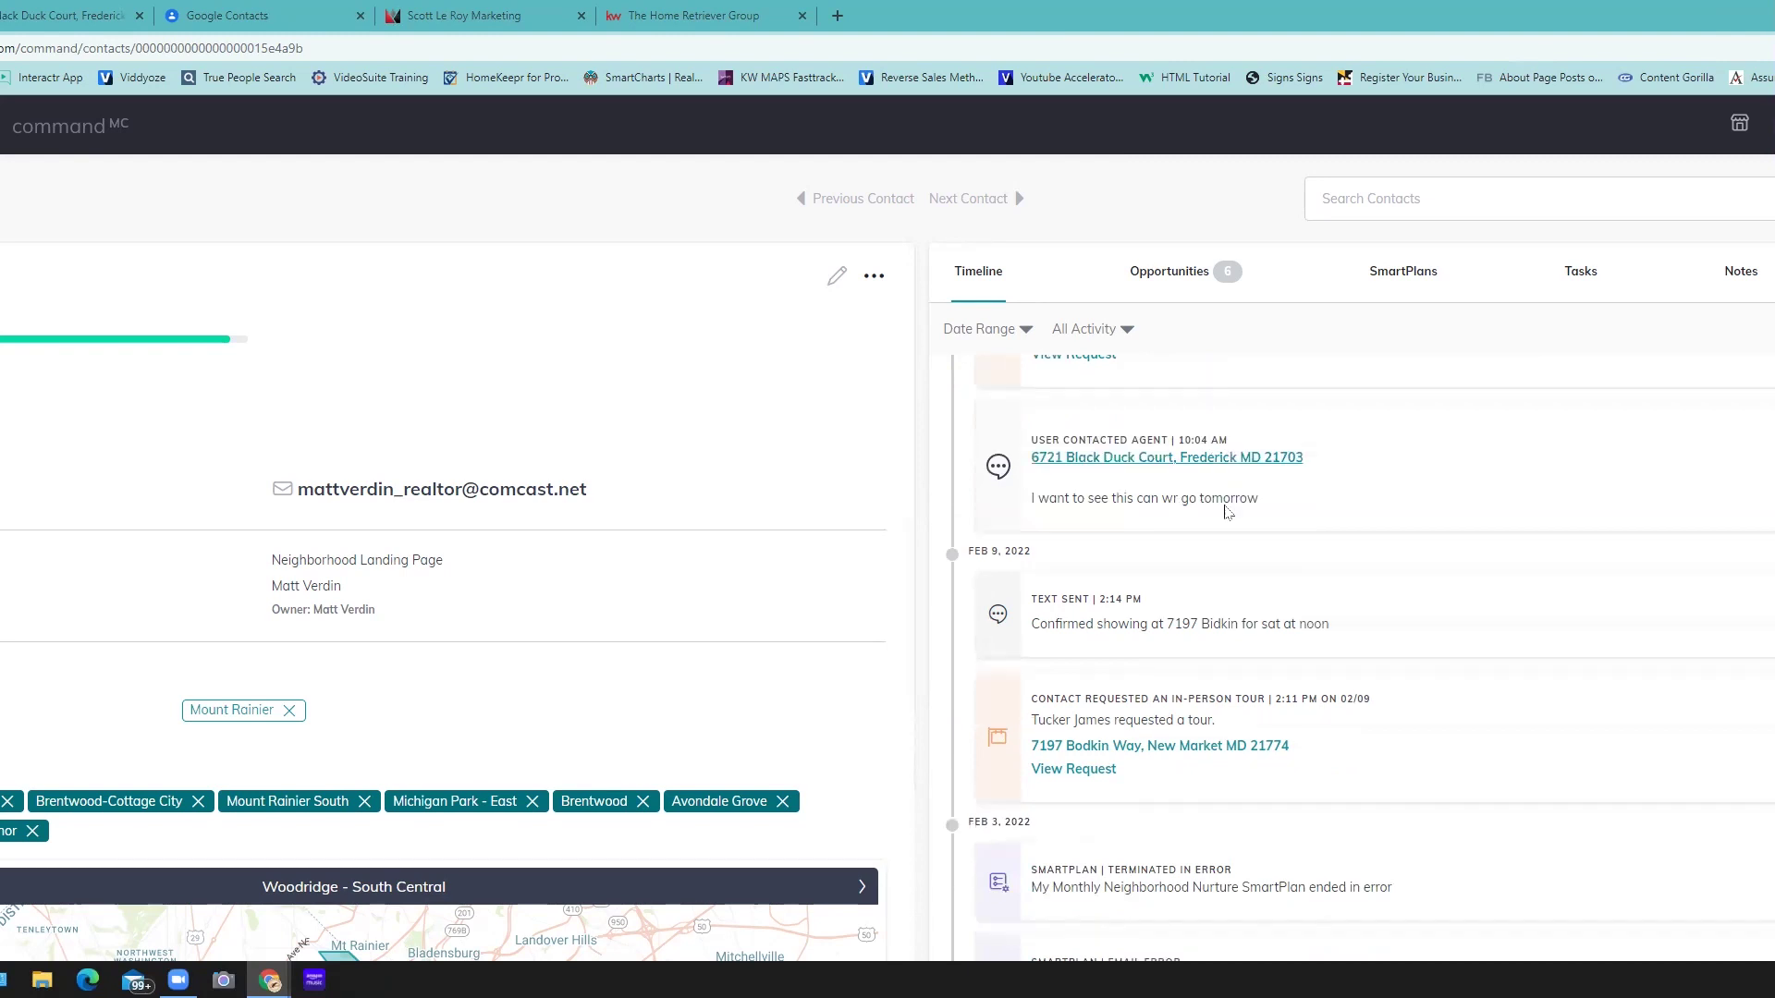
scroll(1225, 511, "down", 8)
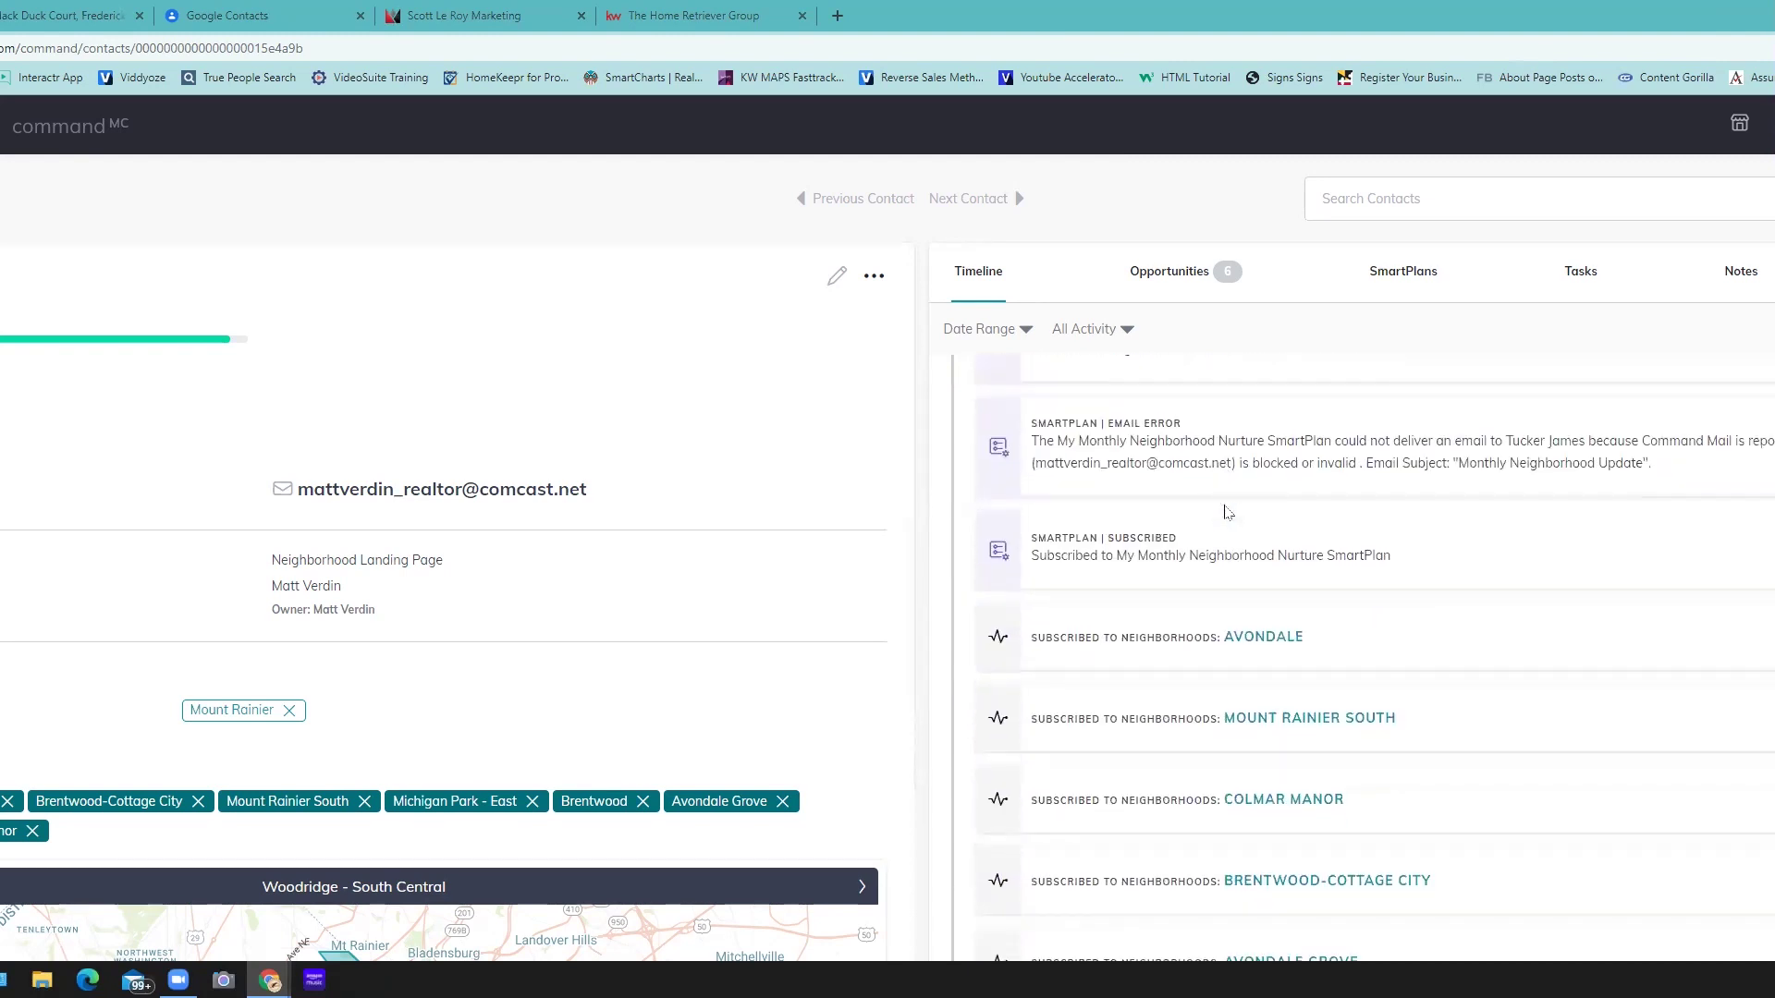
scroll(1224, 495, "up", 10)
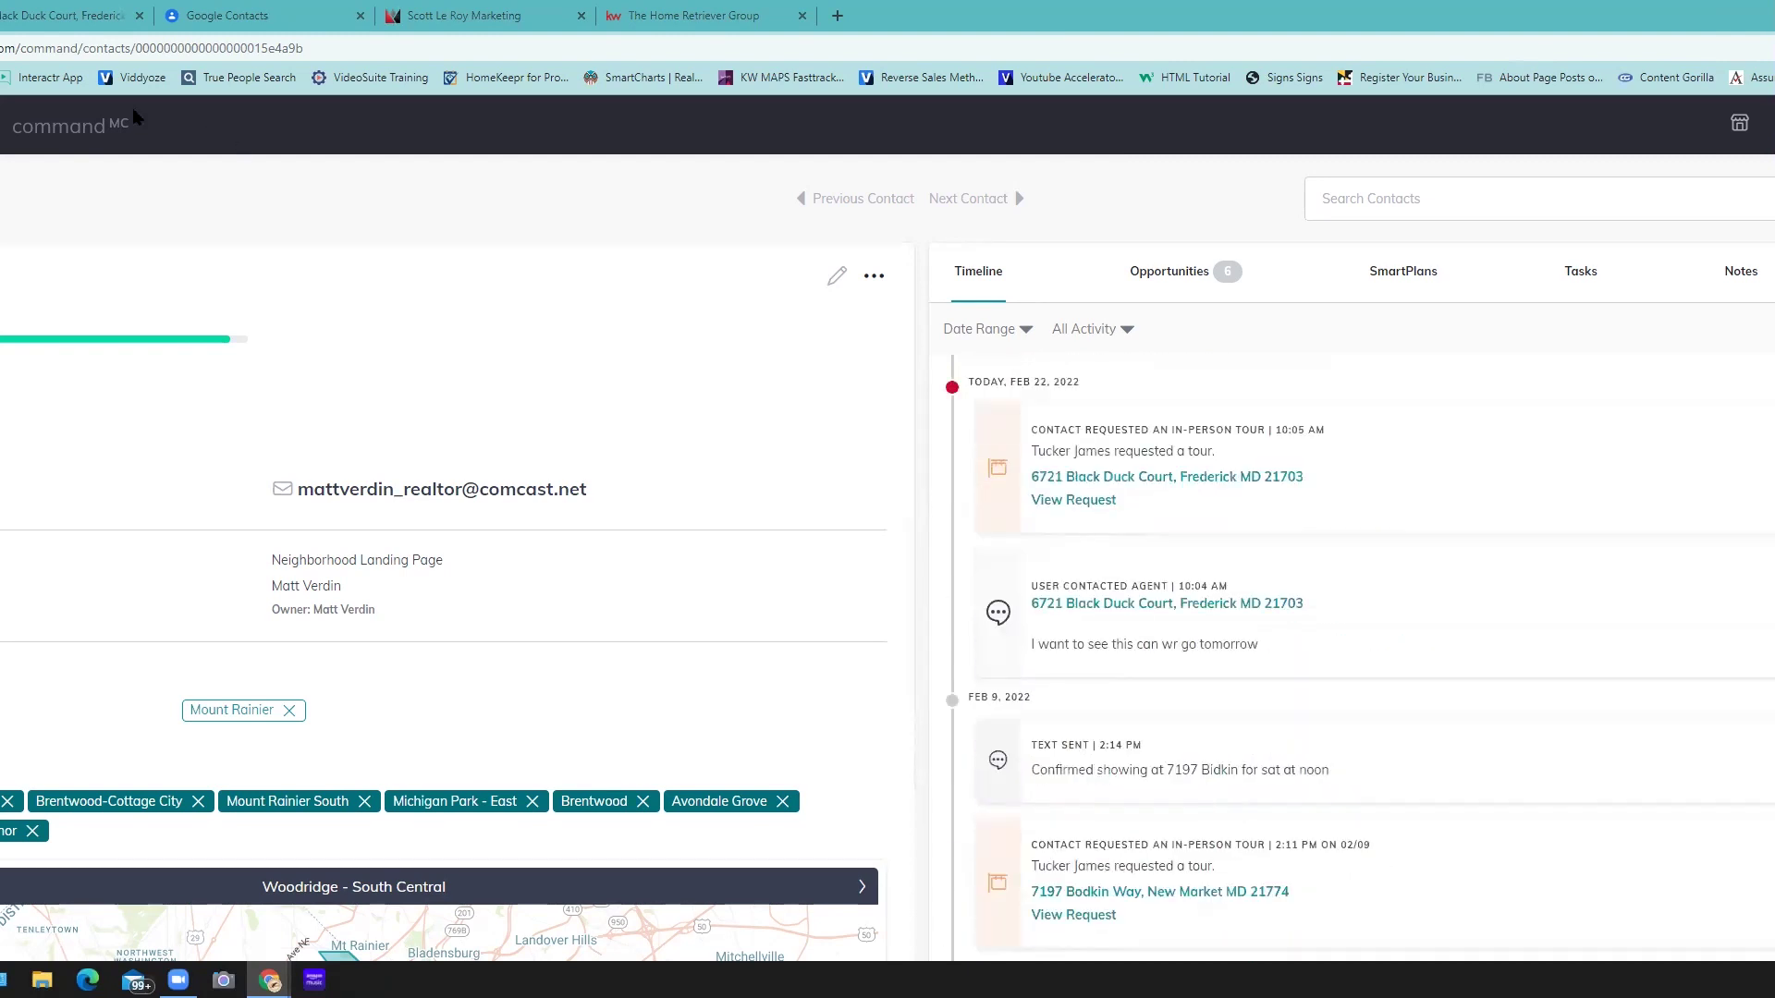
- Search contacts for 'este' and open the matching contact's record
left_click(1475, 214)
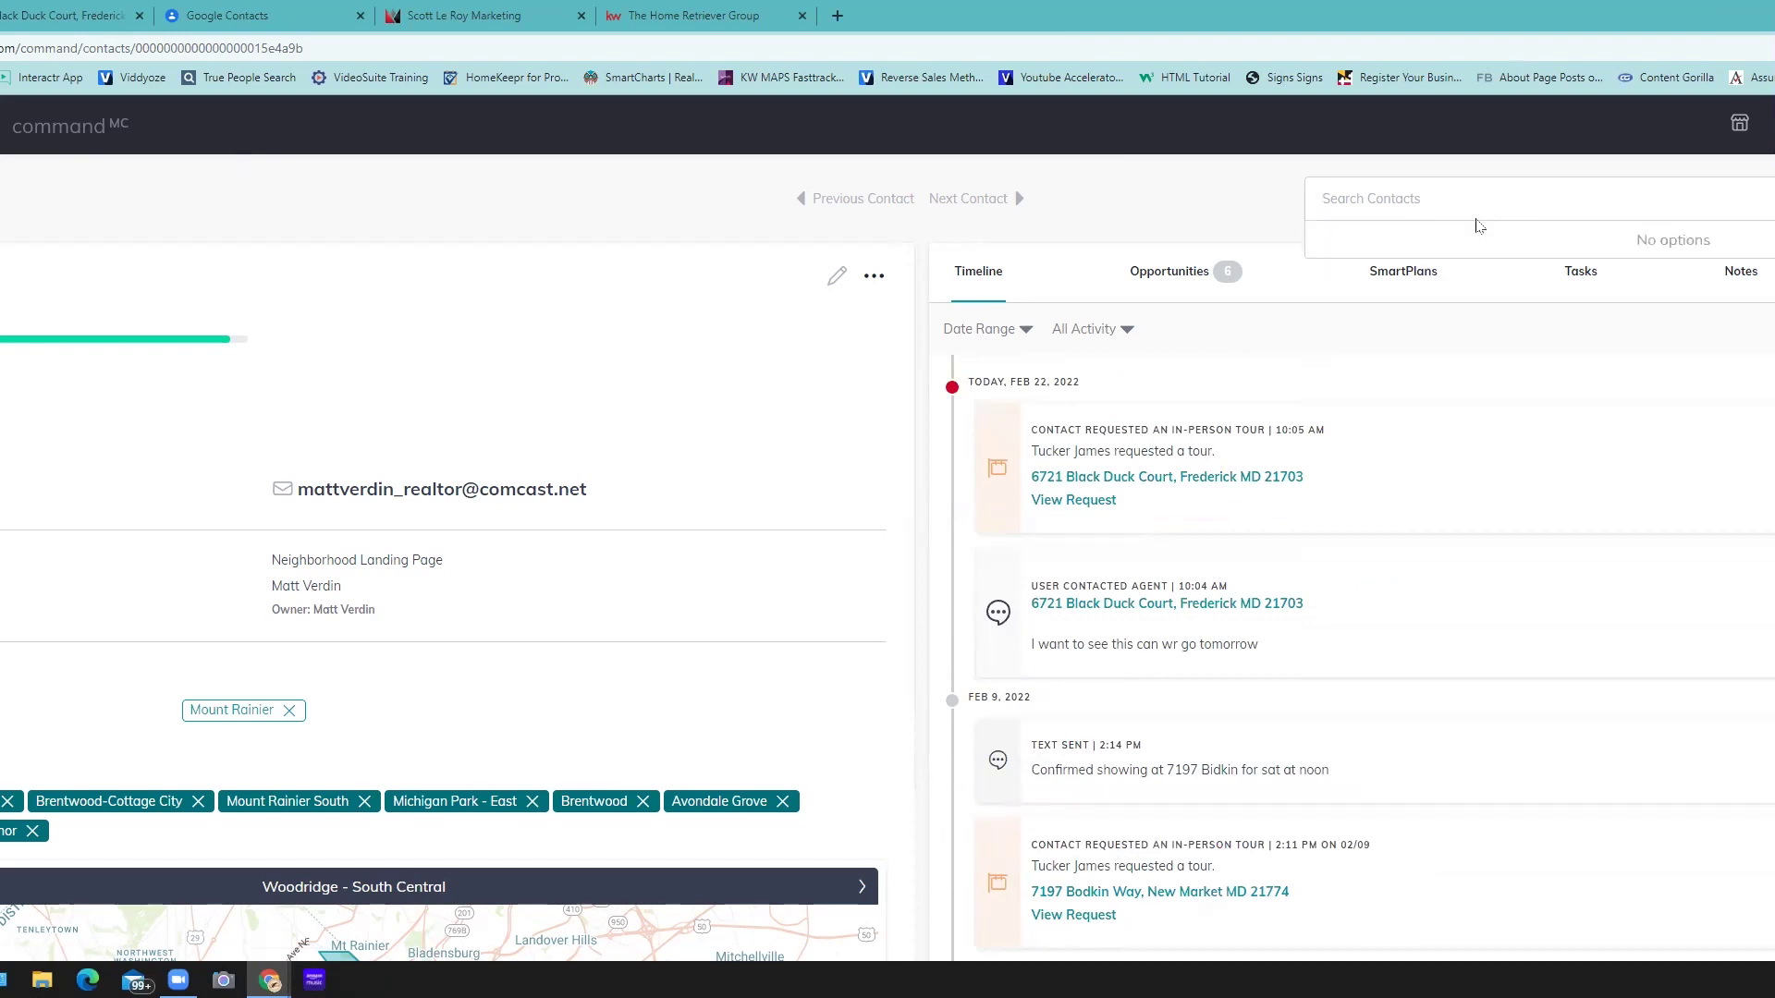
type("e")
type("sto")
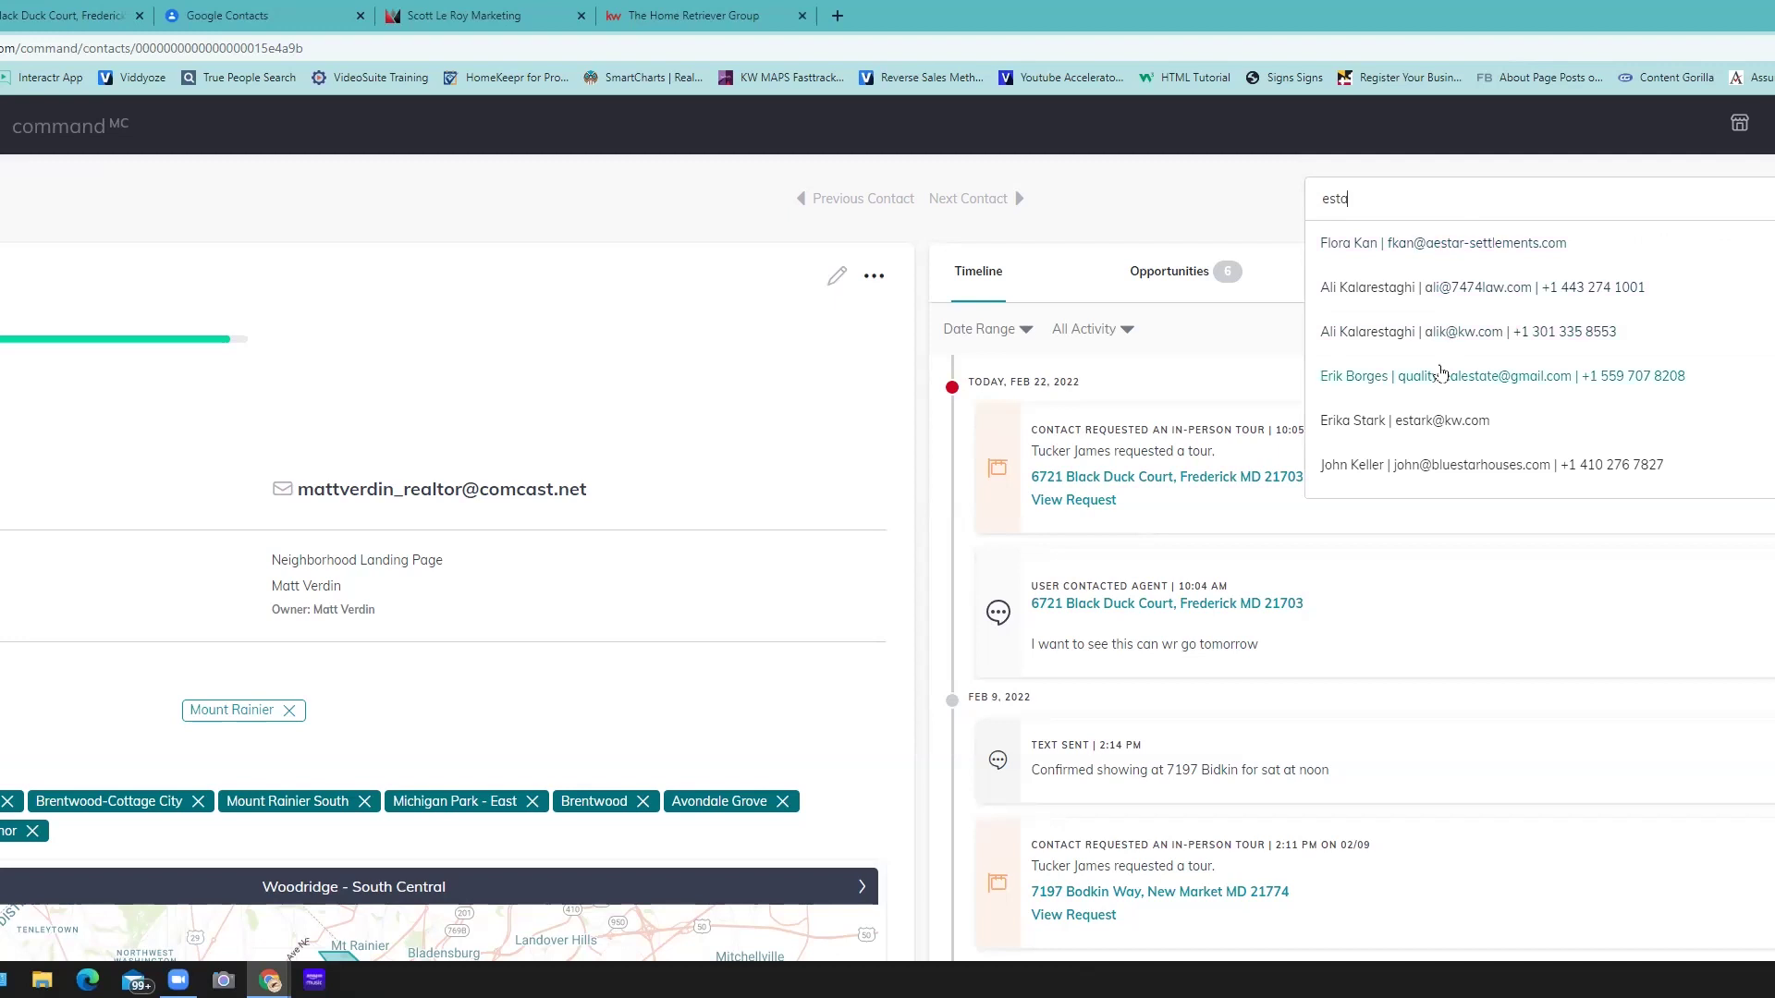
key("BackSpace")
type("e")
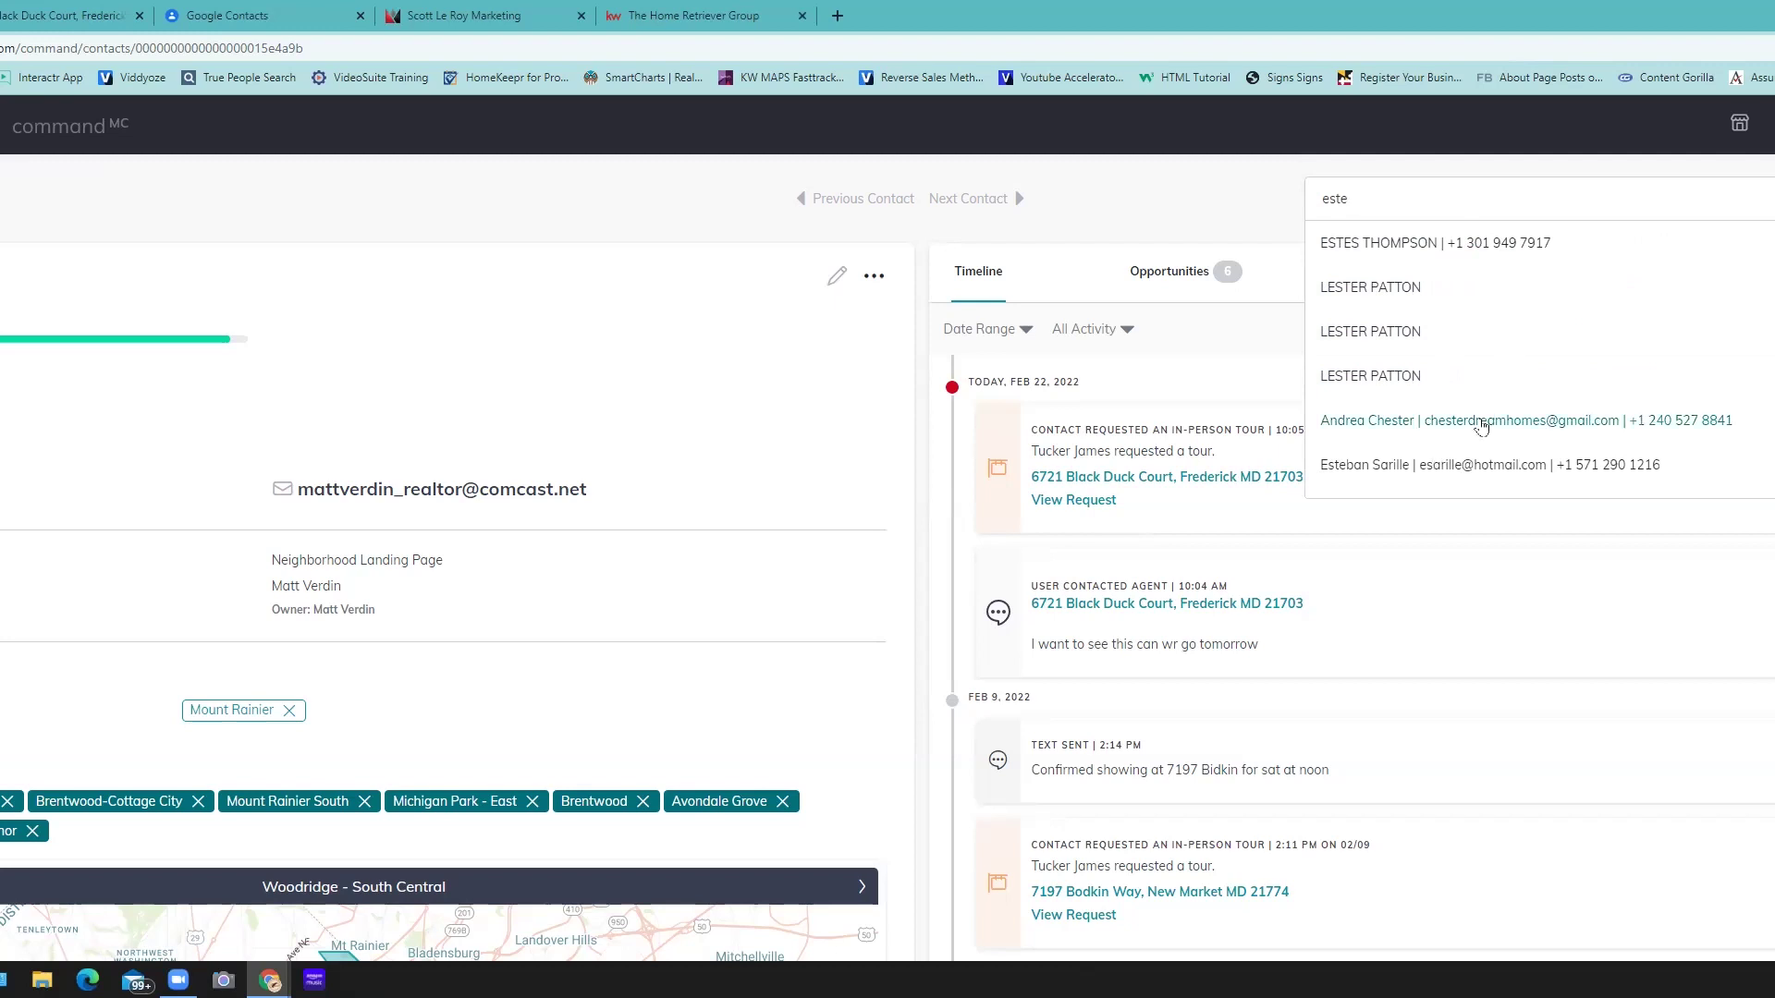
left_click(1479, 465)
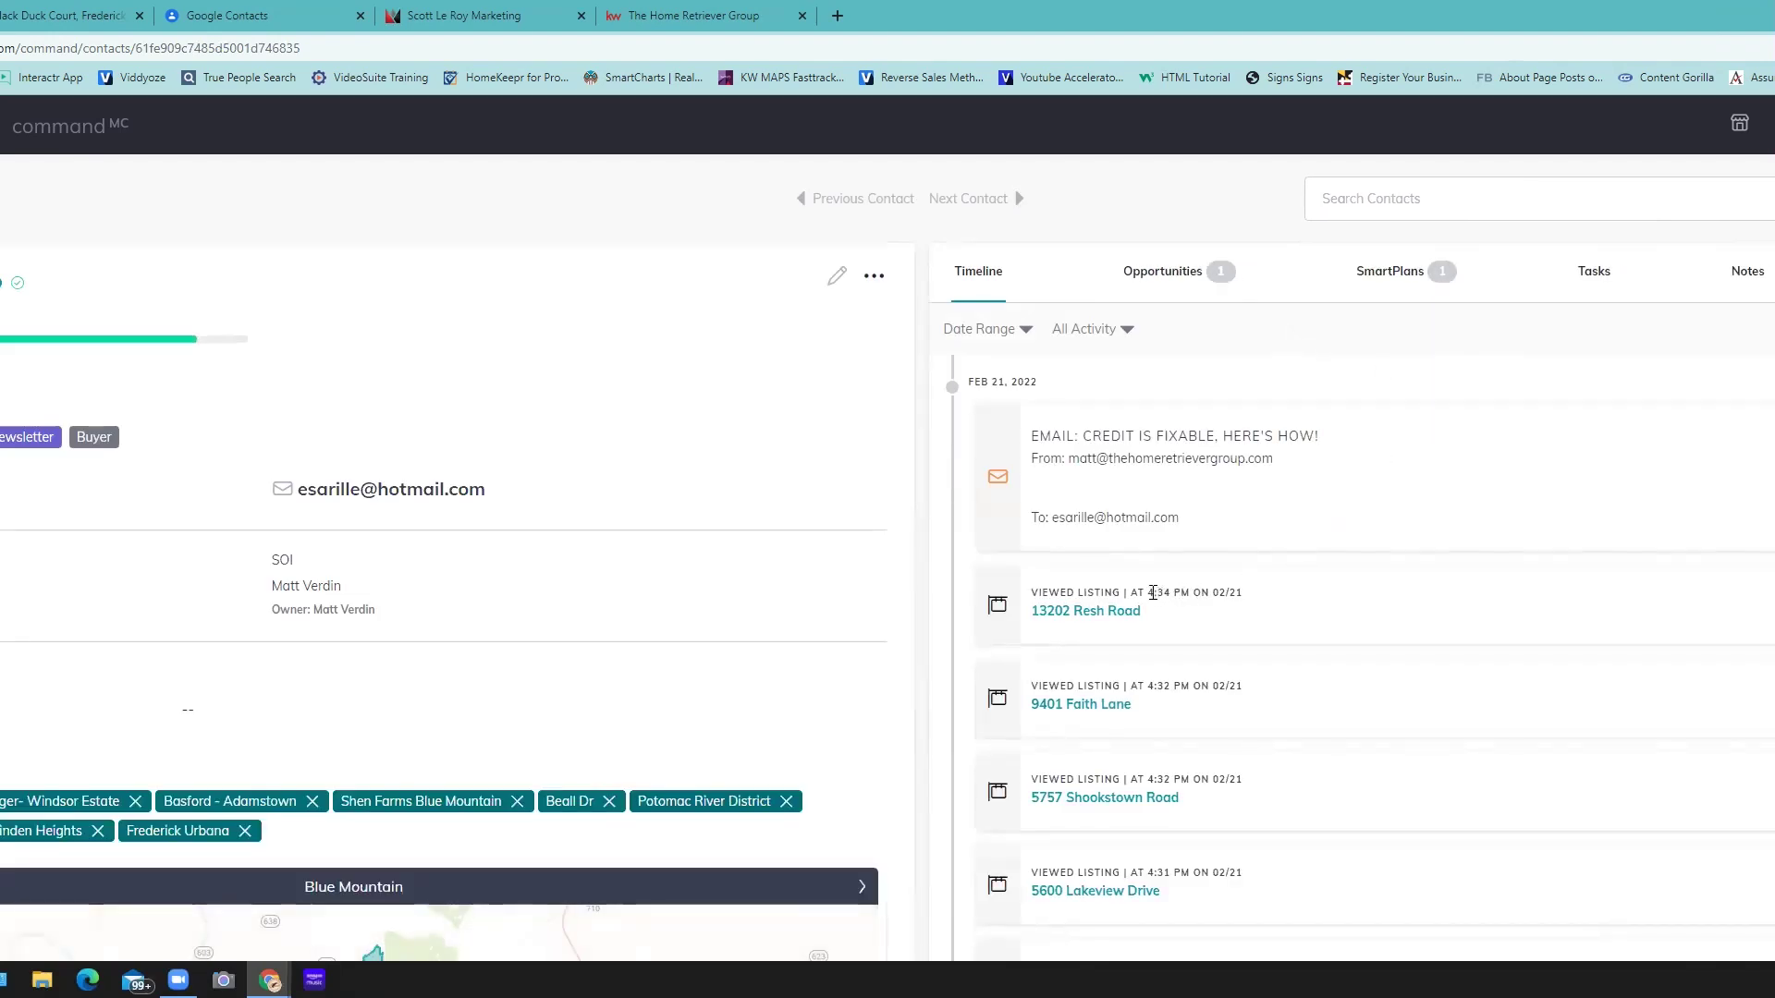
- Review the timeline, highlighting the viewed-listing timestamp and the favorites collection name
left_click_drag(1155, 590, 1340, 593)
scroll(1341, 593, "down", 4)
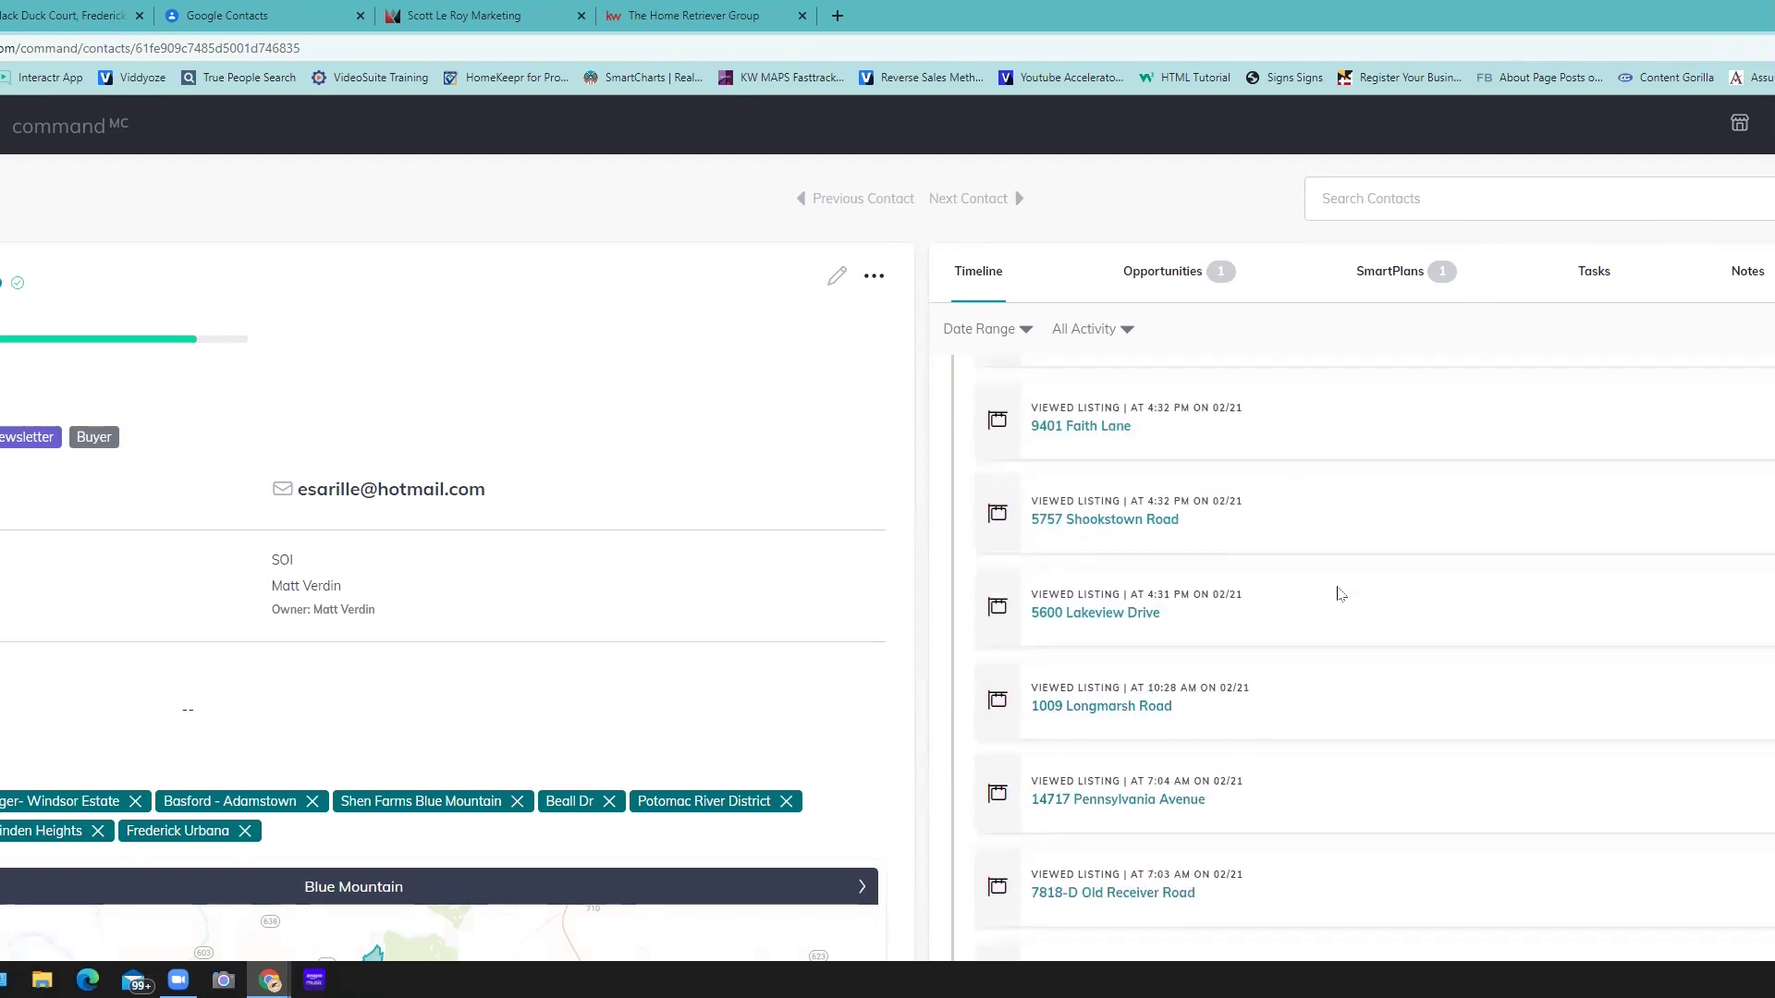
scroll(1340, 594, "down", 4)
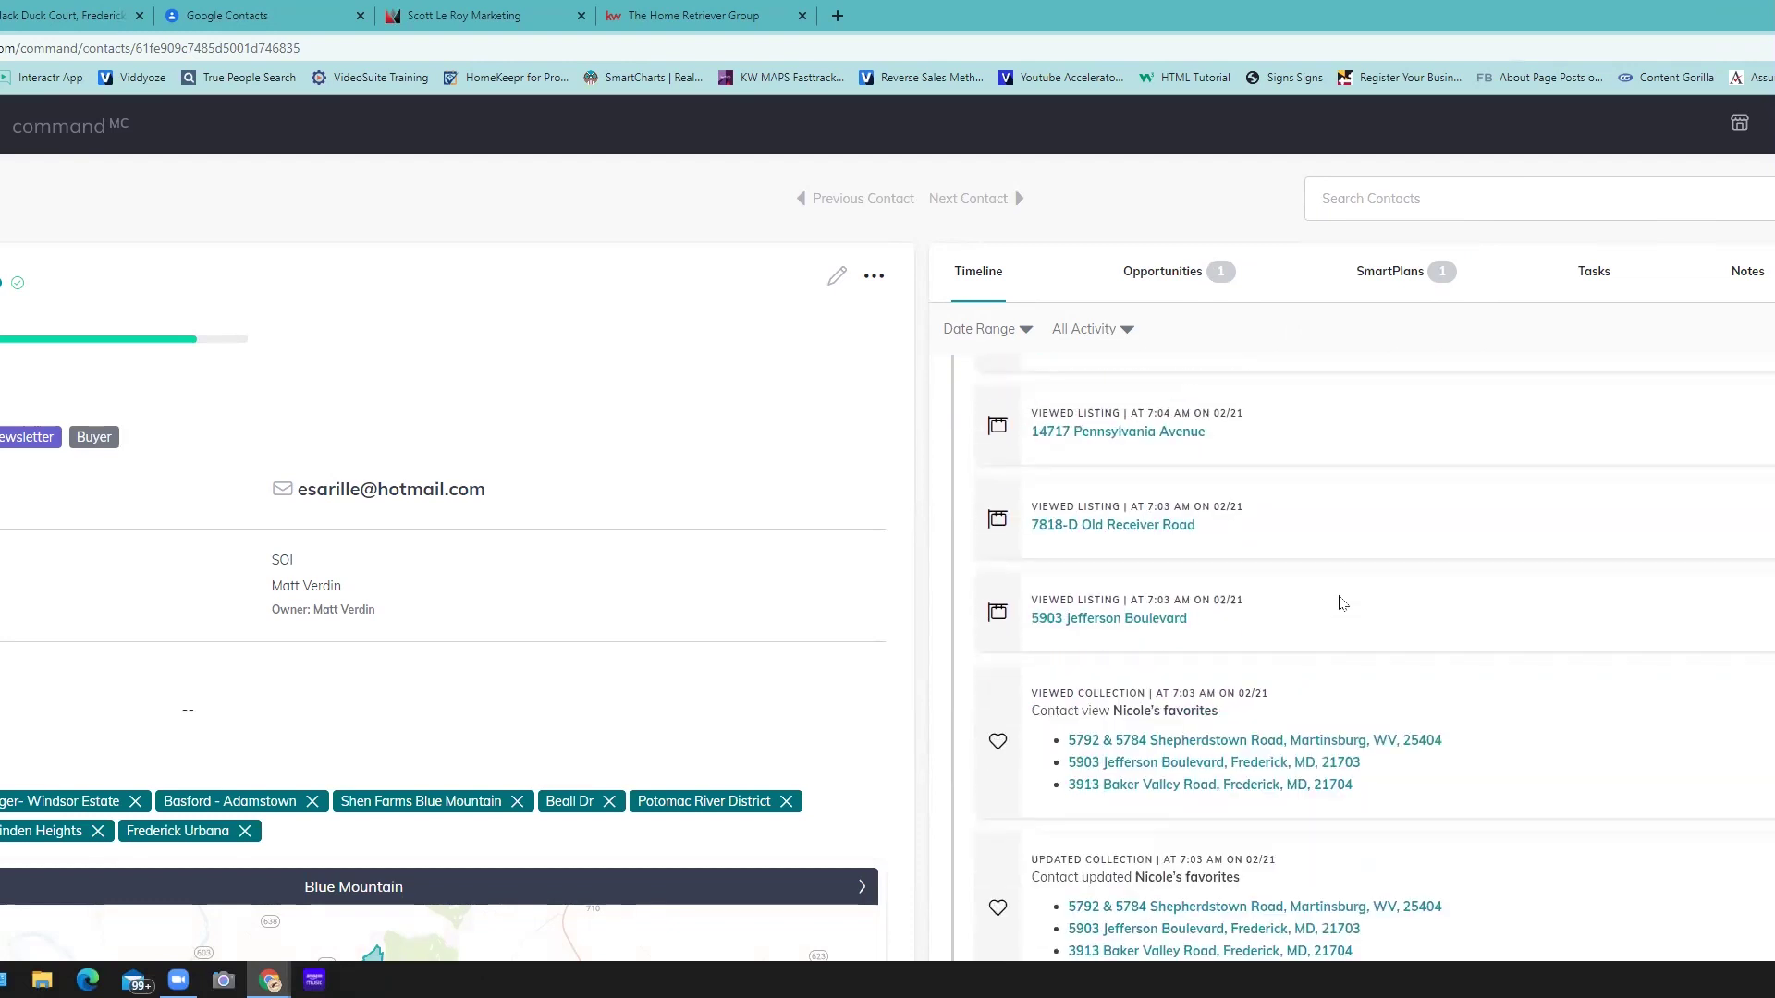
left_click_drag(1126, 616, 1262, 629)
left_click(1399, 519)
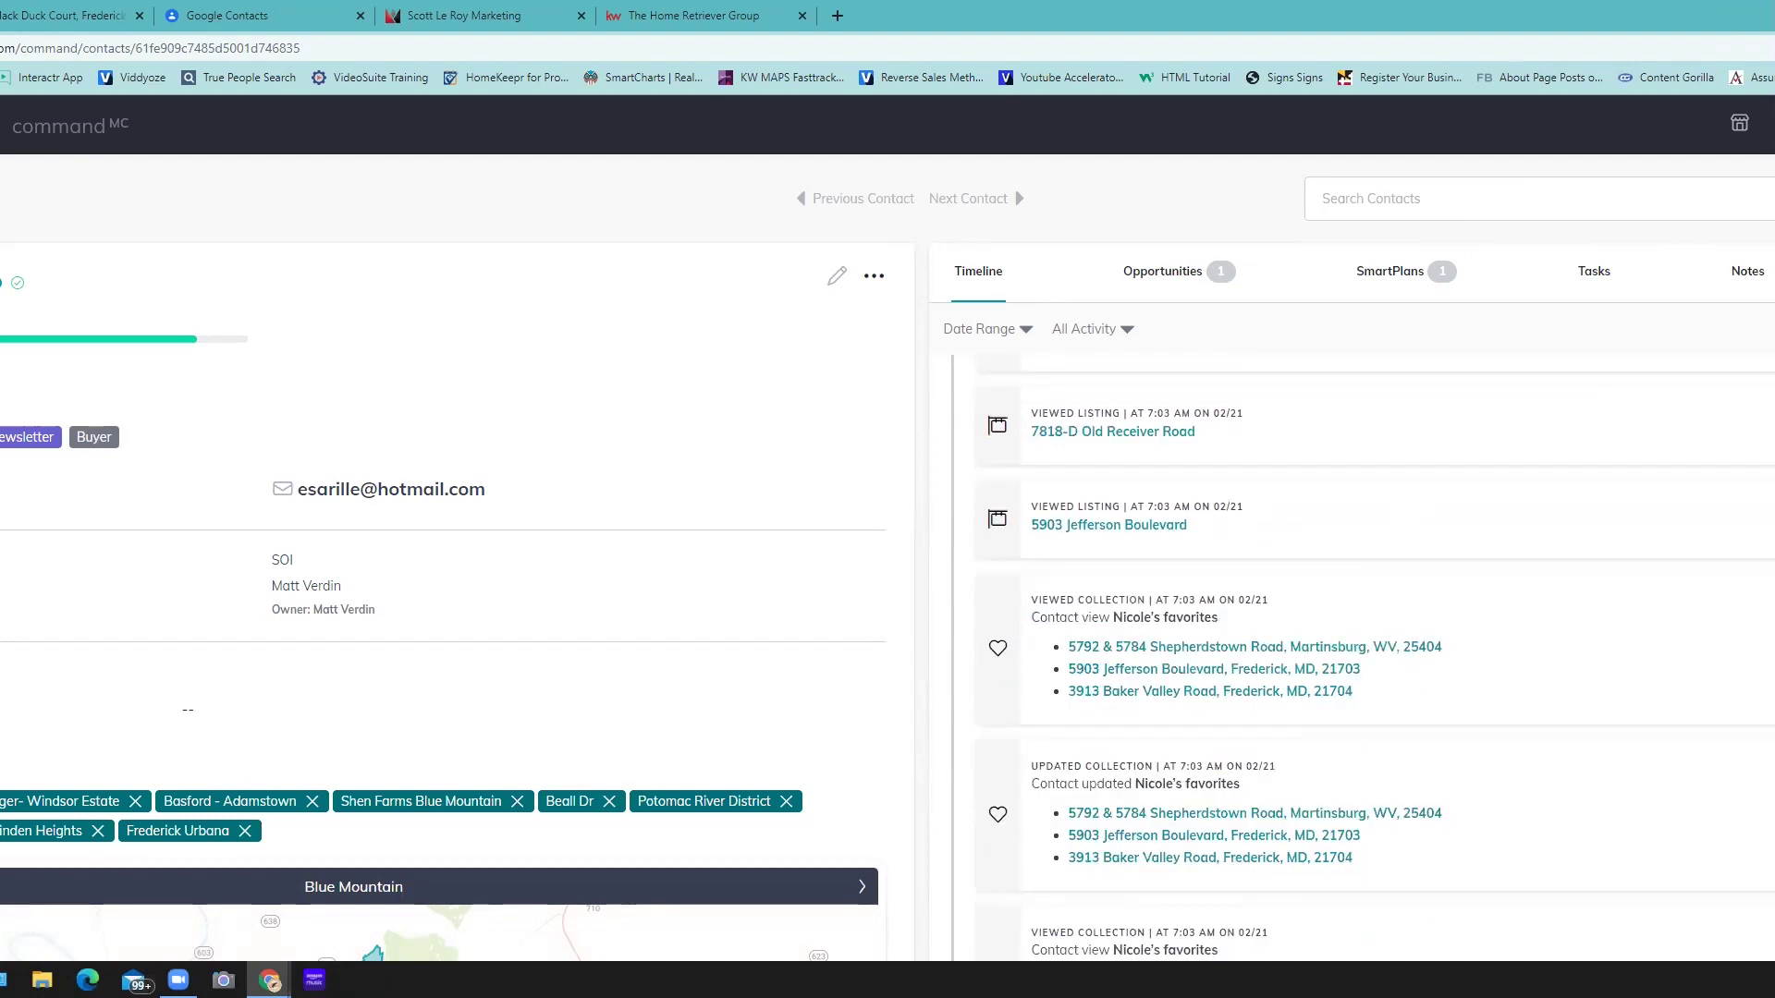
left_click(1000, 583)
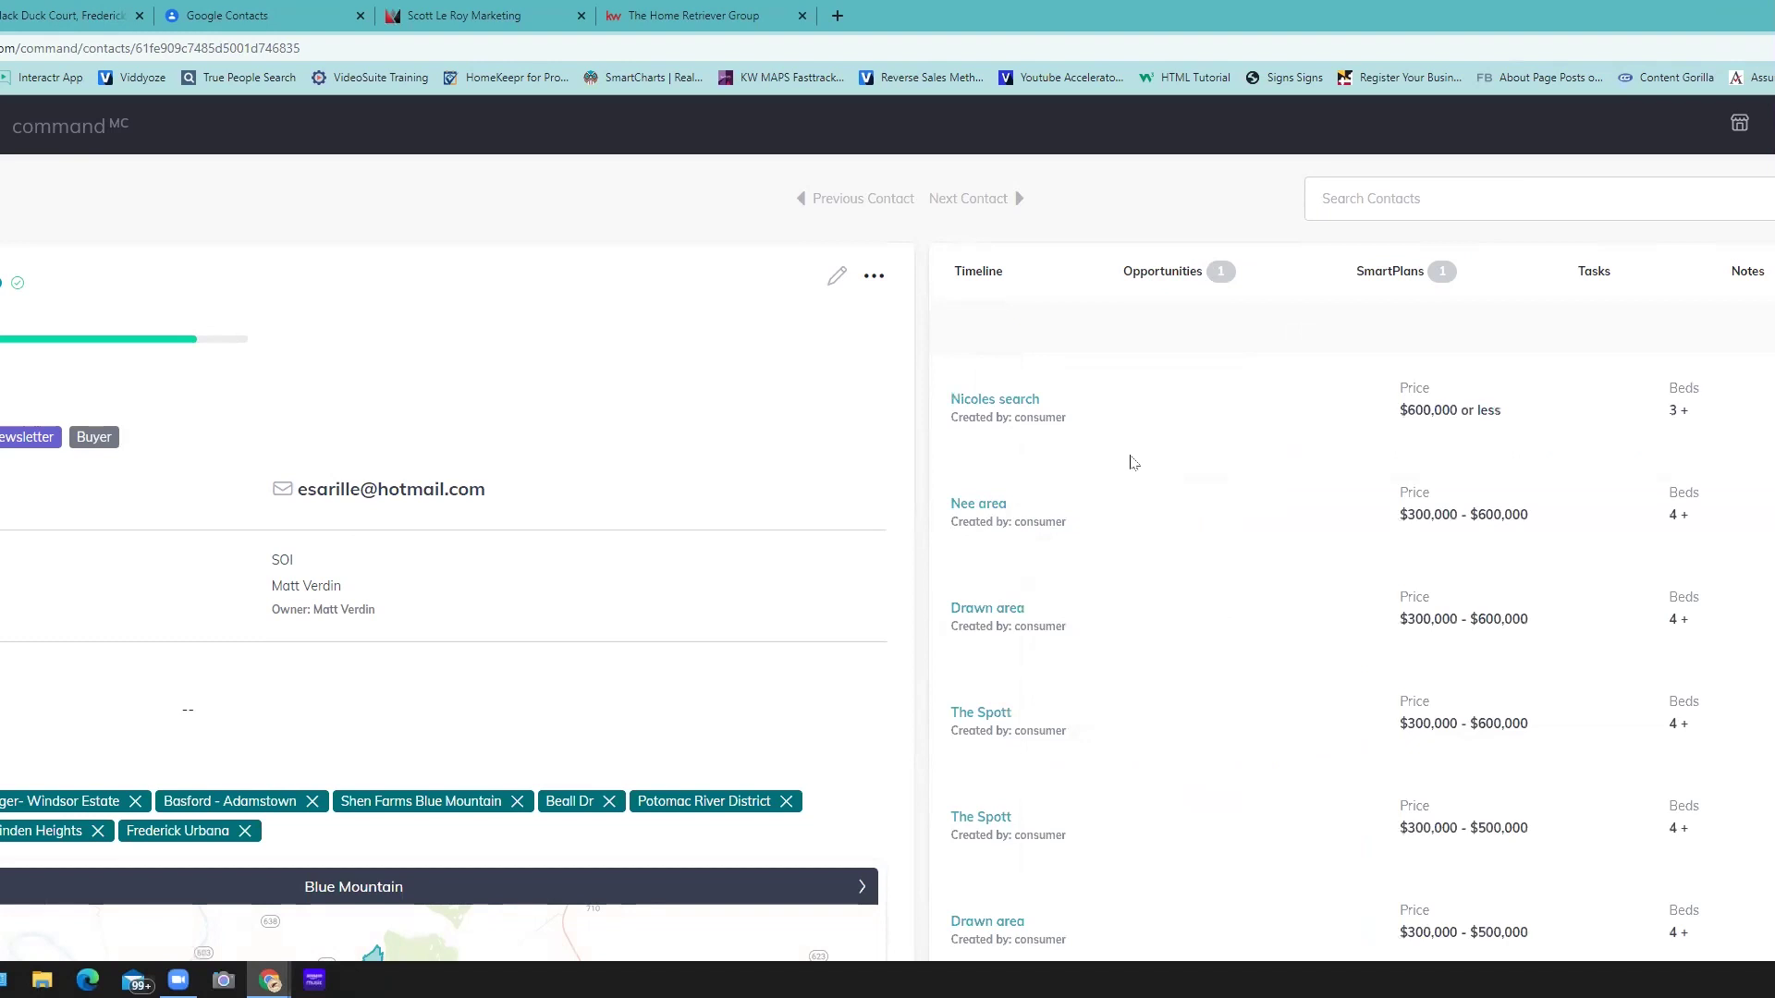
scroll(1134, 462, "down", 5)
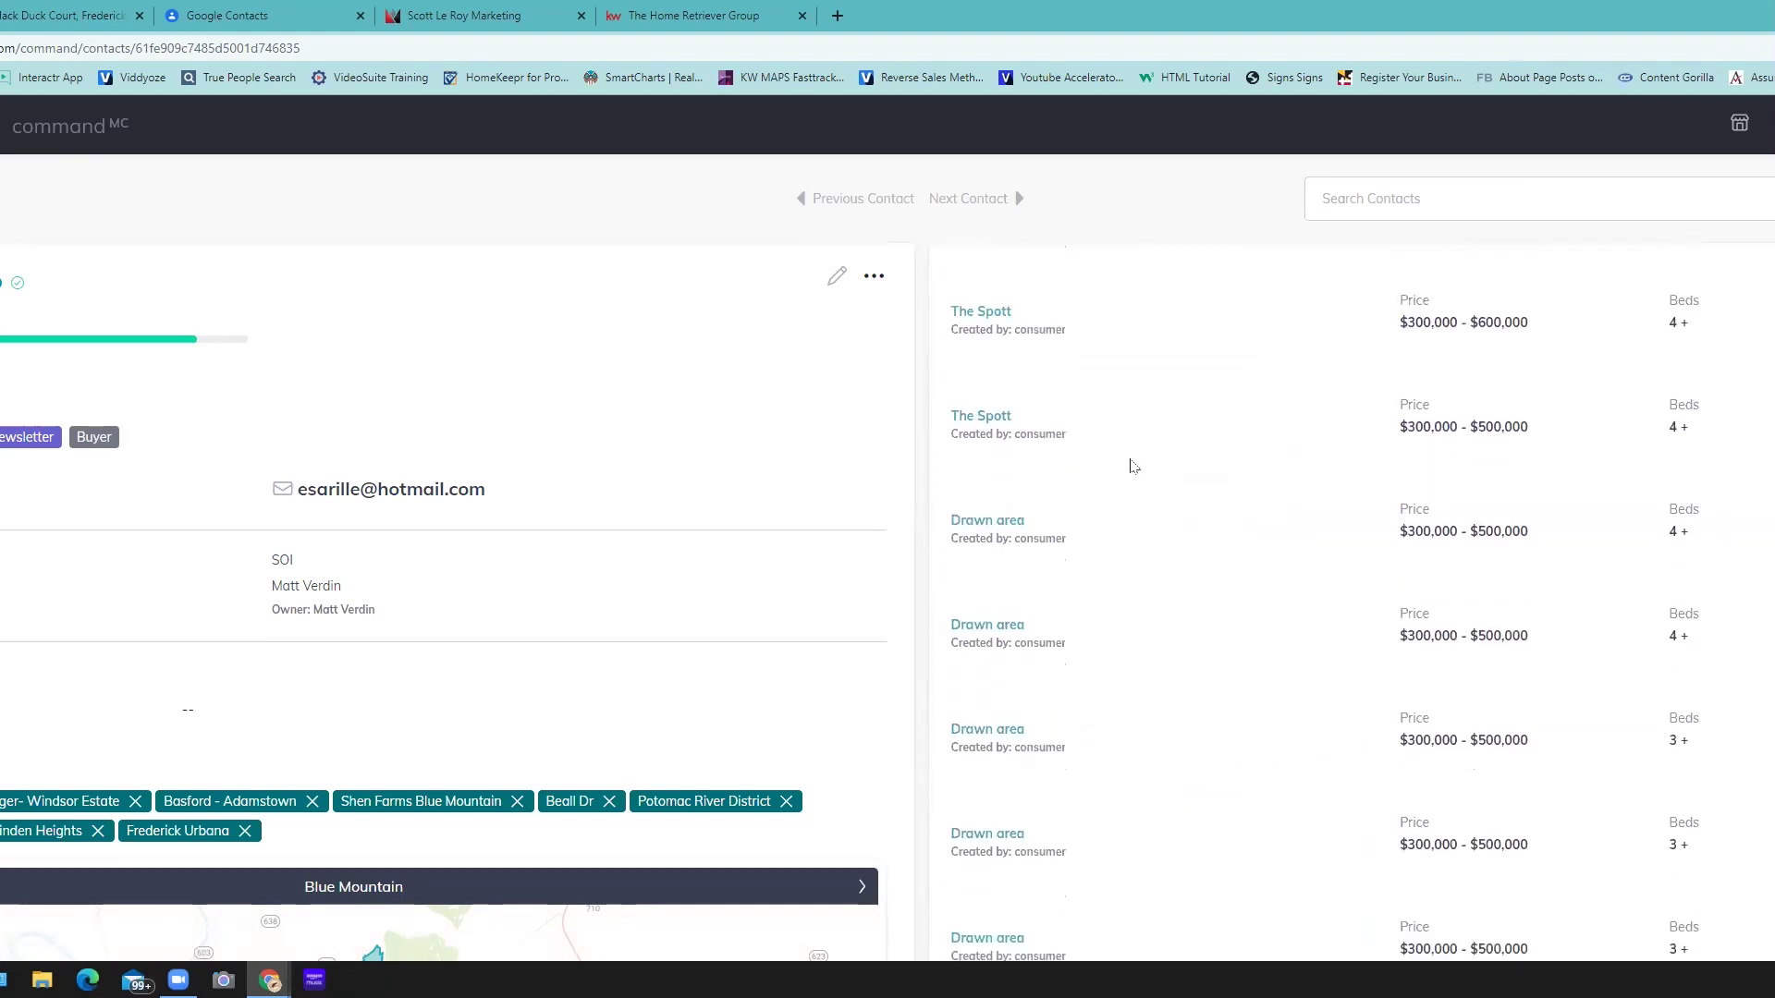
scroll(1149, 555, "down", 1)
scroll(1159, 597, "up", 5)
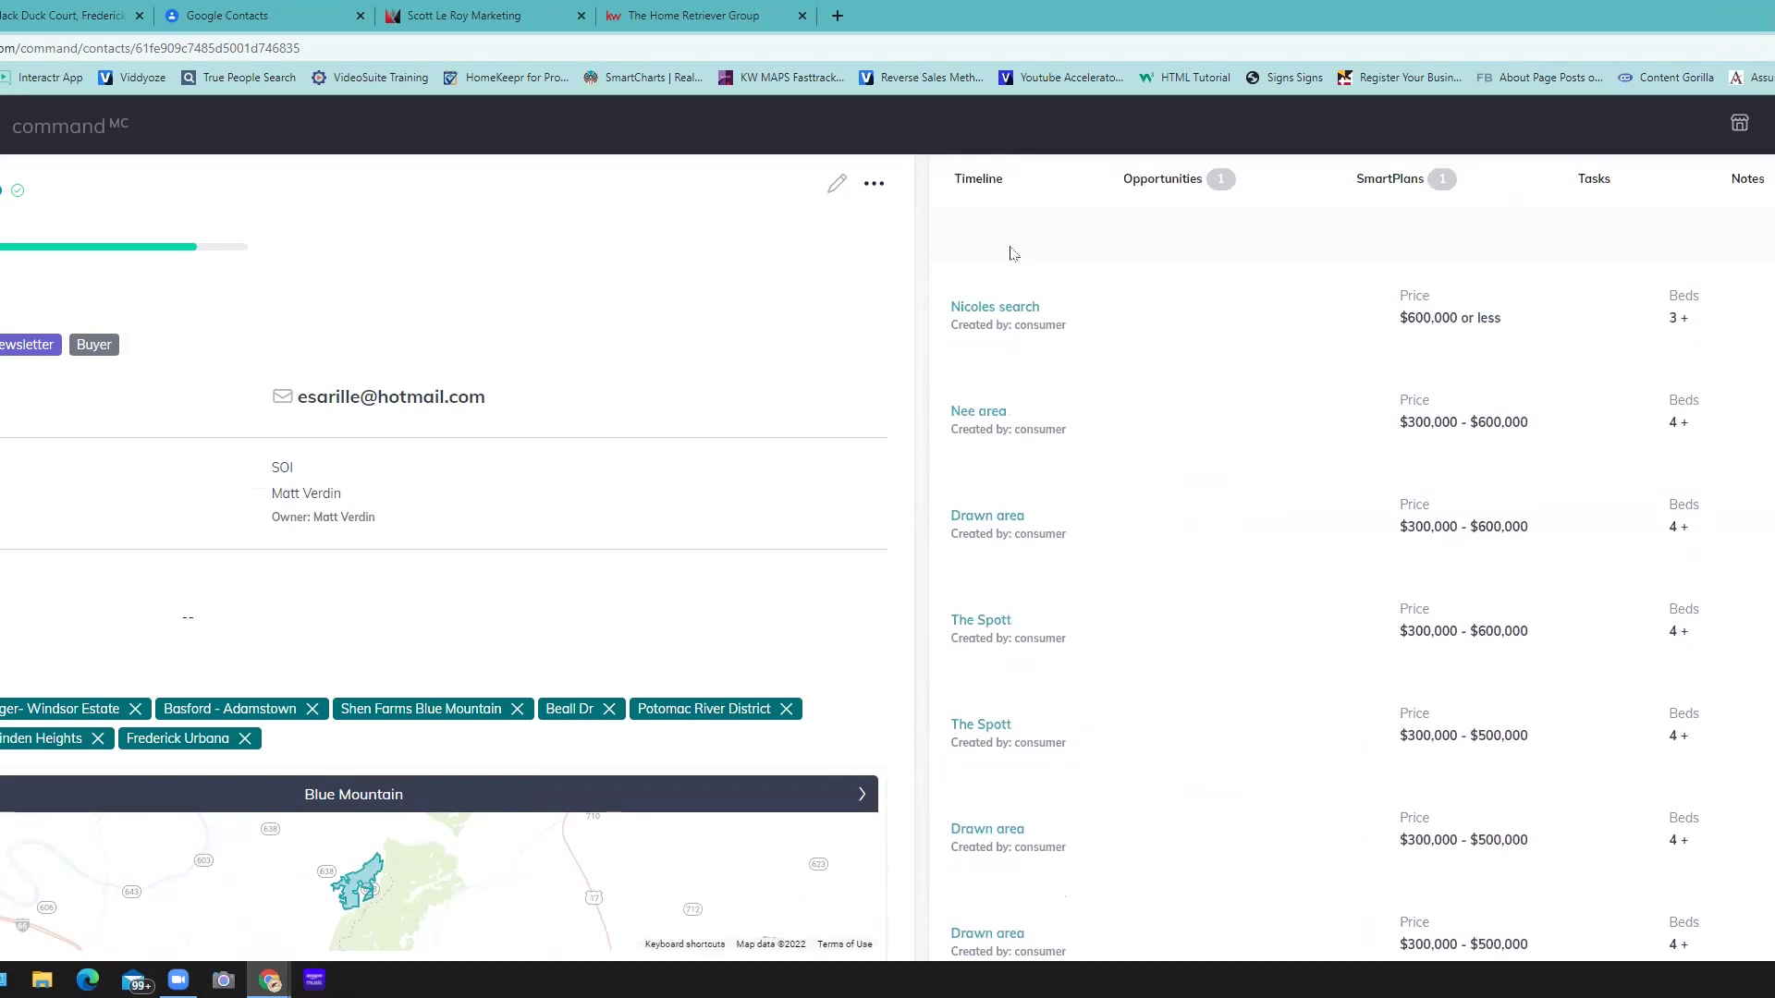
left_click(986, 178)
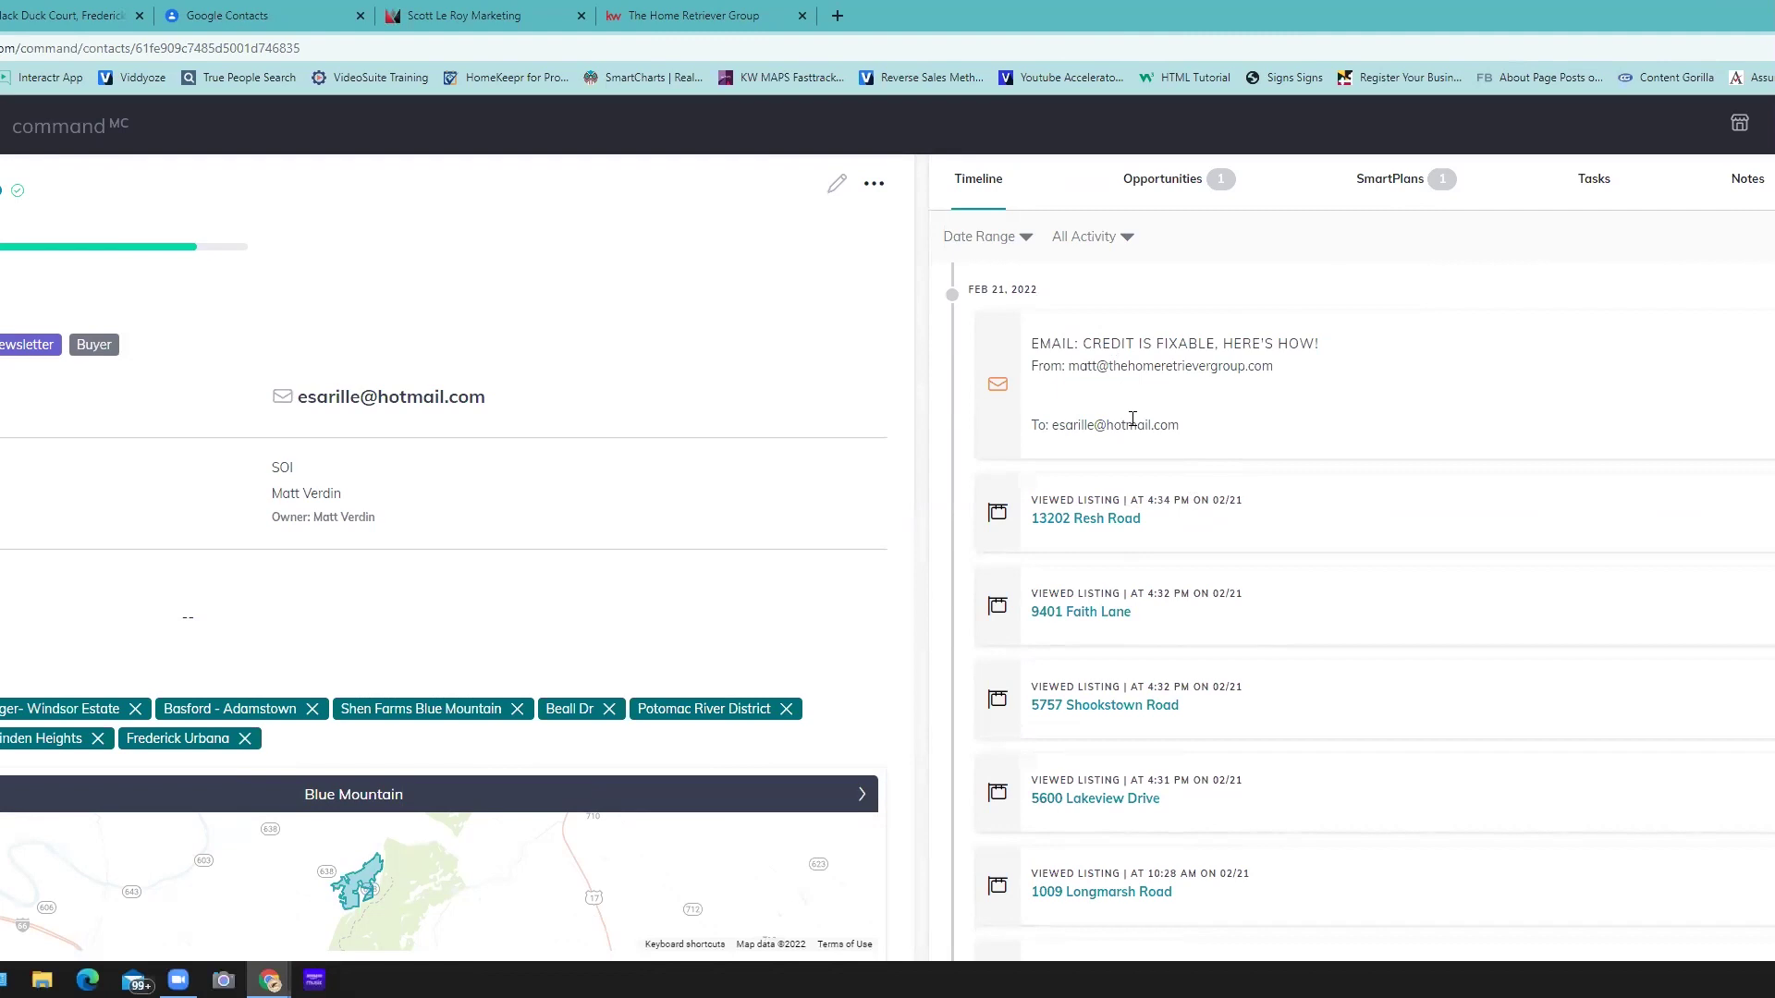
left_click(1132, 420)
scroll(989, 457, "up", 1)
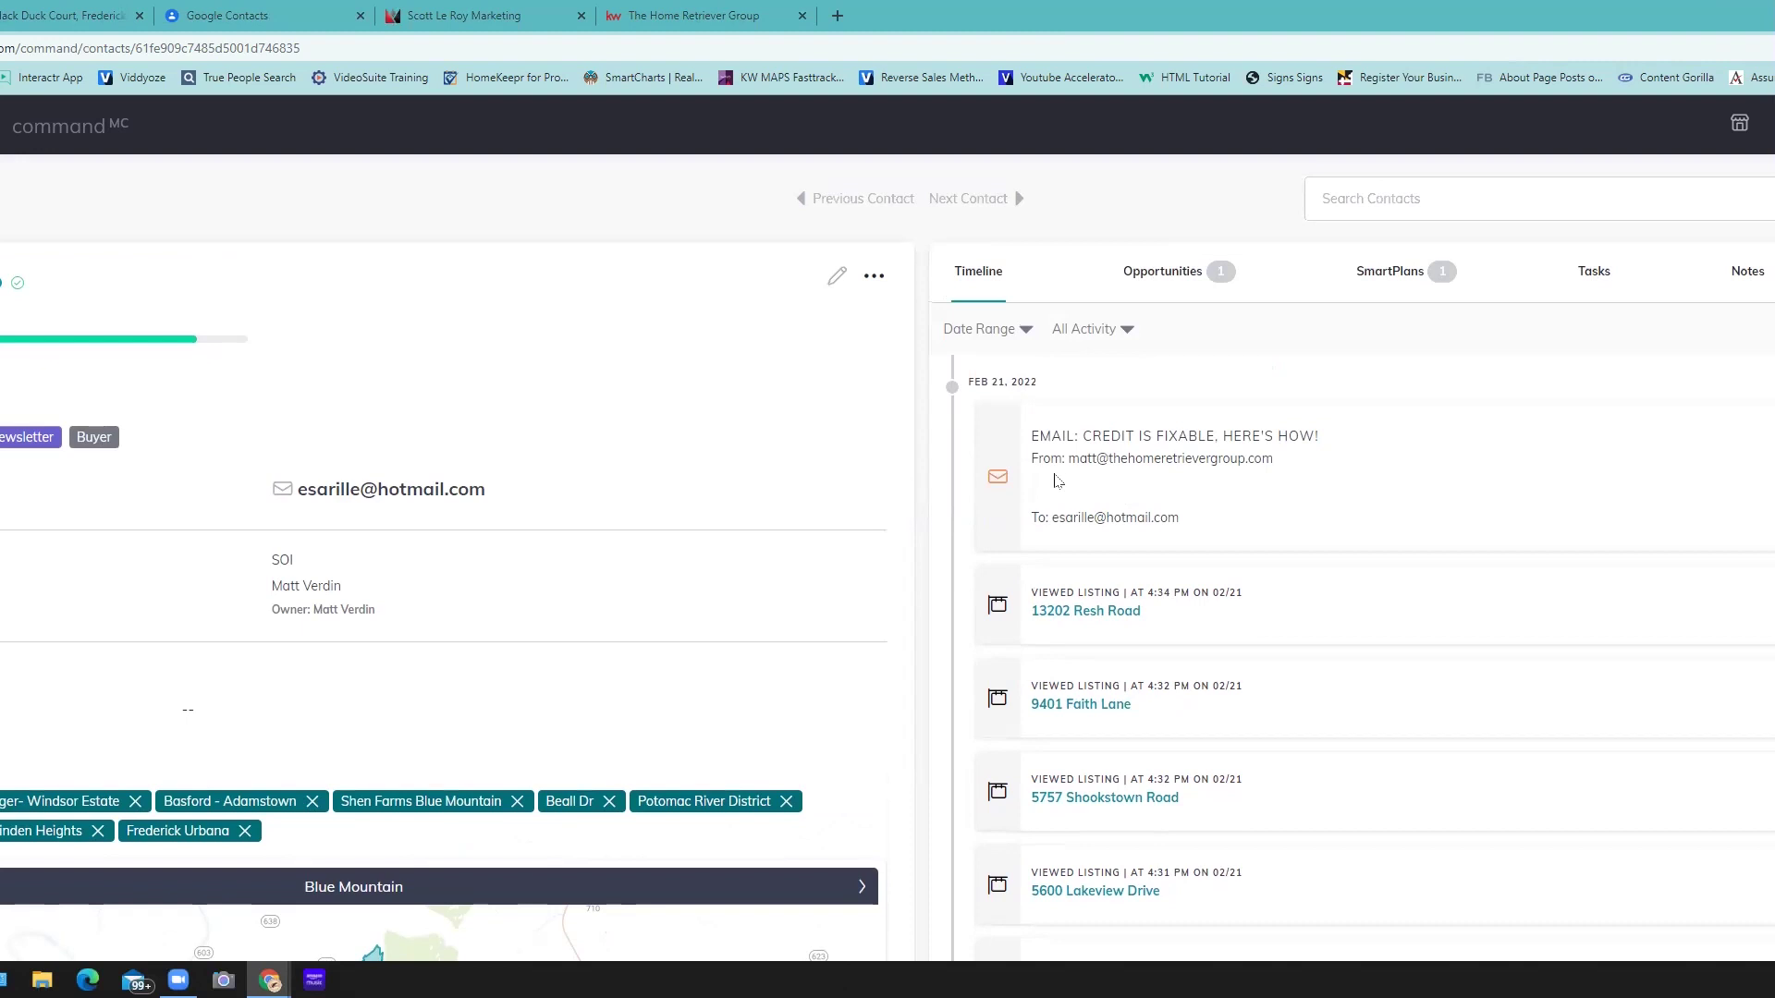
scroll(1167, 588, "down", 3)
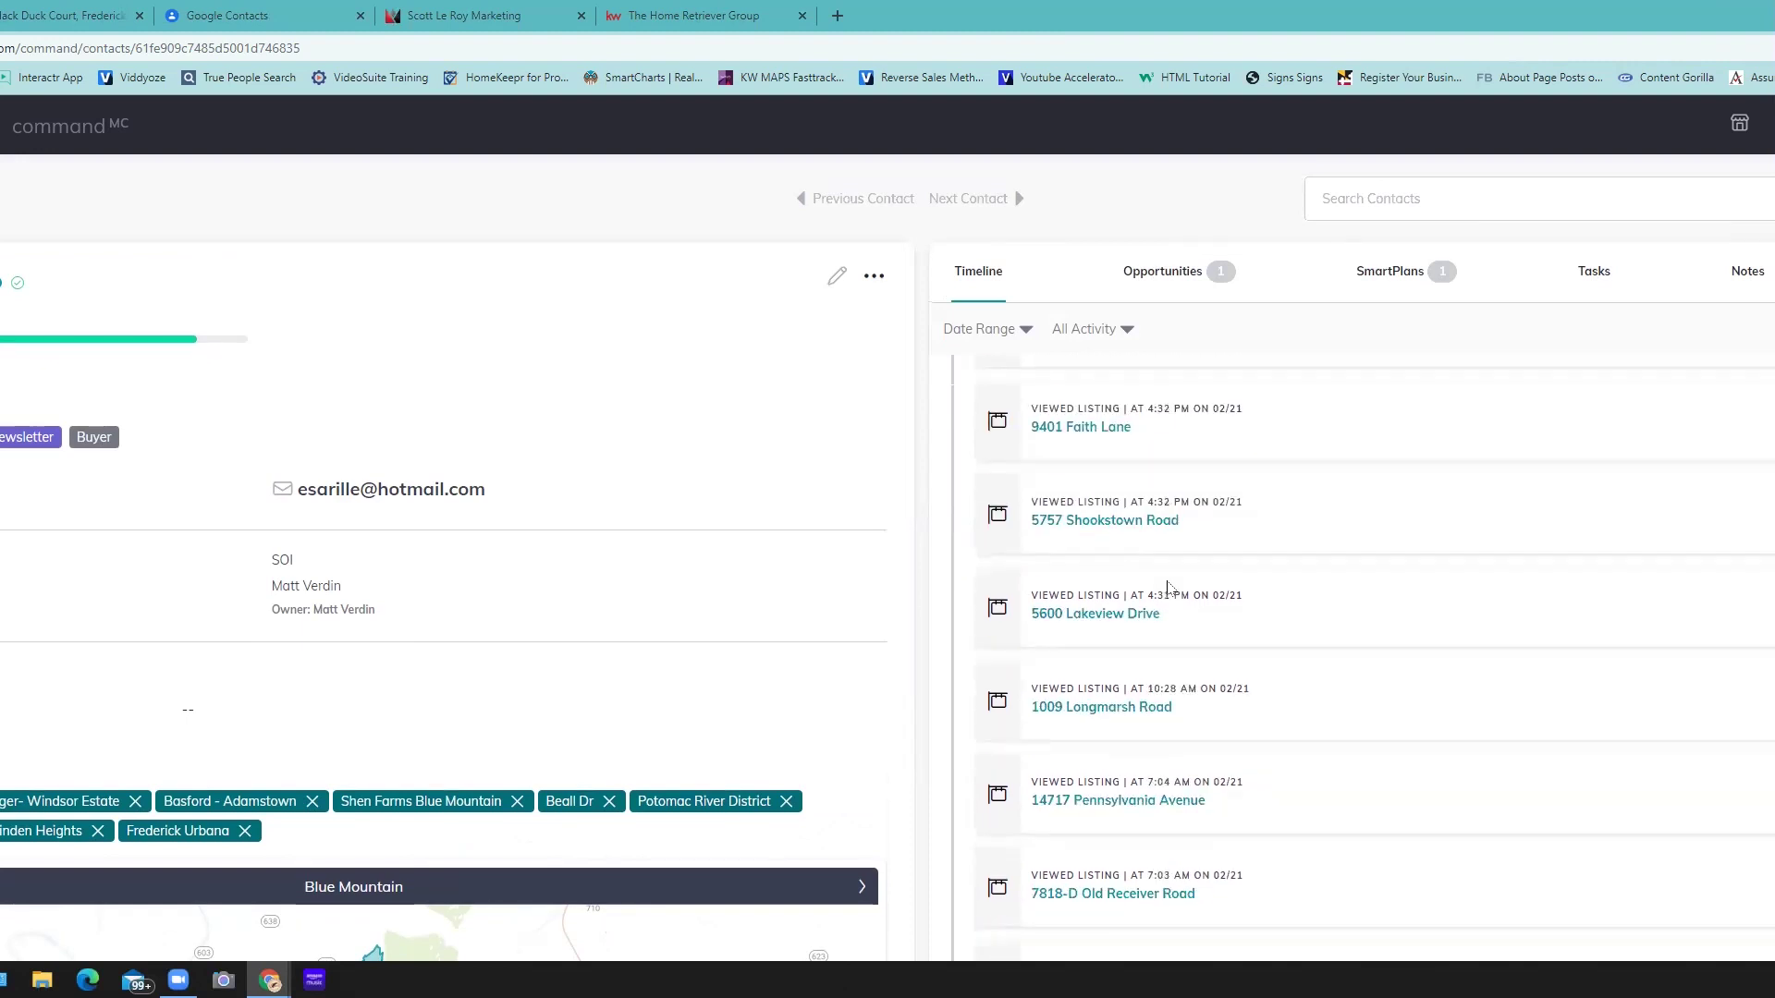
scroll(1167, 588, "down", 2)
scroll(1168, 587, "up", 4)
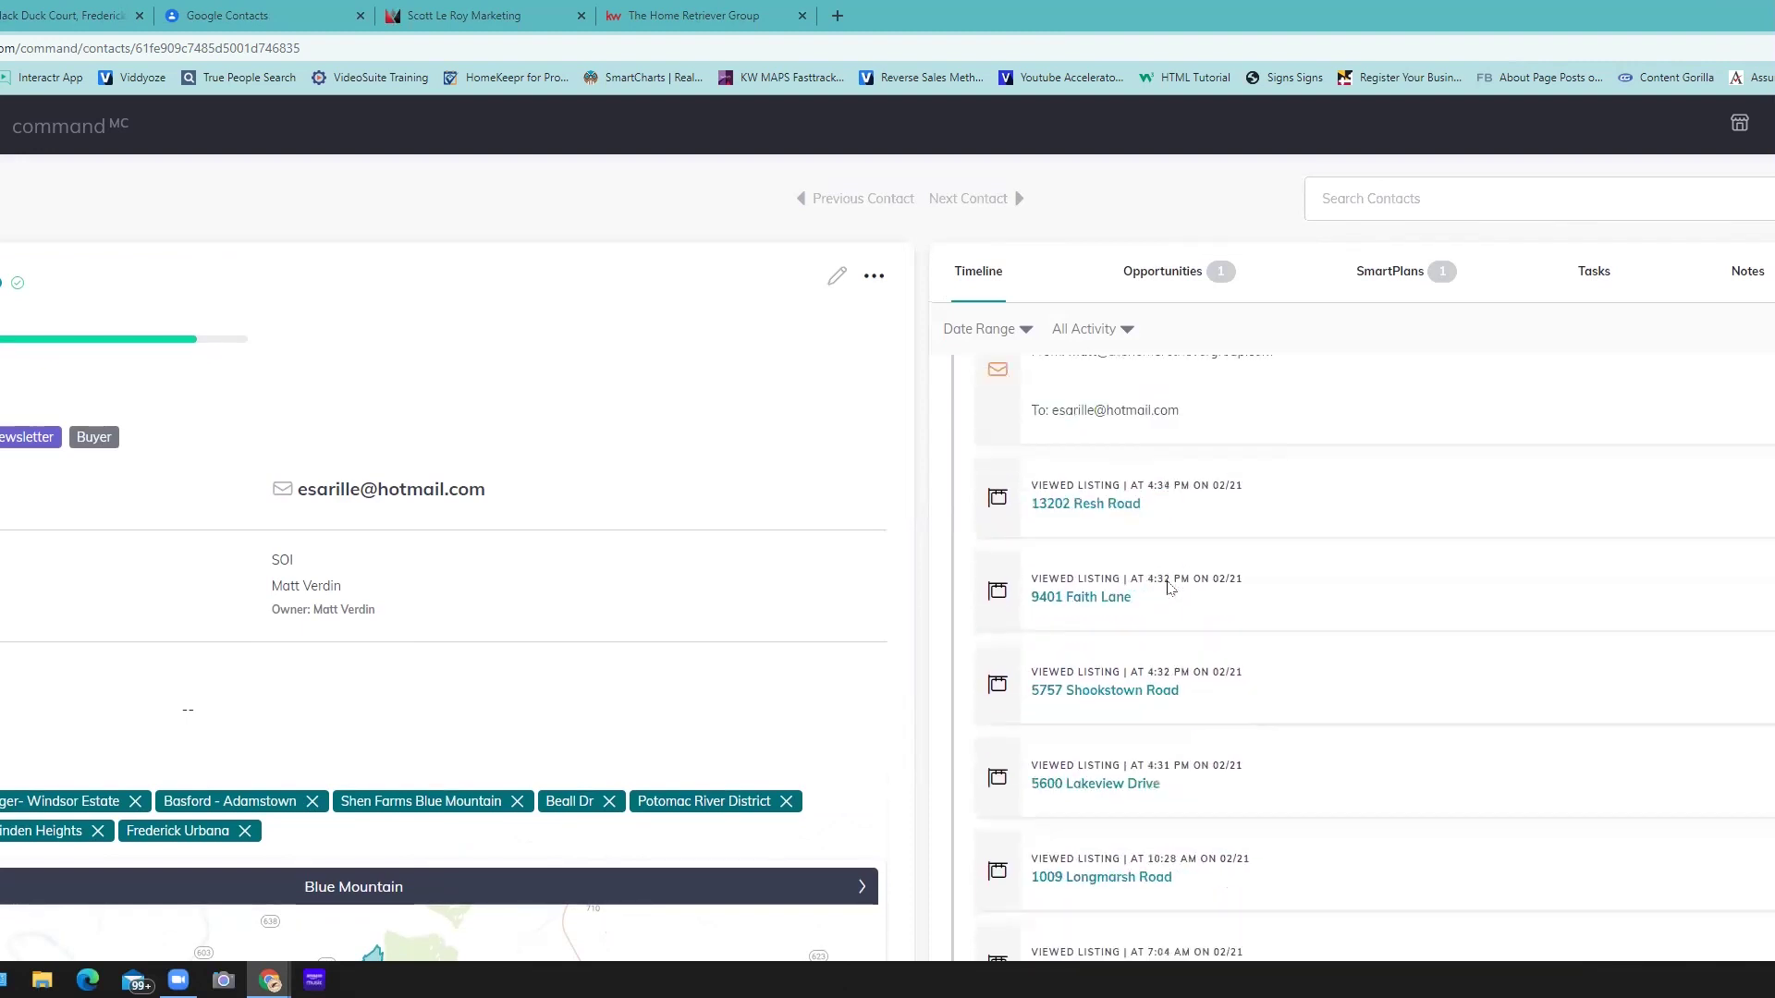
scroll(1168, 588, "down", 3)
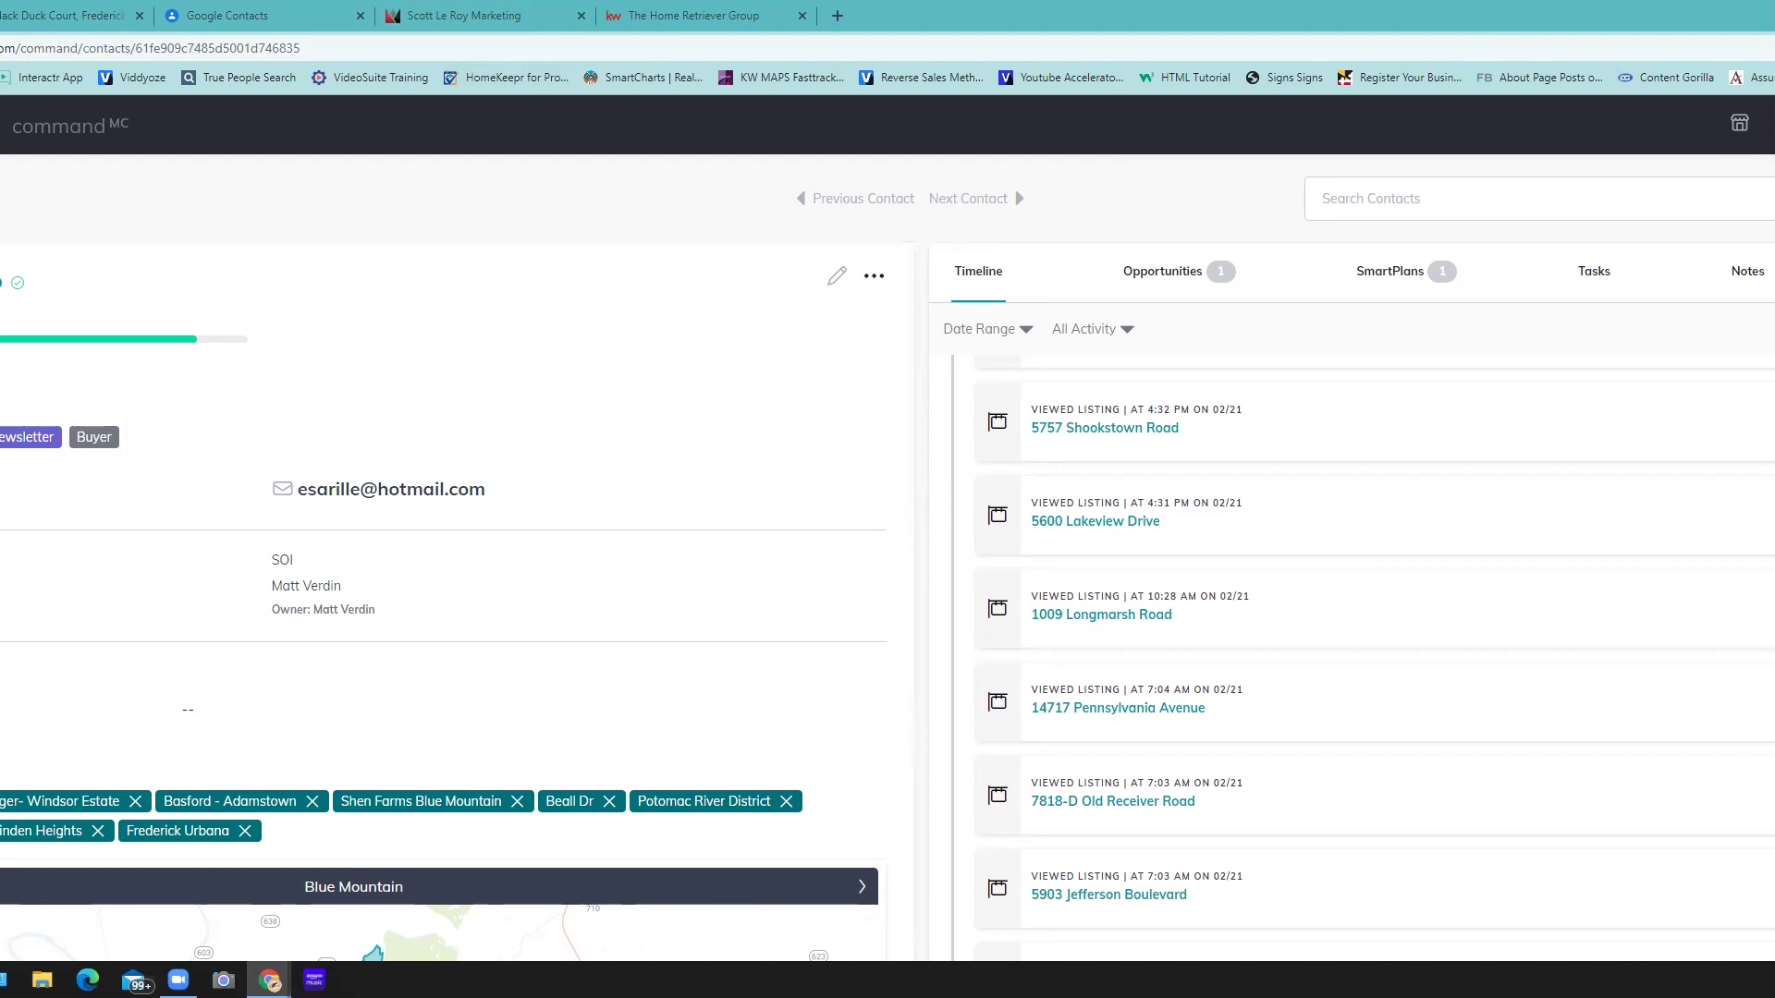
- On The Home Retriever Group tab, create a QR code for the Download the KW App page, dismiss it and create it again
left_click(700, 16)
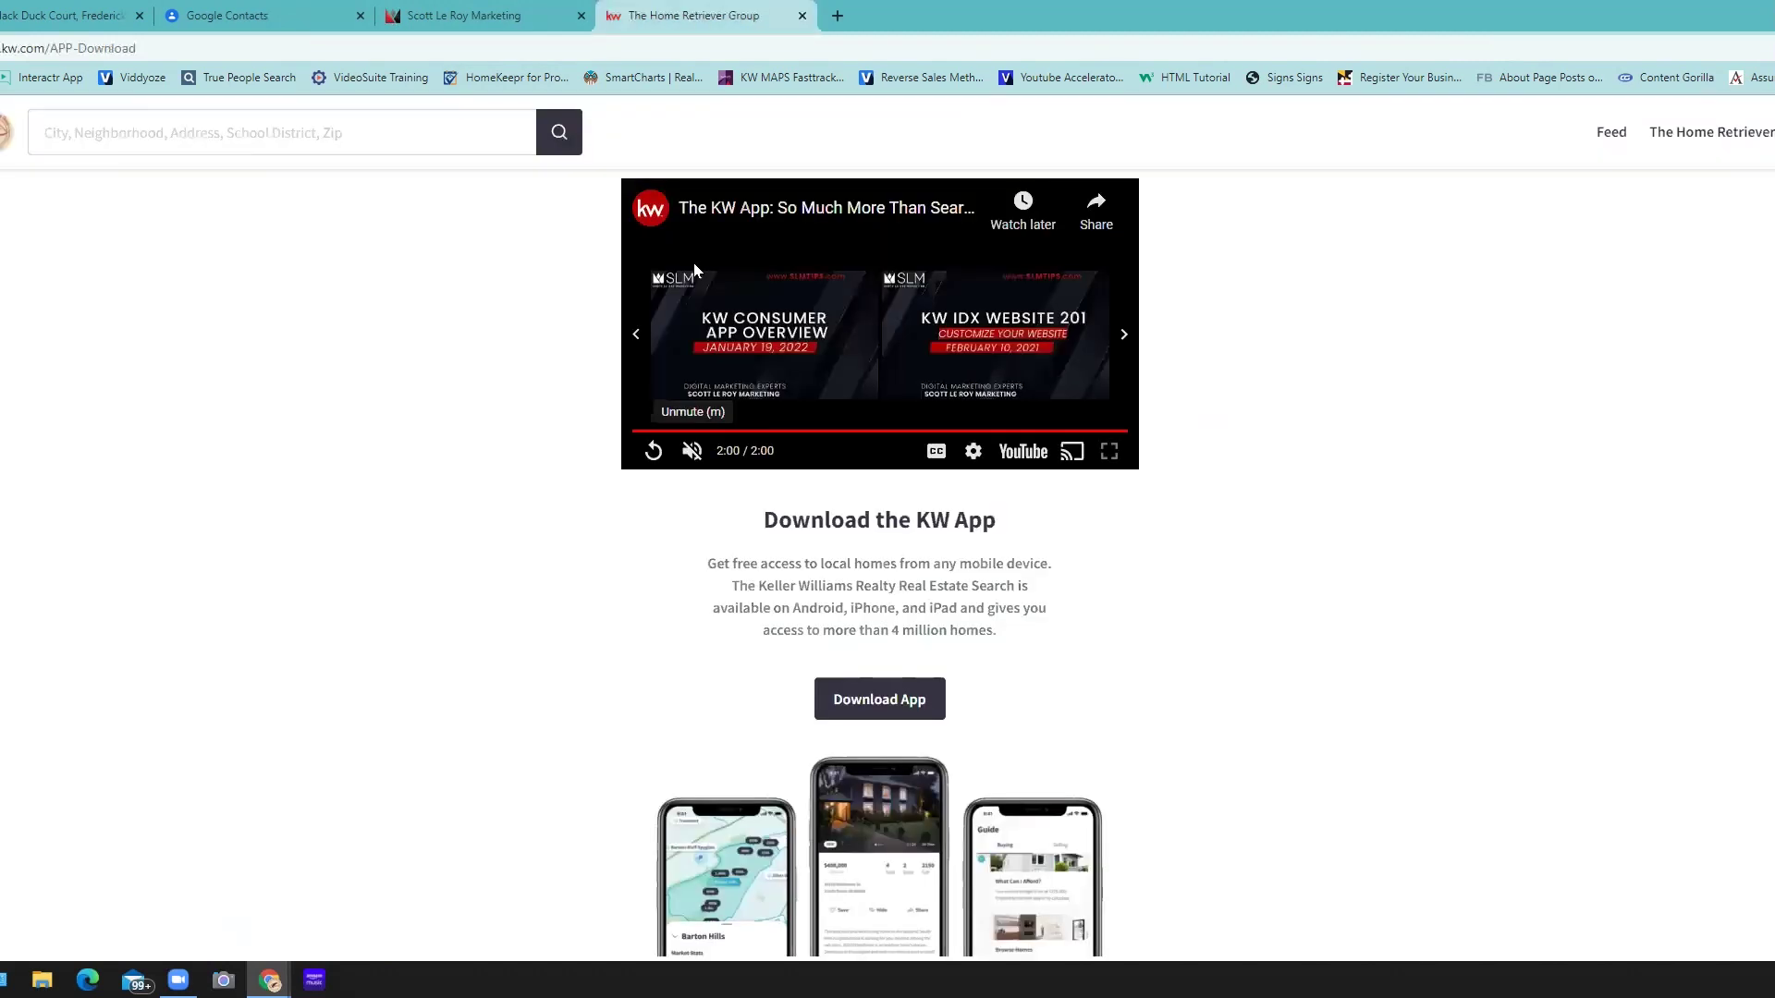
right_click(1308, 494)
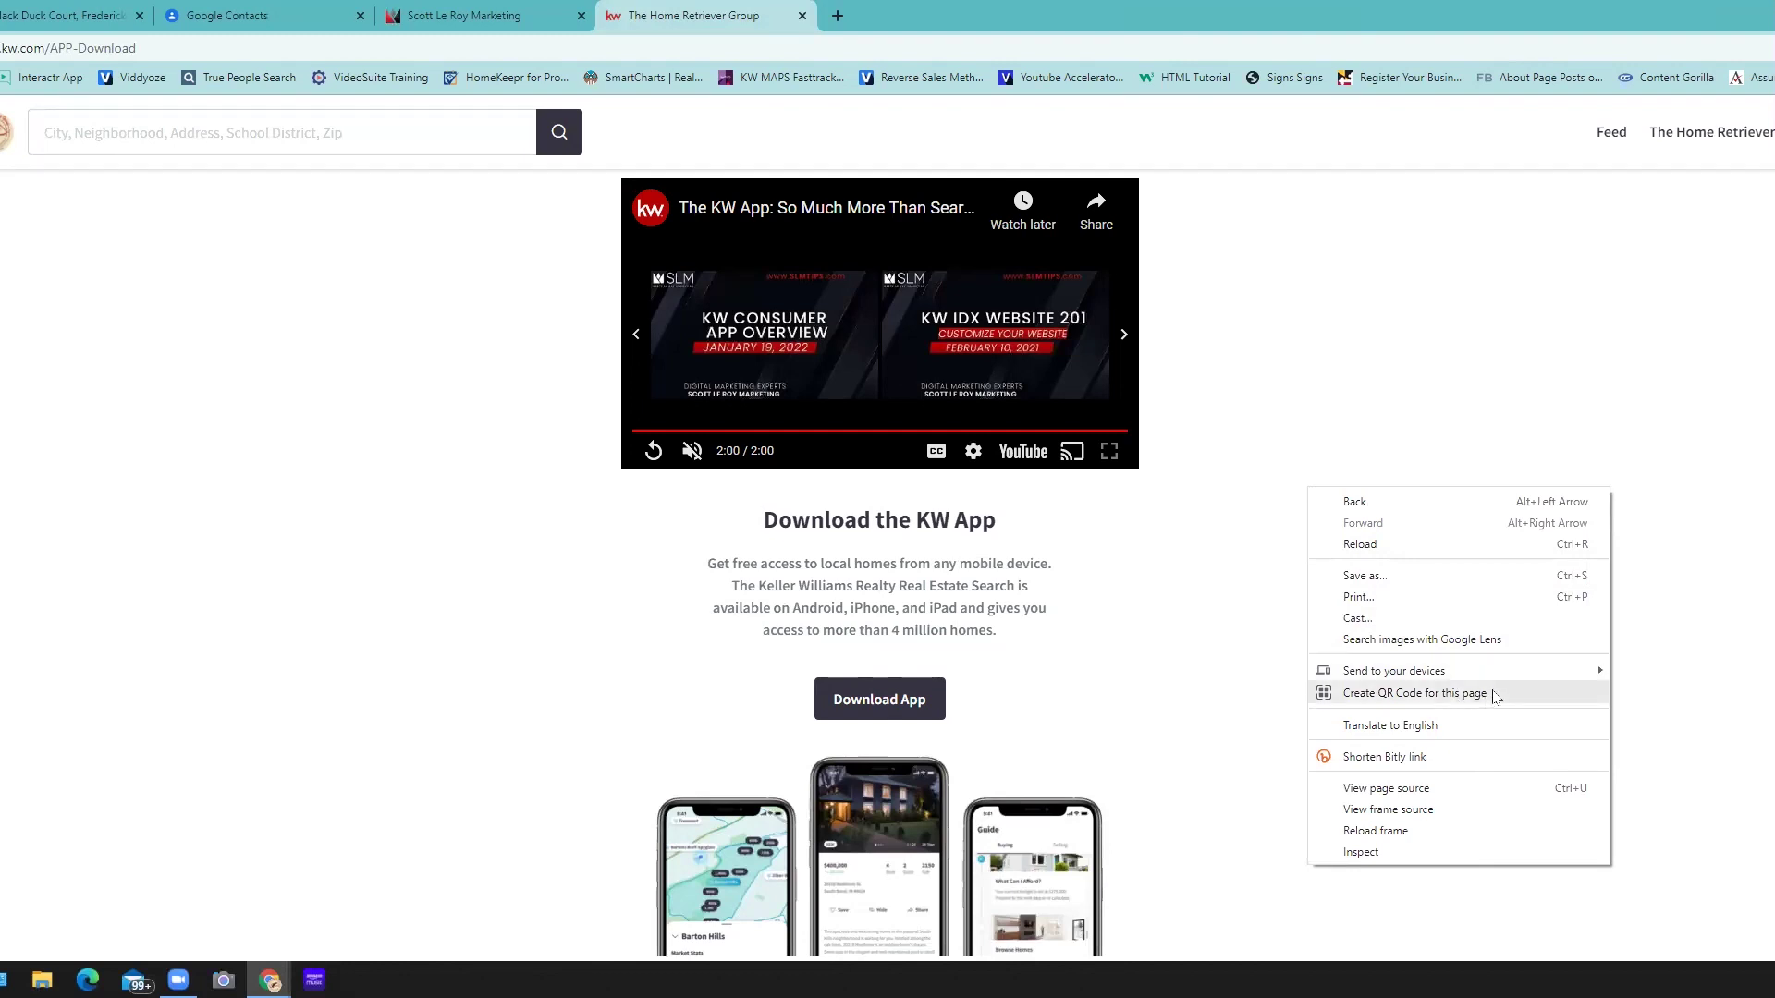
left_click(1495, 695)
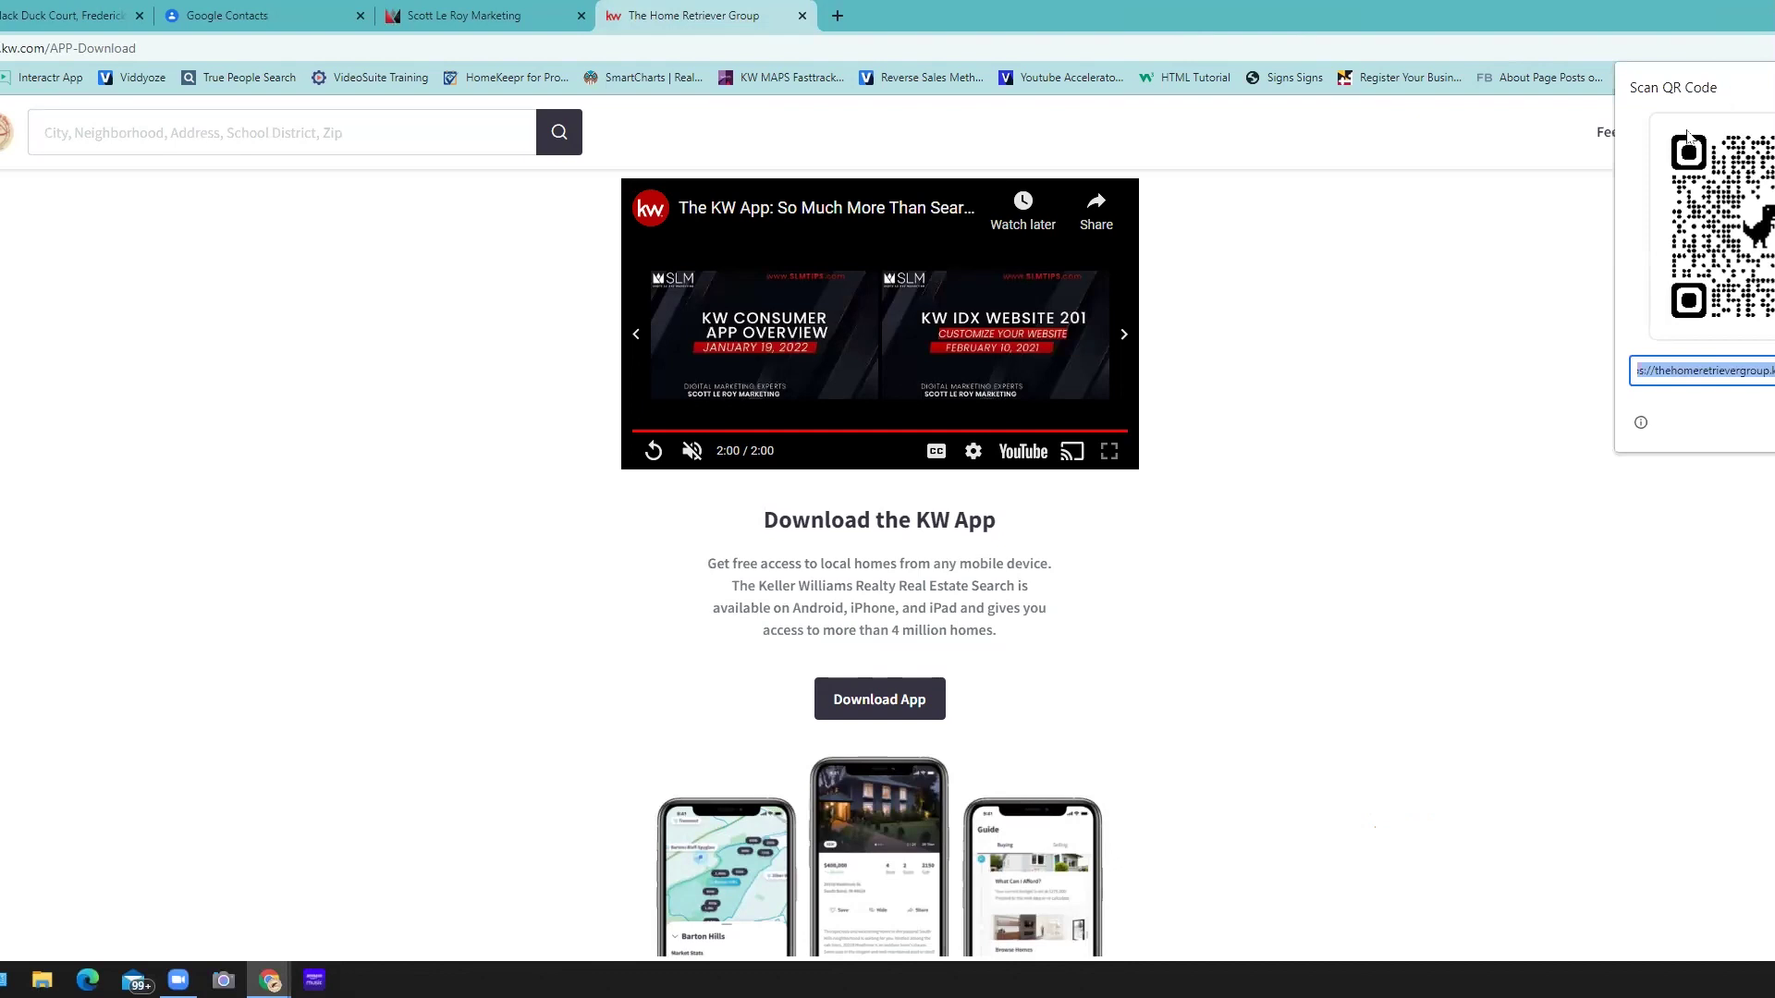
left_click(1510, 614)
right_click(1509, 610)
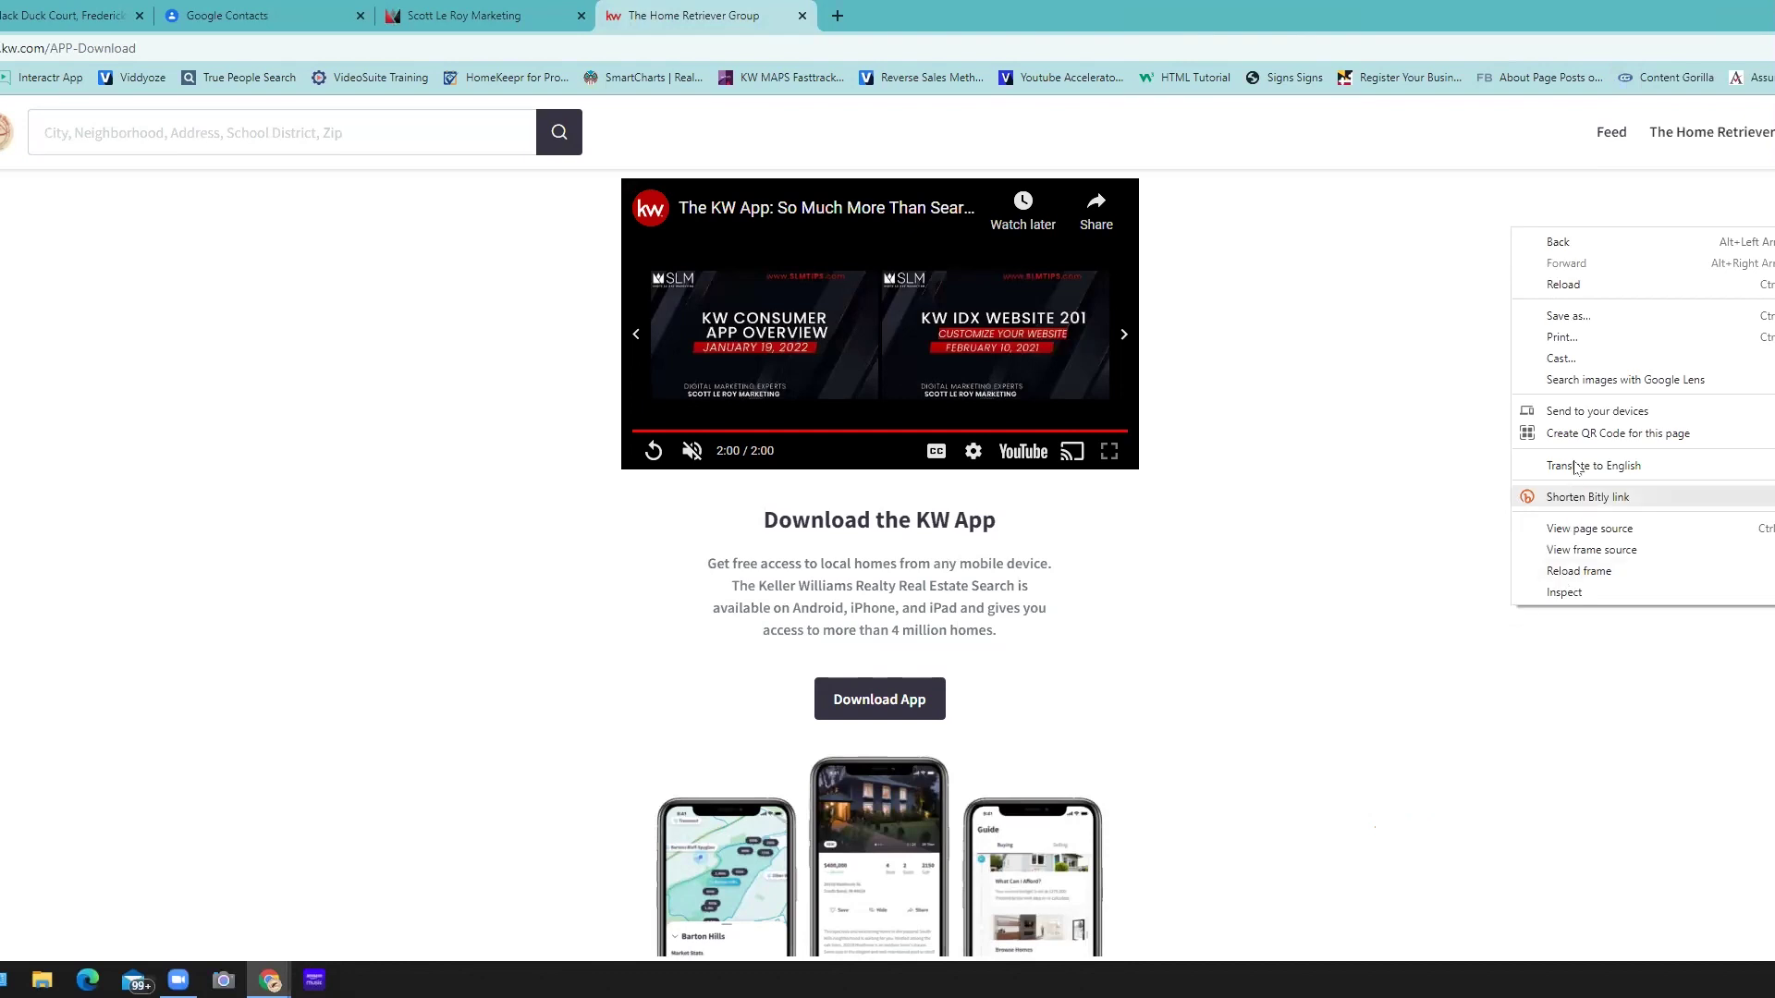
left_click(1584, 433)
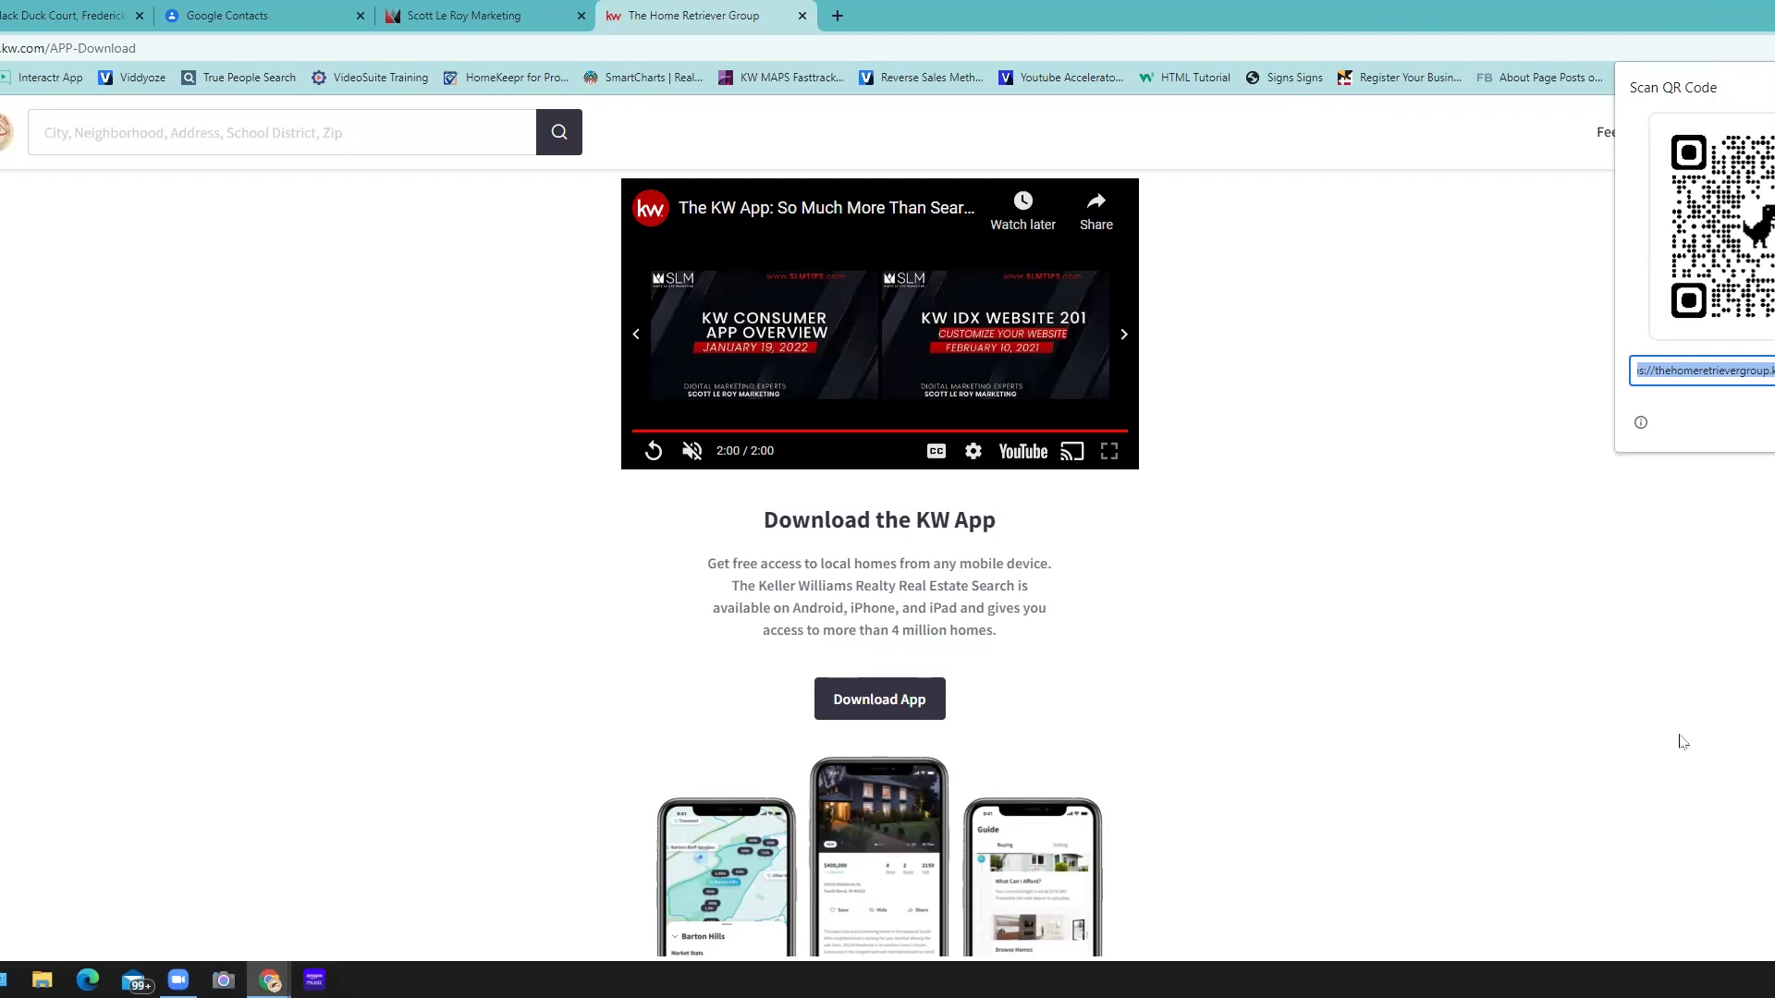
- Open a blank new tab, then recreate the QR code for the Download the KW App page
left_click(820, 15)
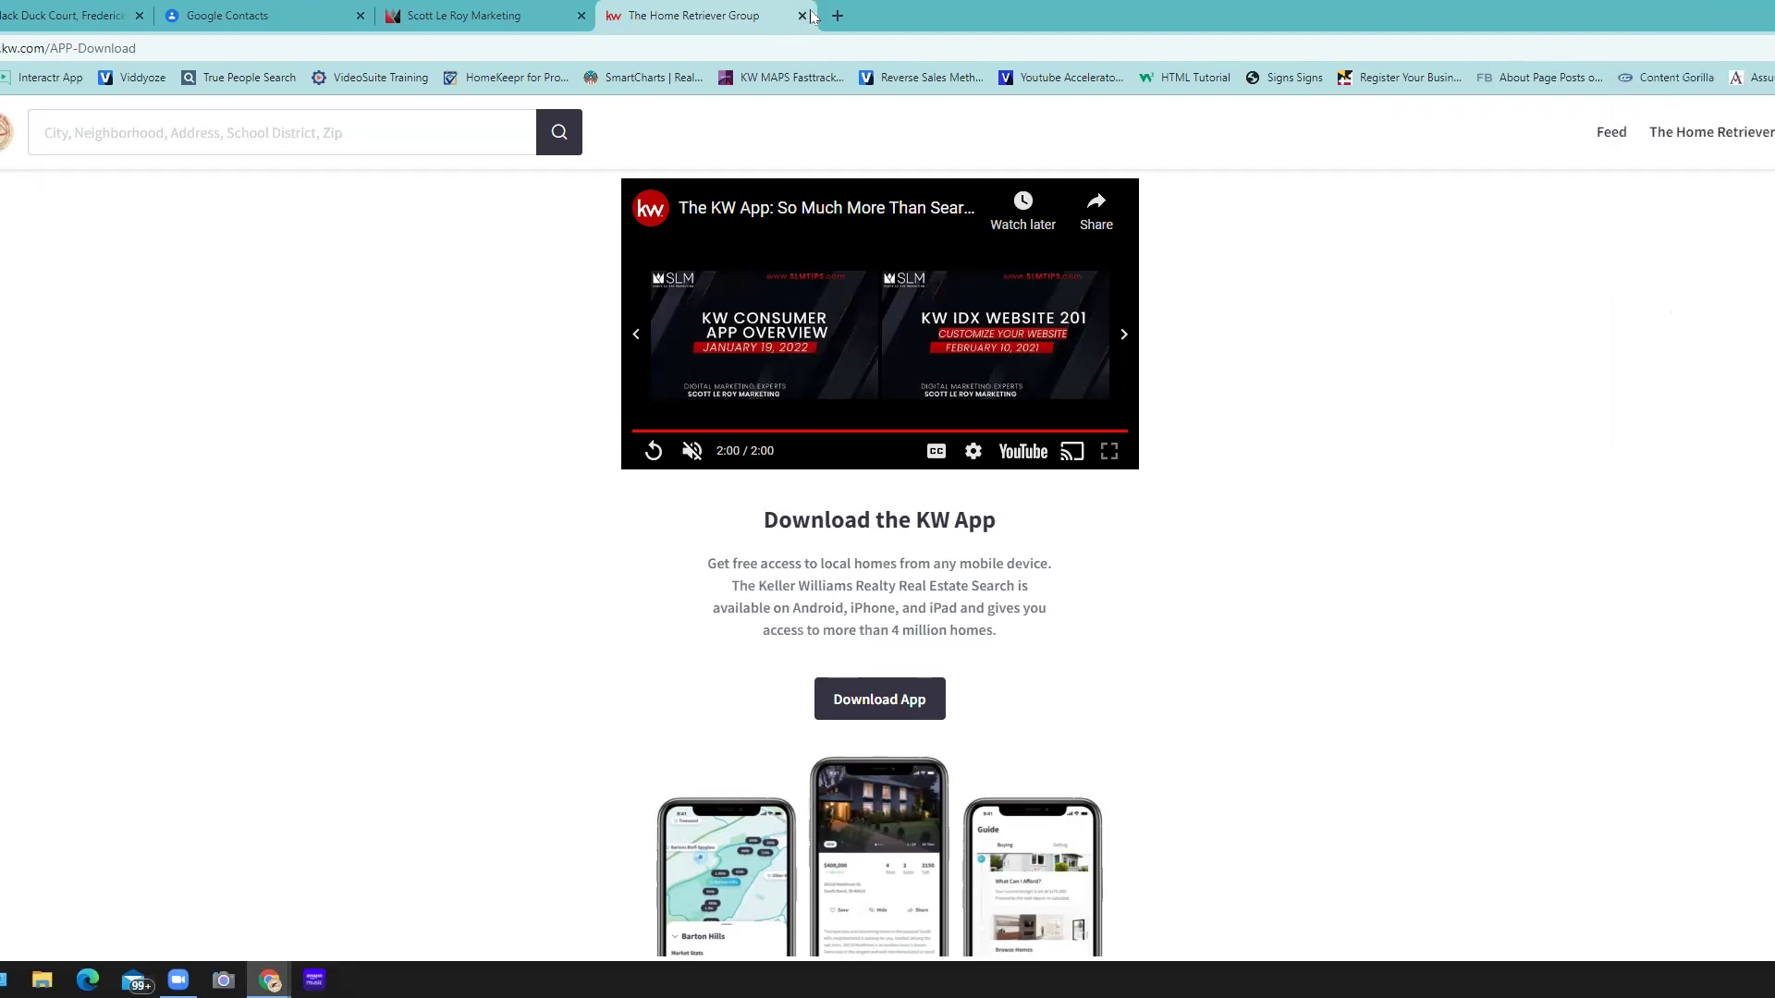
left_click(836, 17)
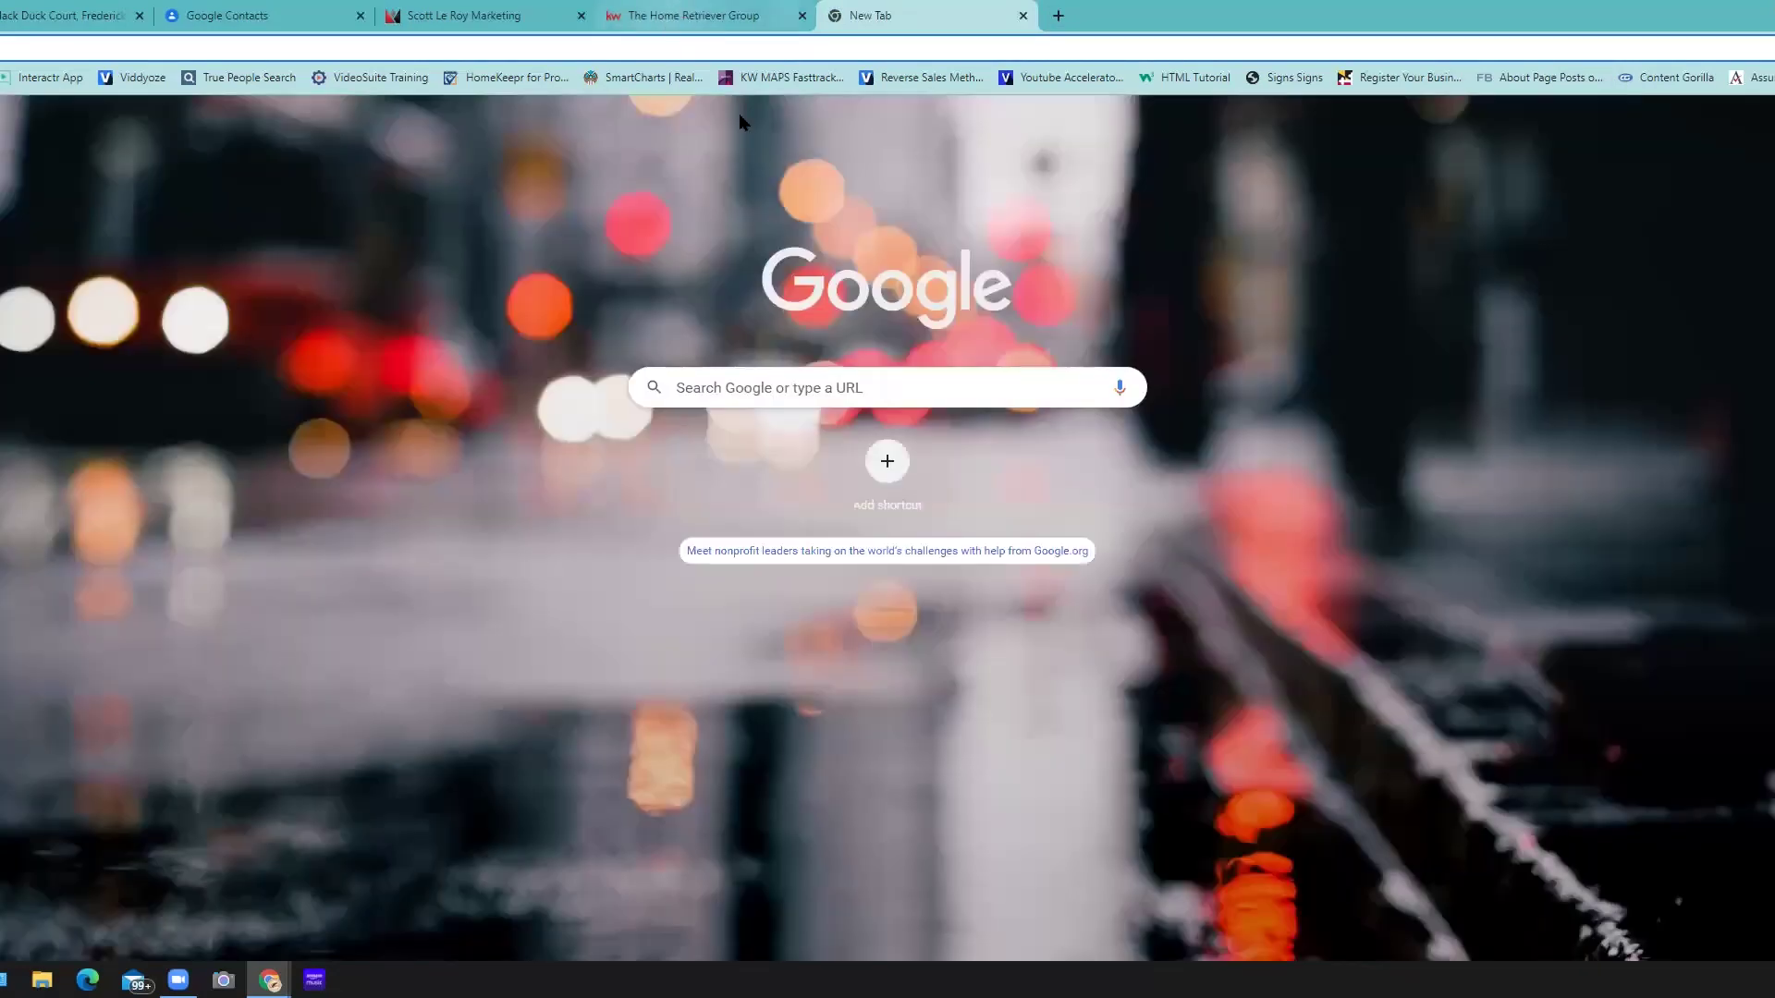
left_click(665, 27)
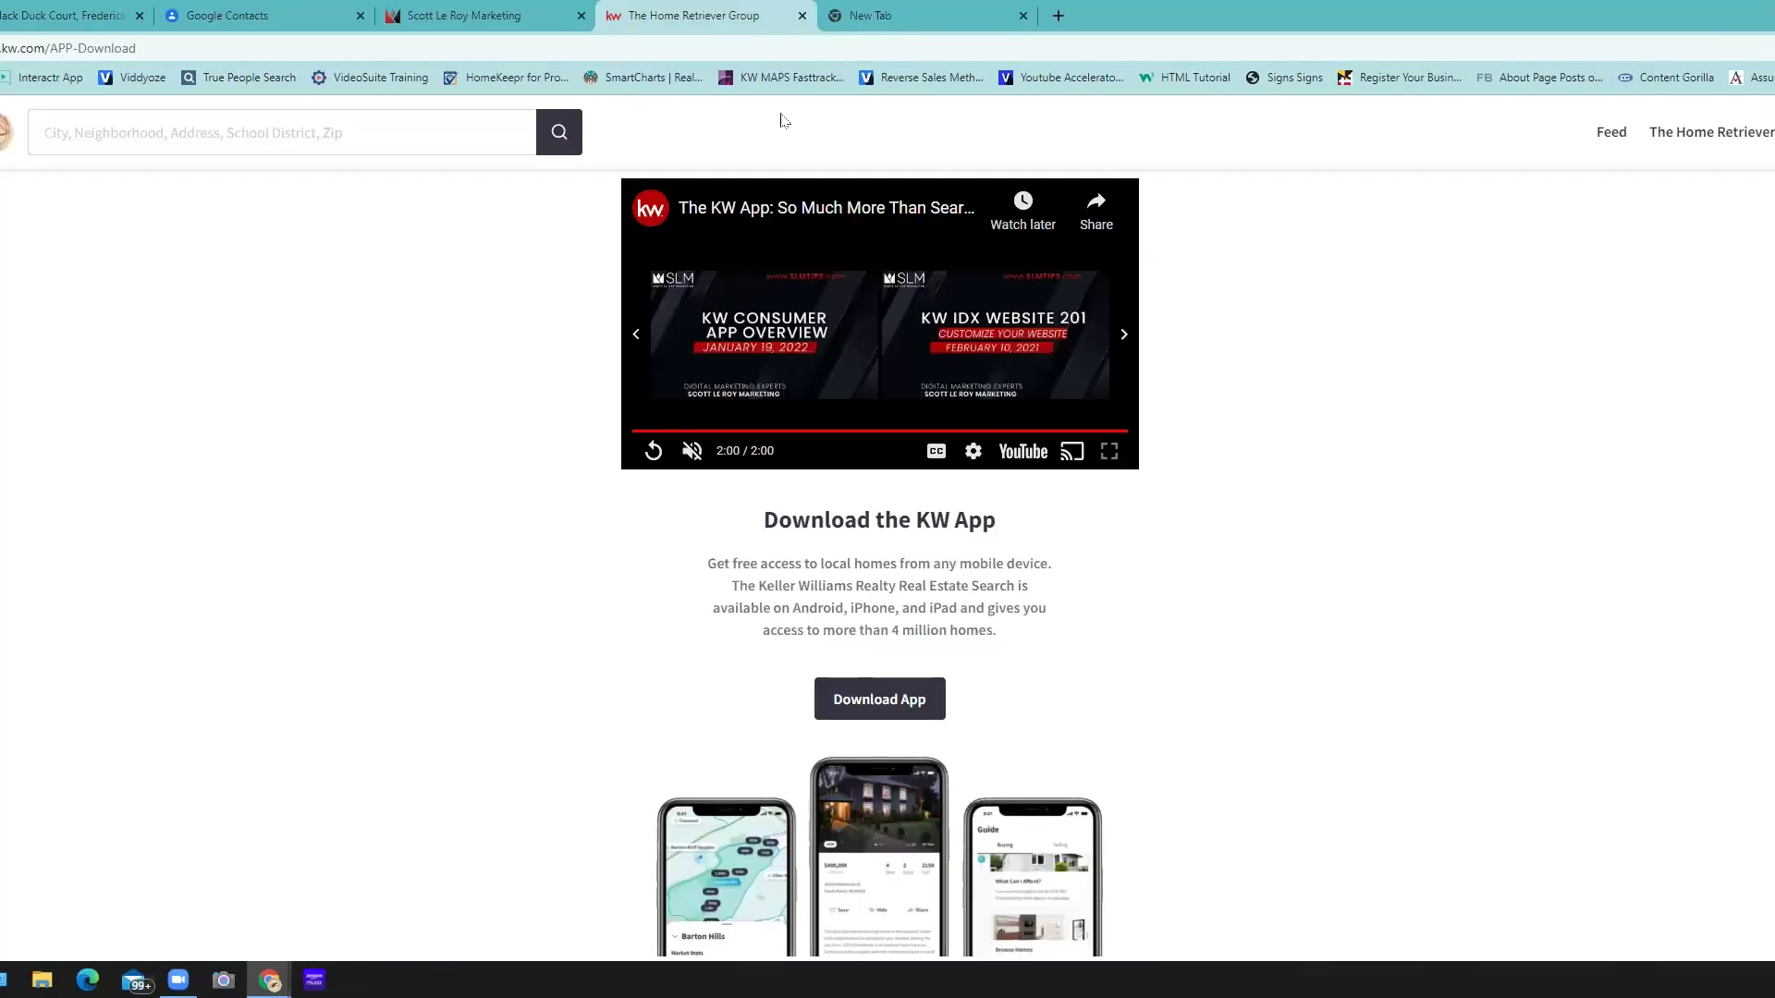
right_click(1307, 296)
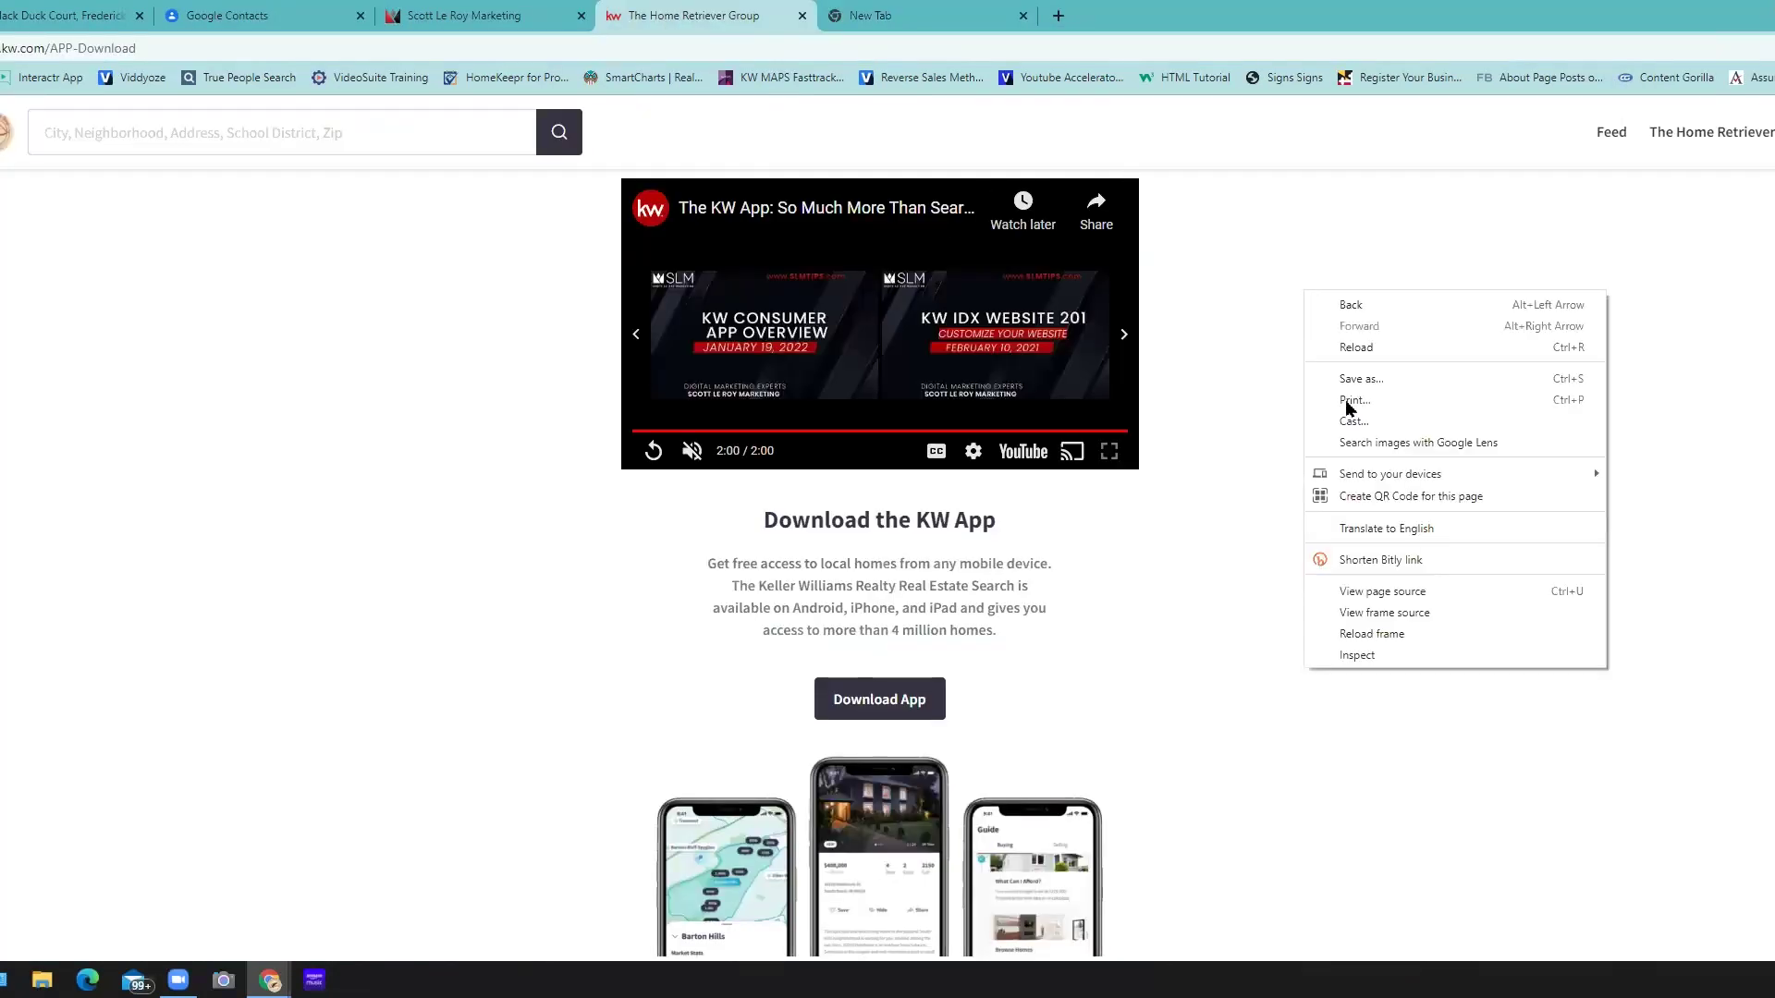
left_click(1379, 503)
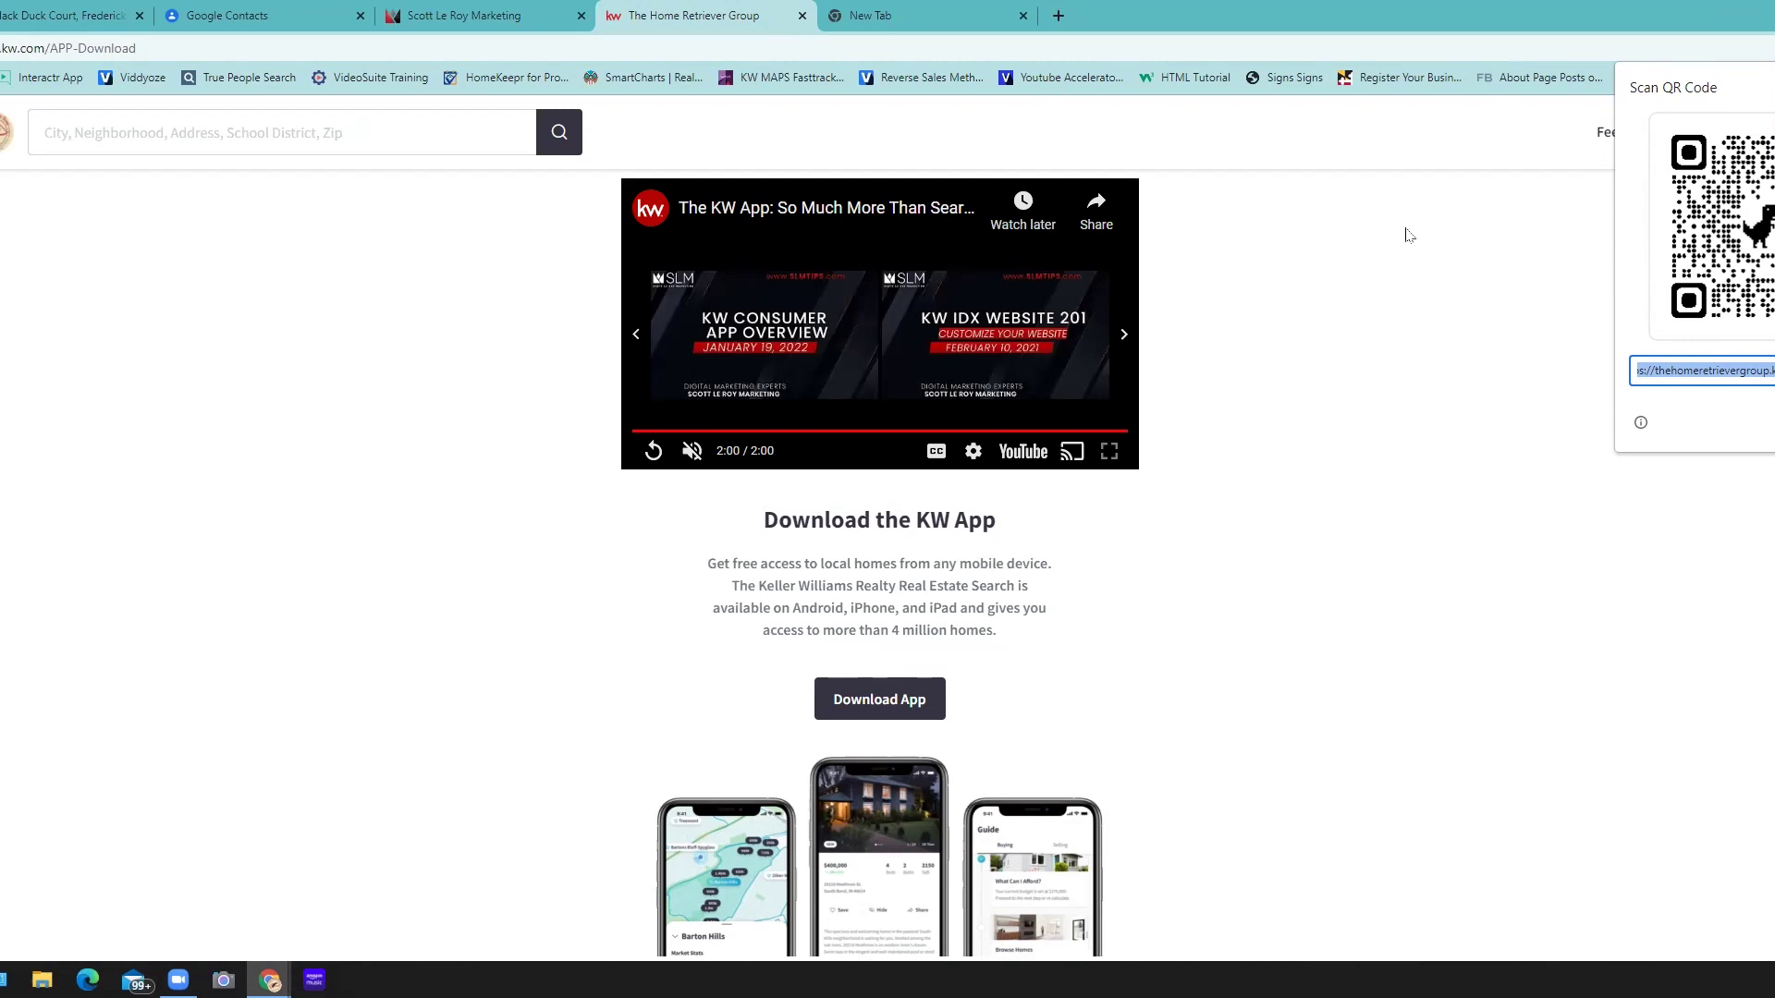
- In the new tab, search 'target' to load the Target homepage and generate its page QR code
left_click(897, 16)
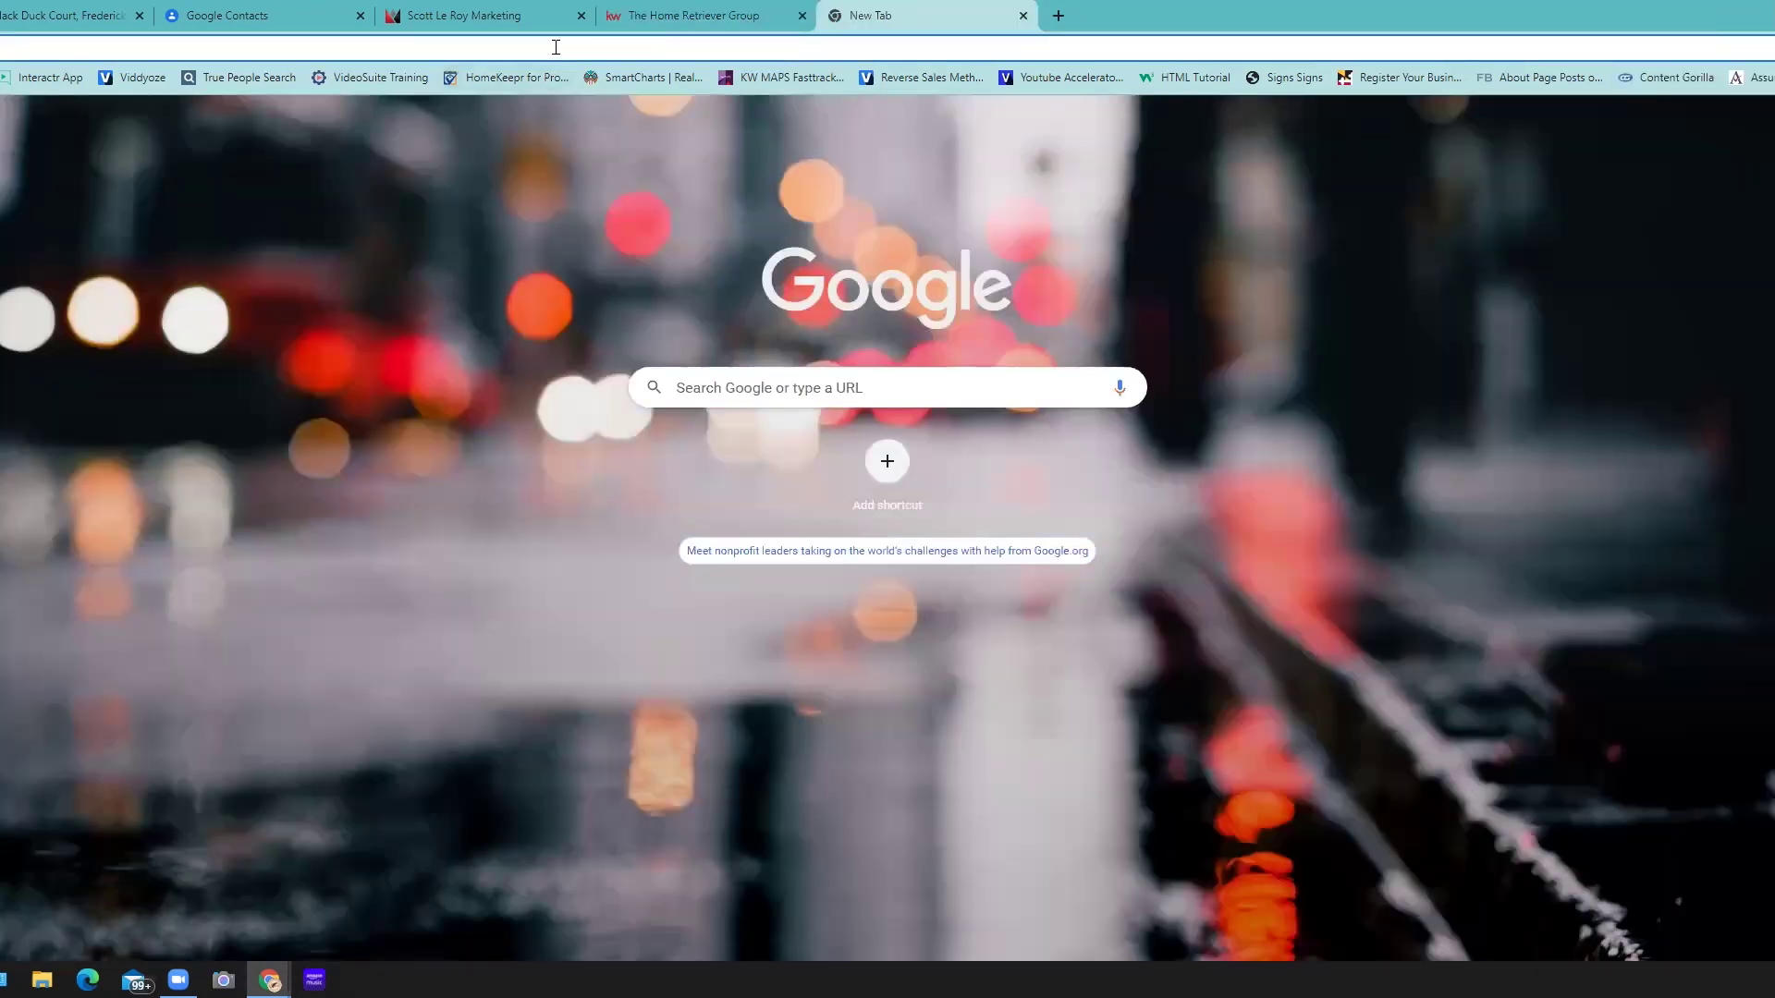
left_click(555, 47)
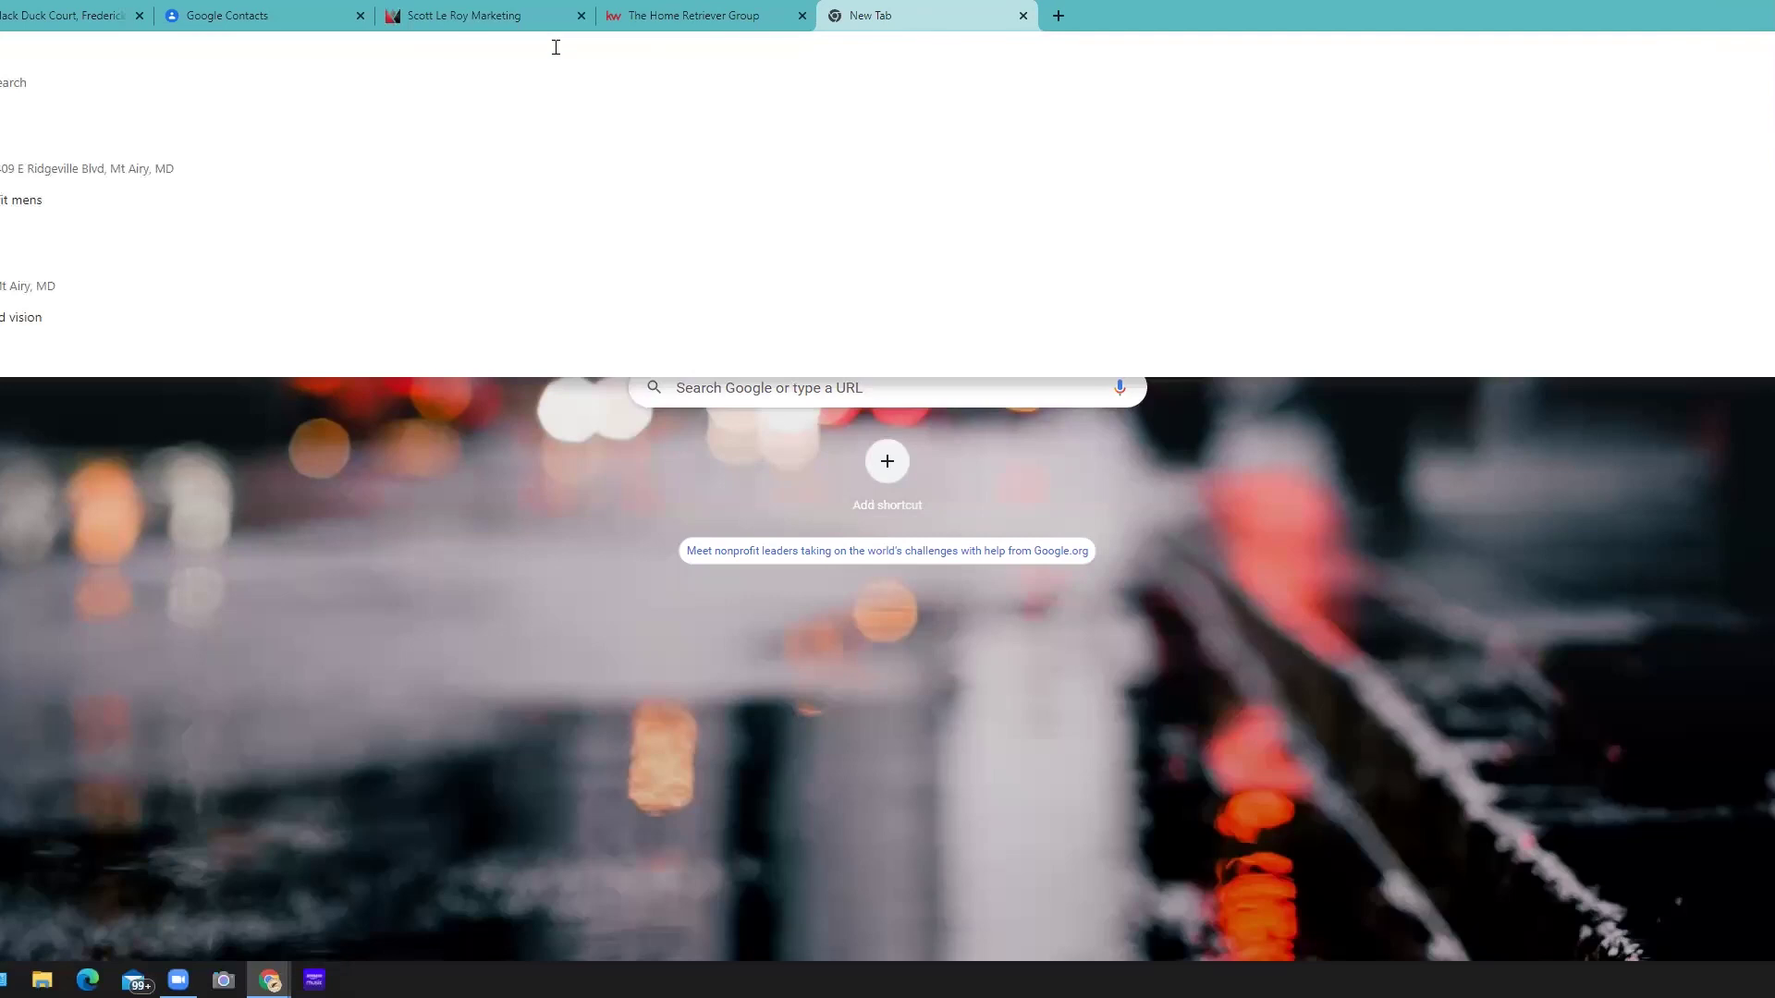
type("target")
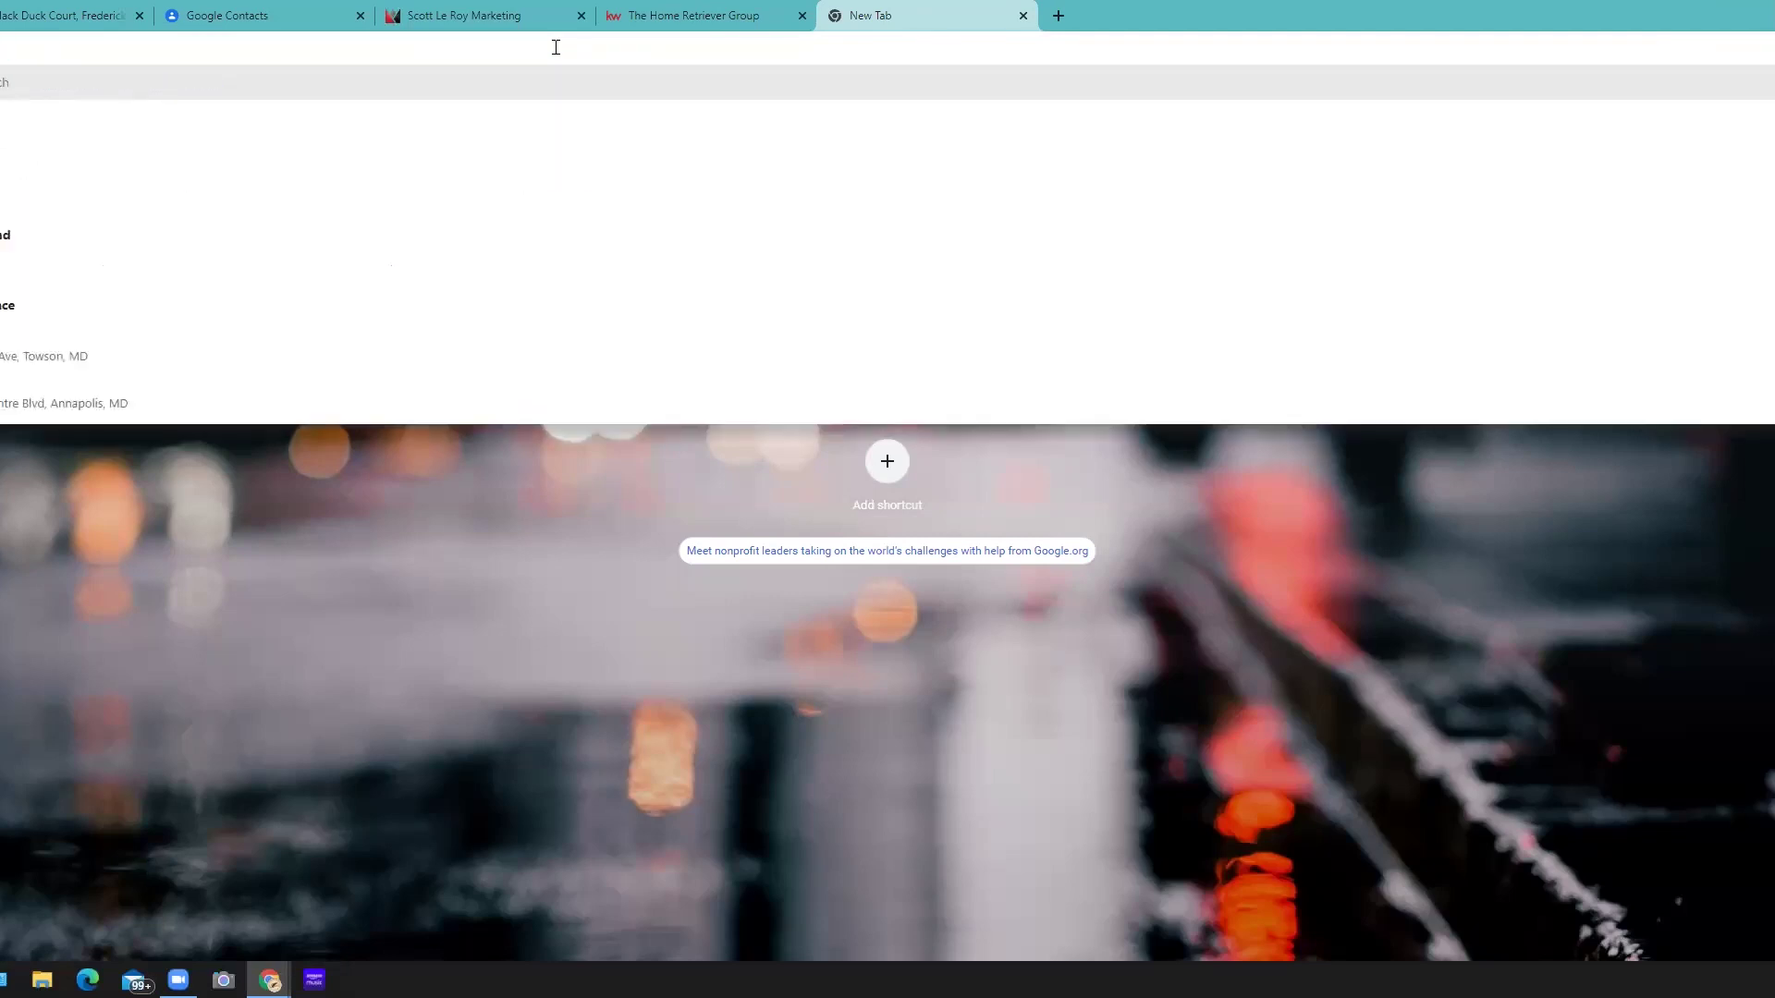
key("Return")
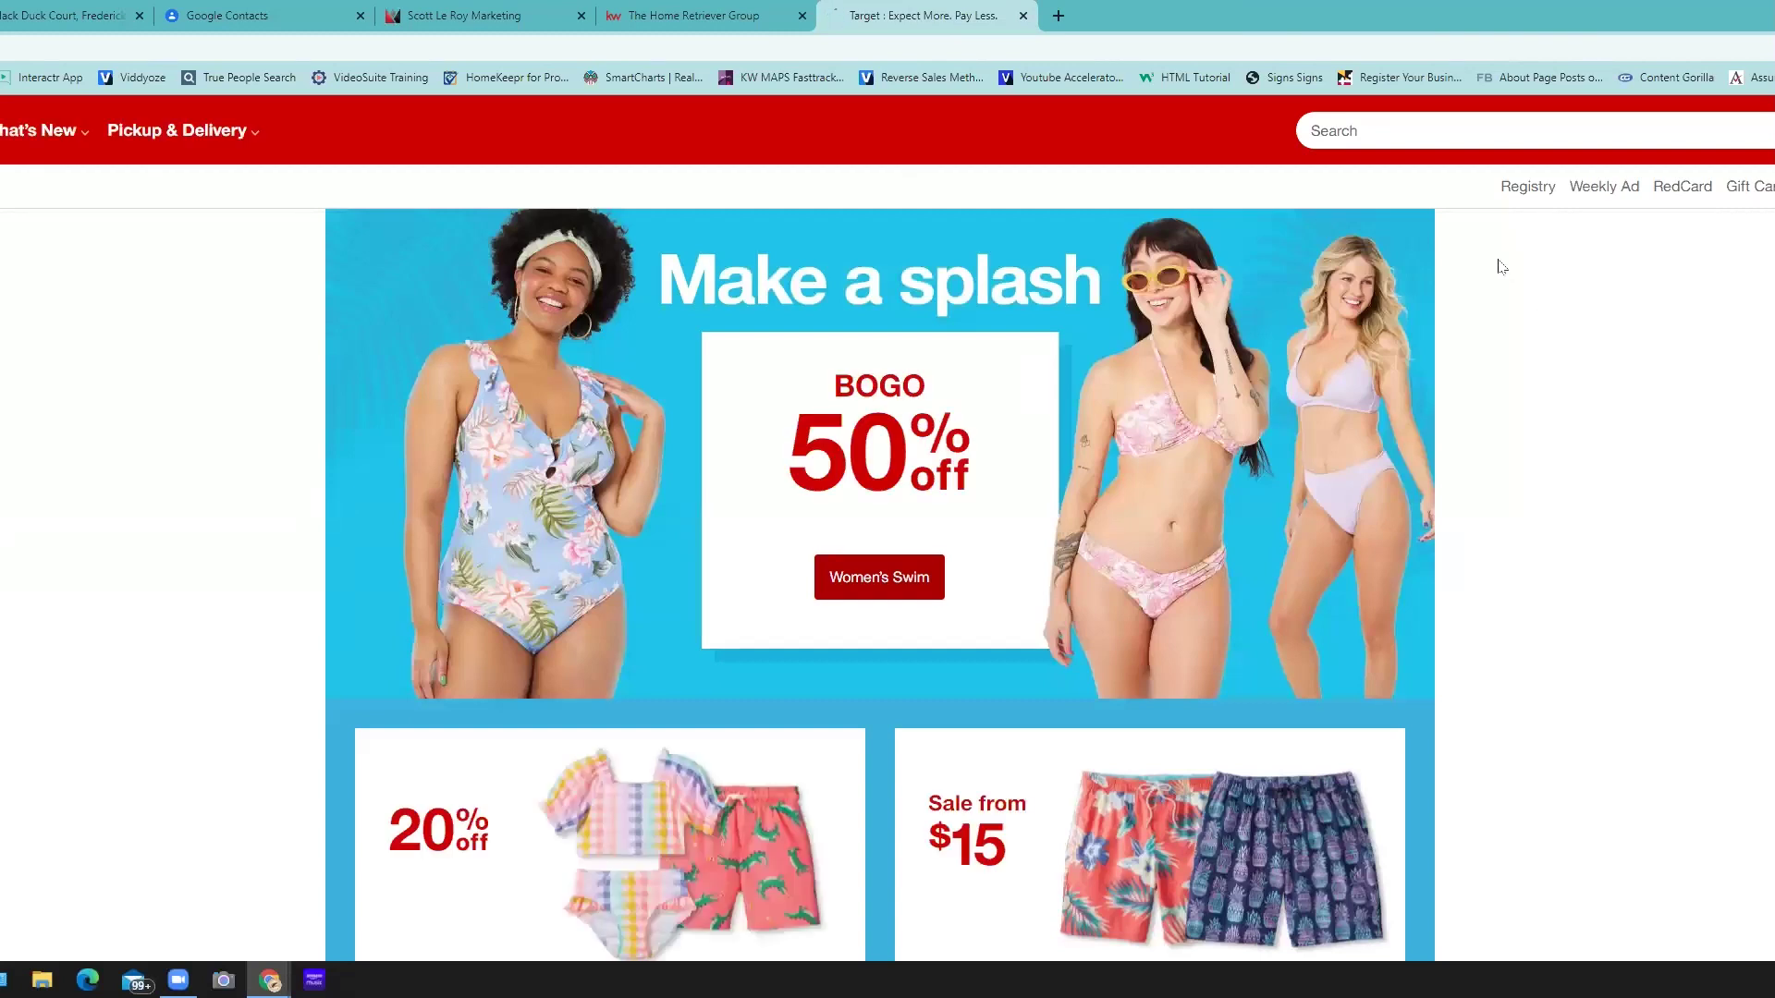
right_click(1498, 268)
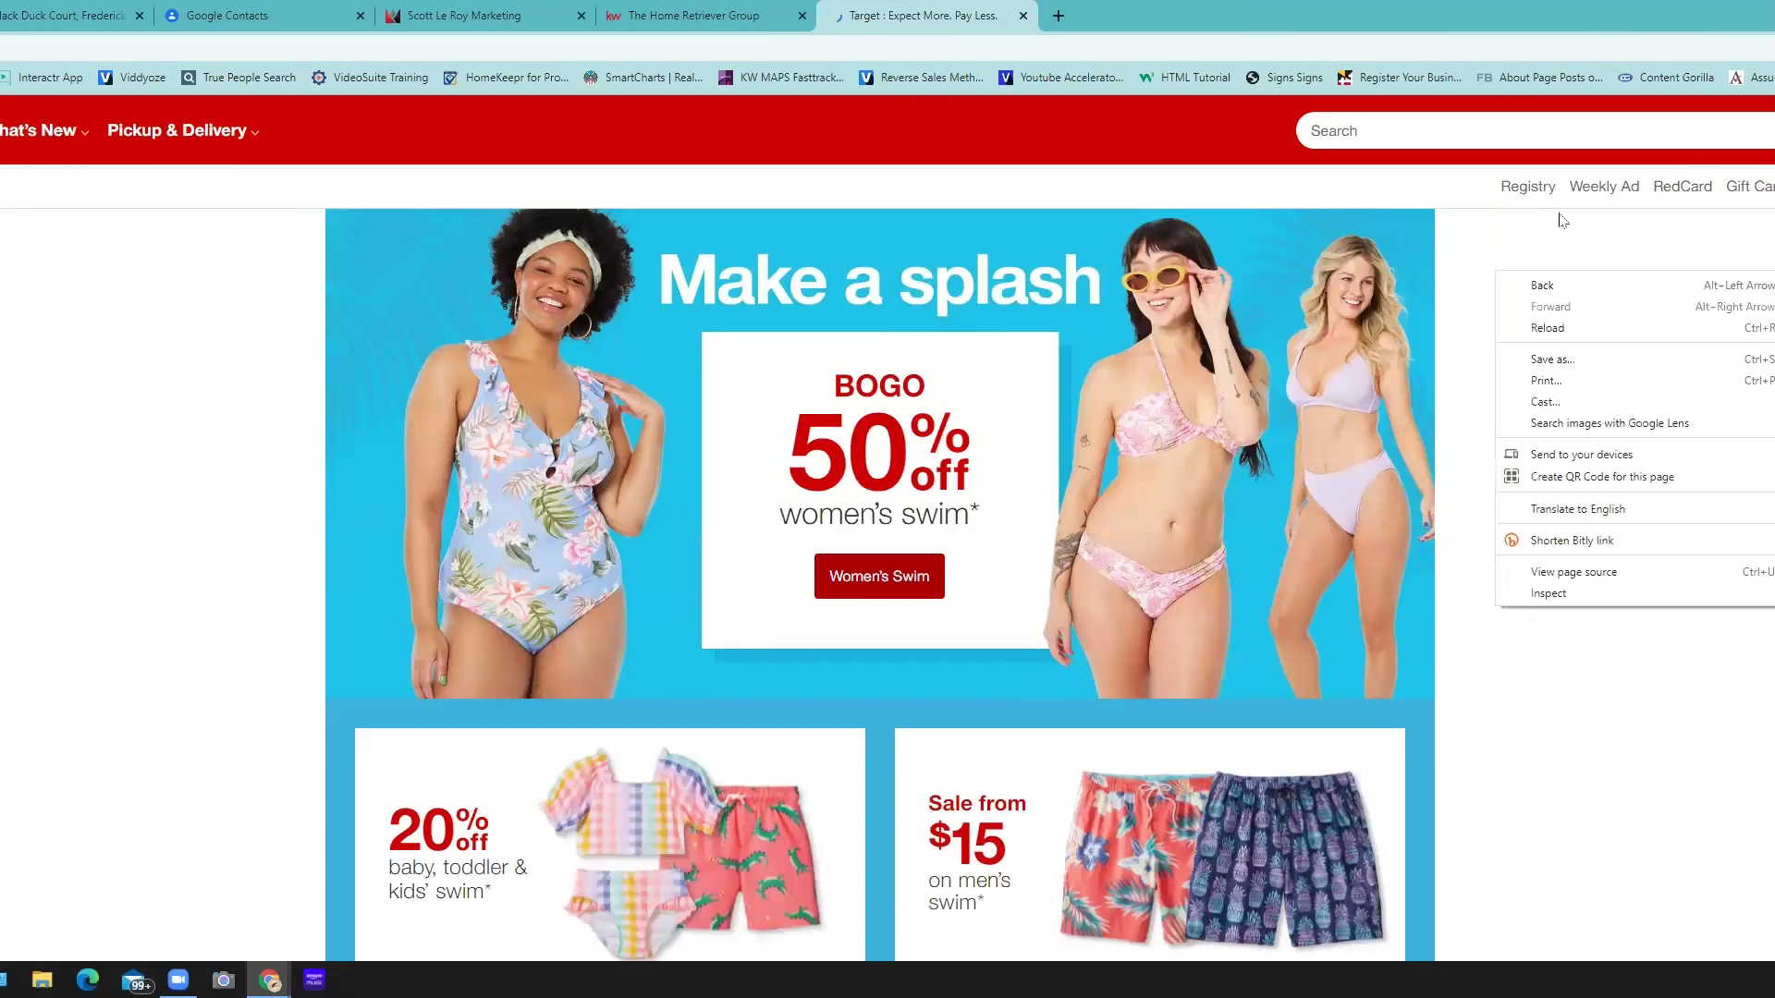
left_click(1583, 473)
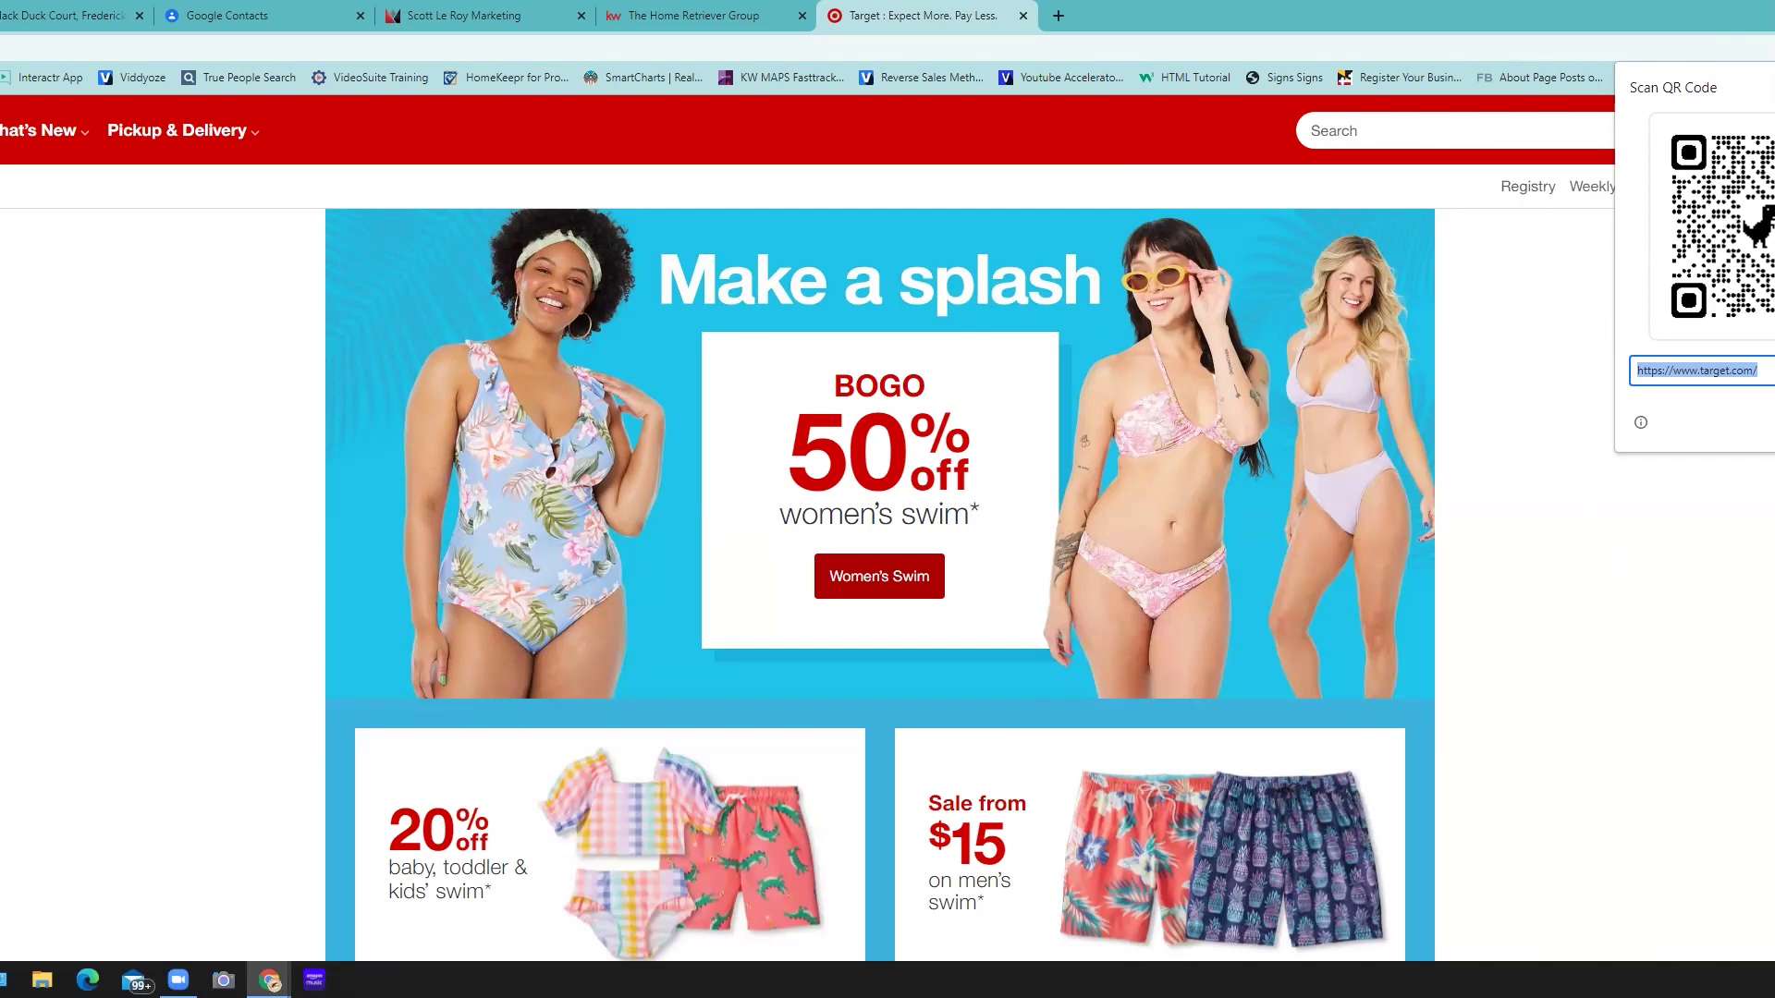
- Close the Target, Home Retriever Group, Scott Le Roy Marketing, Google Contacts and Black Duck Court listing tabs
left_click(1028, 26)
key("ctrl+w")
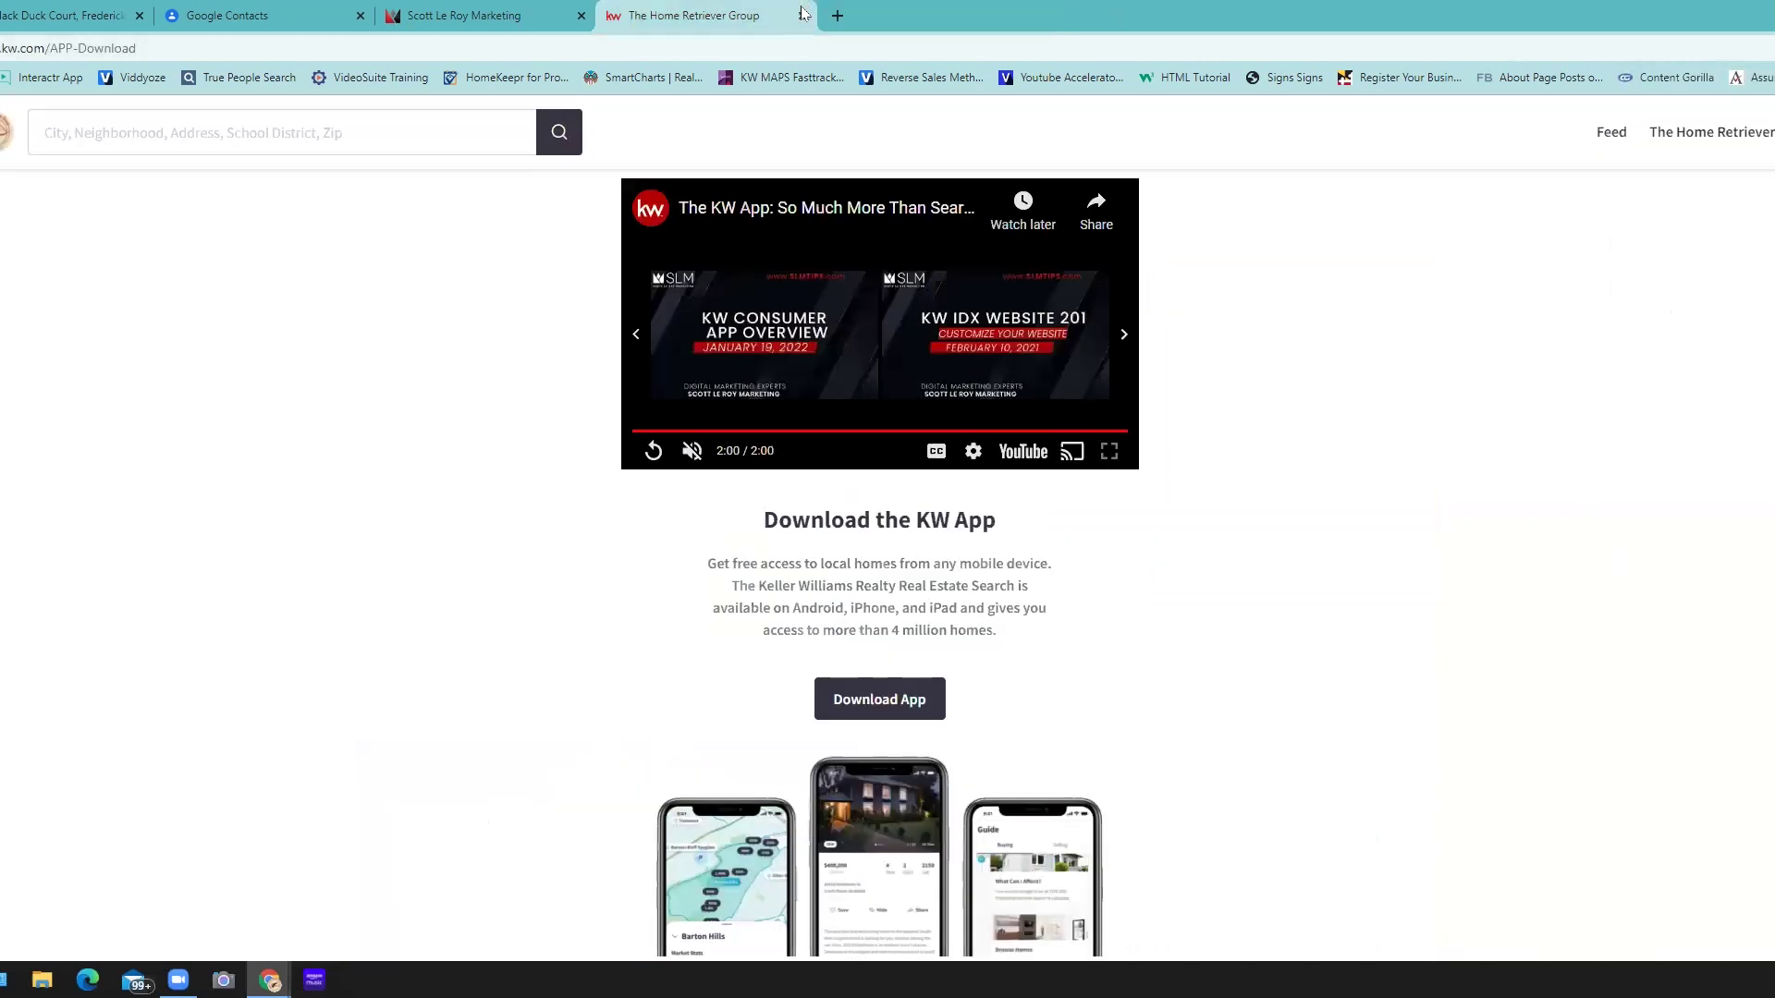
key("ctrl+w")
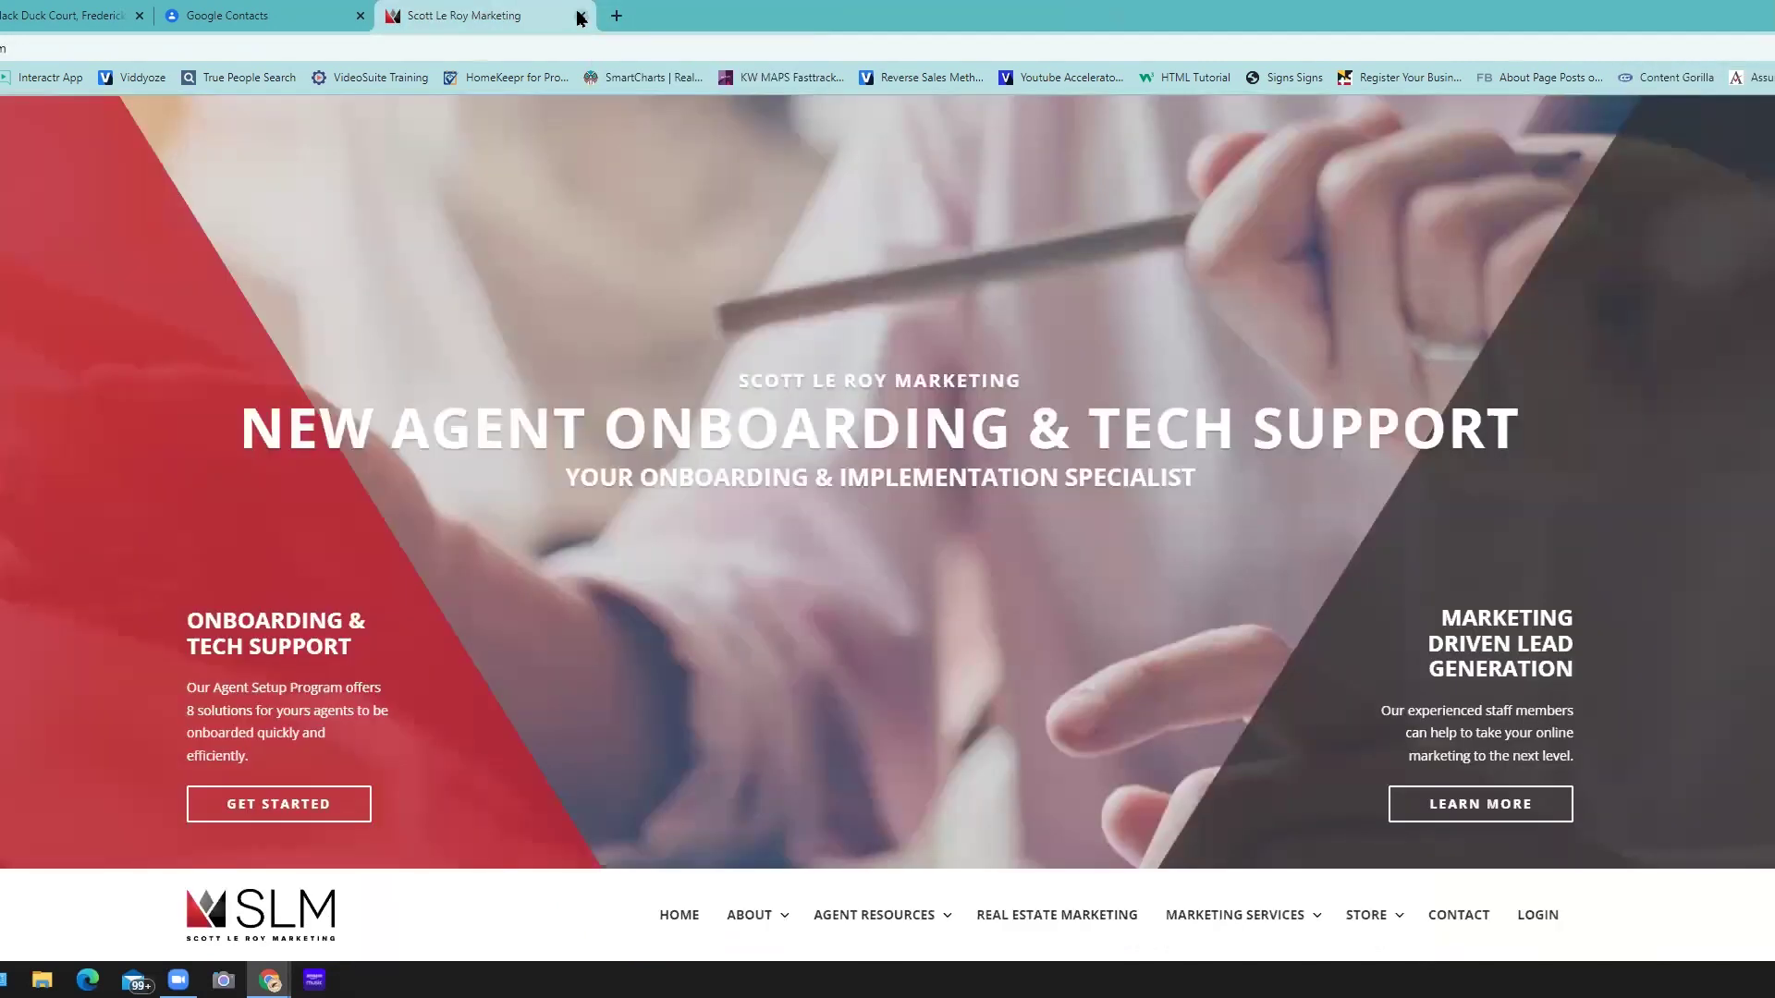
left_click(581, 15)
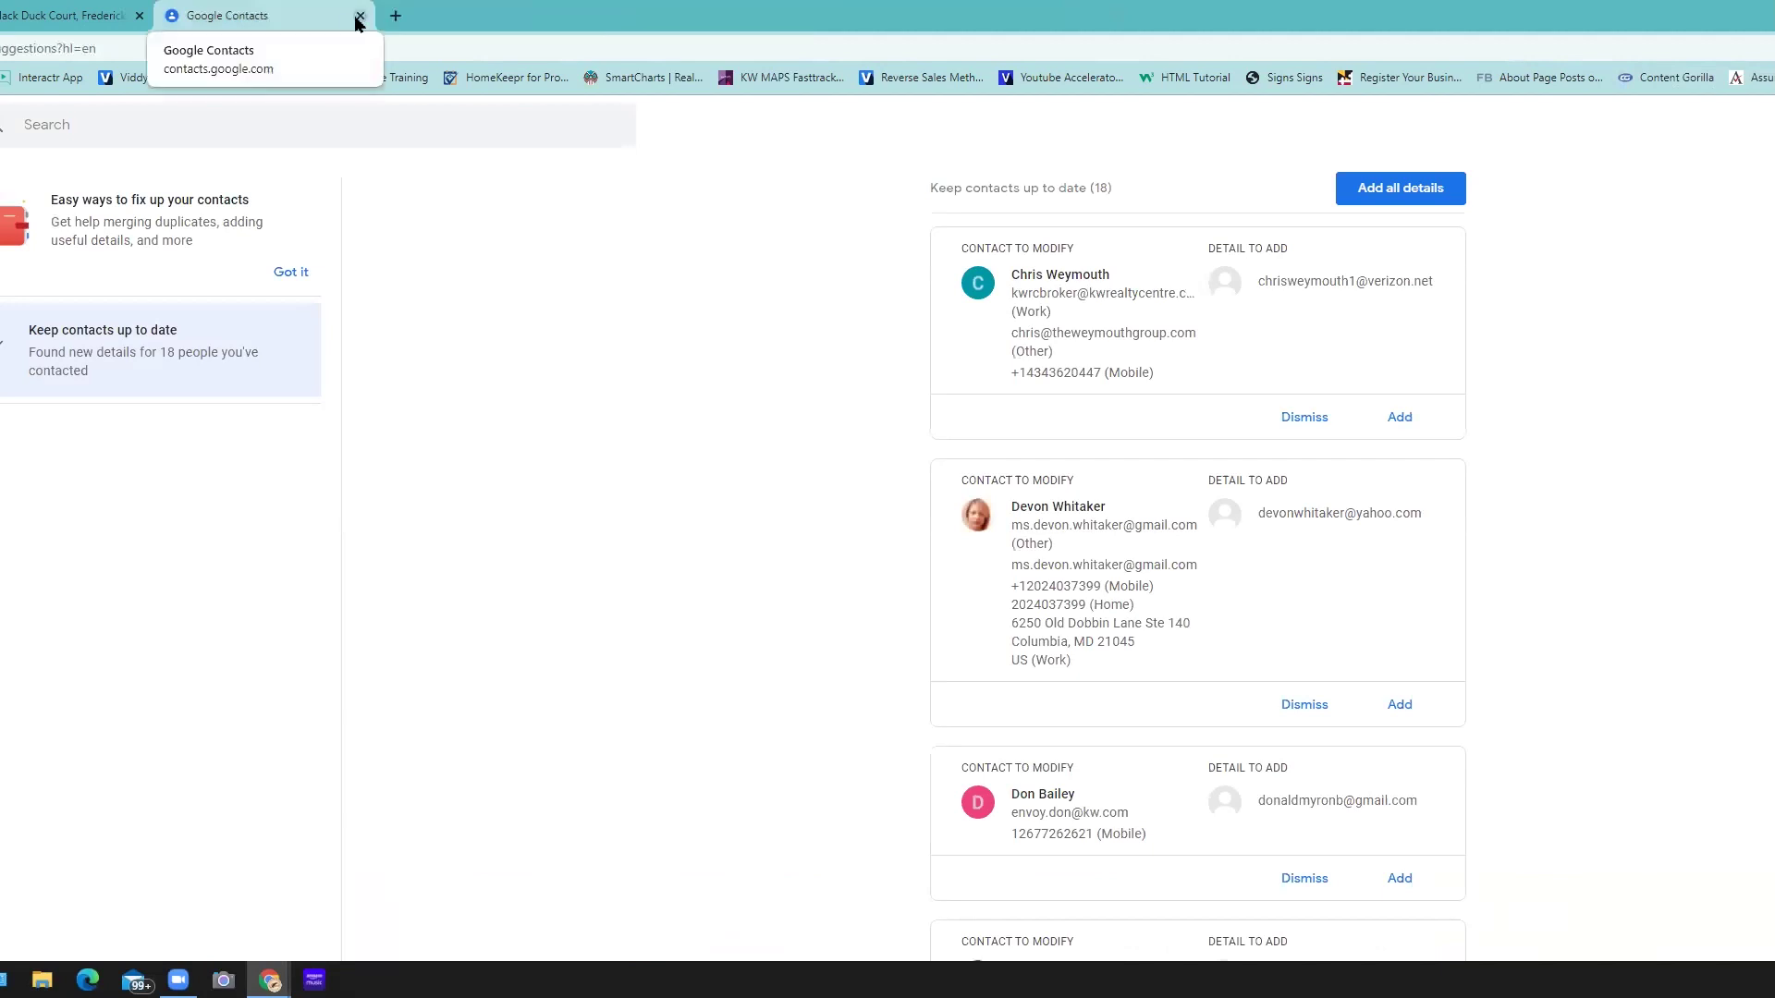
left_click(360, 18)
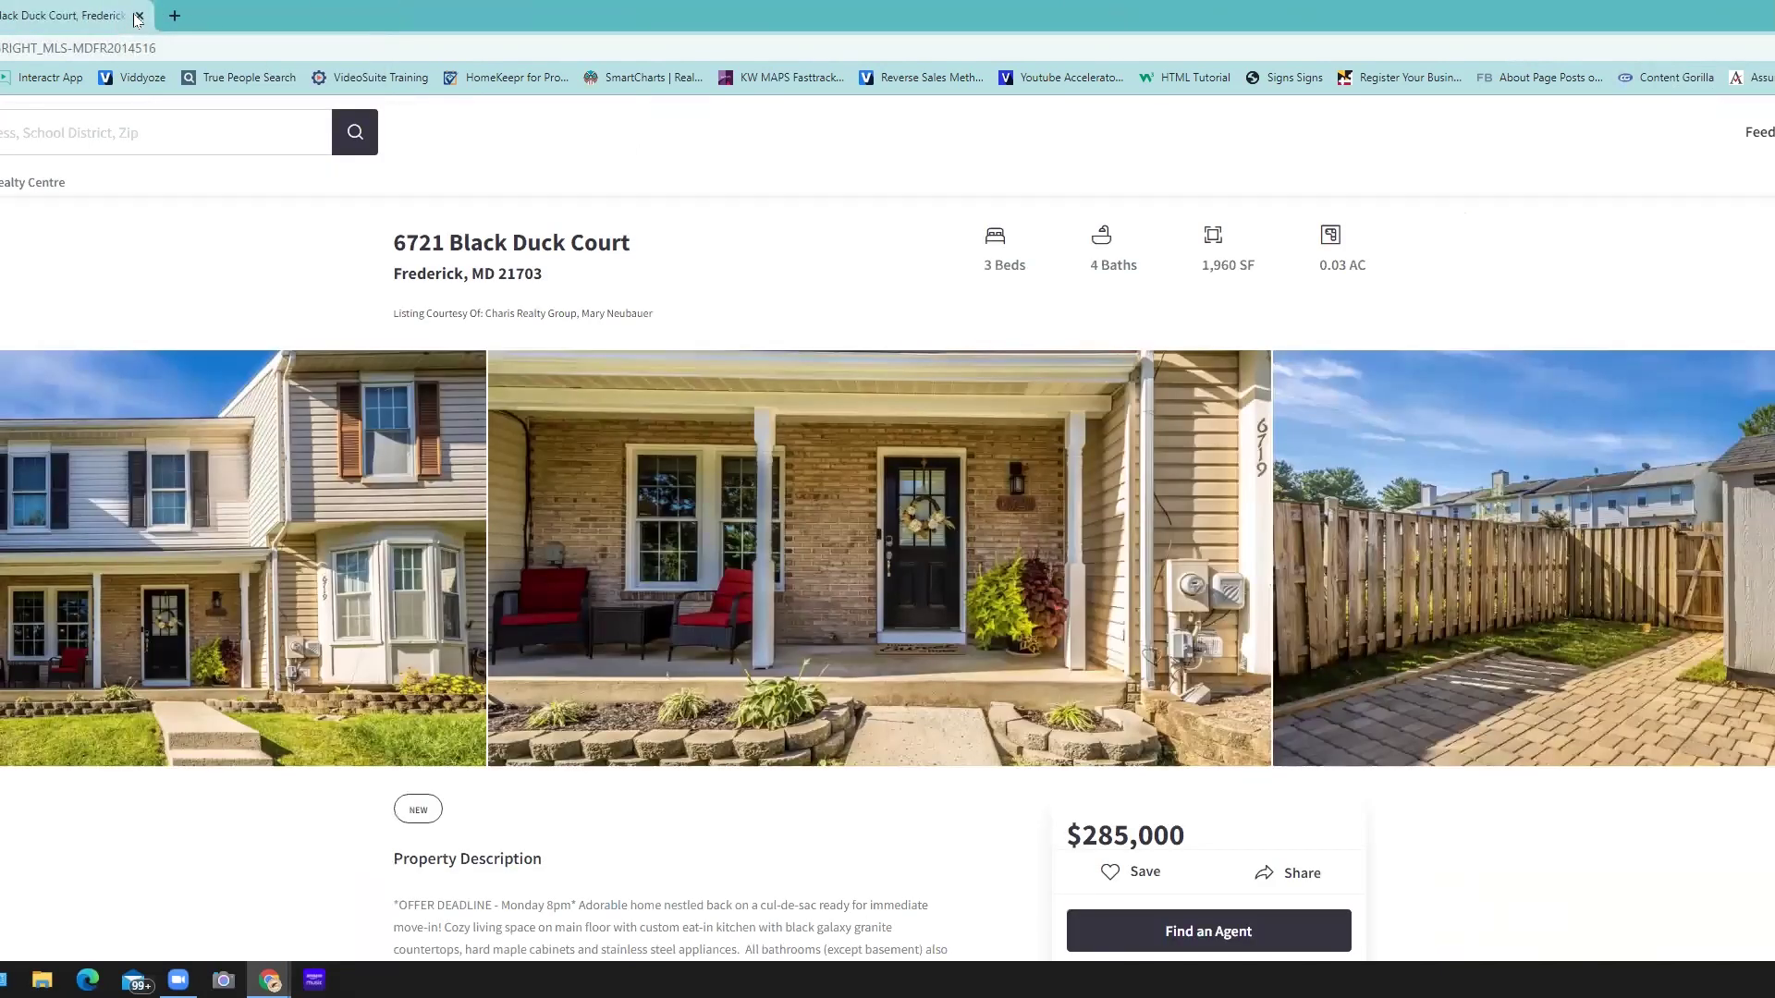
key("ctrl+w")
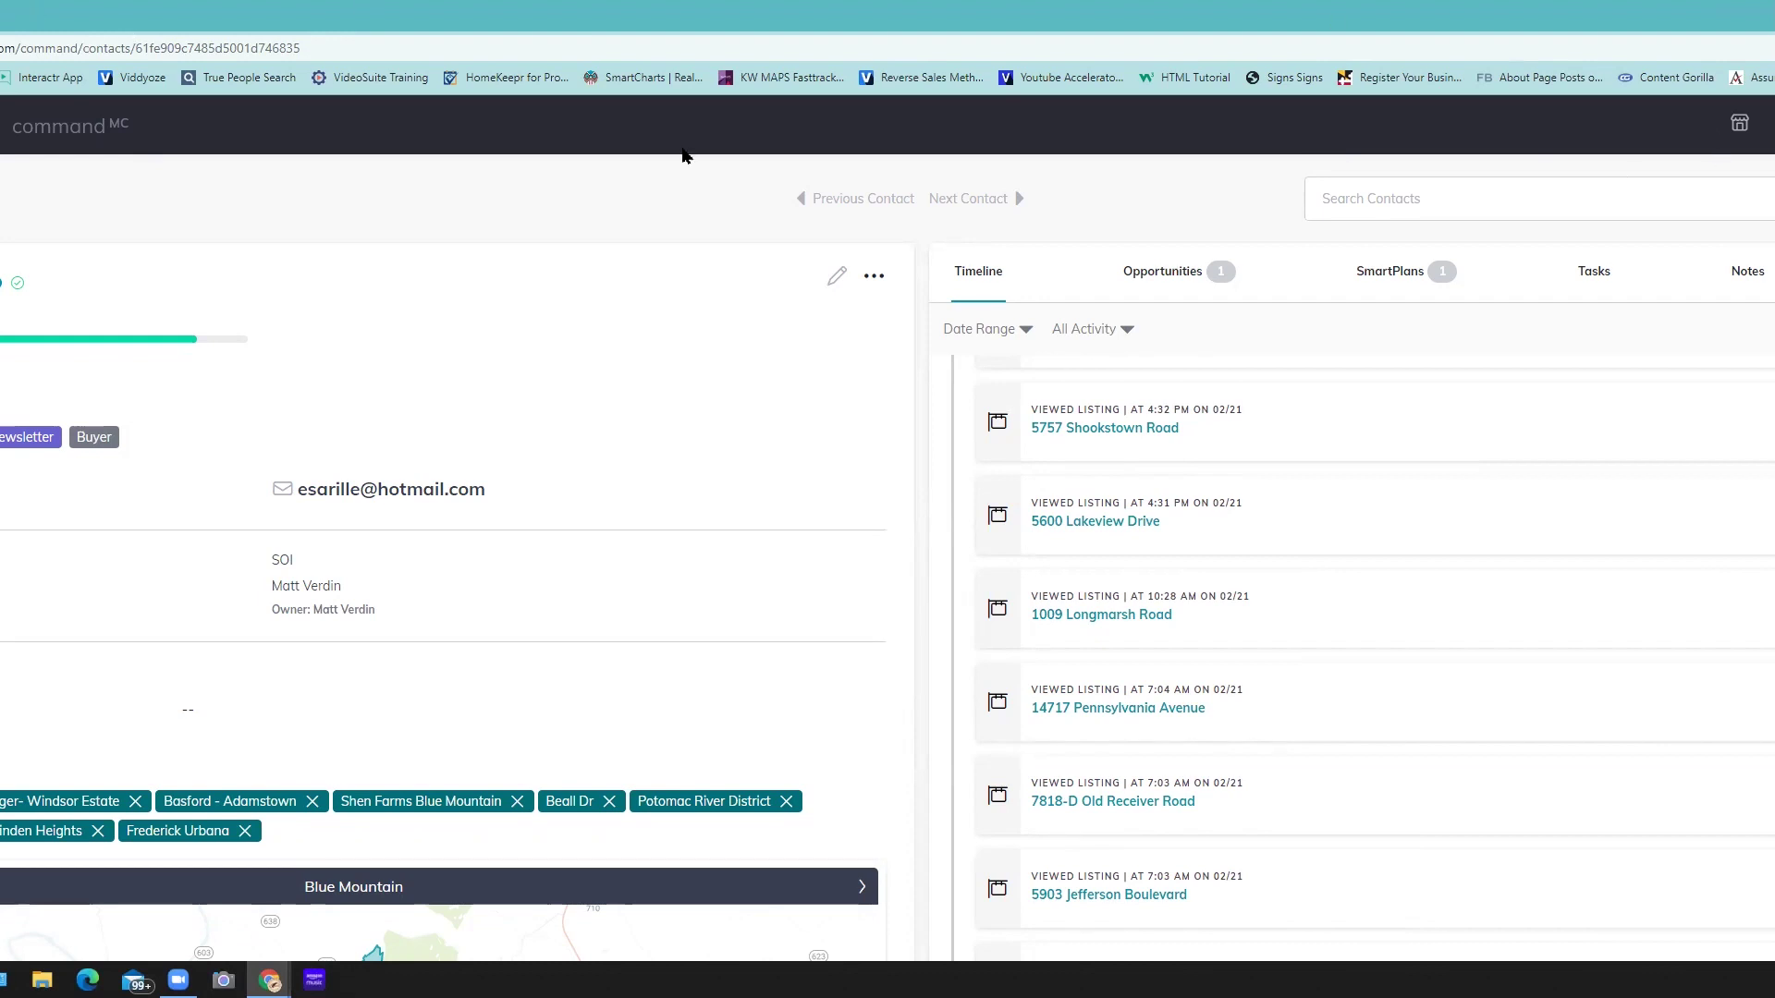
- Open a new blank browser tab with Ctrl+T
key("ctrl+t")
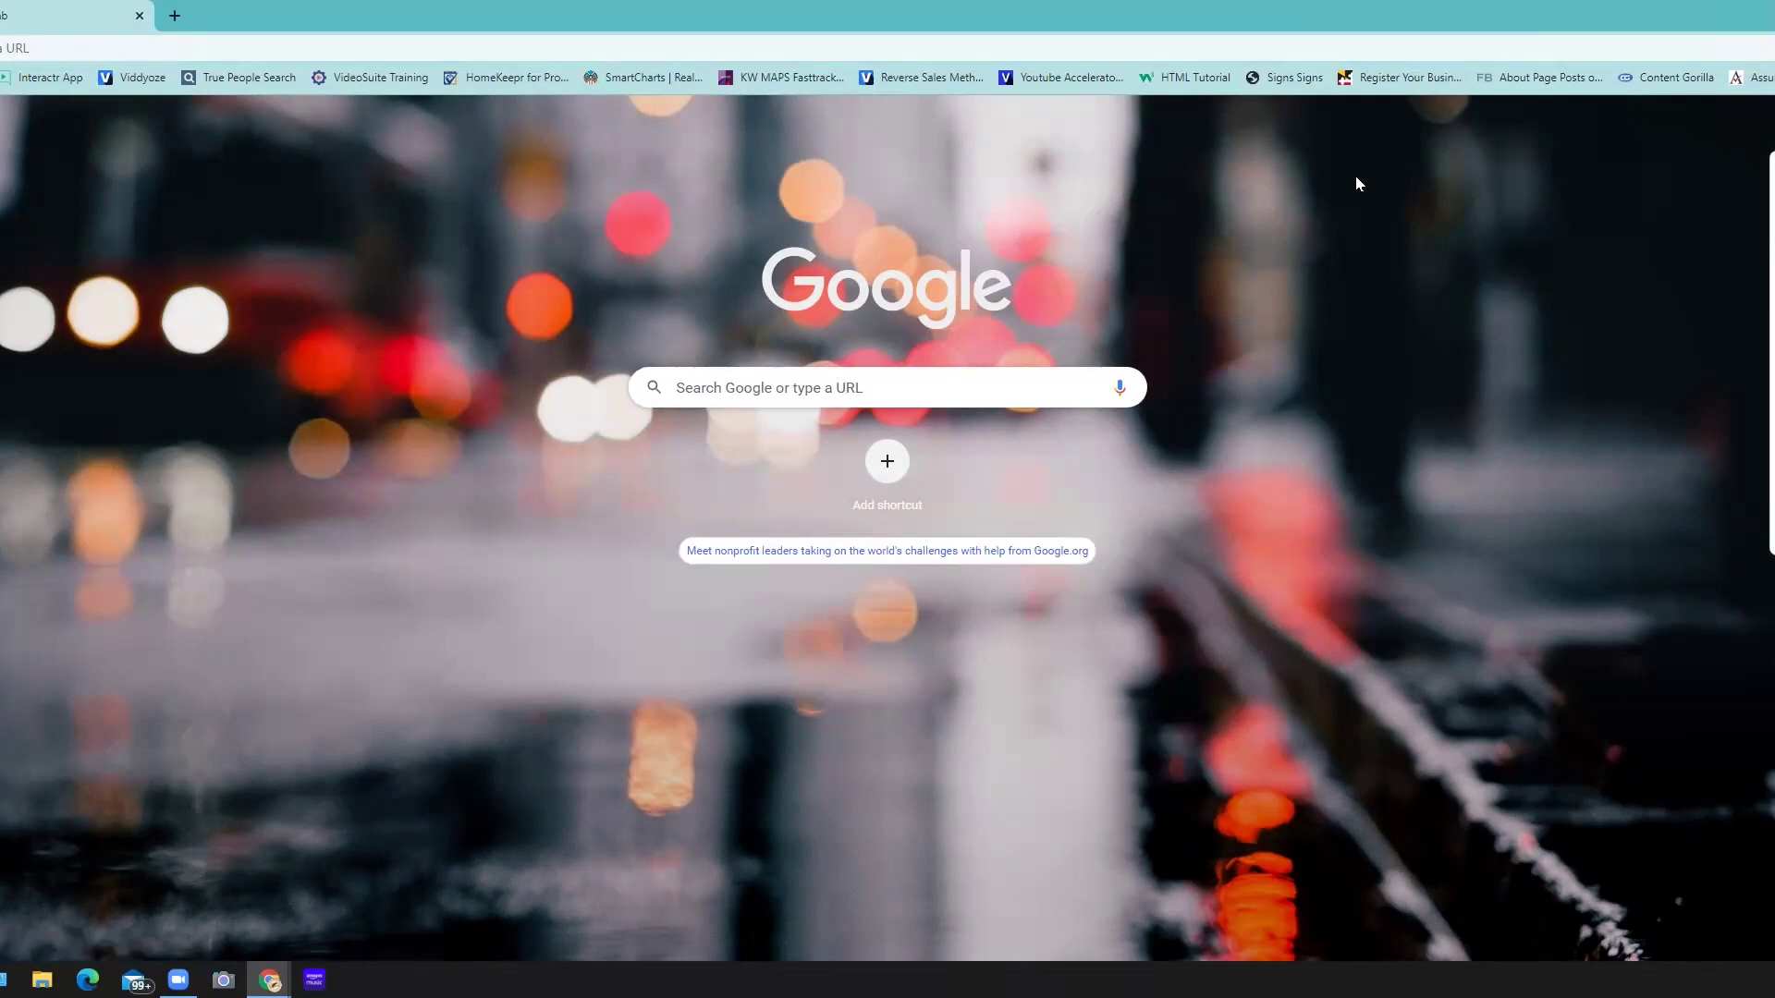
- Go to bit.ly in the new tab to open Bitly's link management page
left_click(236, 44)
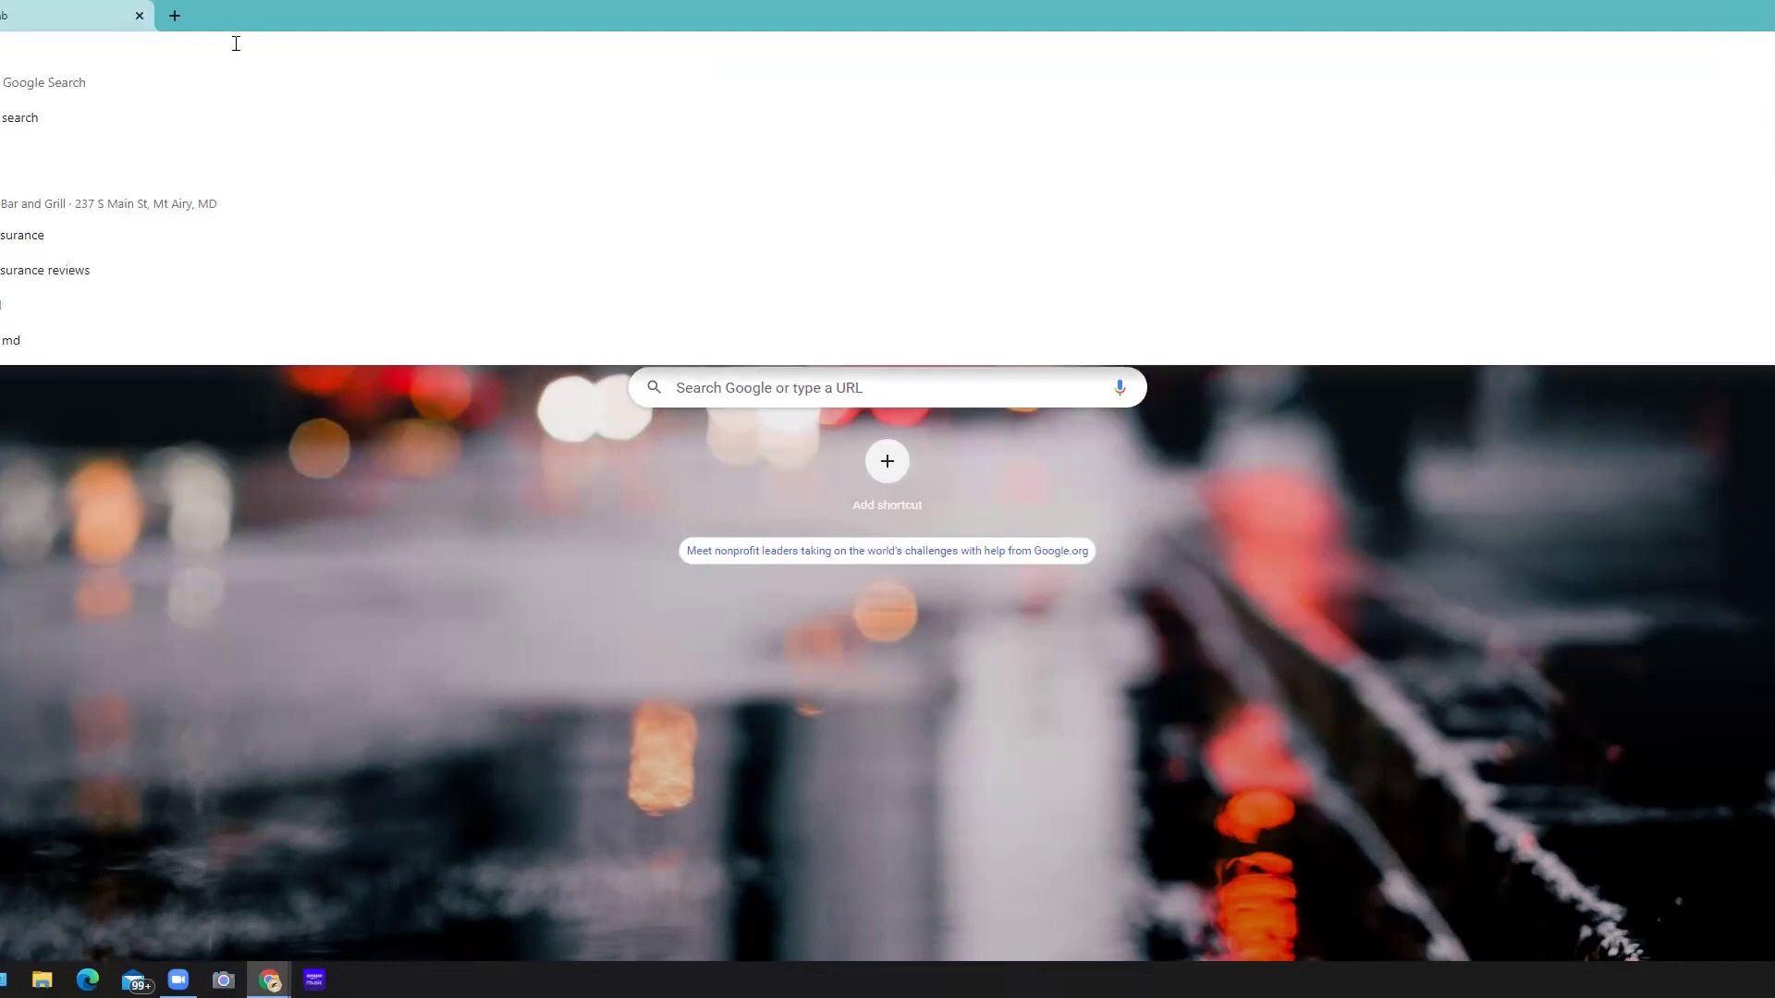
type("bit.ly")
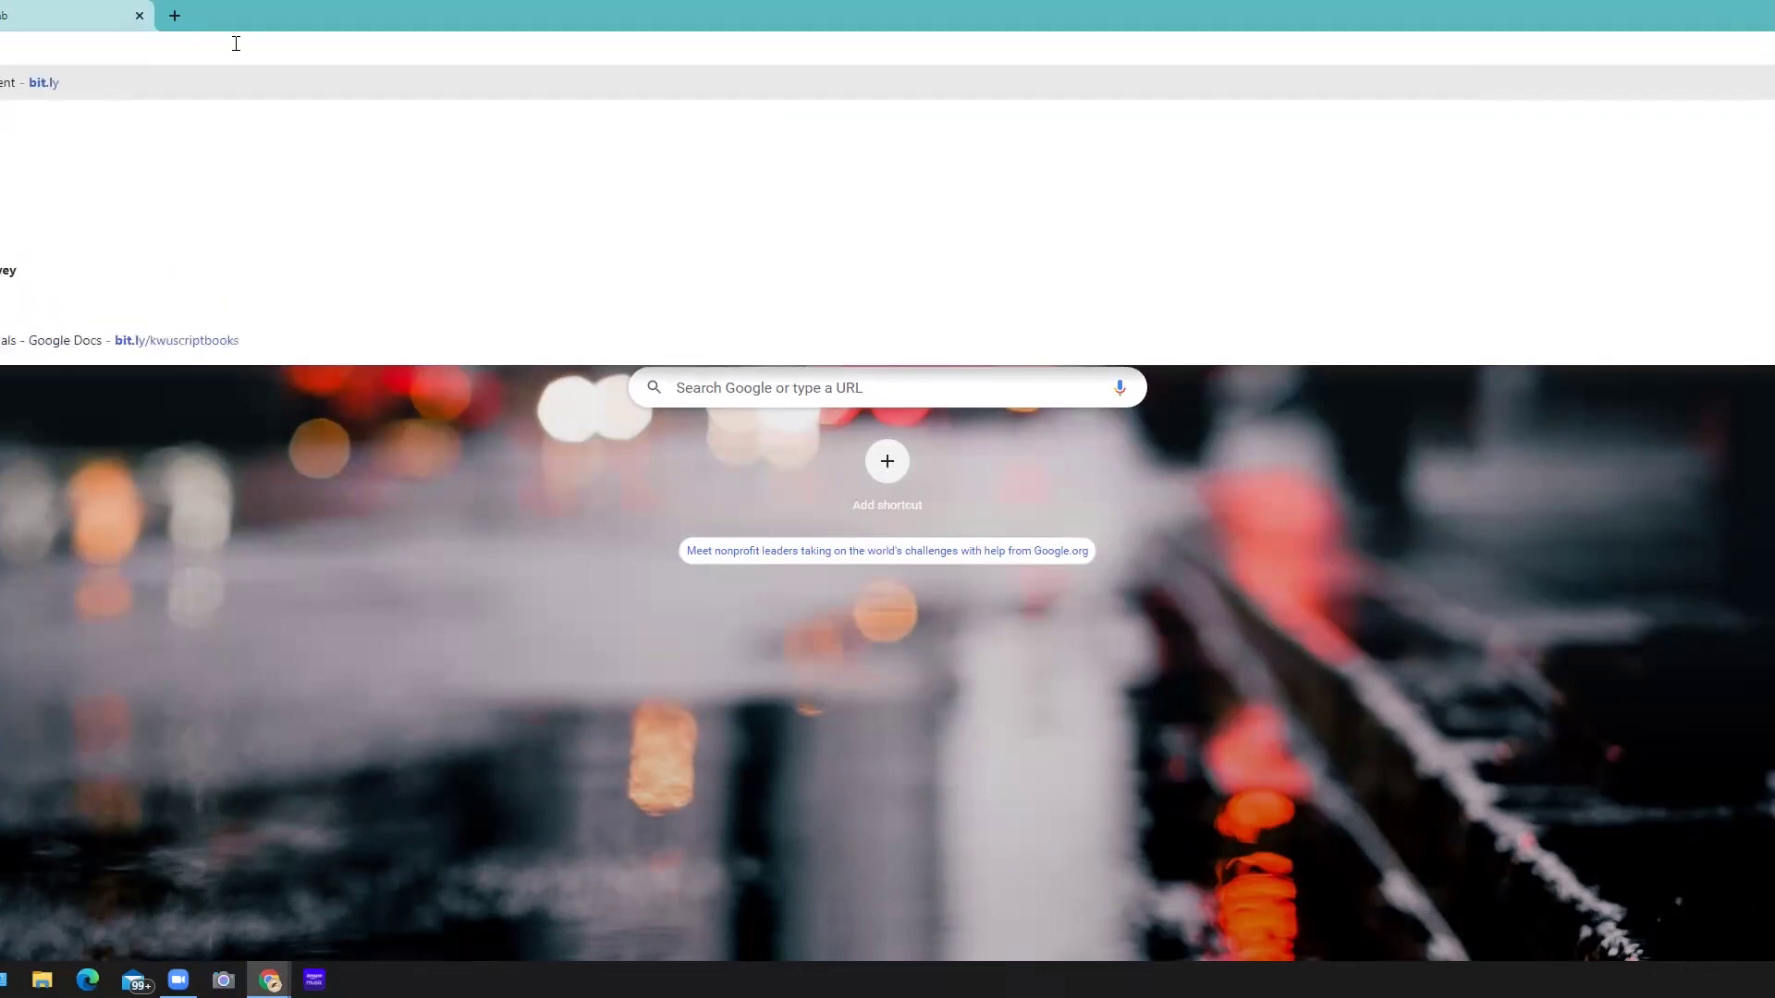
key("Return")
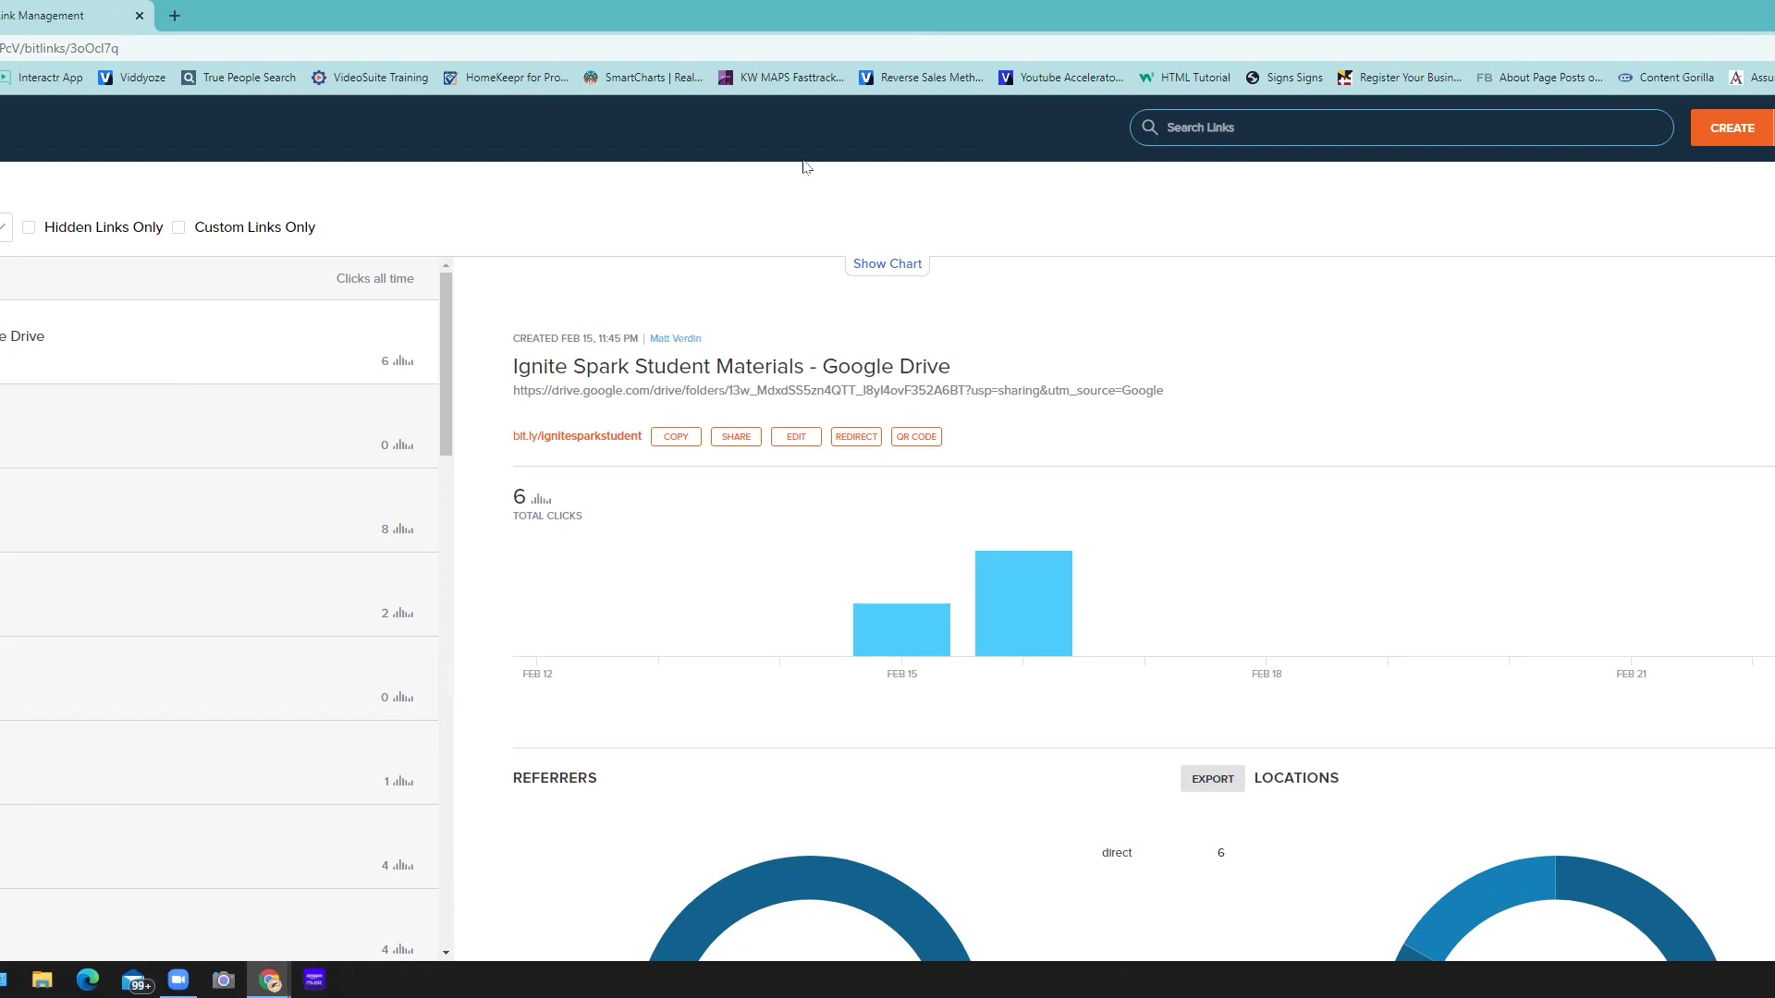
- Search Bitly links for 'kwu', then for 'script', and show the Script Catalogs link's QR code
left_click(1204, 120)
type("kwu")
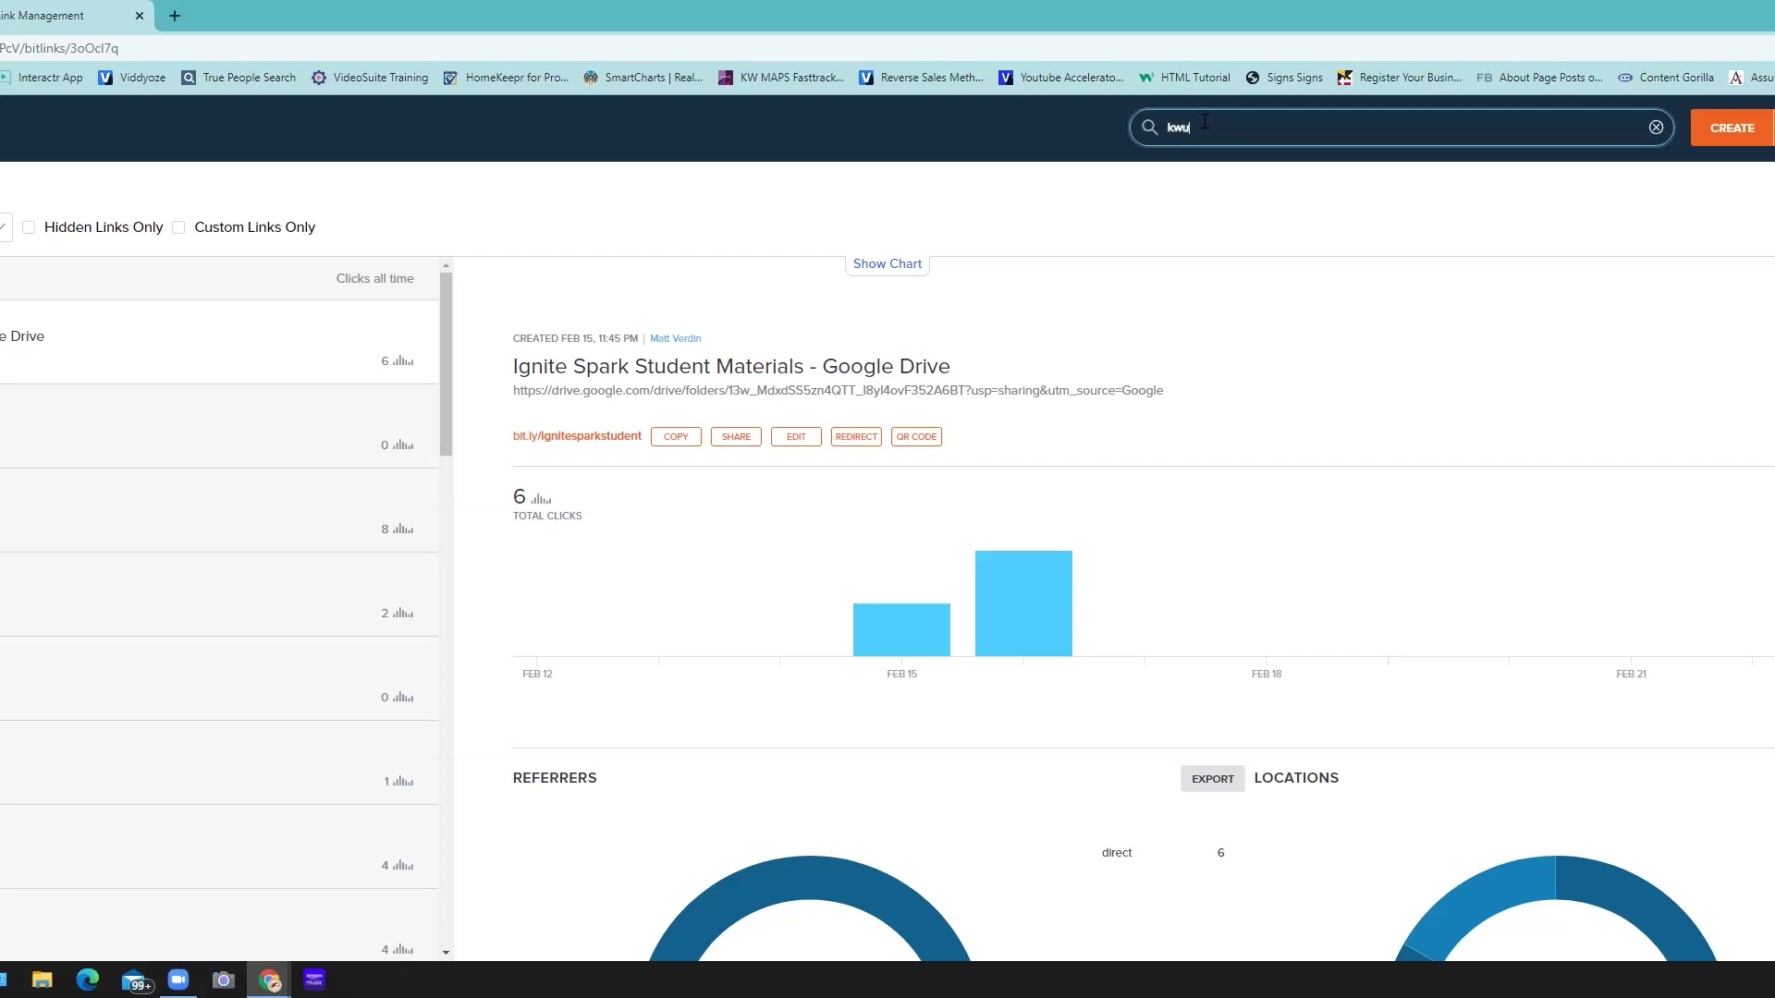
key("Return")
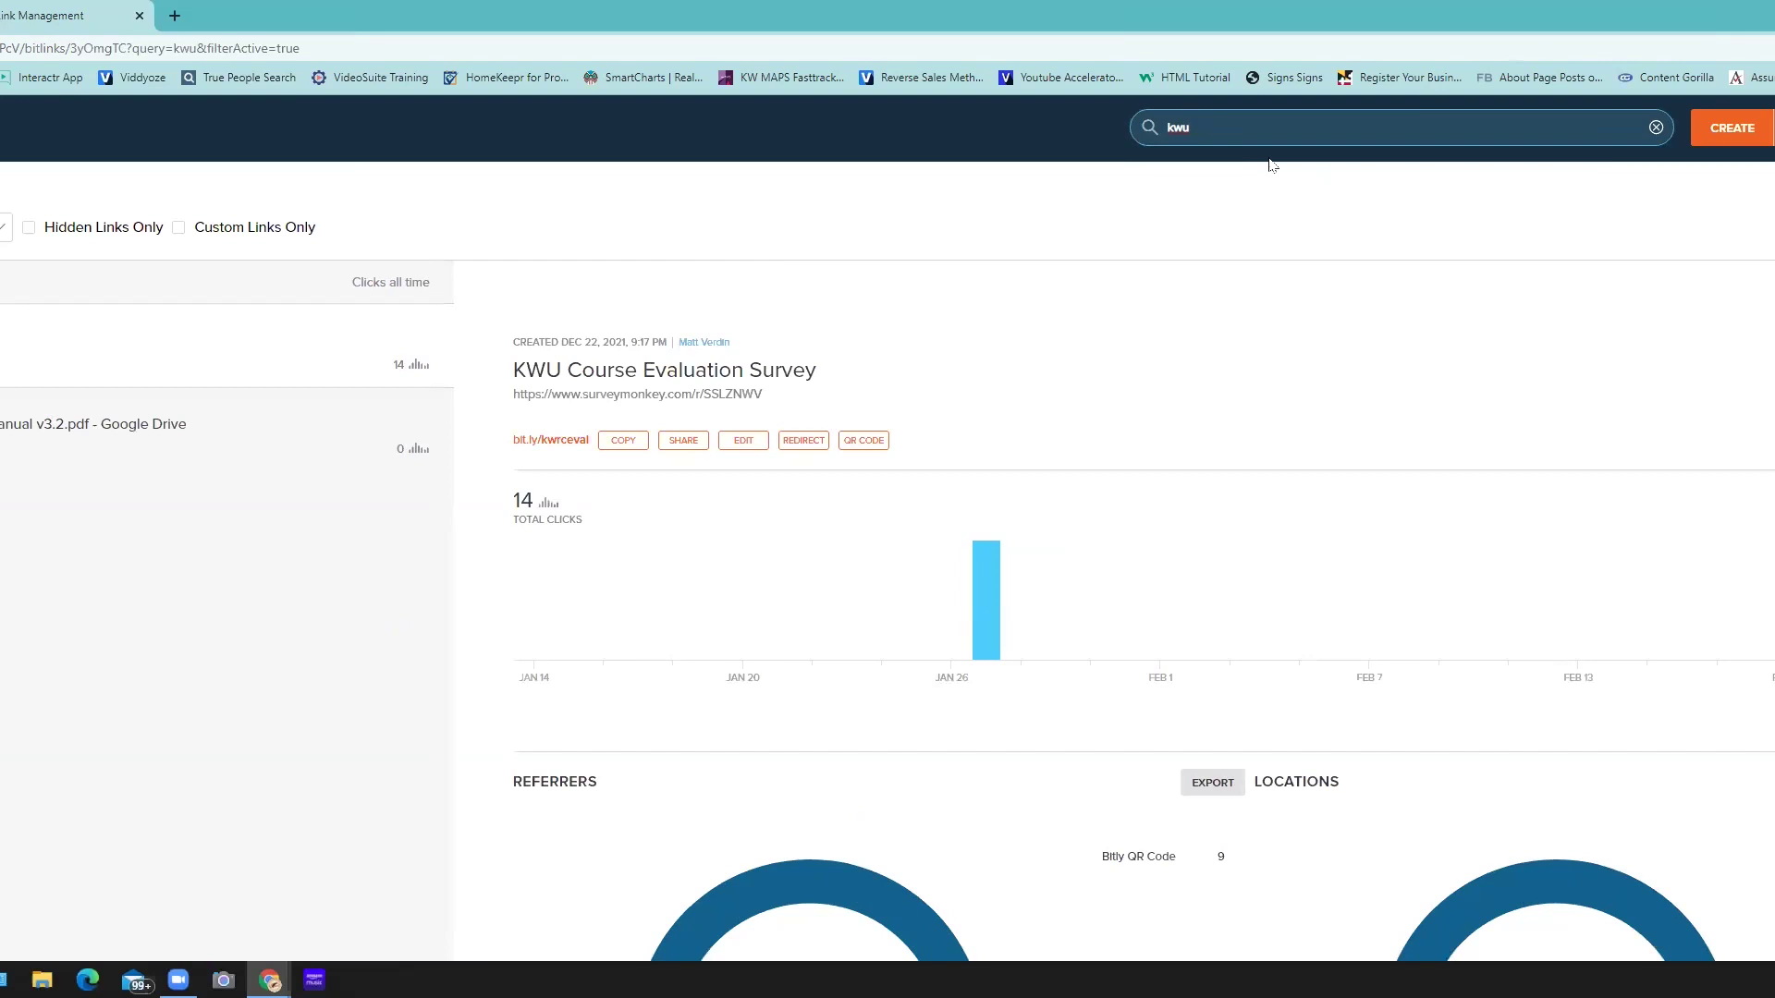
double_click(1232, 131)
type("script")
key("Return")
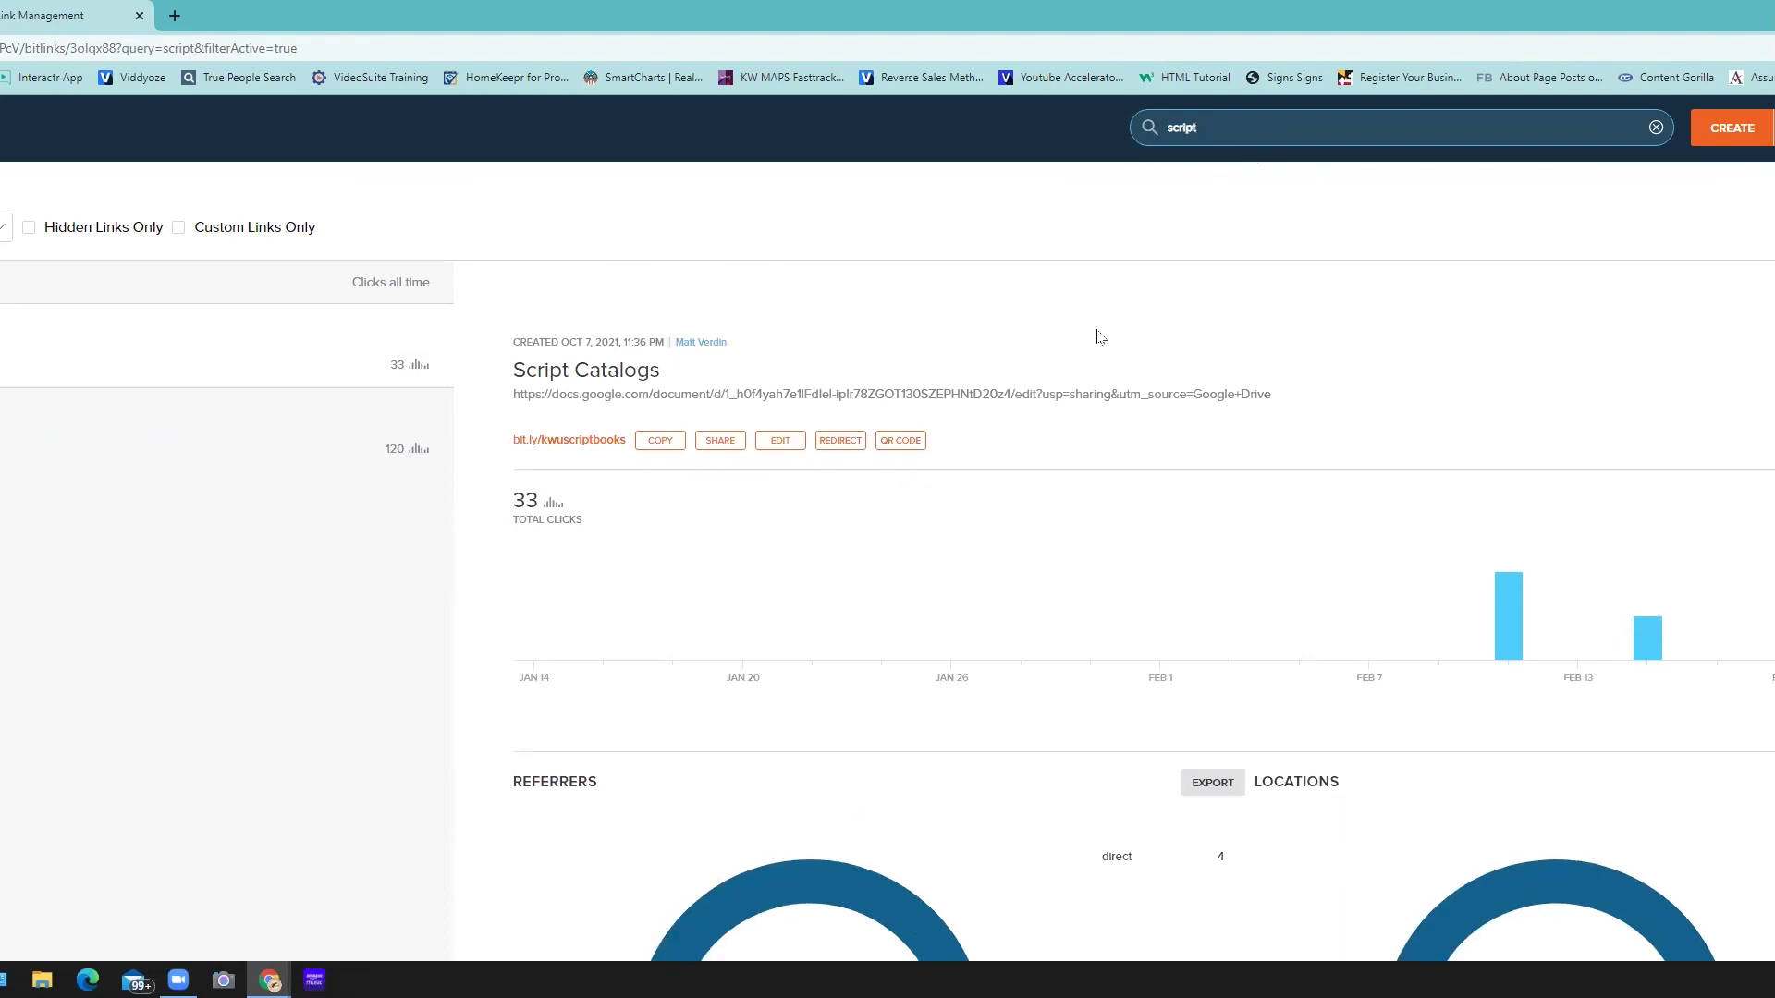
left_click(902, 442)
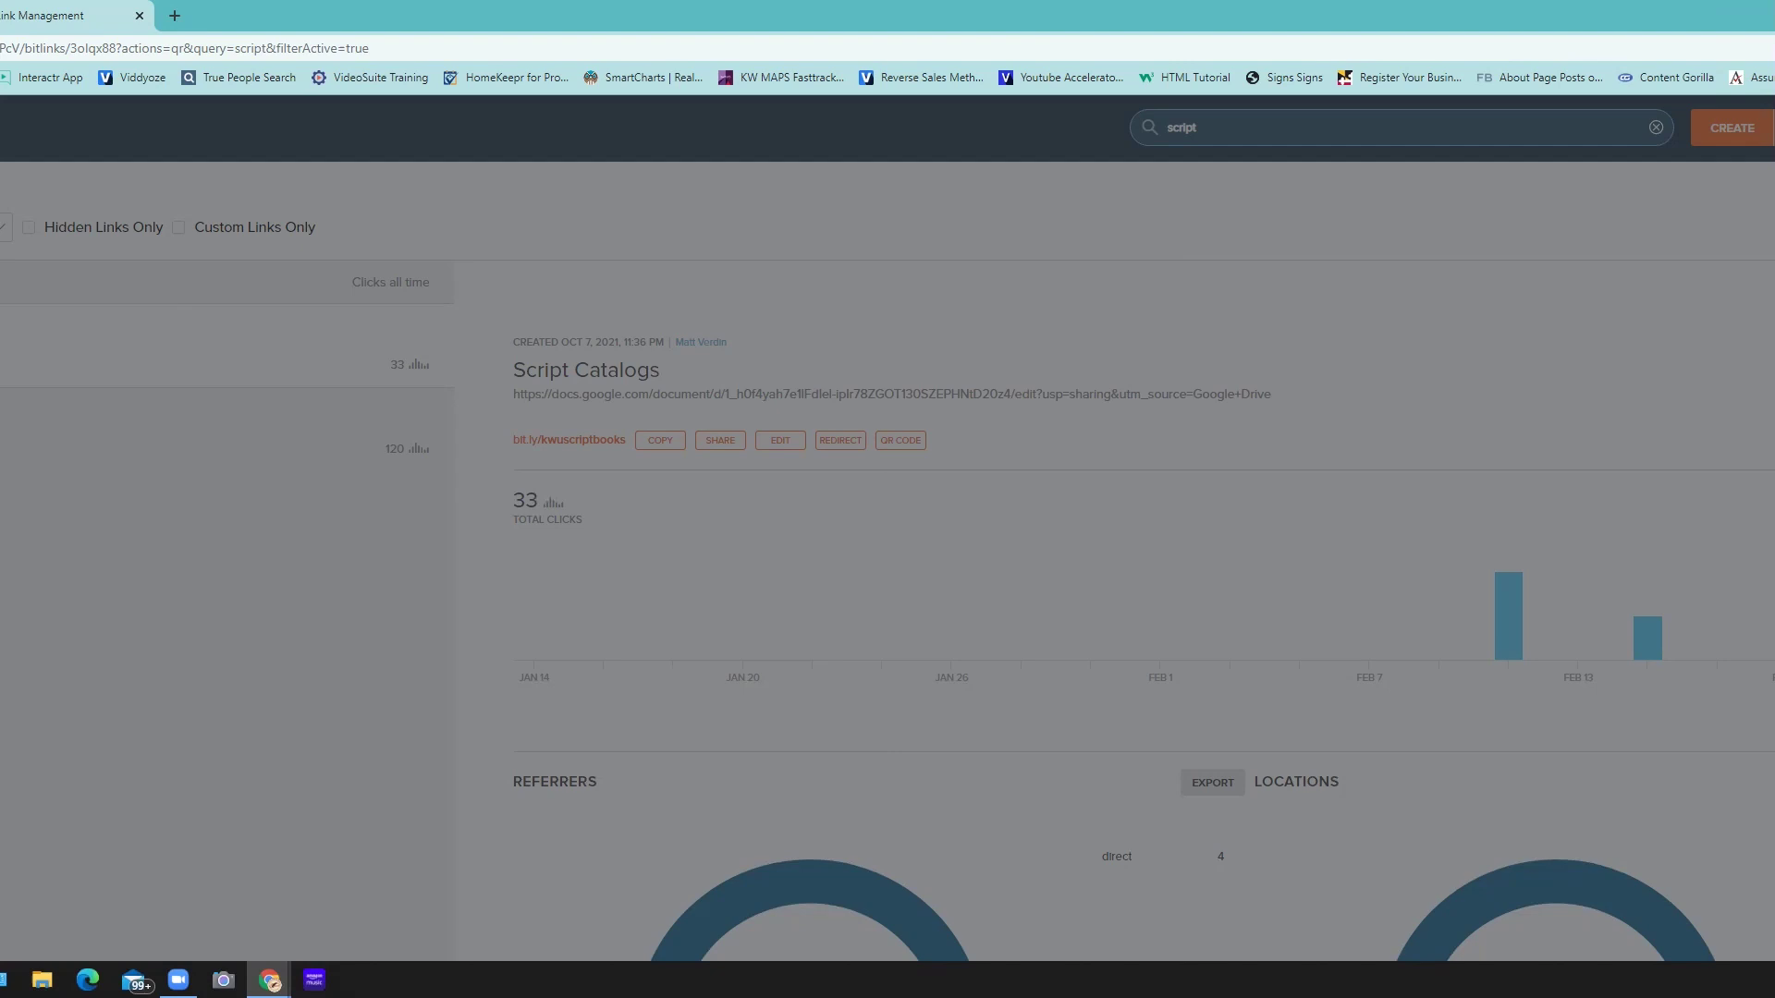
- Open a new tab and paste the Google Docs address to load its recent documents list
left_click(174, 15)
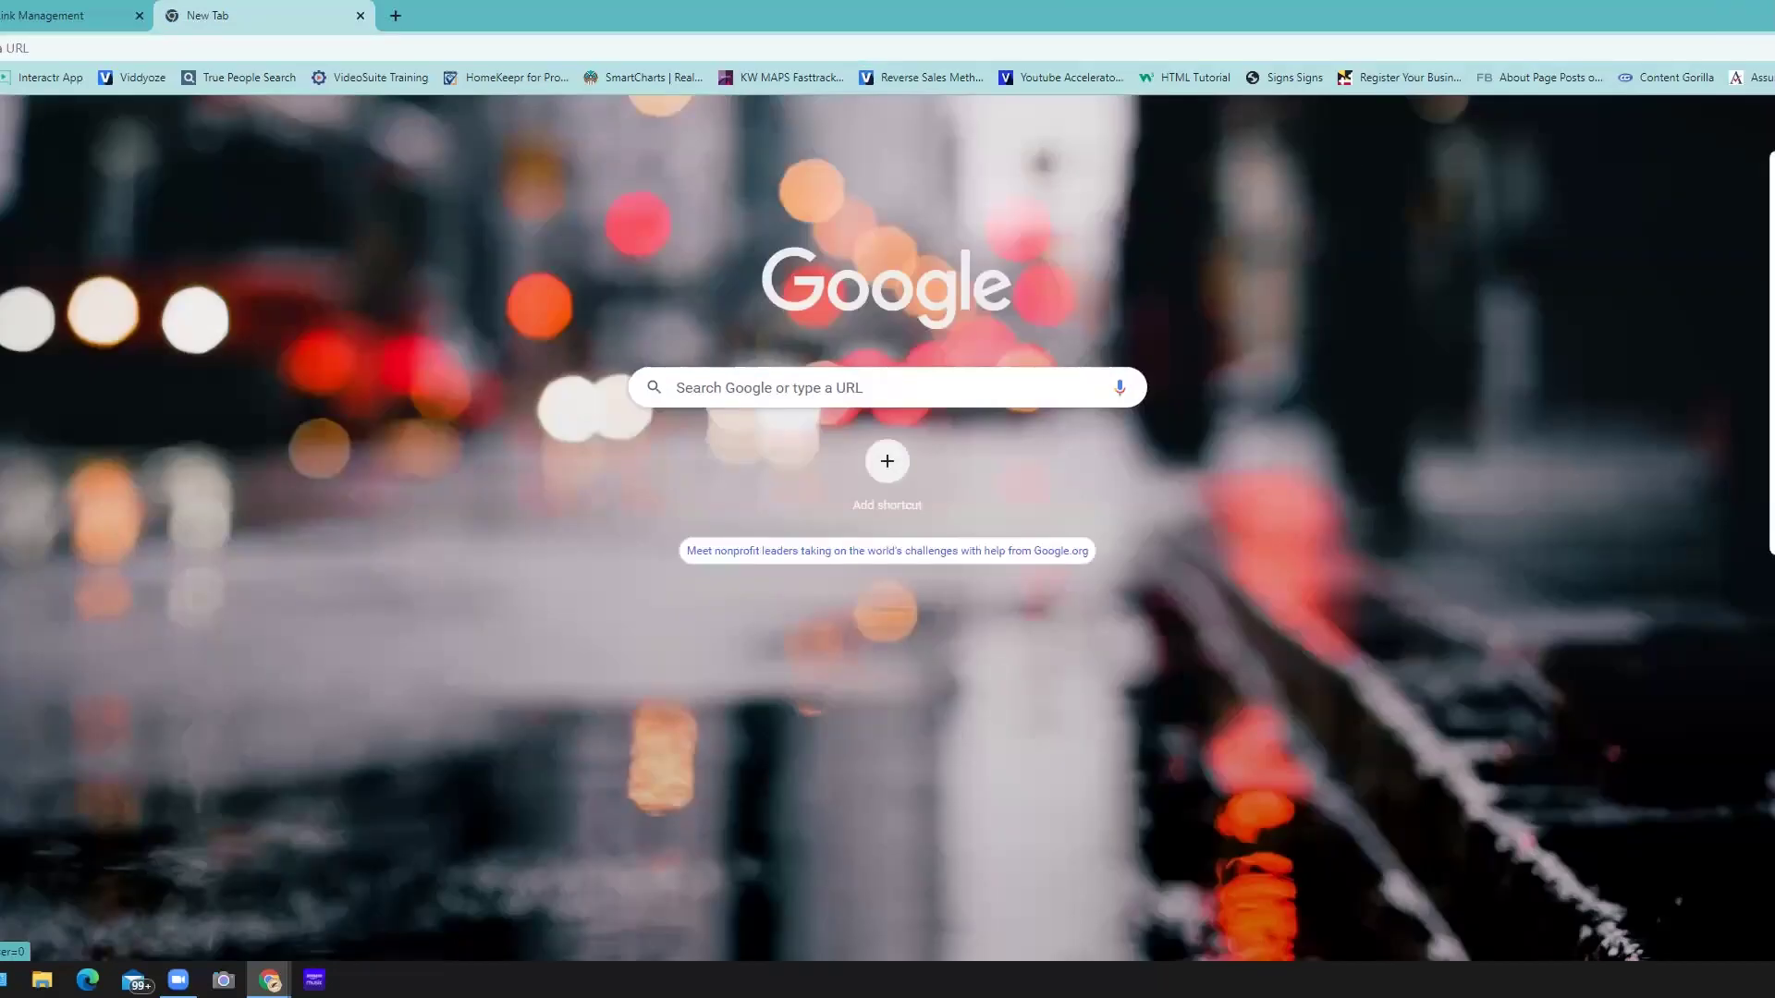
type("https://docs.google.com/document/u/0/?usp=docs_ald")
key("Return")
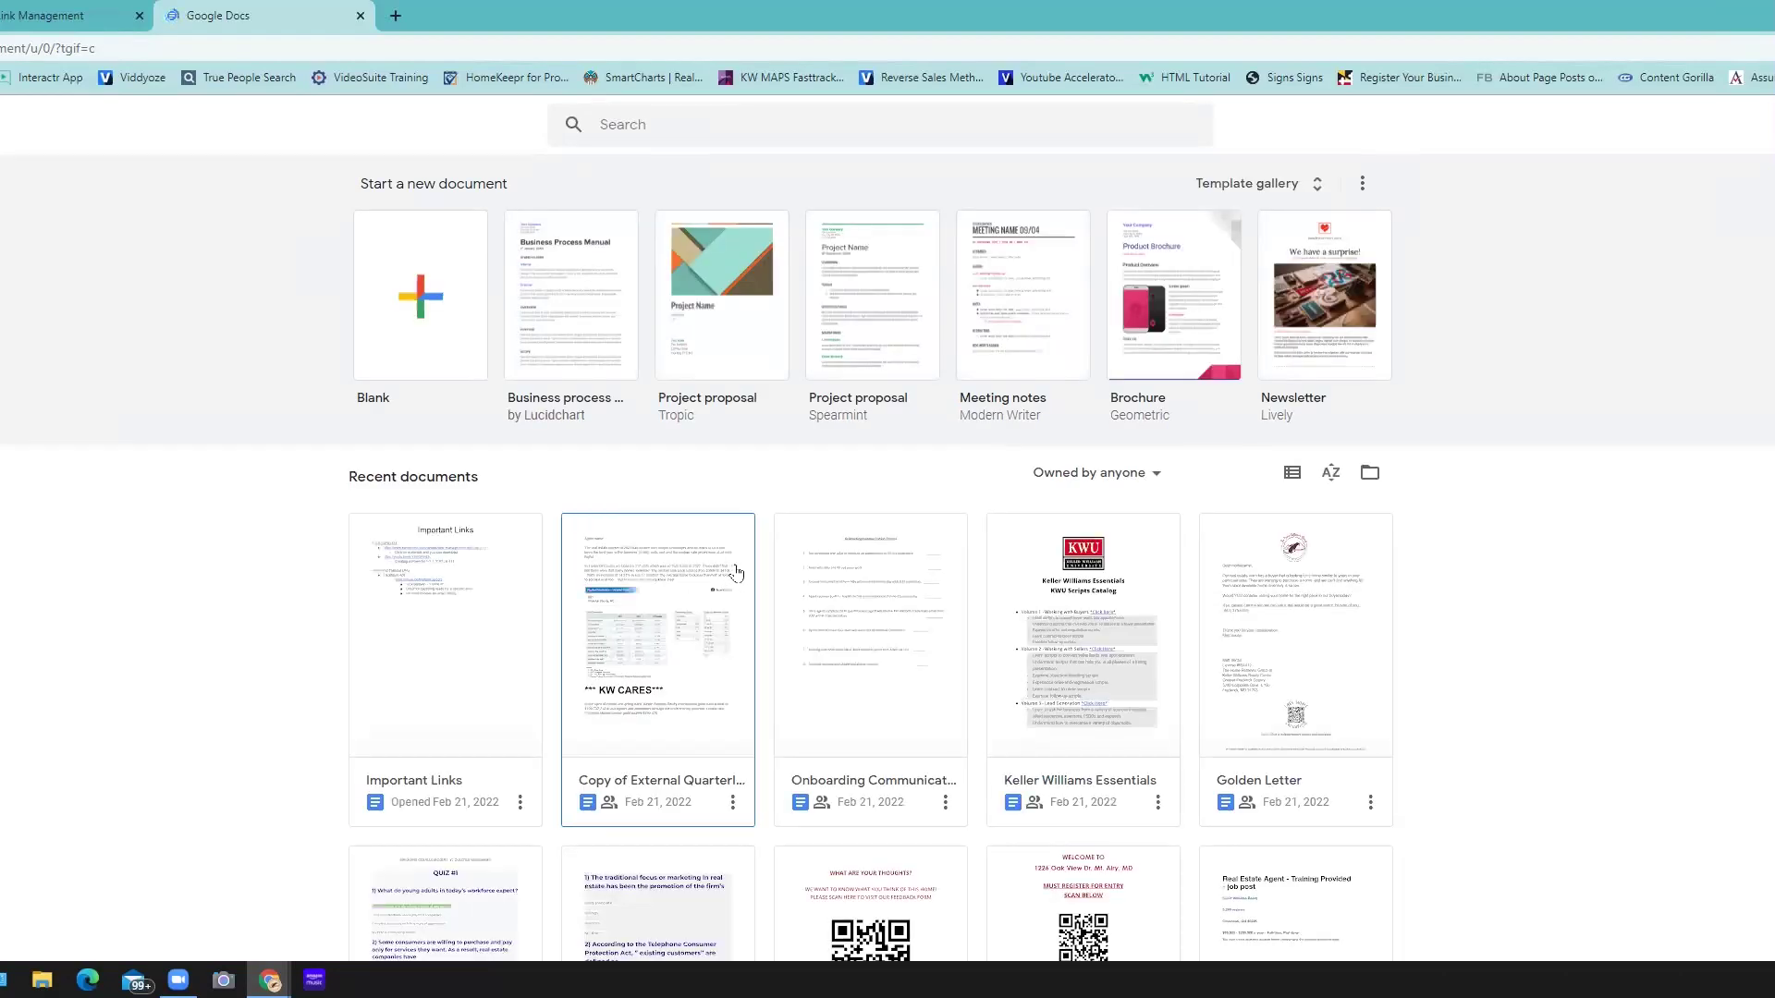
scroll(832, 555, "down", 1)
- Open the Keller Williams Essentials document and follow its Volume 1 'Click here' kwconnect link
left_click(1042, 457)
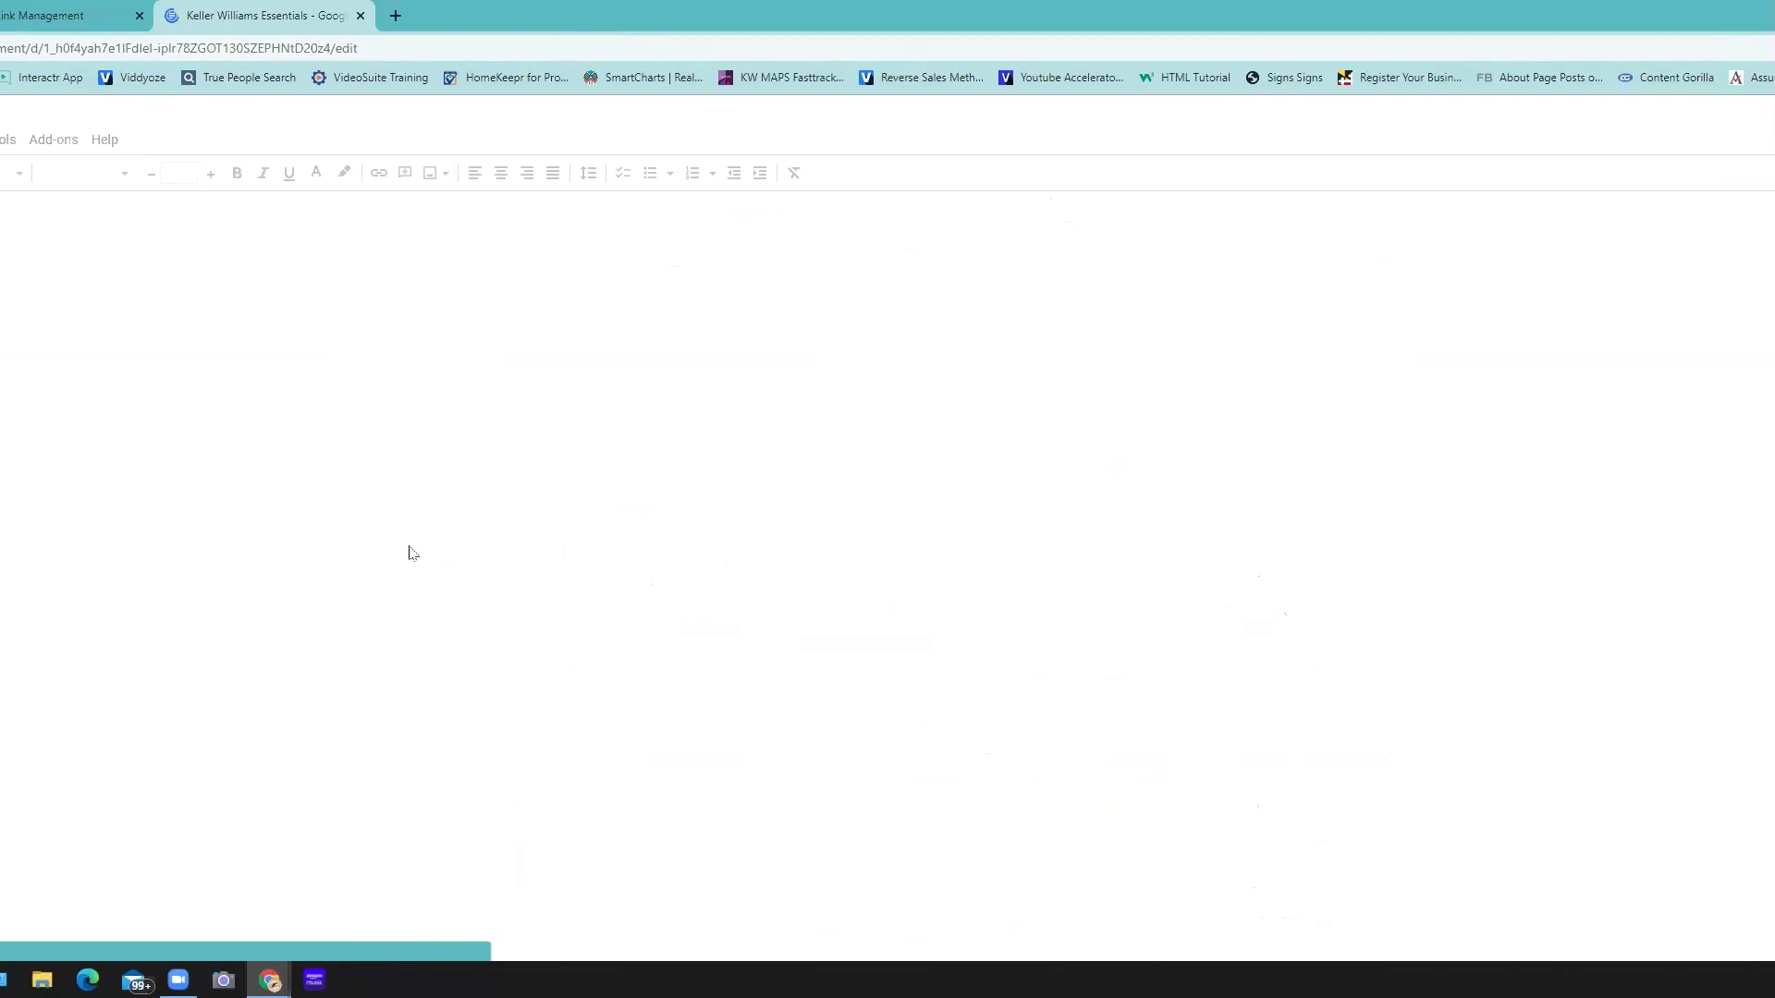
scroll(1045, 430, "down", 2)
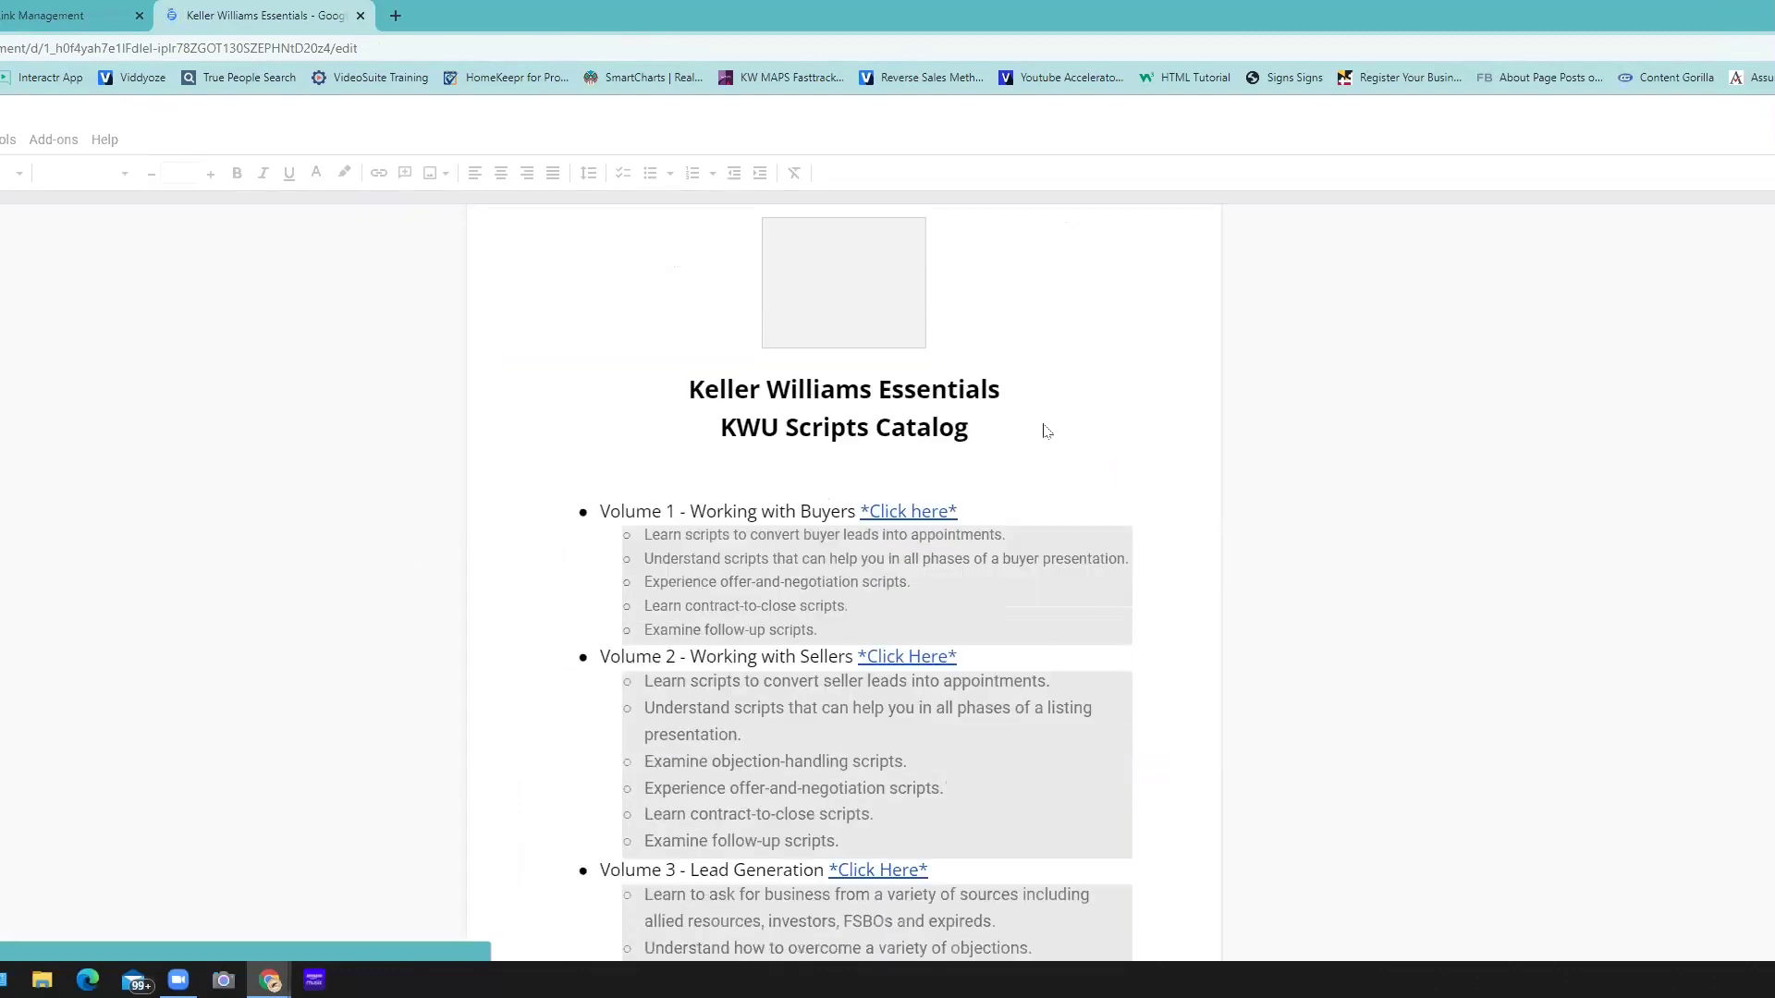
scroll(1045, 430, "down", 1)
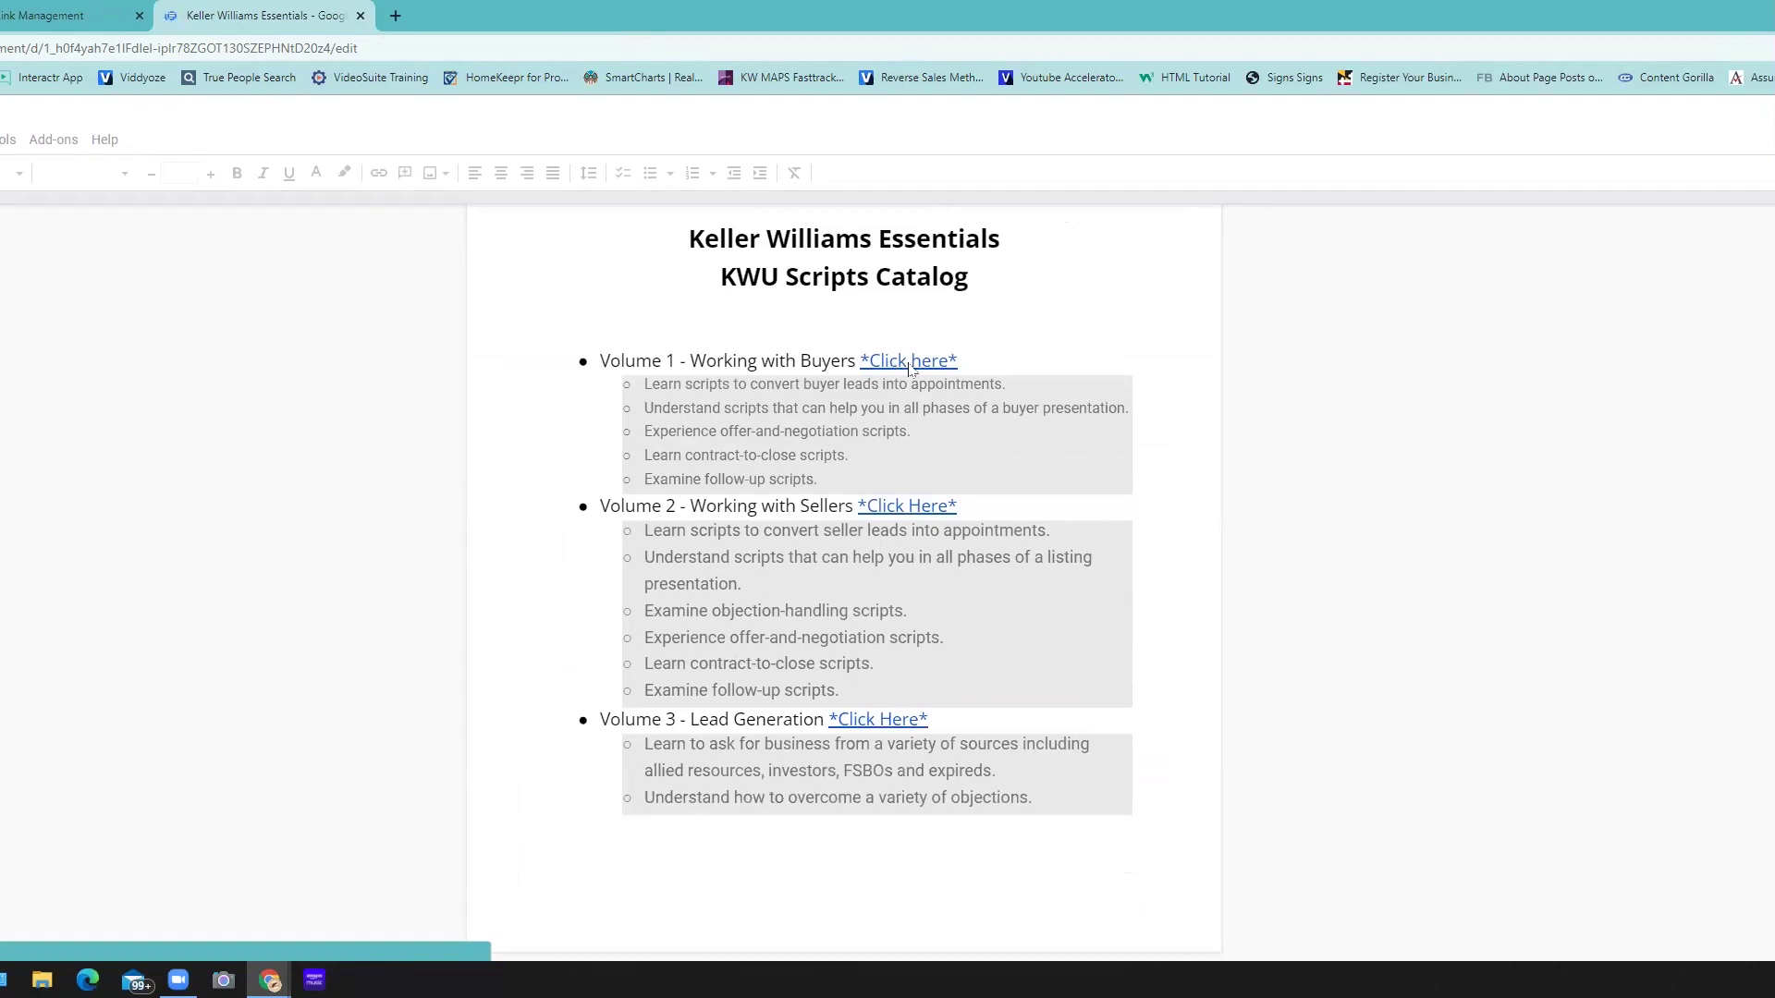
left_click(909, 366)
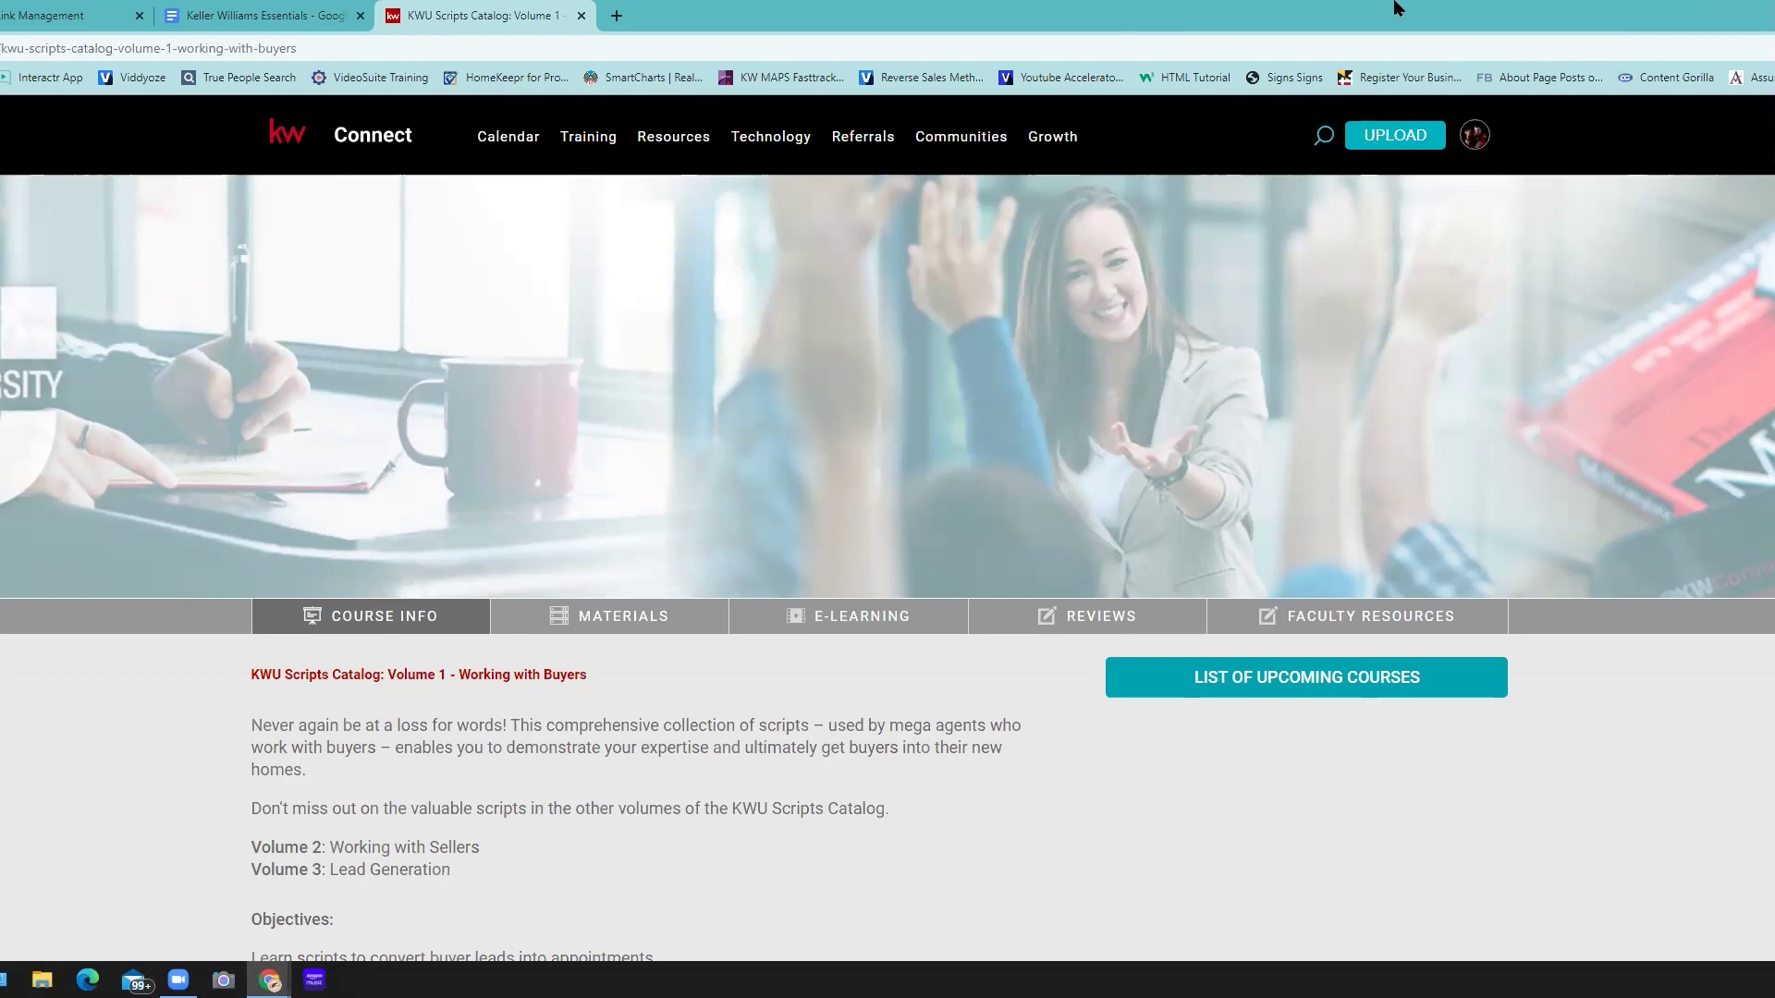
- On the Working with Buyers course page, open MATERIALS and download KWU_Scripts_Buyers_v3.2.zip
left_click(722, 624)
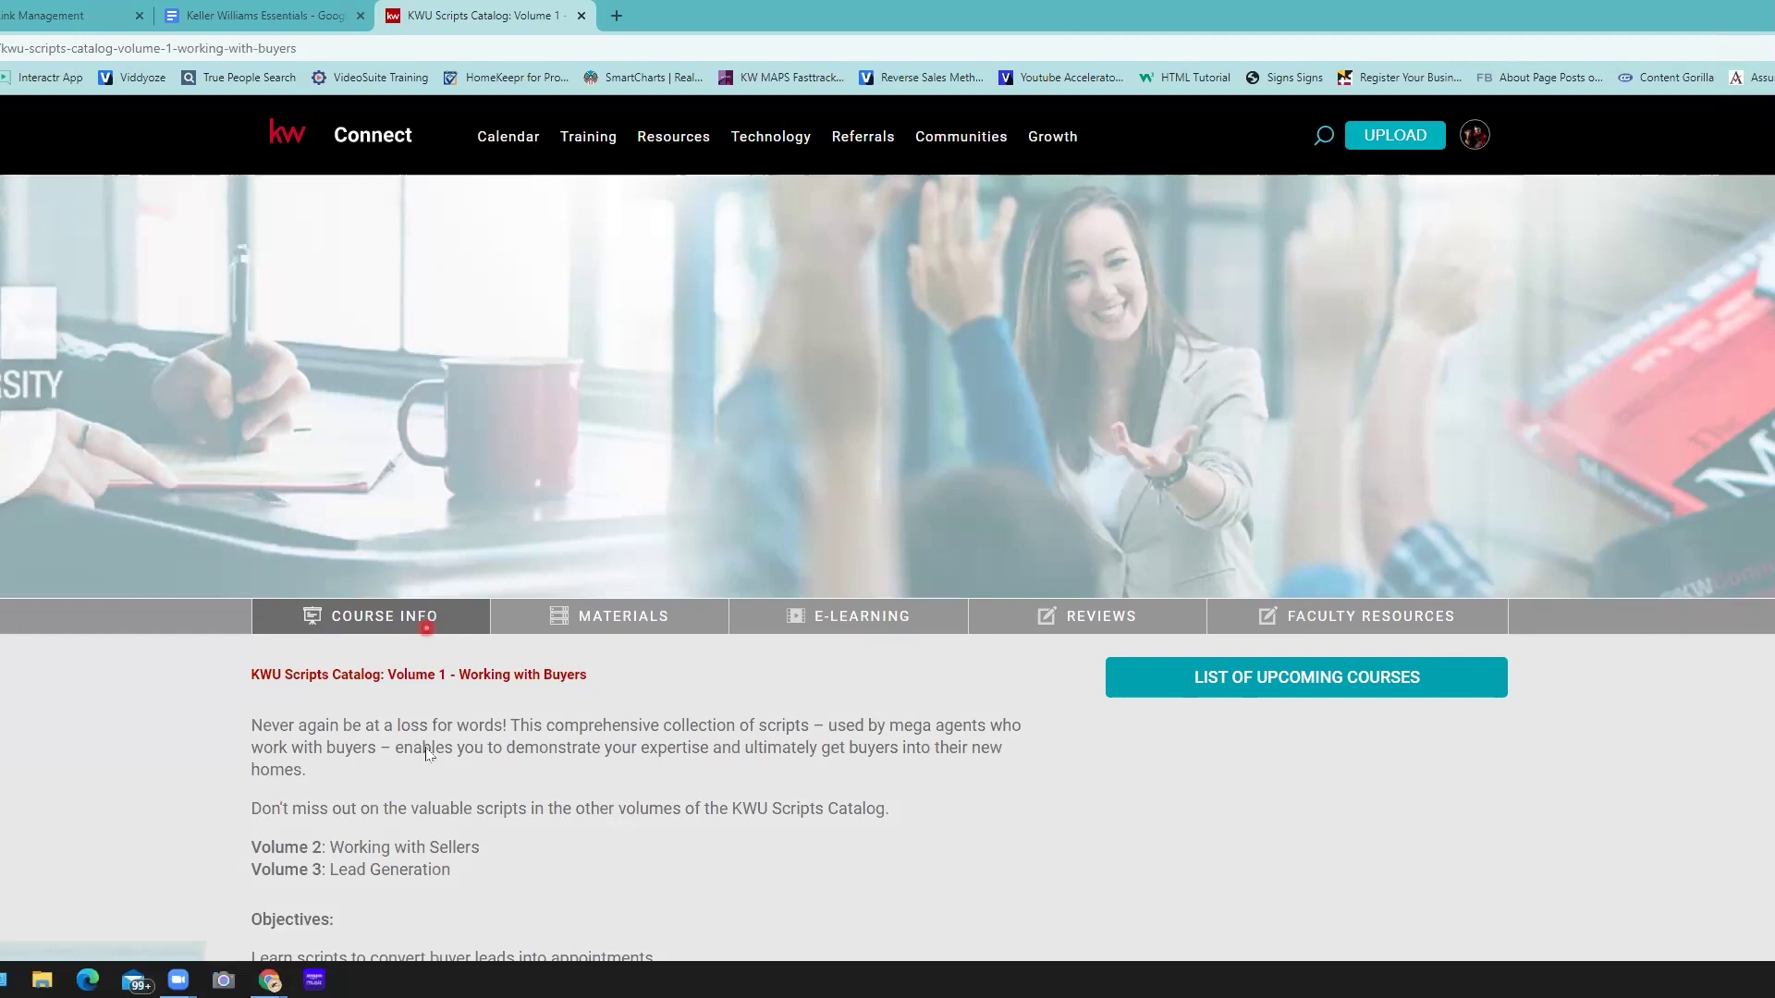
scroll(428, 754, "down", 3)
scroll(428, 753, "down", 3)
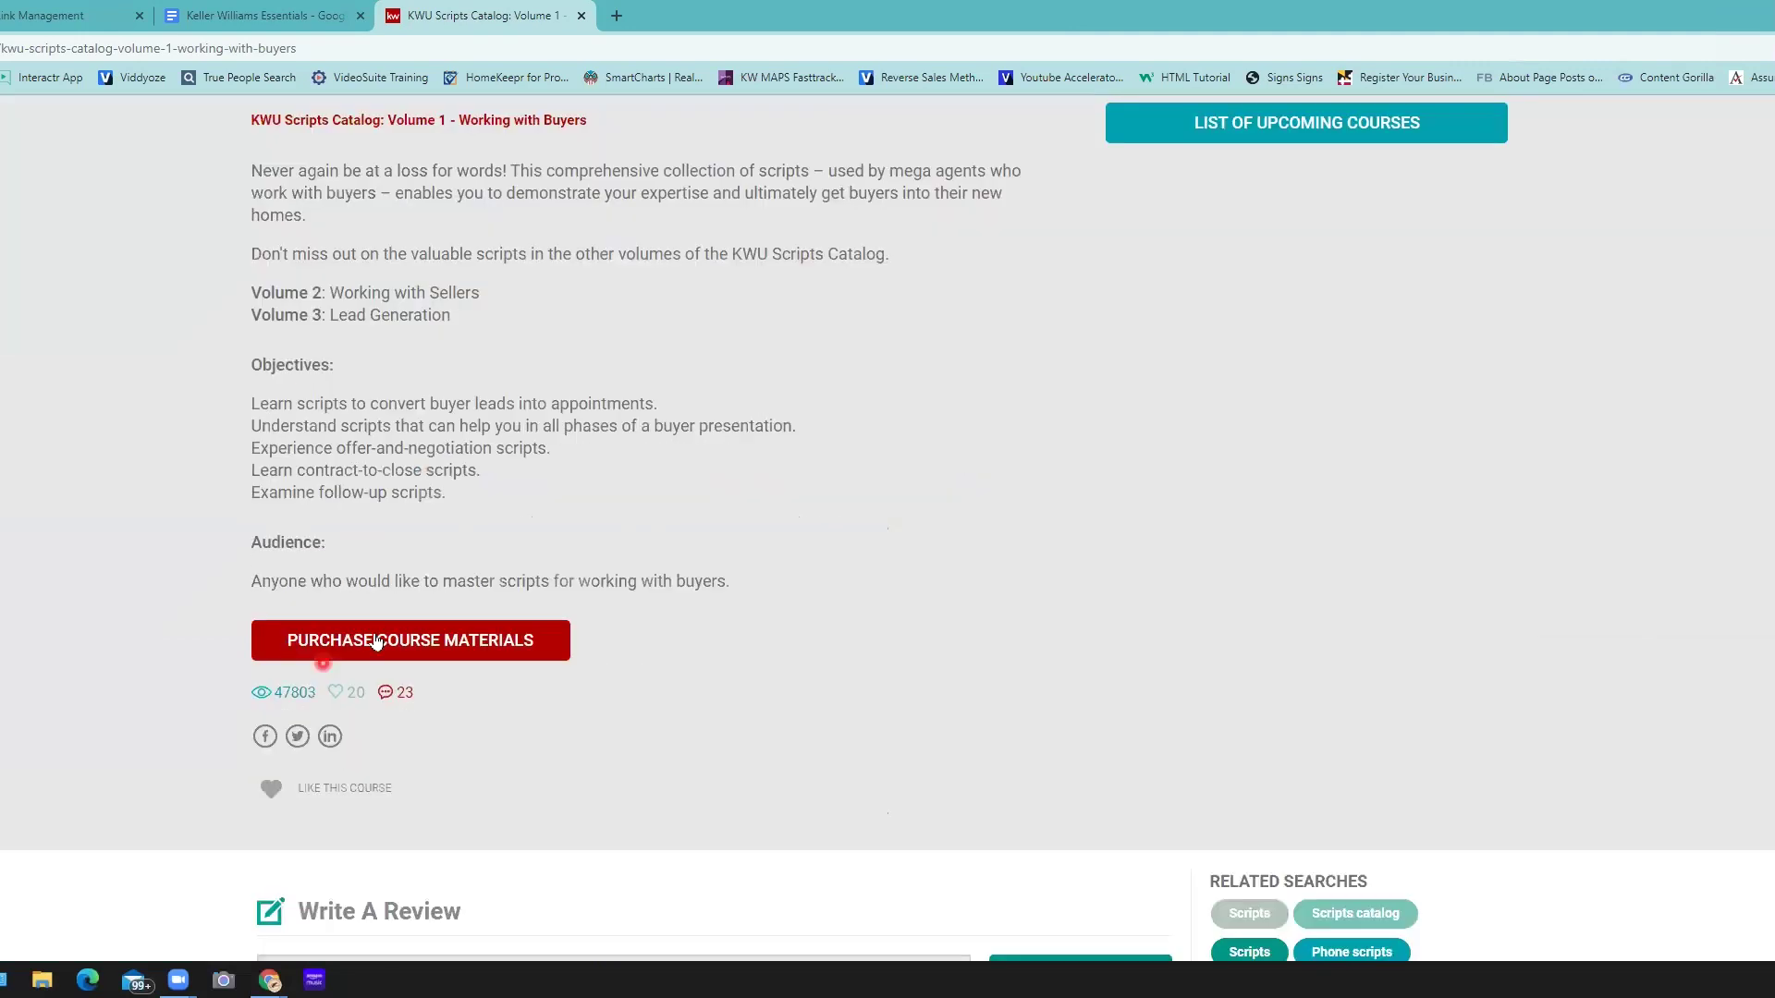
scroll(443, 645, "up", 4)
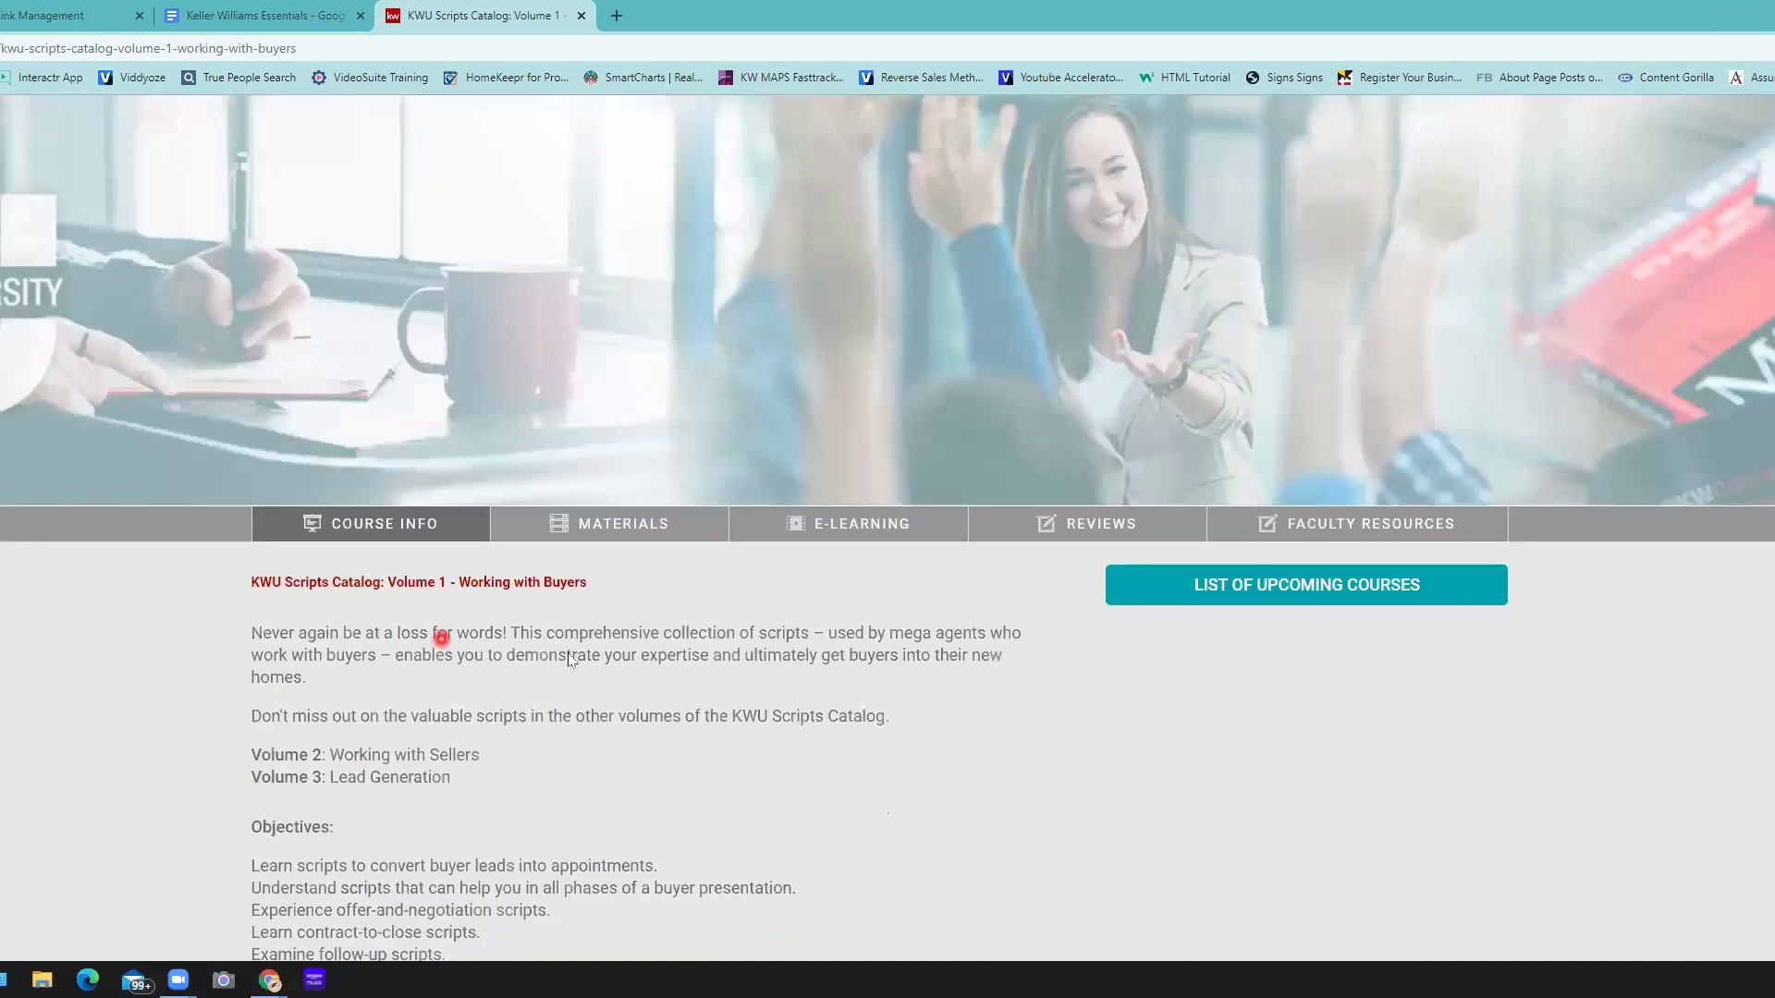
scroll(447, 527, "up", 2)
left_click(621, 617)
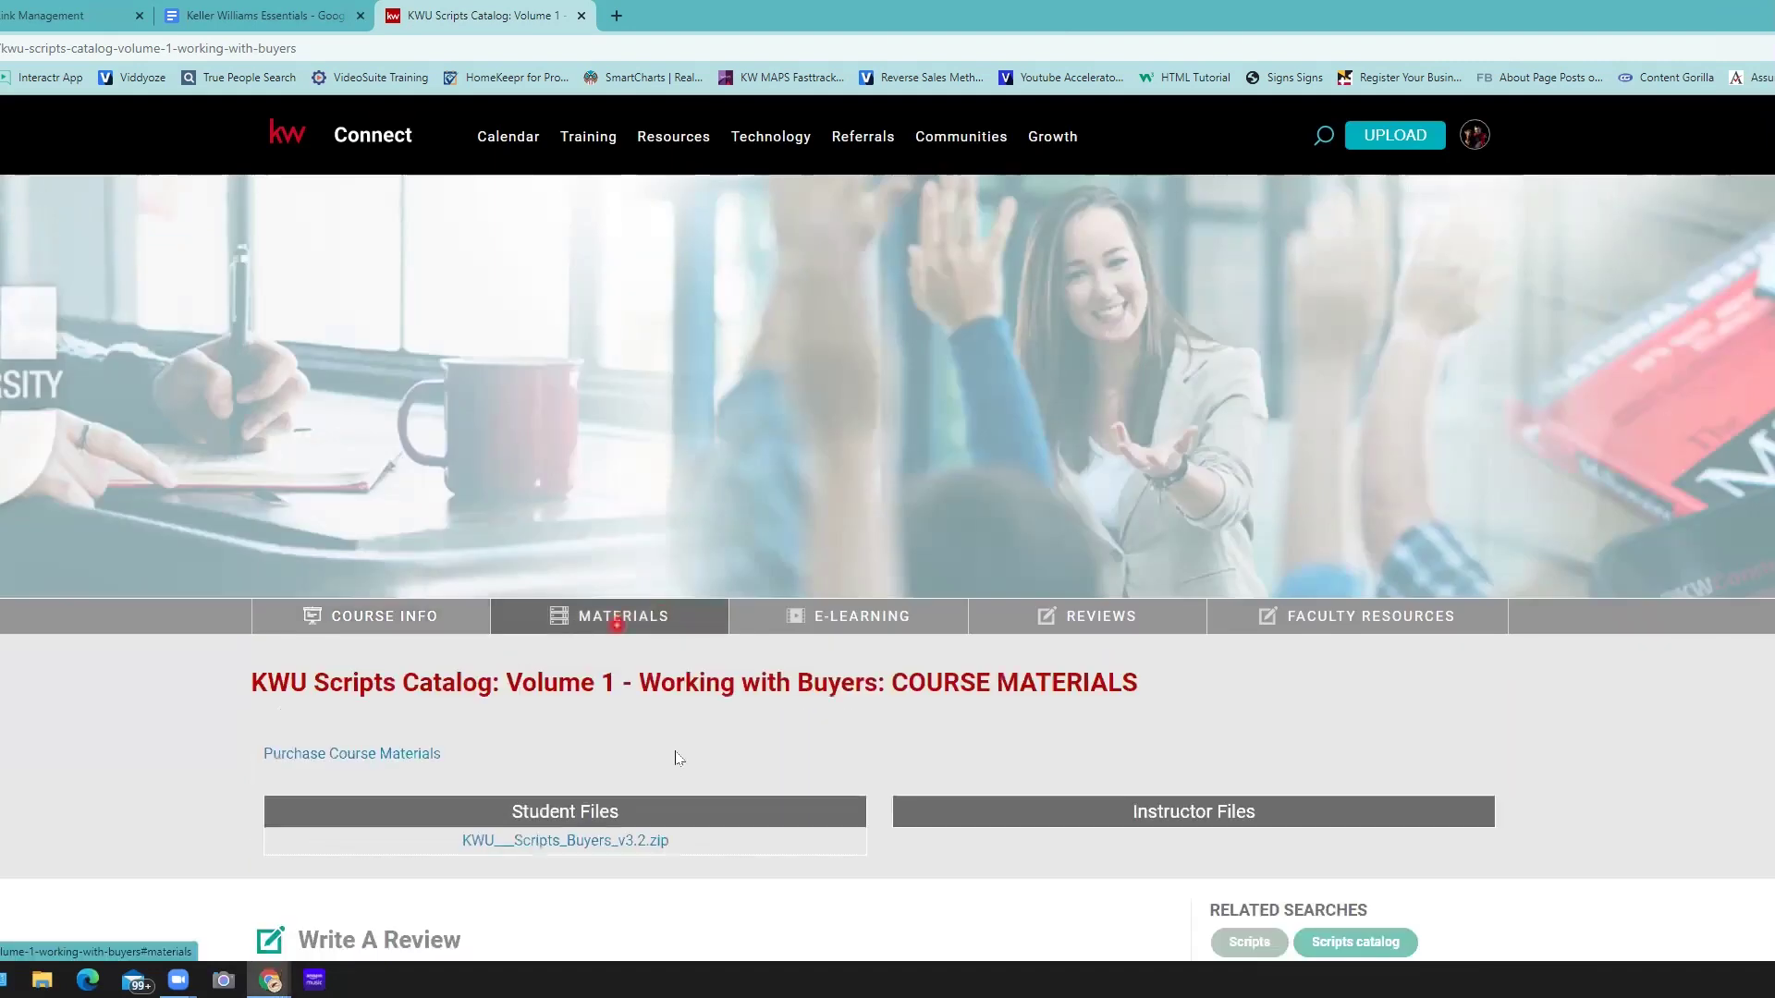
scroll(670, 753, "down", 1)
left_click(666, 760)
left_click(559, 754)
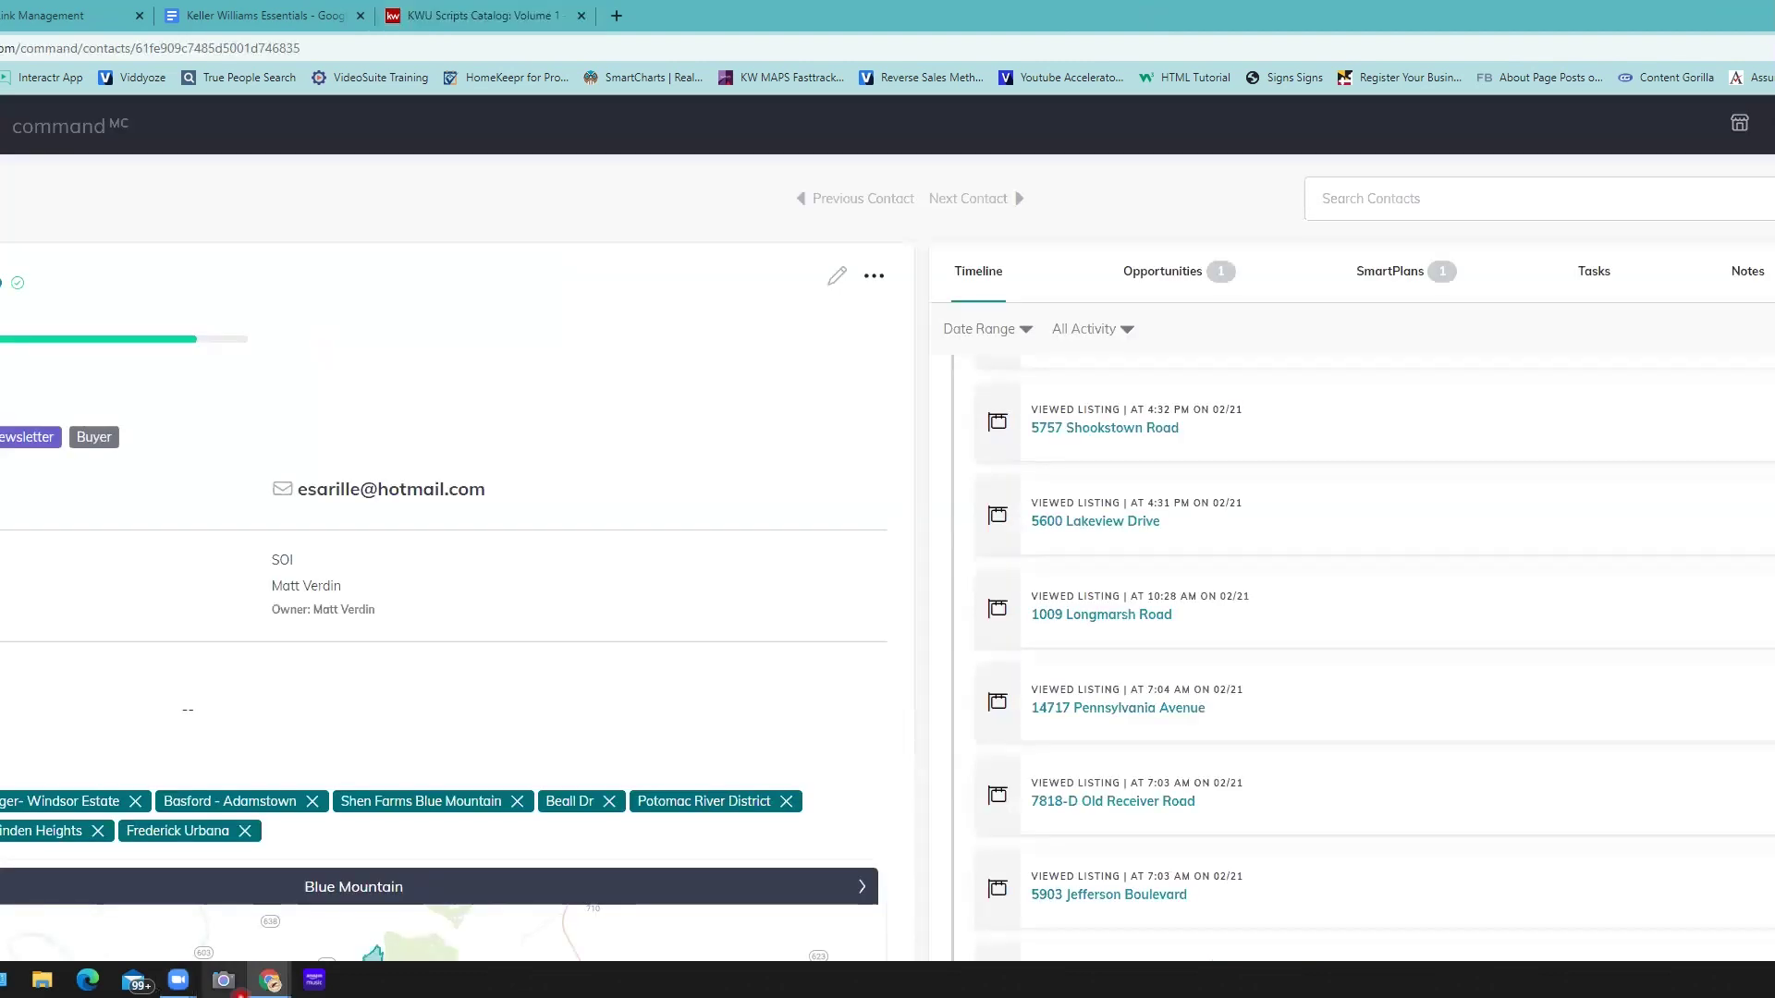
- Bring the Find and Win The Buyer Google Slides window forward from the taskbar
mouse_move(269, 980)
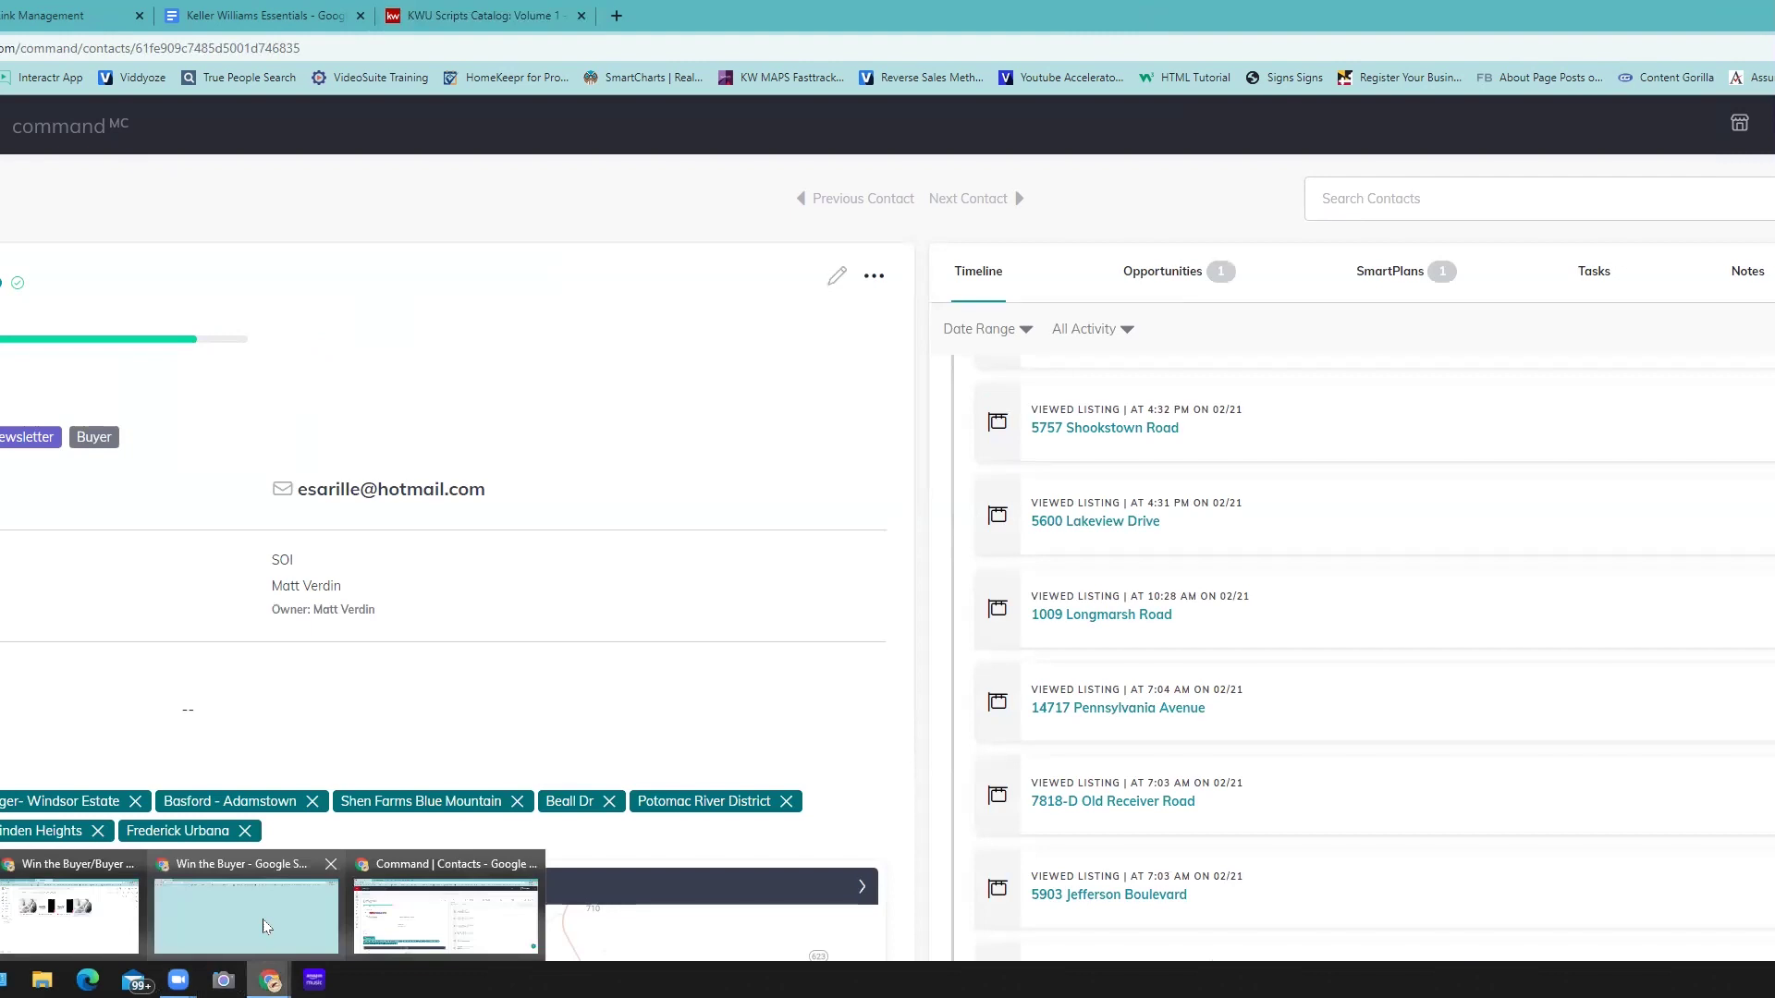
left_click(265, 926)
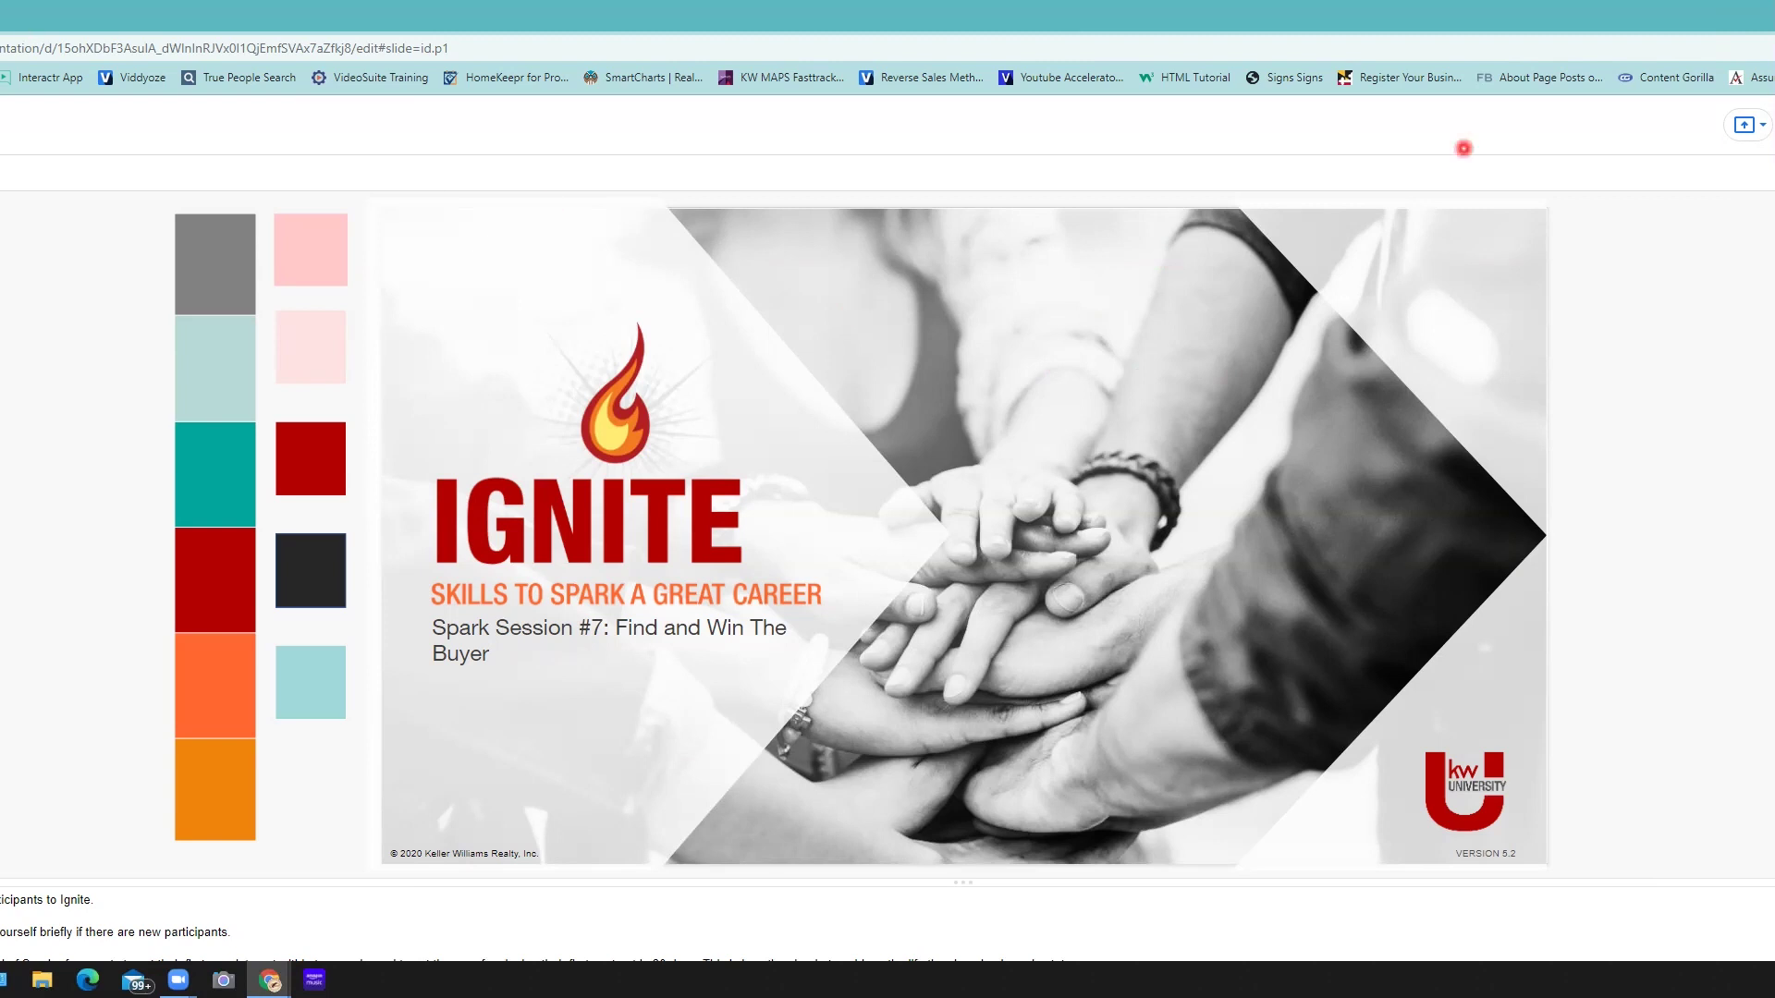
- Briefly present the Find and Win The Buyer deck, exit it, and return to Command
left_click(1744, 124)
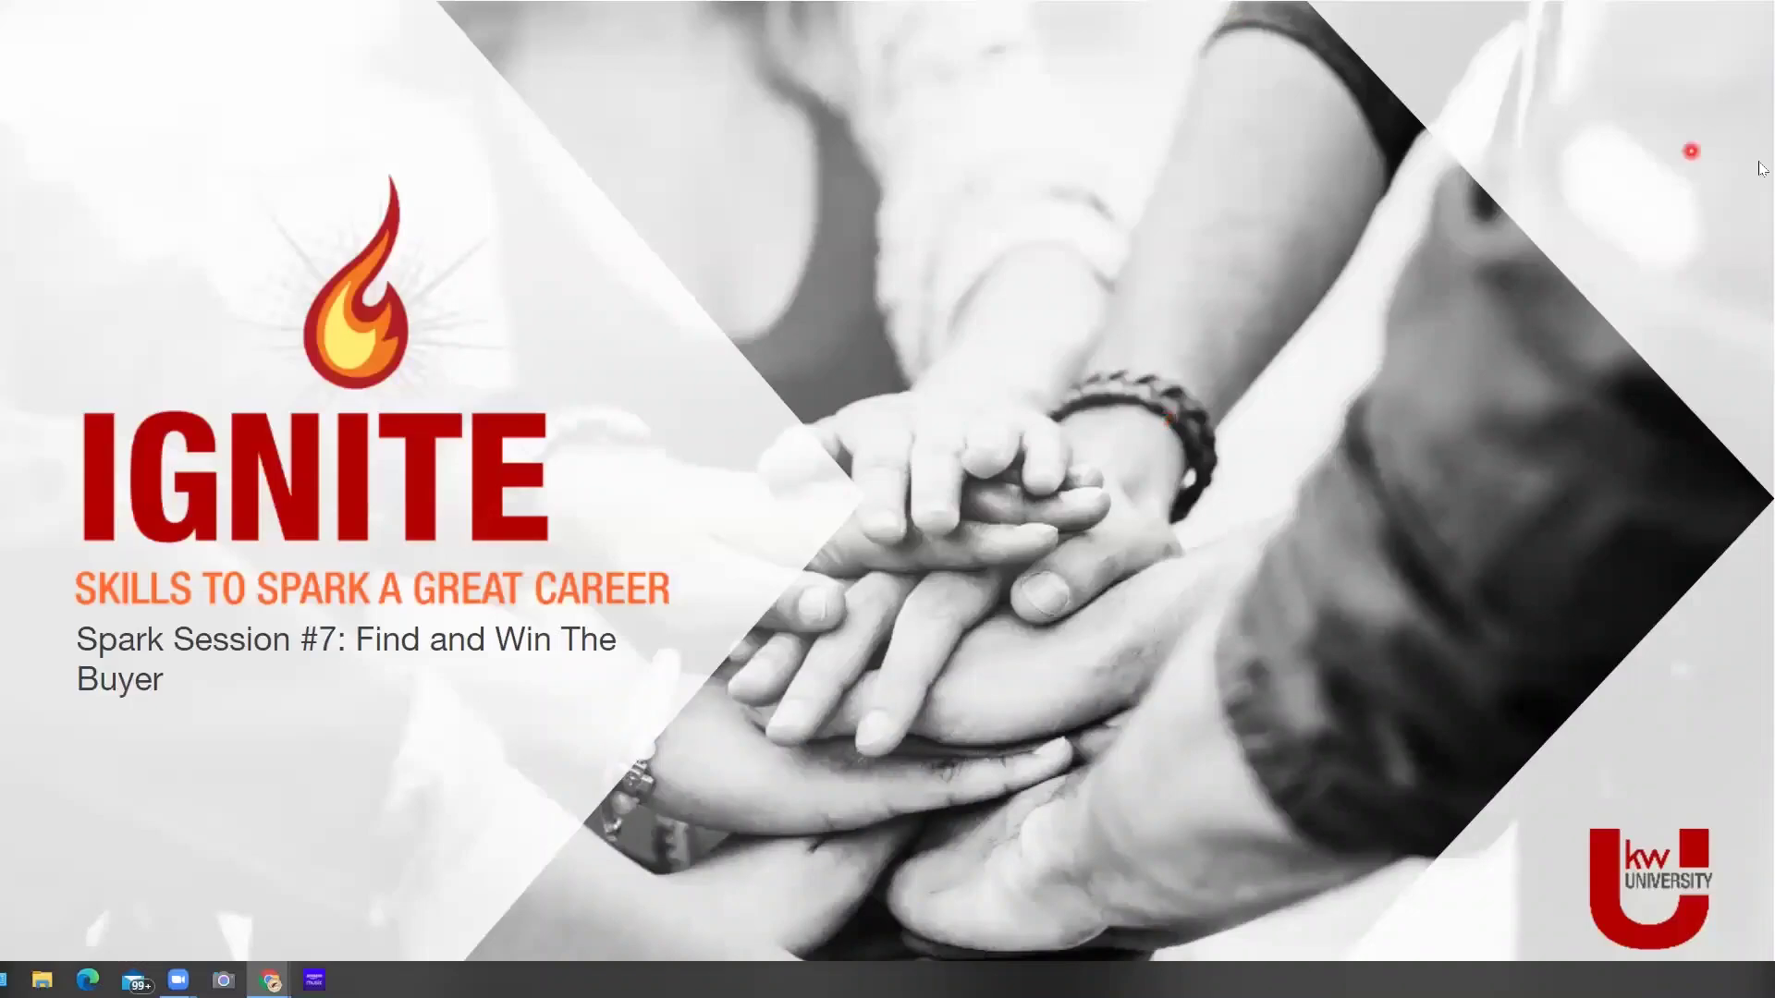
key("Escape")
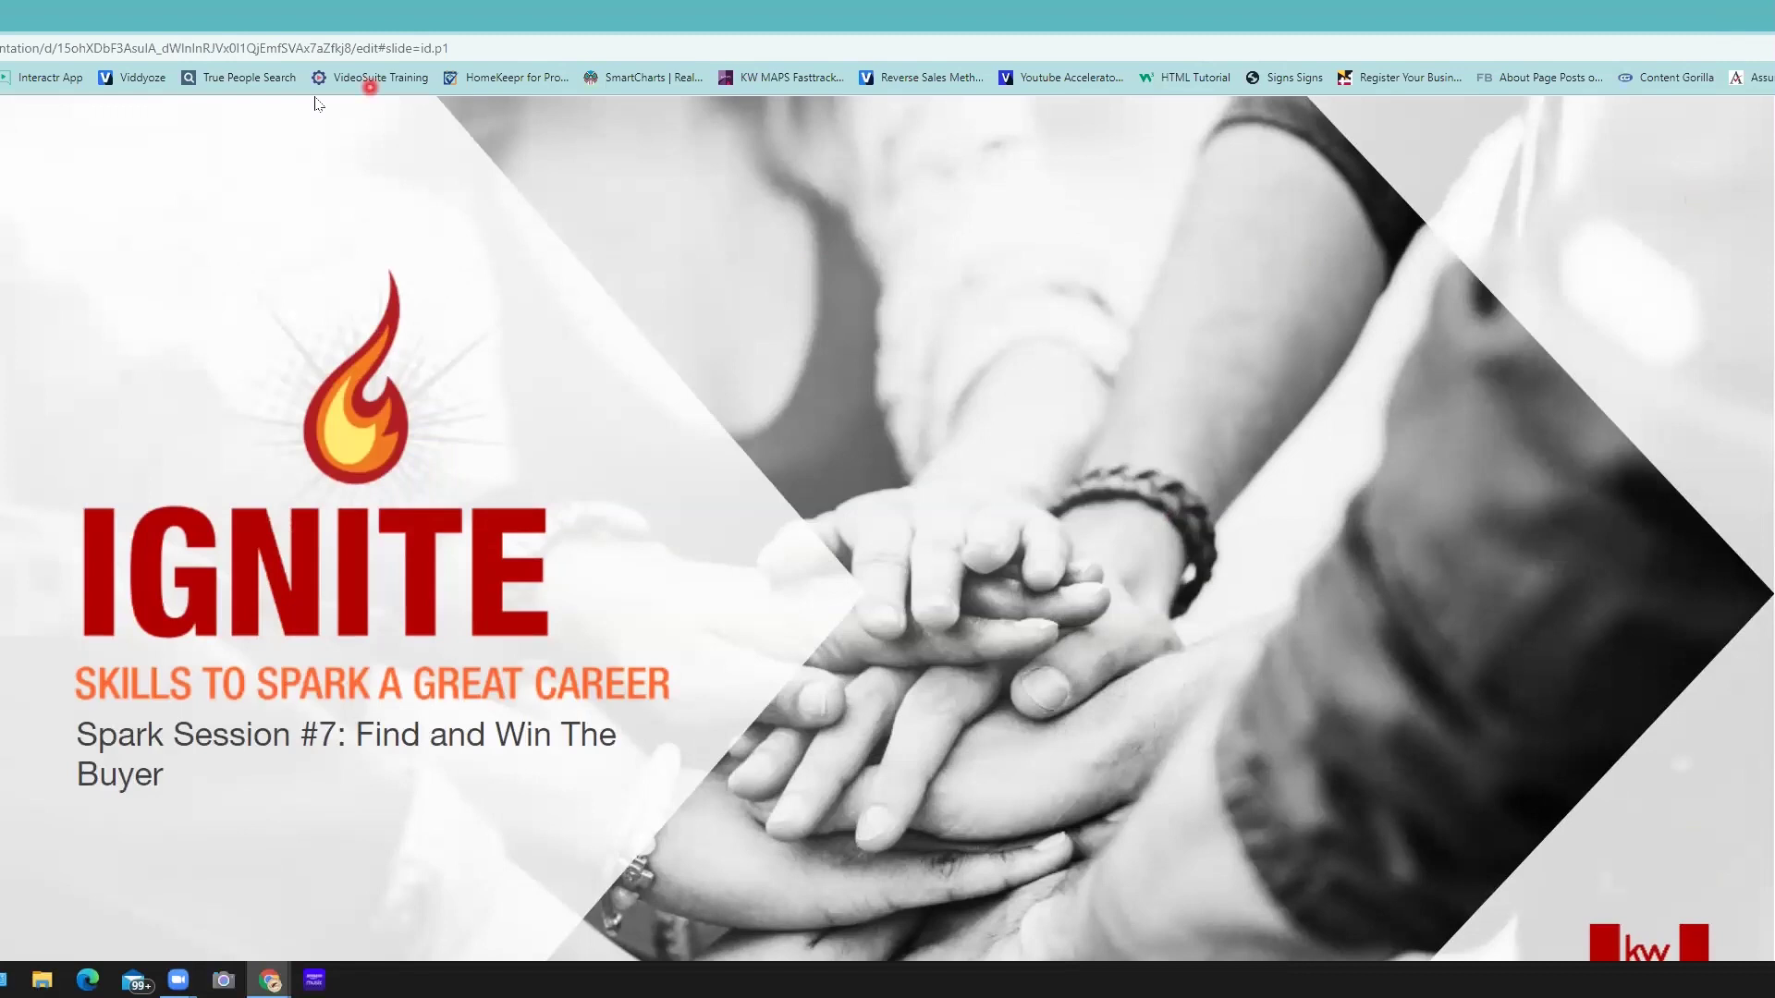
key("Escape")
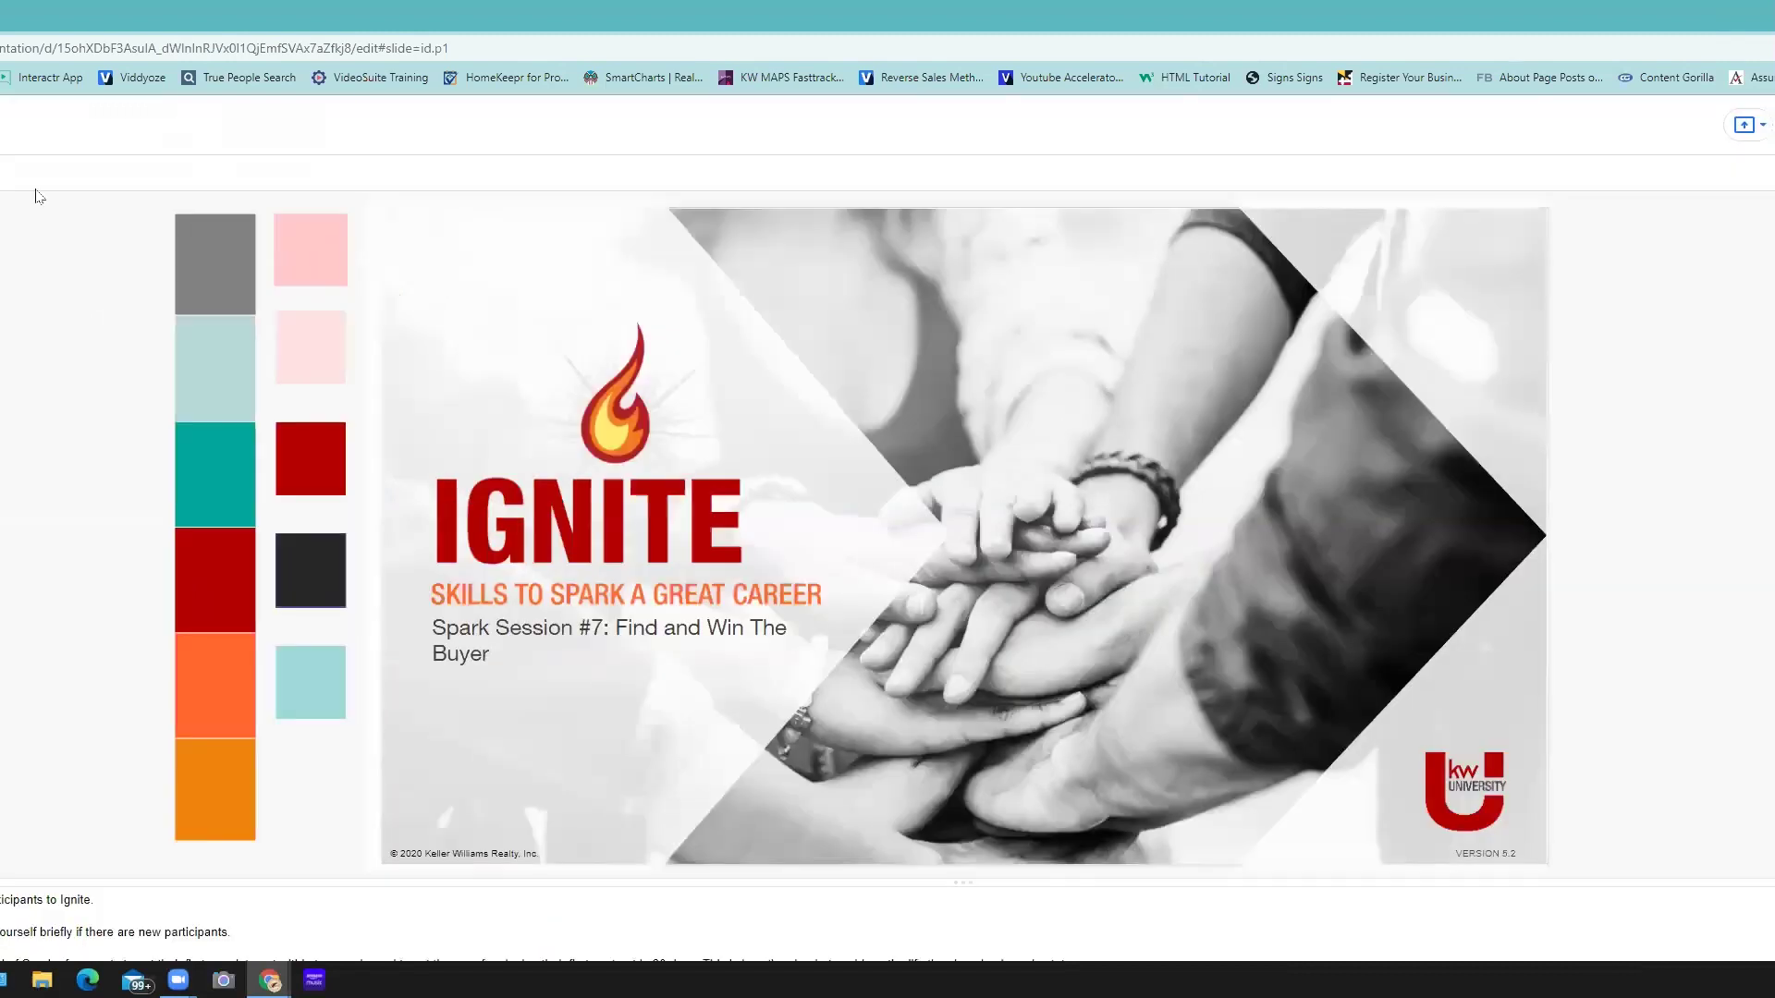
key("alt+Tab")
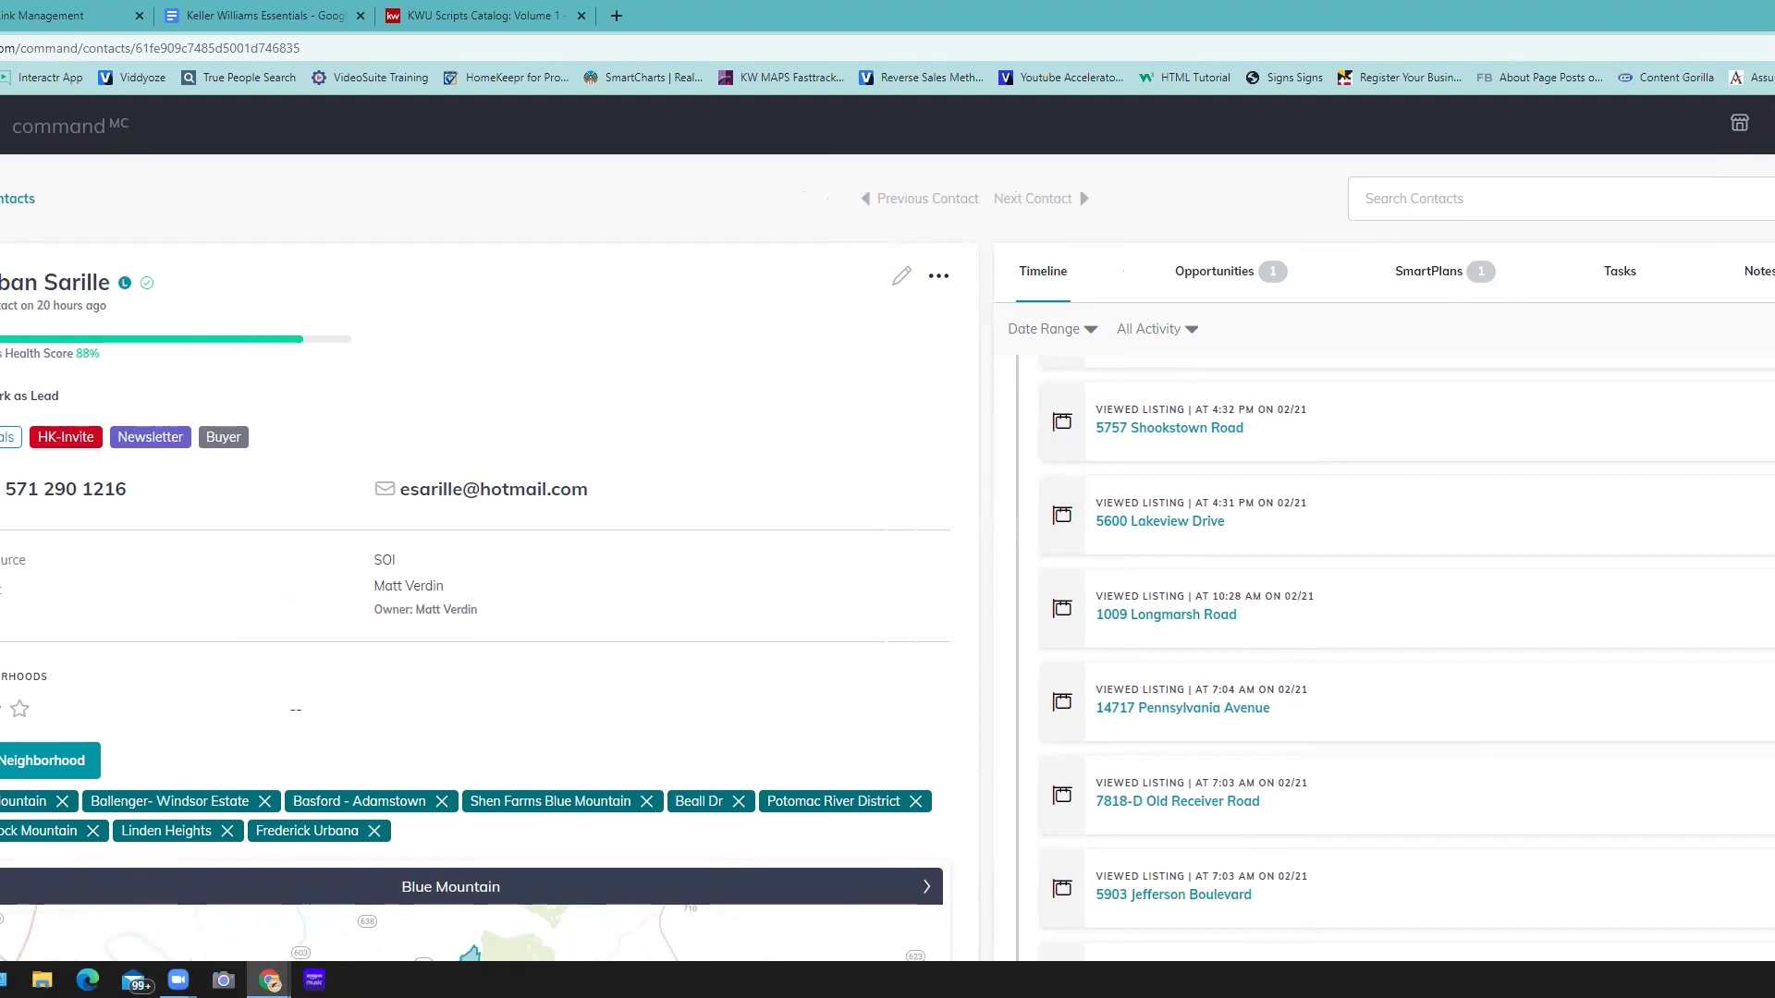
- Go to the consumer Site Pages list in KW Command
left_click(814, 507)
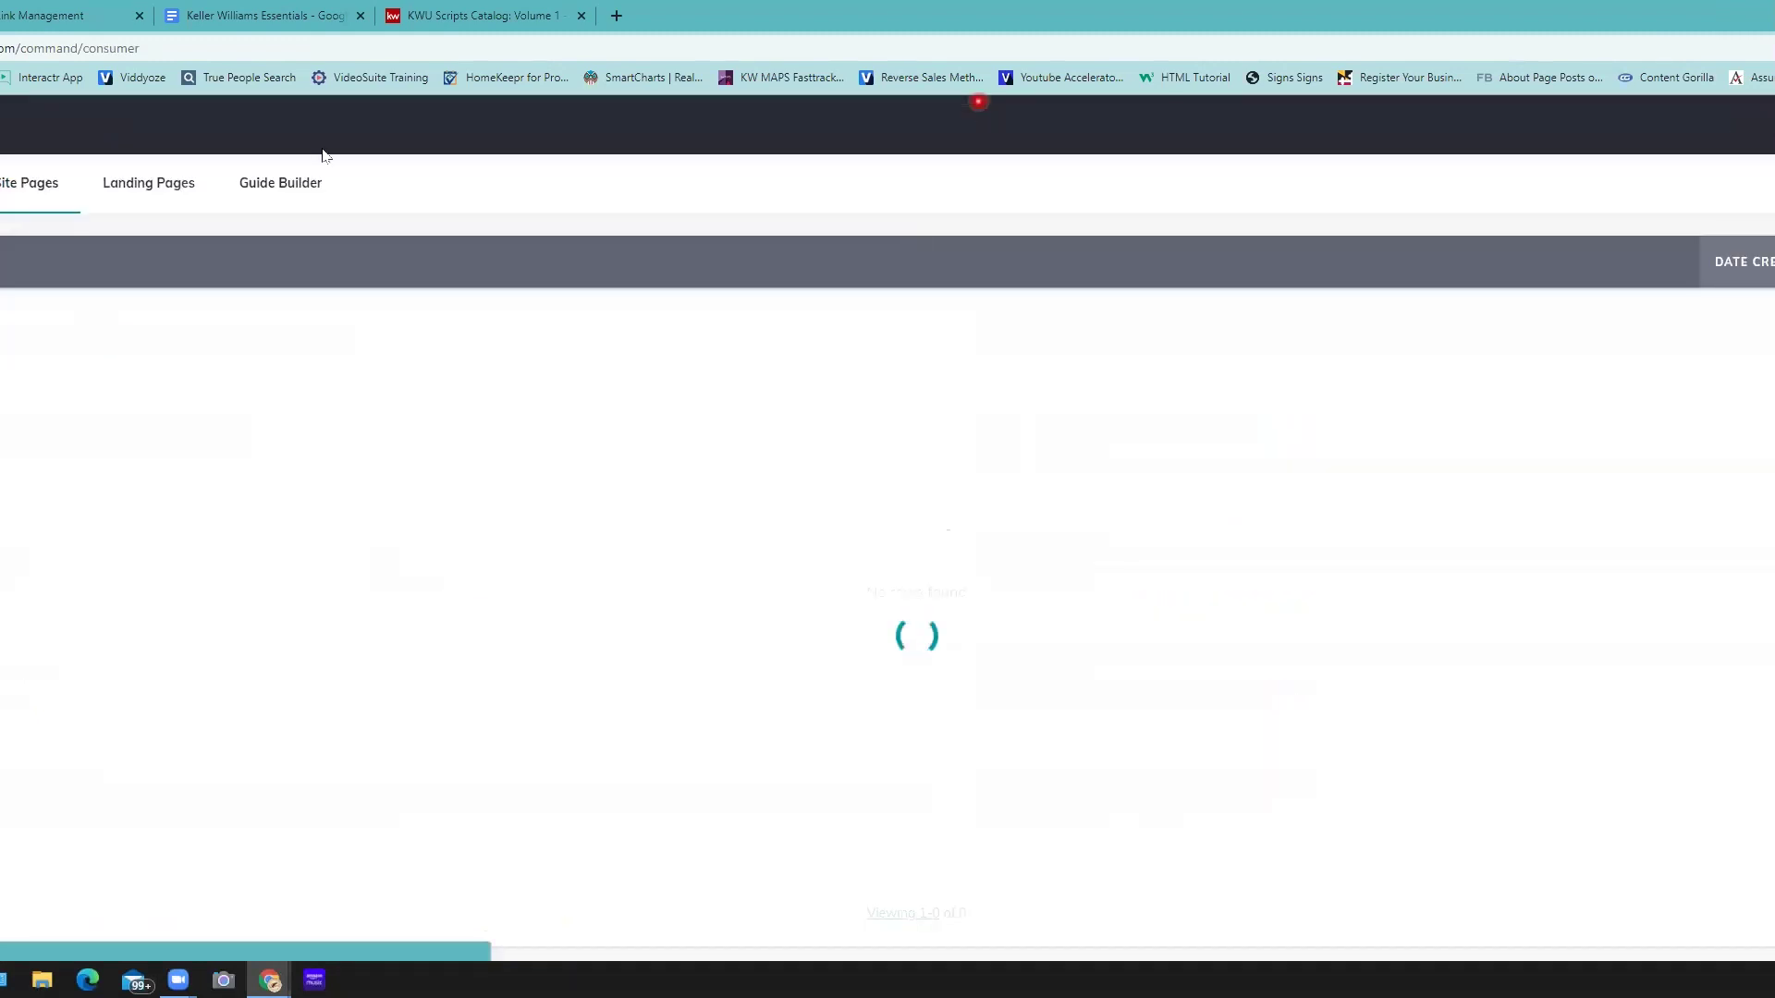
left_click(745, 285)
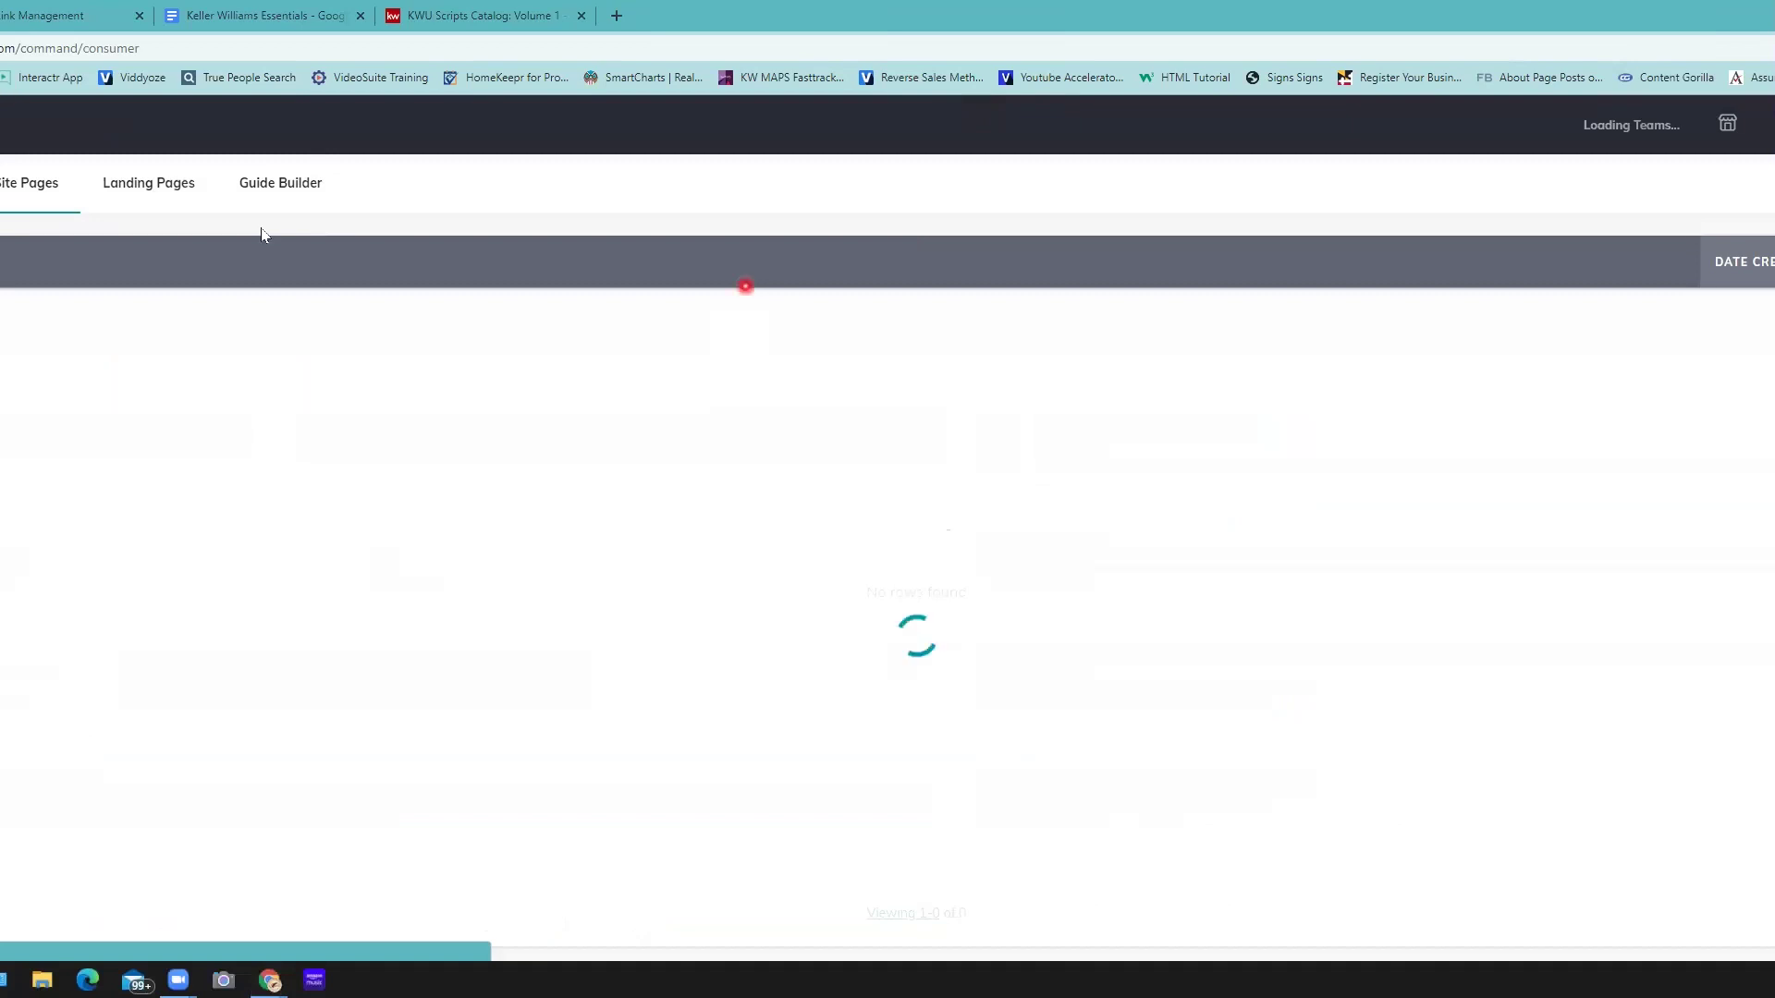
left_click(668, 297)
left_click(393, 376)
- Open Site & App Settings, landing on the Agent Site General section
left_click(1513, 309)
left_click(1705, 195)
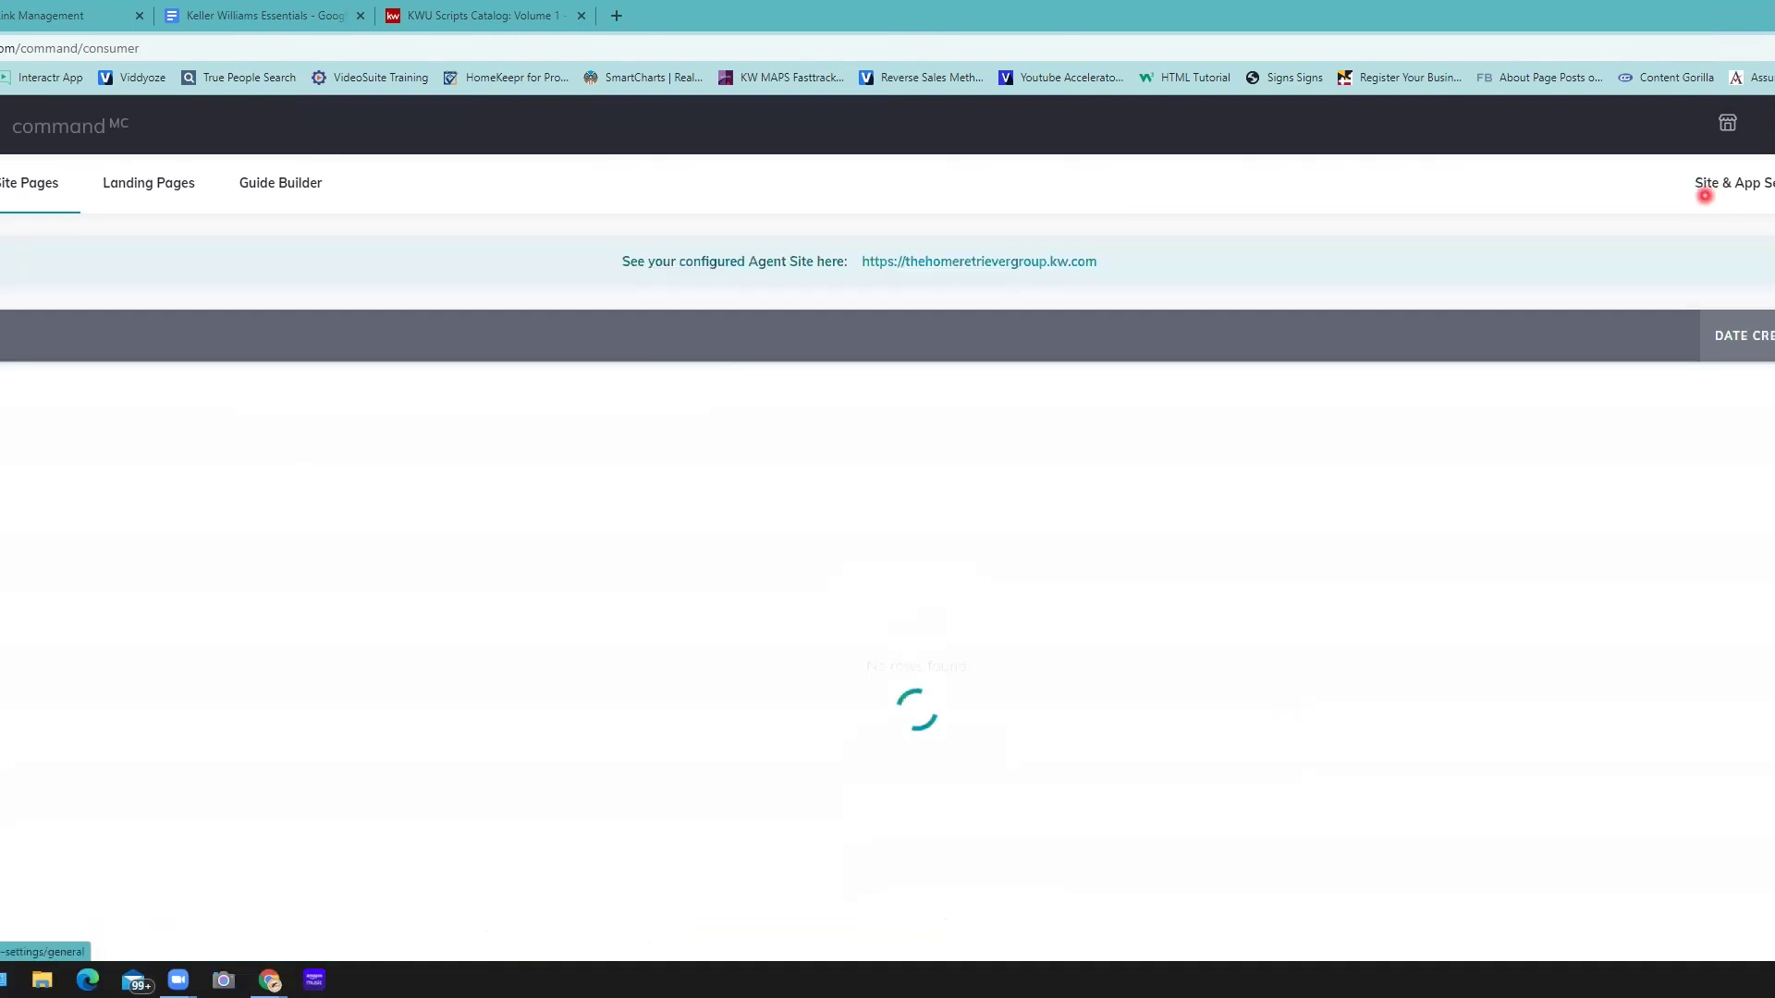
left_click(1721, 183)
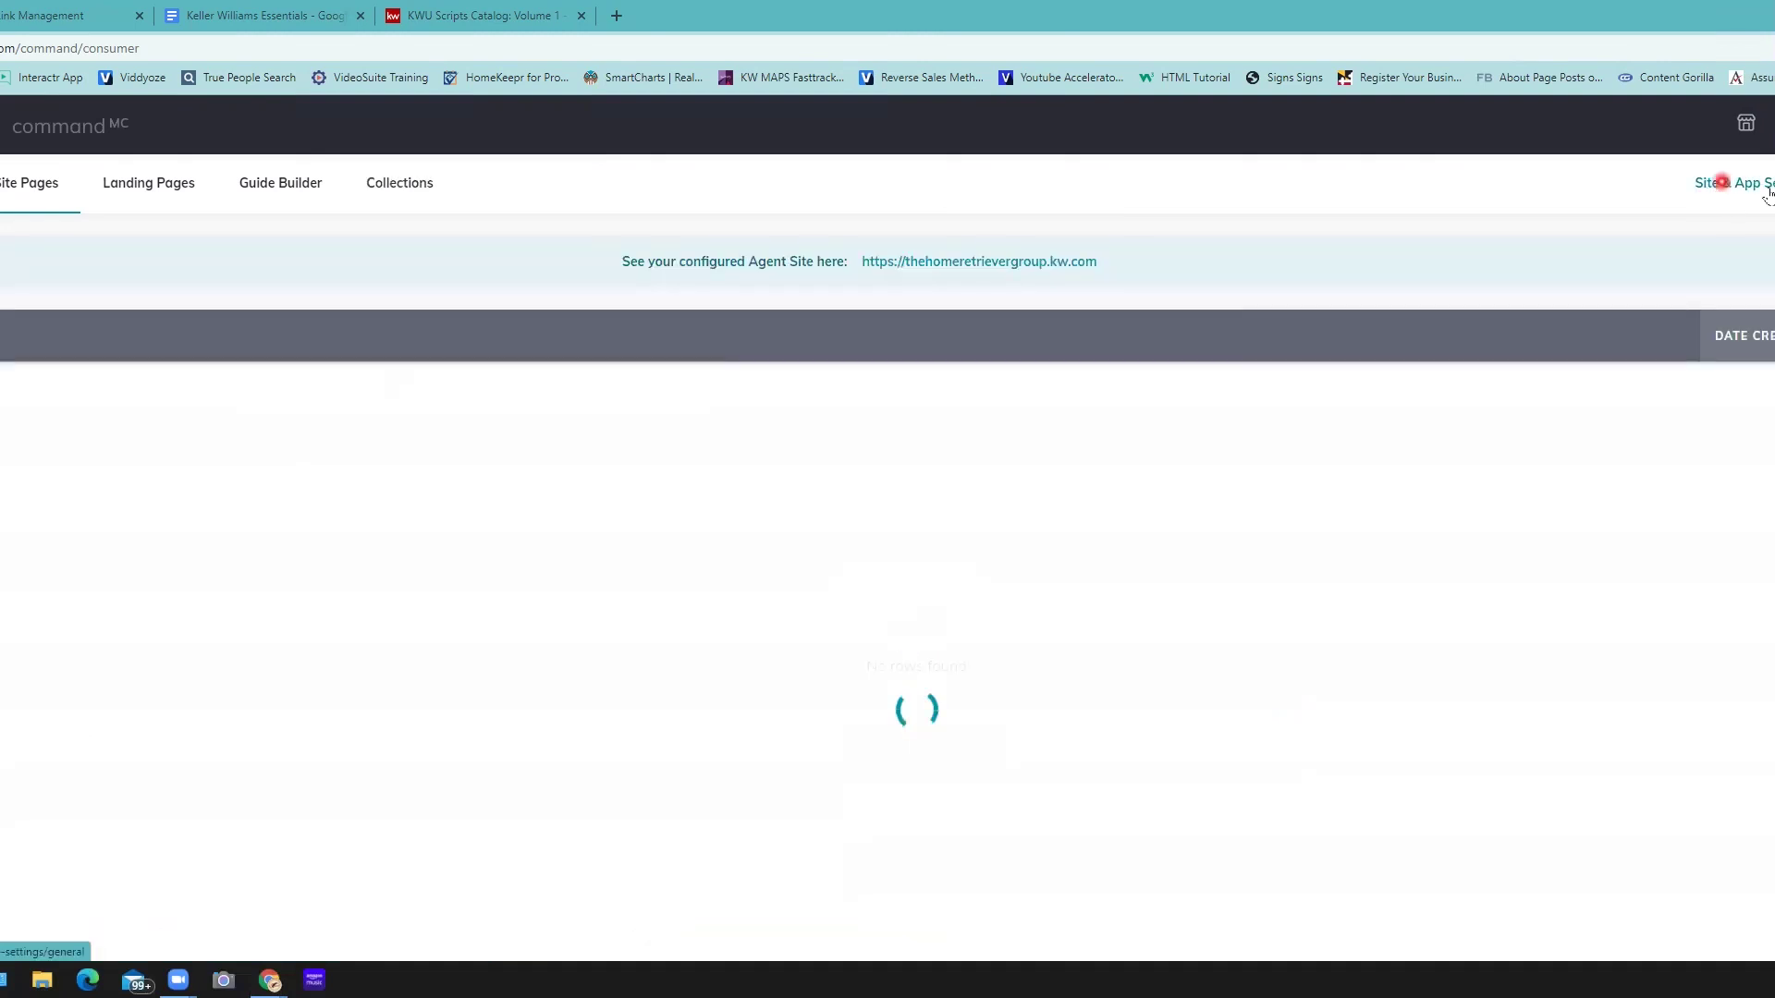
left_click(1761, 187)
left_click(1764, 185)
left_click(621, 434)
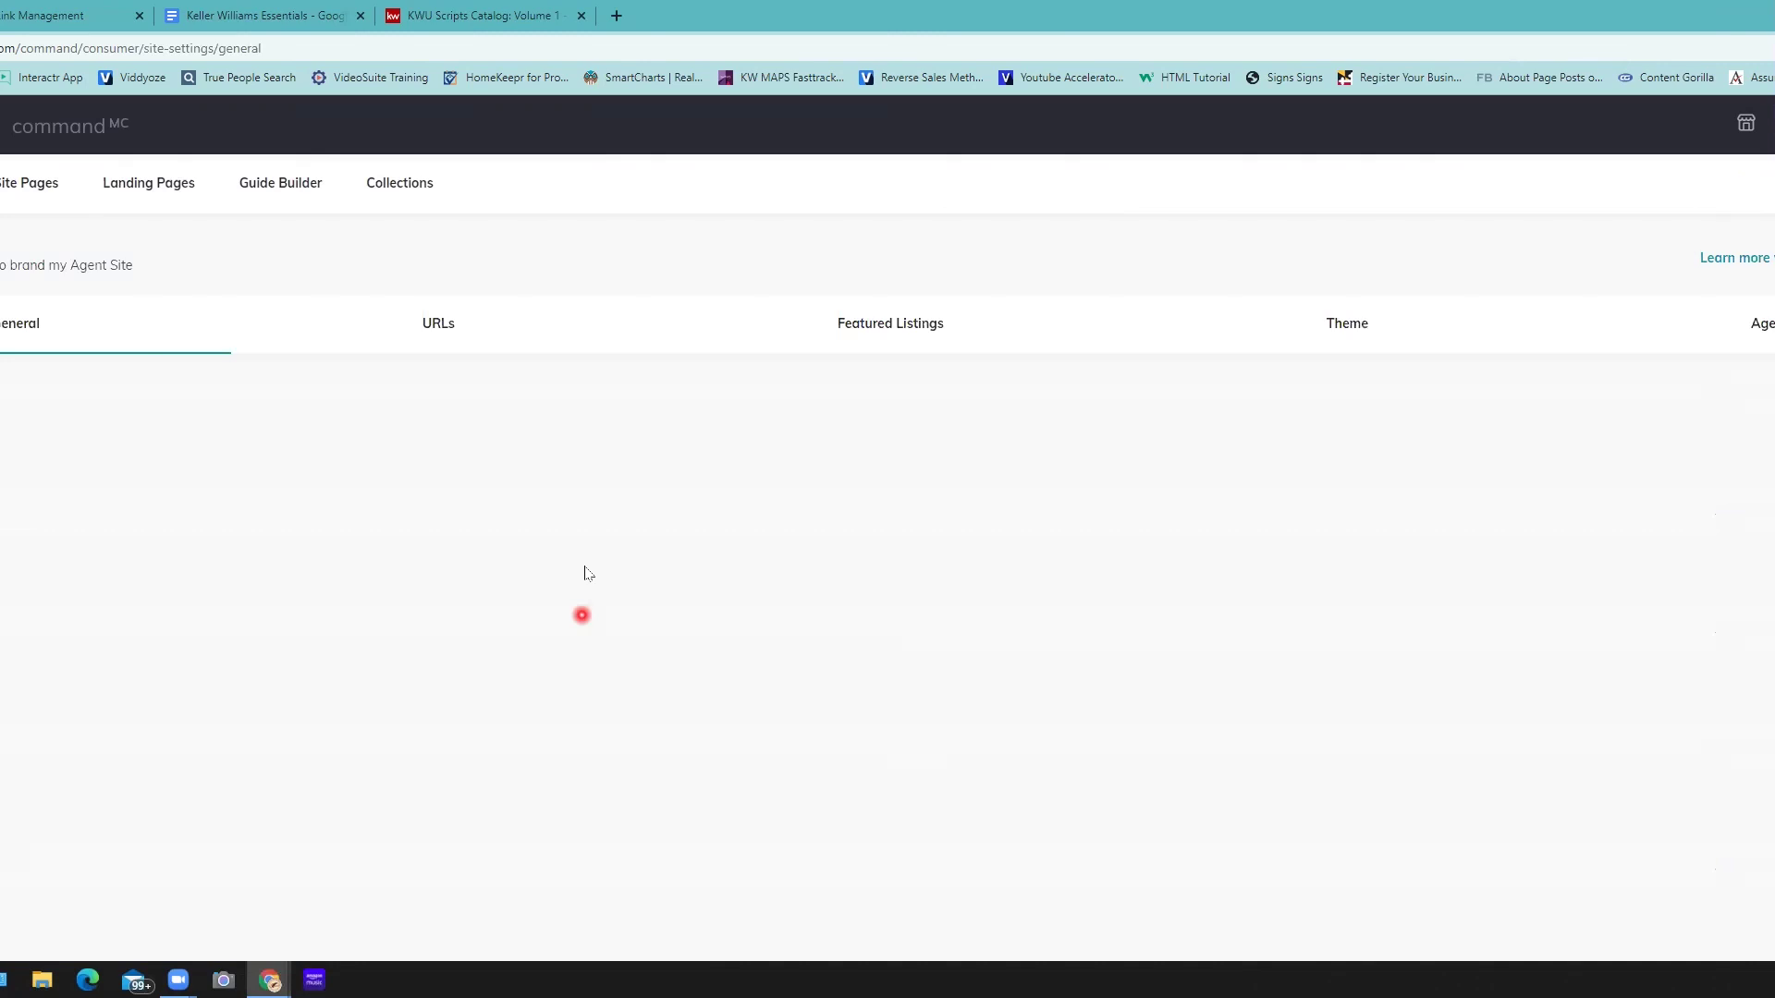
- Switch the Agent Site settings from General to the URLs section
left_click(343, 336)
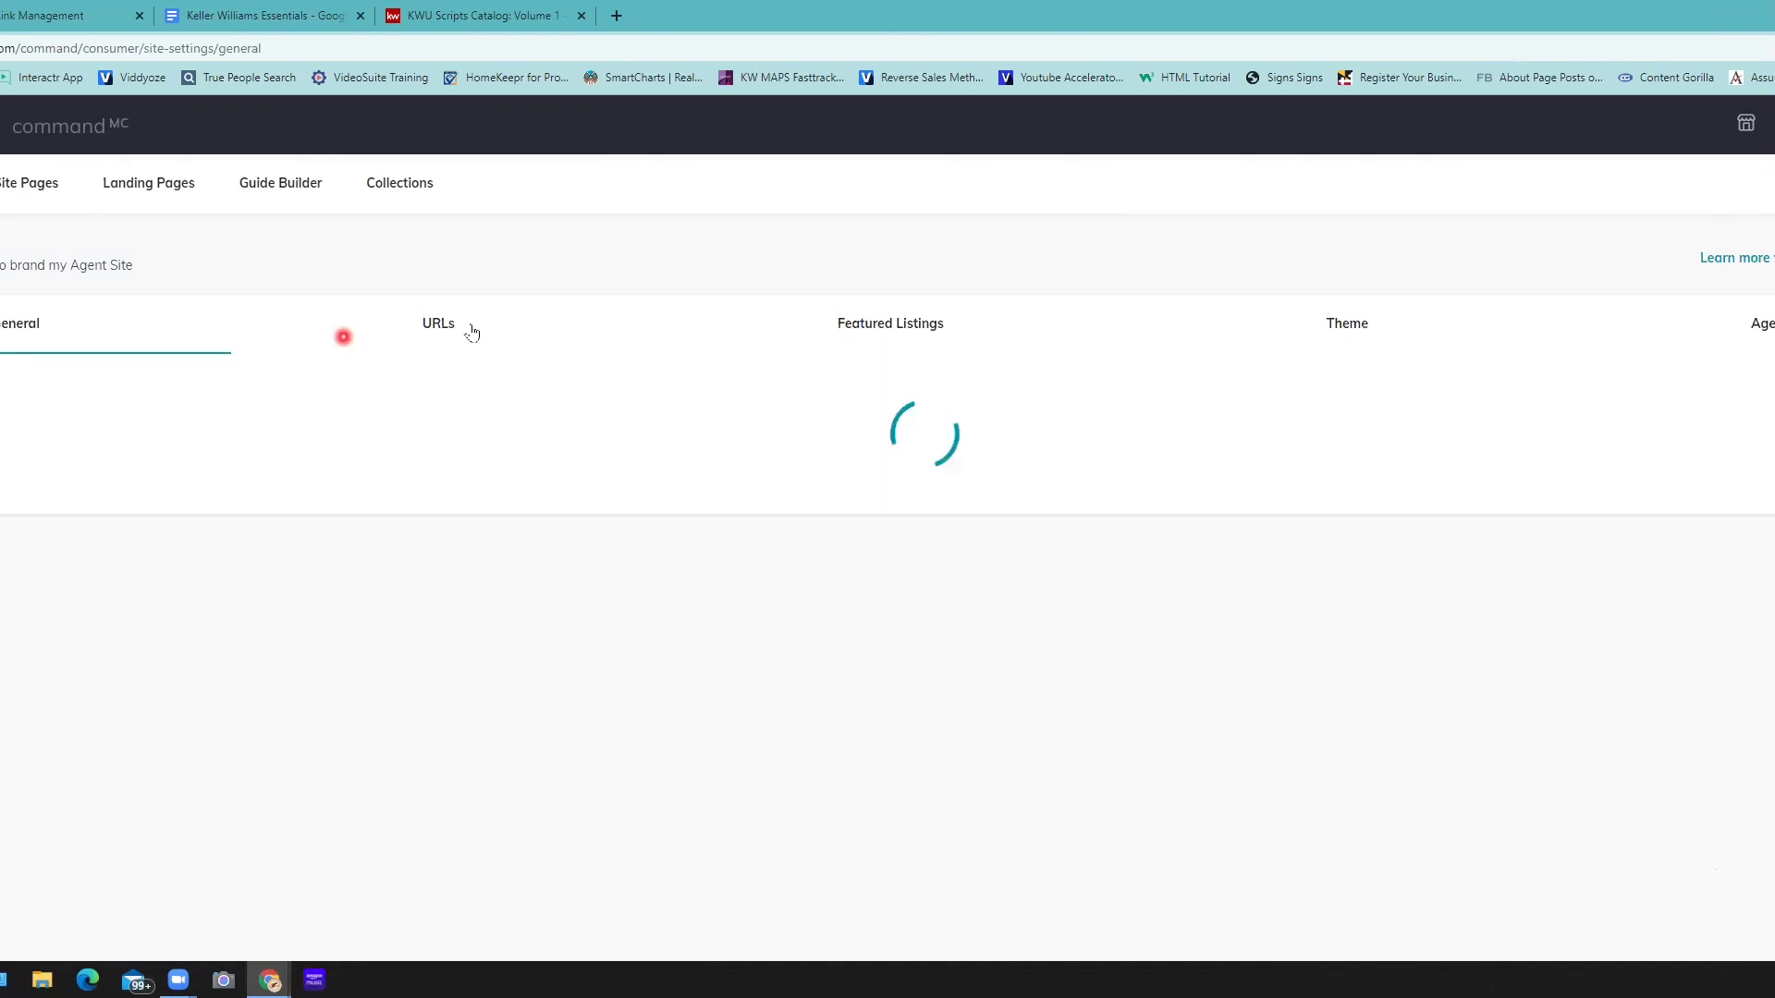
left_click(469, 312)
left_click(427, 340)
left_click(433, 325)
left_click(546, 665)
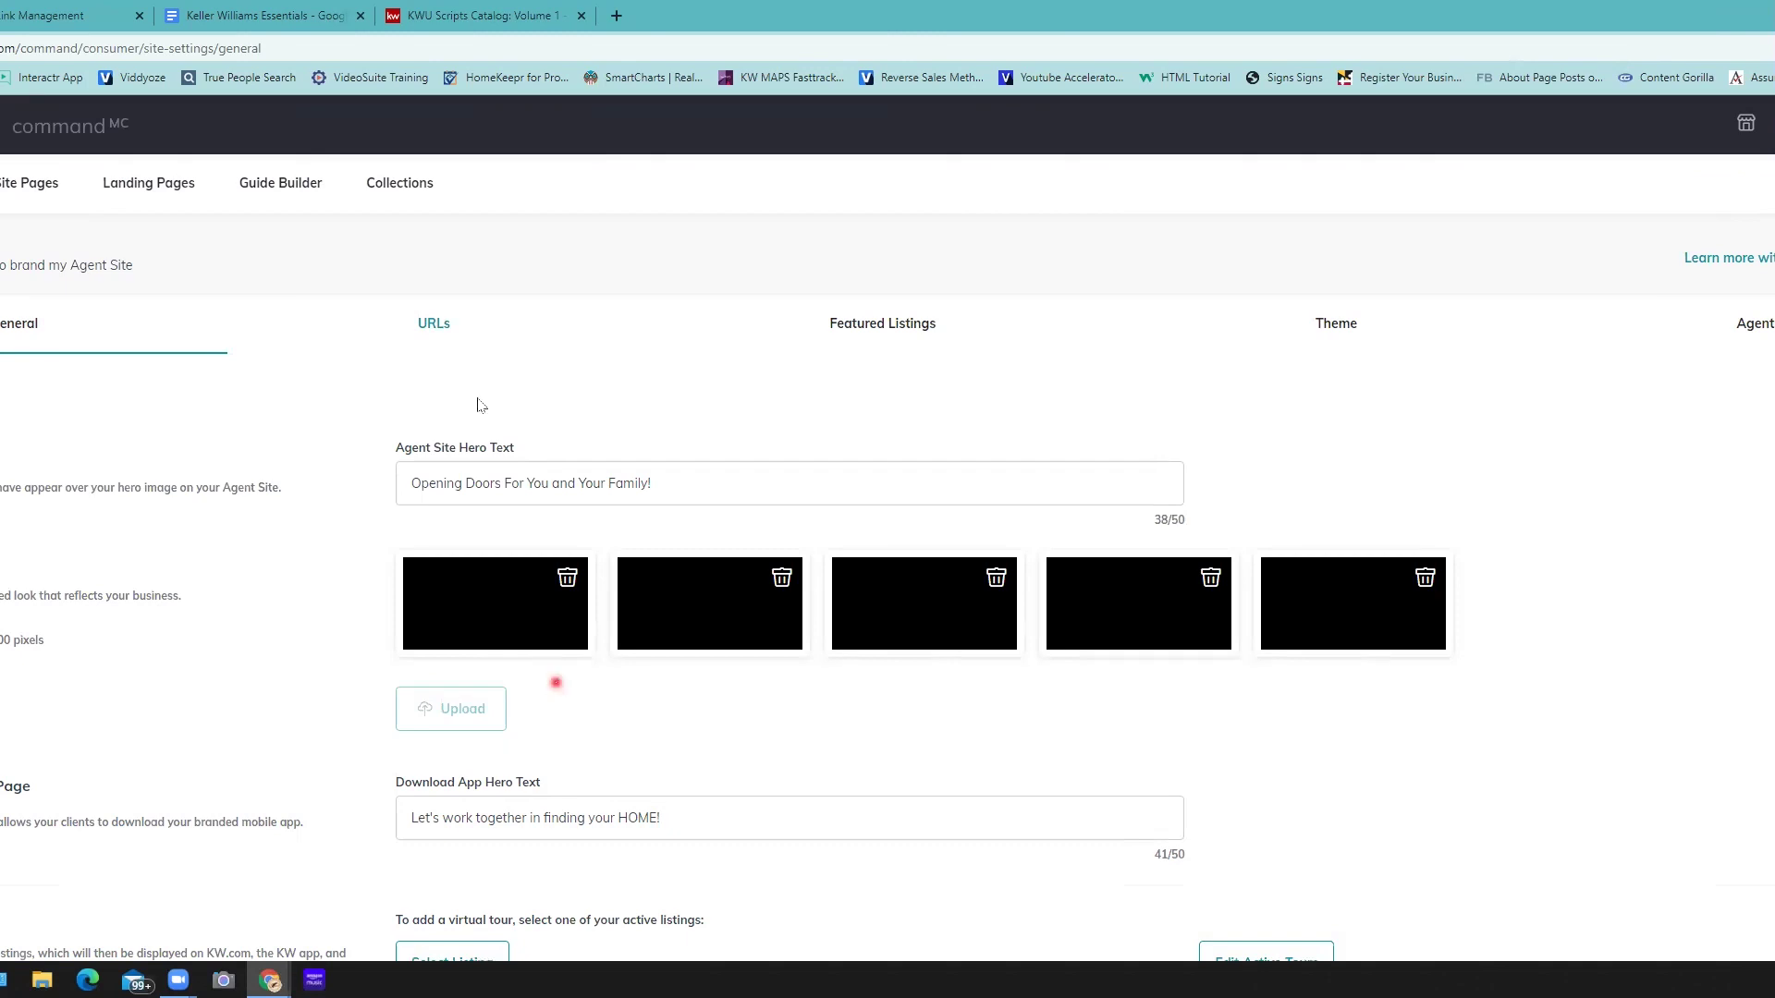
left_click(443, 326)
left_click(428, 330)
left_click(427, 327)
left_click(532, 339)
left_click(133, 372)
left_click(199, 359)
left_click(414, 340)
left_click(371, 553)
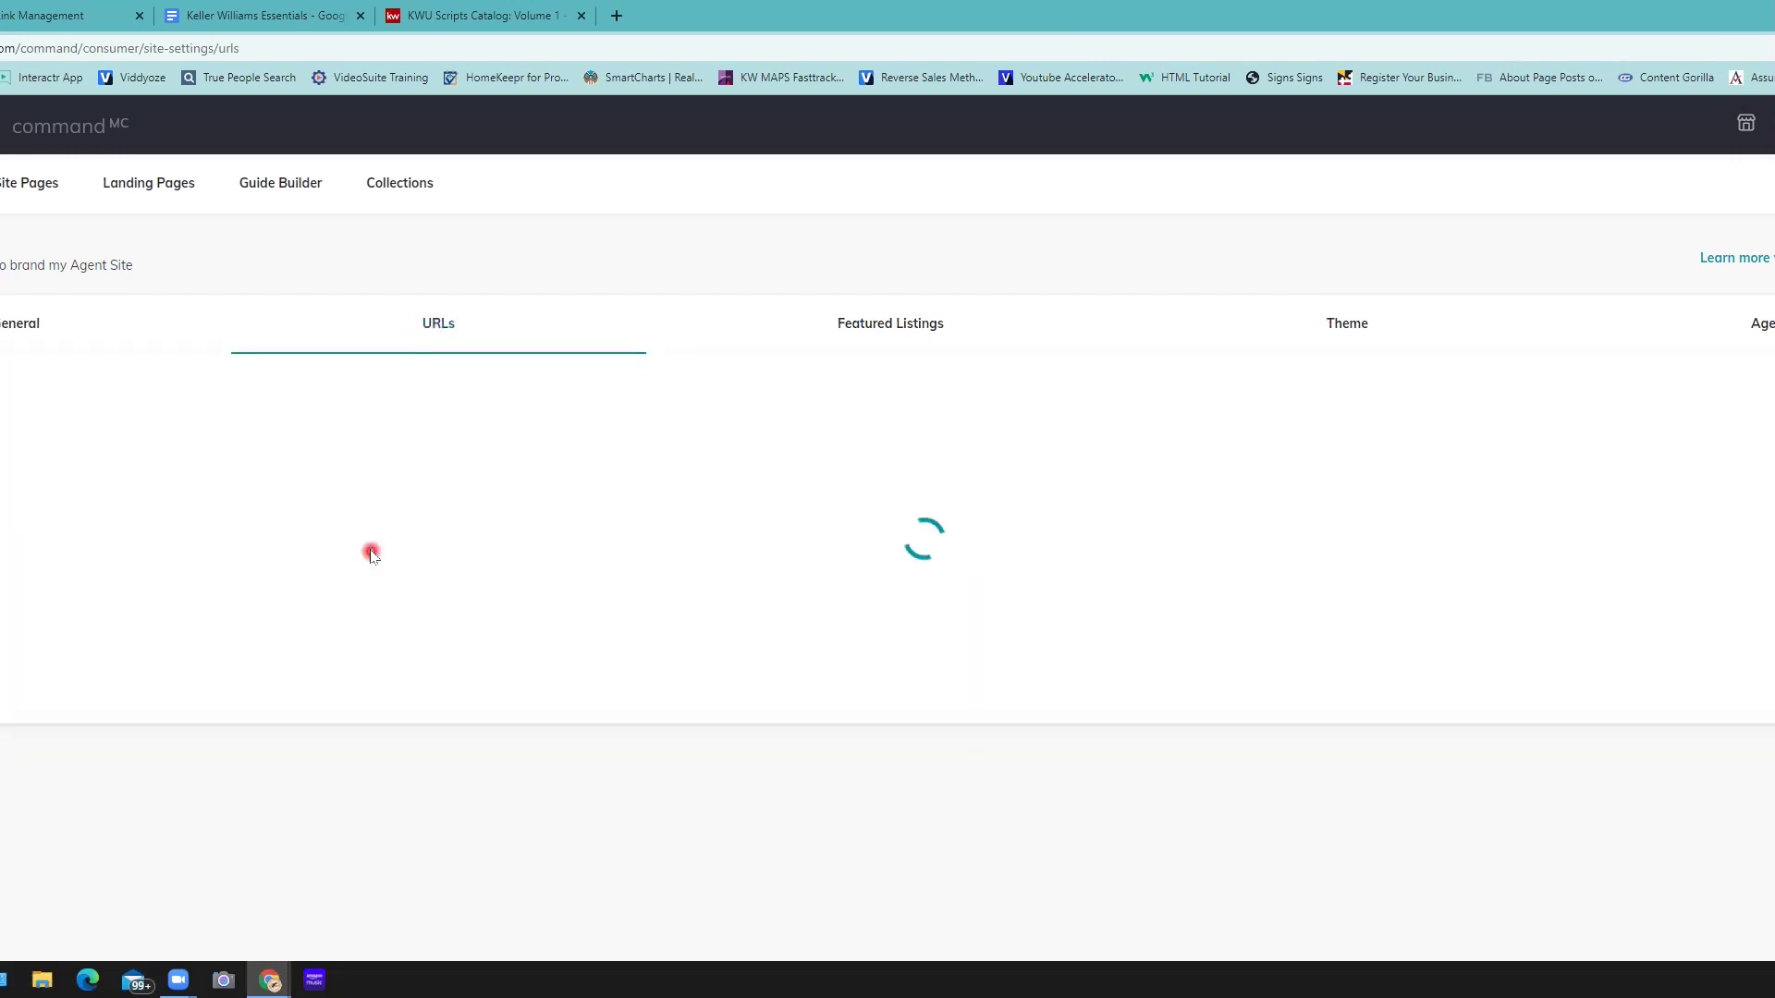
- Copy the agent app URL from the URLs settings, then go to the All Contacts list
left_click(447, 511)
left_click_drag(484, 494, 589, 532)
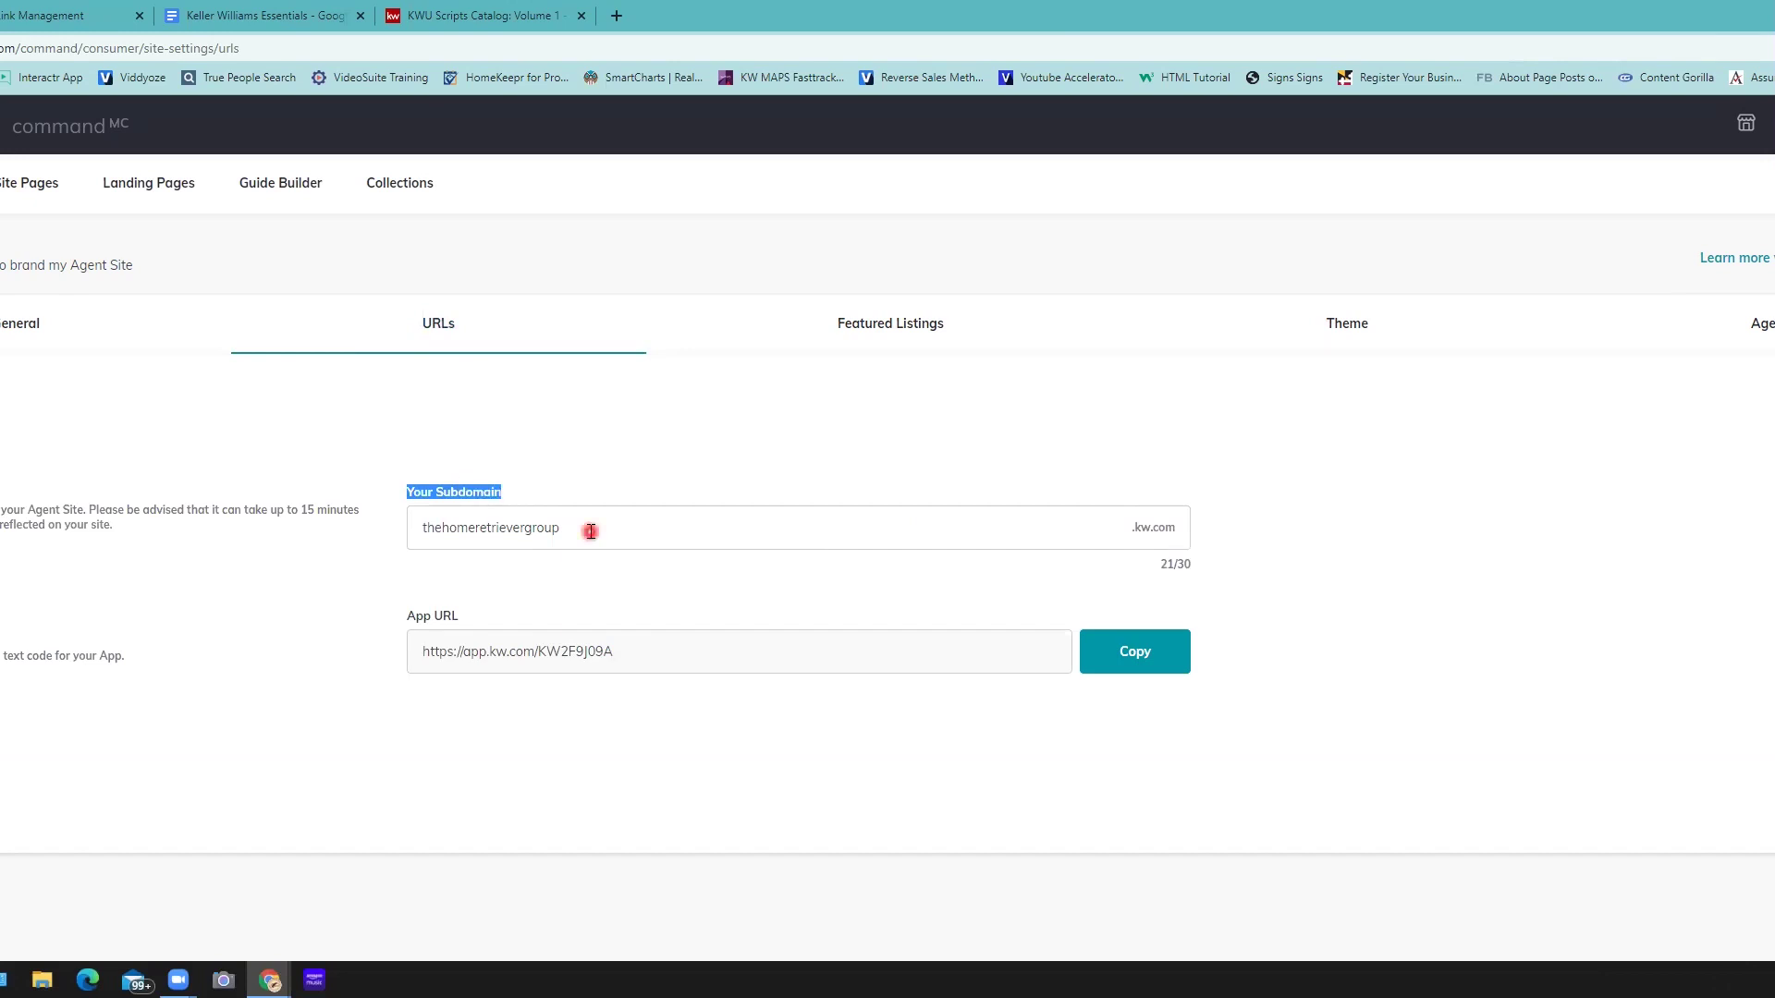
double_click(447, 534)
left_click(665, 654)
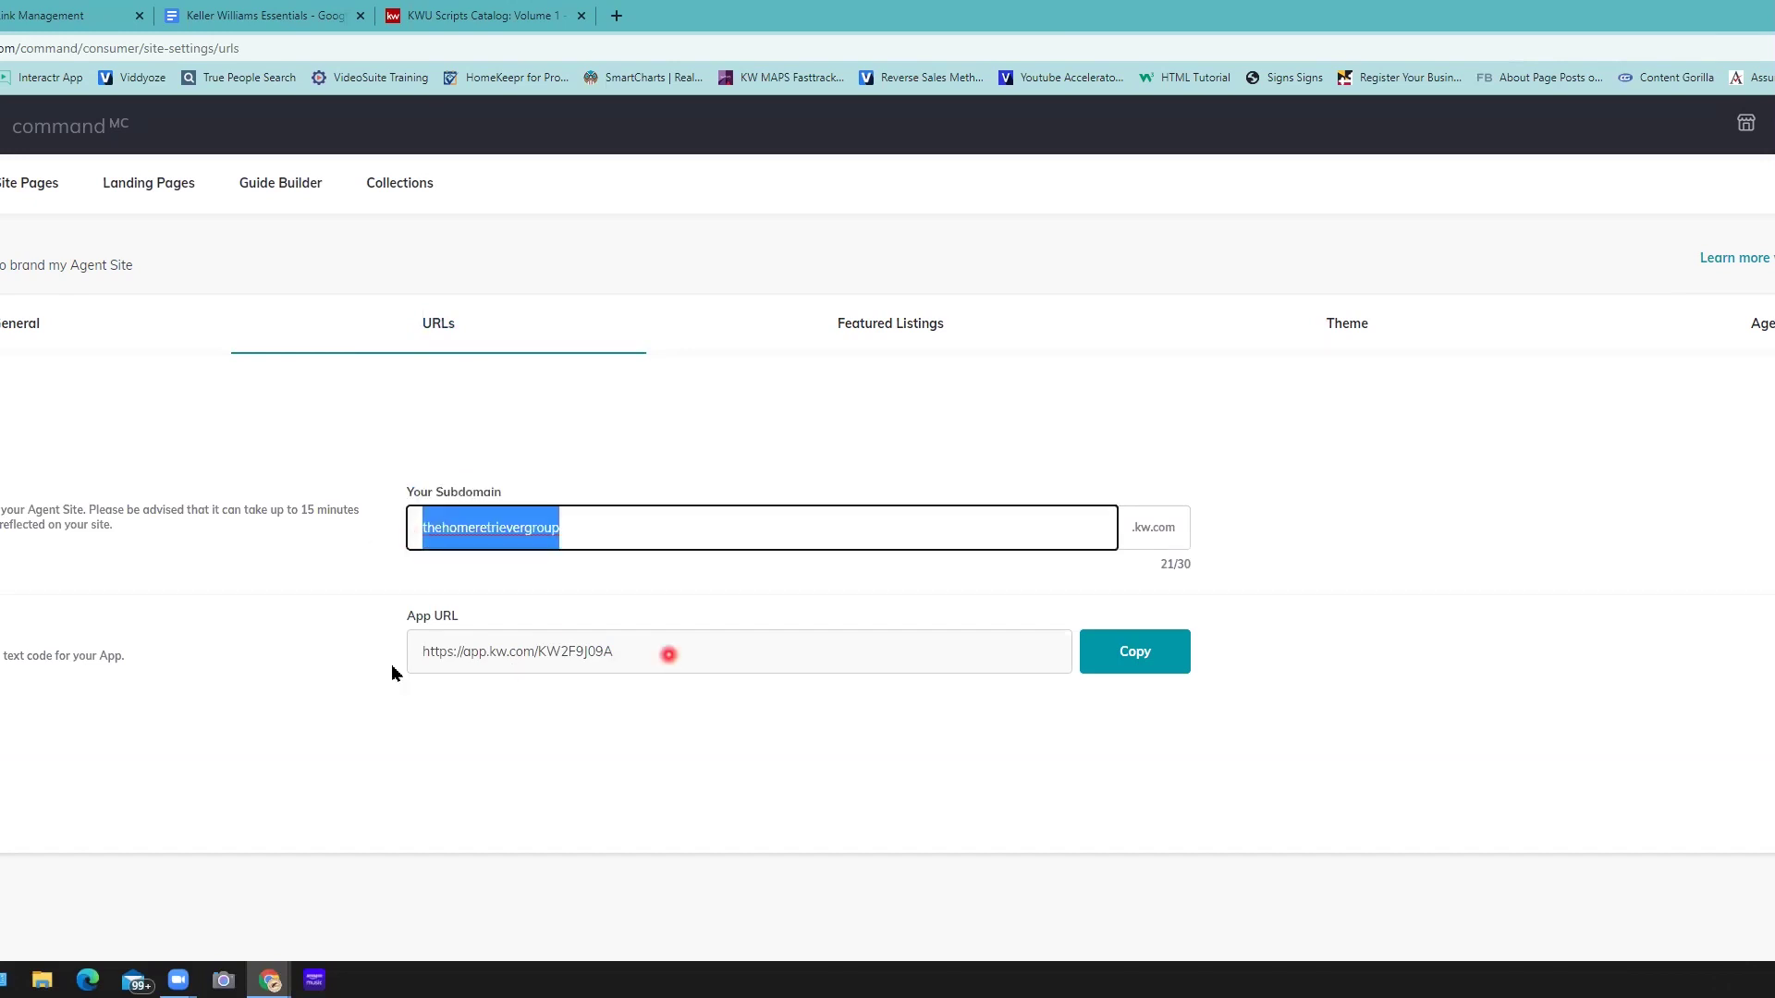
left_click_drag(391, 664, 424, 663)
left_click_drag(310, 730, 502, 772)
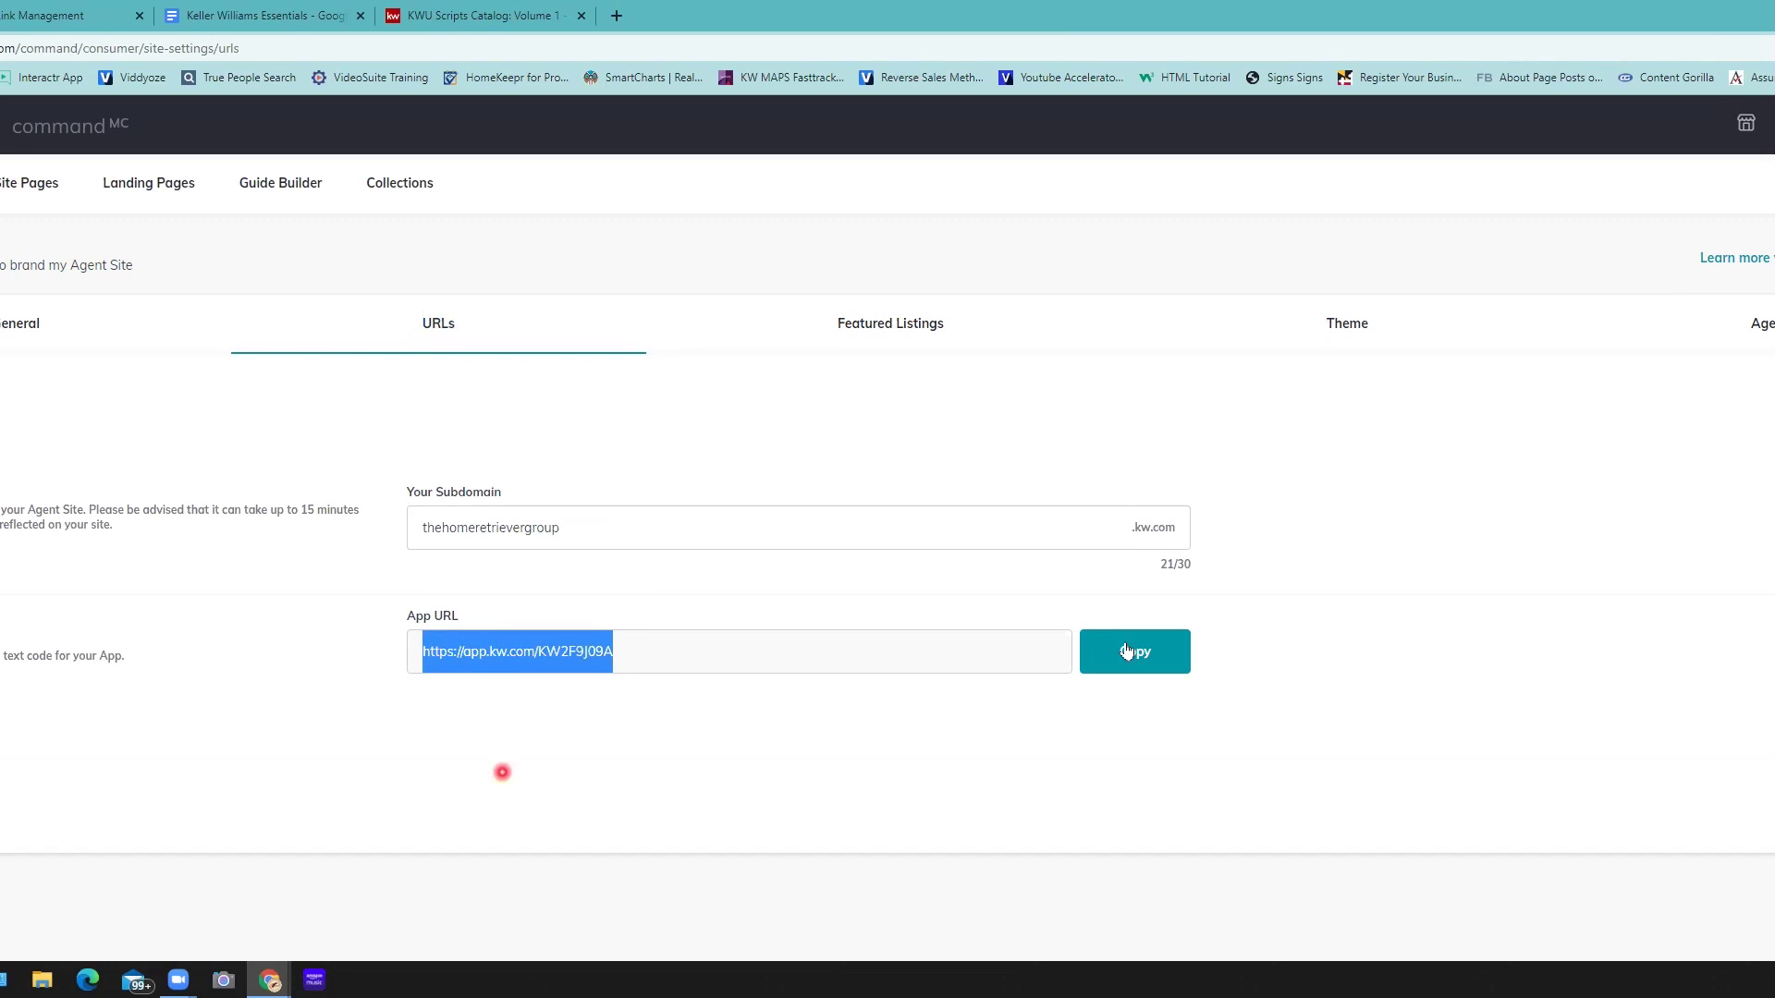
left_click(1126, 652)
left_click(111, 285)
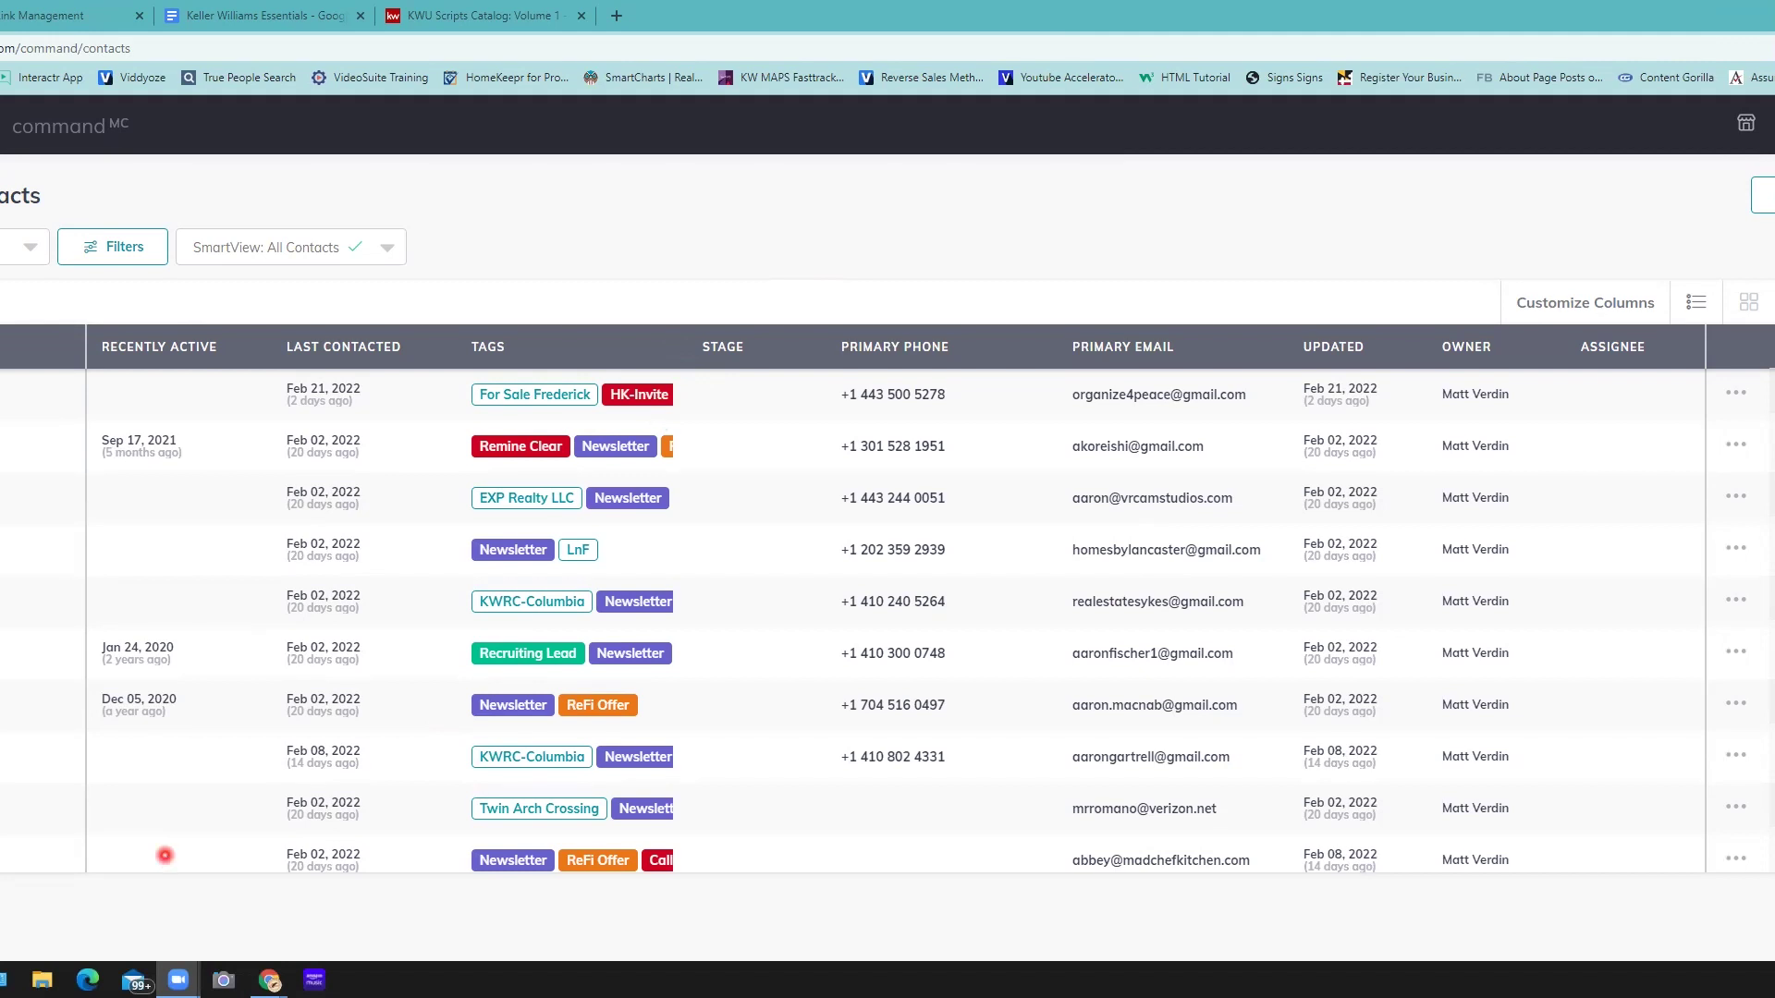
mouse_move(269, 978)
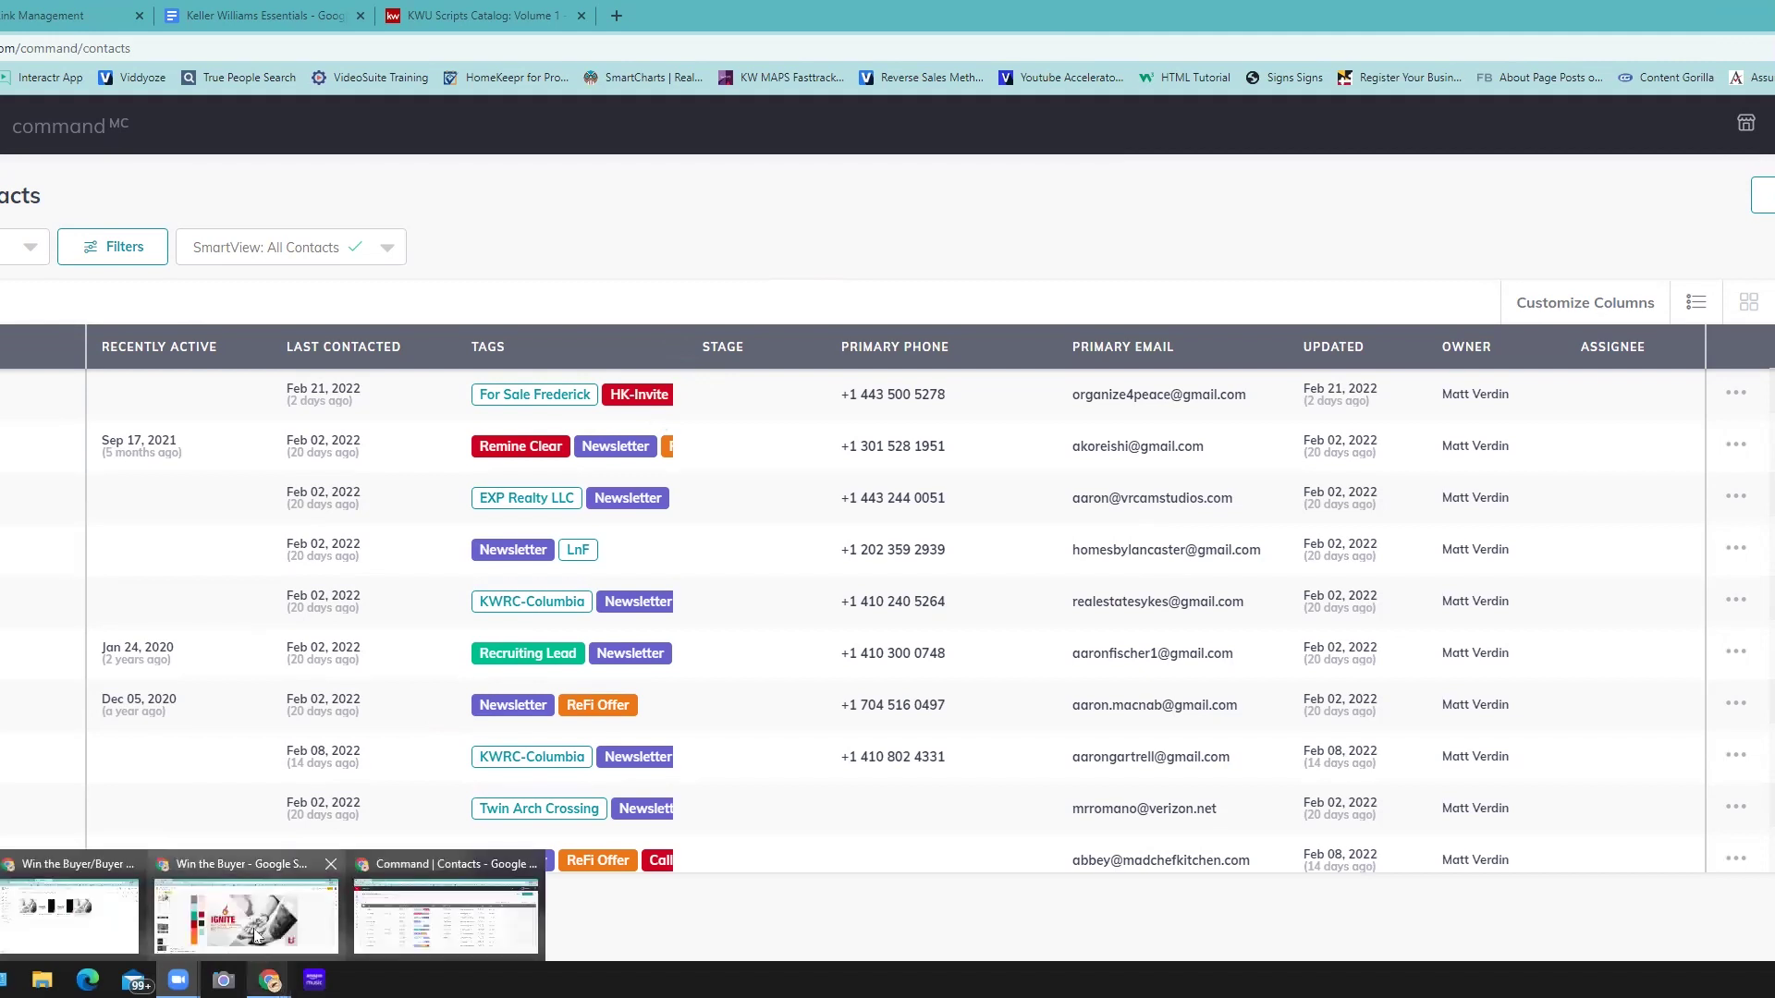
- Present the training deck up to the 'Practice: Add Yourself to a SmartPlan' slide, then exit
left_click(256, 936)
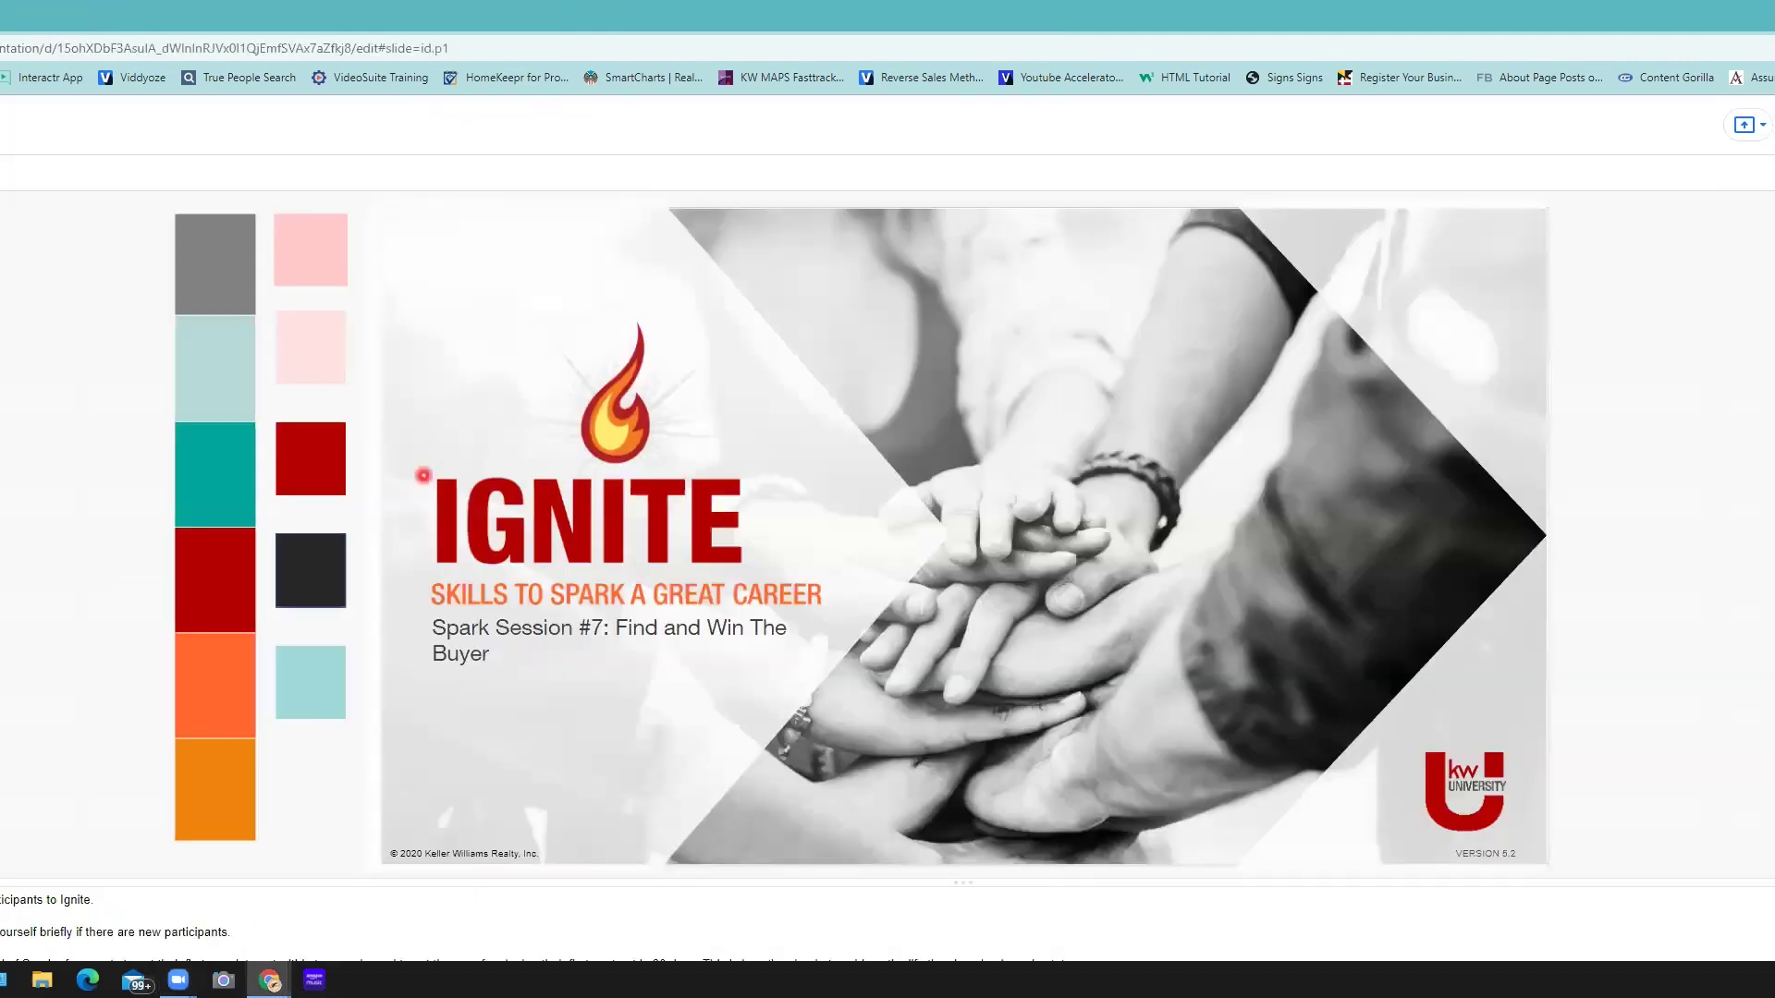
key("ctrl+F5")
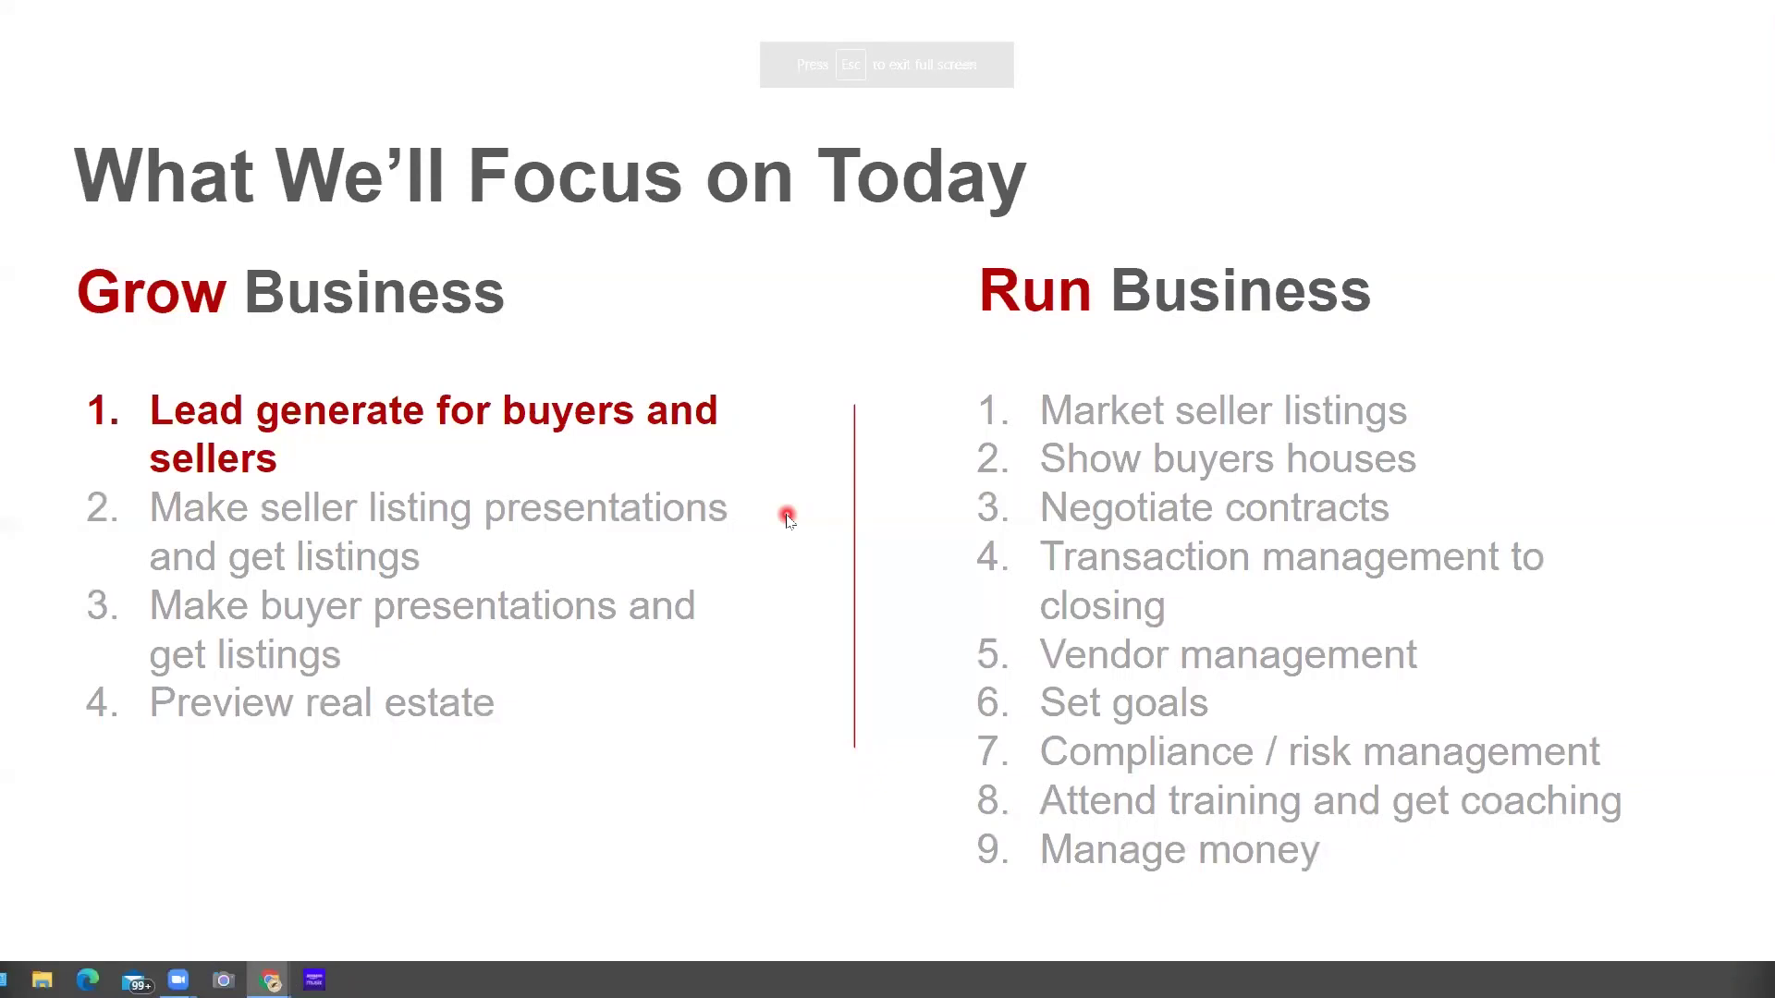
key("Right")
key("Right")
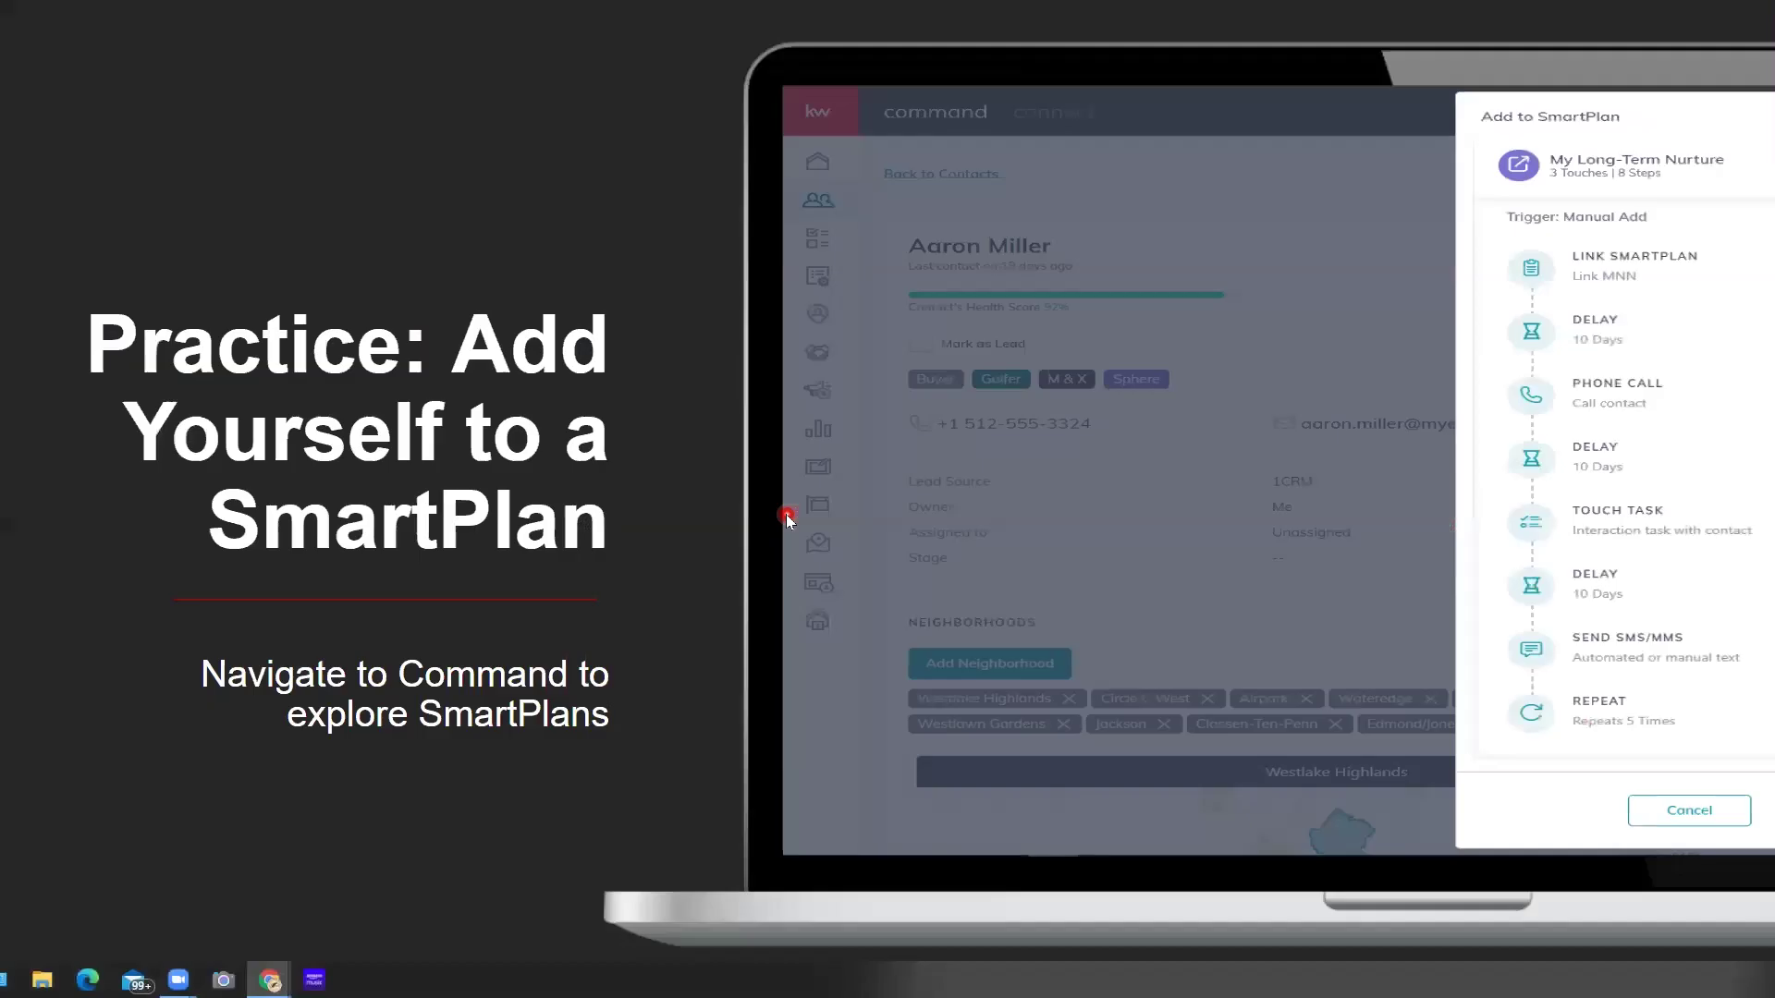
key("Right")
key("Right")
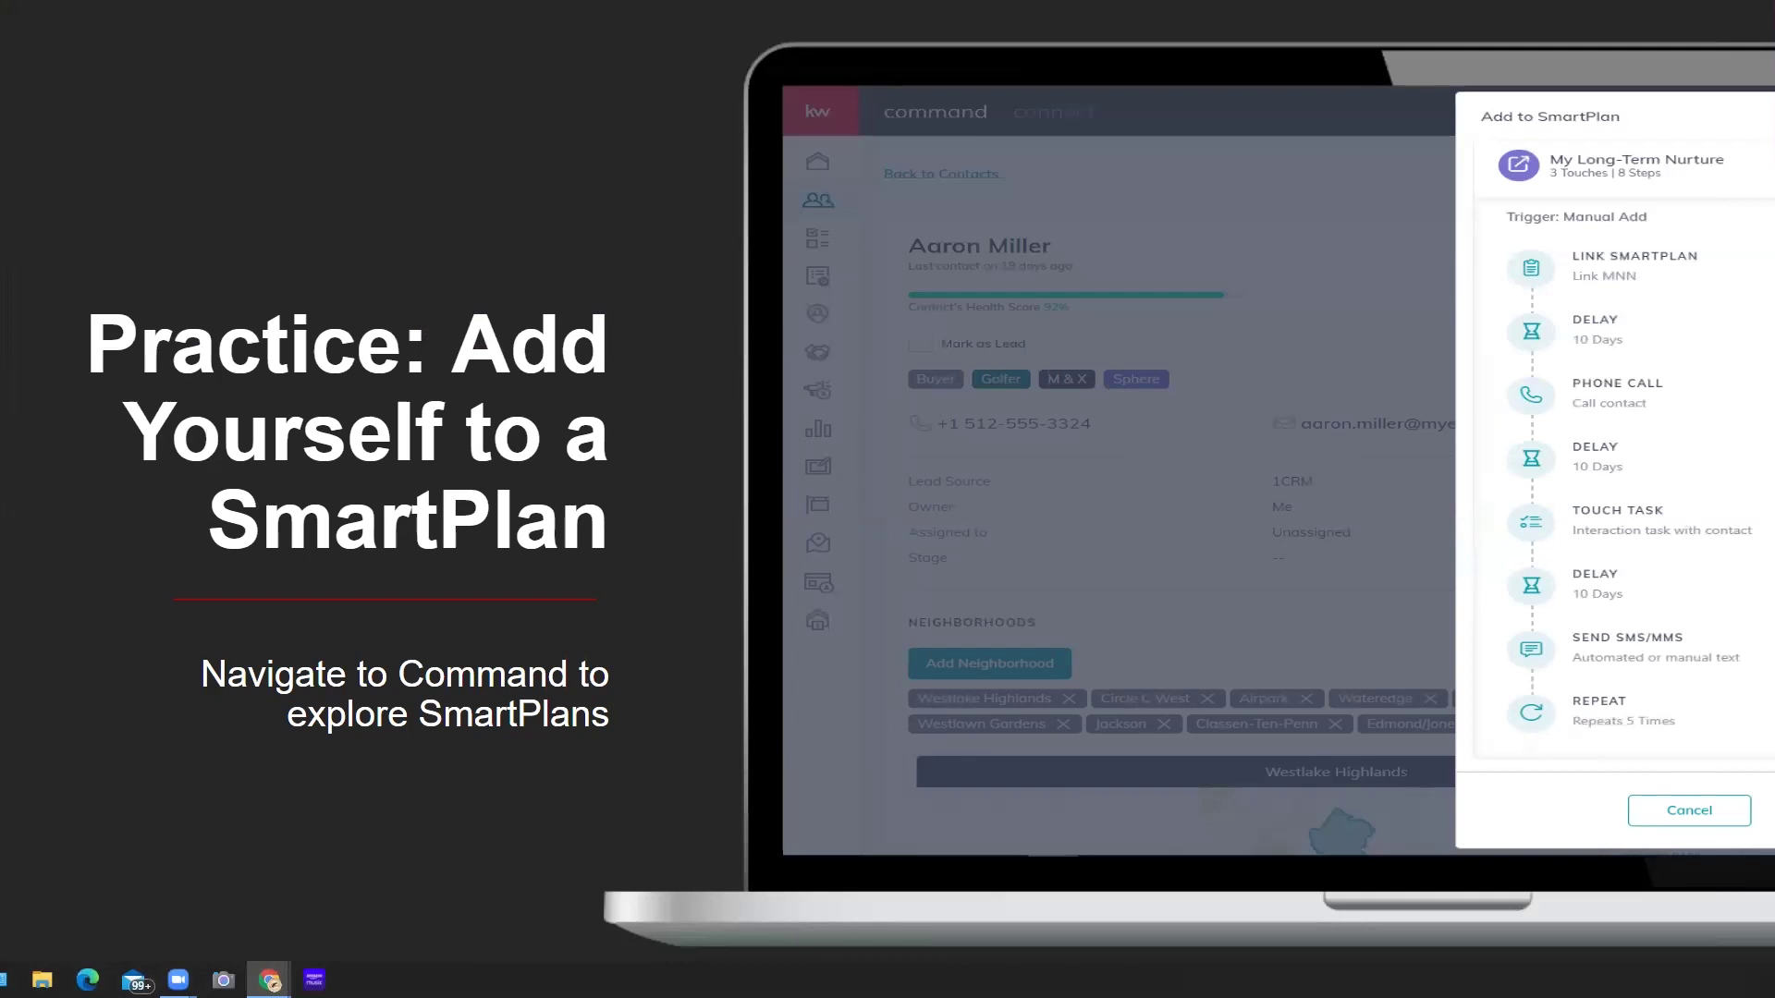
key("F11")
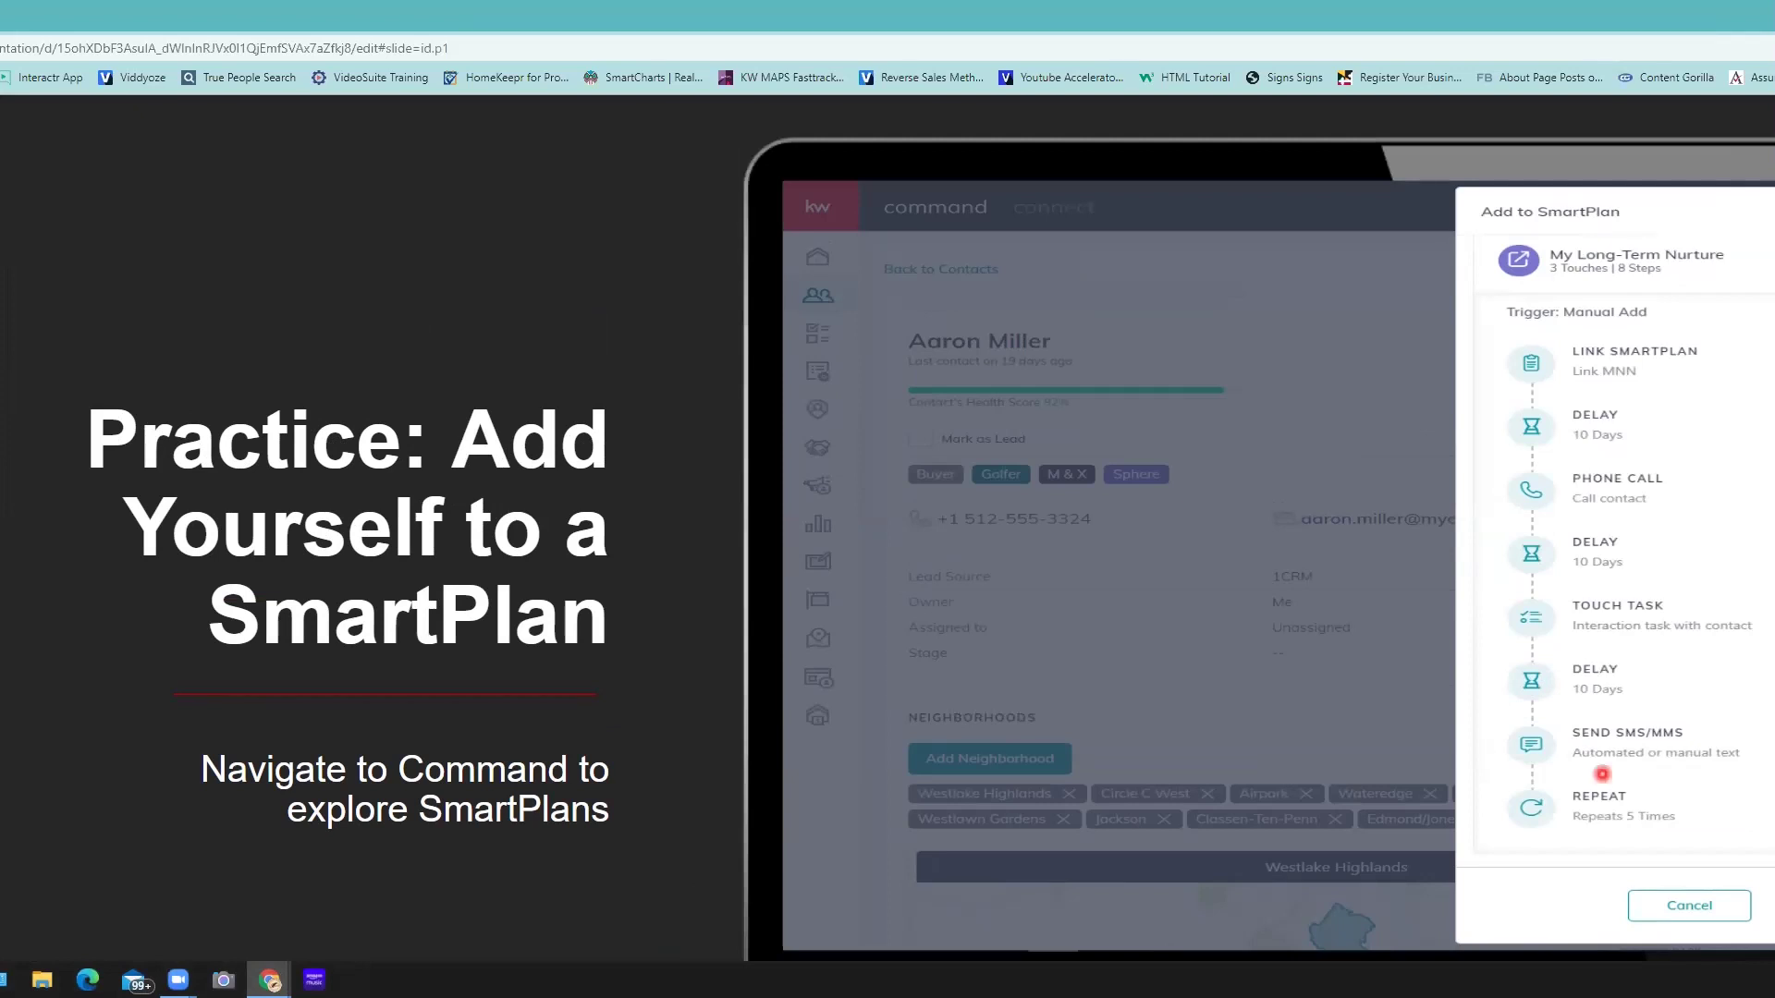
key("Escape")
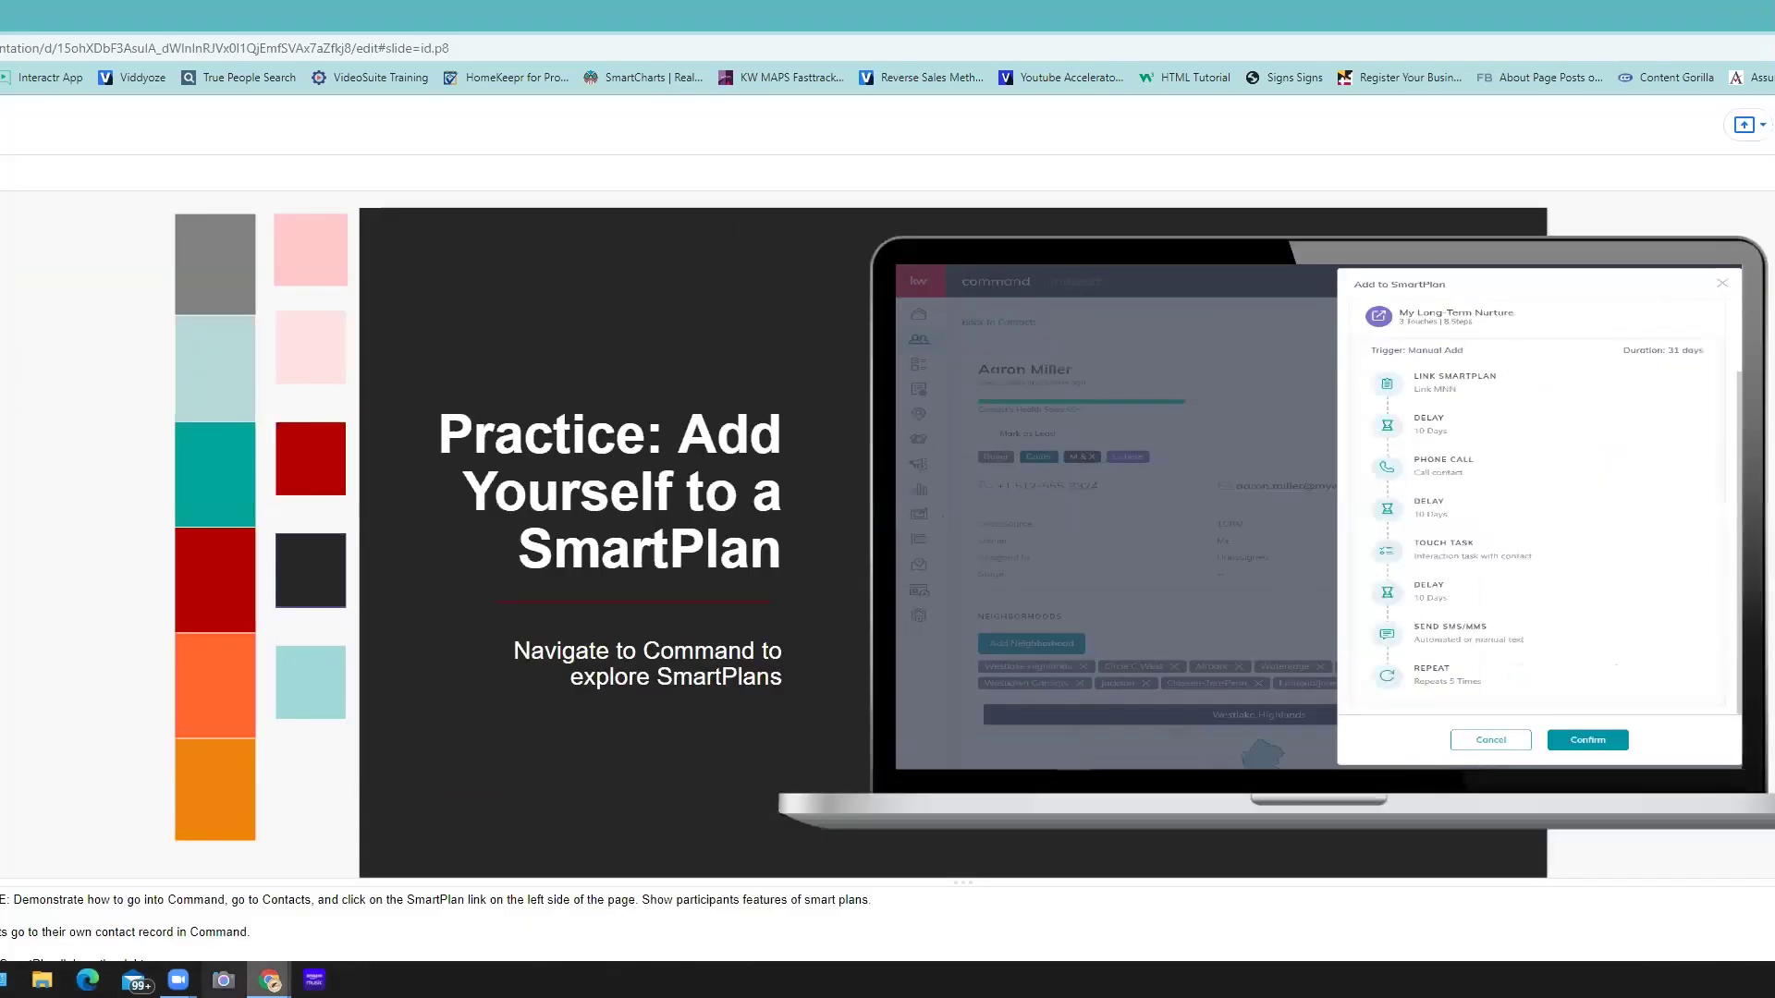
- Return to the Command window and open SmartPlans to list all 40 plans
mouse_move(256, 945)
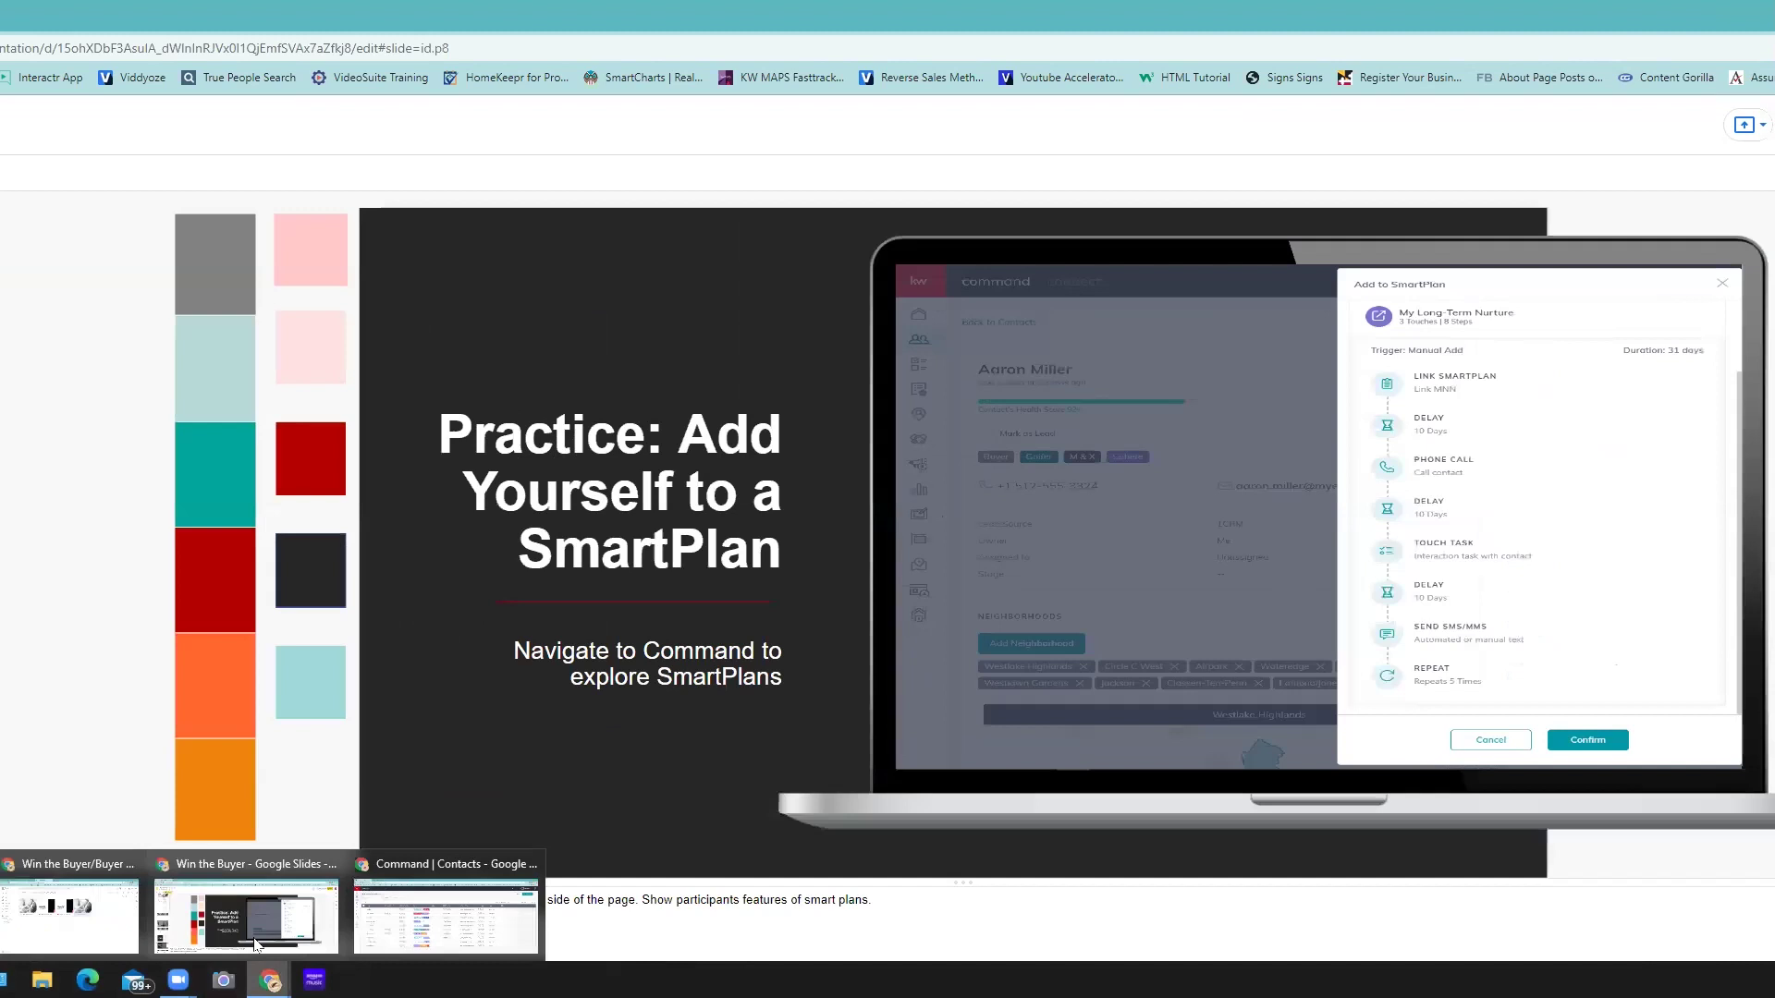
left_click(410, 922)
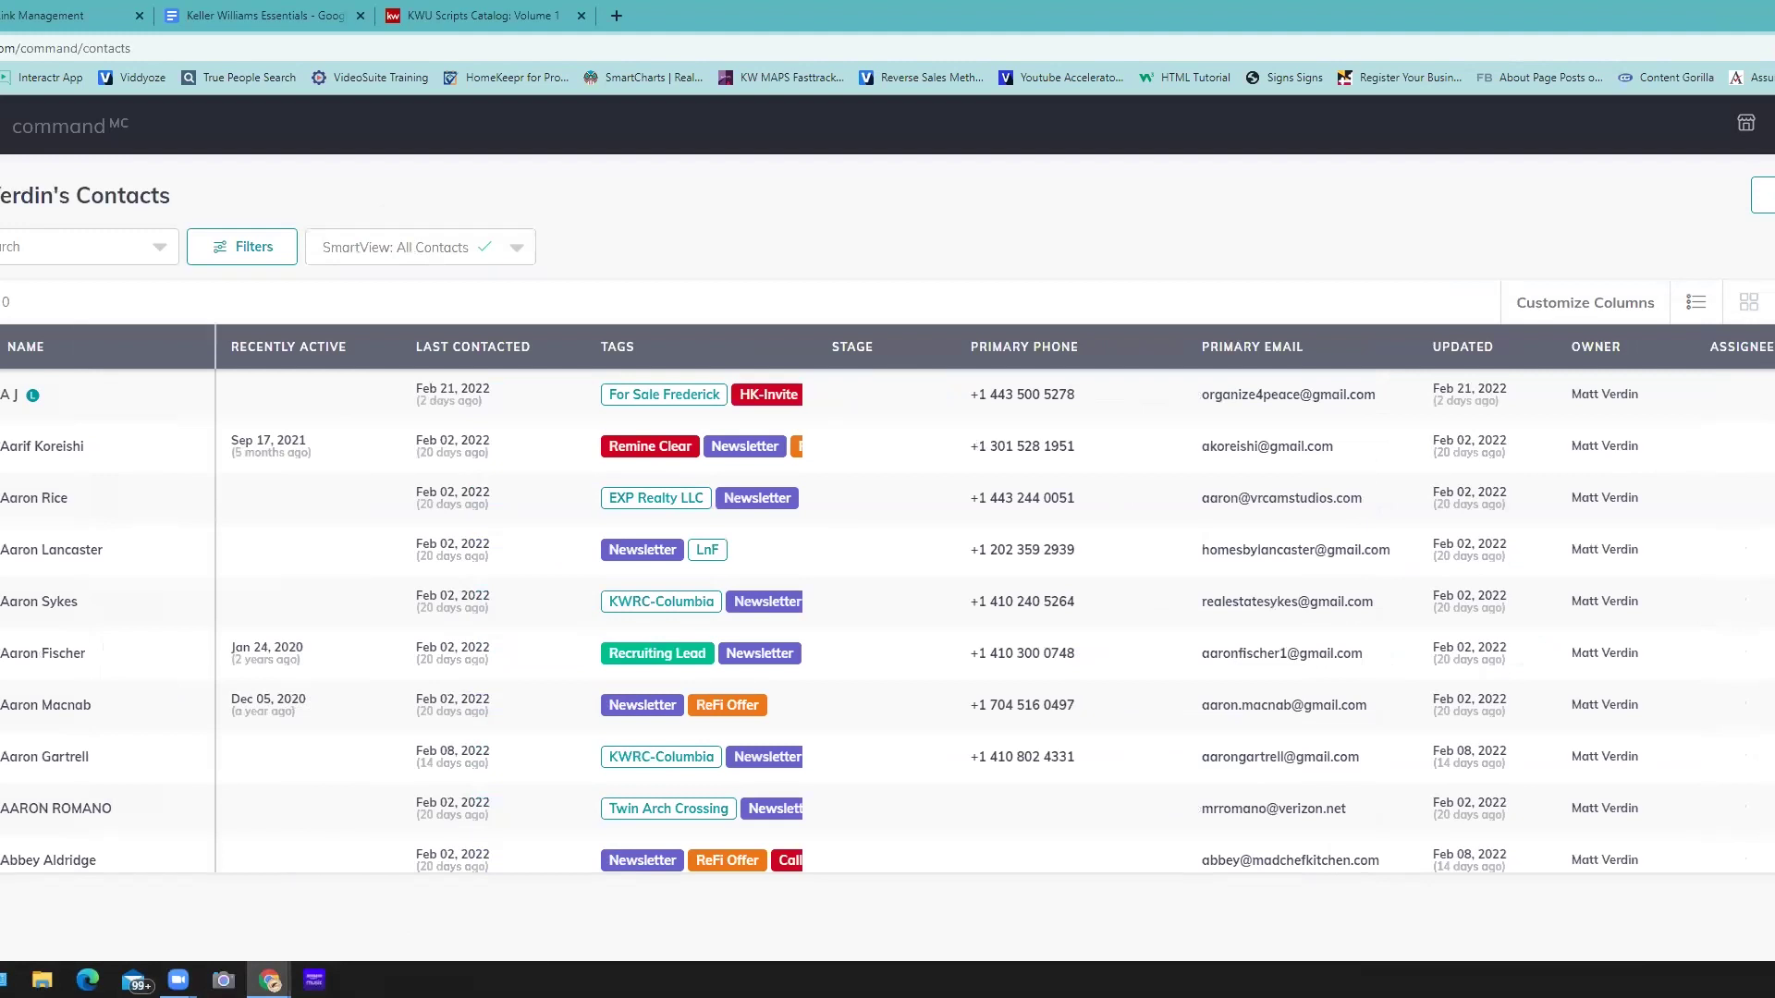
left_click(345, 404)
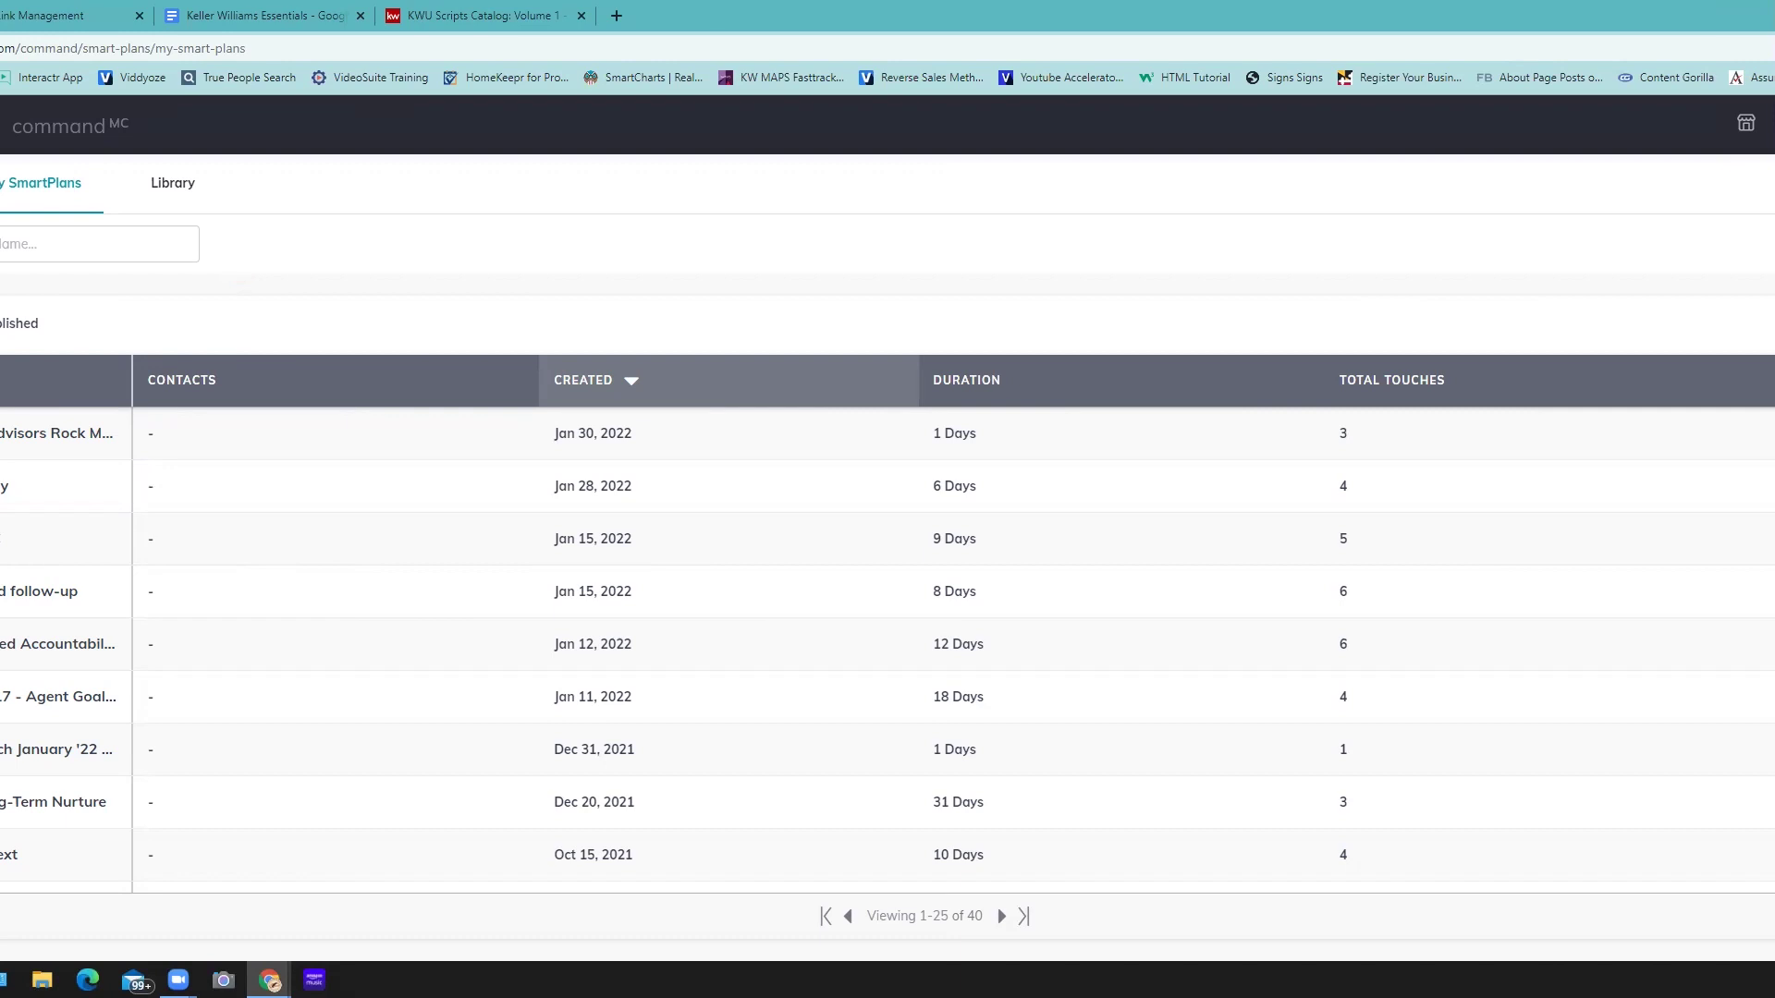
- Open the SmartPlans Library to view featured plans such as 5-5-5 and Post closing follow up plan
left_click(167, 381)
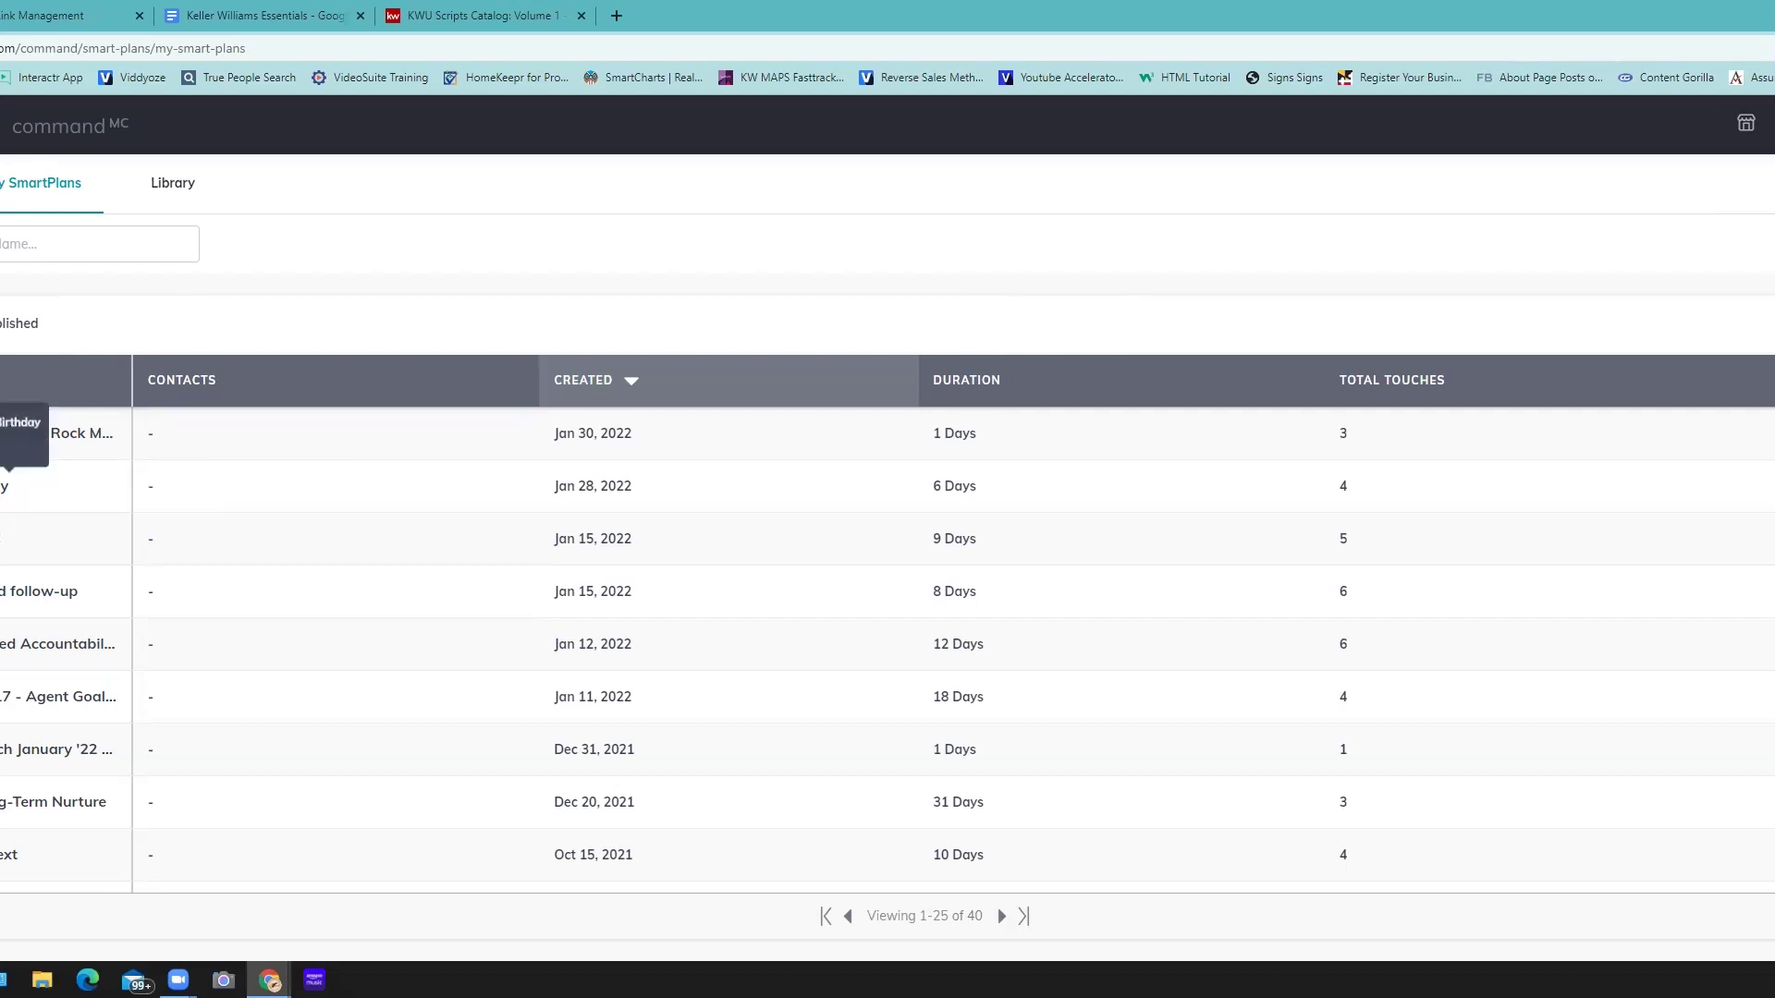
left_click(113, 305)
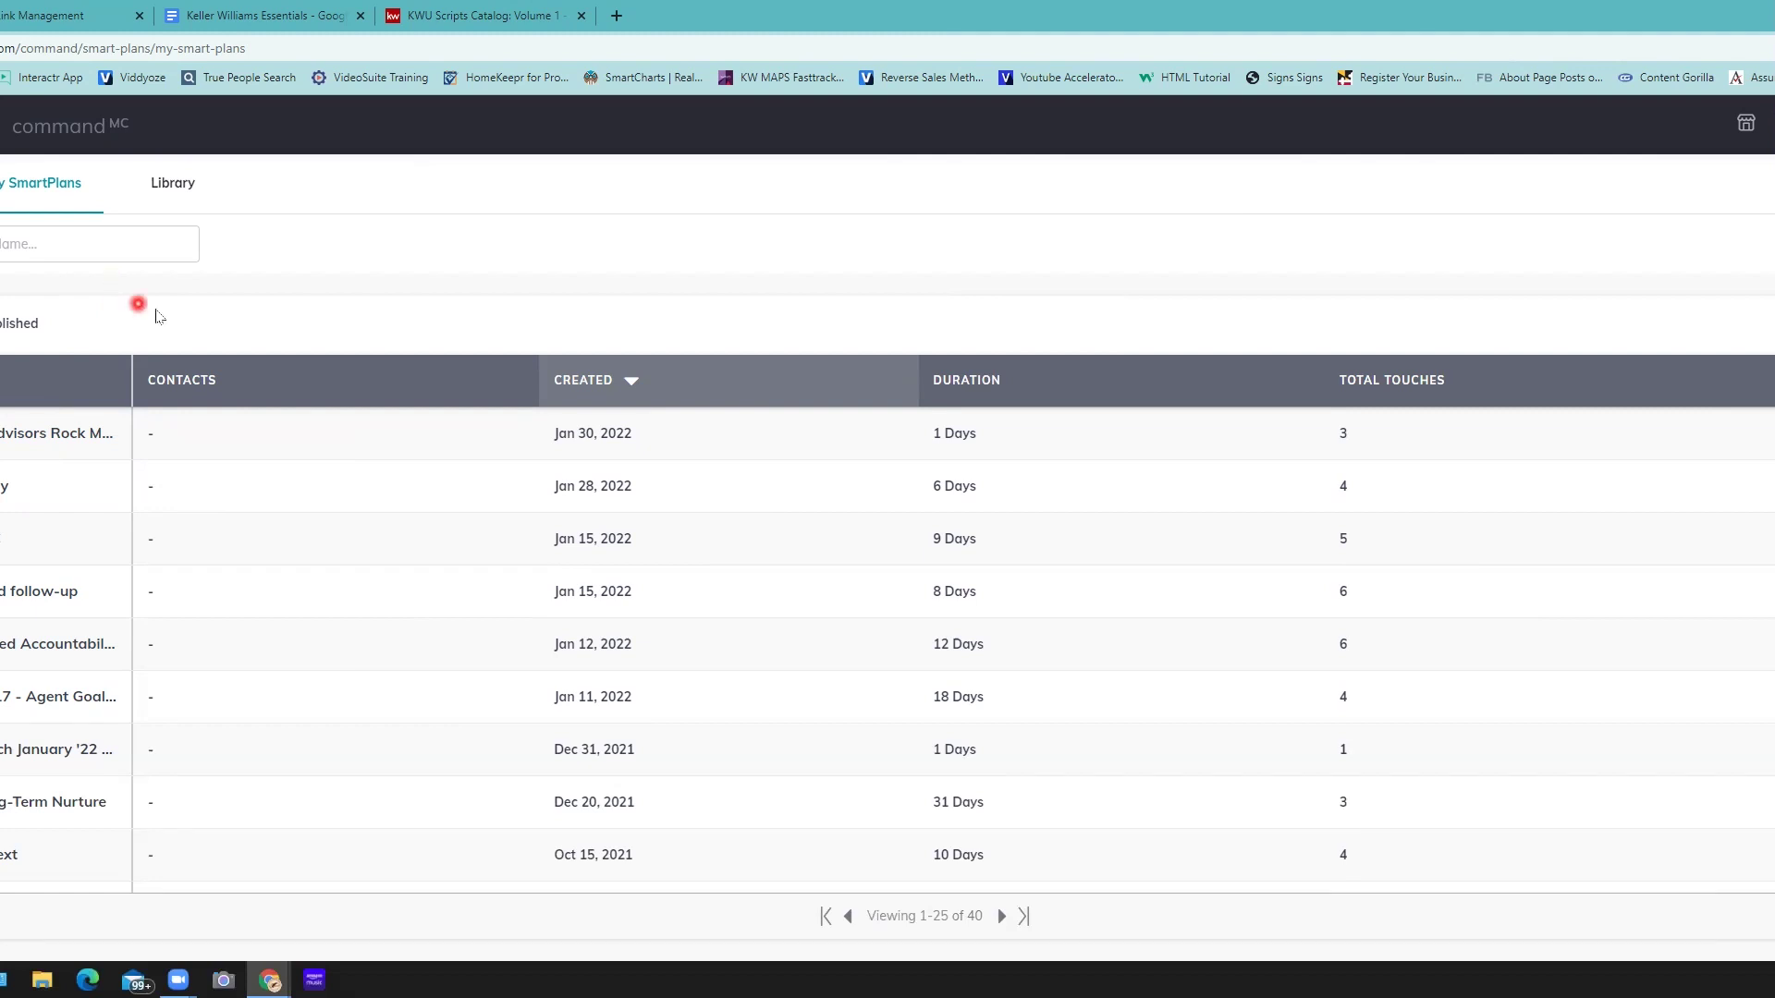
left_click(174, 187)
left_click(601, 242)
left_click(398, 267)
left_click(524, 507)
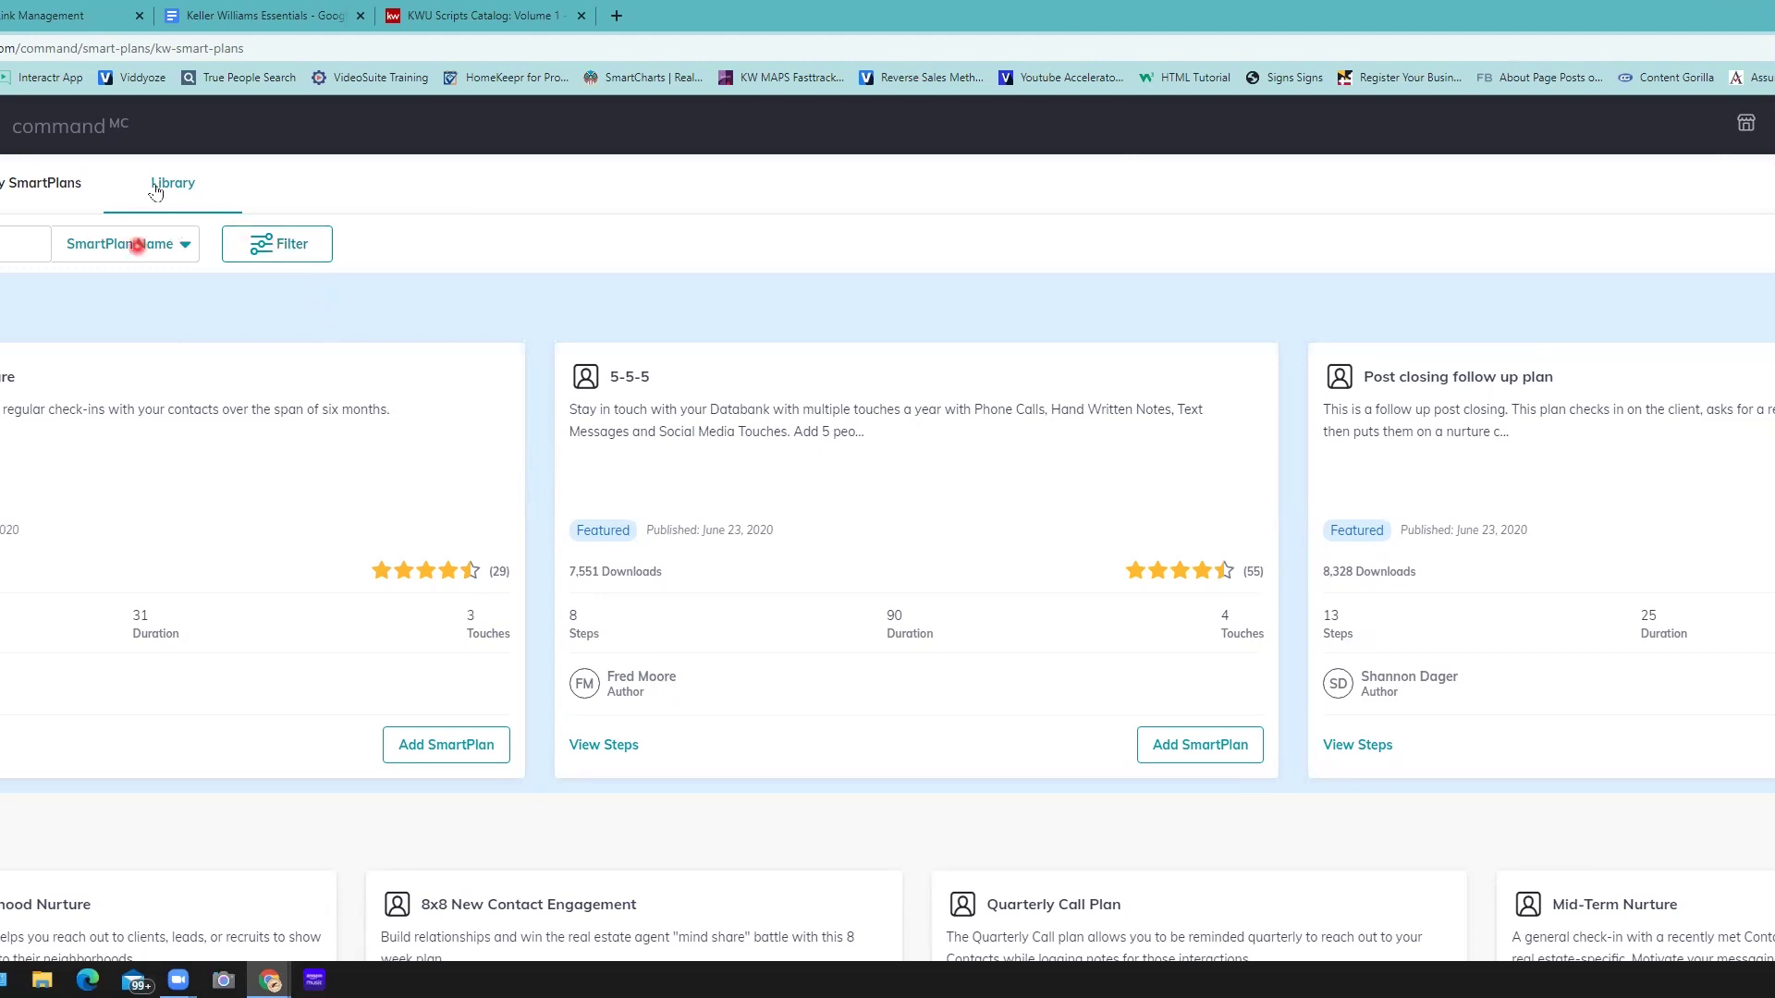
- Search the Library by Author Name, narrowing results to the 34-day Announcement to SOI plan
left_click(181, 248)
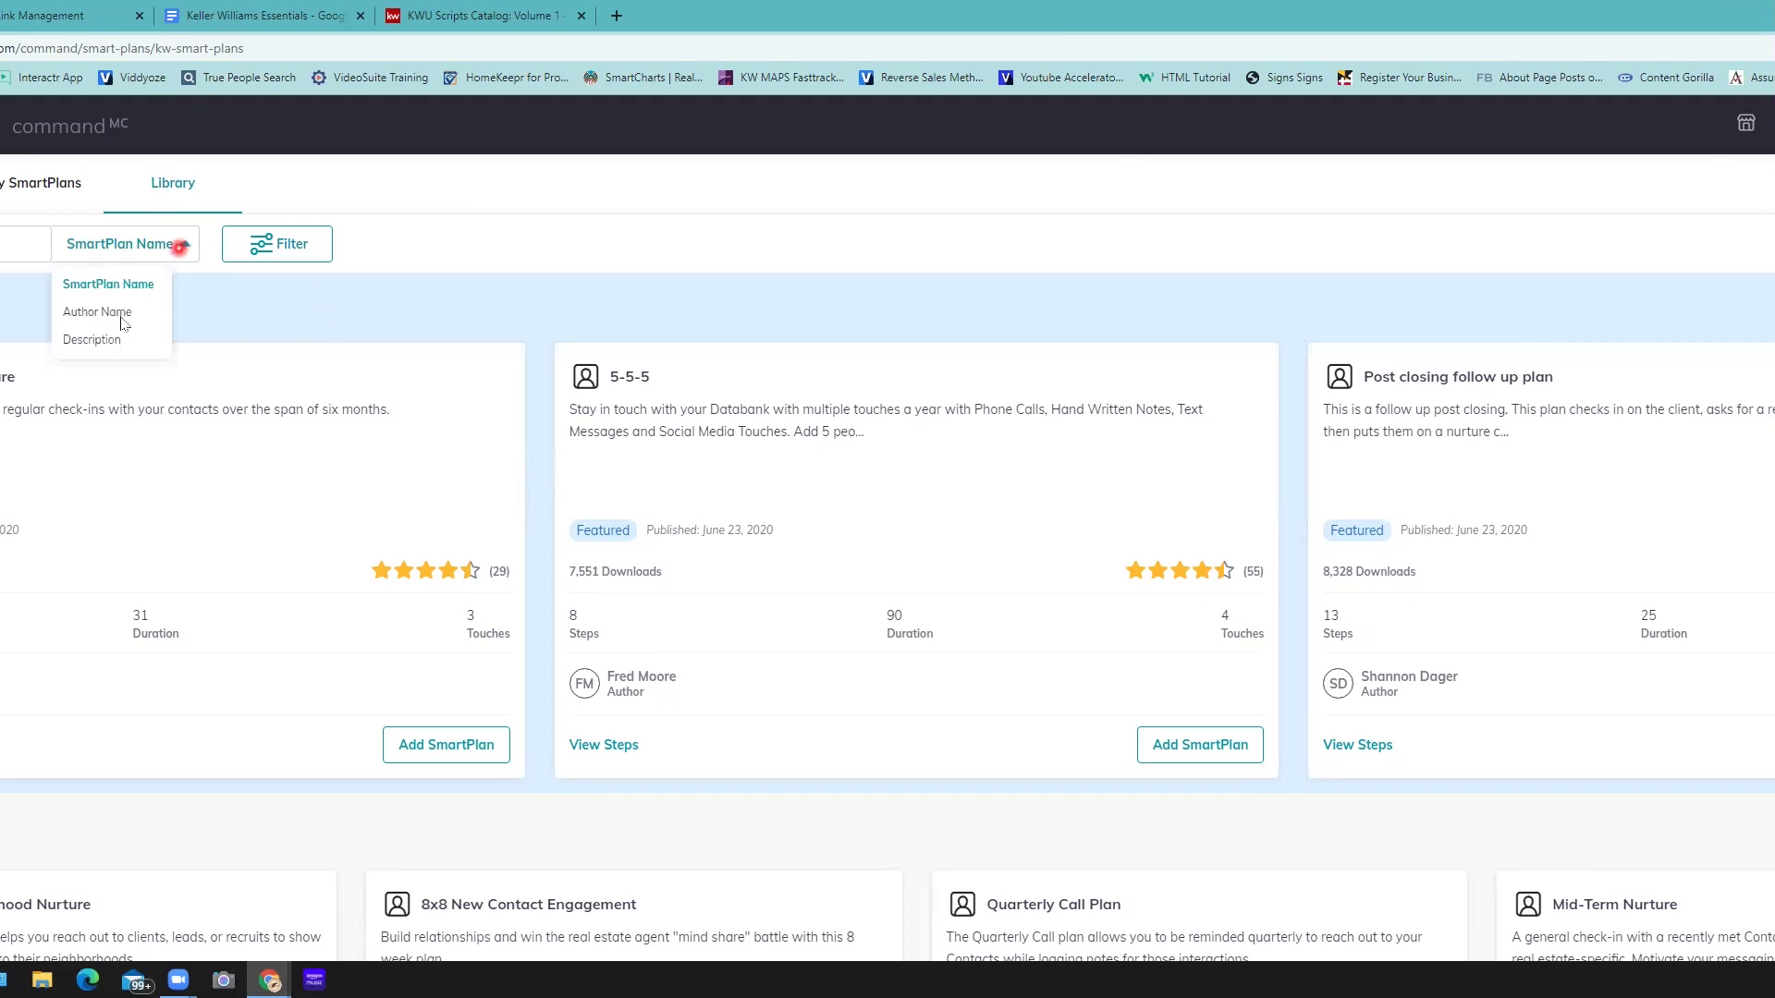
left_click(121, 319)
left_click(23, 244)
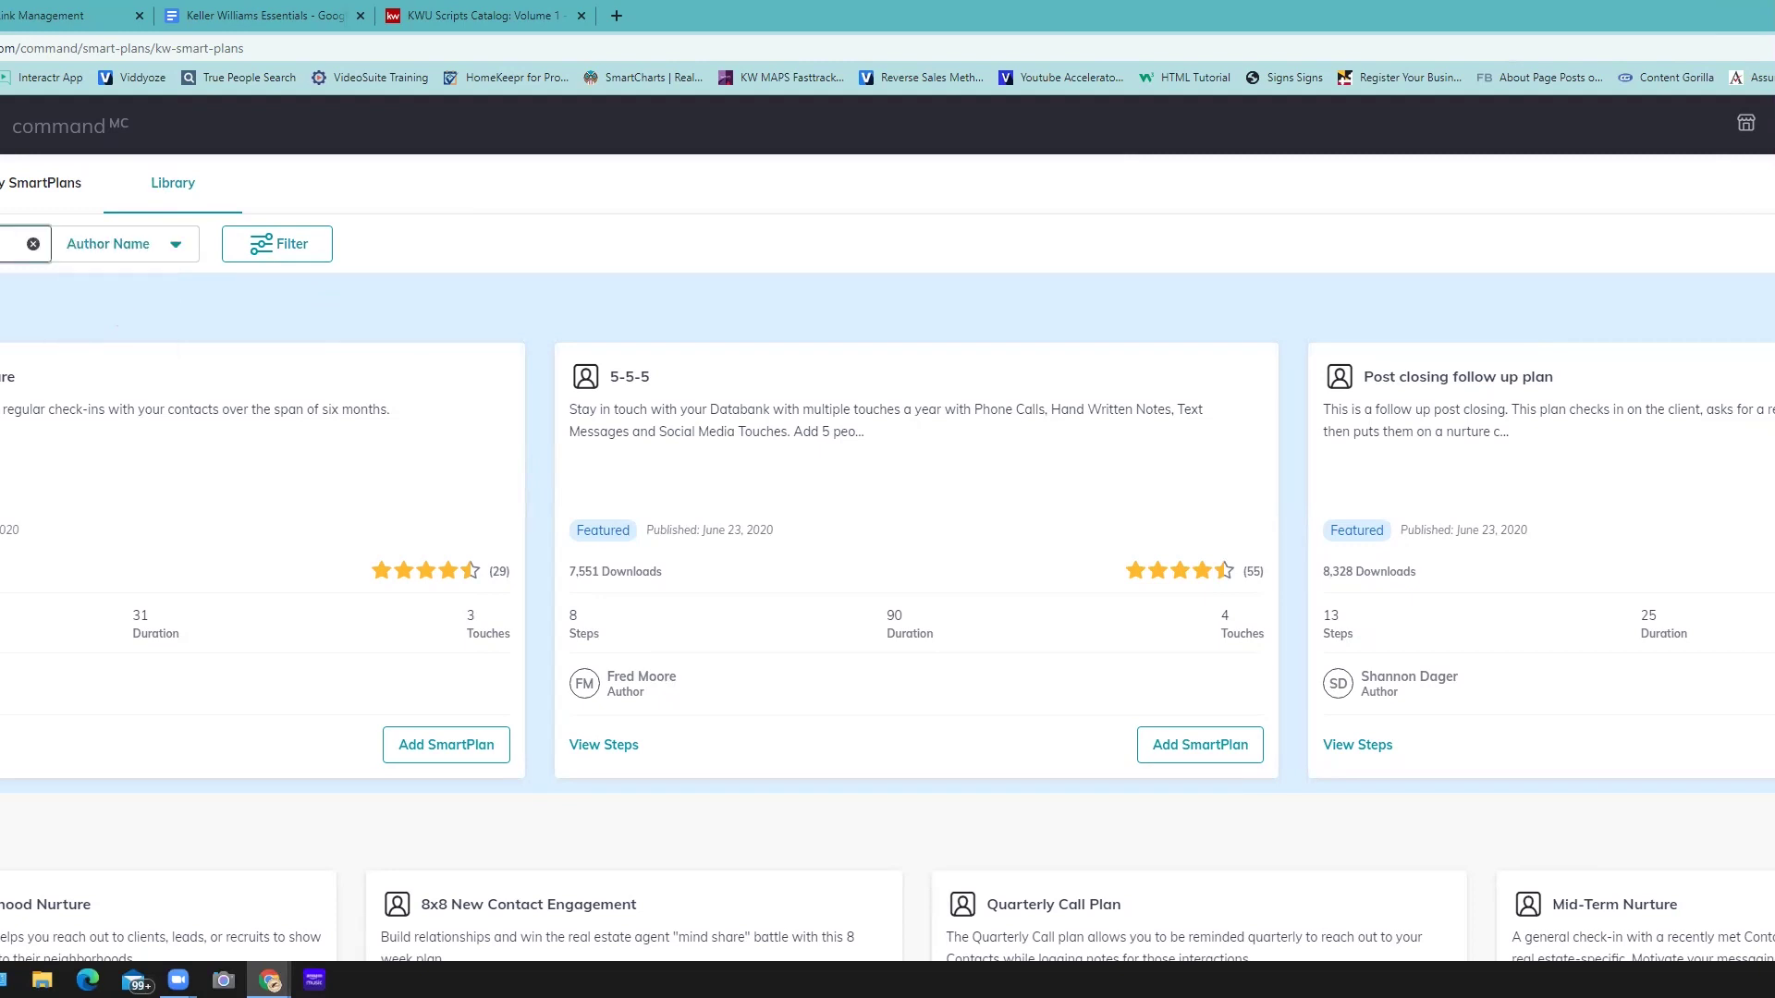
left_click(400, 244)
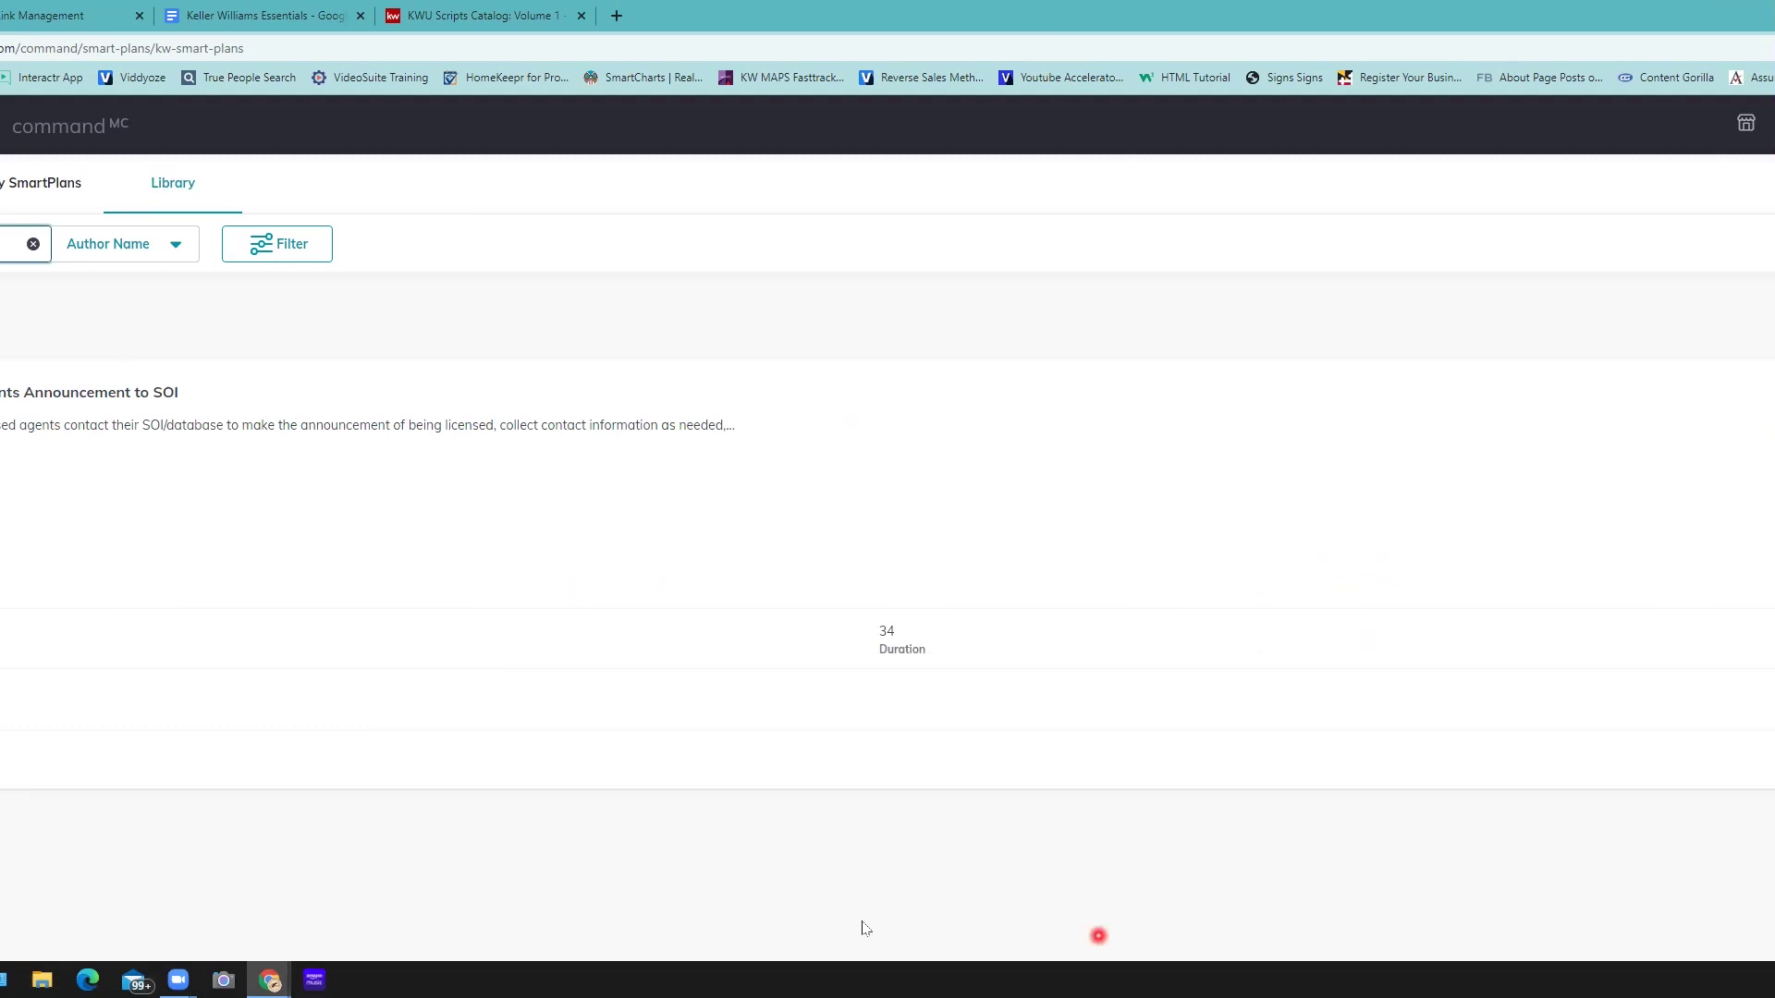
left_click(1049, 914)
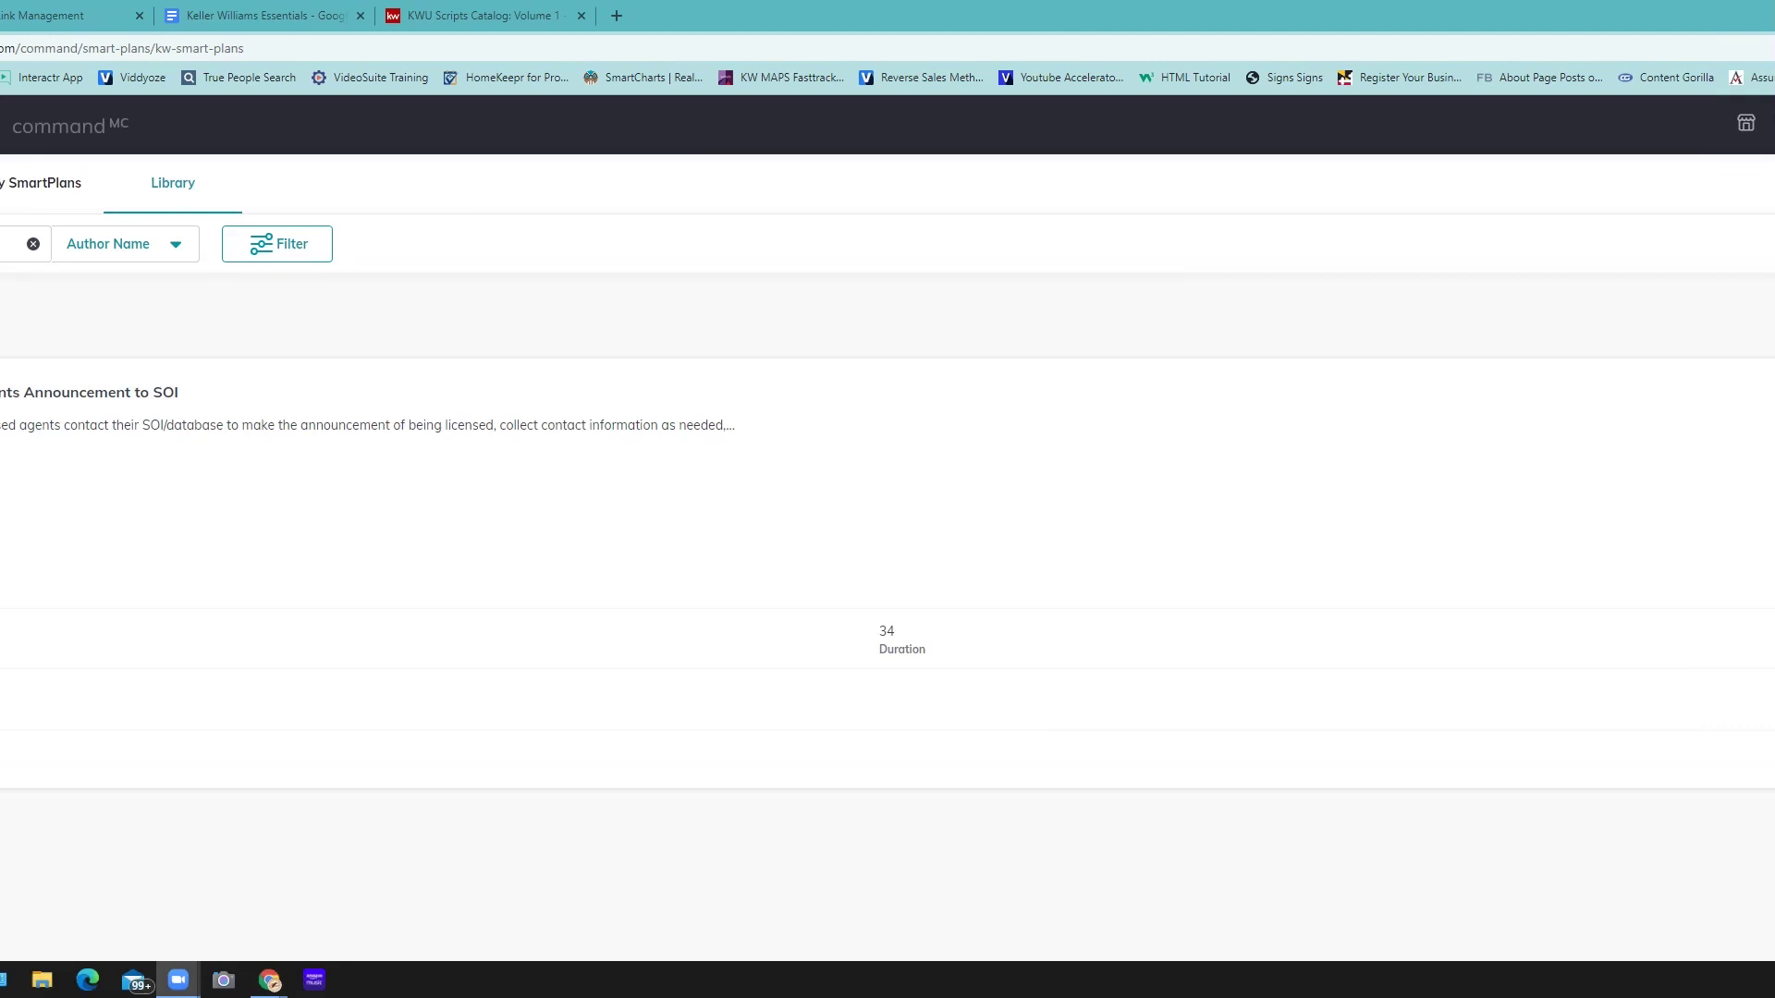
- Start adding the announcement plan to My SmartPlans, then cancel the dialog
left_click(1260, 657)
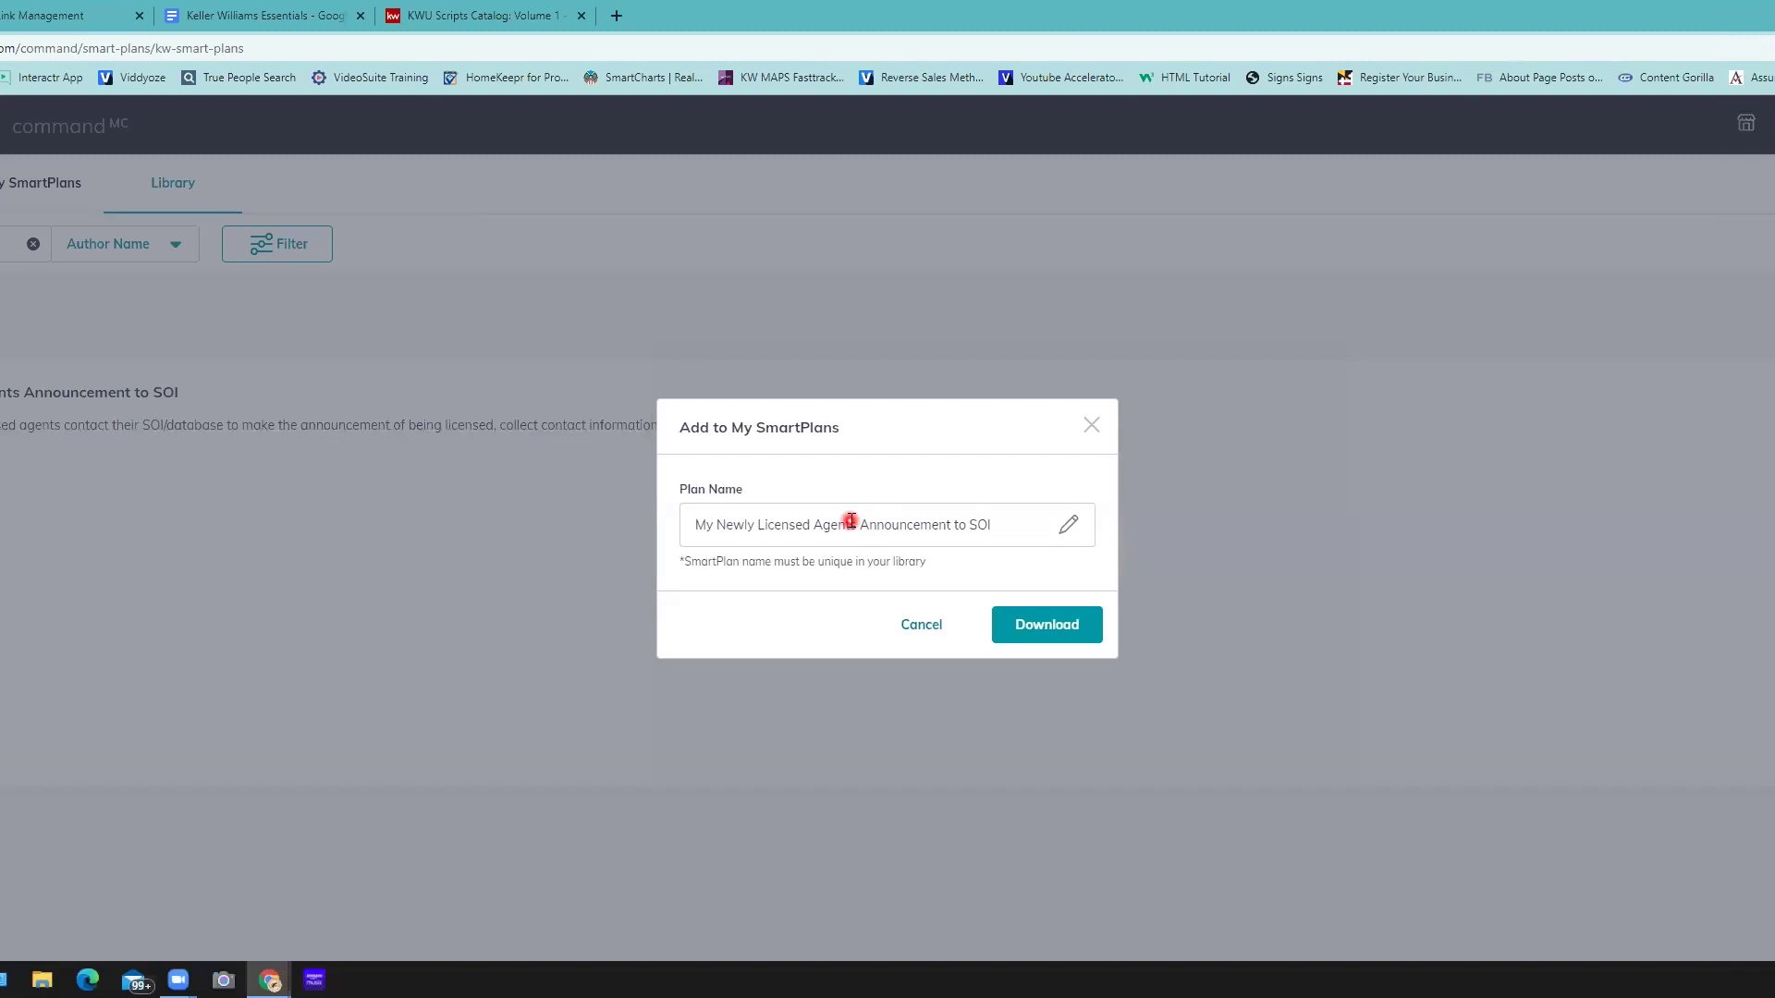
left_click(1027, 646)
left_click(950, 628)
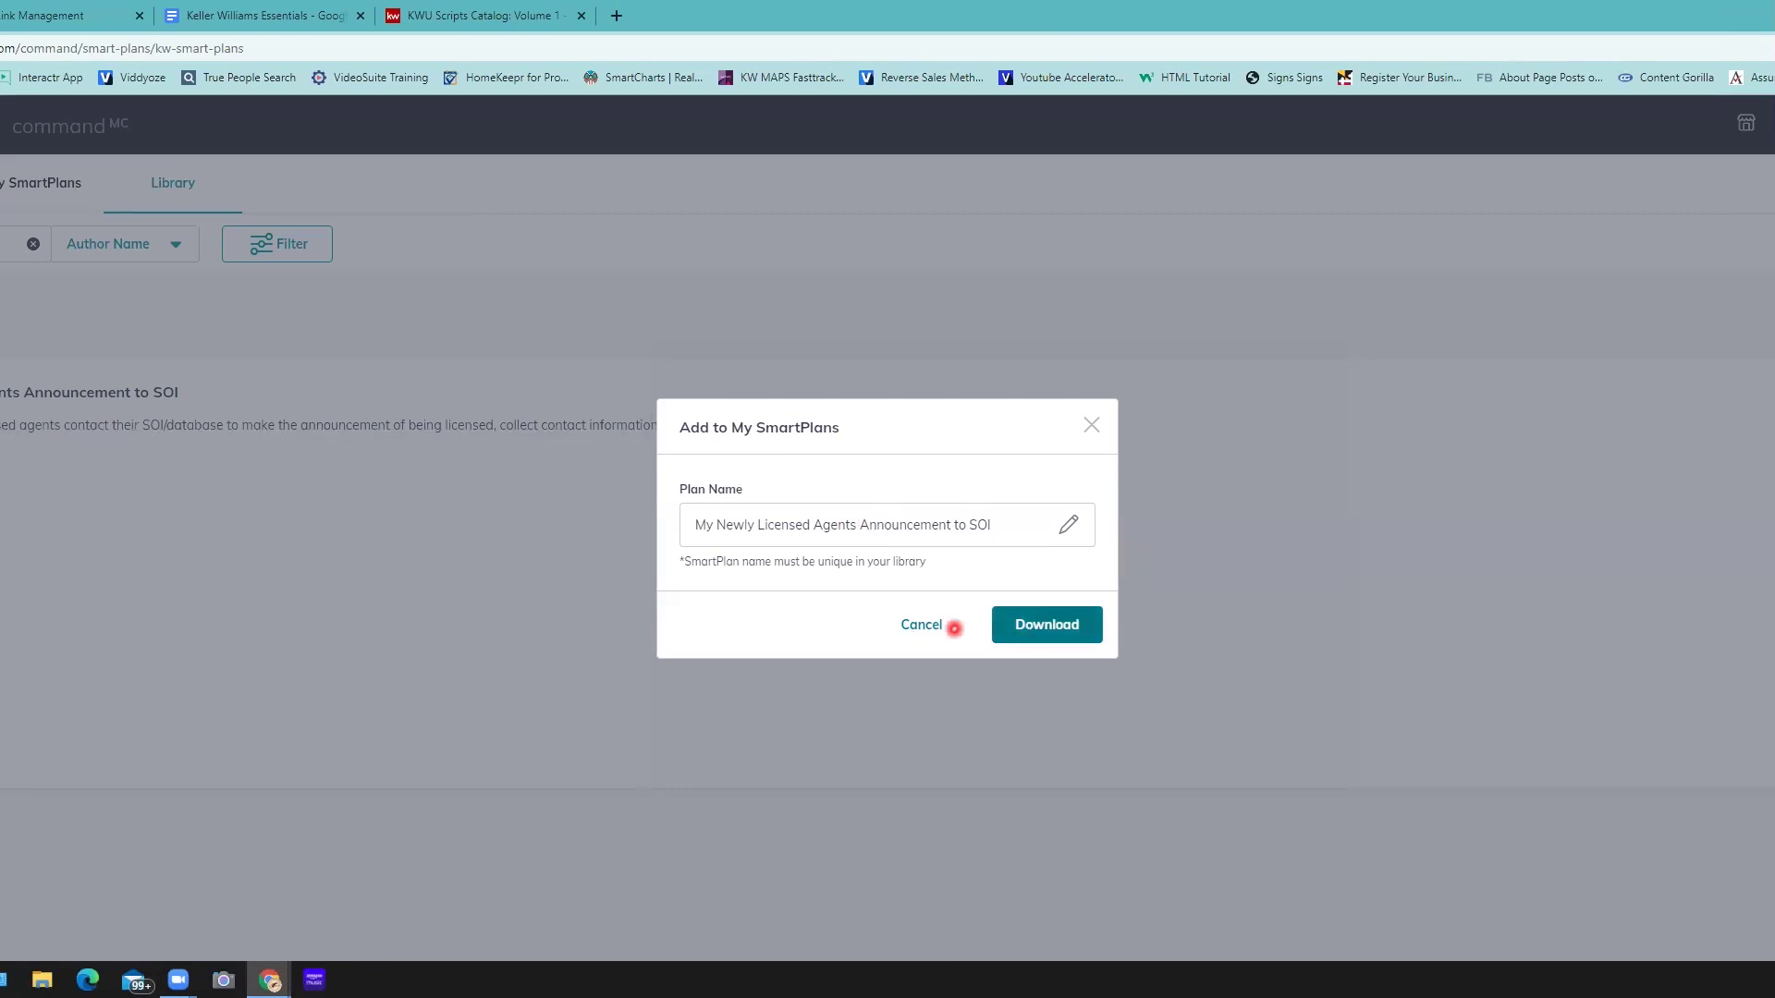
- Return to the My SmartPlans tab, which shows 'You have no SmartPlans'
left_click(48, 186)
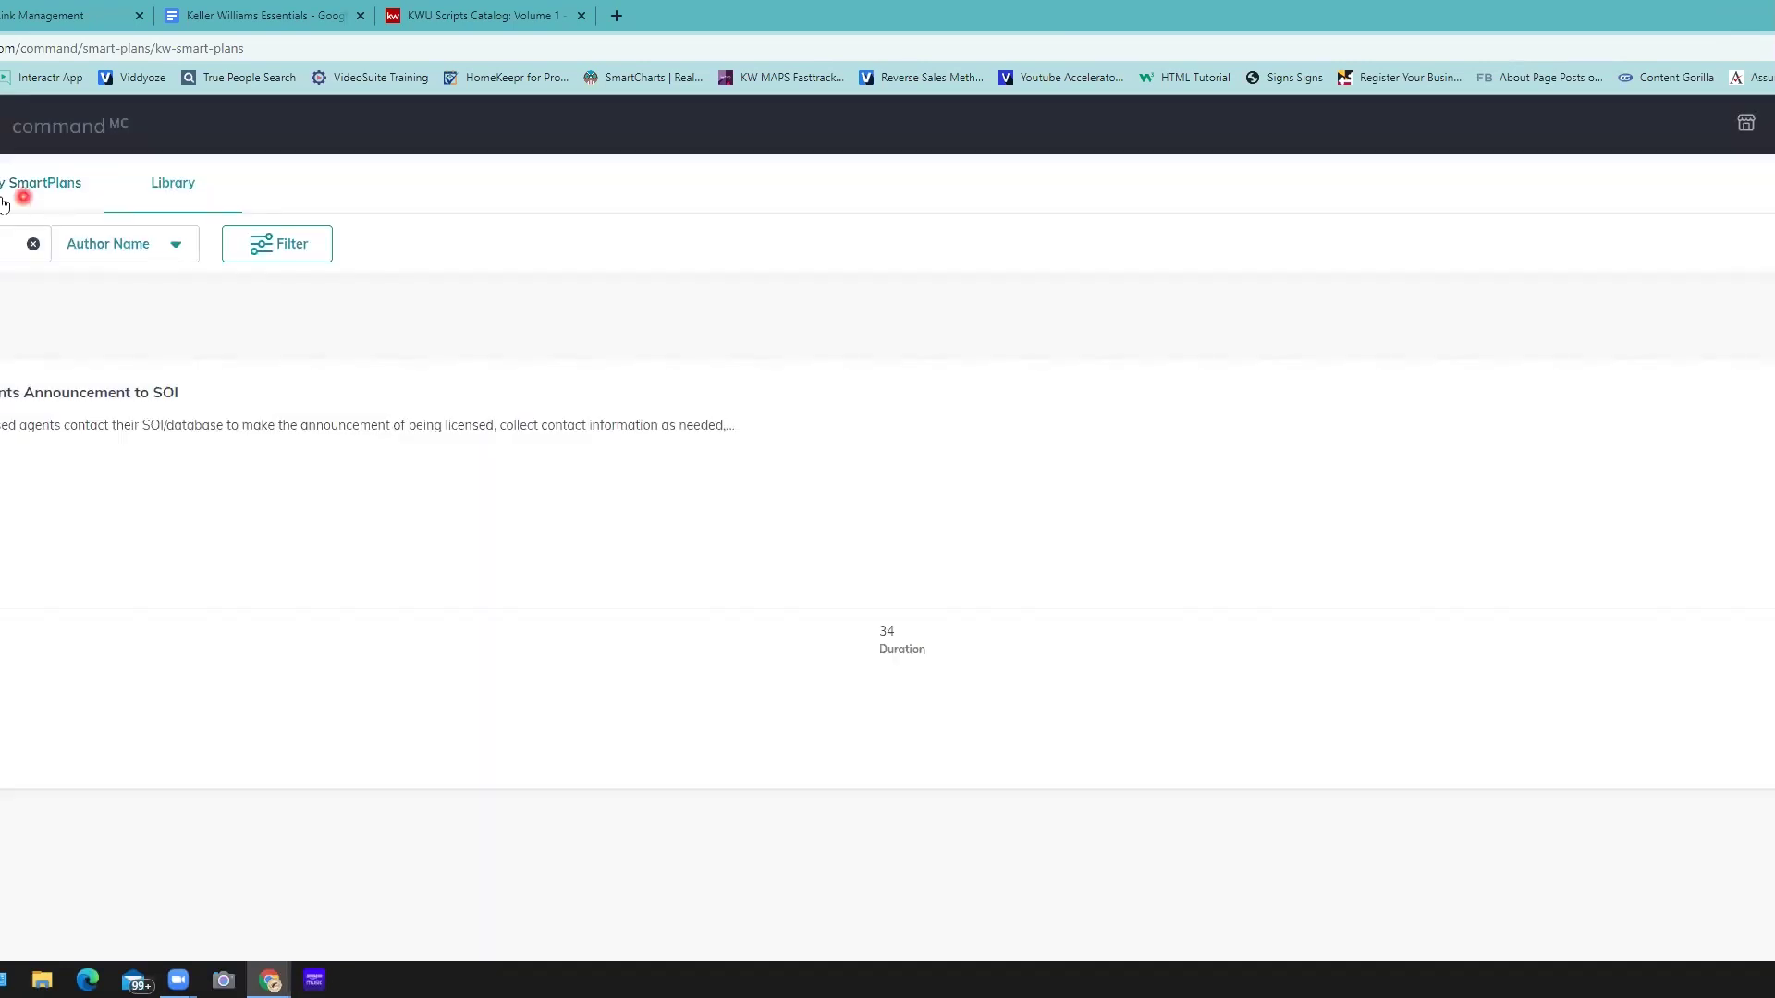
left_click(174, 726)
left_click(141, 555)
left_click(7, 437)
left_click(7, 636)
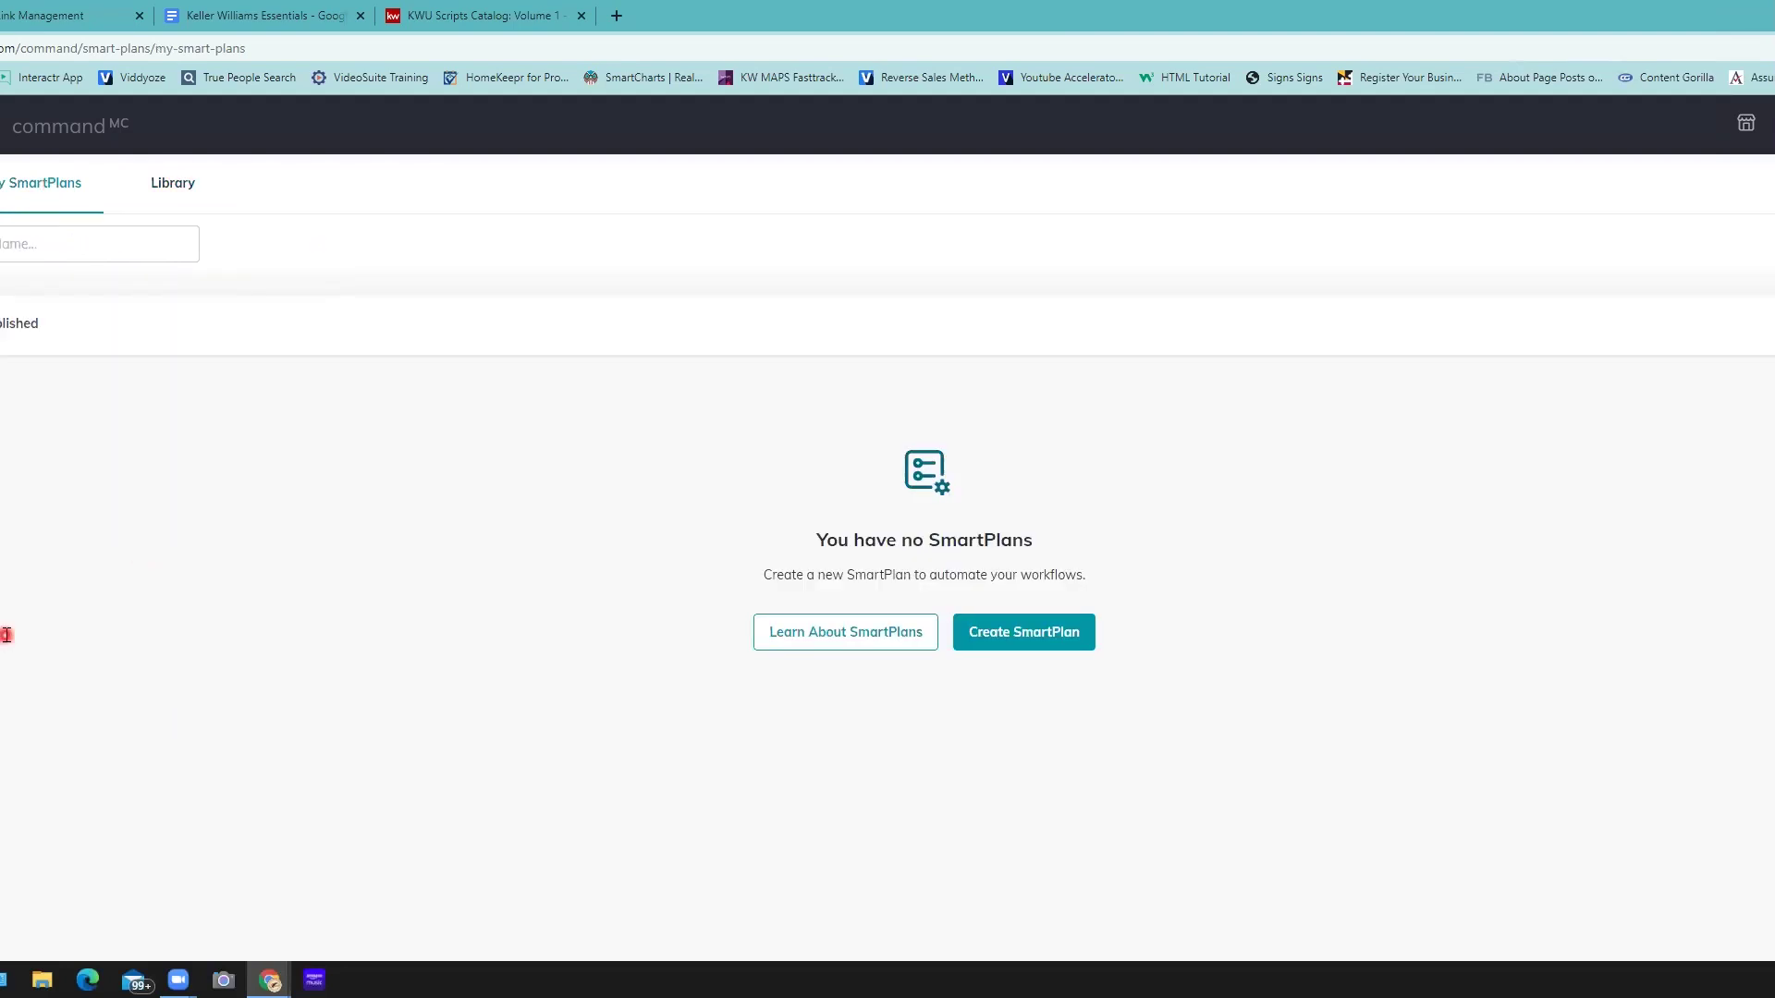
- Scroll through My SmartPlans and page to the next set of plans
left_click(42, 564)
left_click(80, 638)
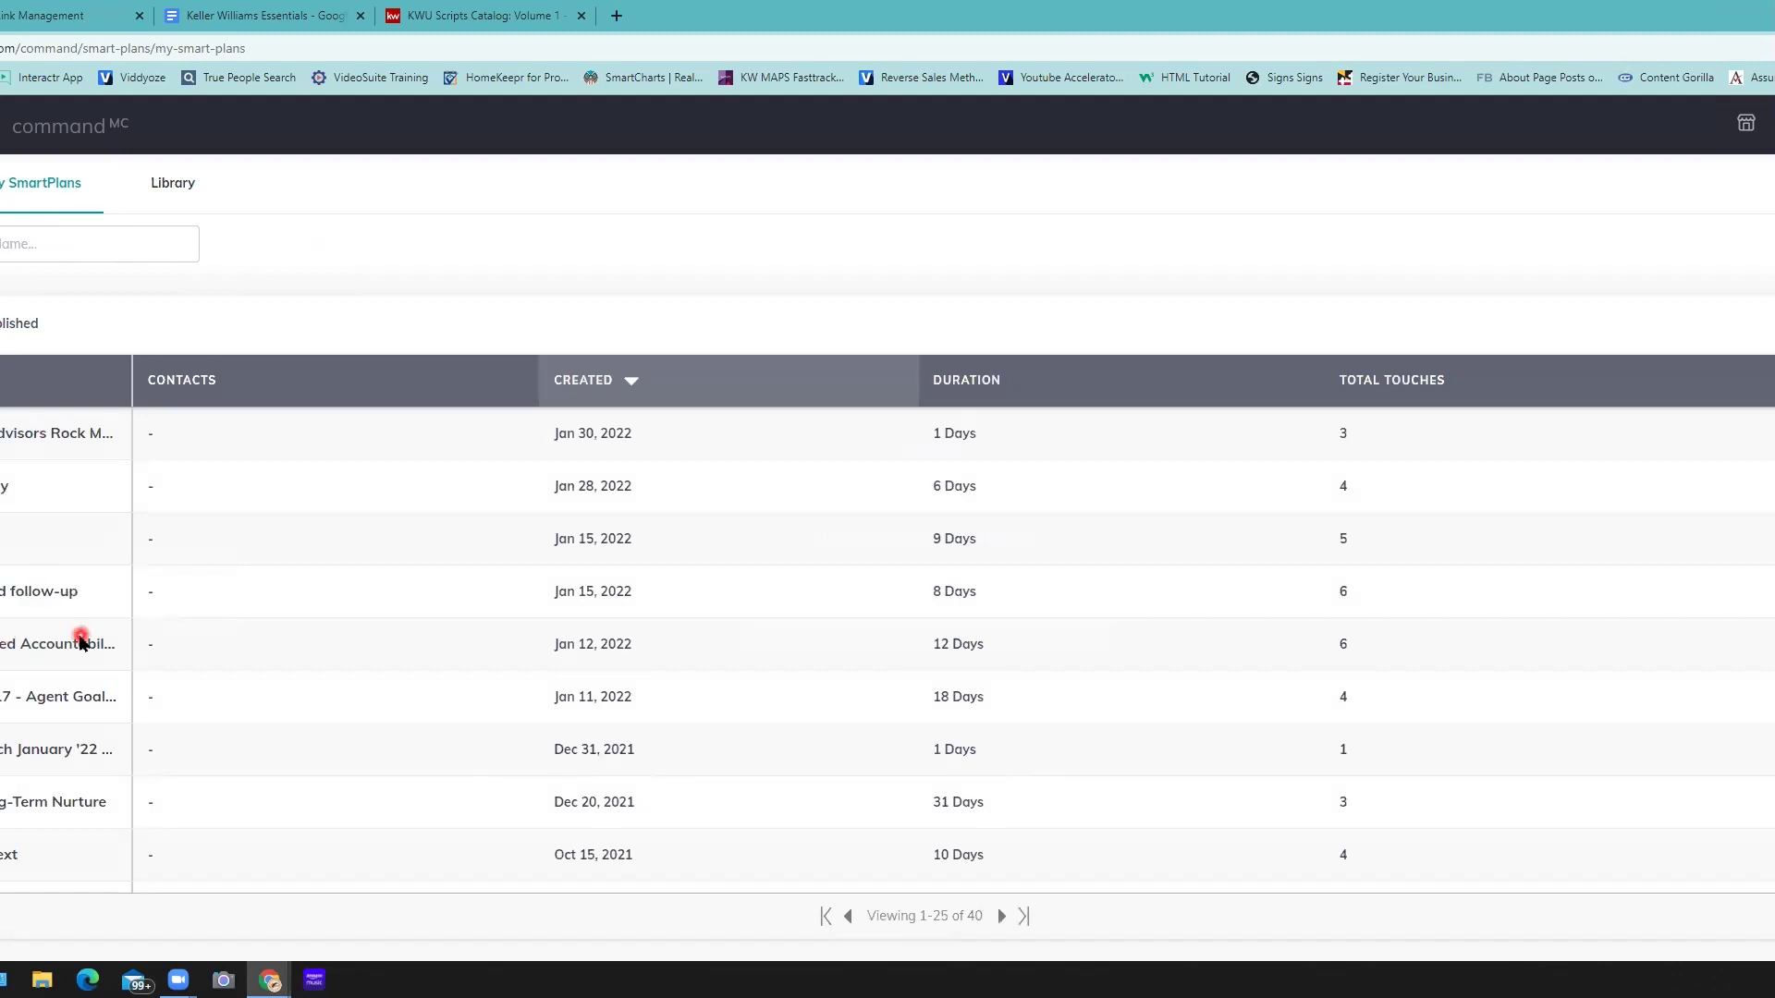
scroll(80, 643, "down", 1)
scroll(990, 925, "down", 1)
left_click(986, 930)
left_click(1000, 917)
left_click(81, 645)
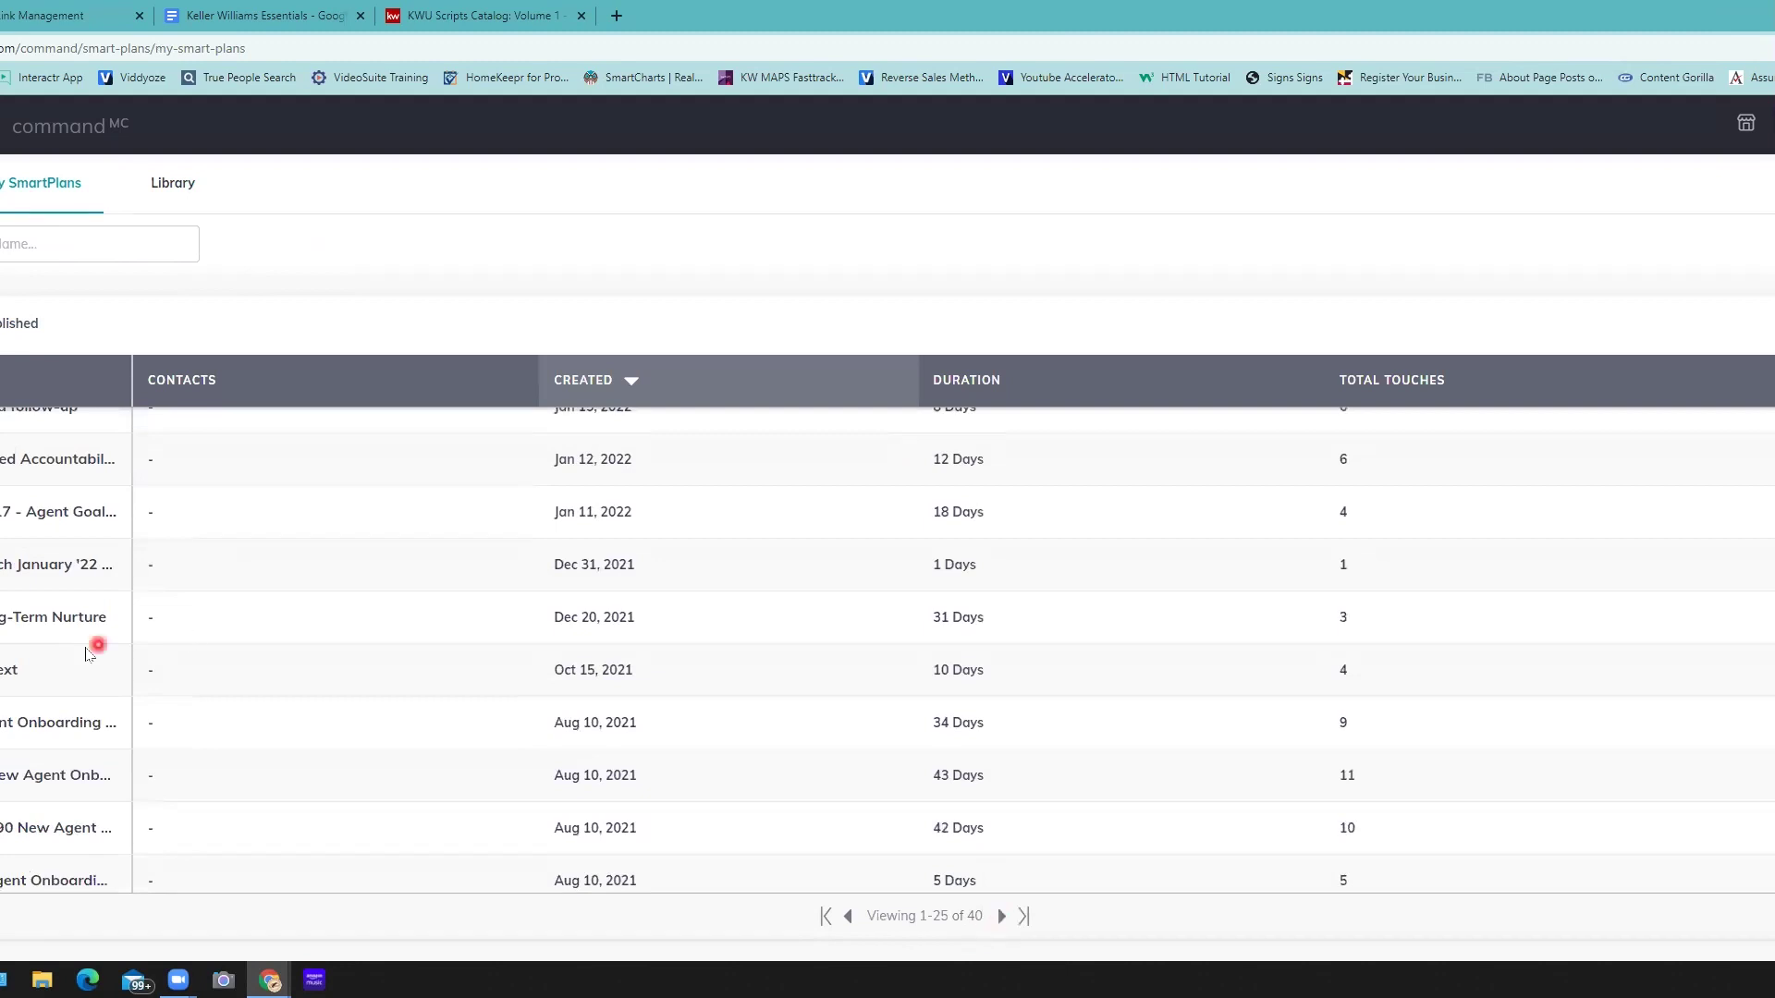
- Search my plans by name with 'a' and sort them by number of contacts
left_click(92, 244)
type("a")
left_click(41, 330)
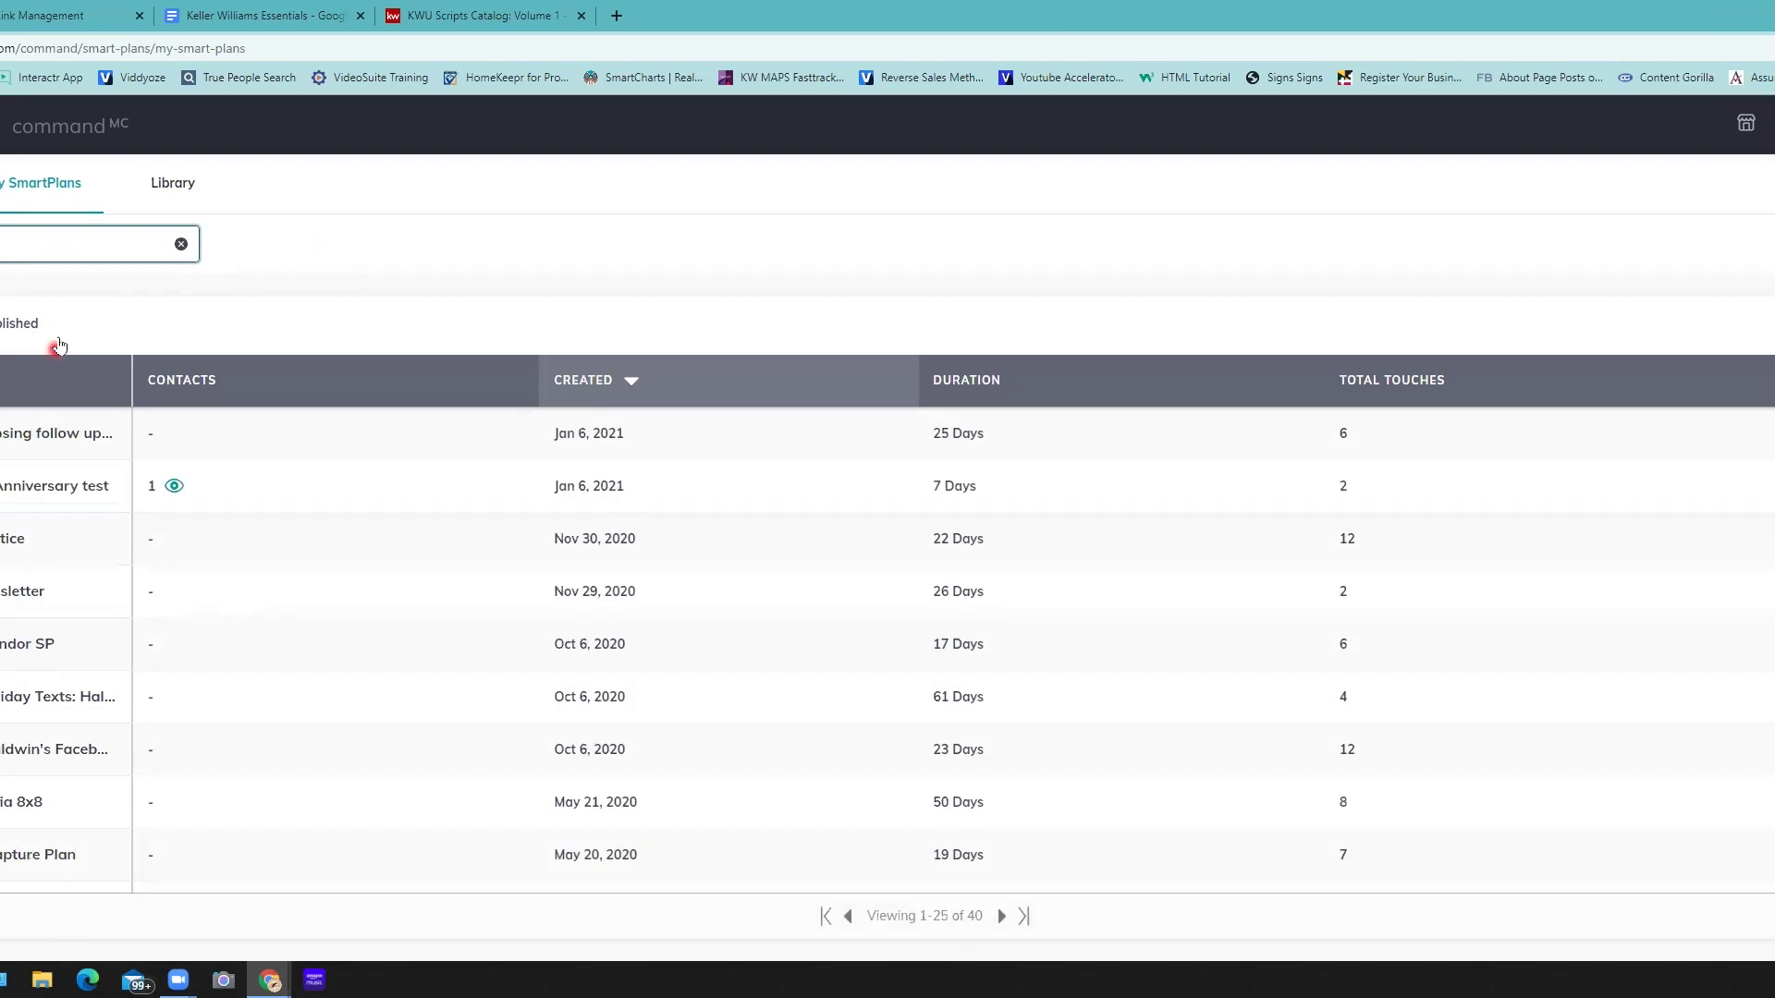
left_click(152, 346)
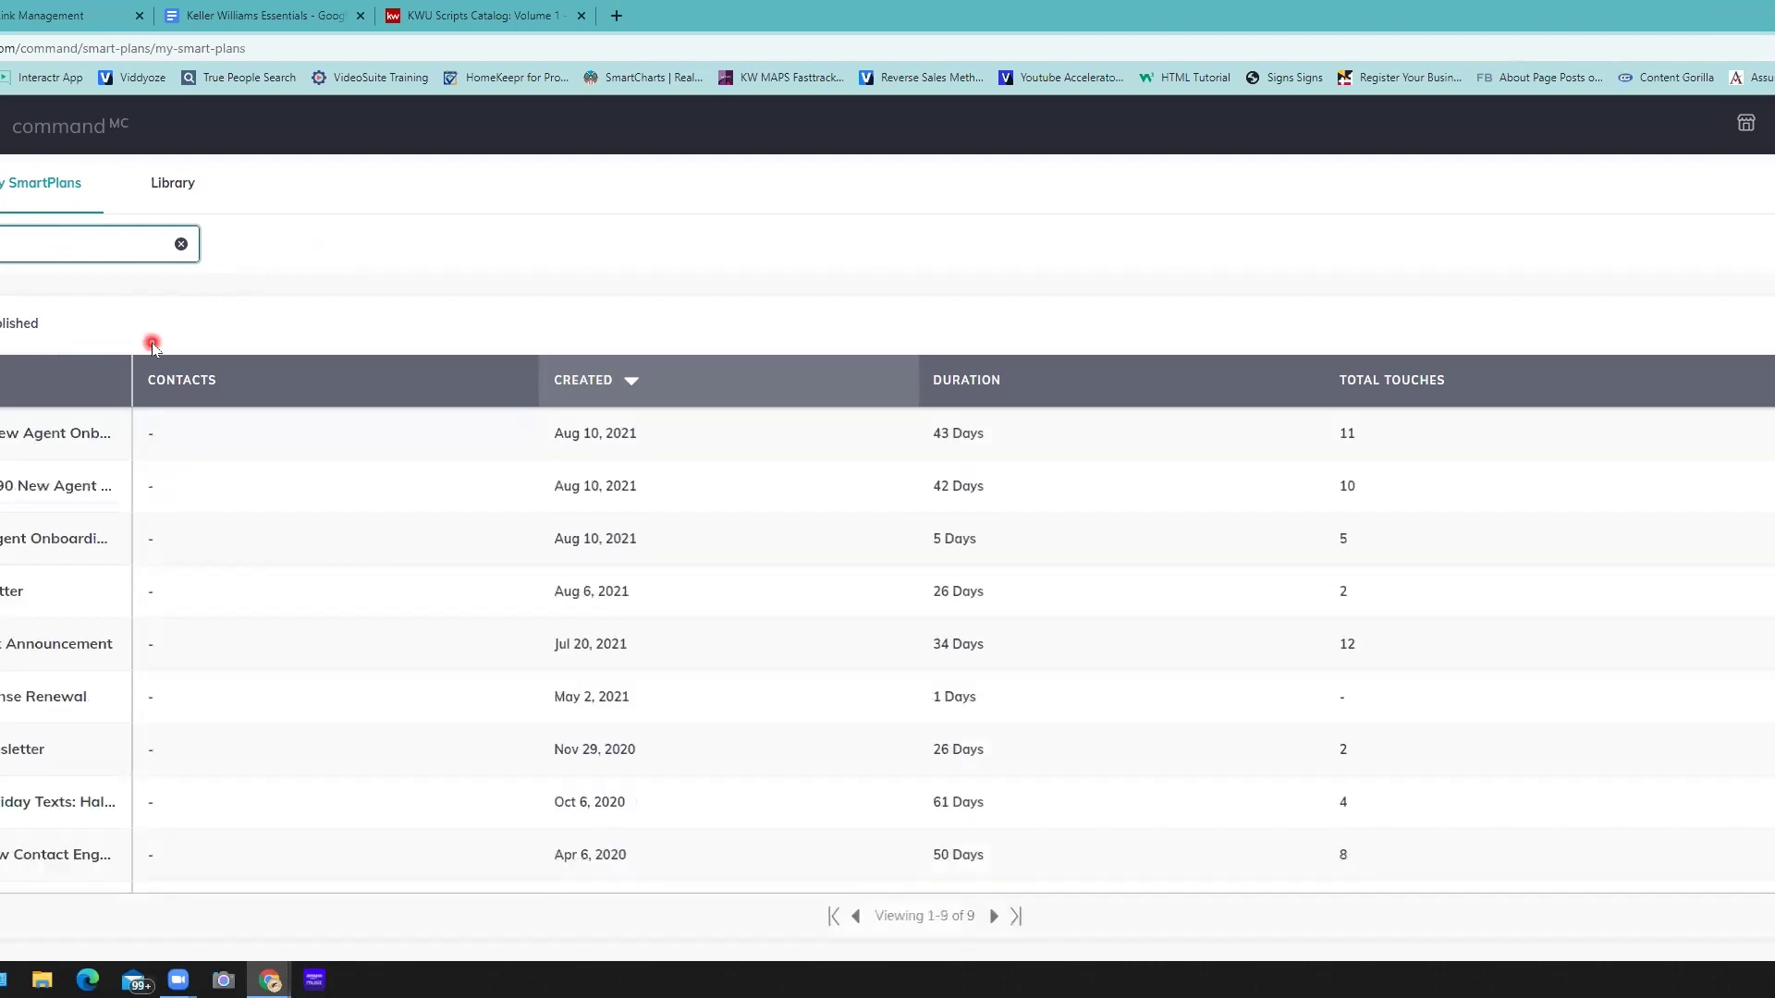
left_click(152, 399)
left_click(64, 549)
left_click(47, 447)
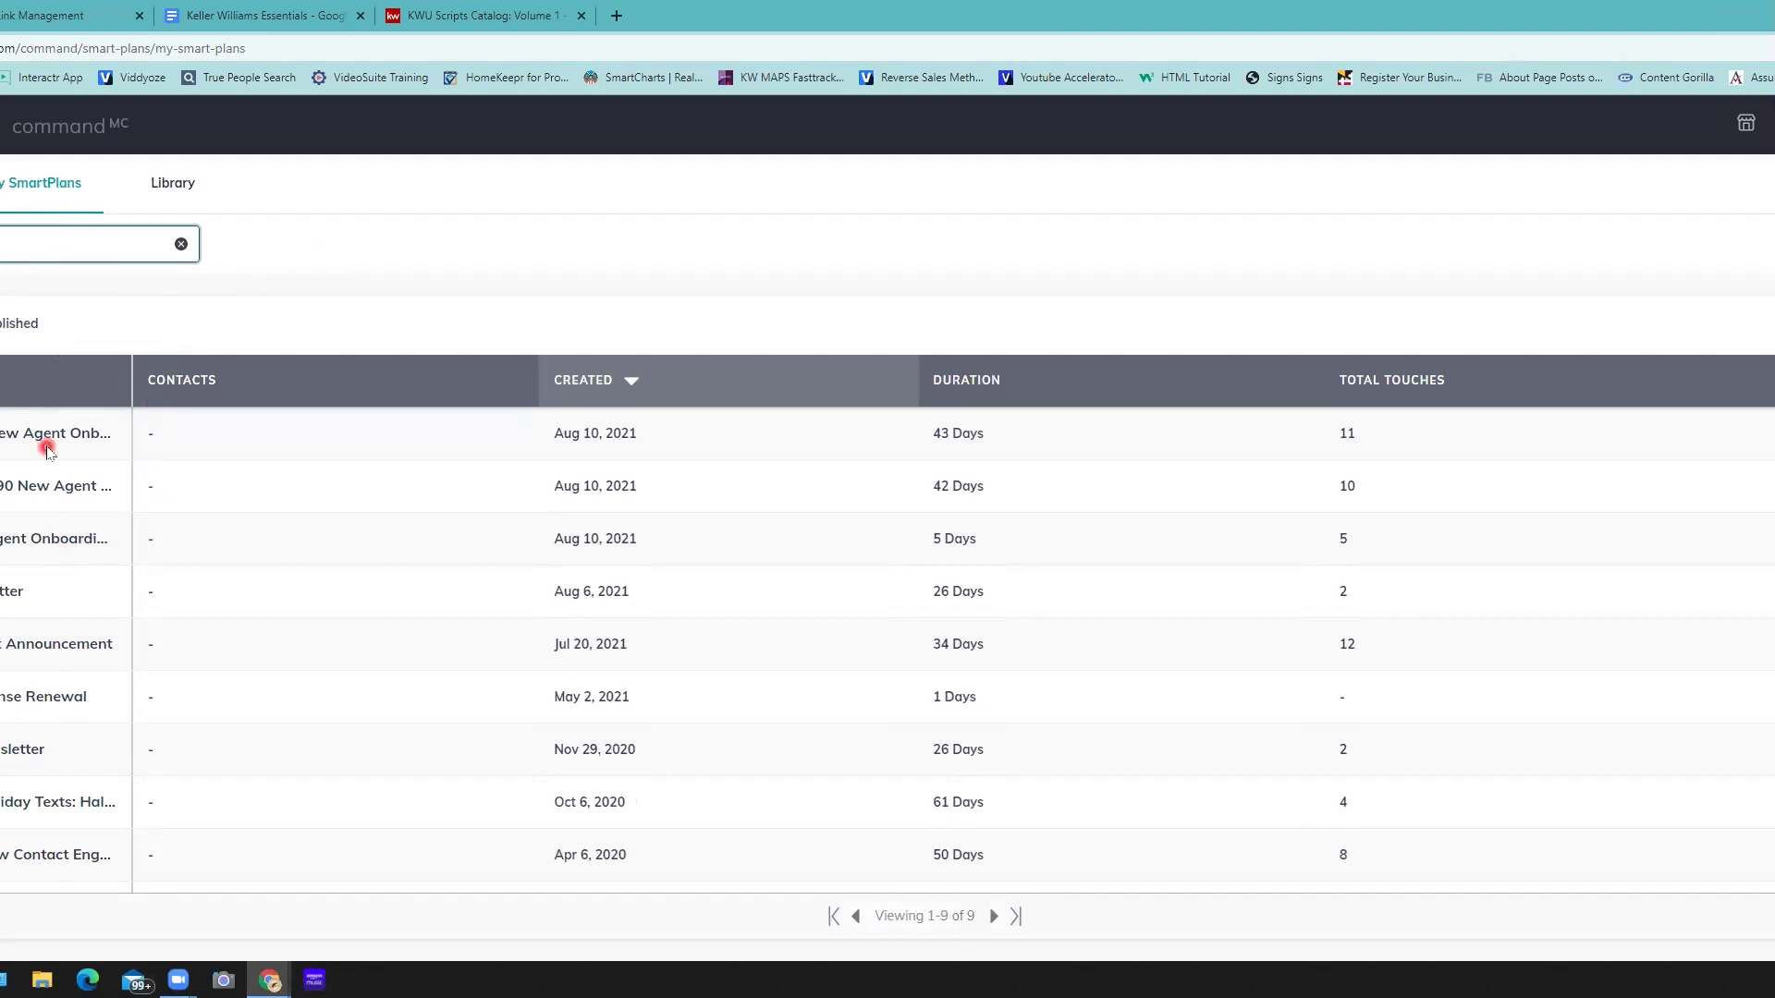
- Reveal the full New Agent Announcement plan name in the list
left_click(50, 647)
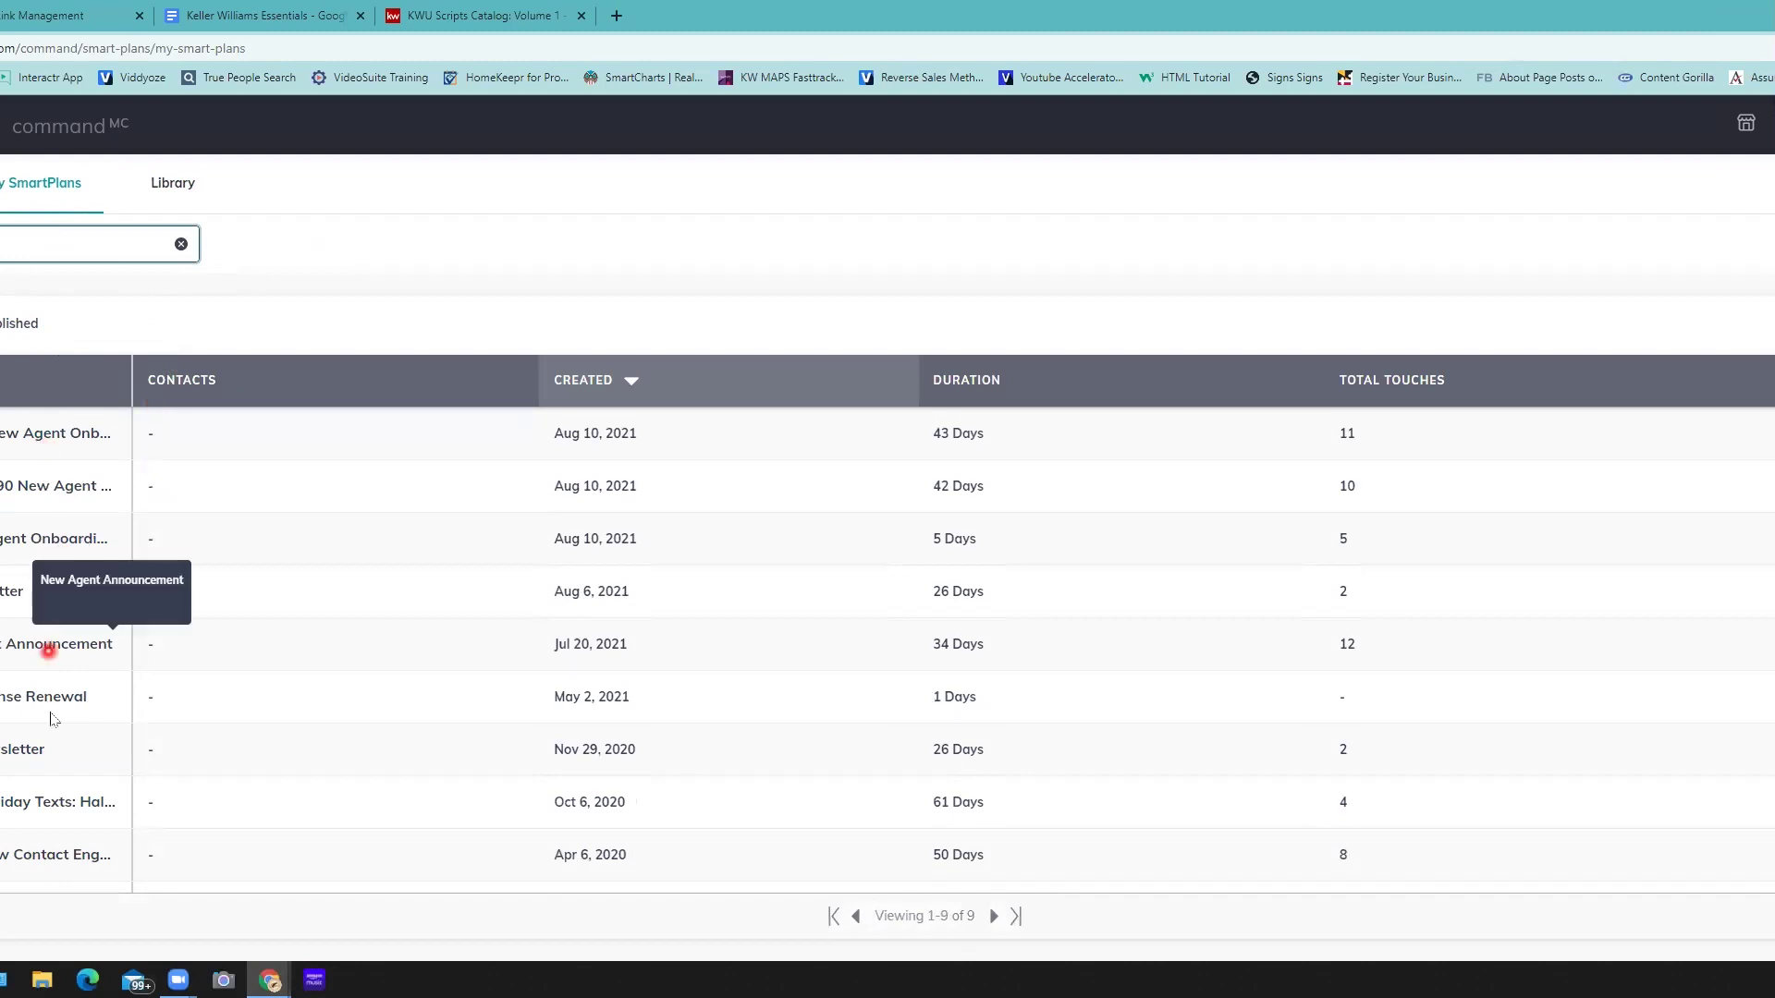
left_click(50, 712)
scroll(54, 745, "down", 1)
left_click(55, 742)
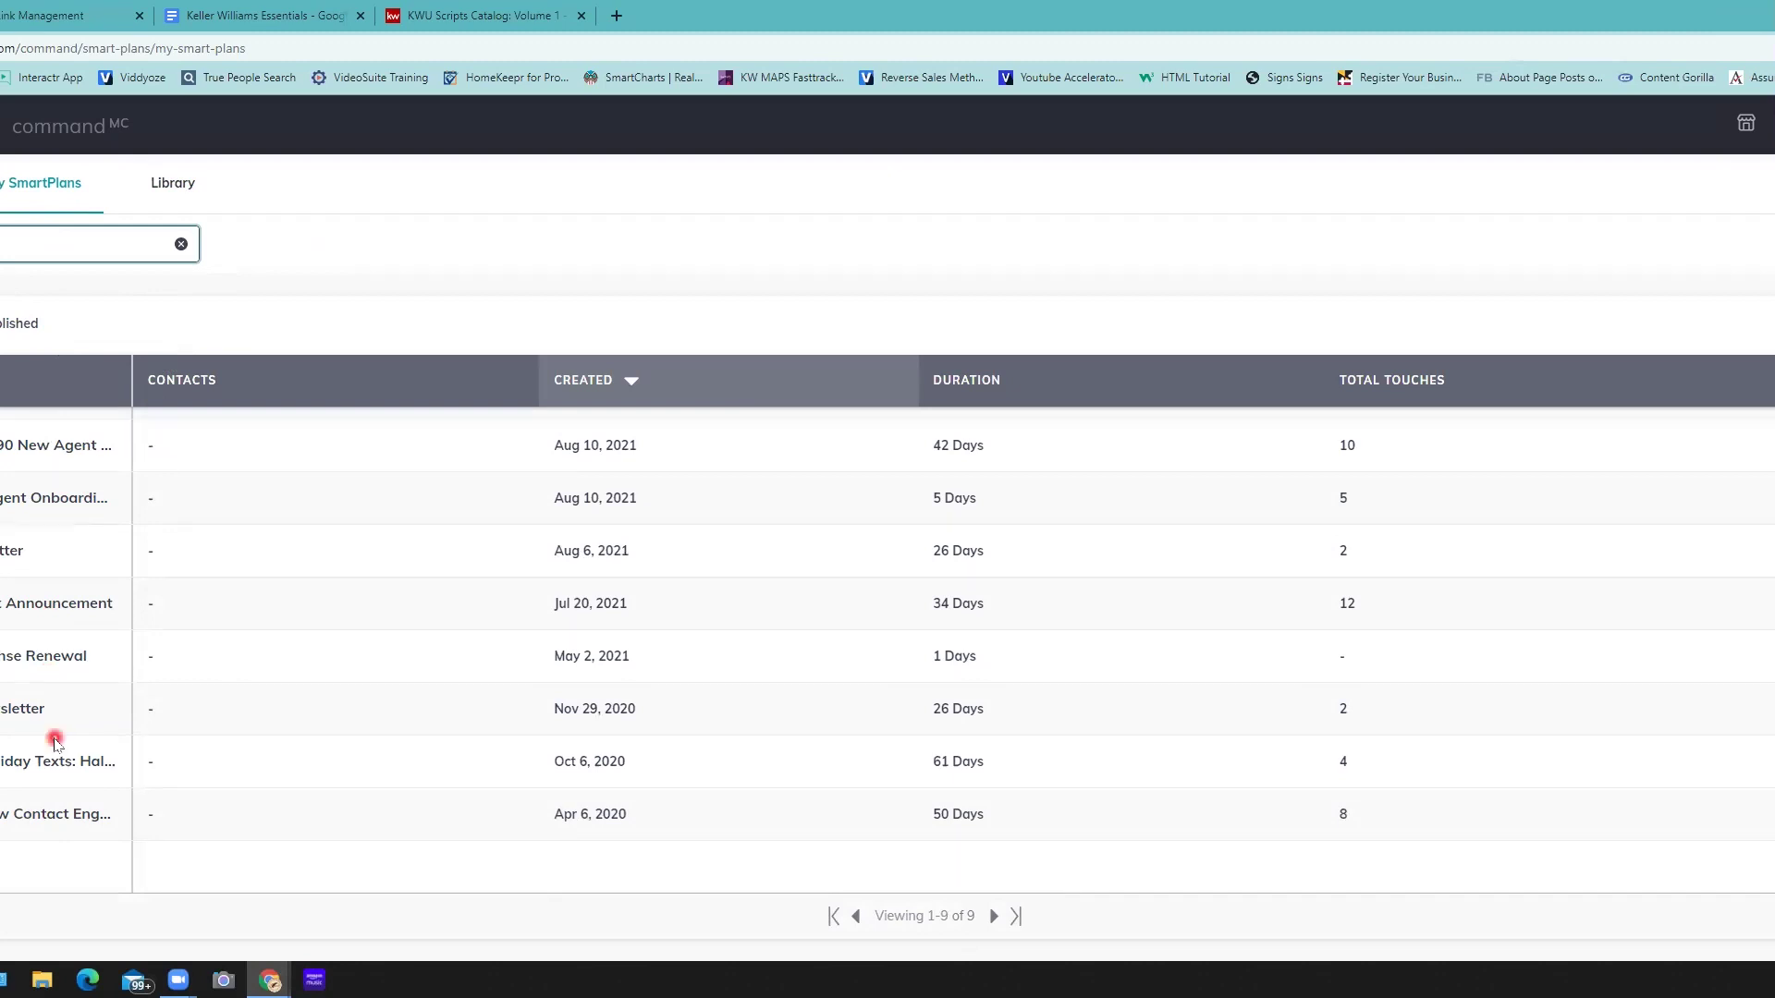
scroll(55, 743, "up", 1)
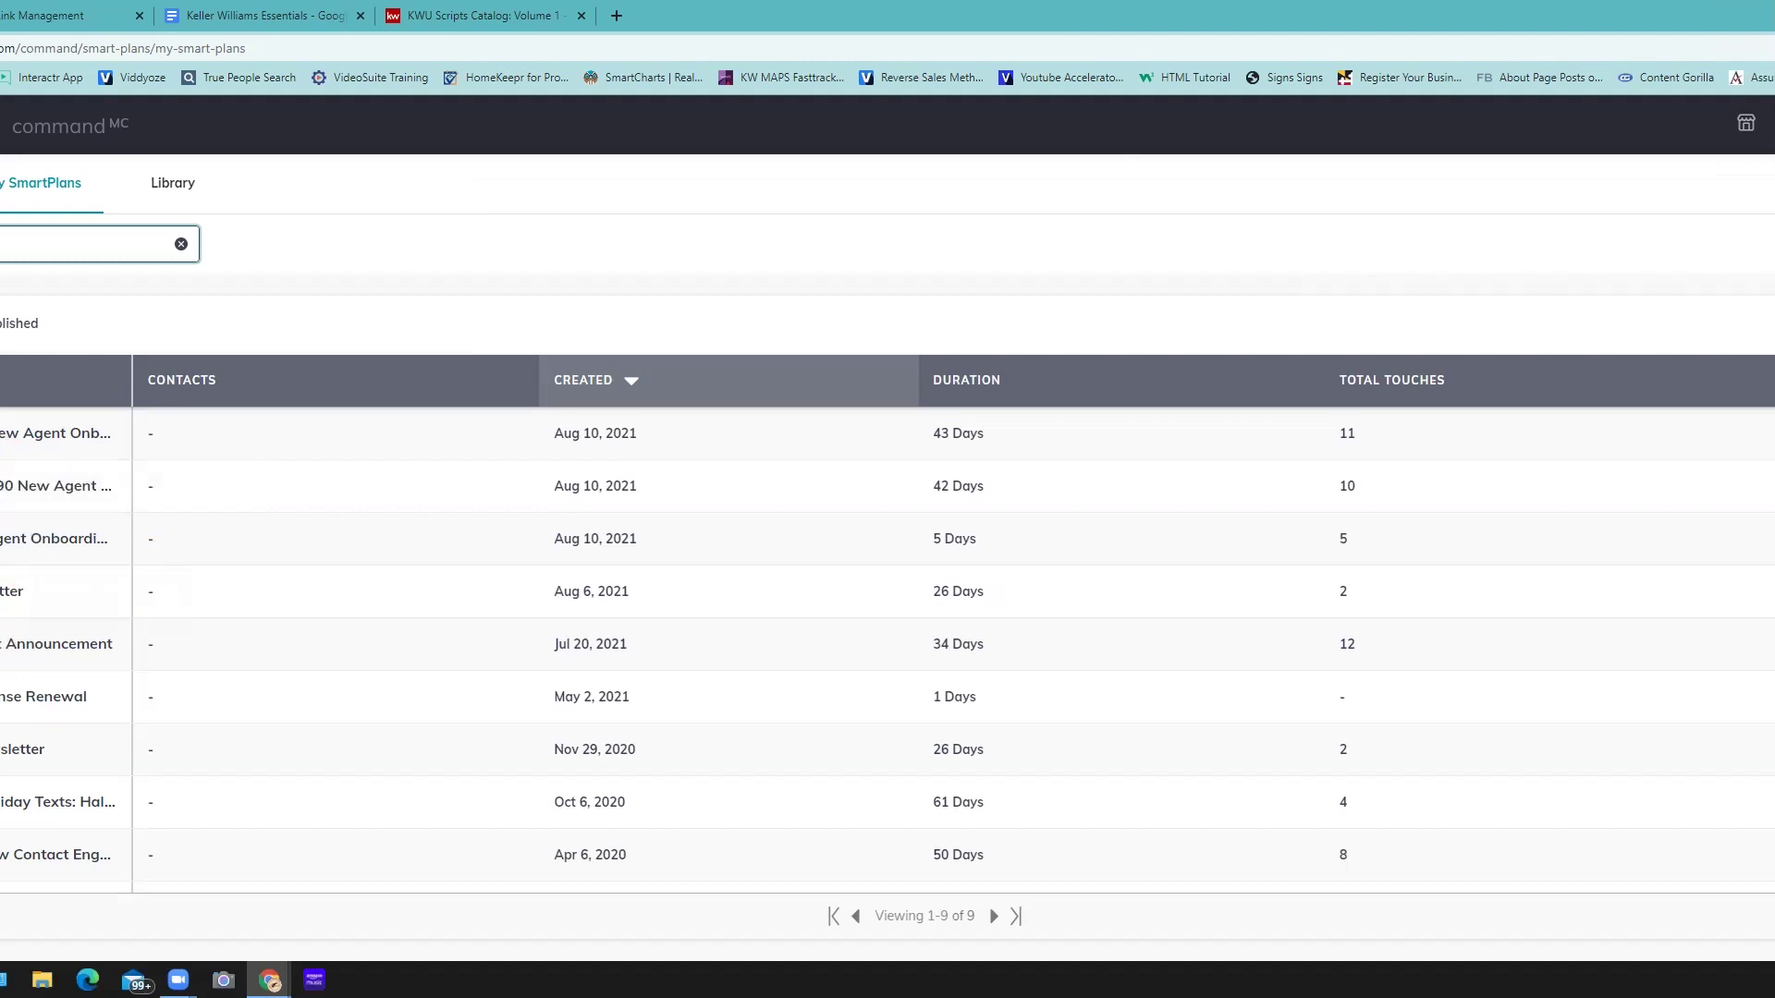
left_click(45, 644)
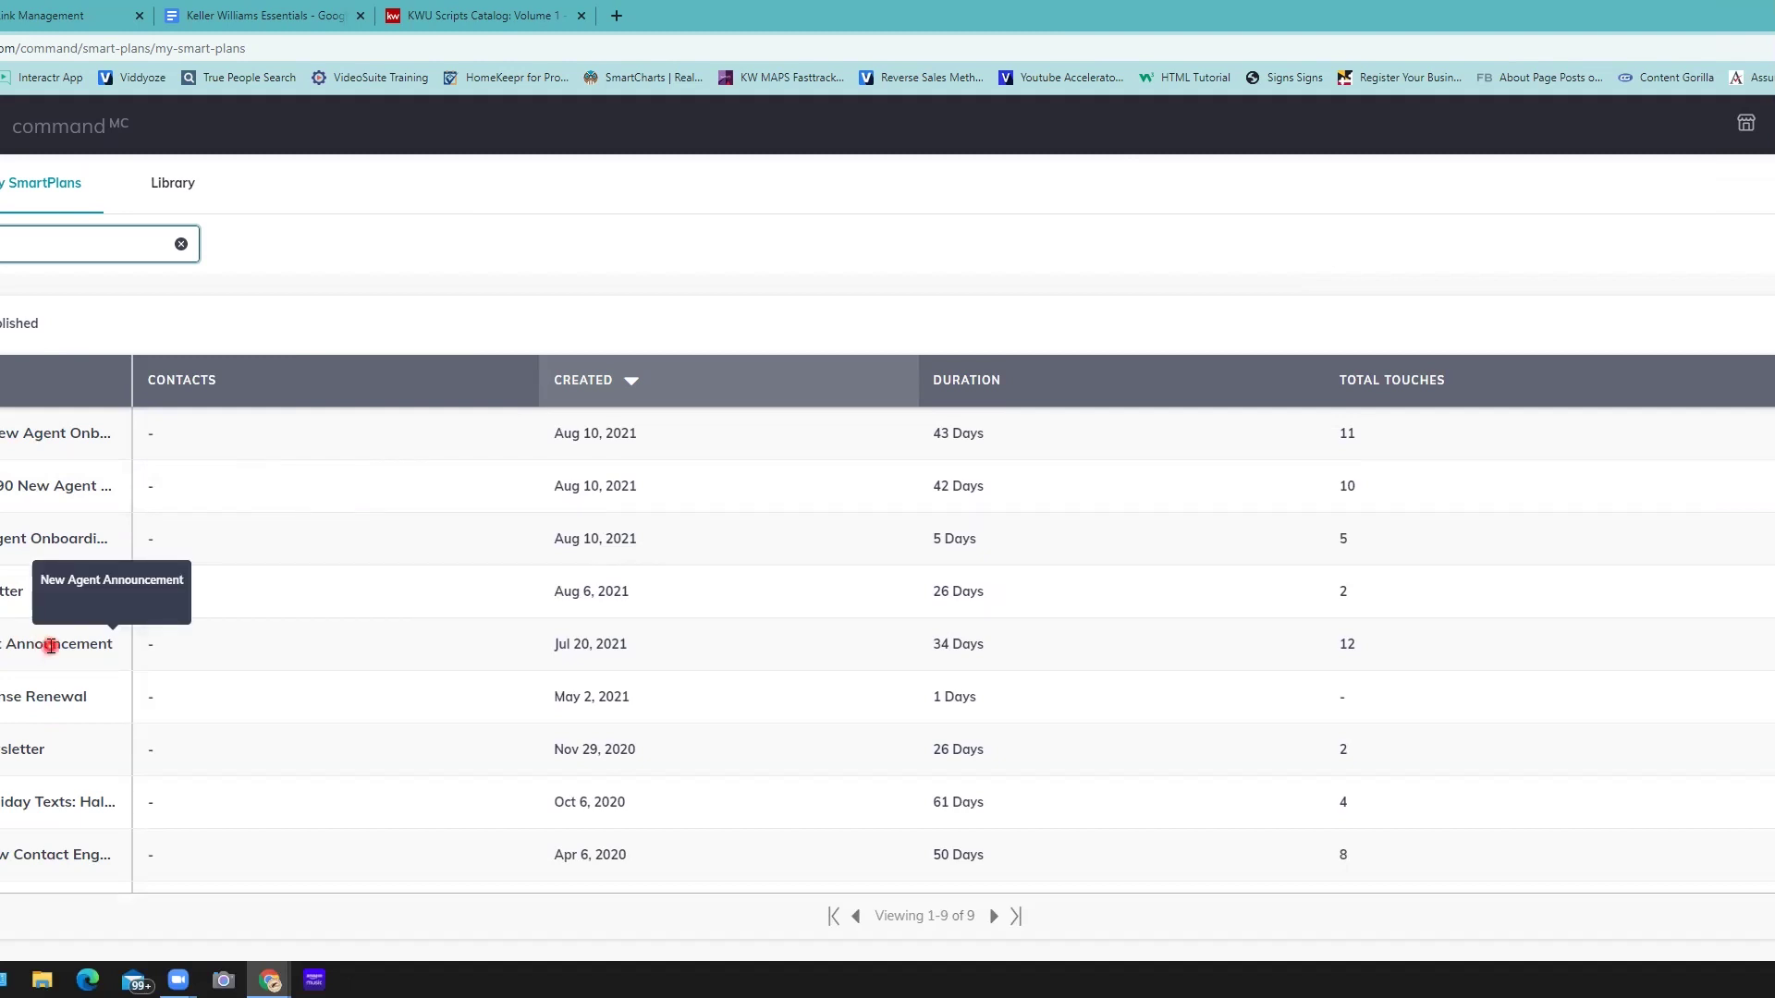
left_click(51, 645)
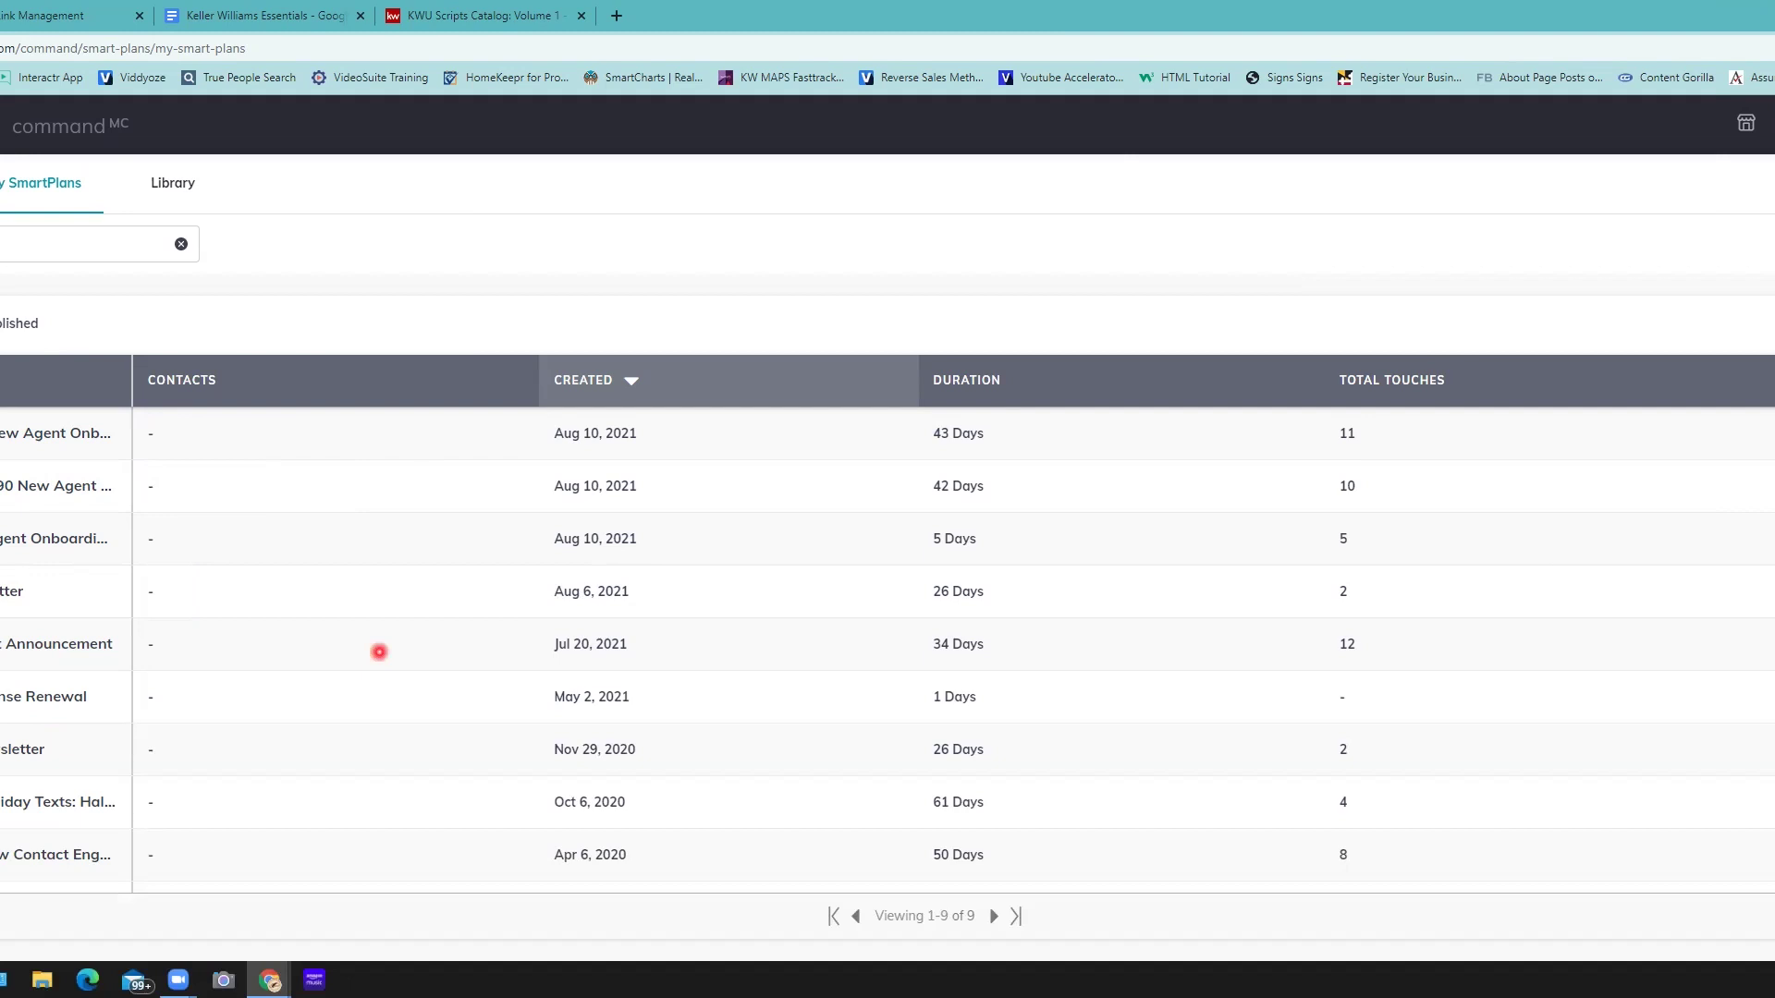
left_click(93, 244)
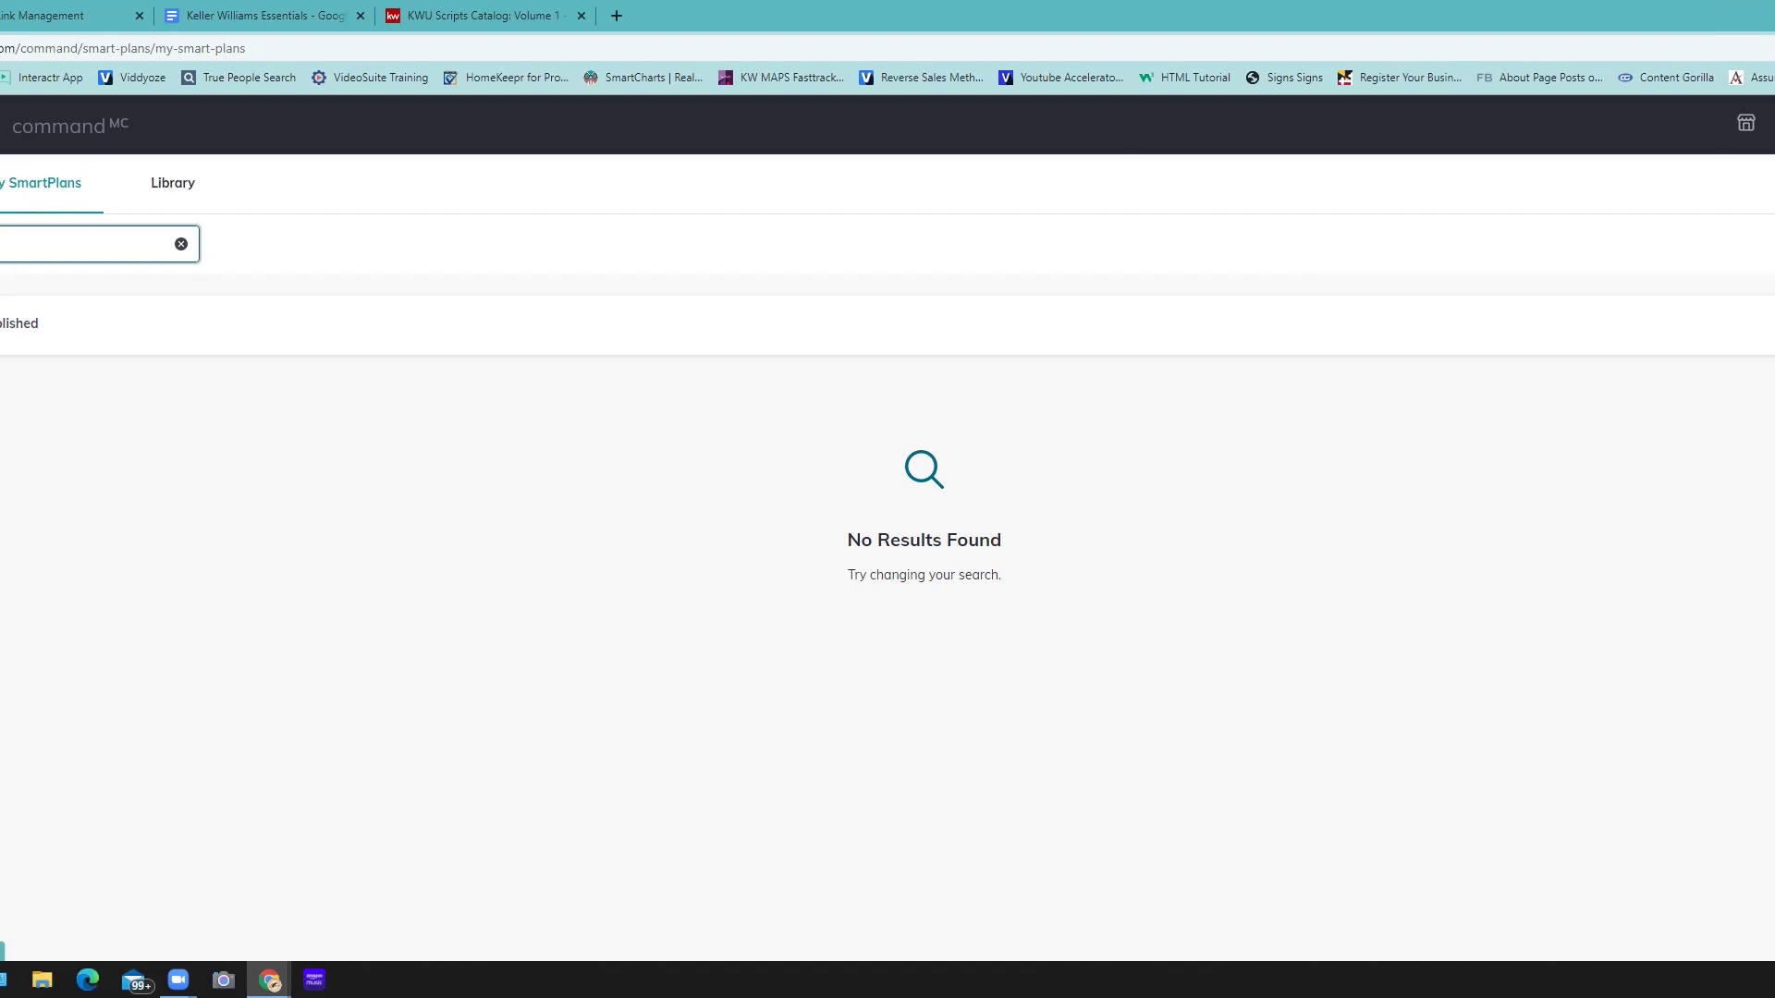
- Show the Published list and read the announcement plan's description (Jul 20, 2021, 63 downloads, 5/5)
left_click(16, 337)
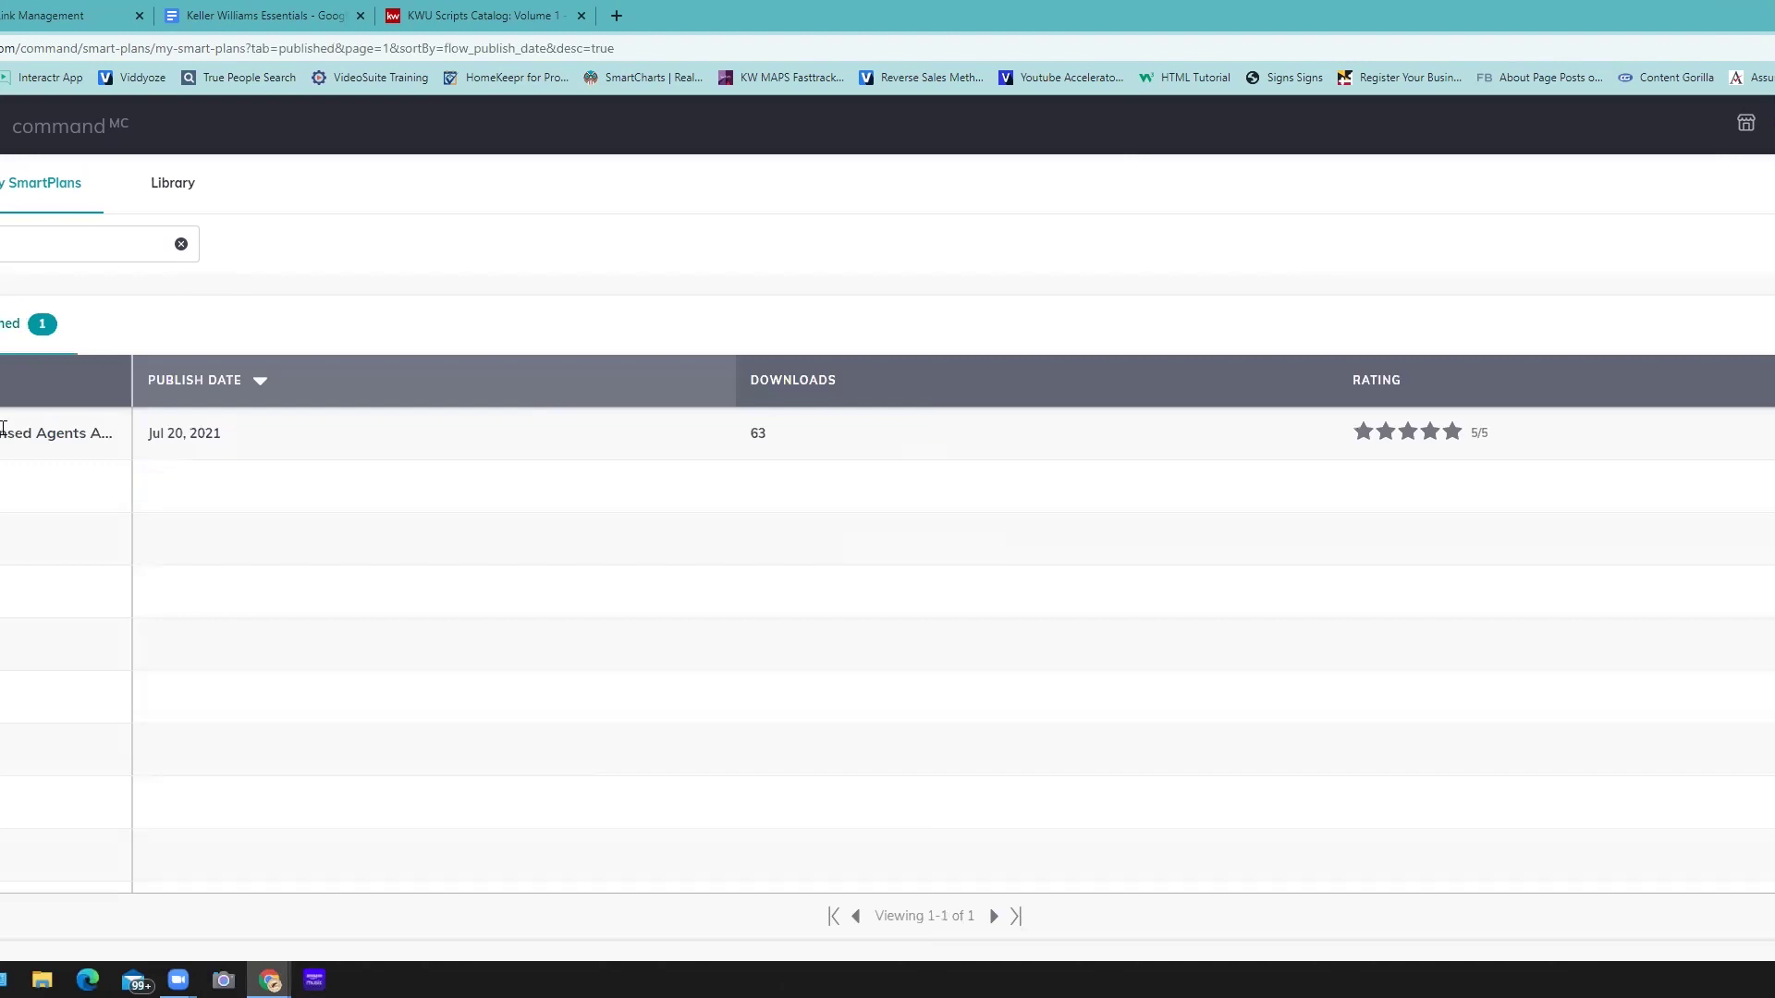
left_click(4, 429)
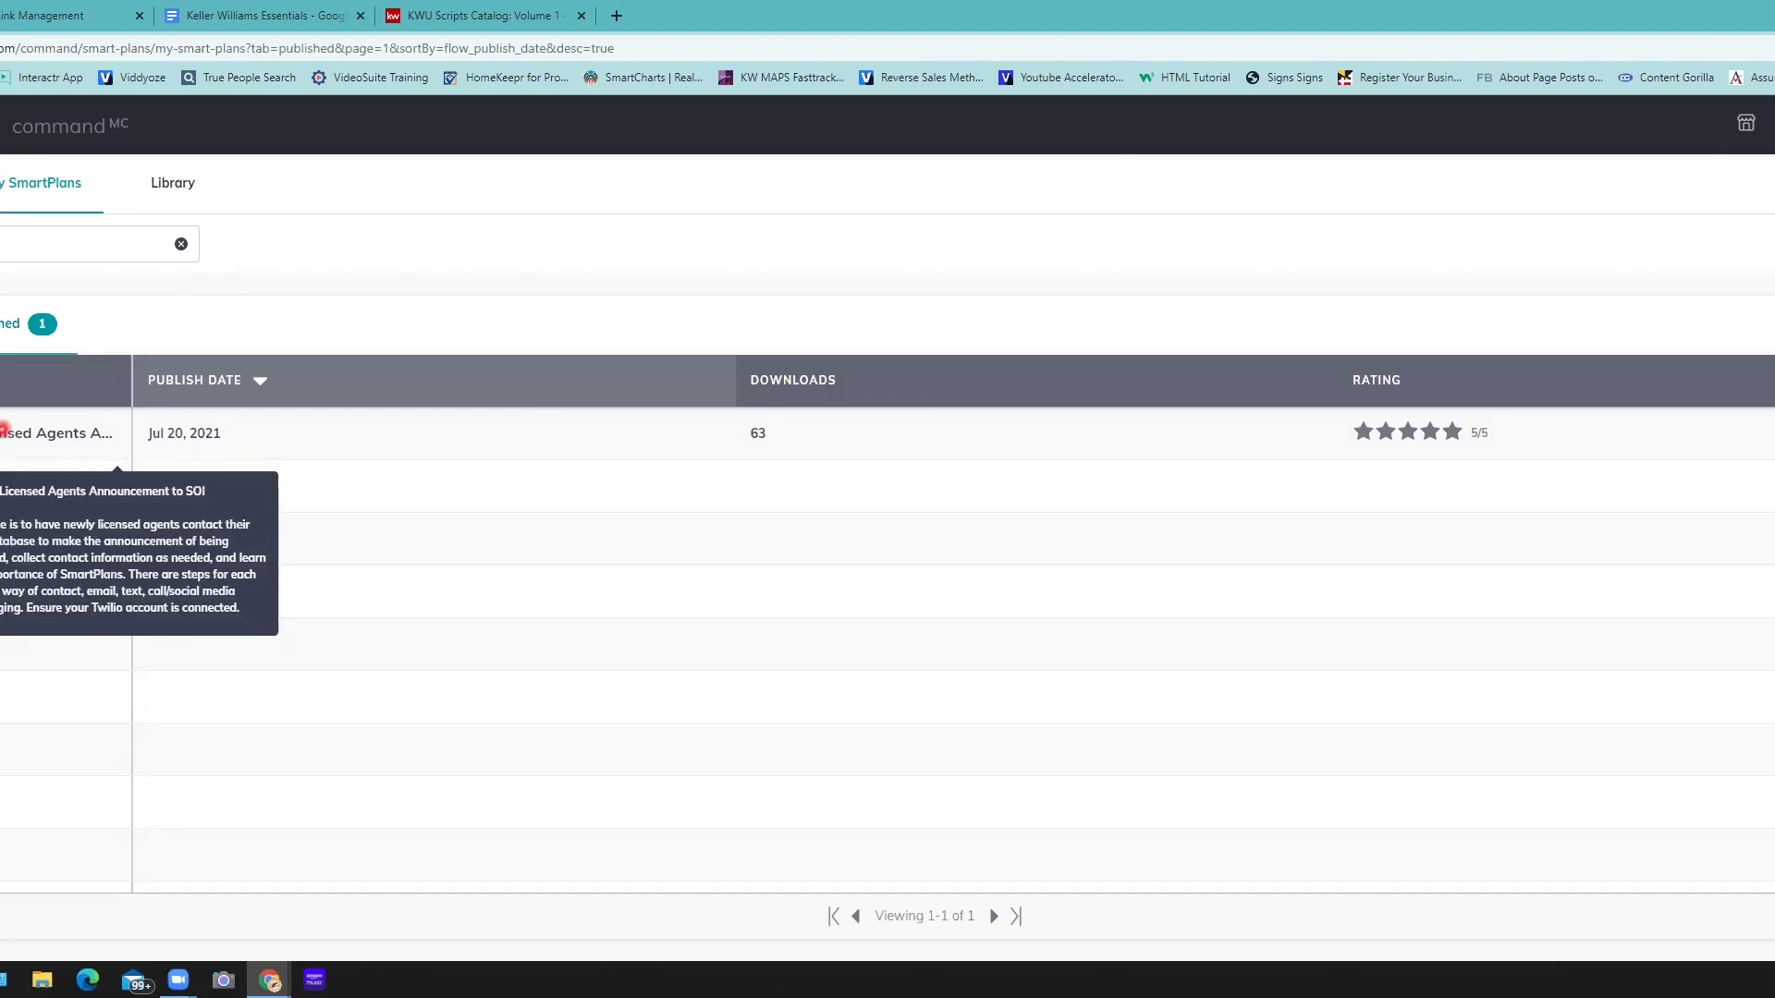
left_click(1561, 473)
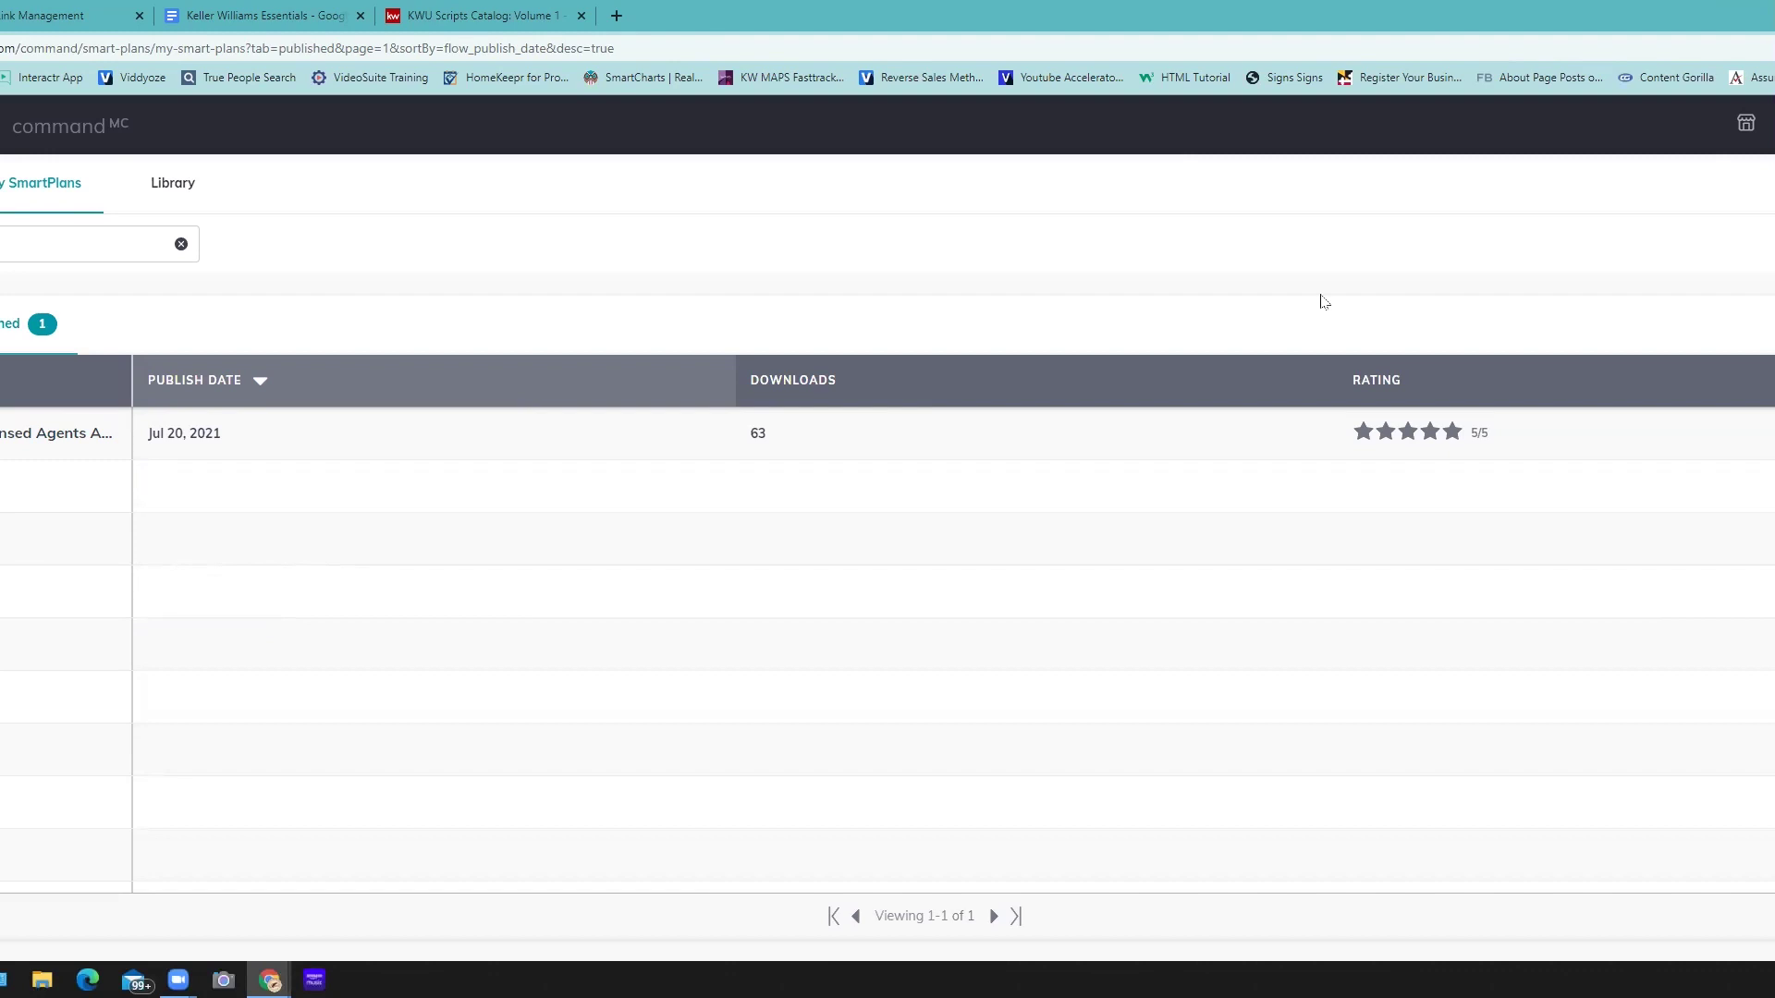
- Open the published Announcement to SOI plan and review its 'I Have to Tell You!' email, 2-day delay and MMS step
left_click(1017, 407)
left_click(1120, 418)
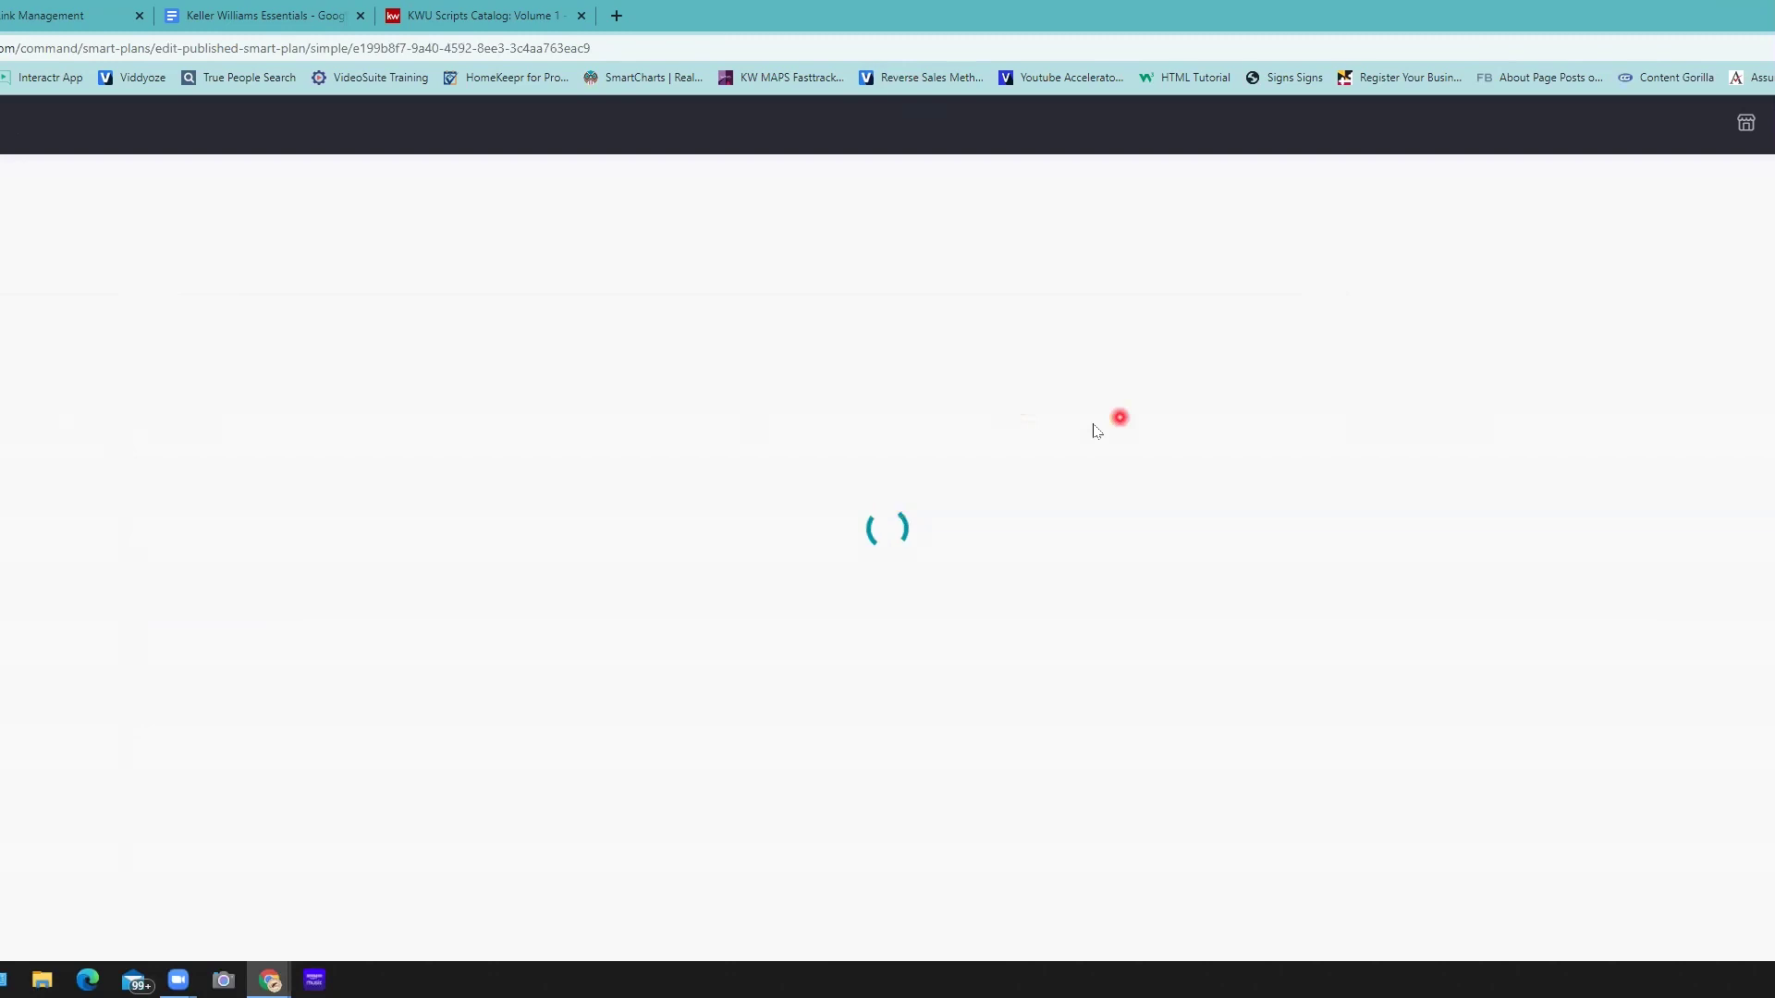
left_click(1068, 448)
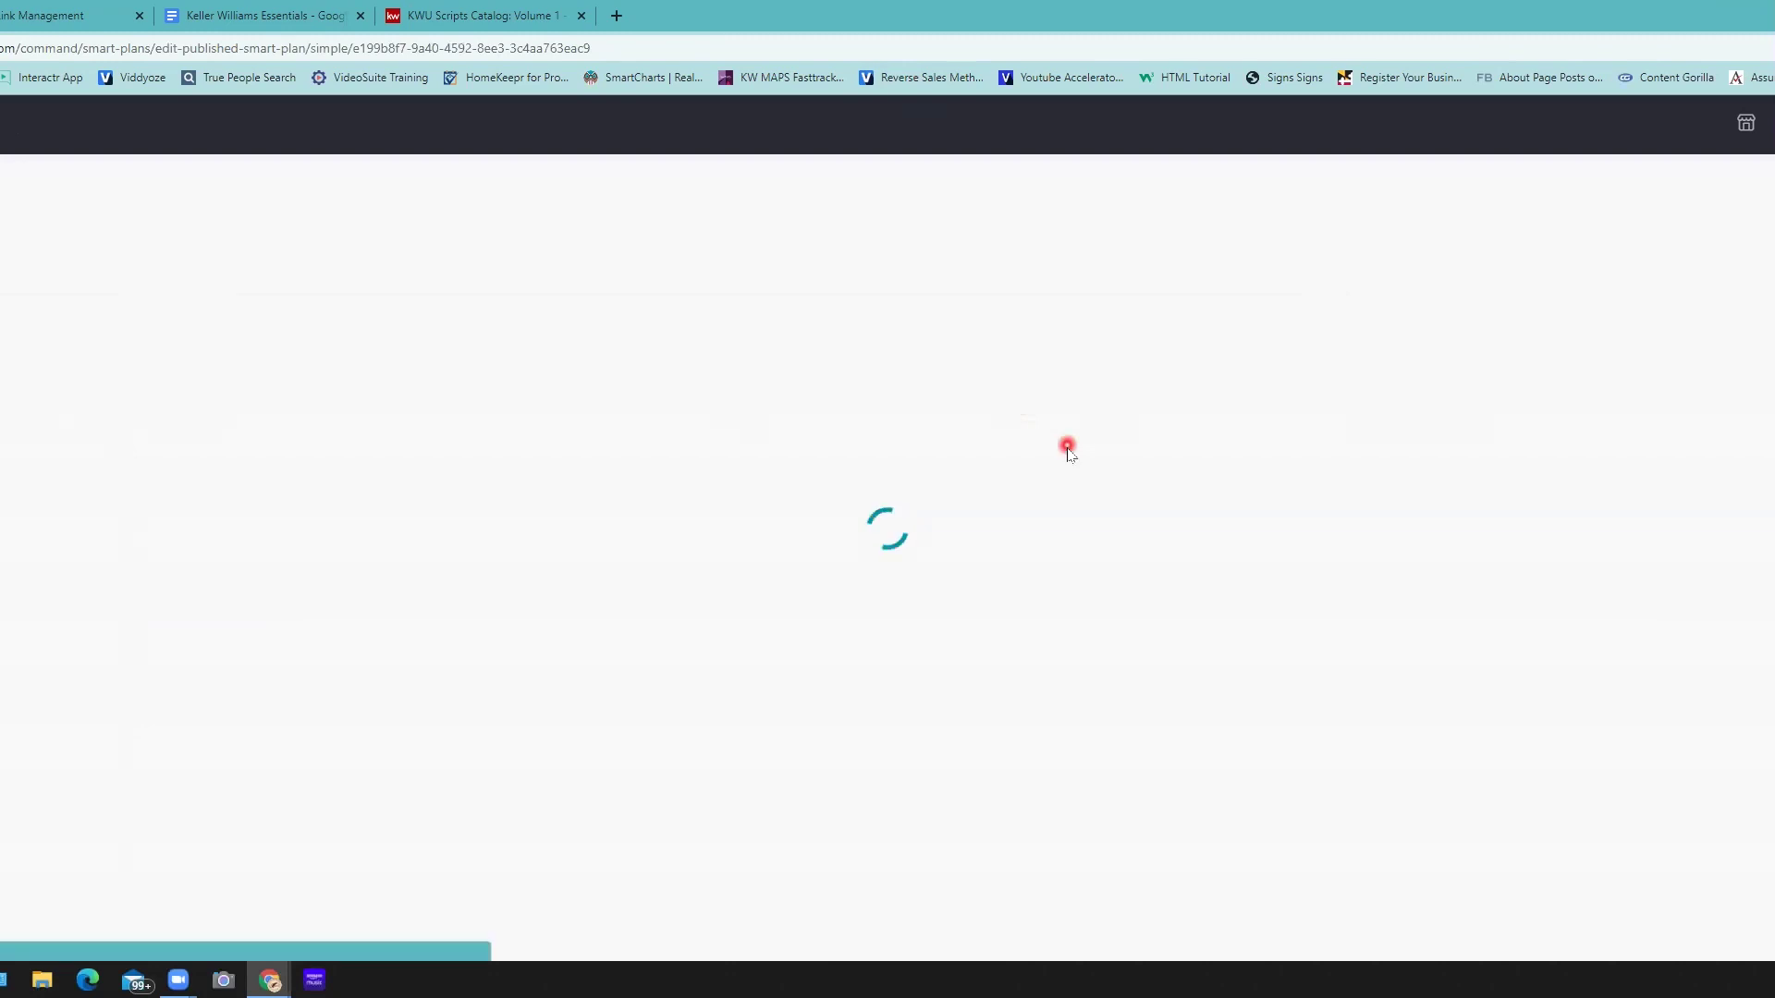
left_click(1034, 441)
left_click(1031, 414)
left_click(906, 89)
left_click(689, 402)
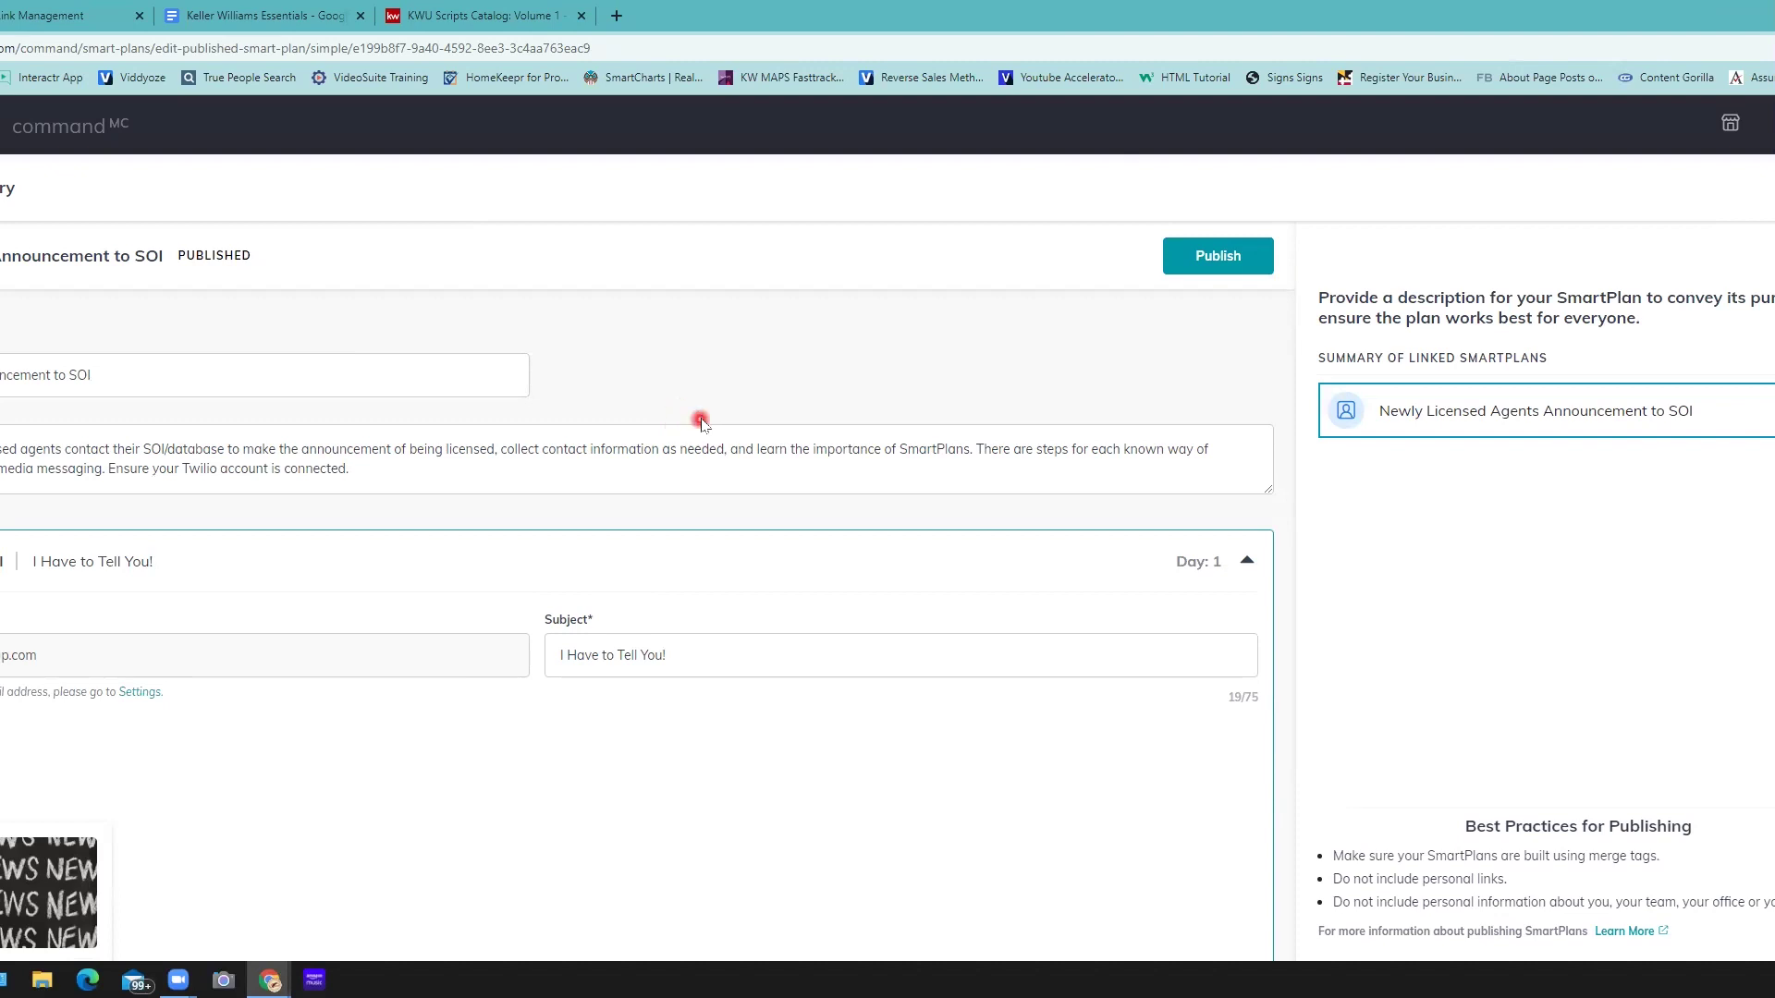
scroll(701, 423, "down", 2)
scroll(701, 423, "up", 2)
scroll(14, 510, "down", 4)
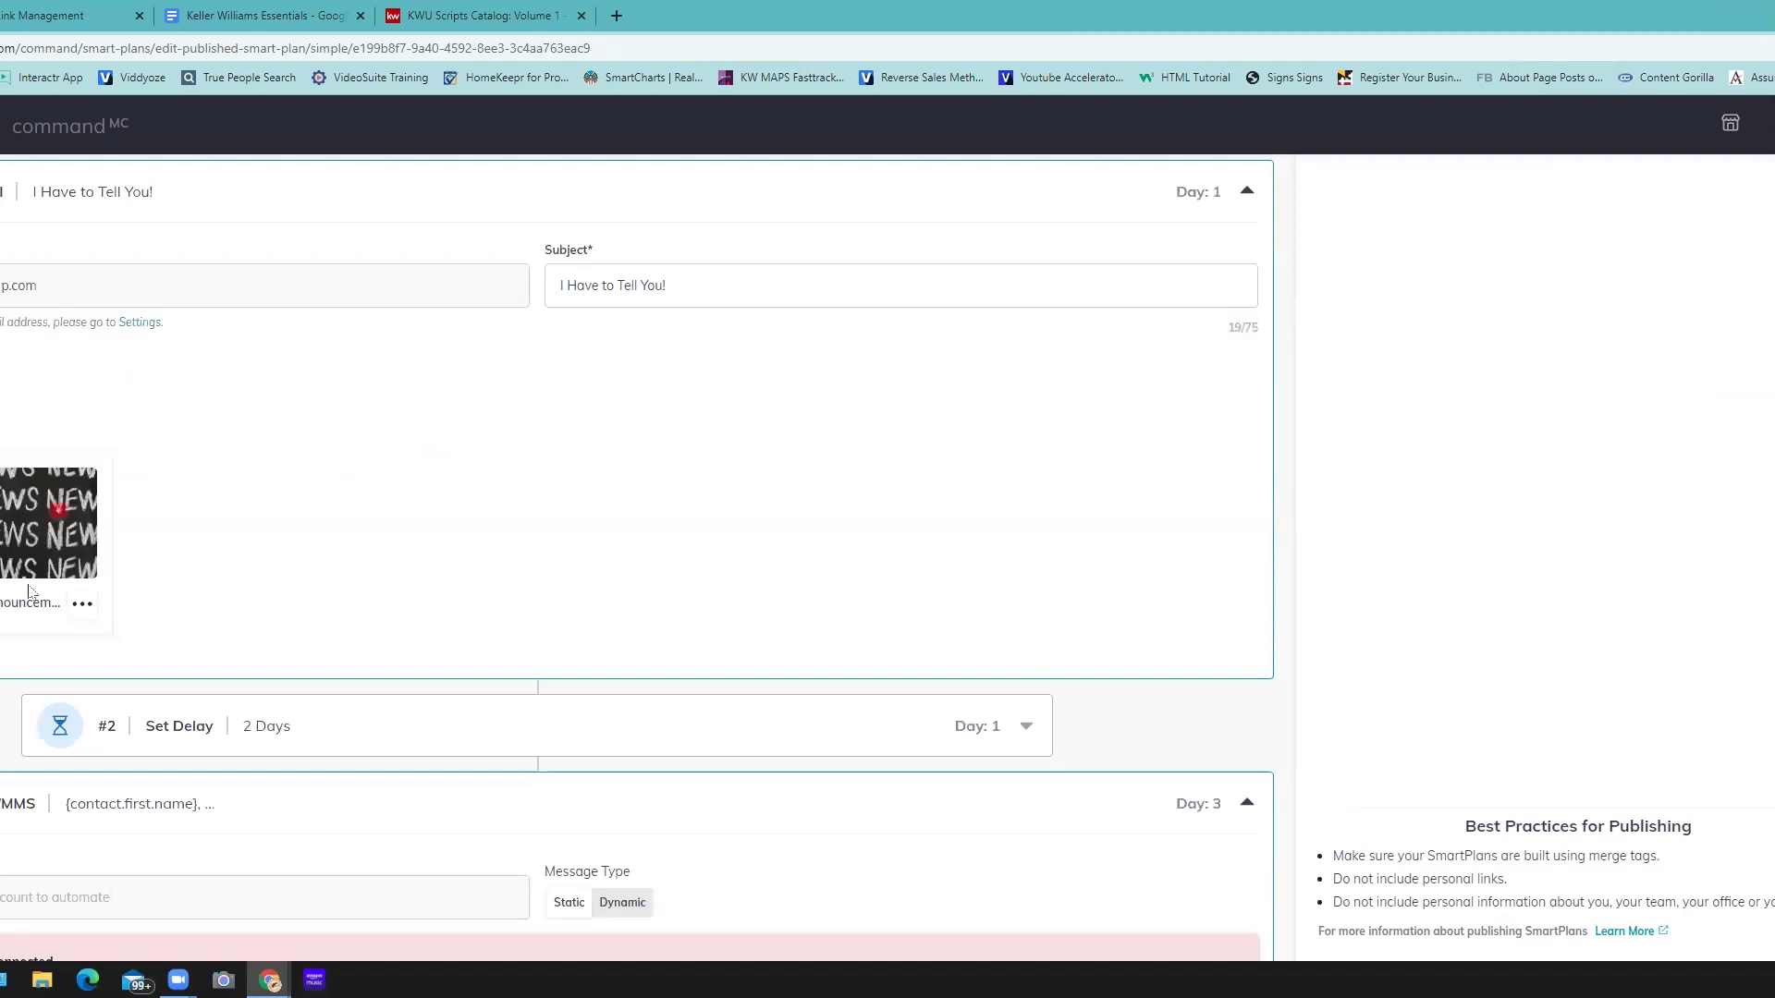
left_click(82, 605)
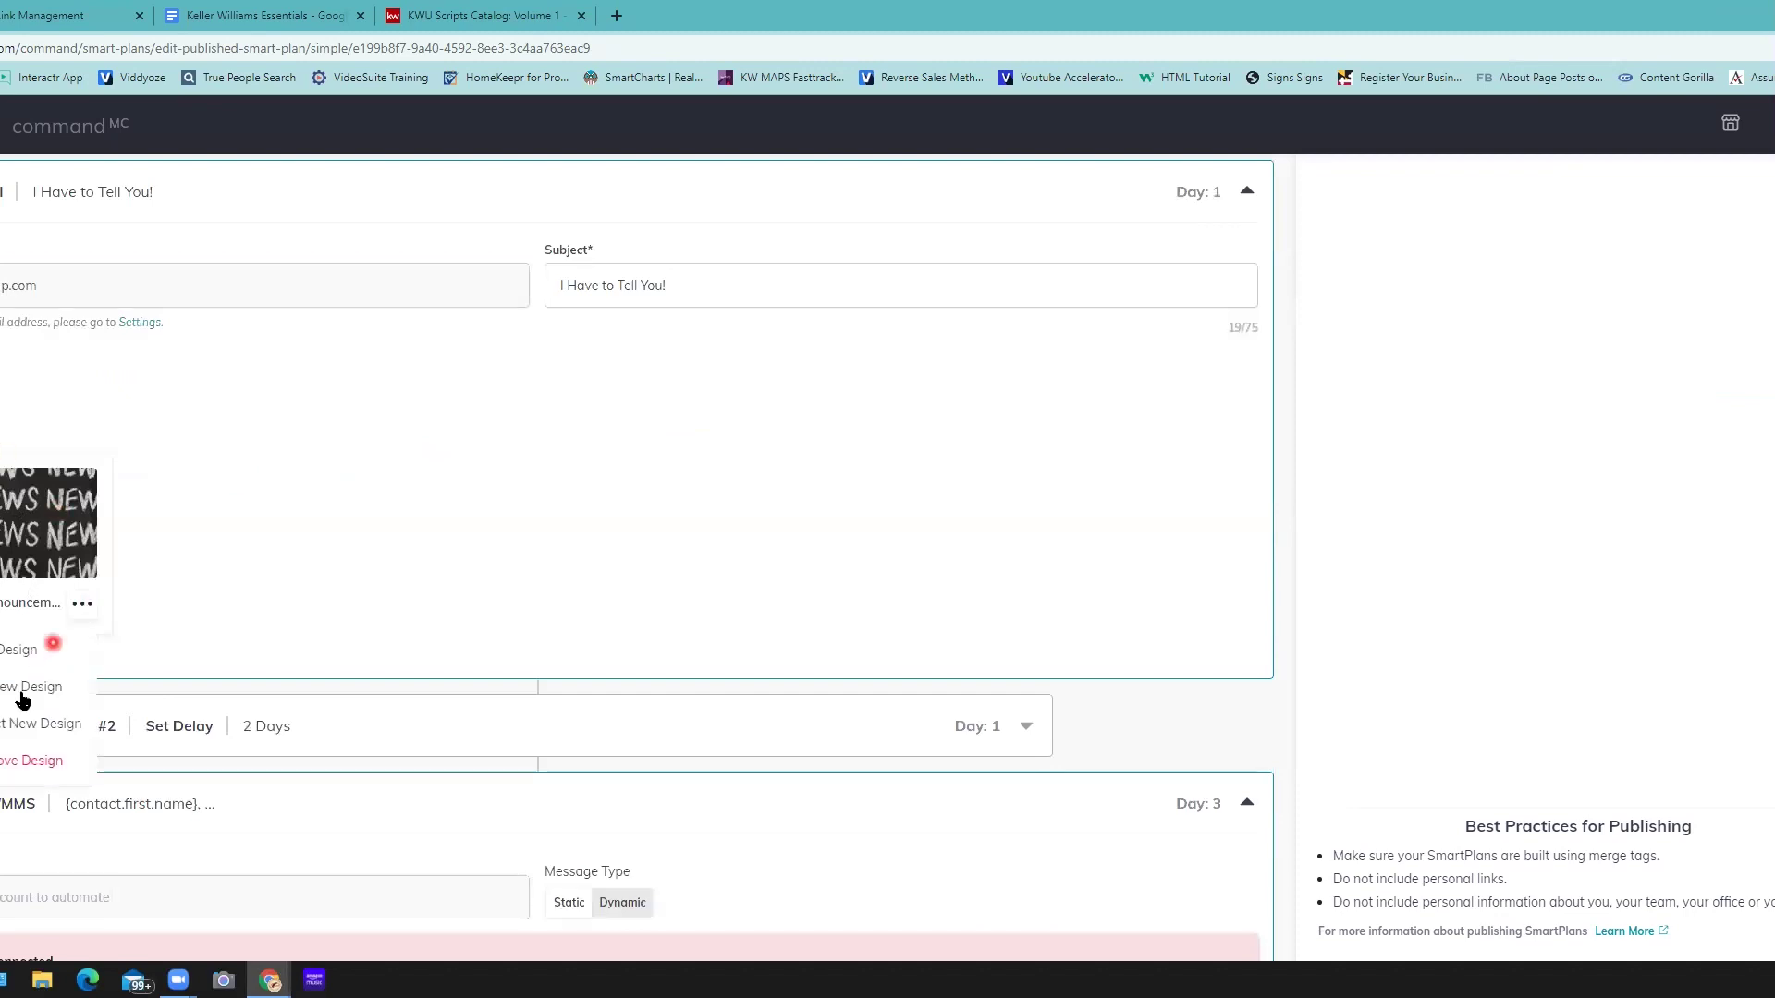
left_click(764, 447)
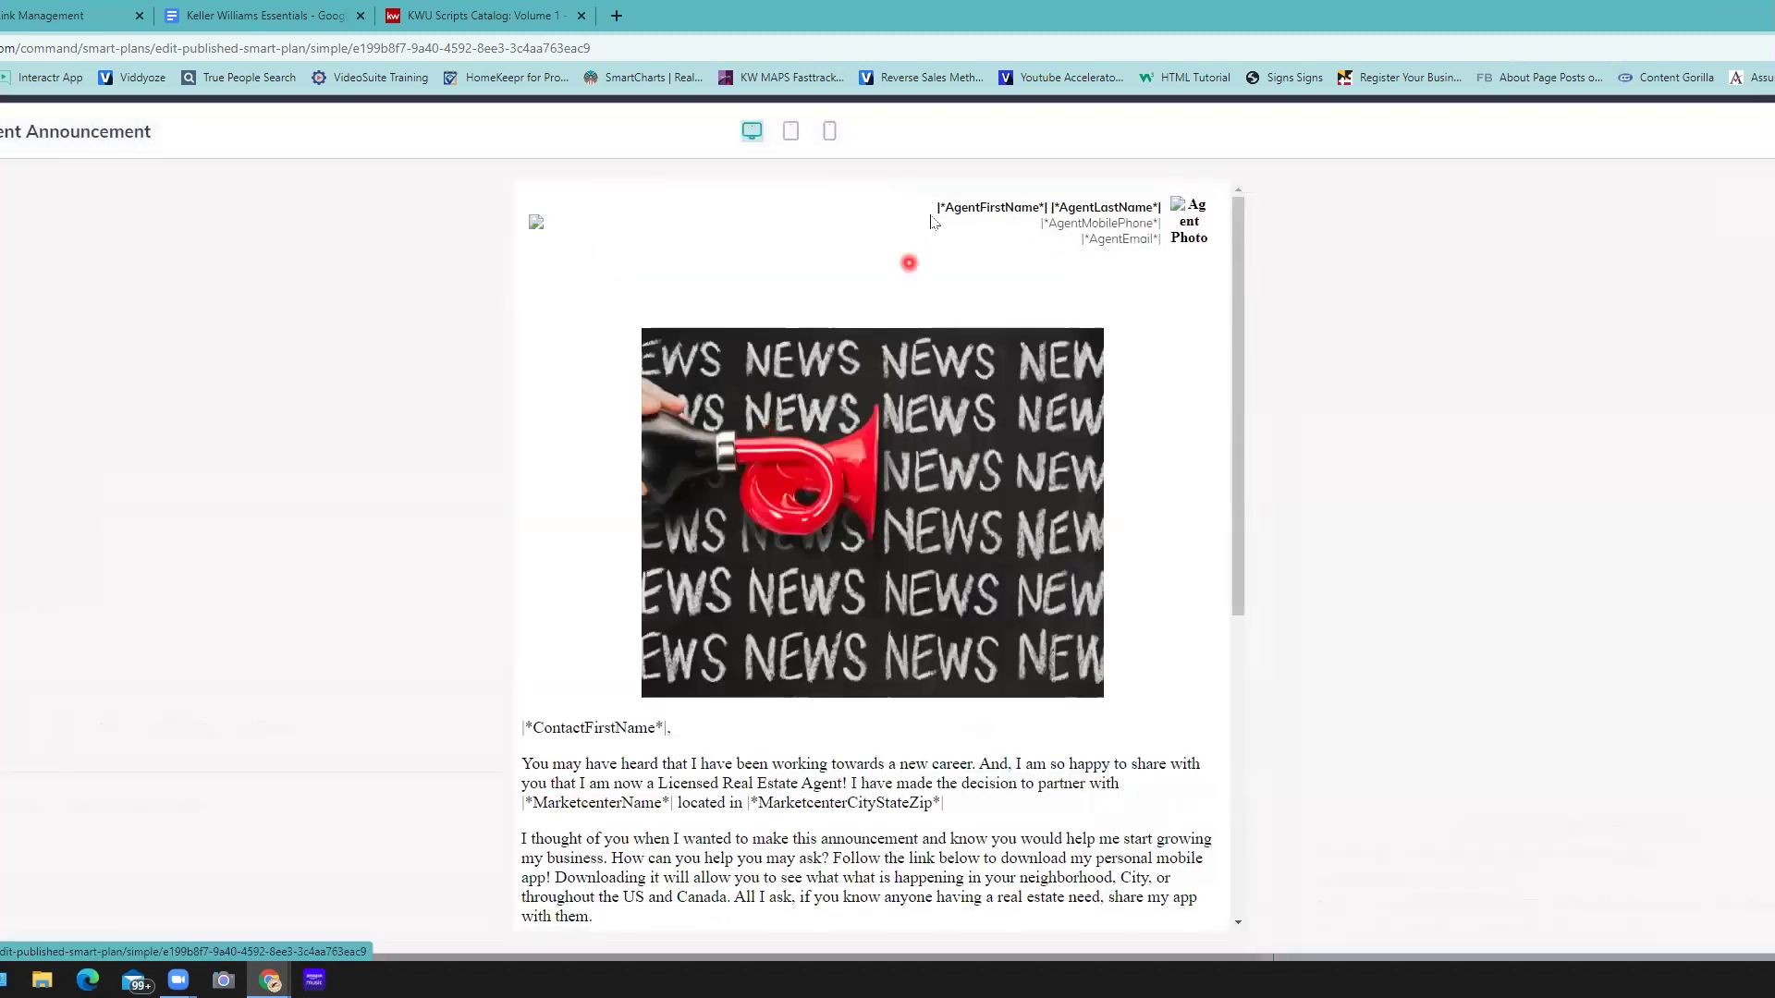
left_click_drag(931, 215, 1173, 259)
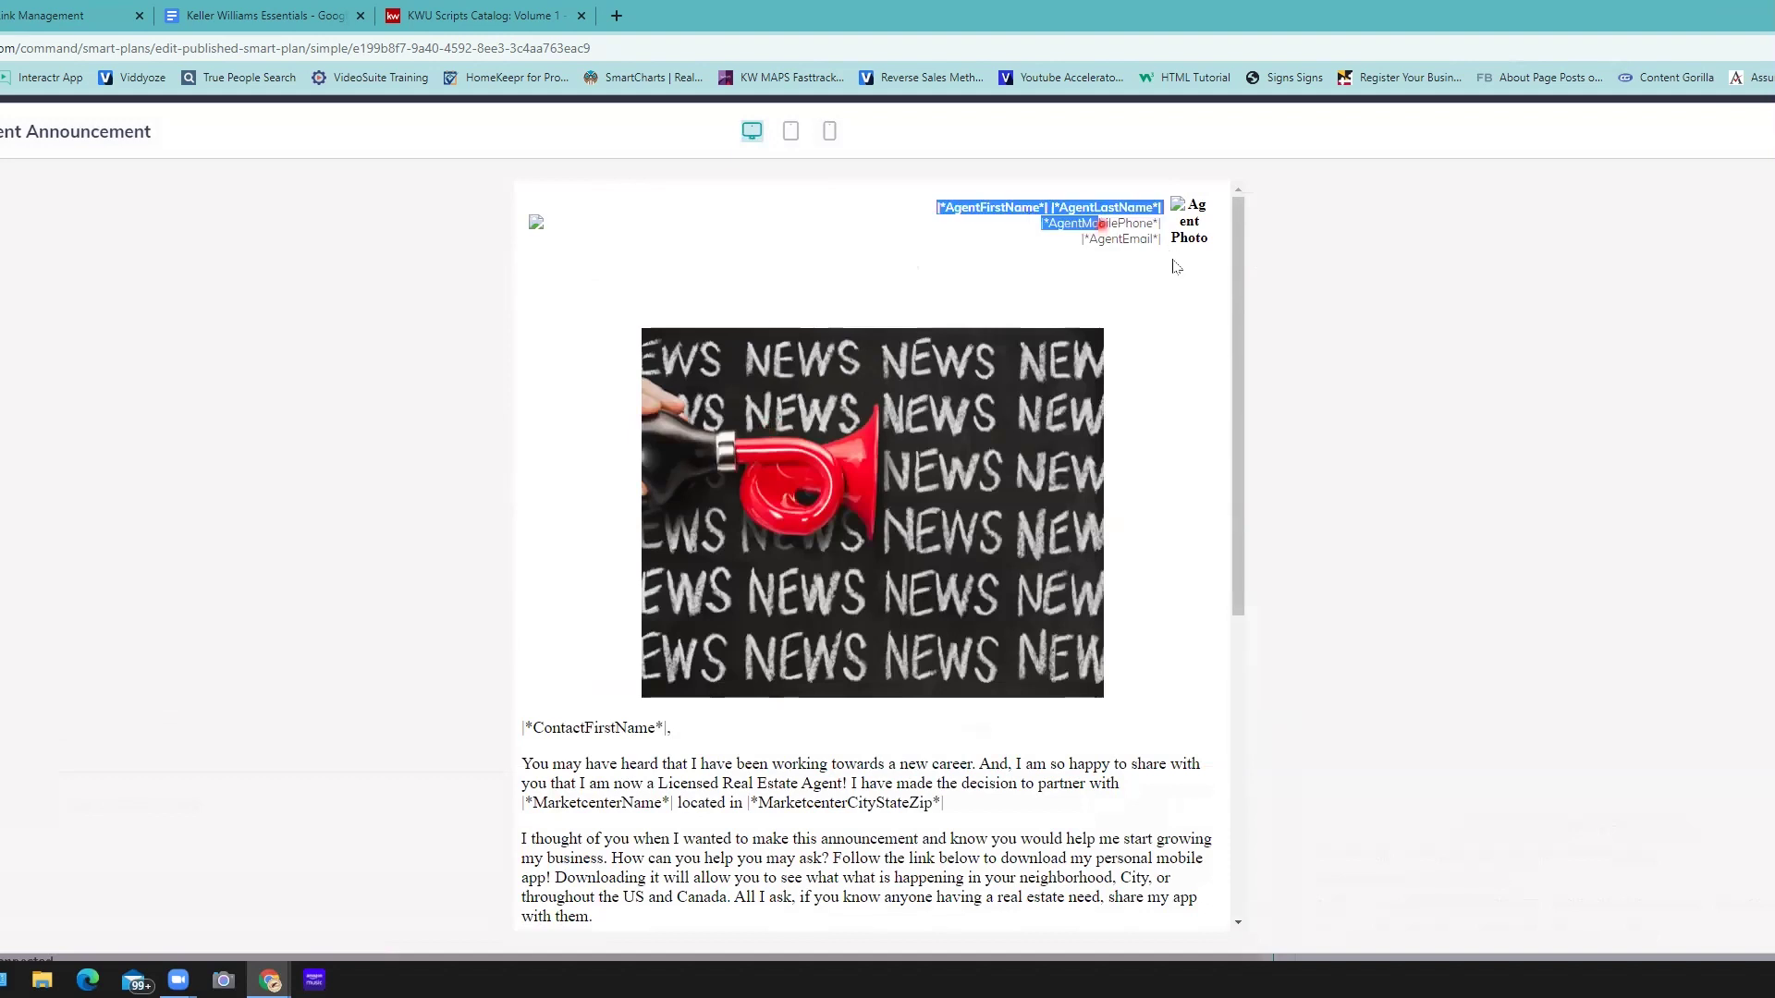
left_click(764, 257)
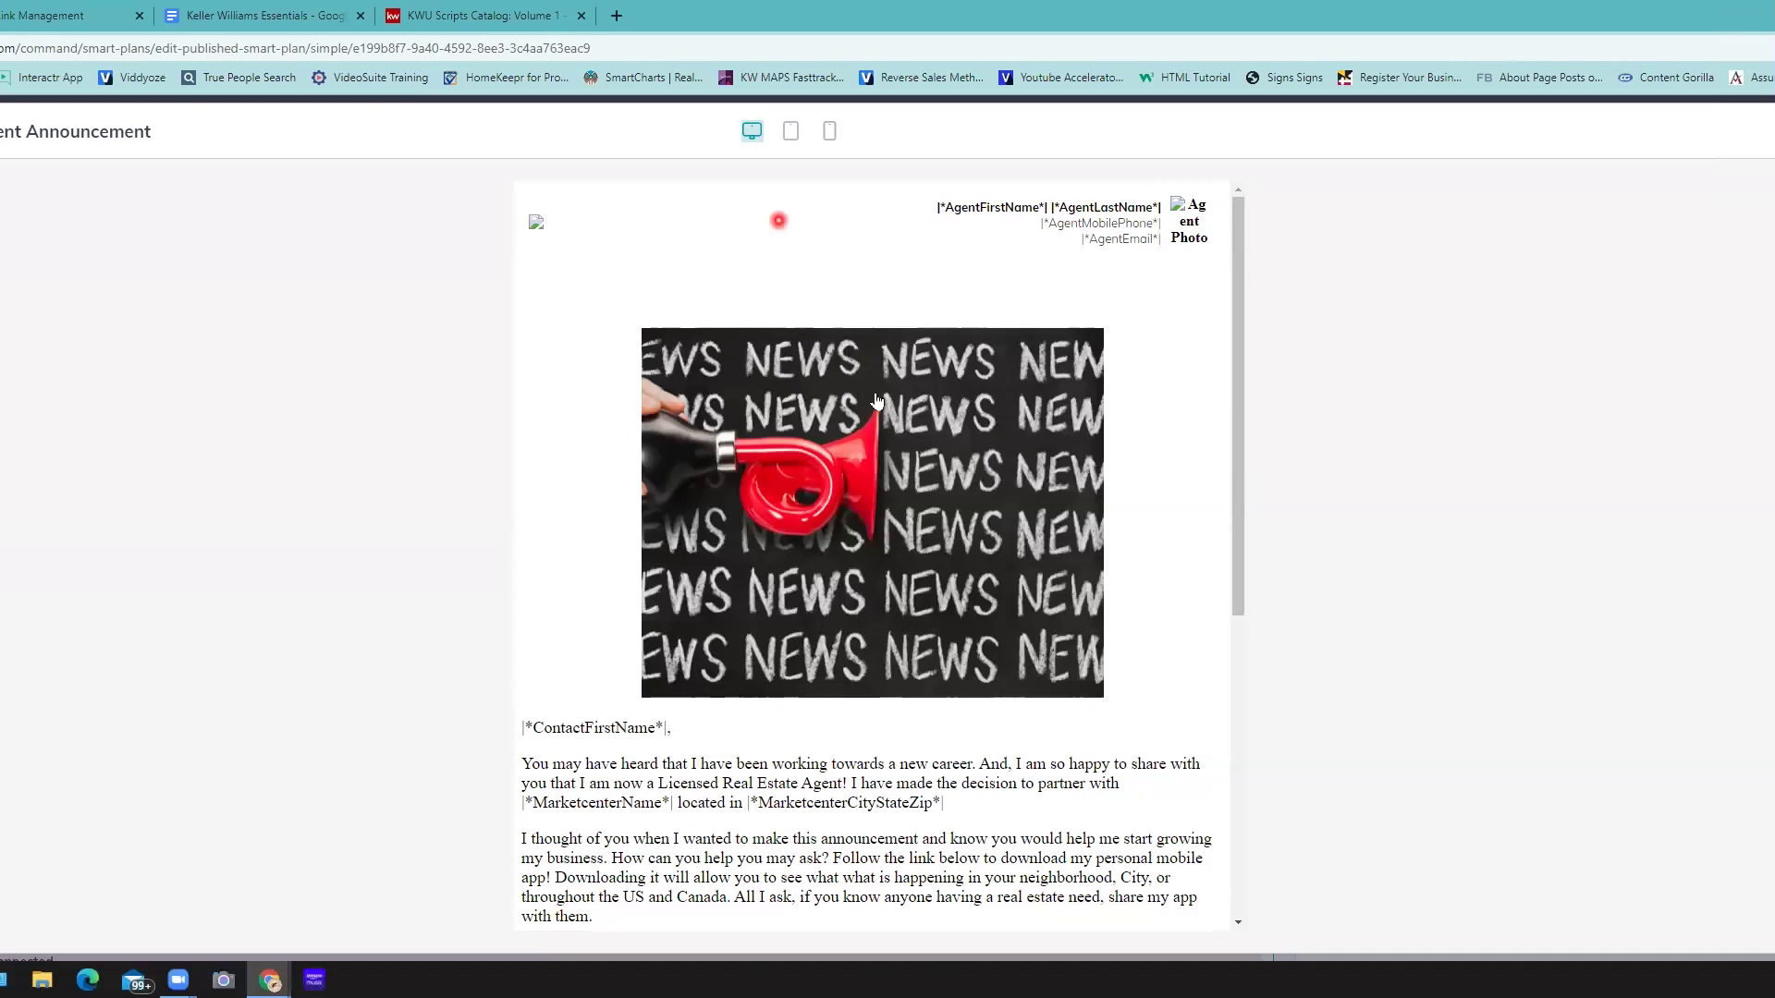
scroll(875, 382, "down", 1)
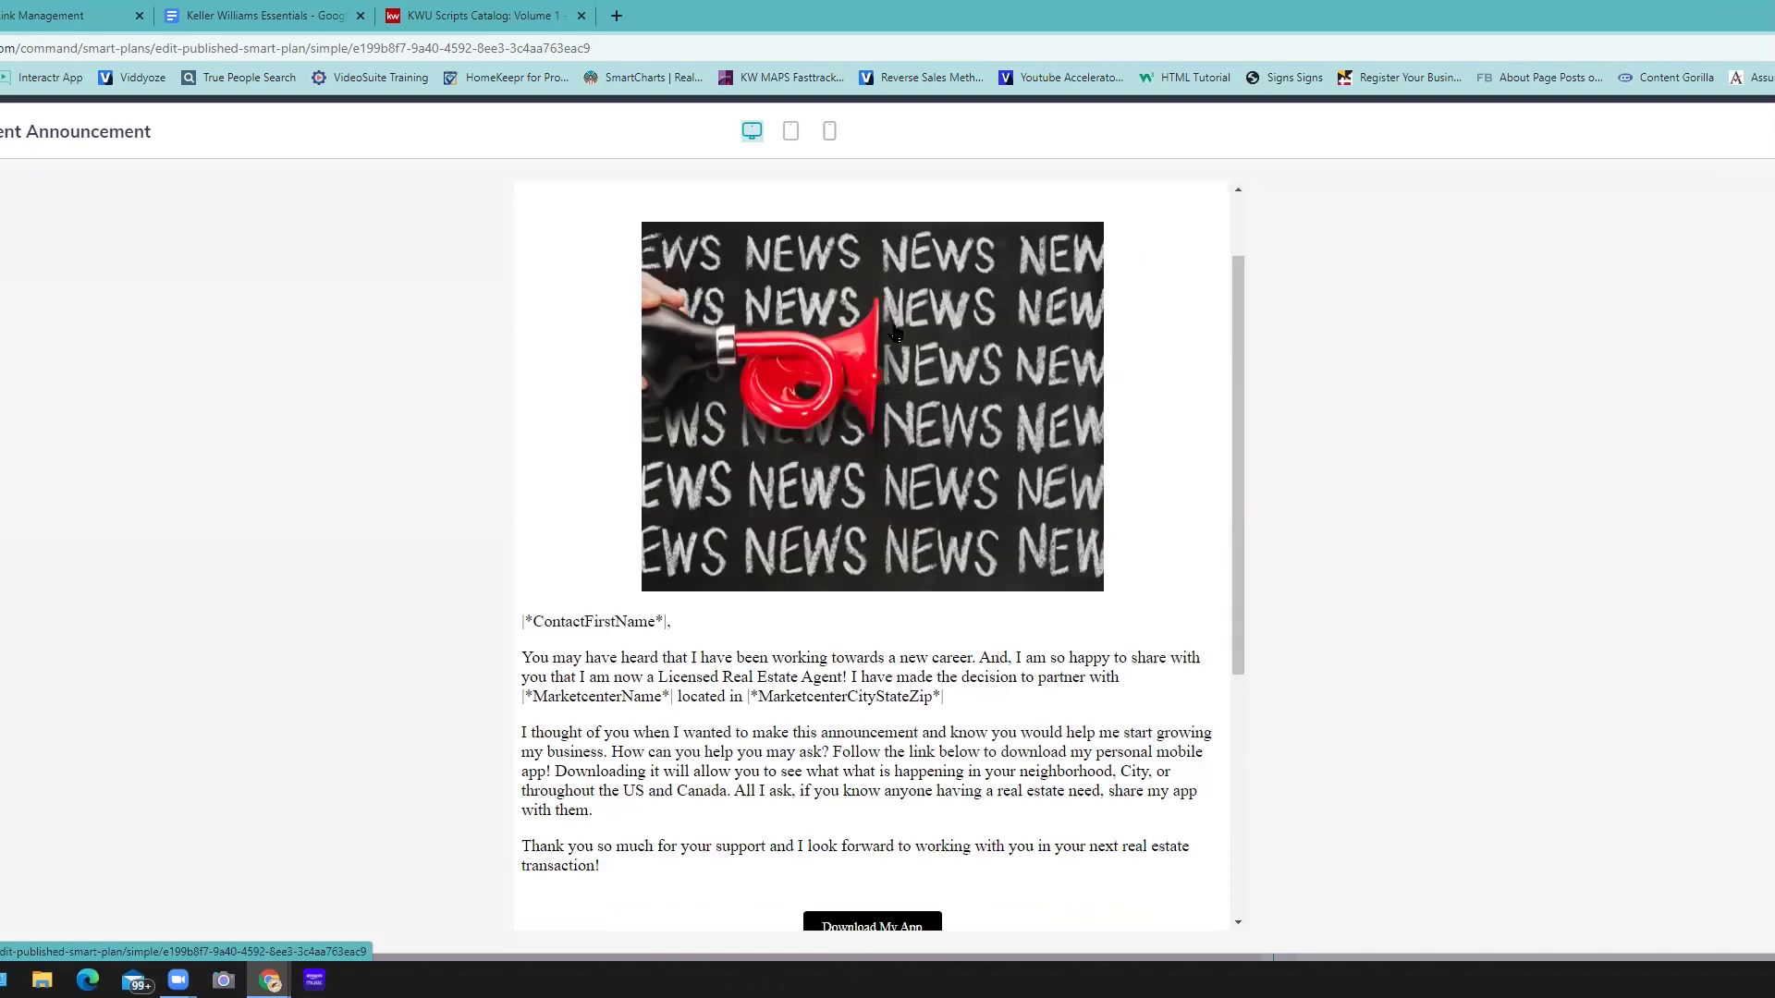
scroll(895, 321, "down", 1)
scroll(561, 432, "down", 2)
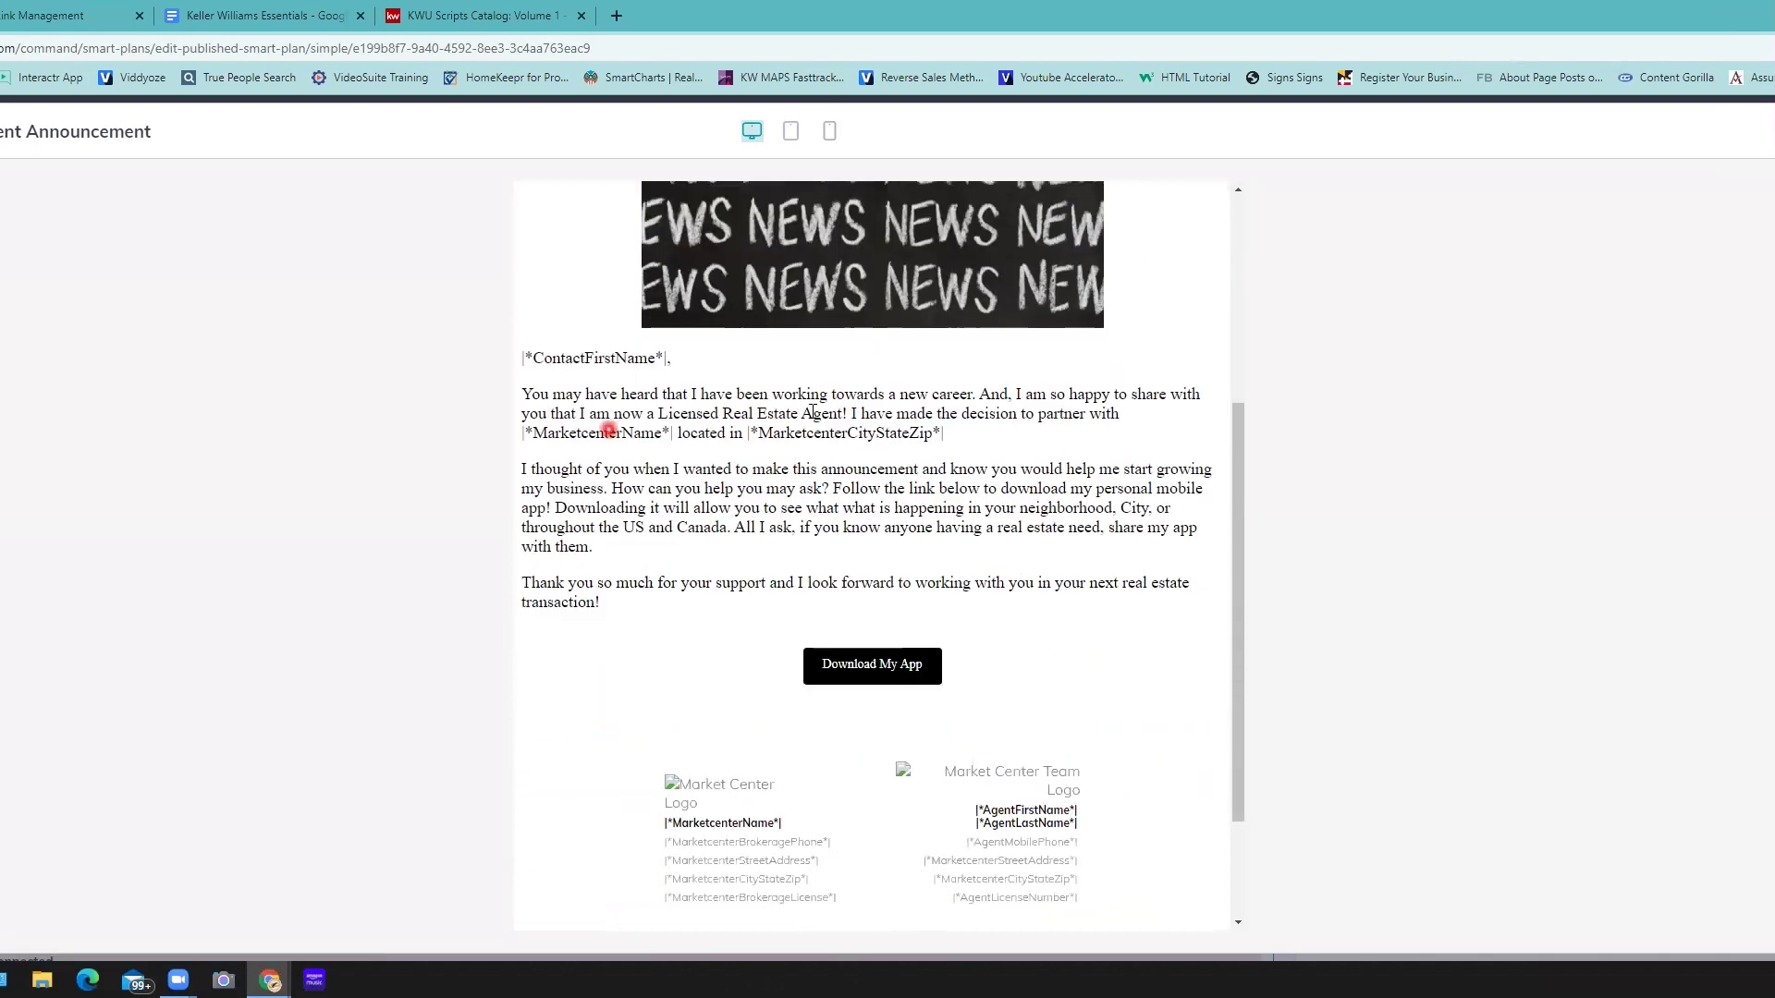
left_click_drag(551, 406, 924, 415)
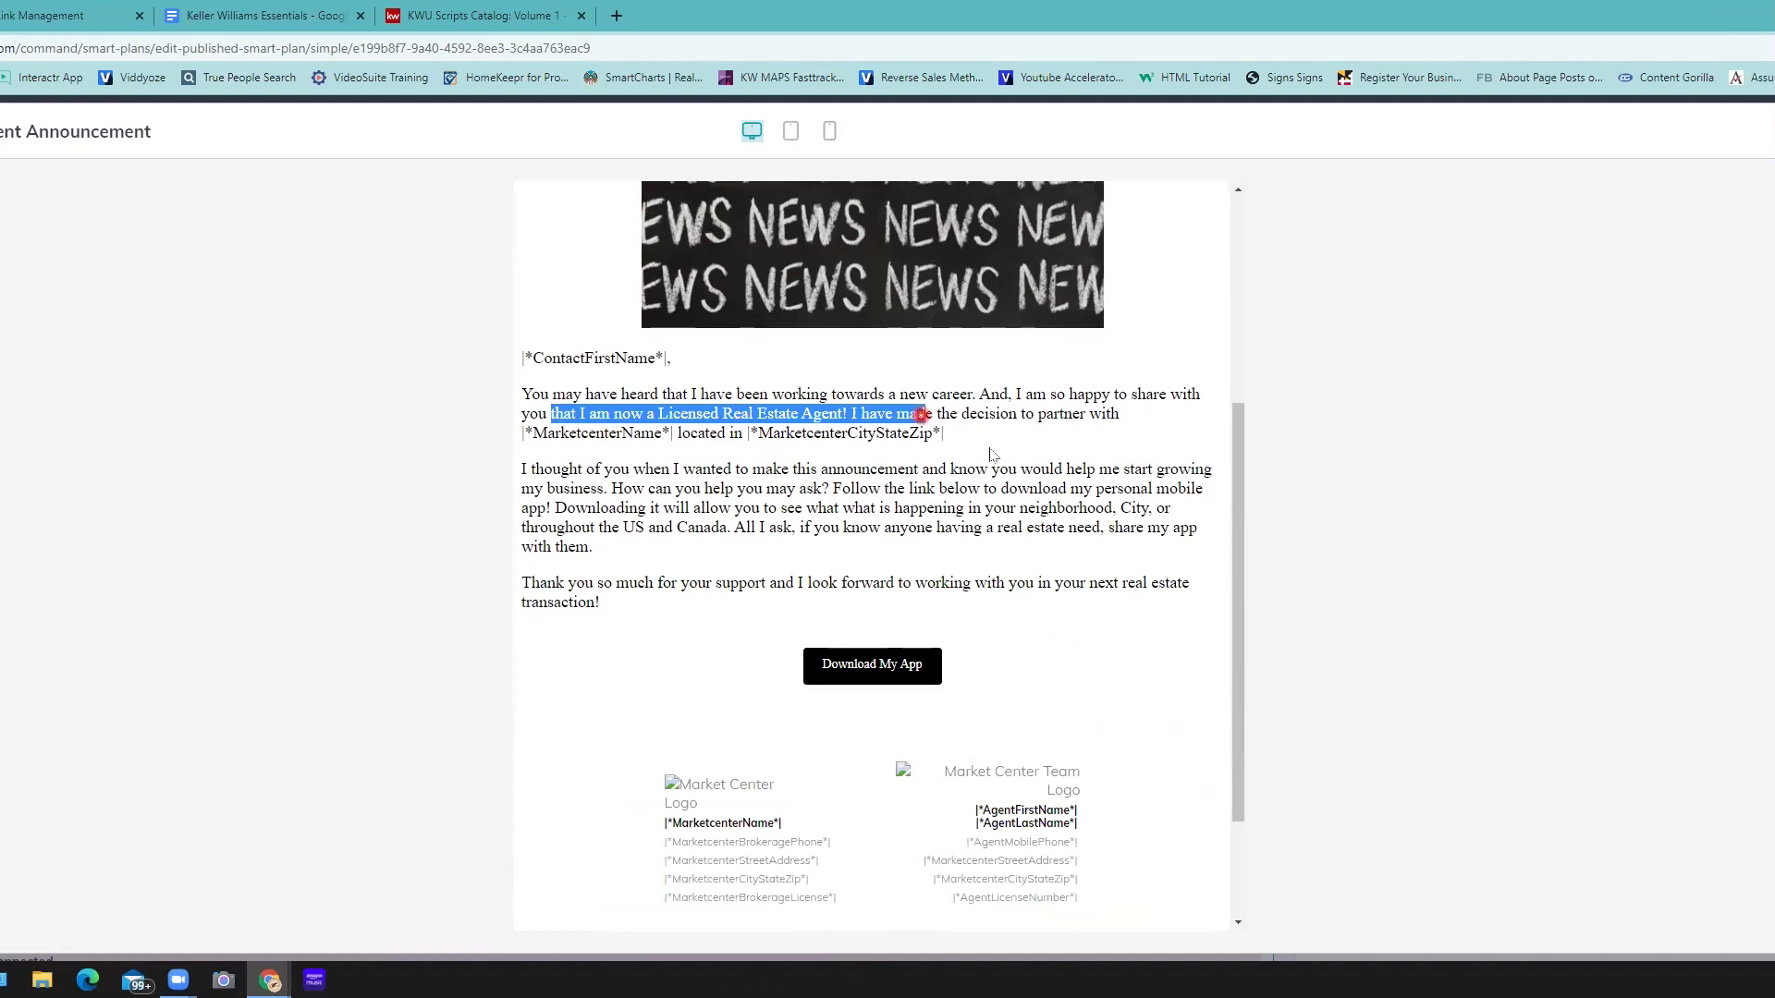
left_click(991, 449)
left_click(587, 438)
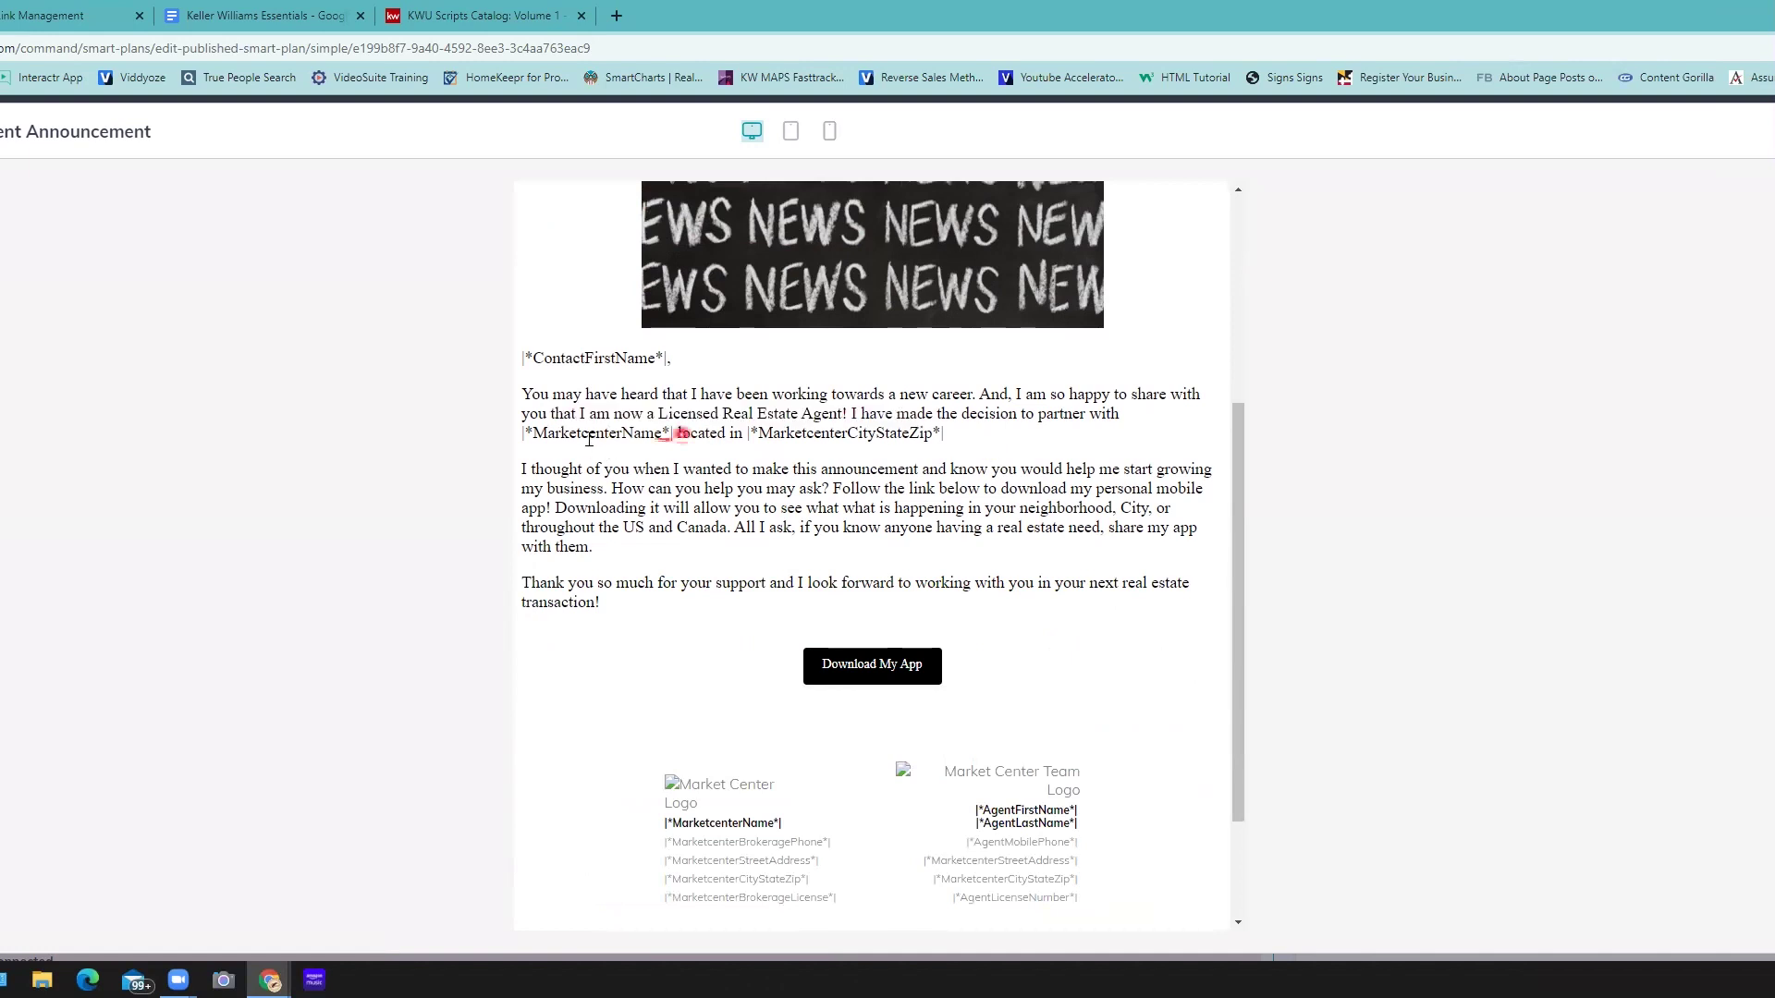
left_click(759, 434, "shift")
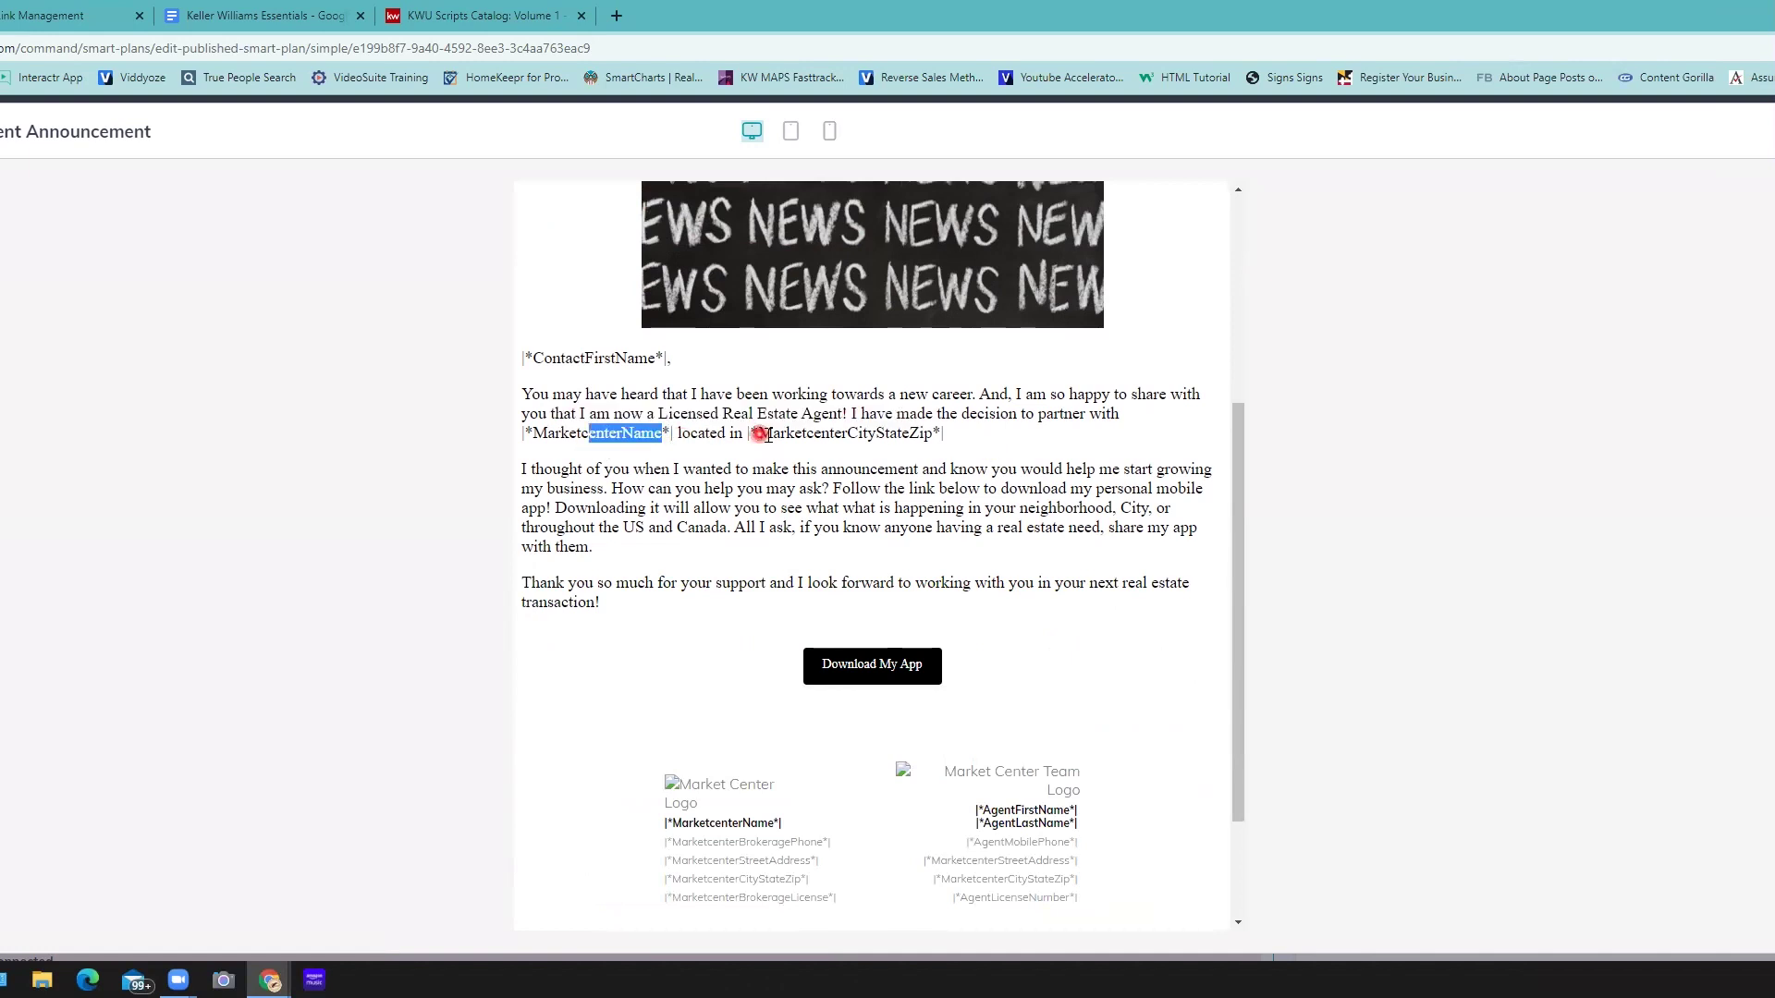
left_click_drag(772, 434, 841, 436)
left_click(993, 453)
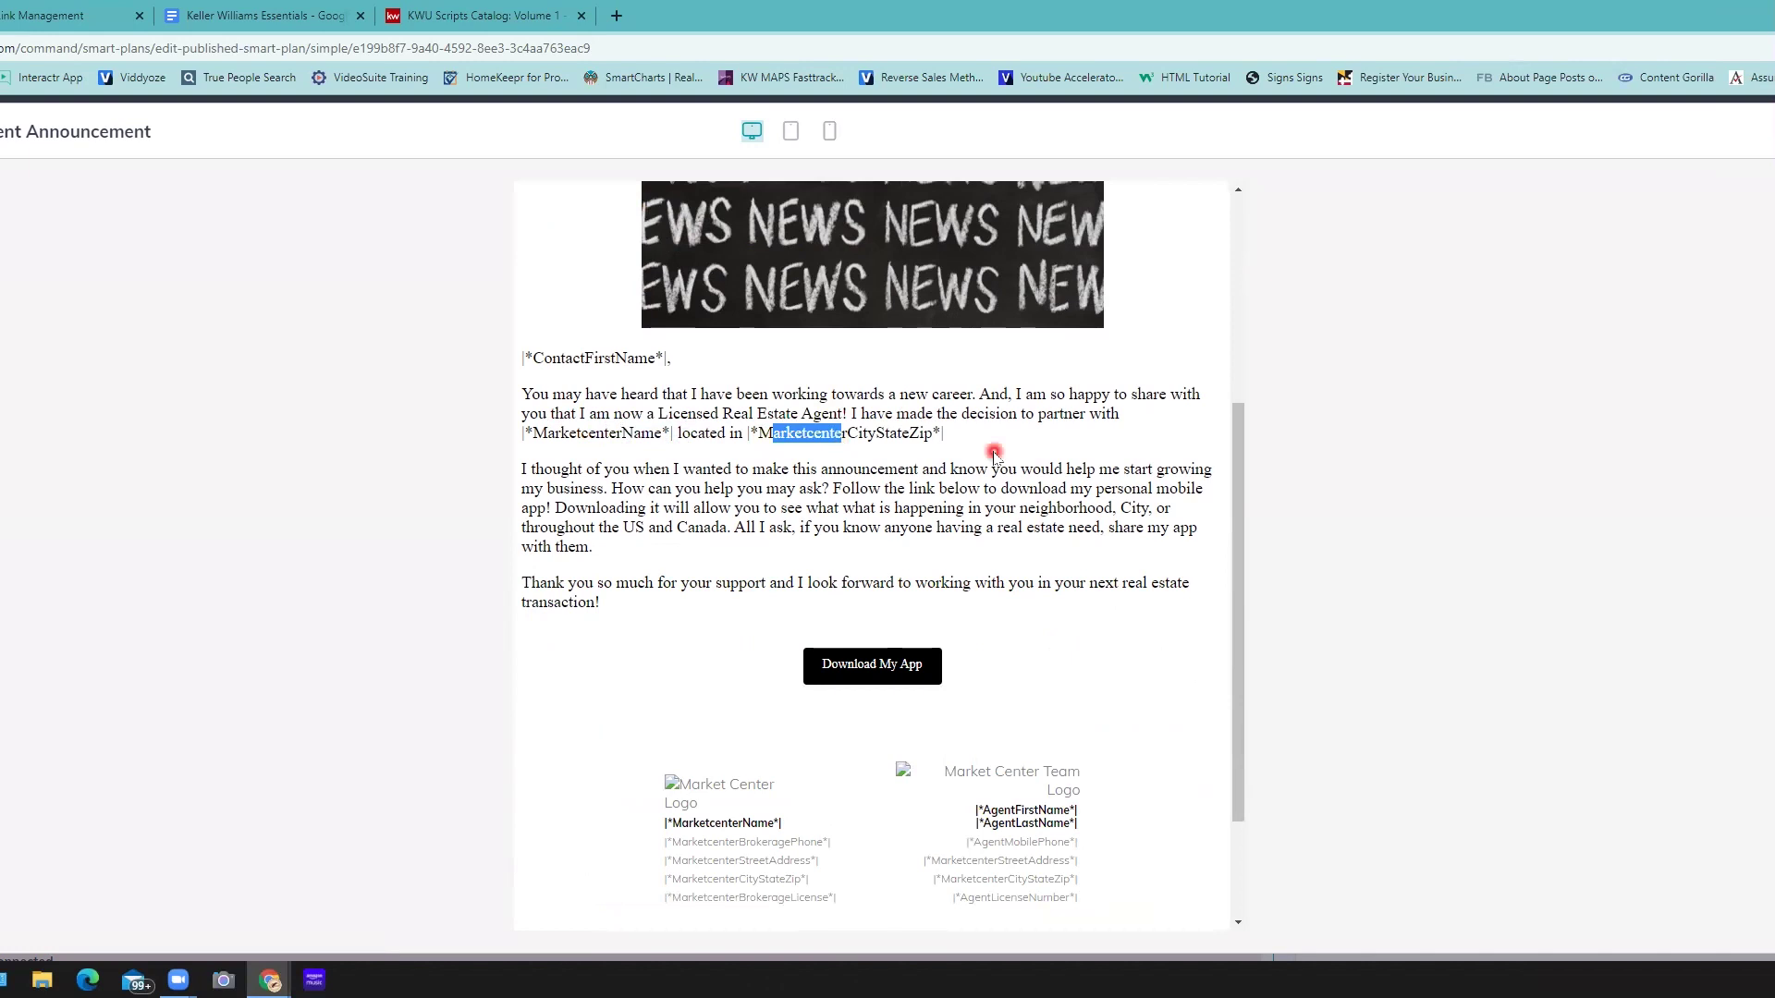
scroll(894, 319, "down", 2)
left_click(913, 318)
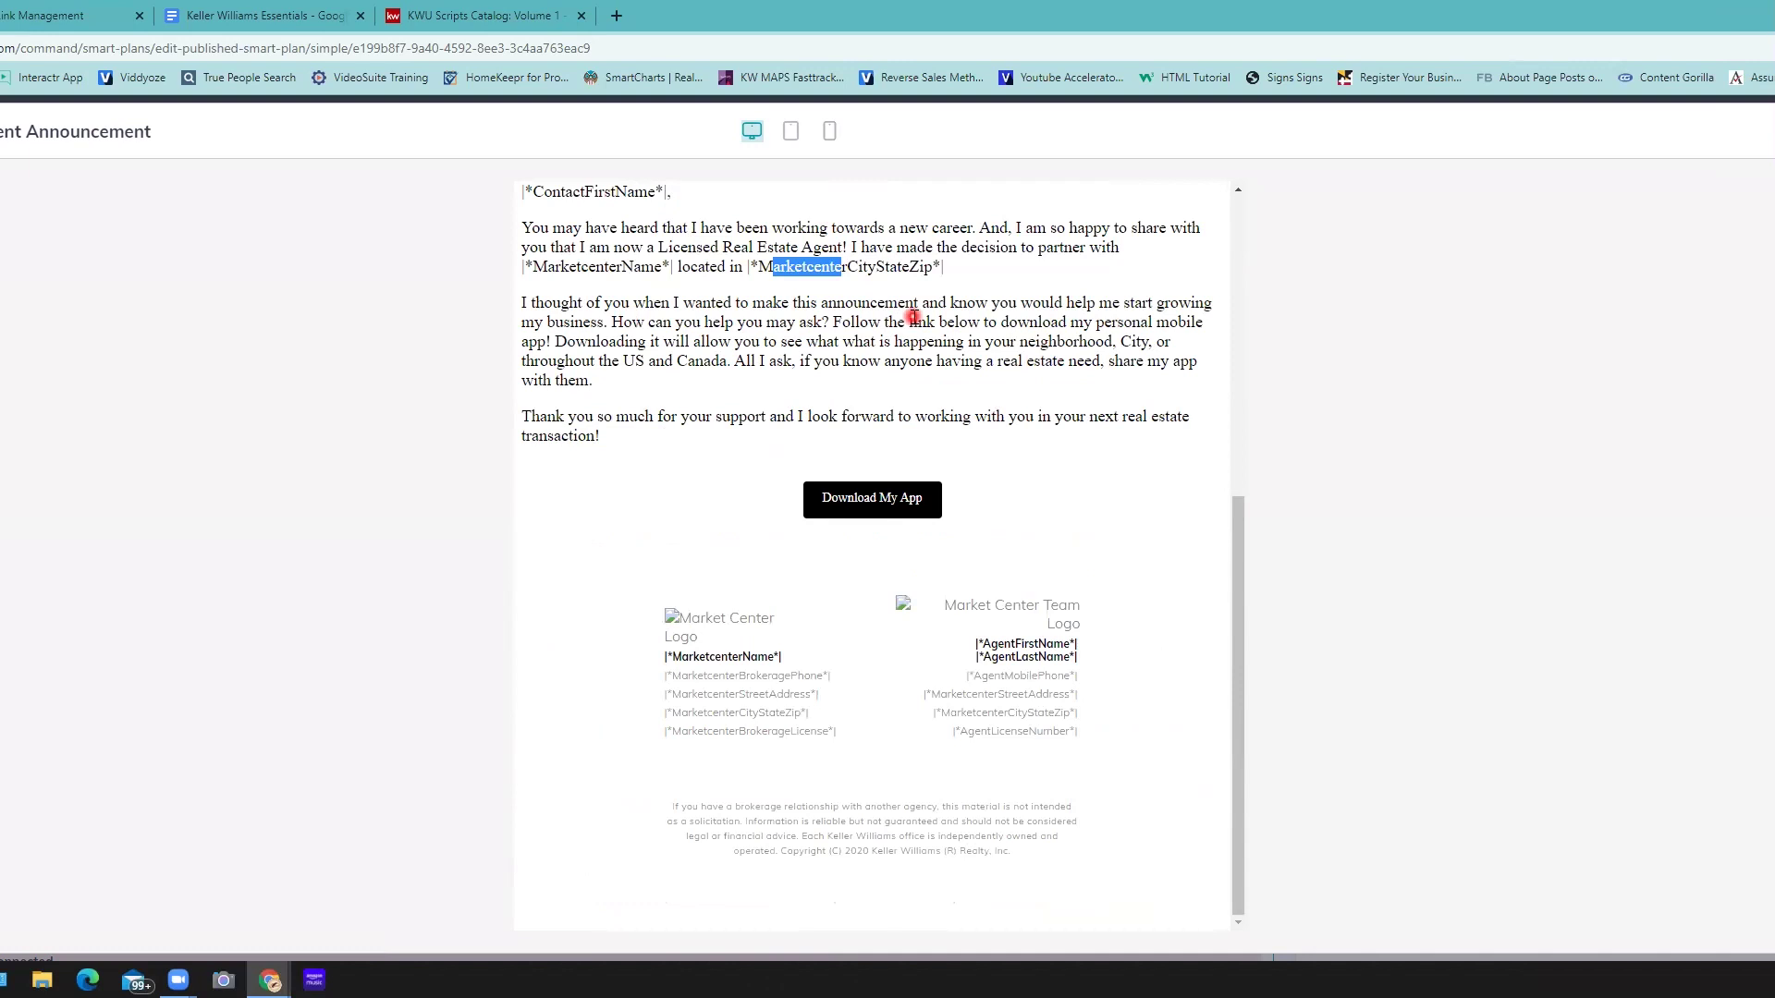
left_click(883, 495)
key("Escape")
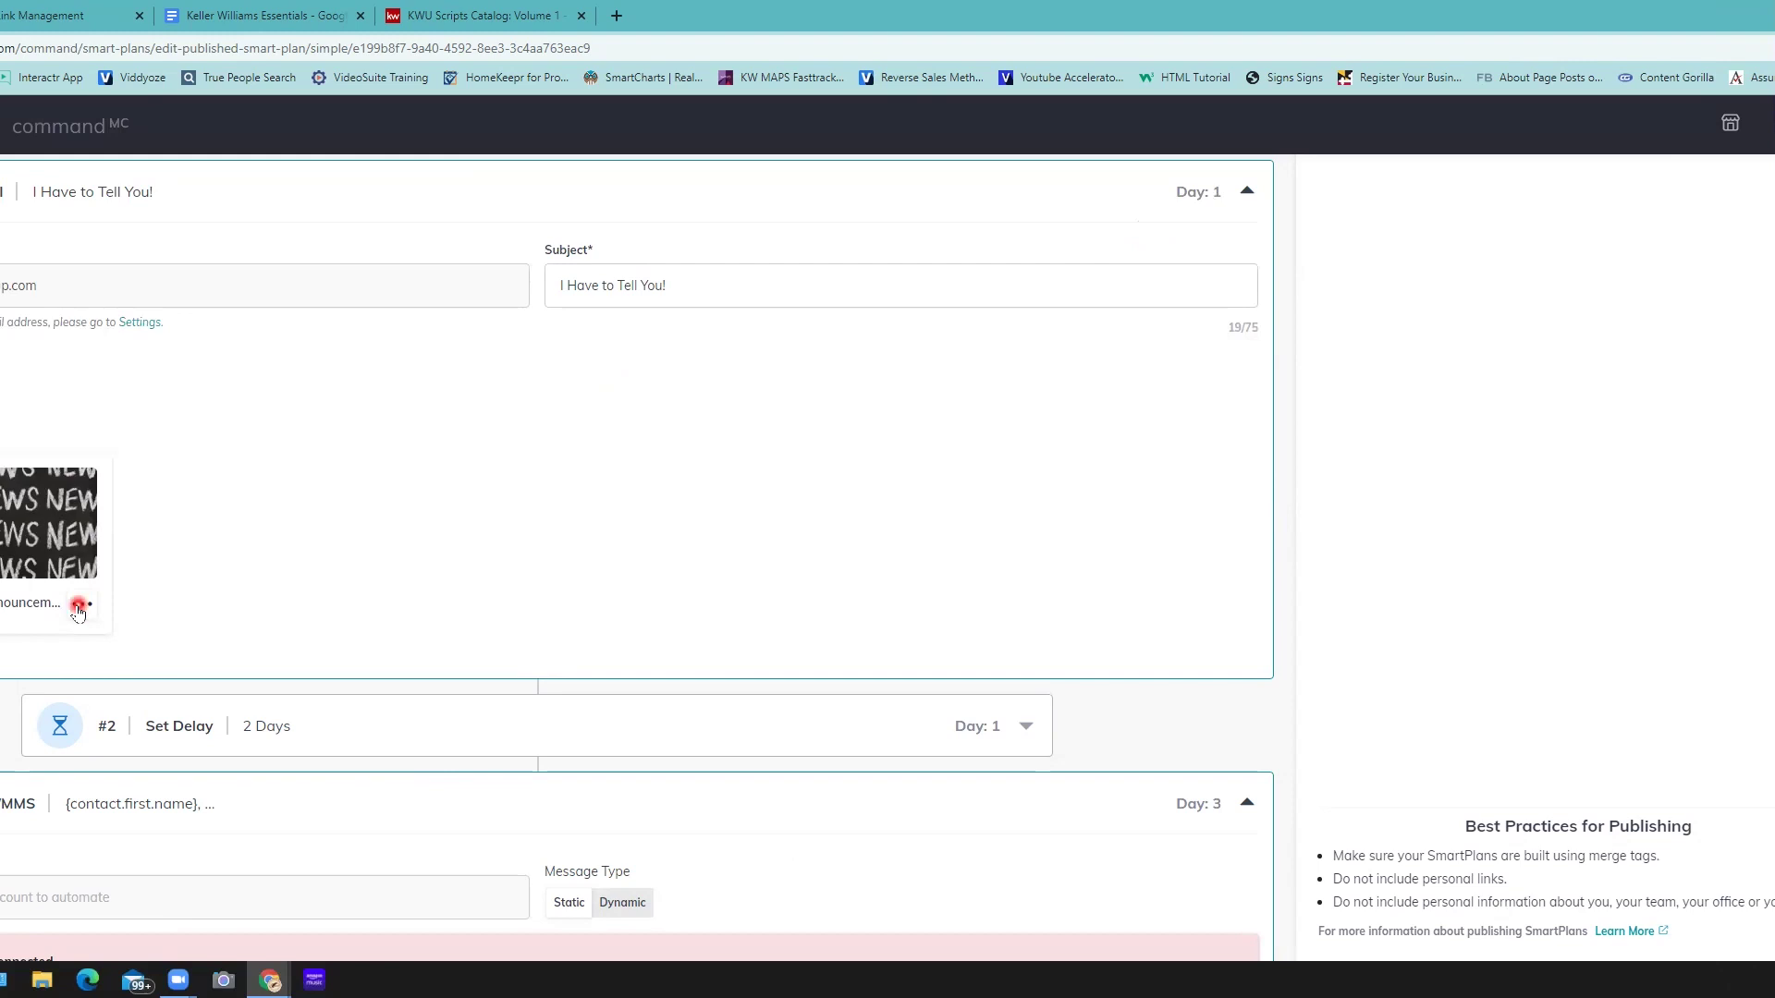
- Open the Day 1 announcement email in the design editor
left_click(79, 605)
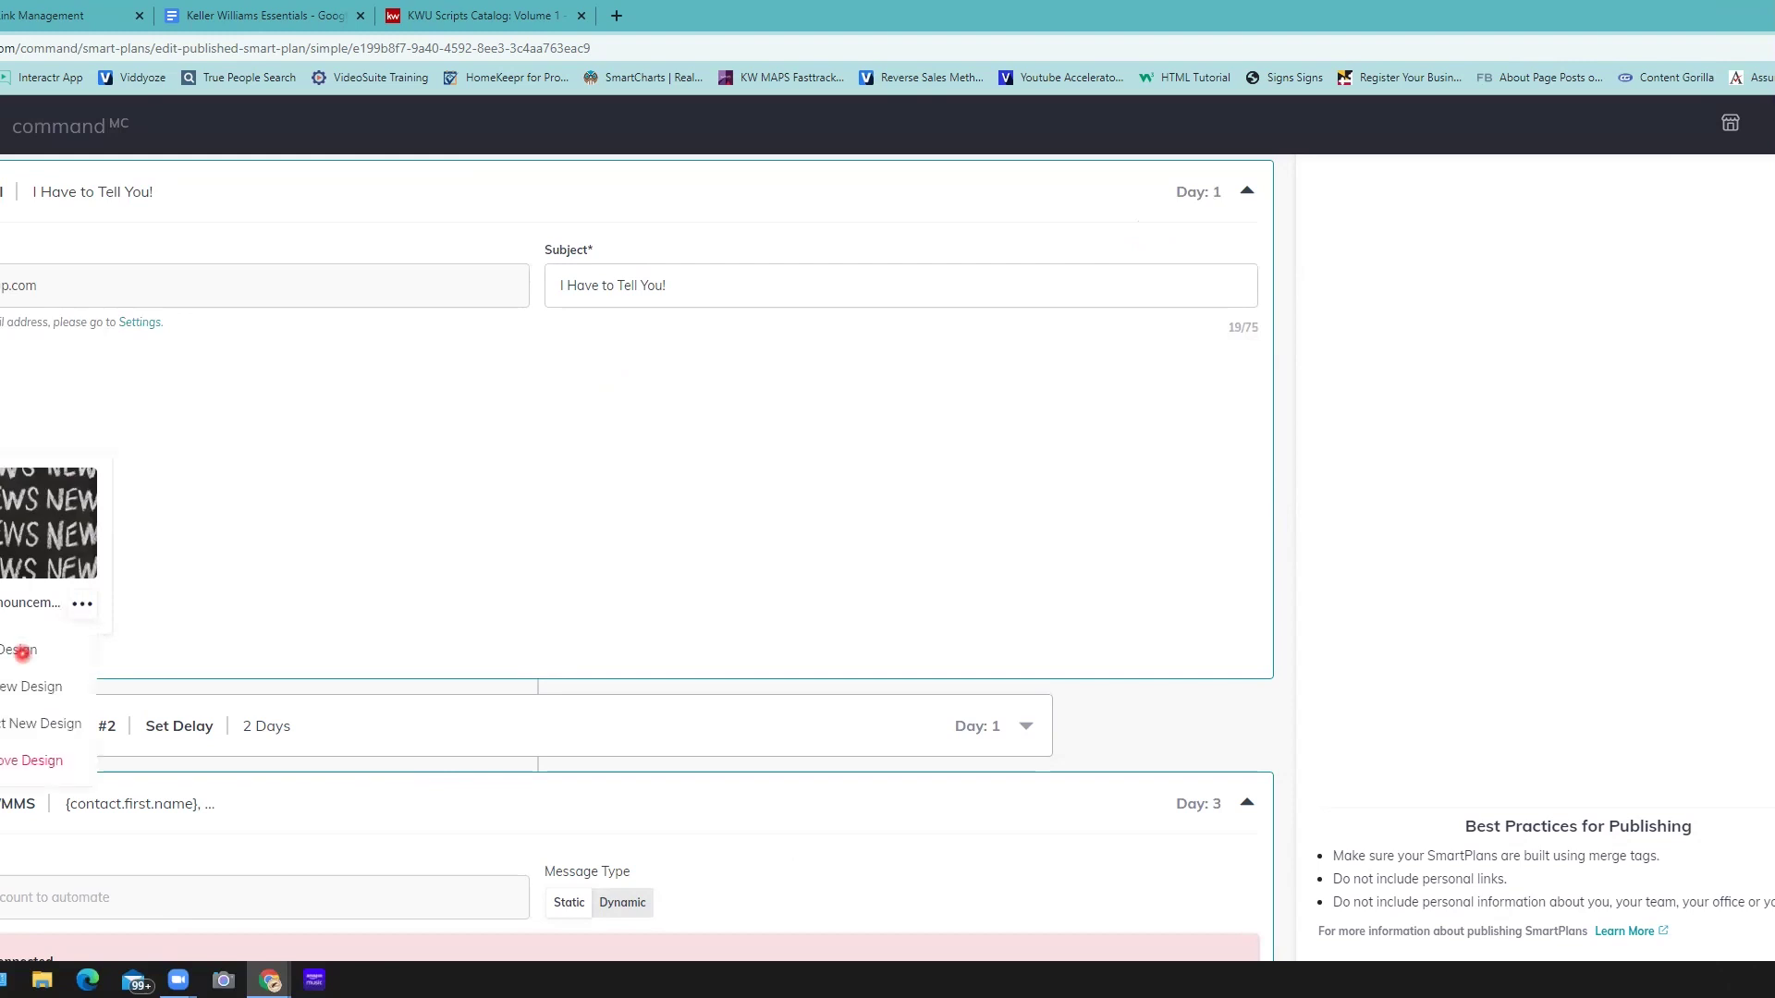
left_click(11, 650)
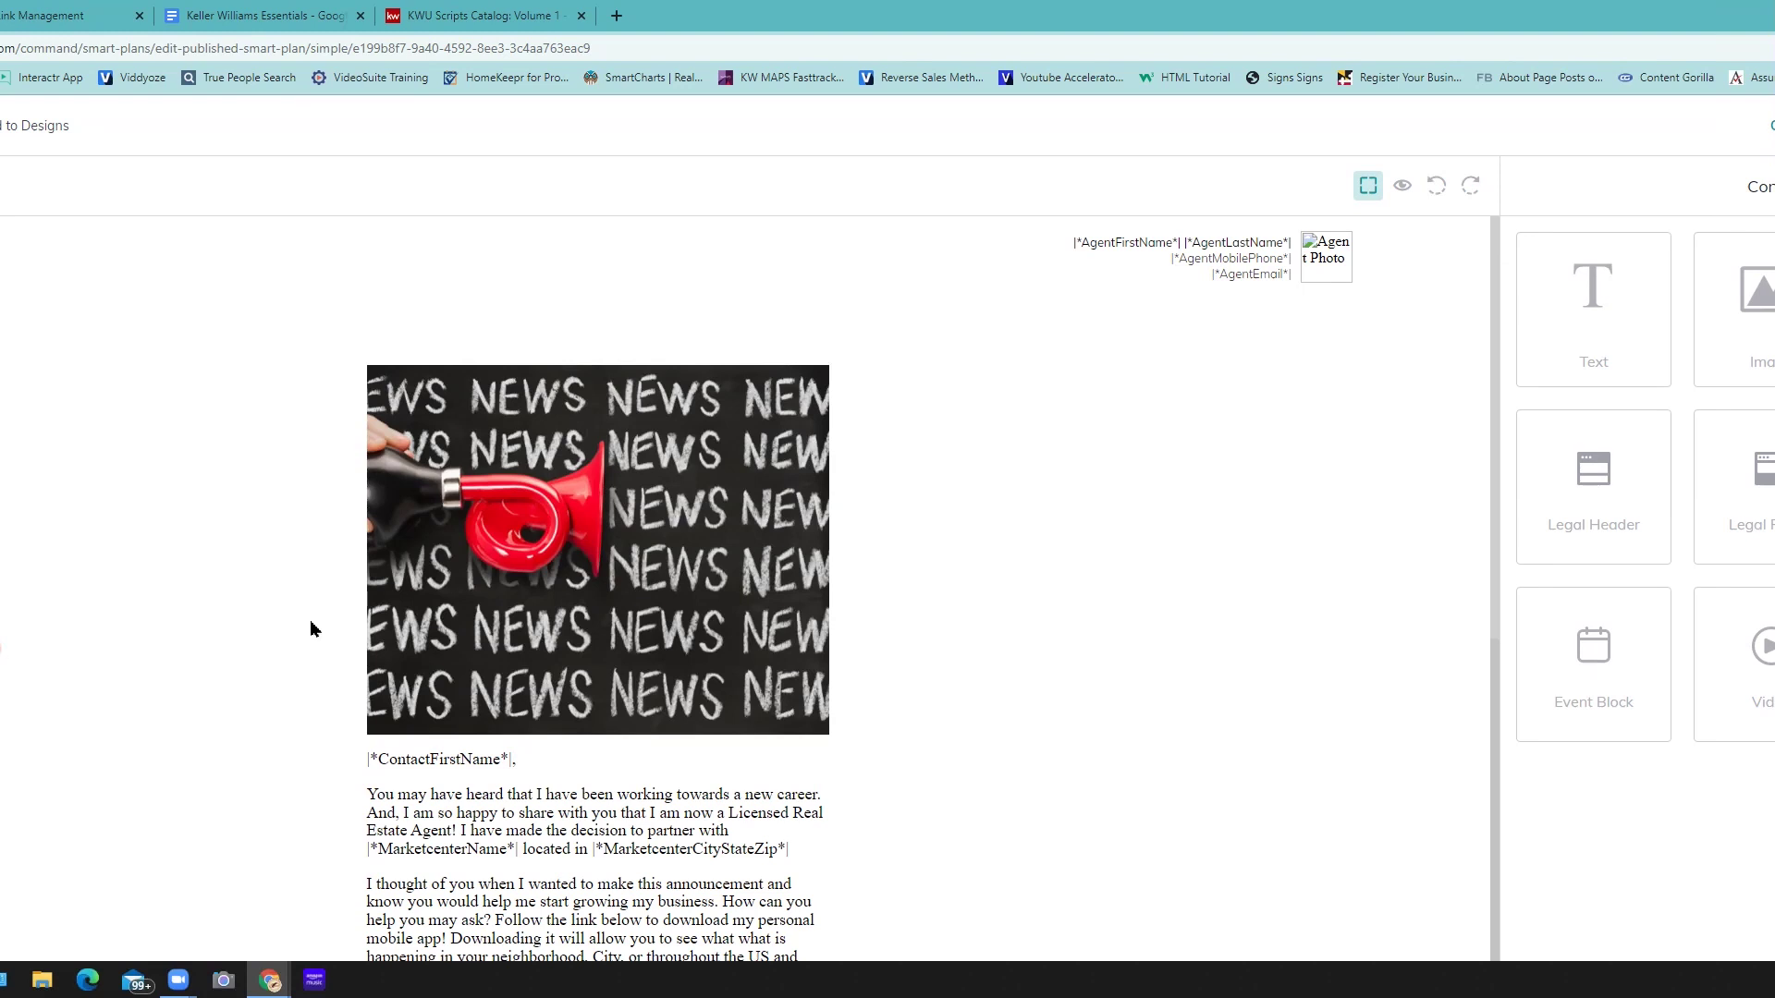
scroll(571, 592, "down", 2)
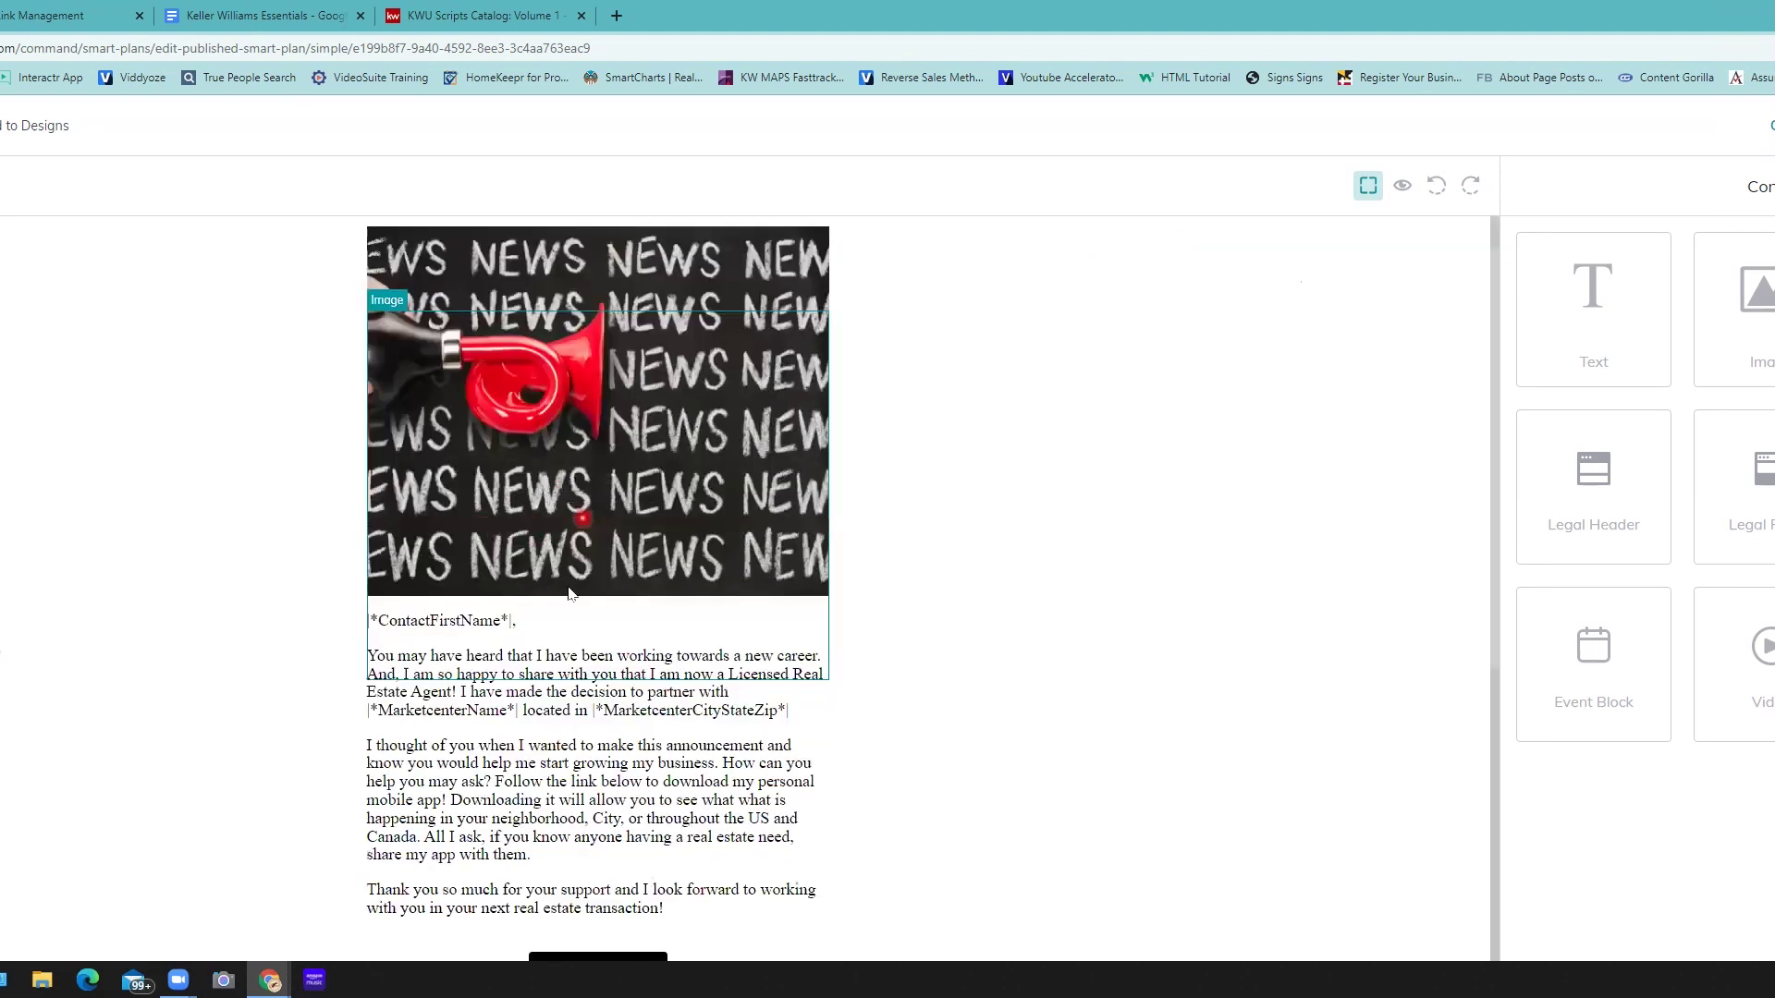
scroll(602, 482, "down", 5)
scroll(601, 483, "up", 2)
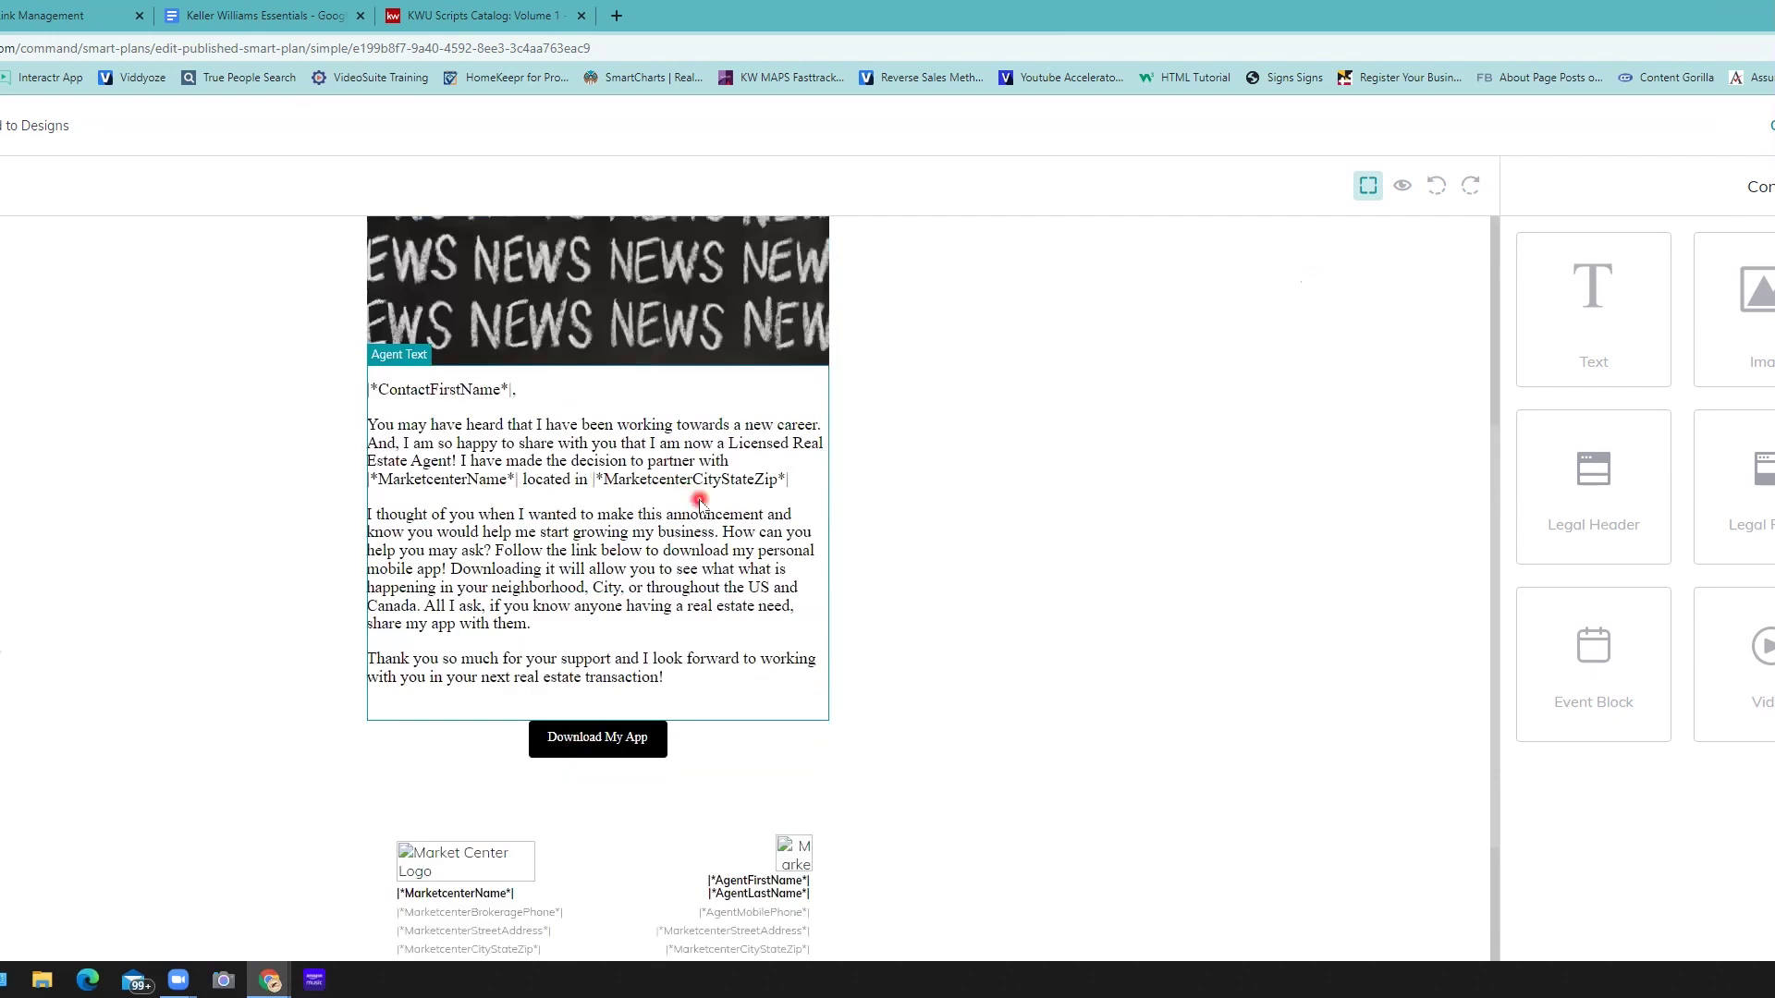
- Load the Agent Text block's body text into the side text editor
left_click(700, 502)
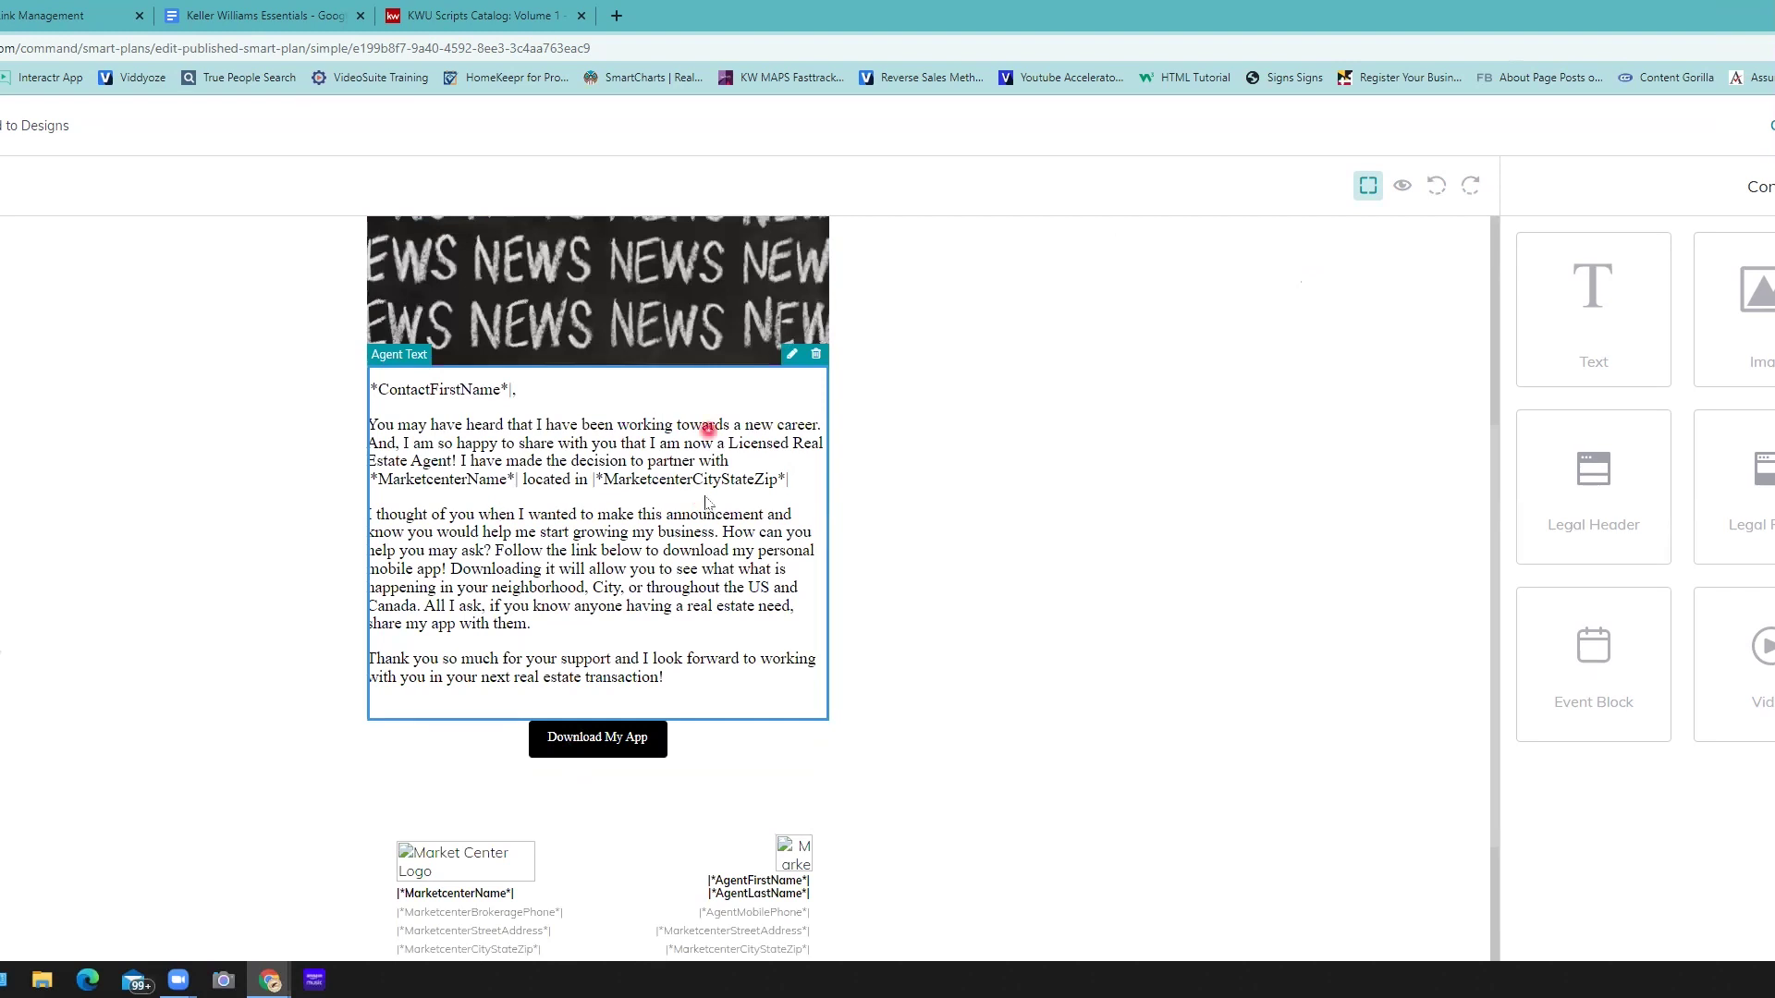
left_click(791, 358)
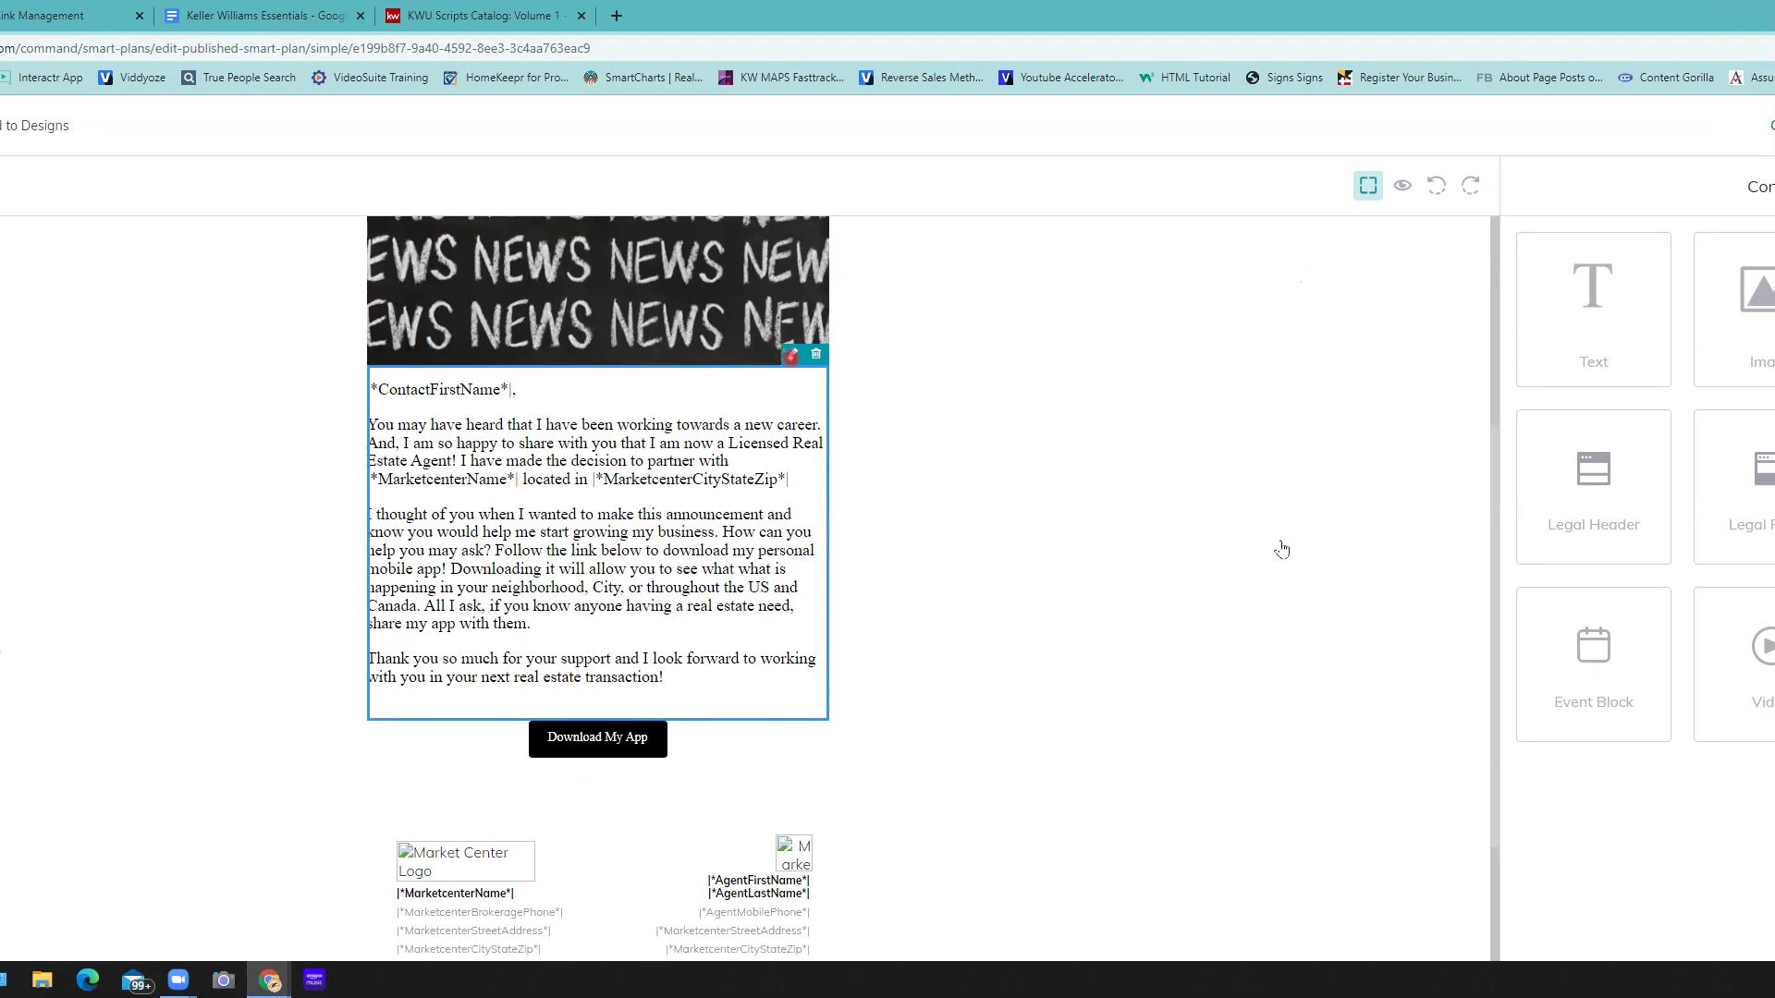
left_click(1614, 432)
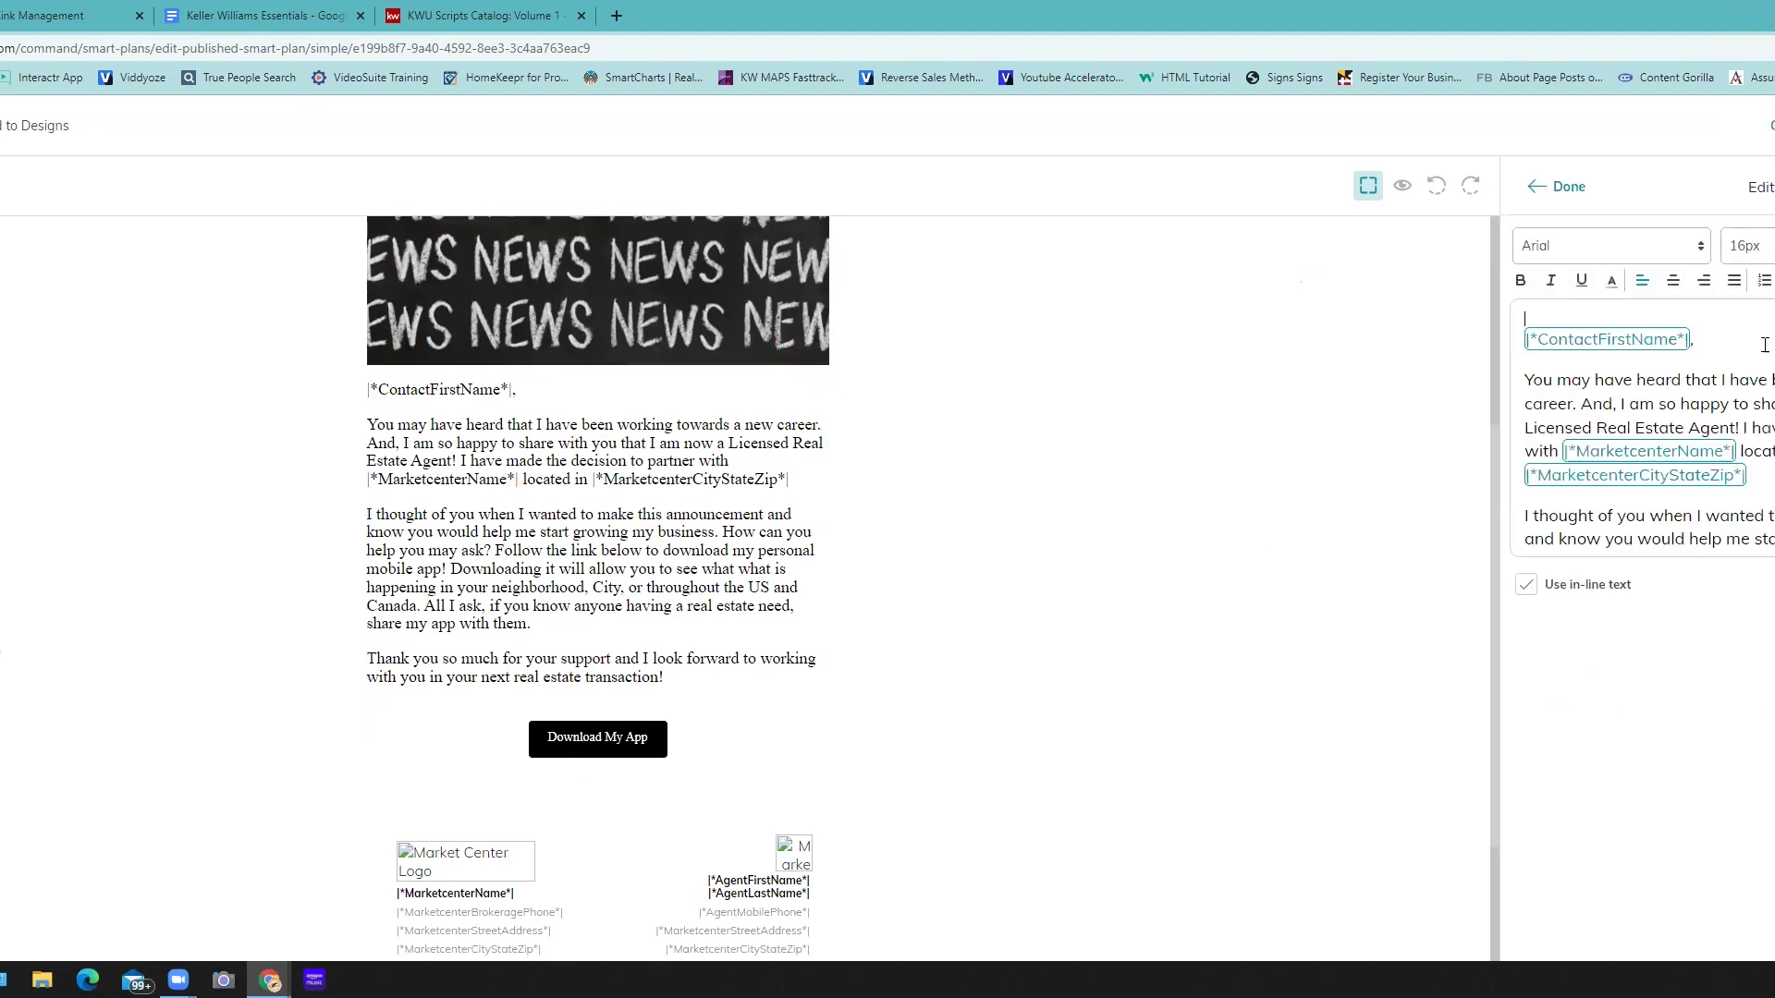
- Close the text editor with the body unchanged and select the Download My App button
left_click(1721, 477)
left_click(1569, 187)
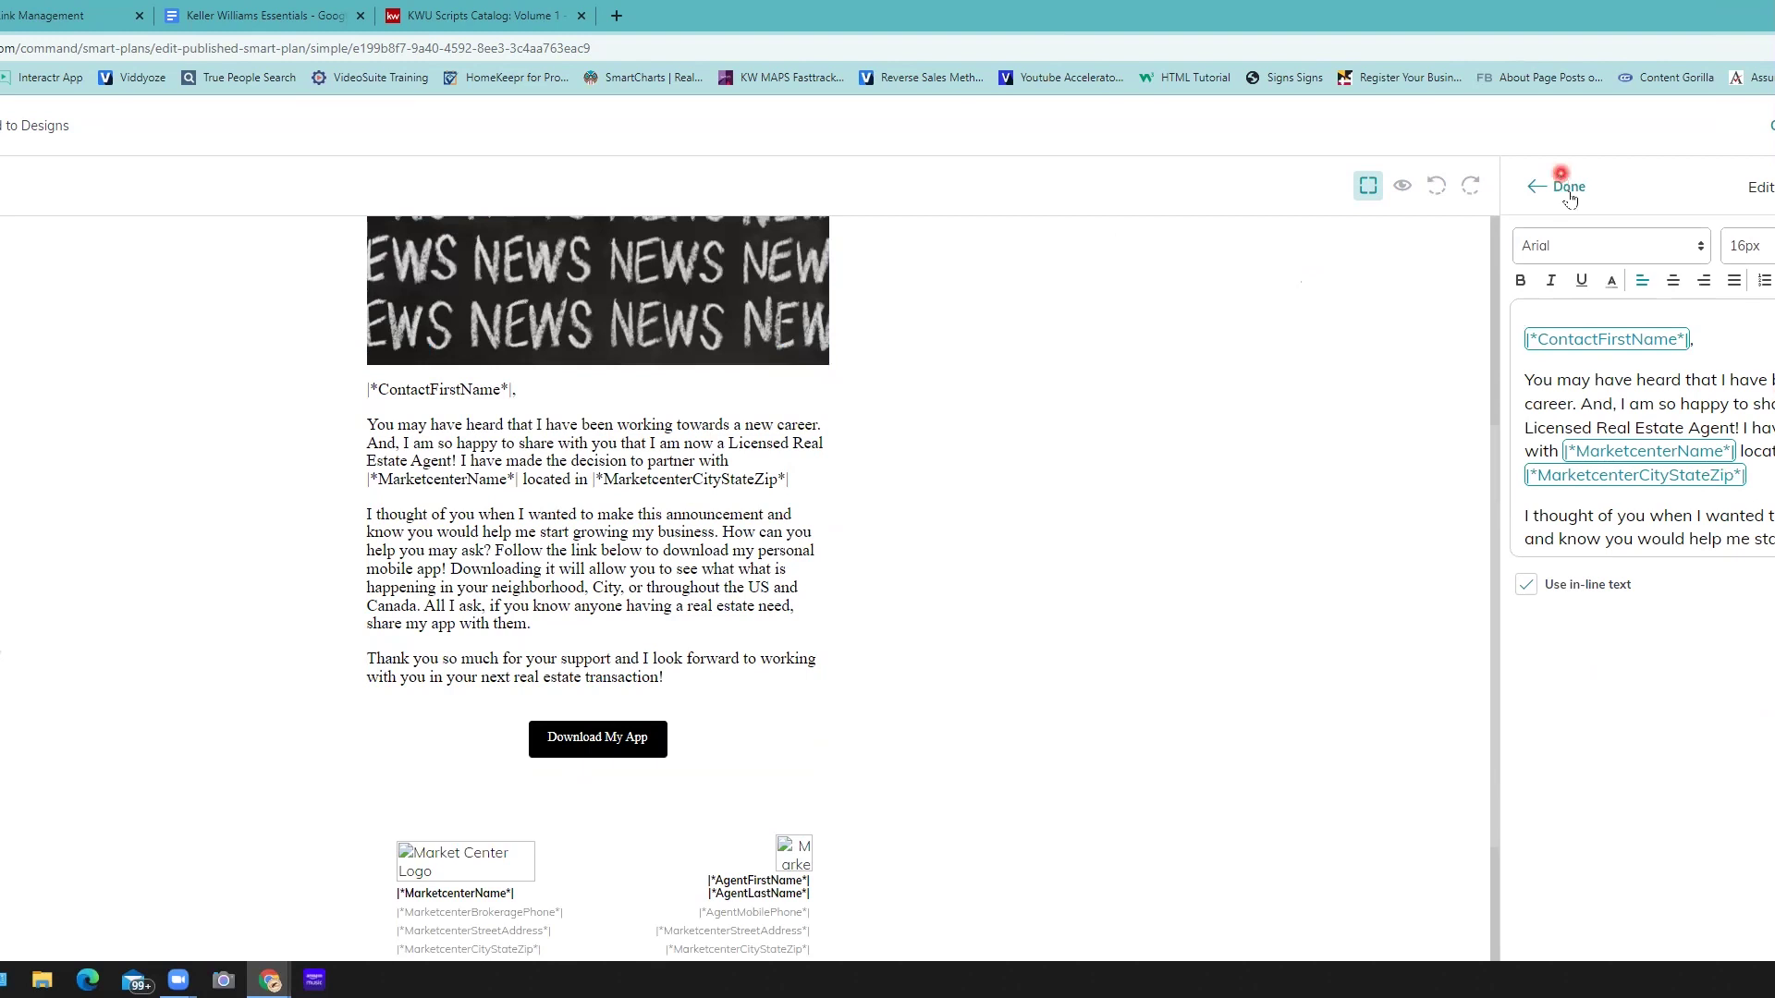
left_click(668, 474)
left_click(676, 582)
scroll(625, 662, "down", 1)
left_click(607, 646)
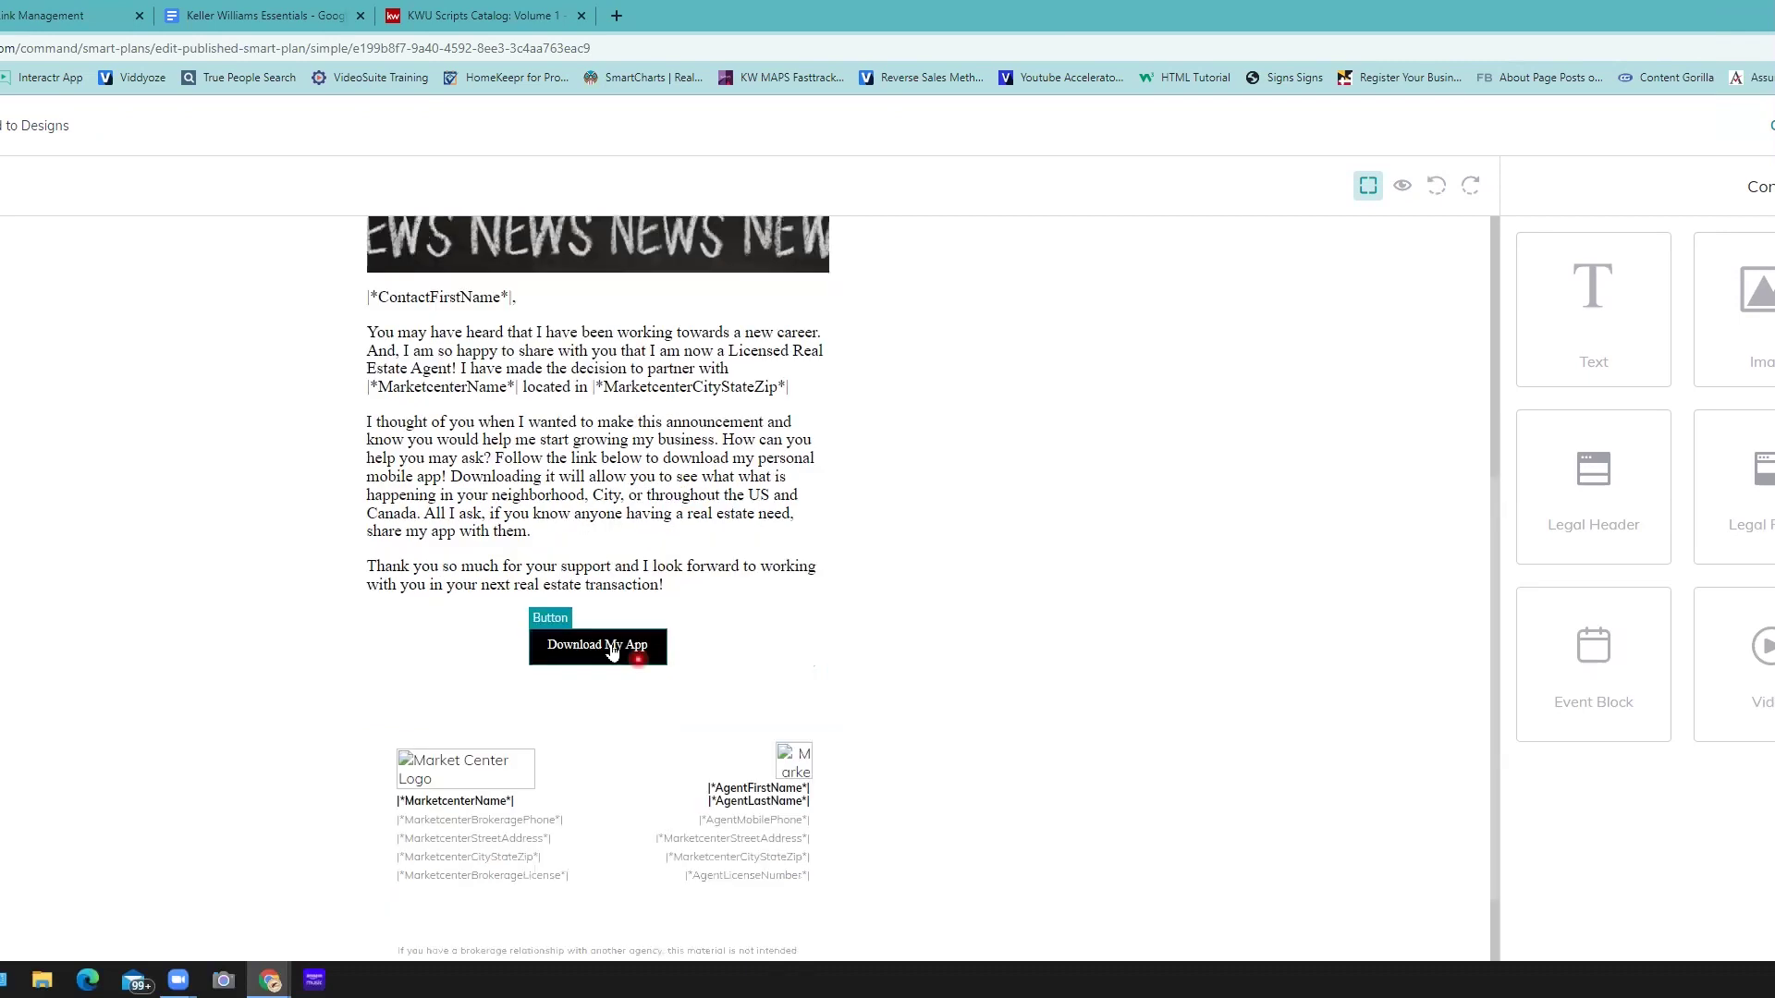
left_click(631, 620)
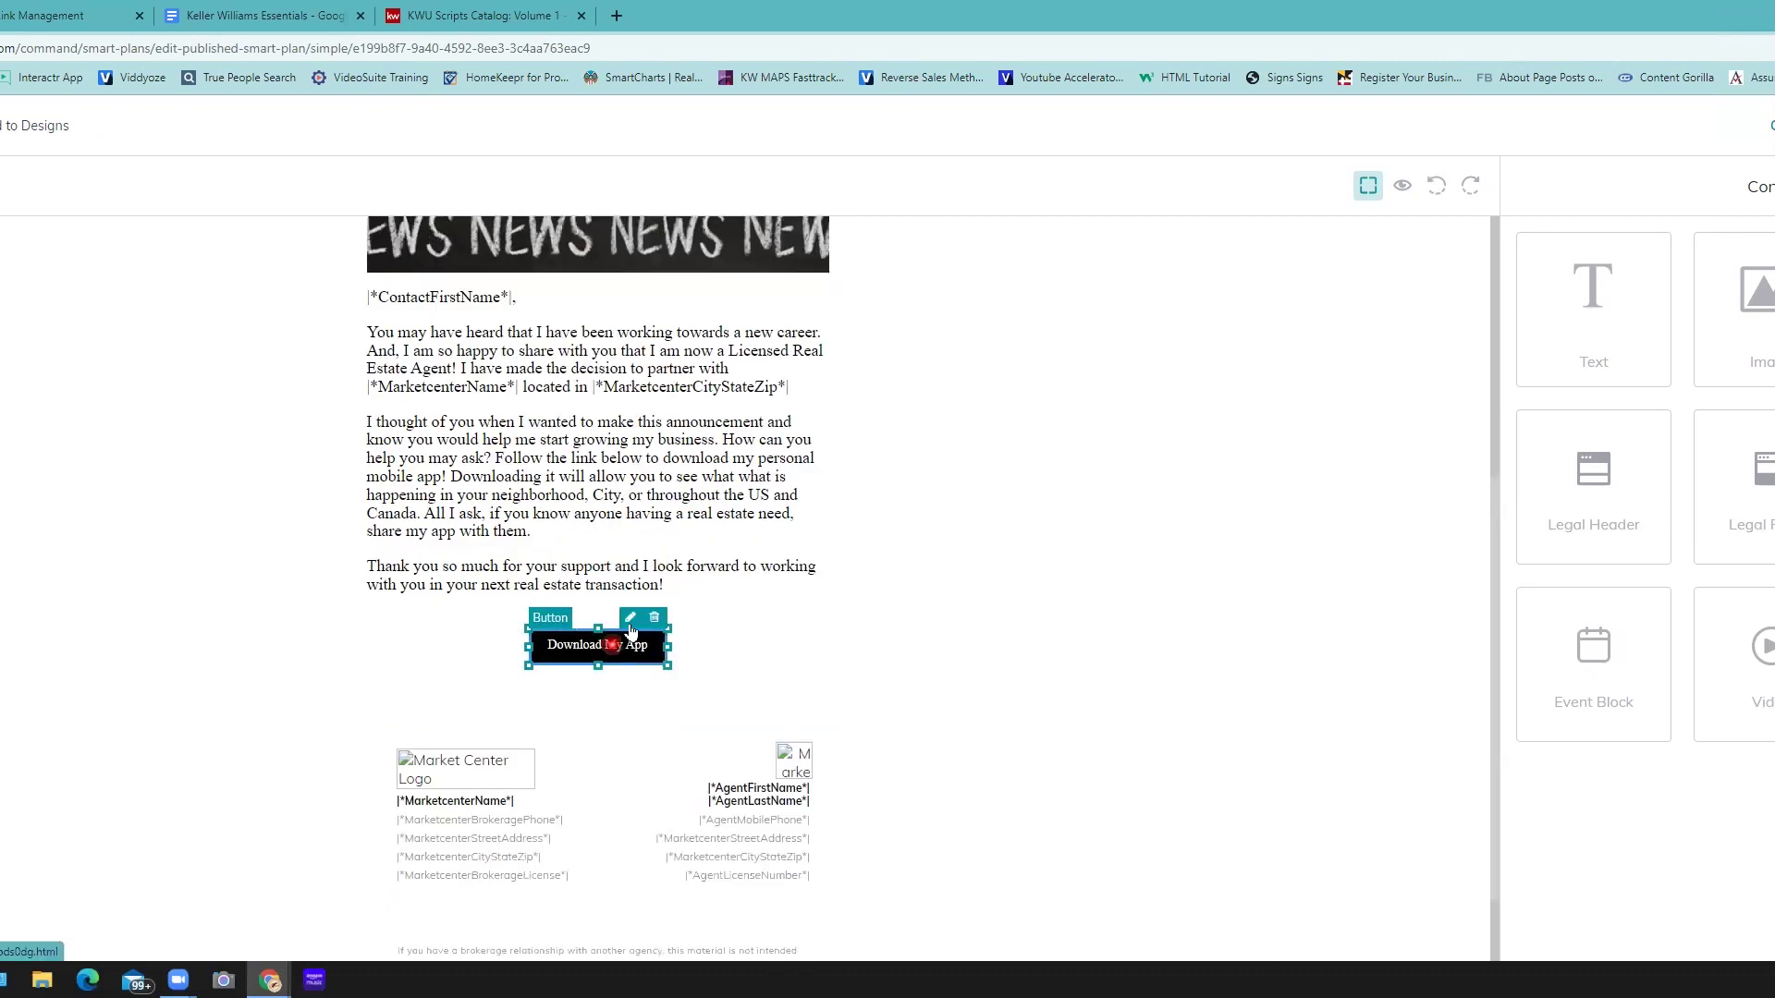
left_click(1605, 413)
left_click(1529, 357)
left_click_drag(1531, 356, 1561, 353)
left_click(1616, 414)
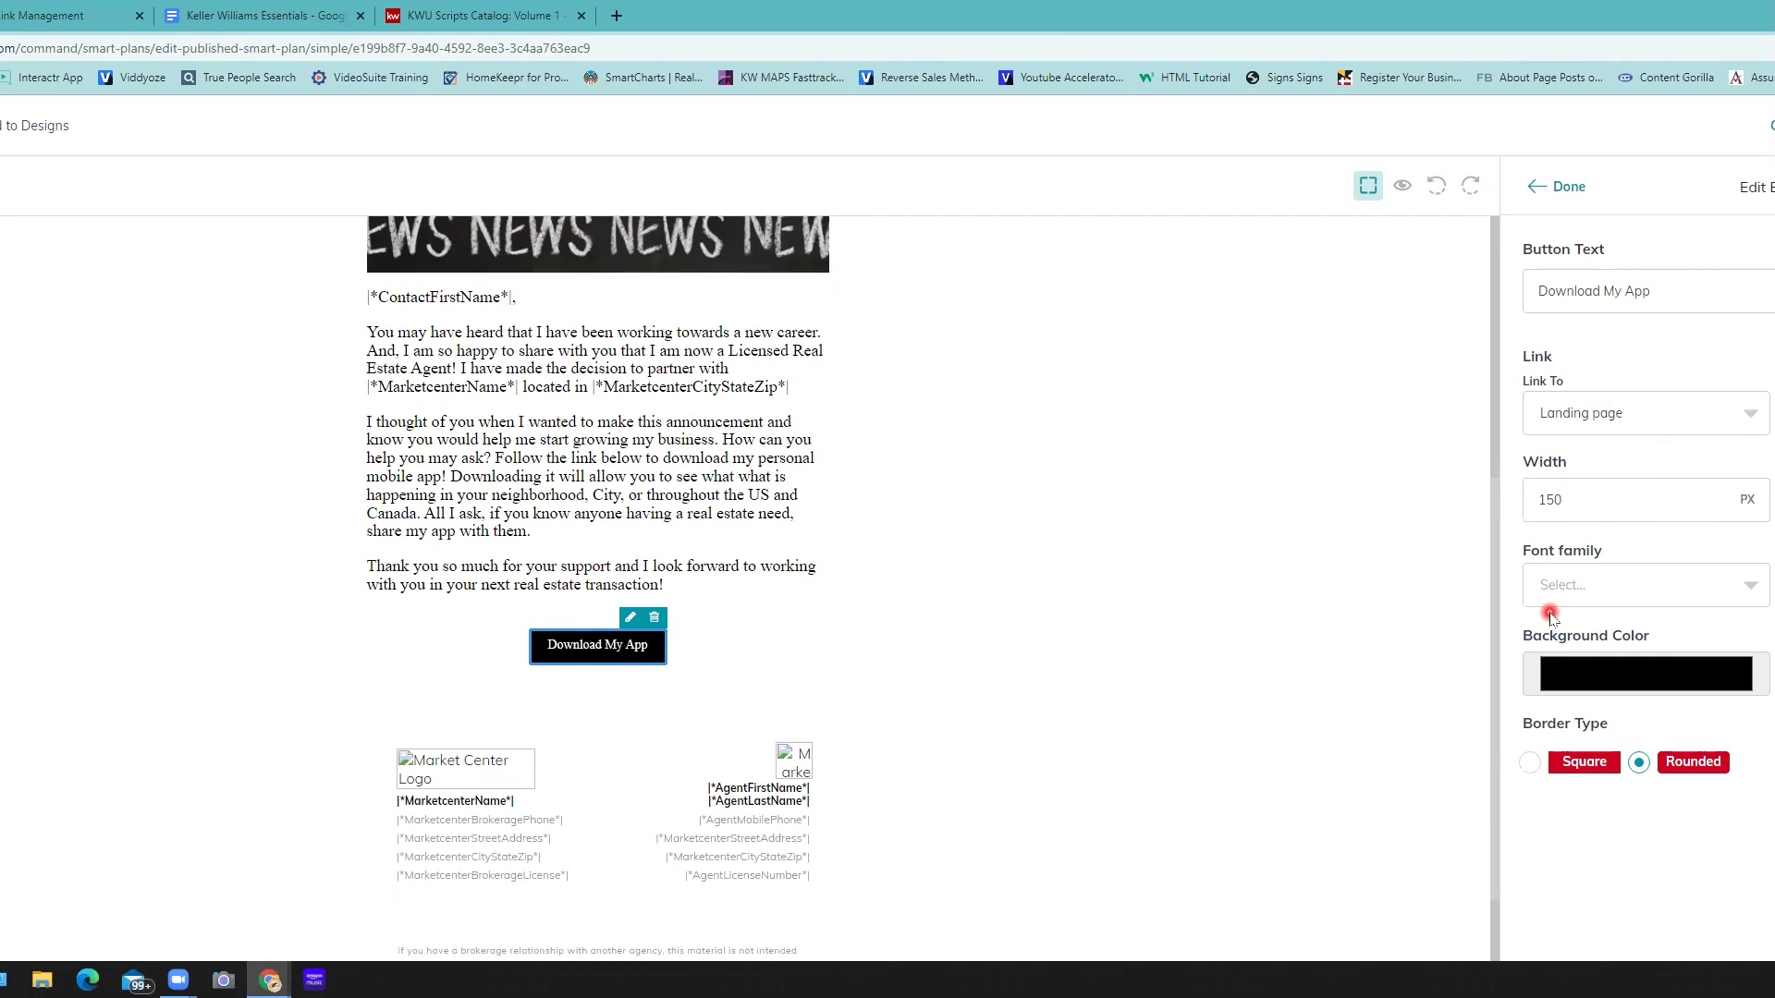
left_click(1571, 191)
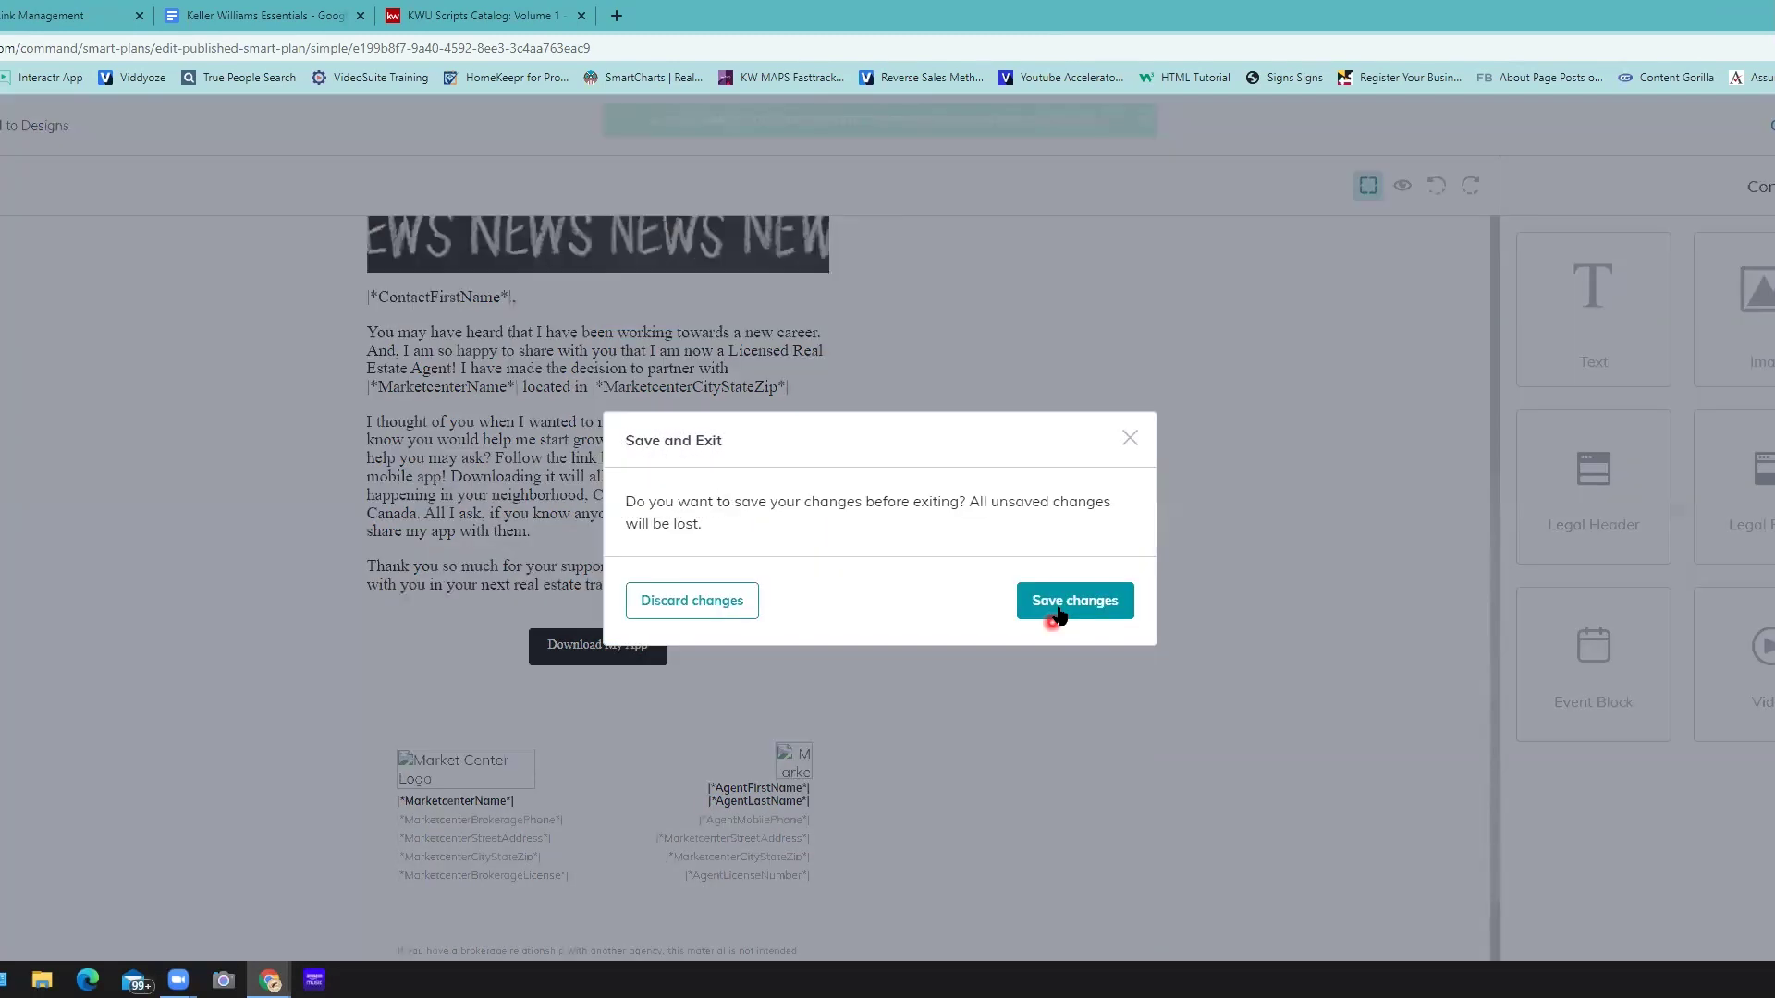
- Save the Copy of New Agent Announcement design and exit back to the SmartPlan
left_click(1060, 612)
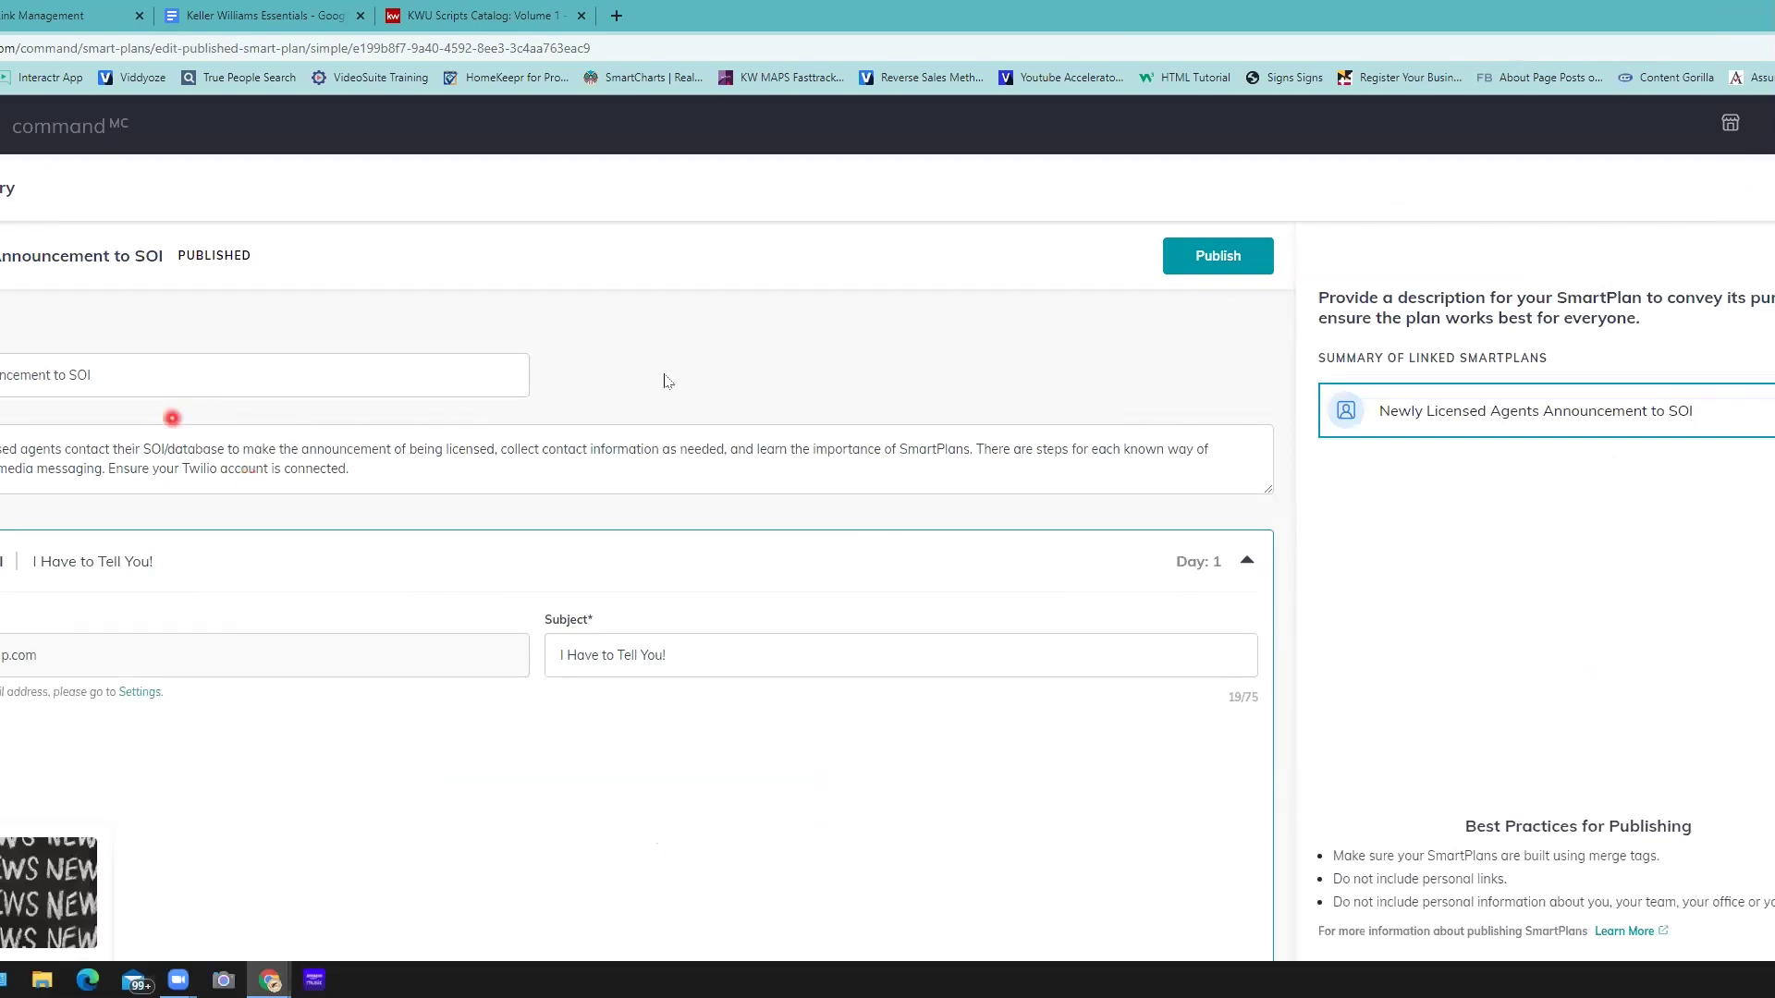
scroll(661, 390, "down", 3)
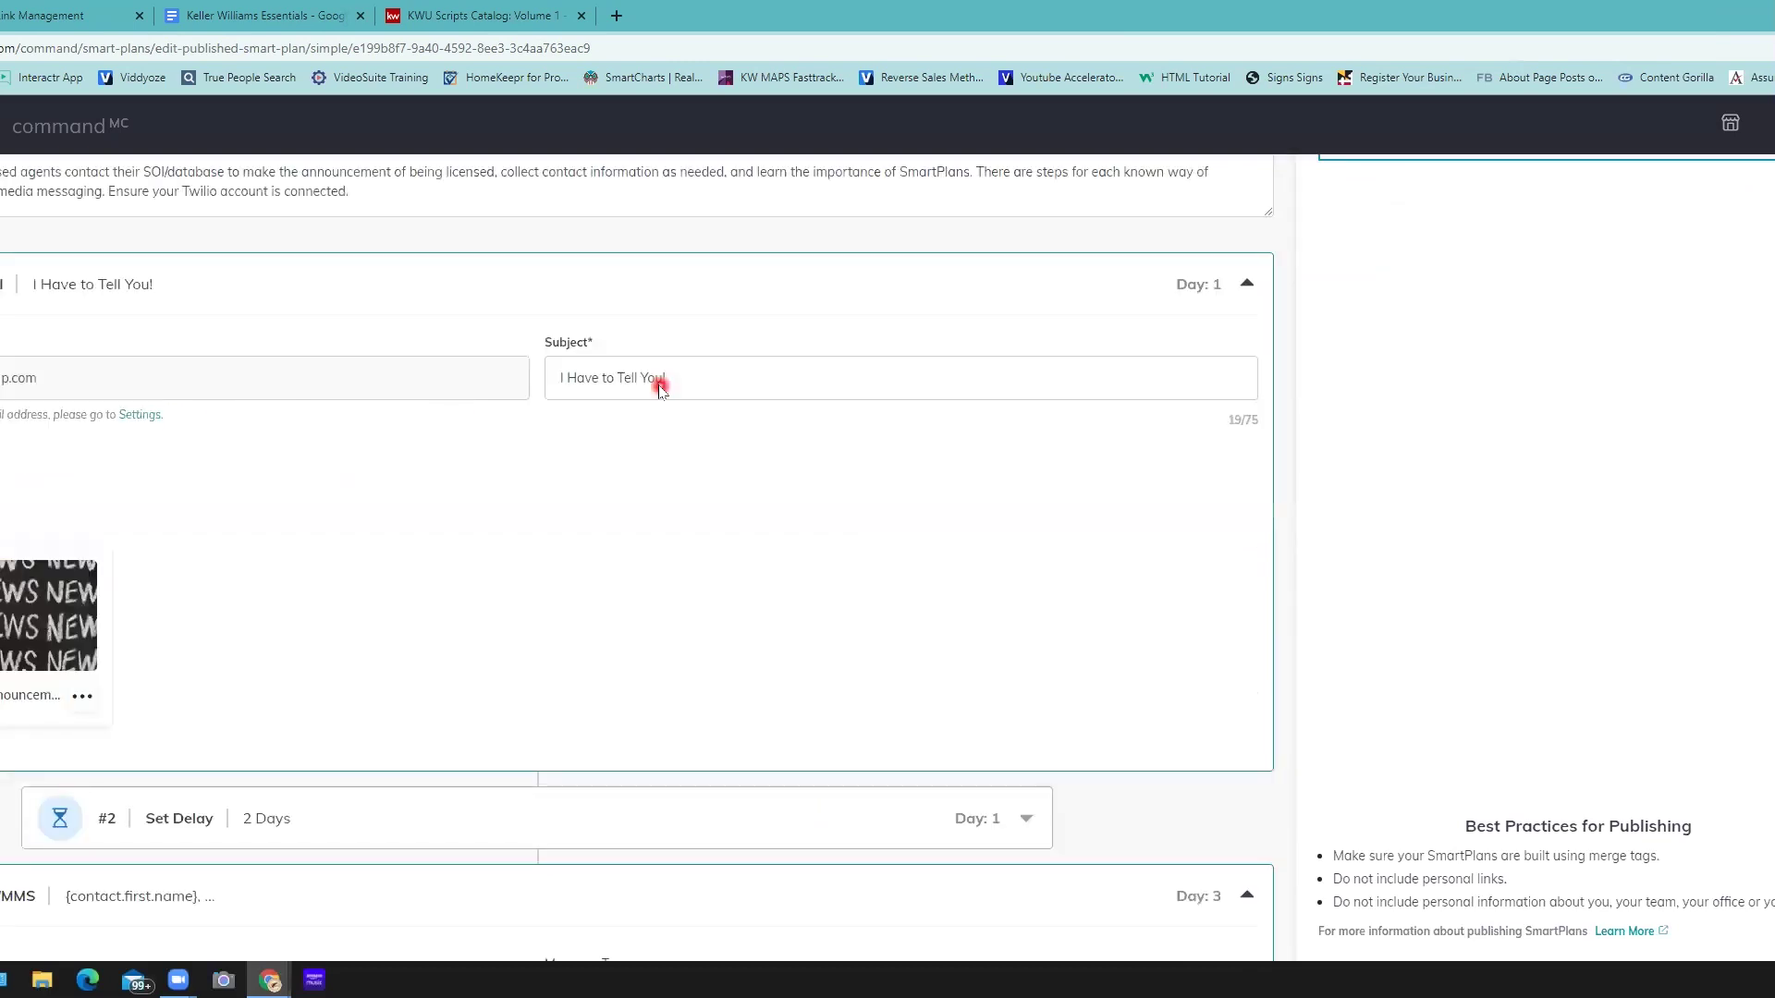
scroll(662, 390, "down", 5)
scroll(662, 389, "down", 3)
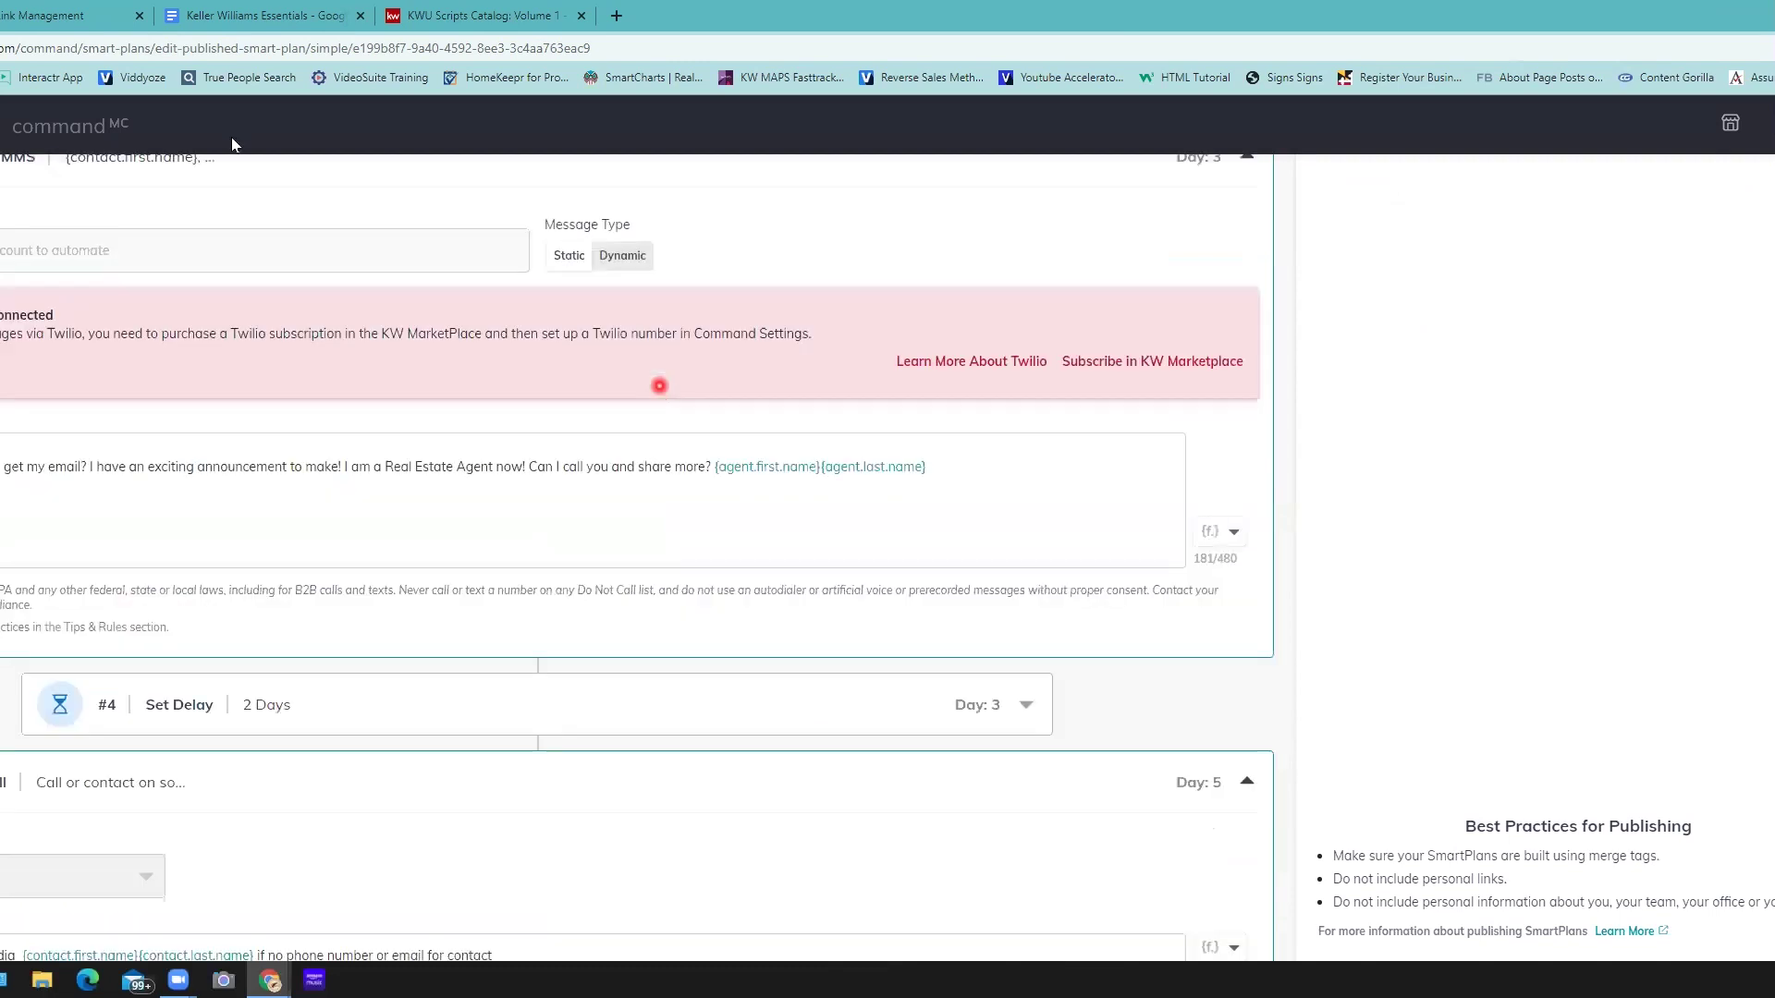
scroll(232, 137, "up", 1)
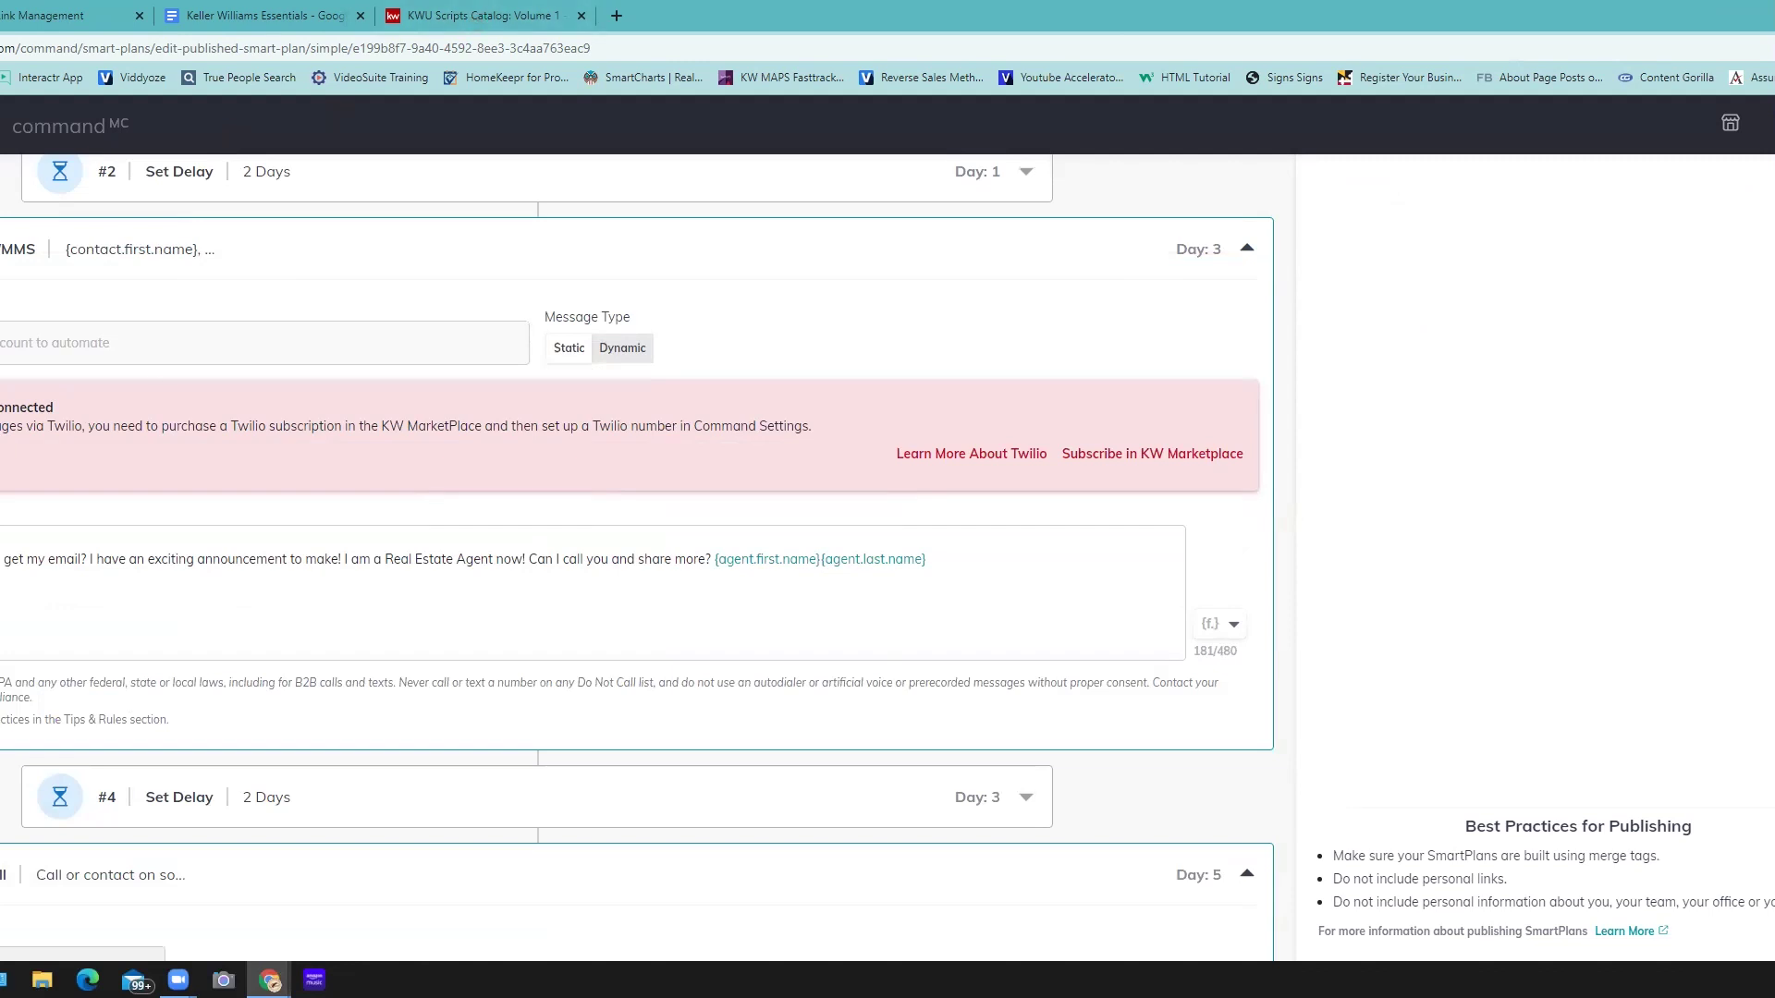
scroll(238, 349, "up", 3)
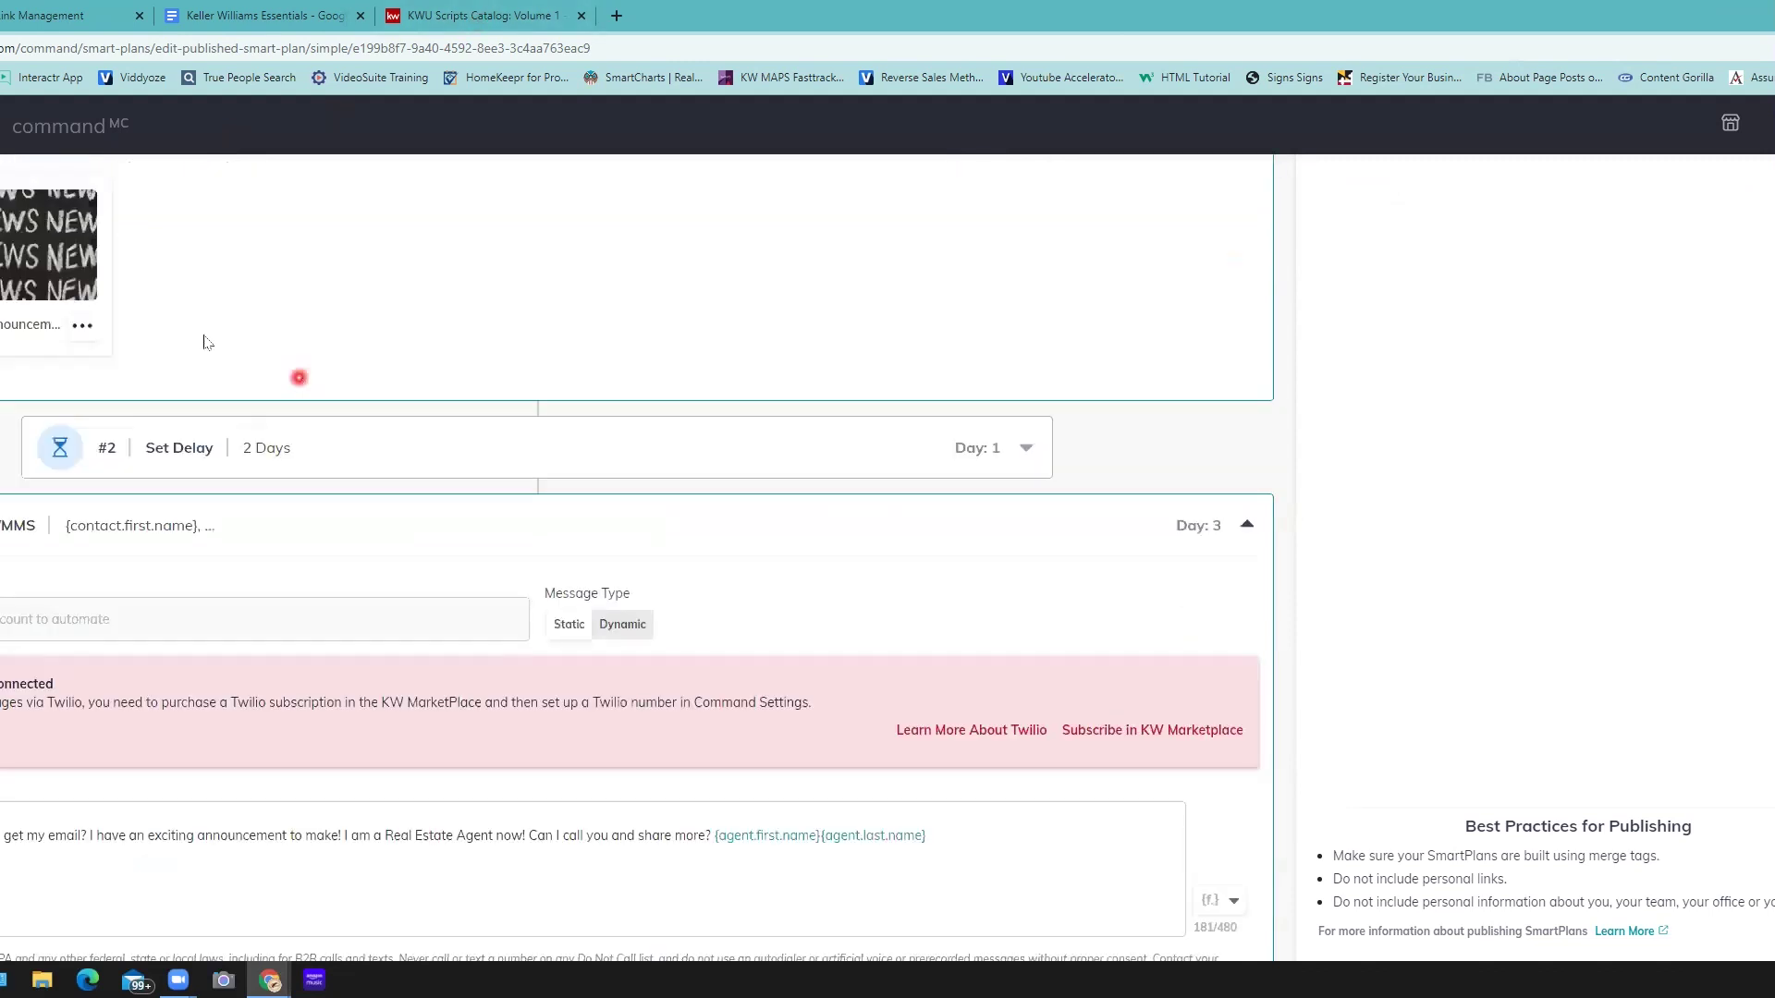
scroll(206, 344, "up", 1)
scroll(74, 556, "up", 1)
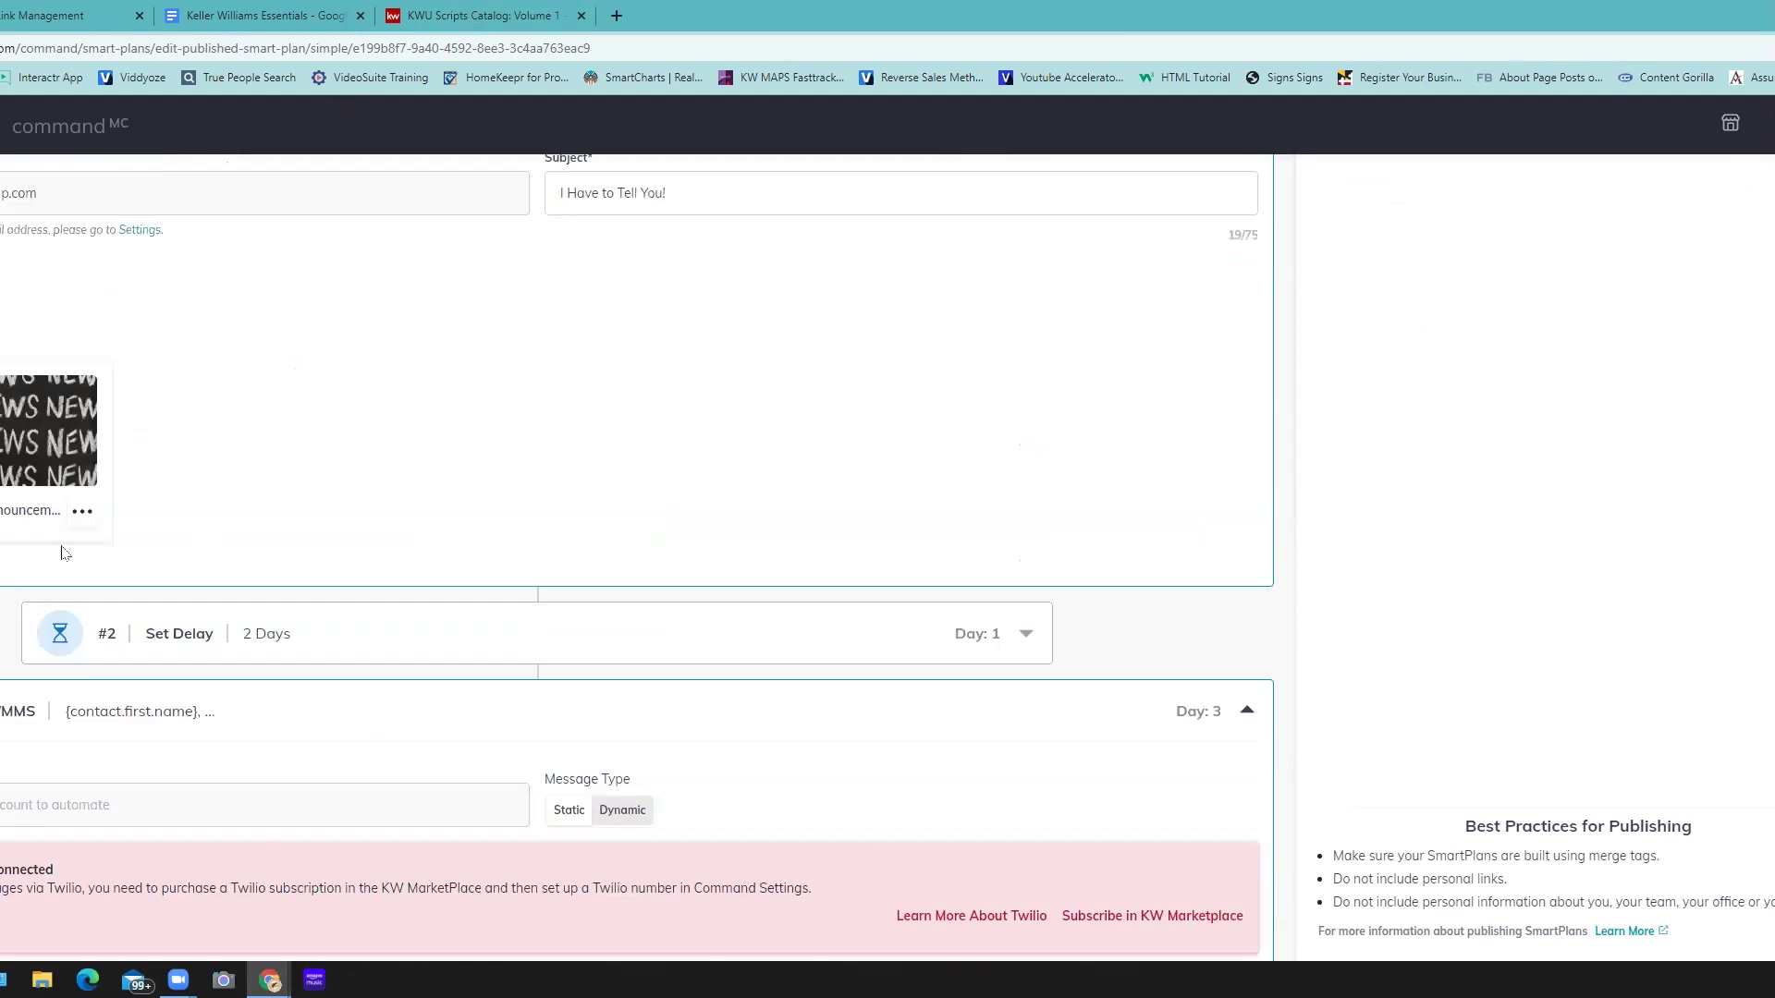
scroll(295, 435, "down", 1)
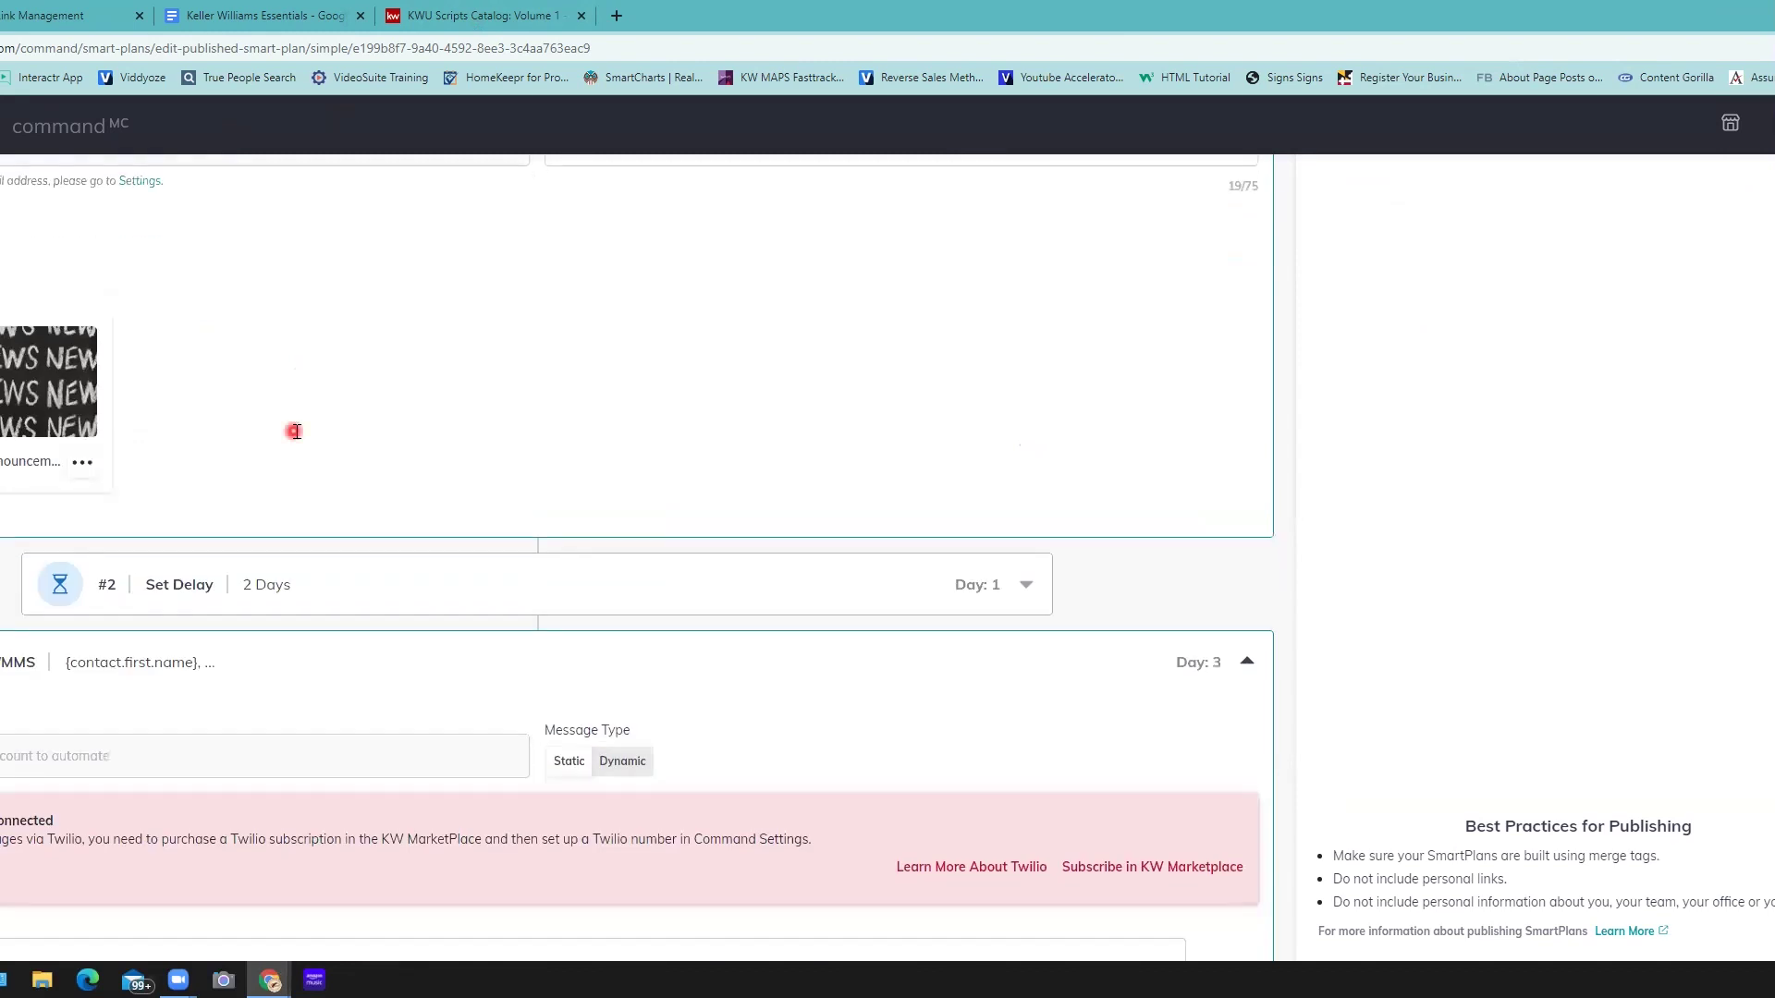
scroll(295, 431, "down", 8)
scroll(296, 432, "down", 8)
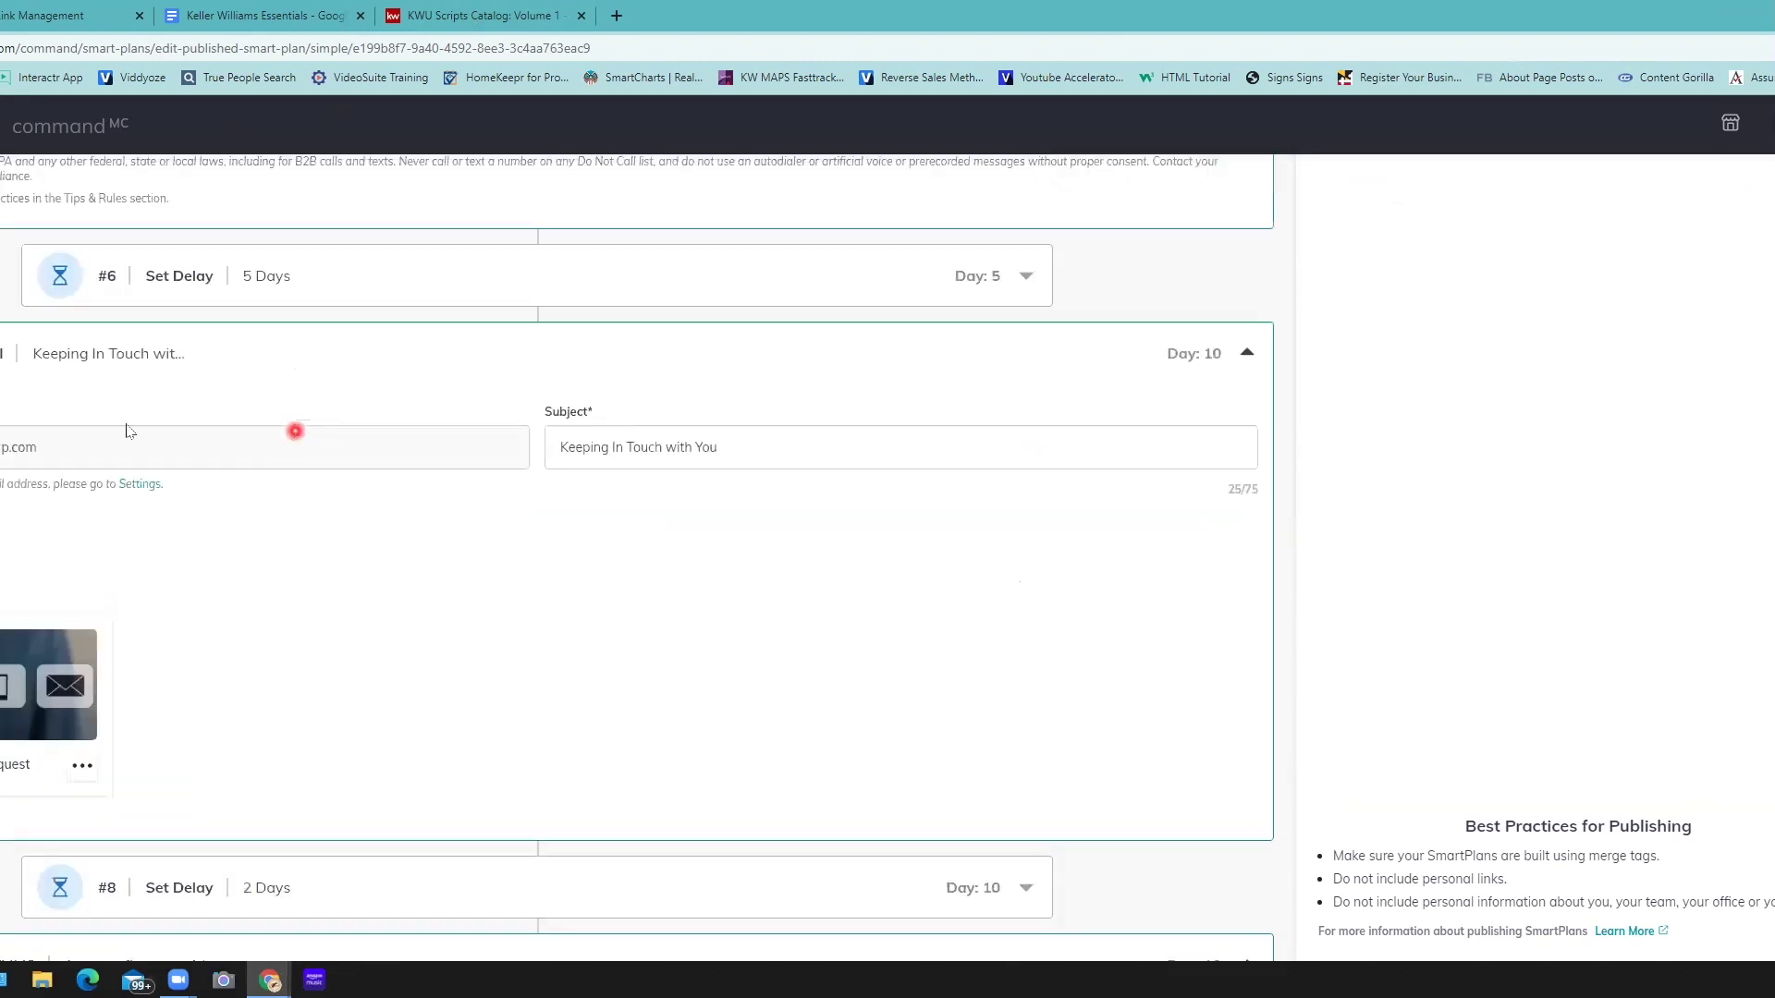
scroll(178, 523, "down", 4)
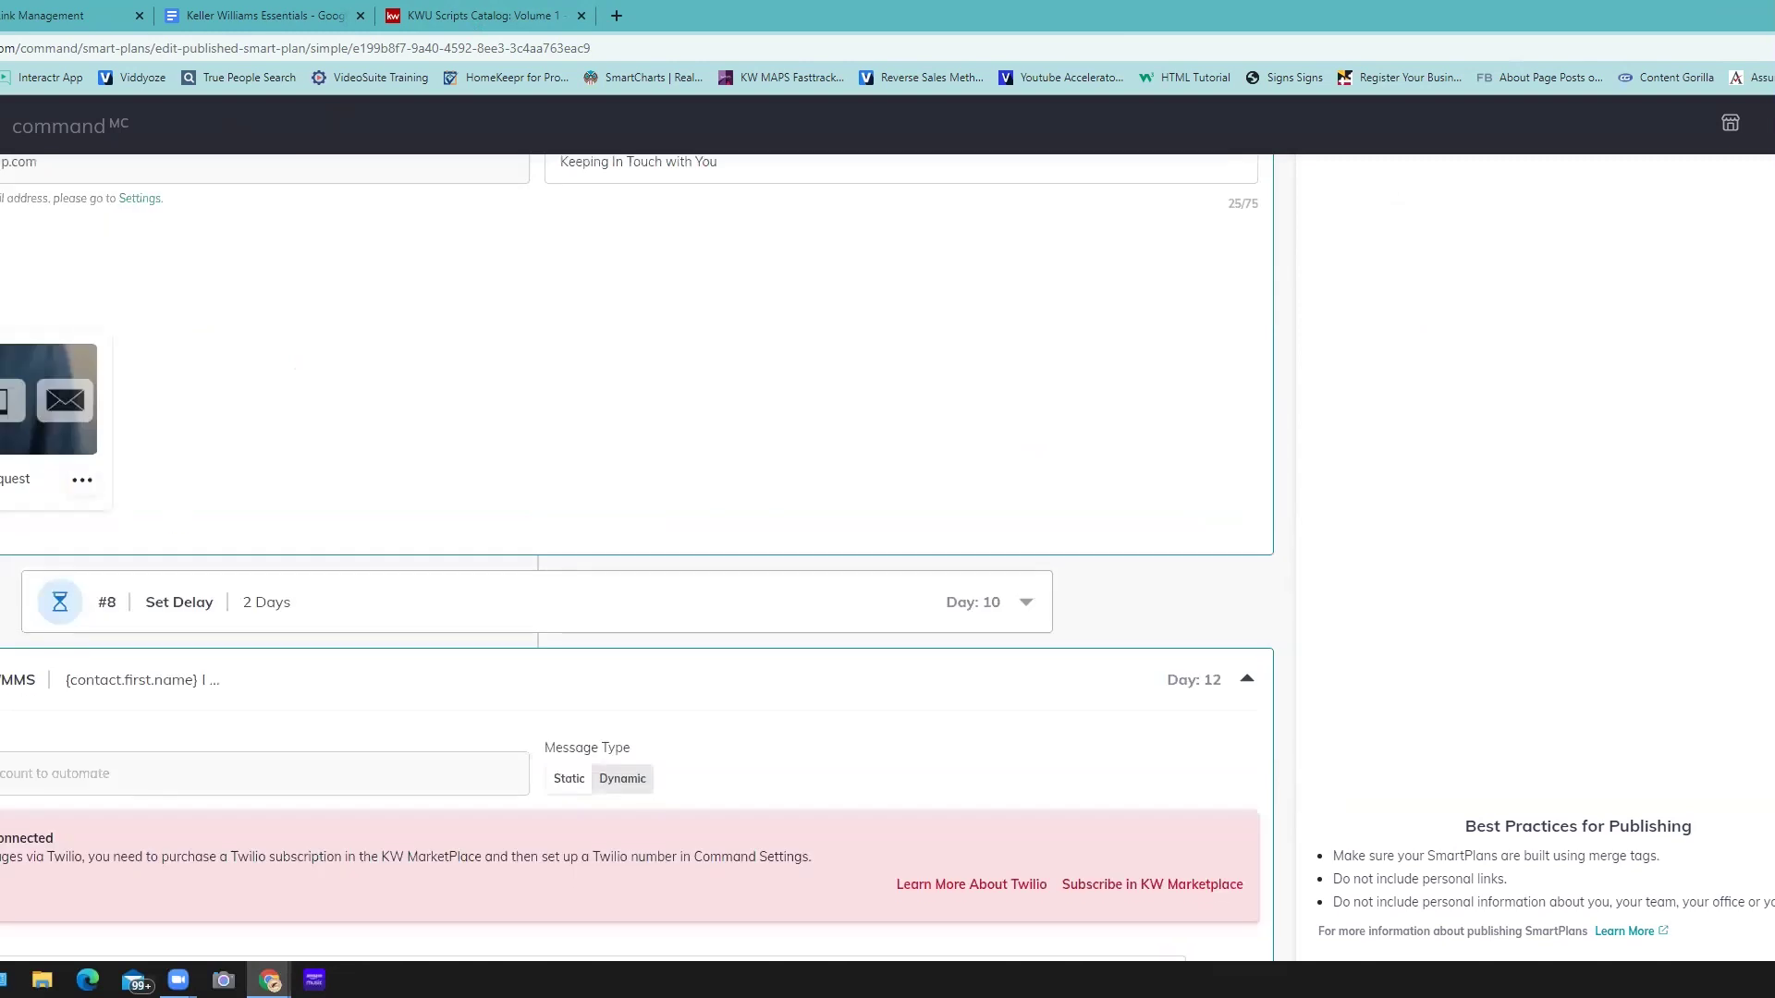
left_click(130, 399)
scroll(130, 400, "down", 2)
scroll(131, 399, "down", 7)
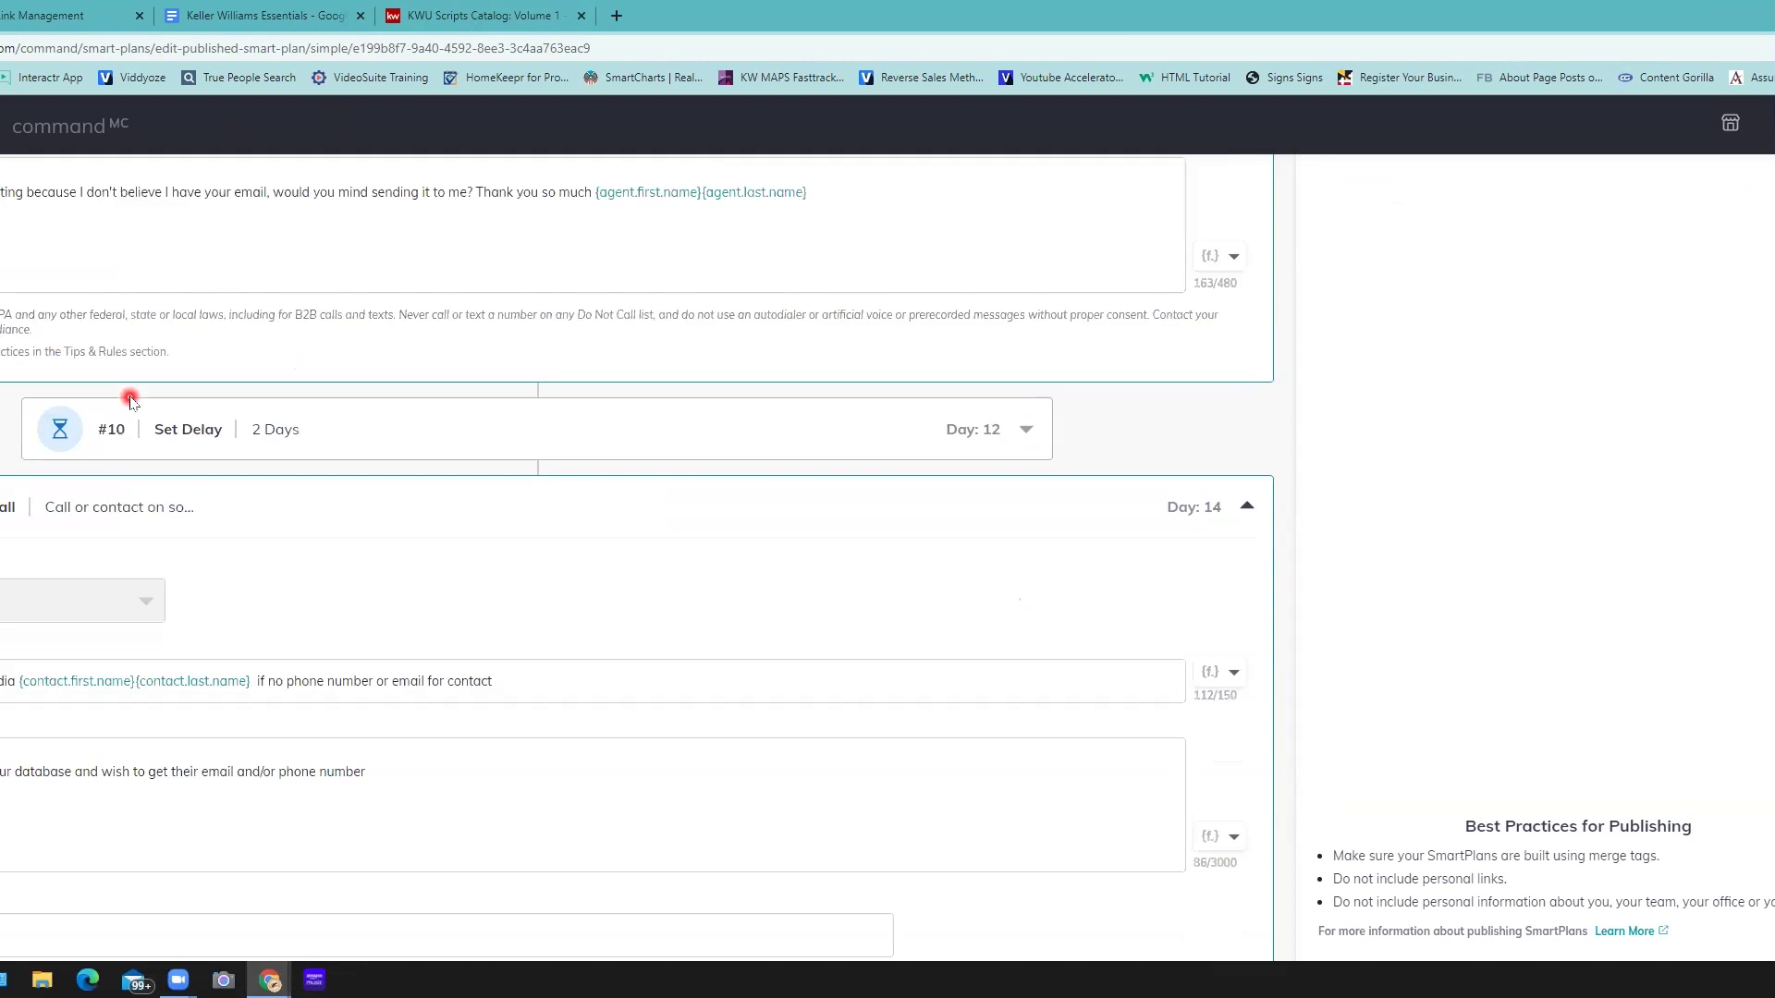
scroll(130, 400, "down", 1)
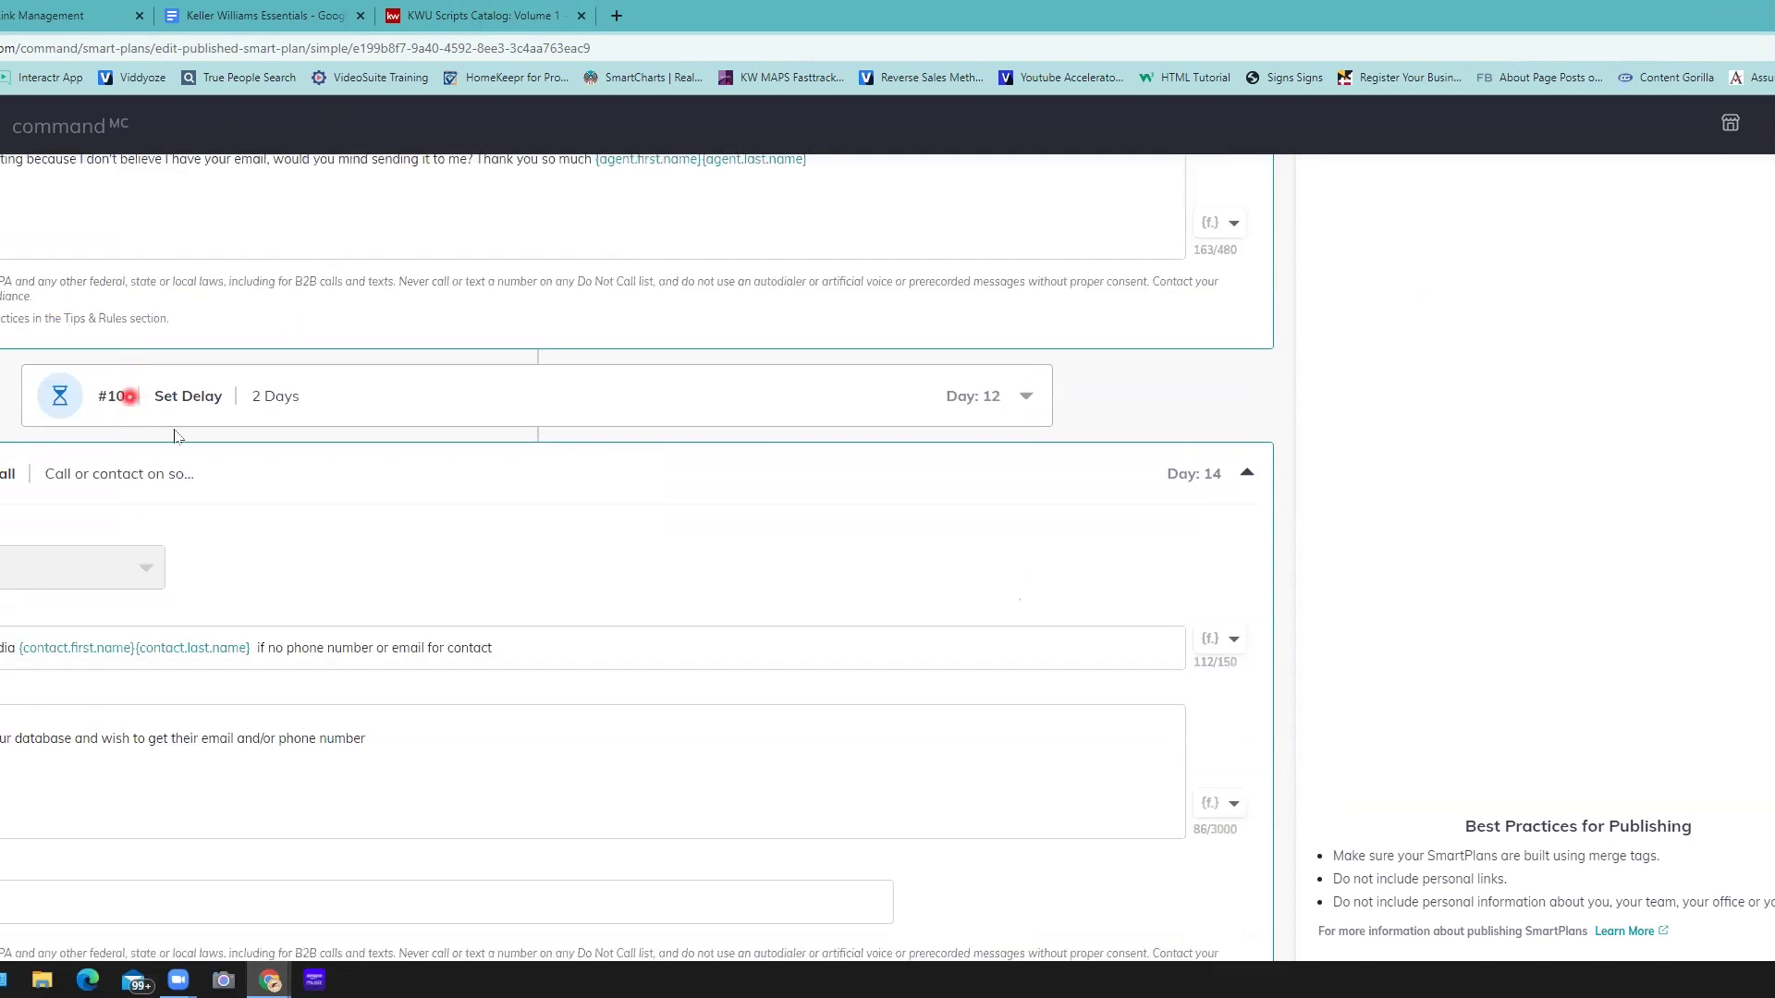
scroll(190, 458, "down", 2)
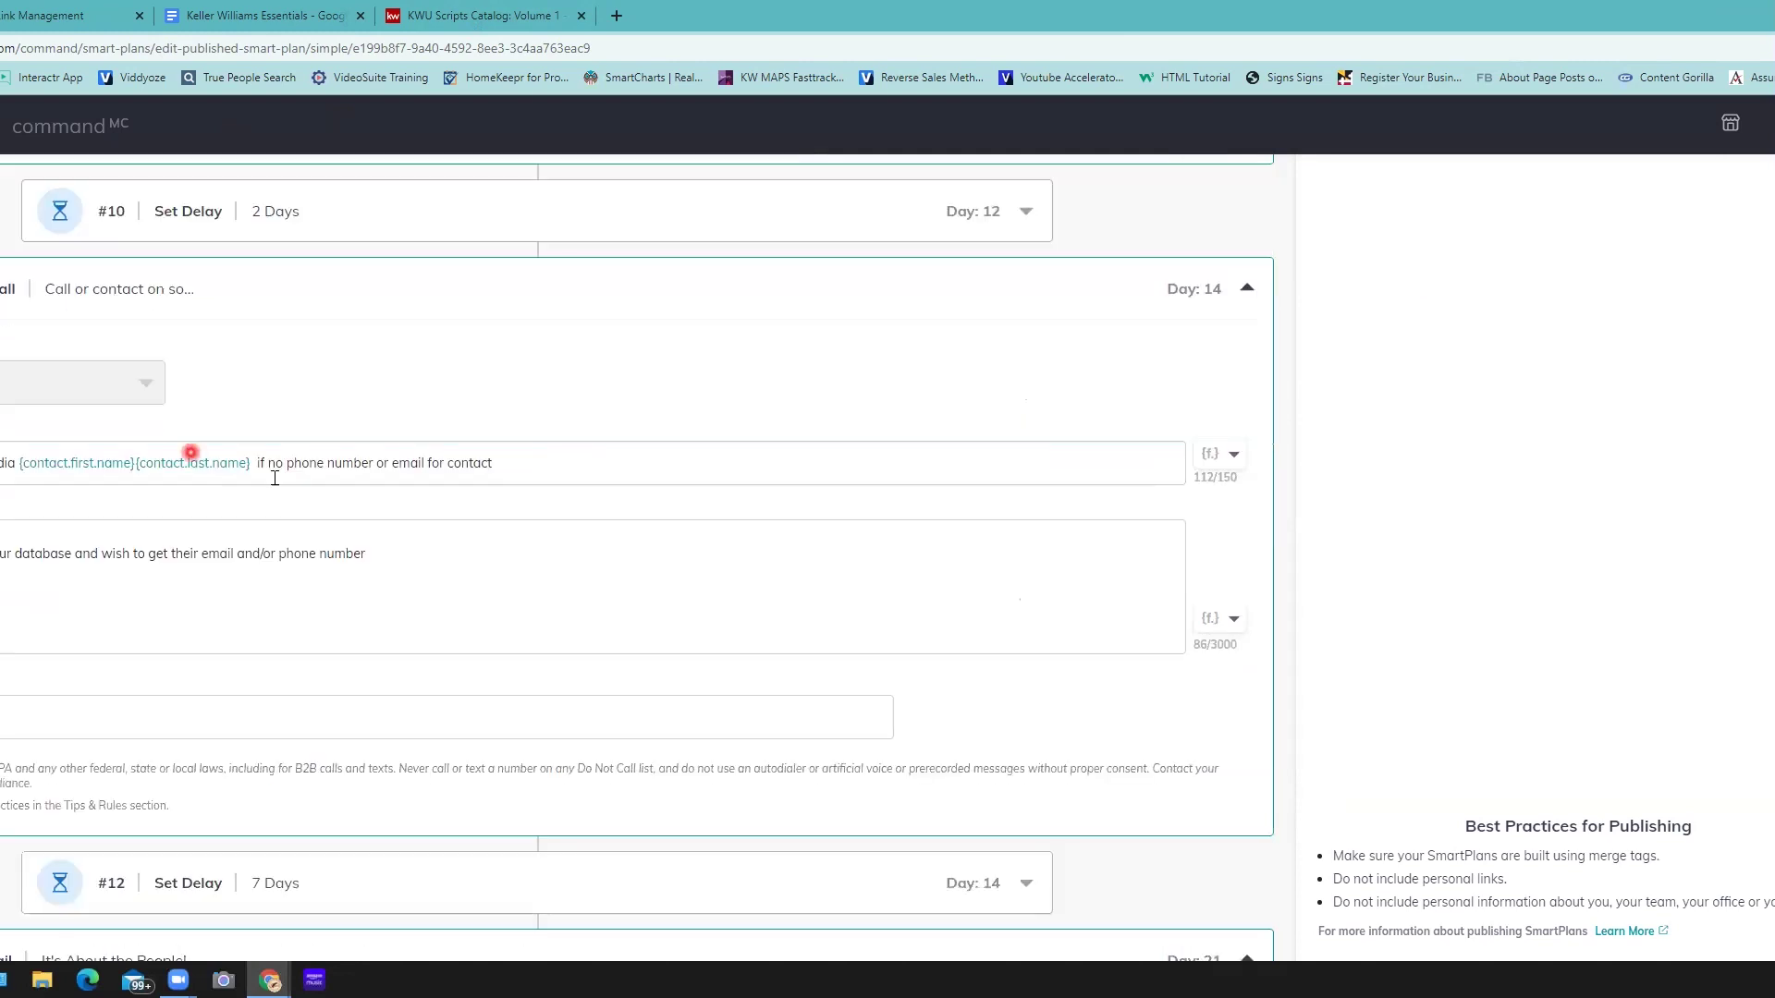
scroll(275, 478, "down", 2)
scroll(275, 478, "down", 5)
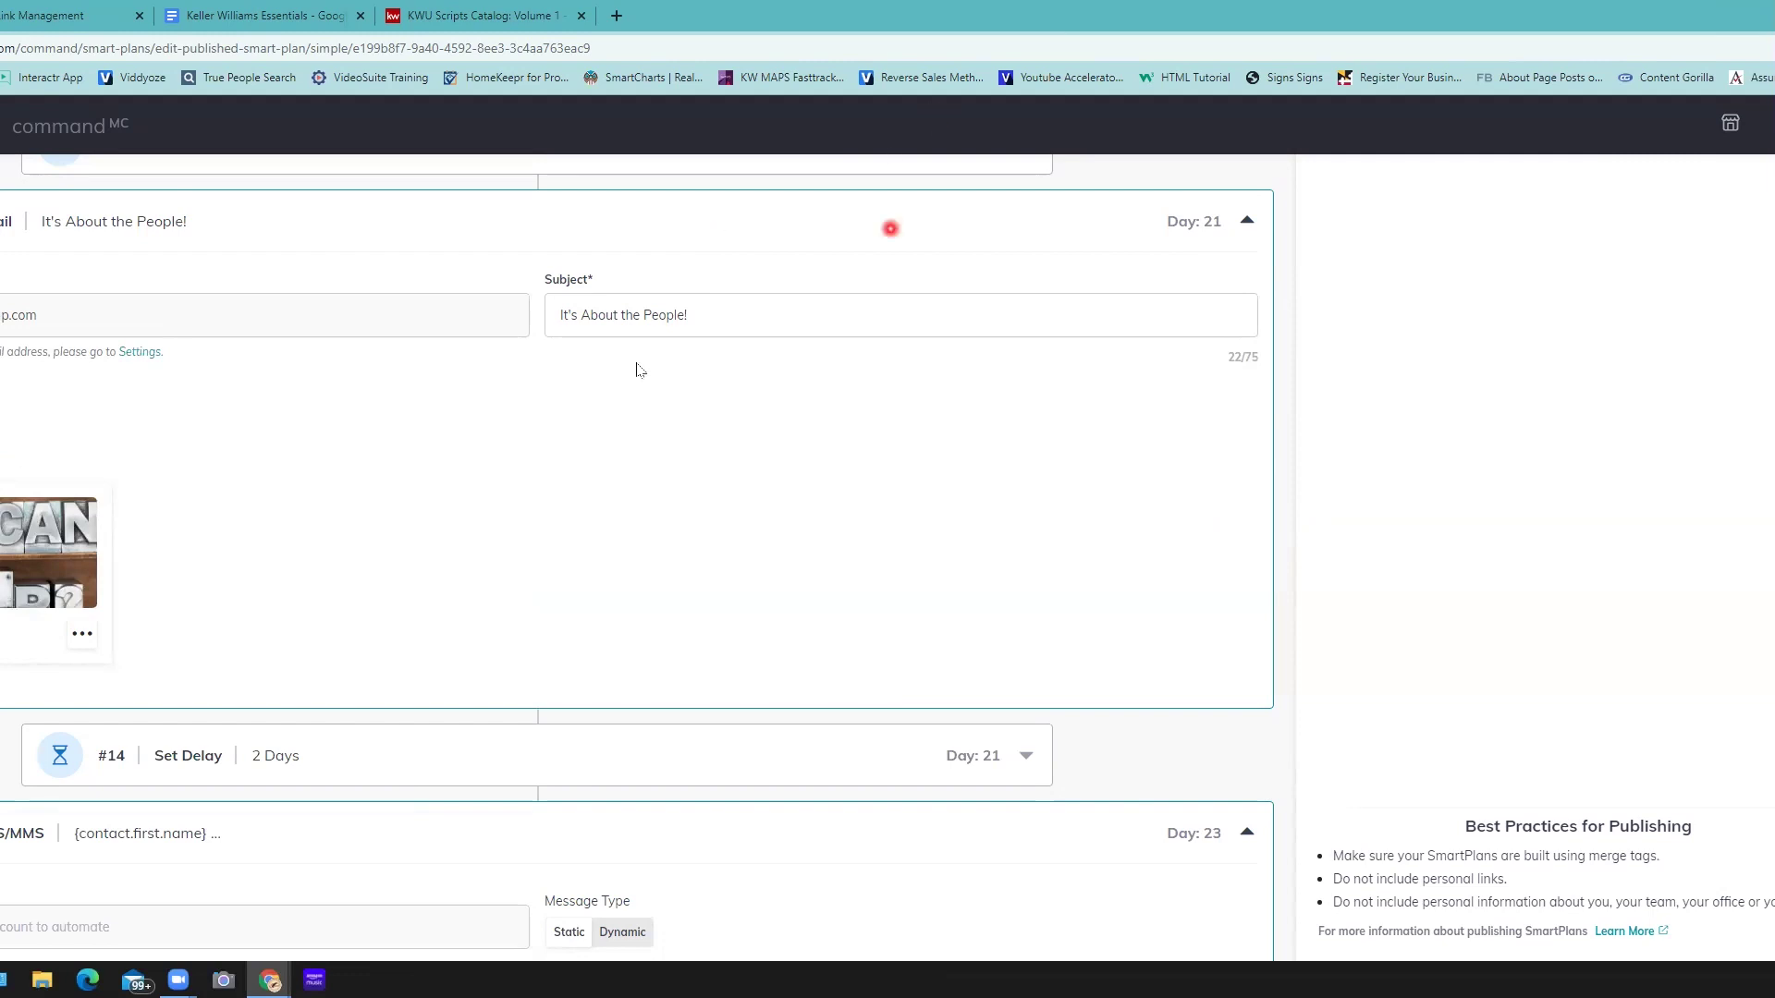
scroll(638, 364, "down", 2)
scroll(638, 363, "down", 4)
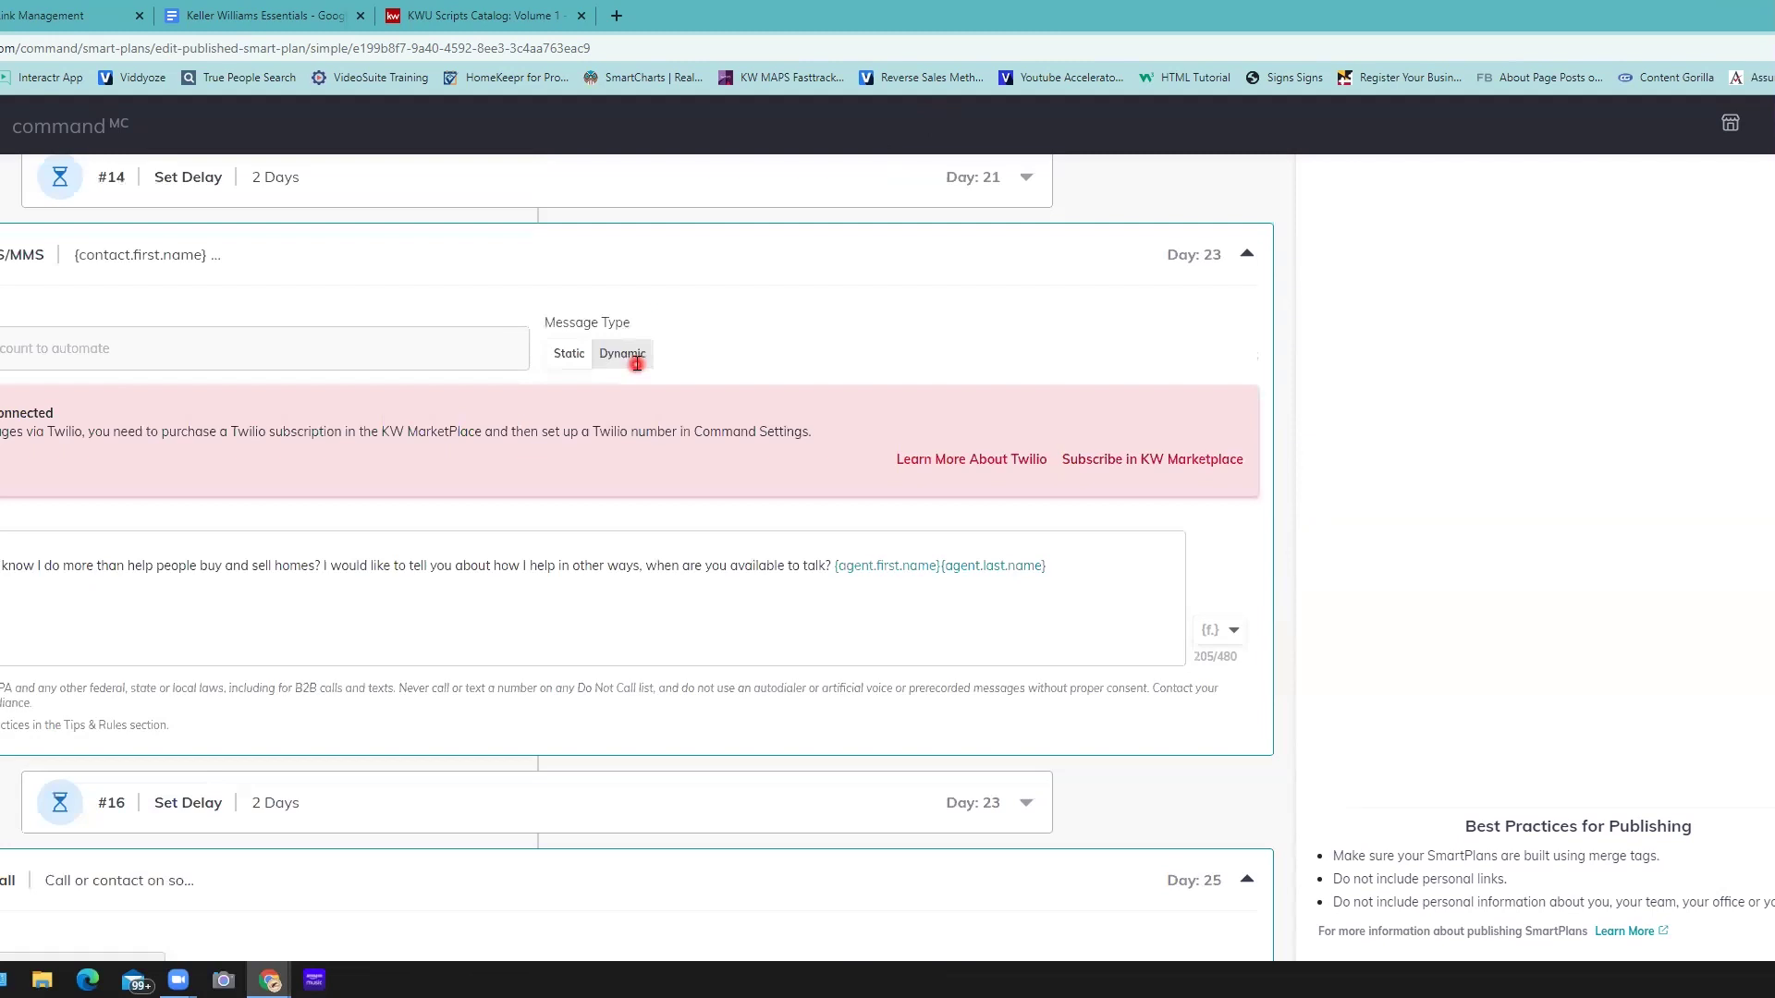
scroll(637, 364, "down", 7)
scroll(637, 363, "down", 7)
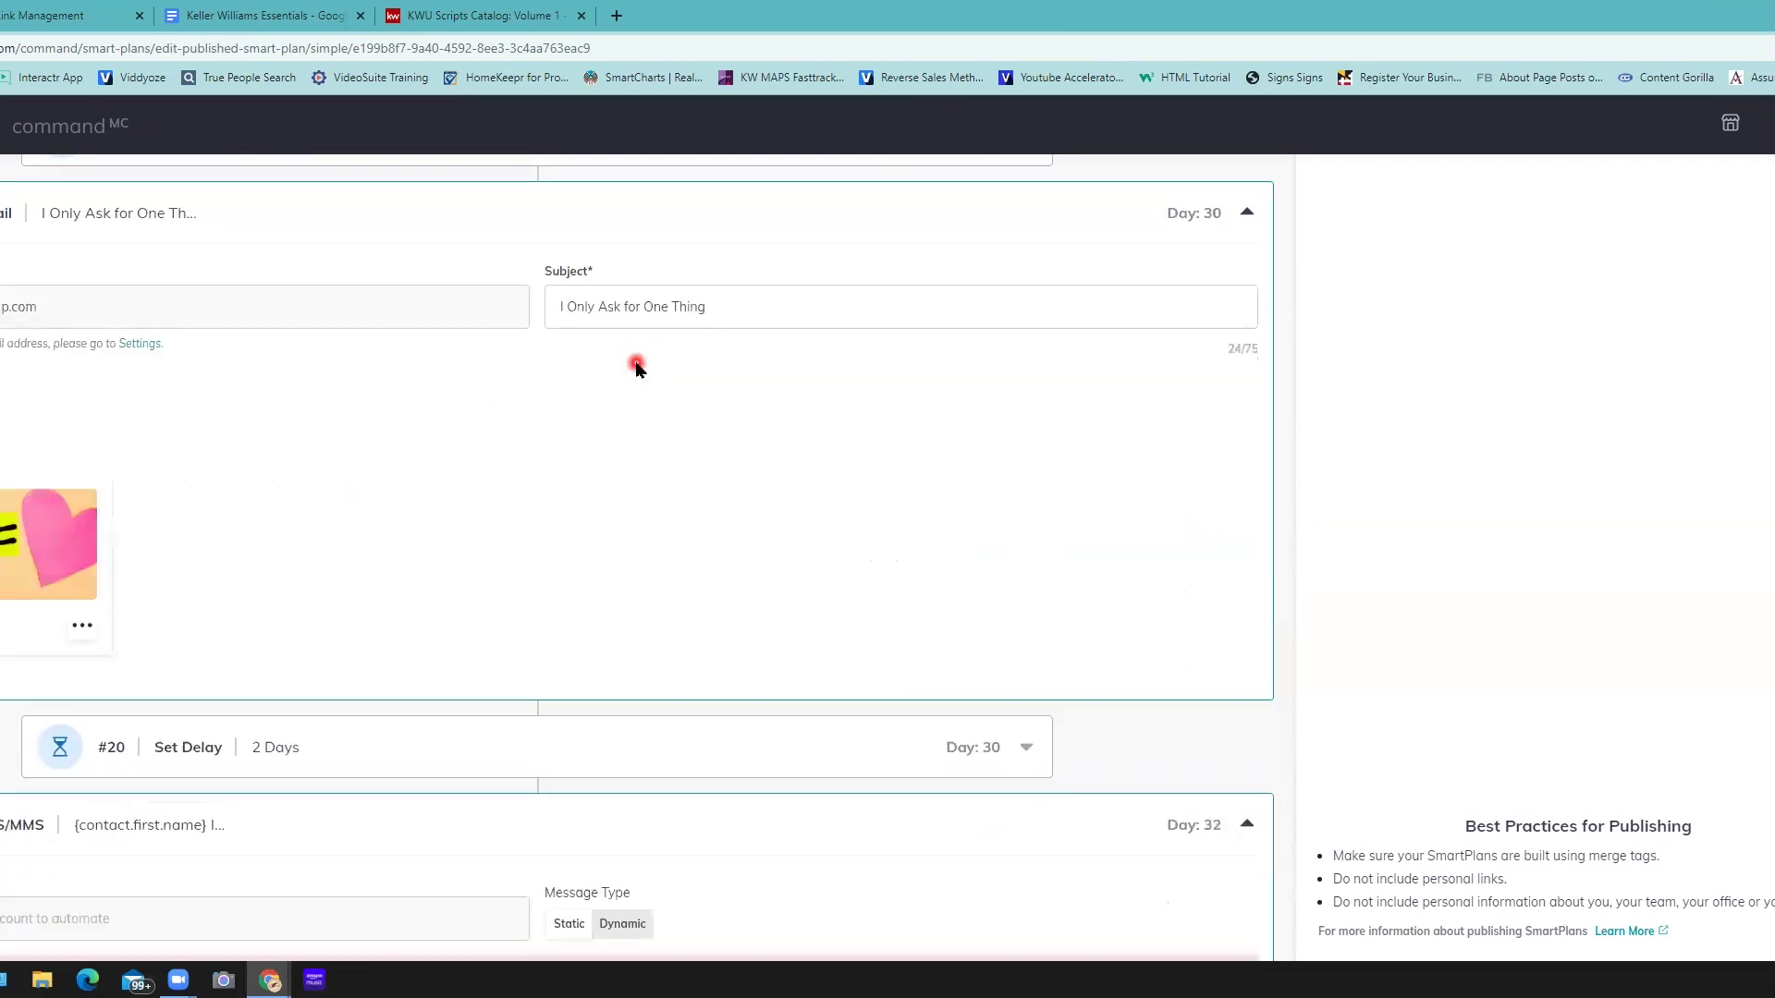
scroll(636, 366, "down", 1)
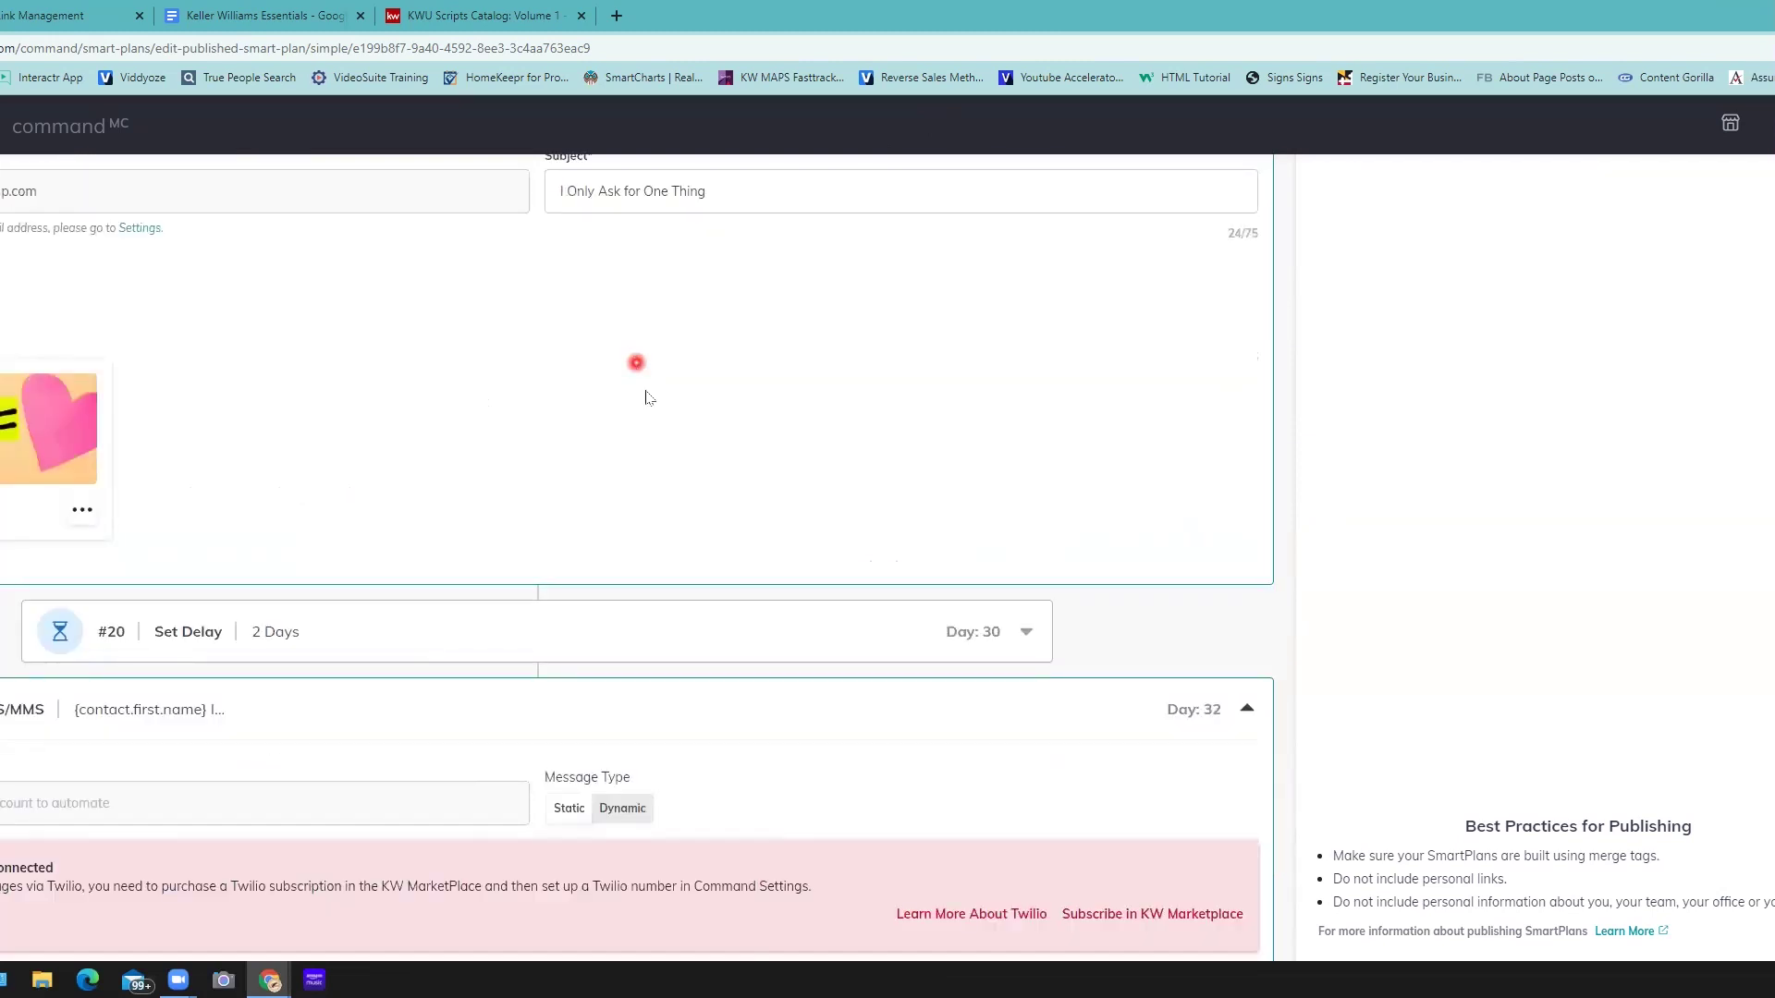
scroll(646, 395, "up", 2)
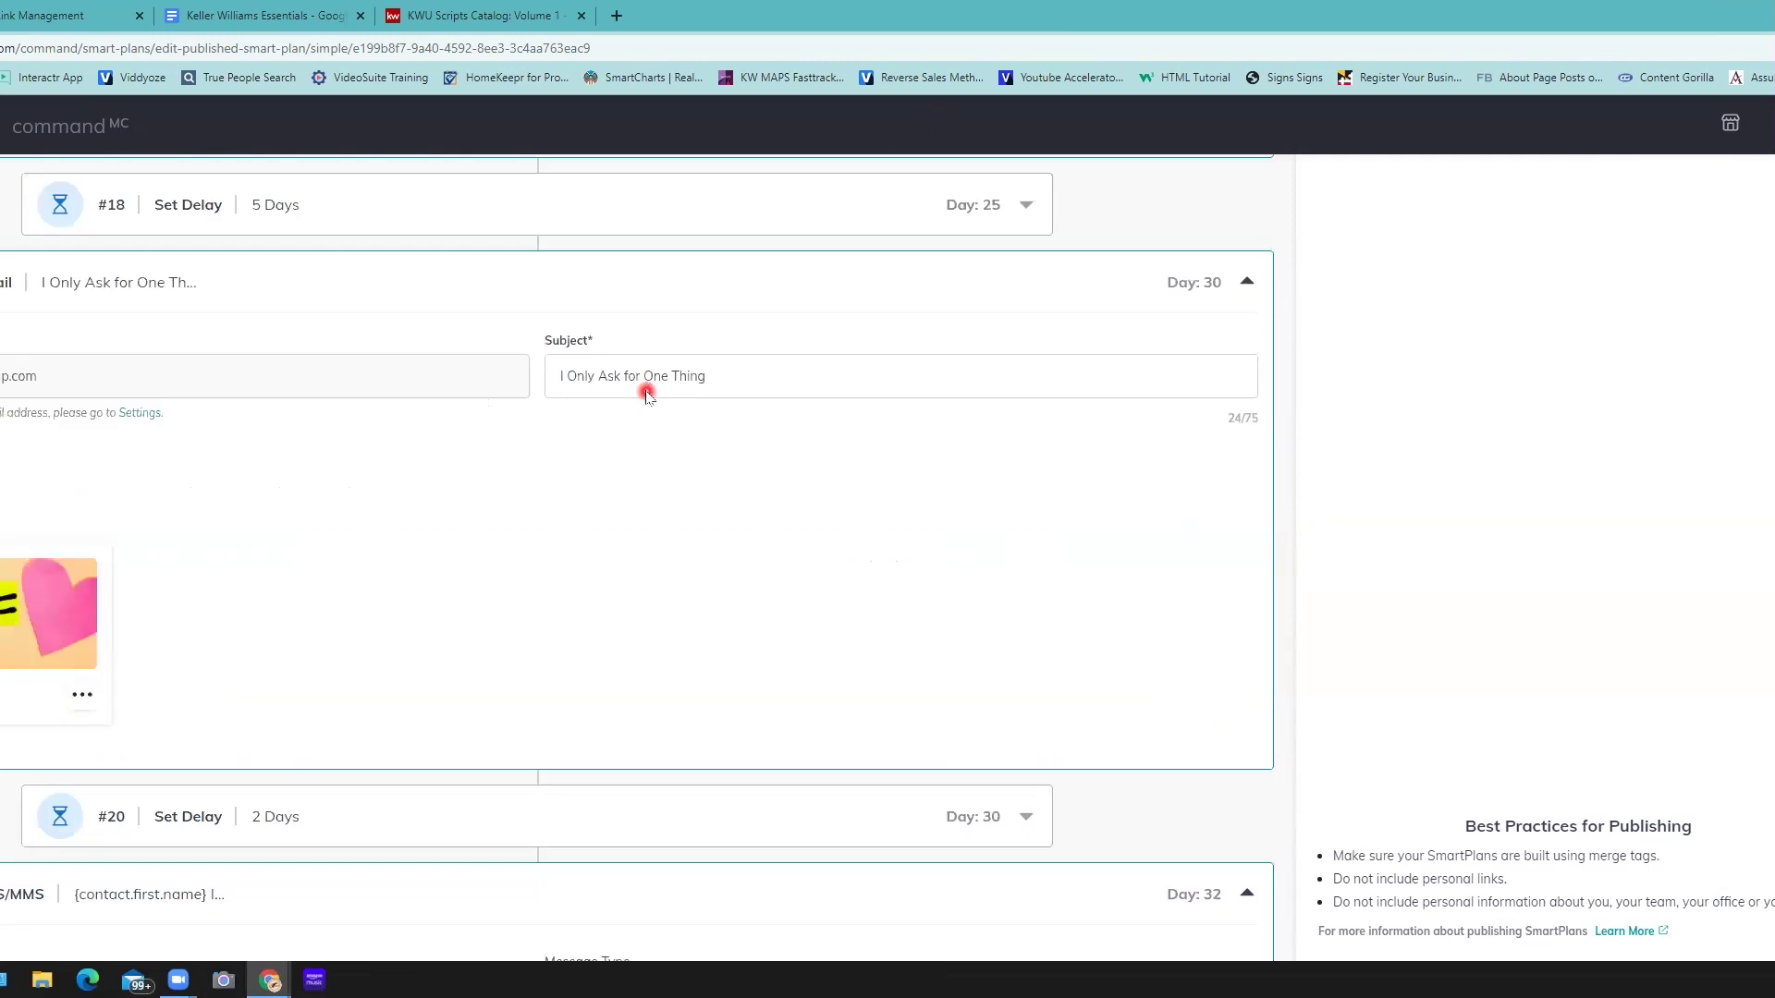
scroll(646, 395, "down", 1)
scroll(646, 394, "up", 15)
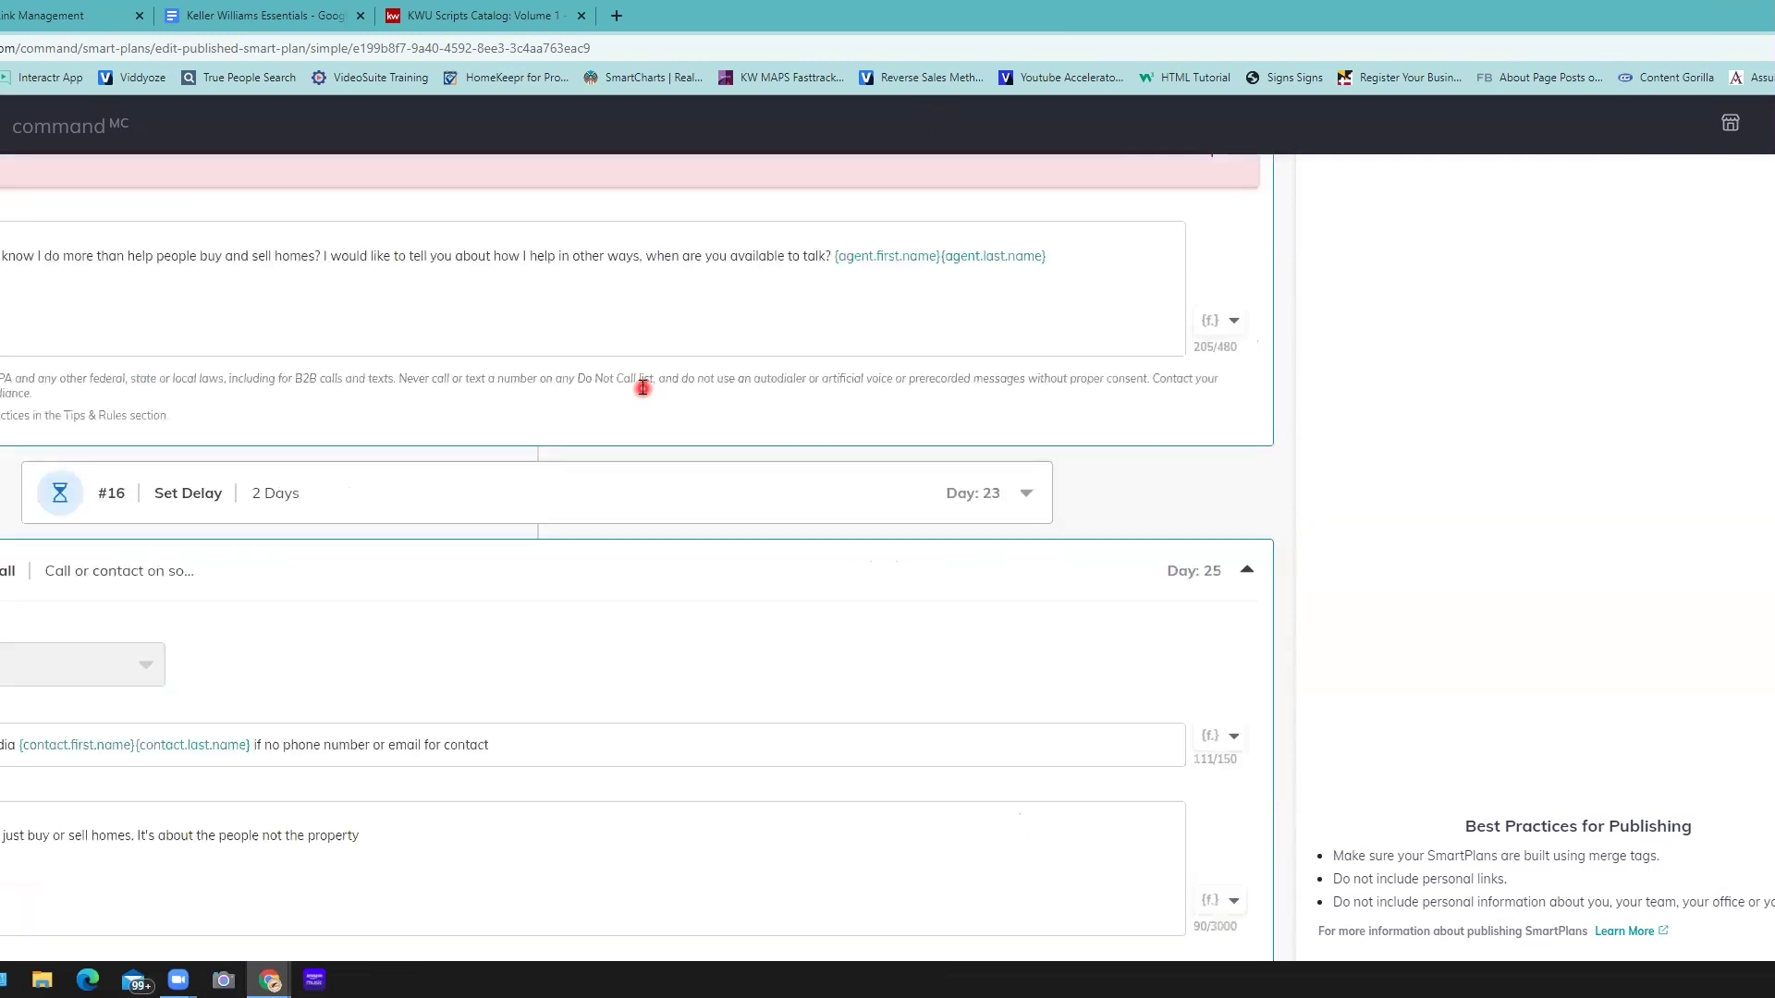
scroll(640, 391, "up", 2)
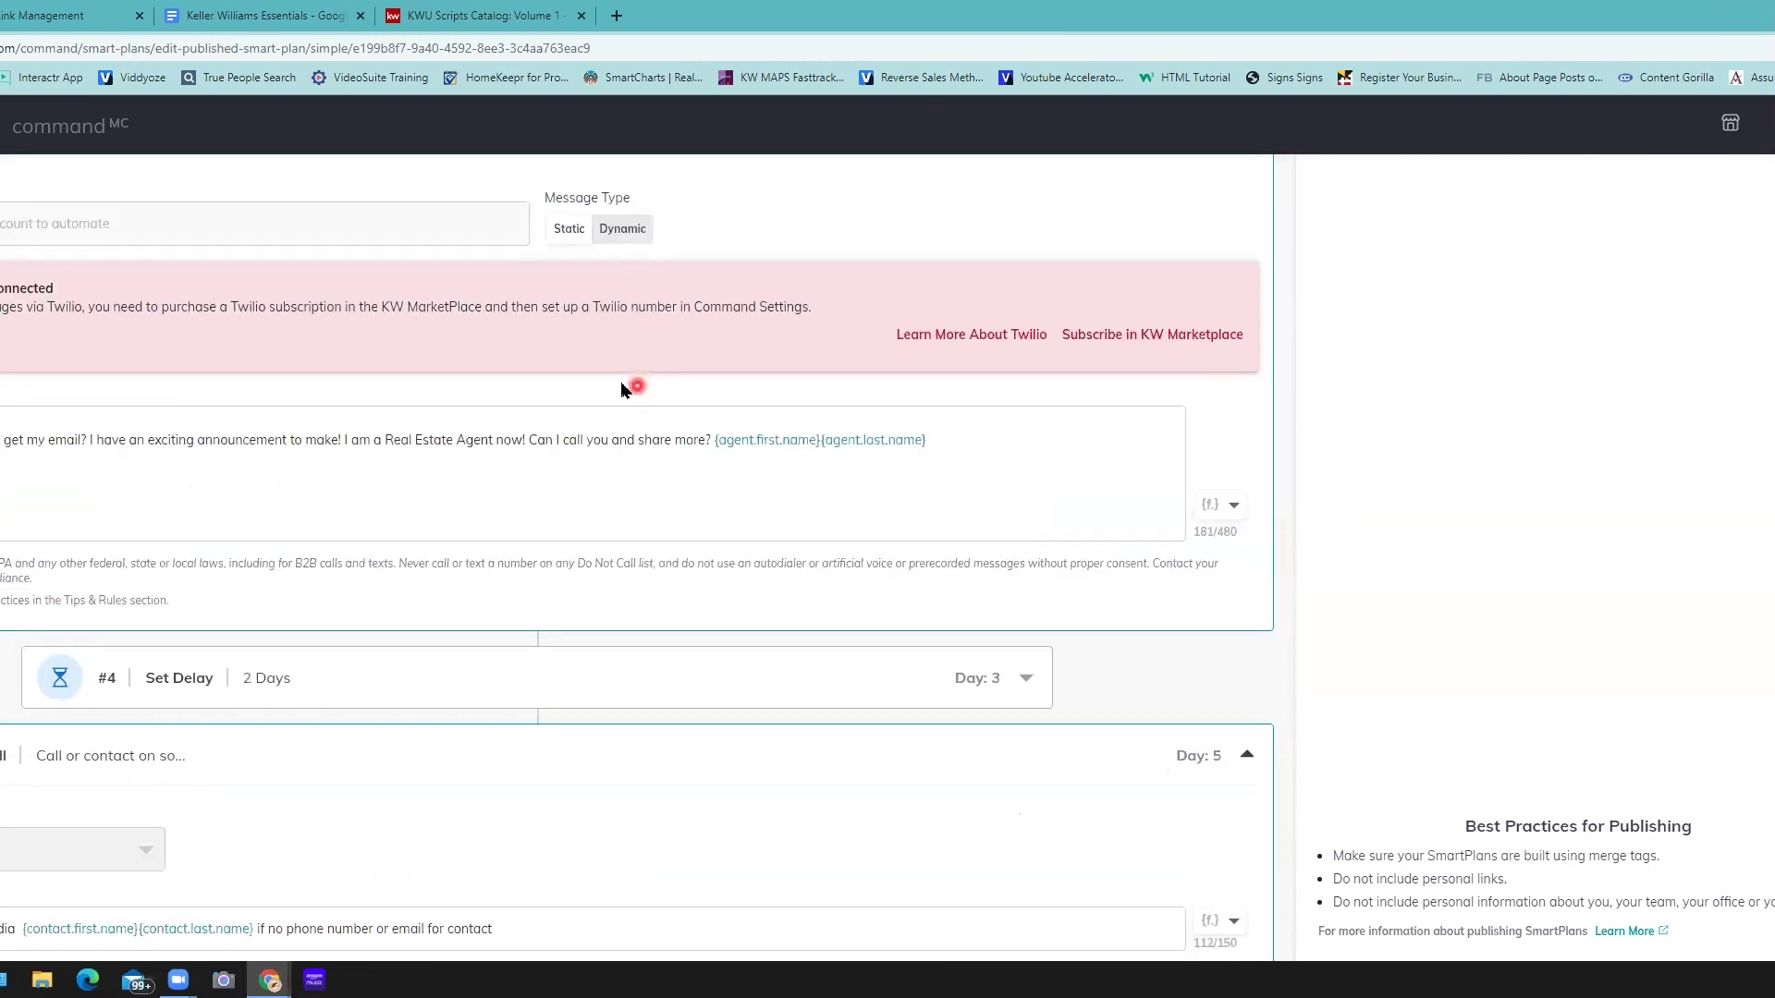
scroll(621, 383, "up", 15)
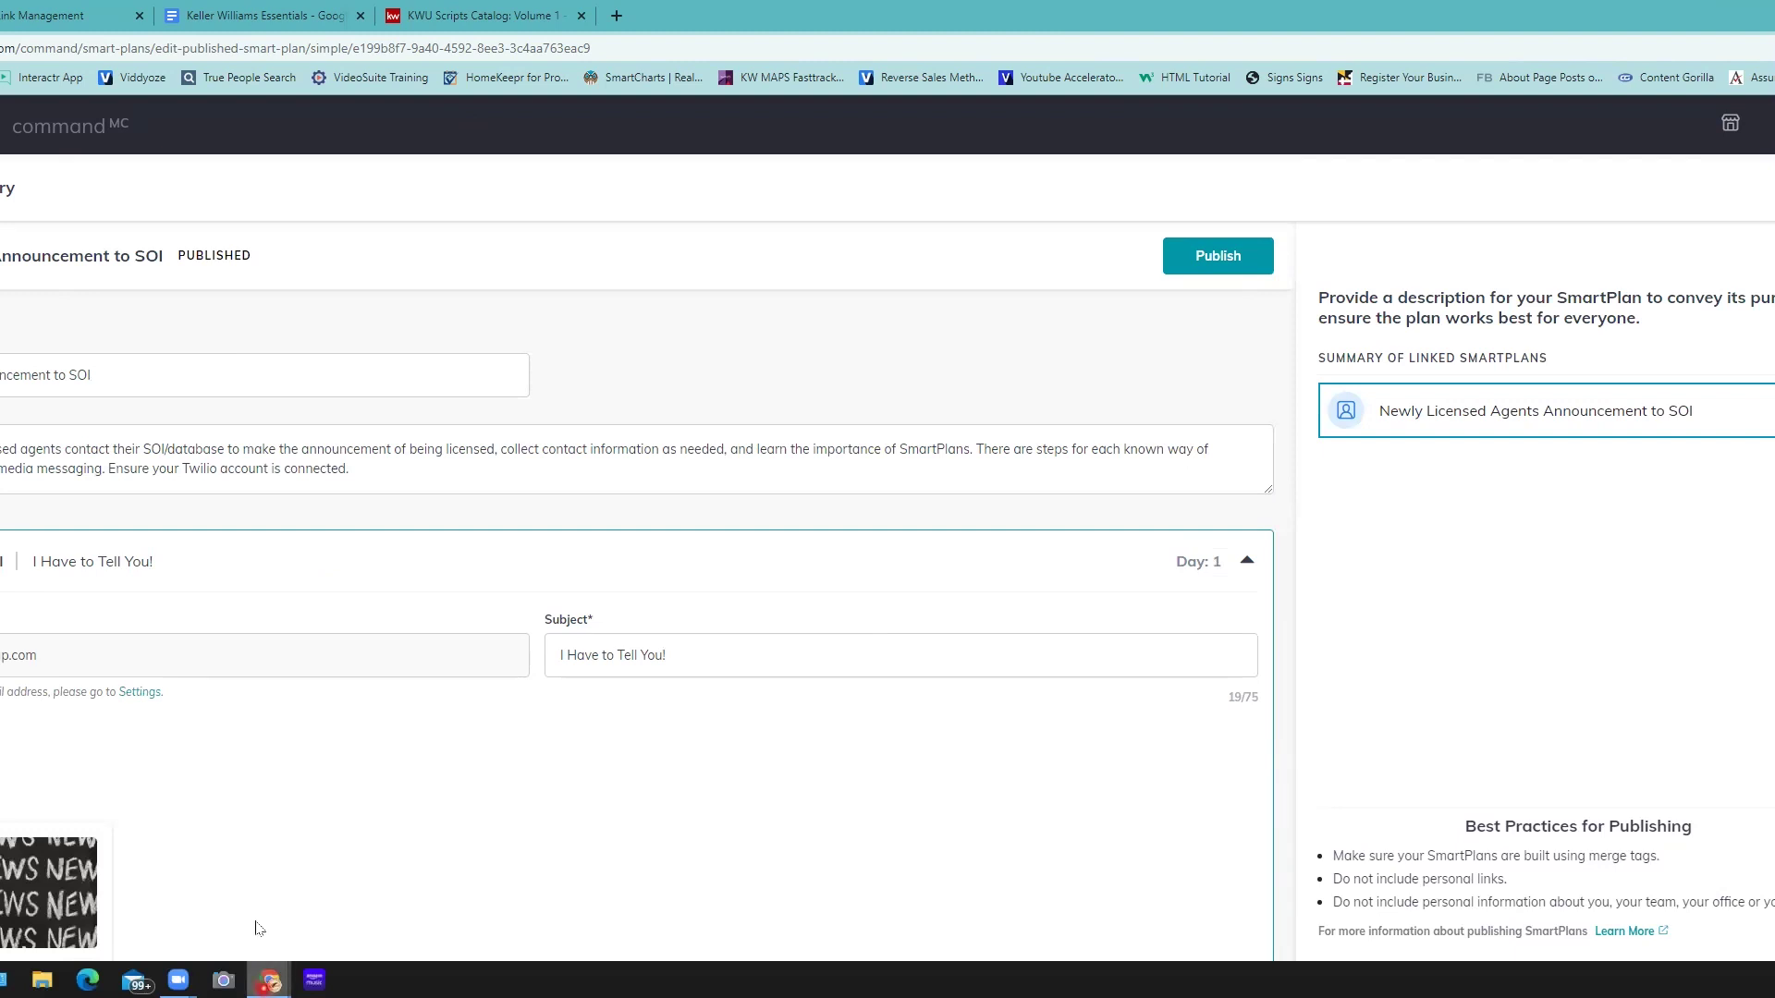
- Bring up the previews of the open Chrome windows from the taskbar
left_click(270, 980)
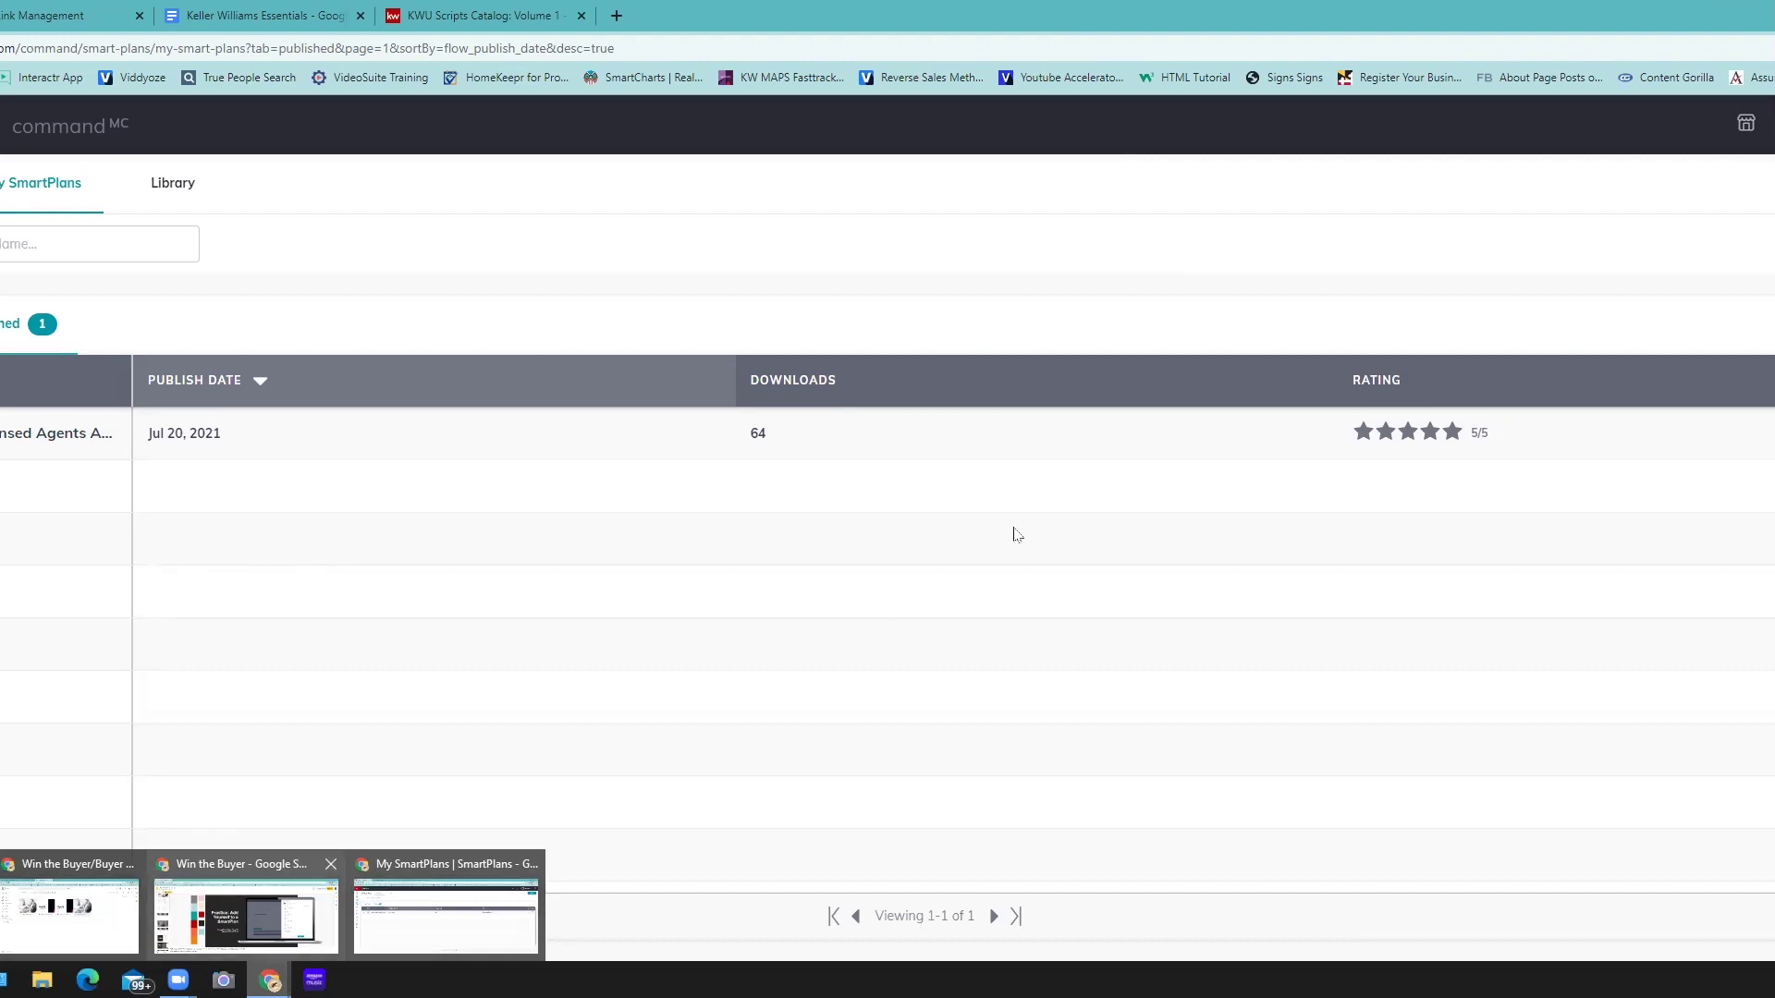
- Present the training deck full screen from the buyer timeline slide marking Qualify Buyer Leads
key("alt+Tab")
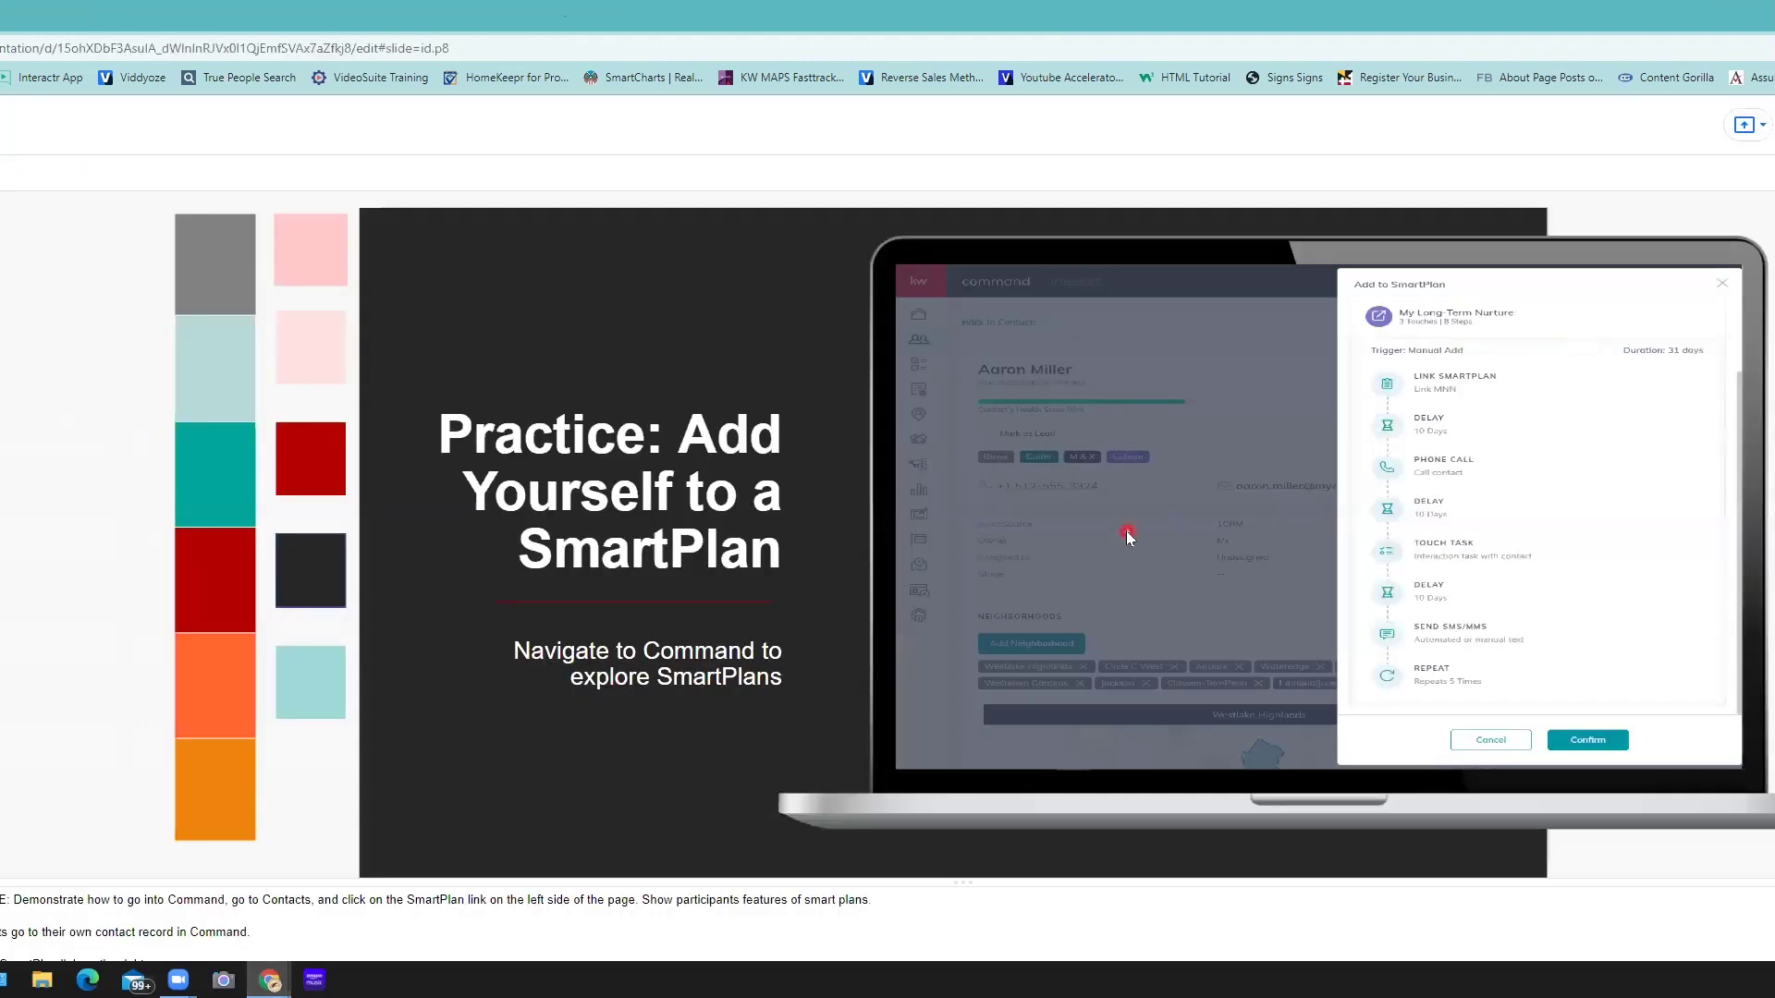
key("Down")
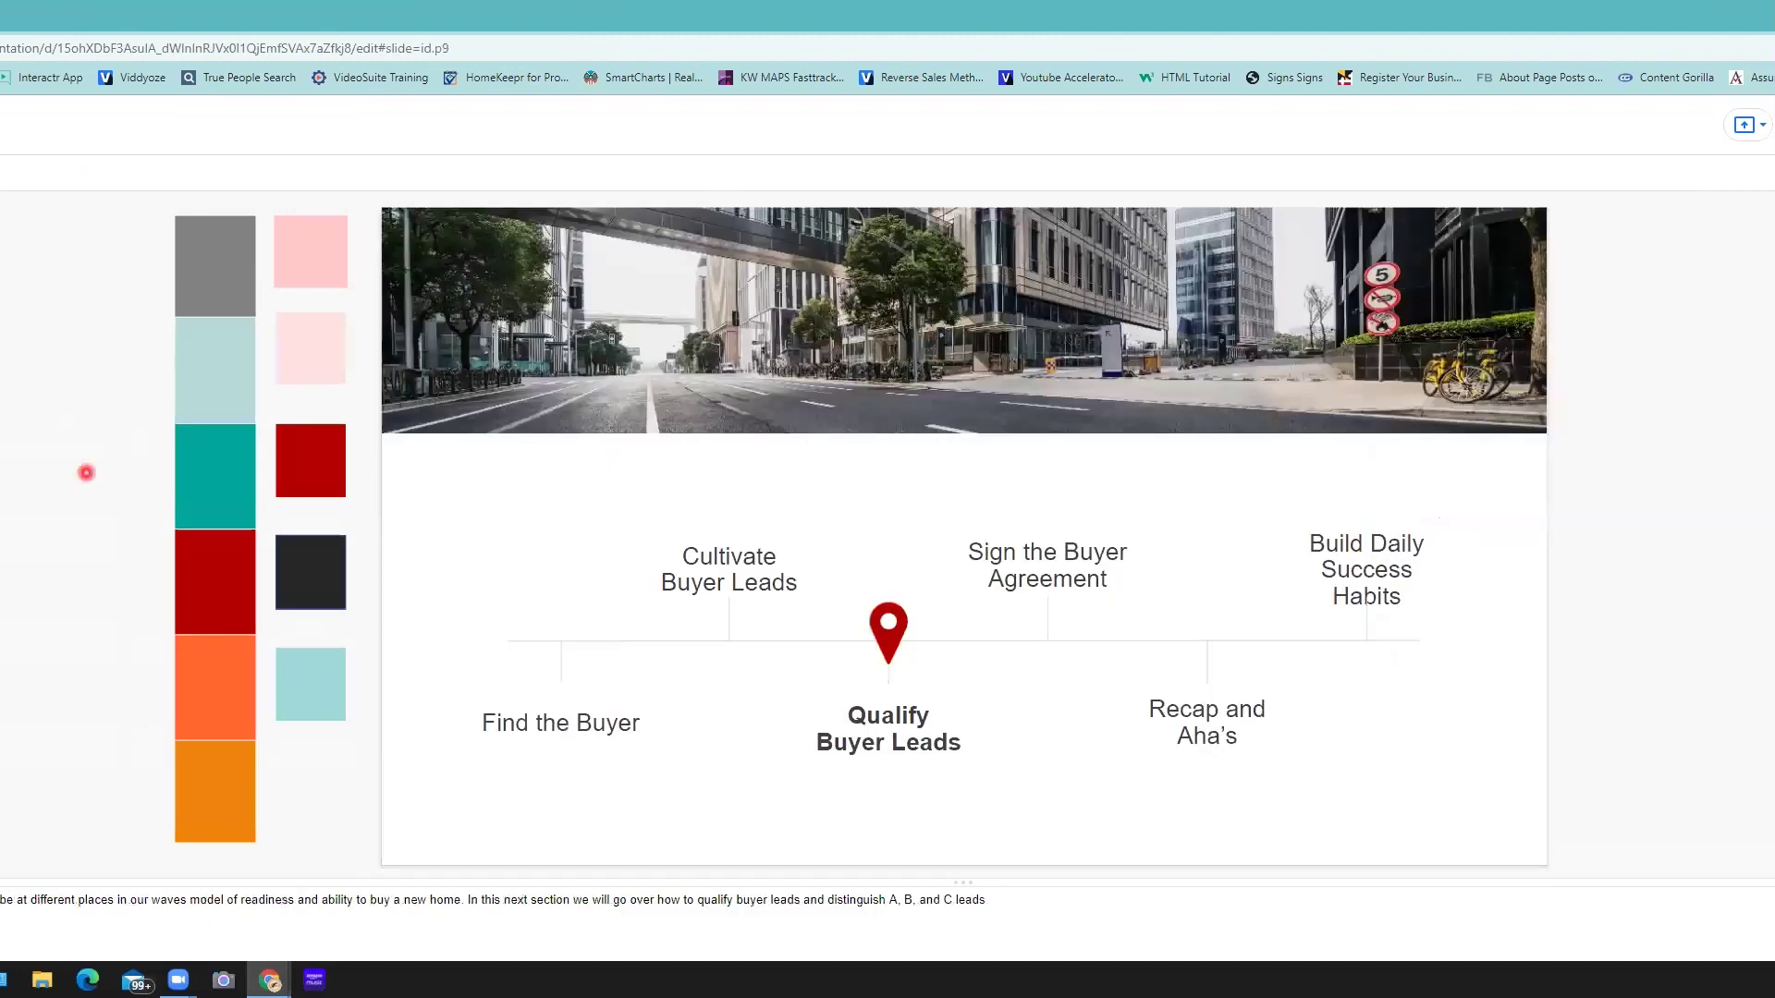
key("F11")
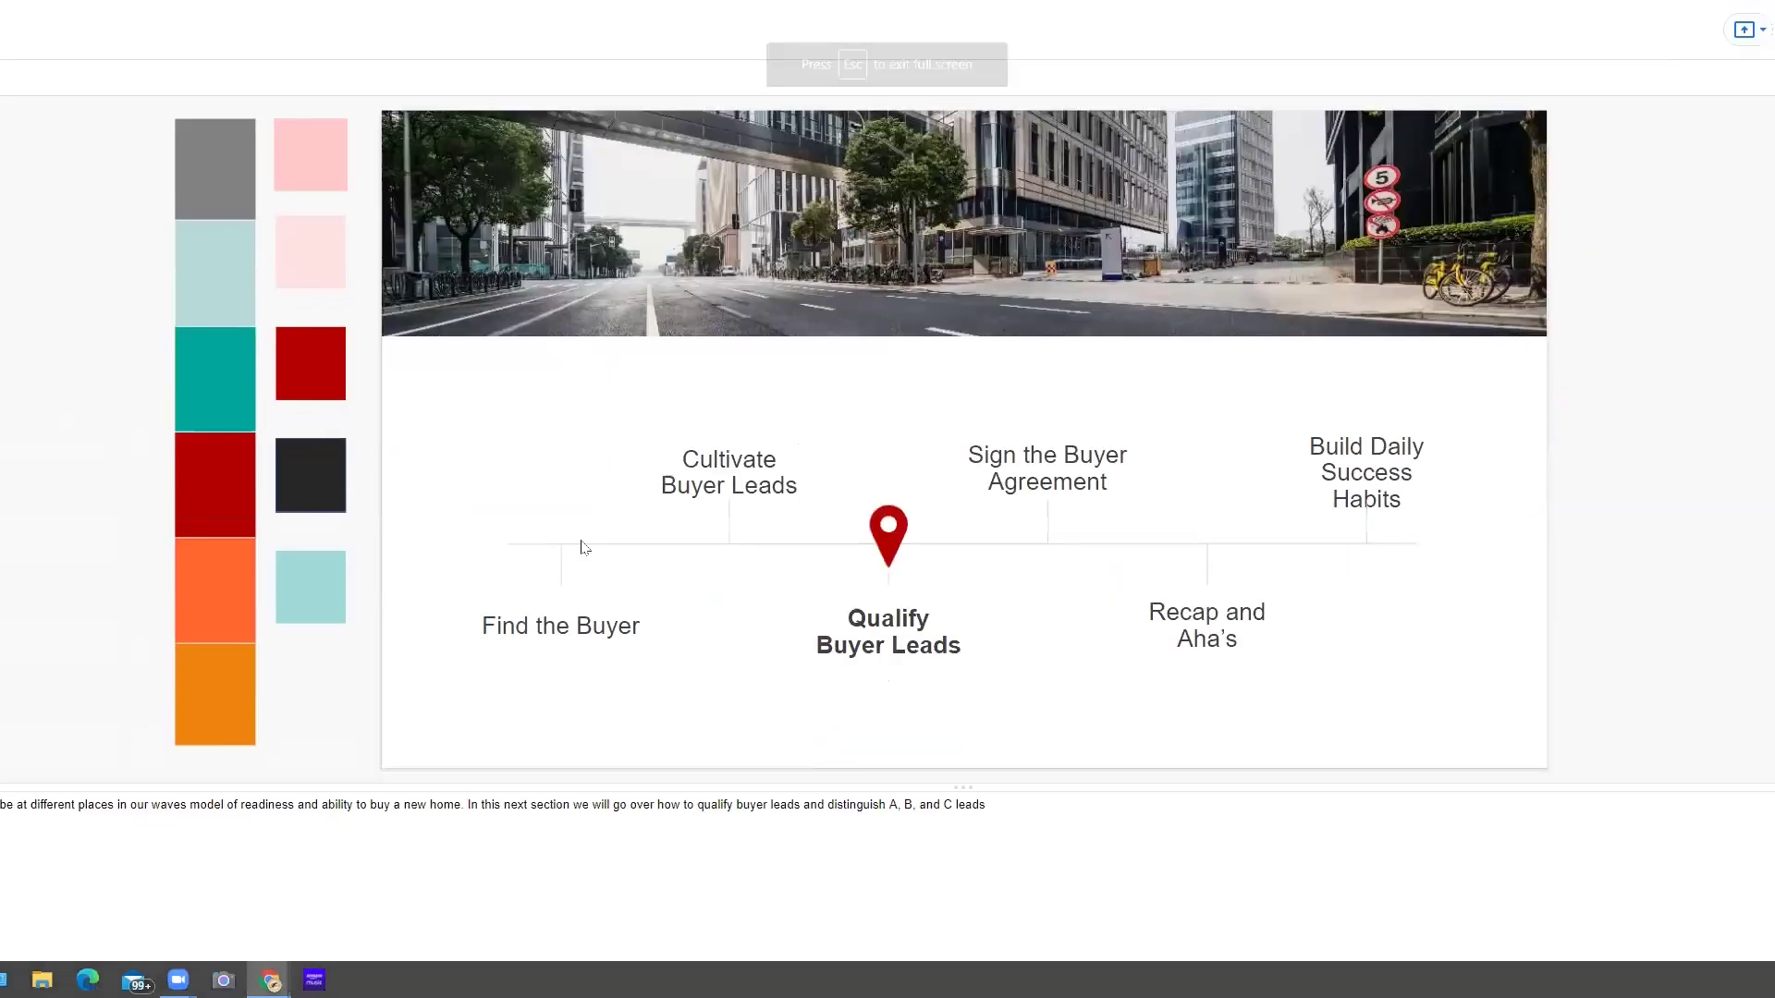
key("ctrl+F5")
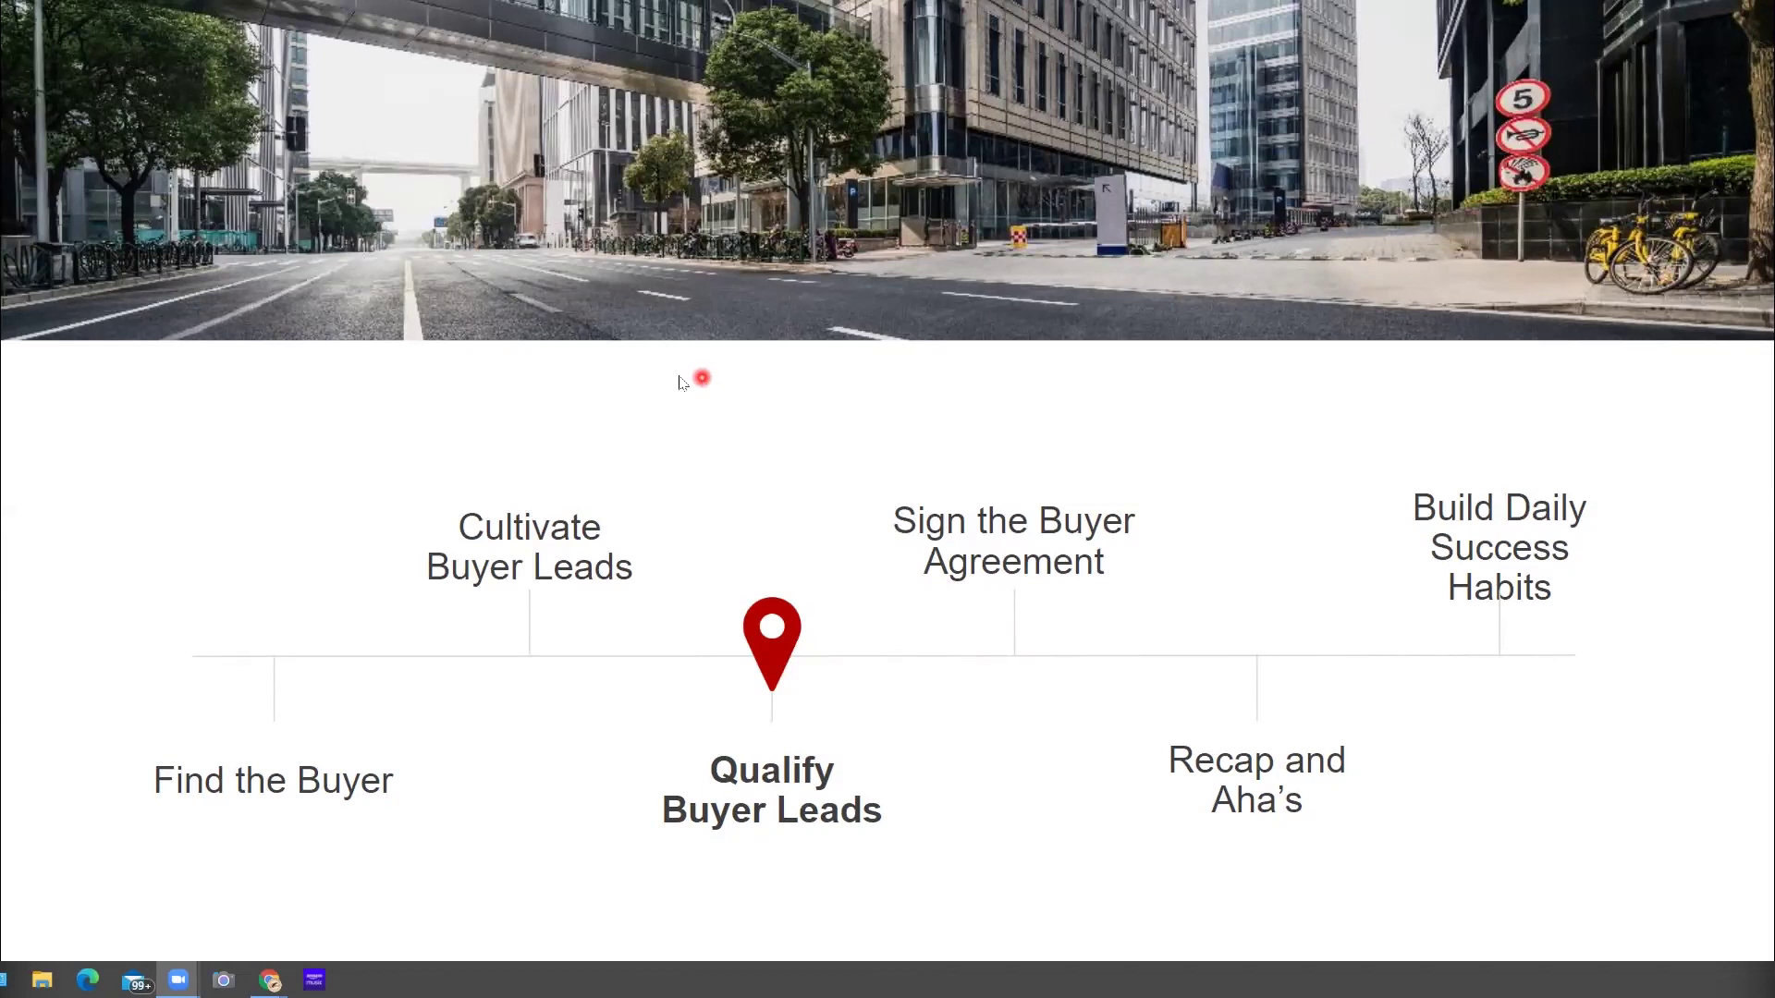
- Advance the slideshow to the Qualify Buyer Leads slide defining A, B and C buyers
left_click(239, 363)
key("Right")
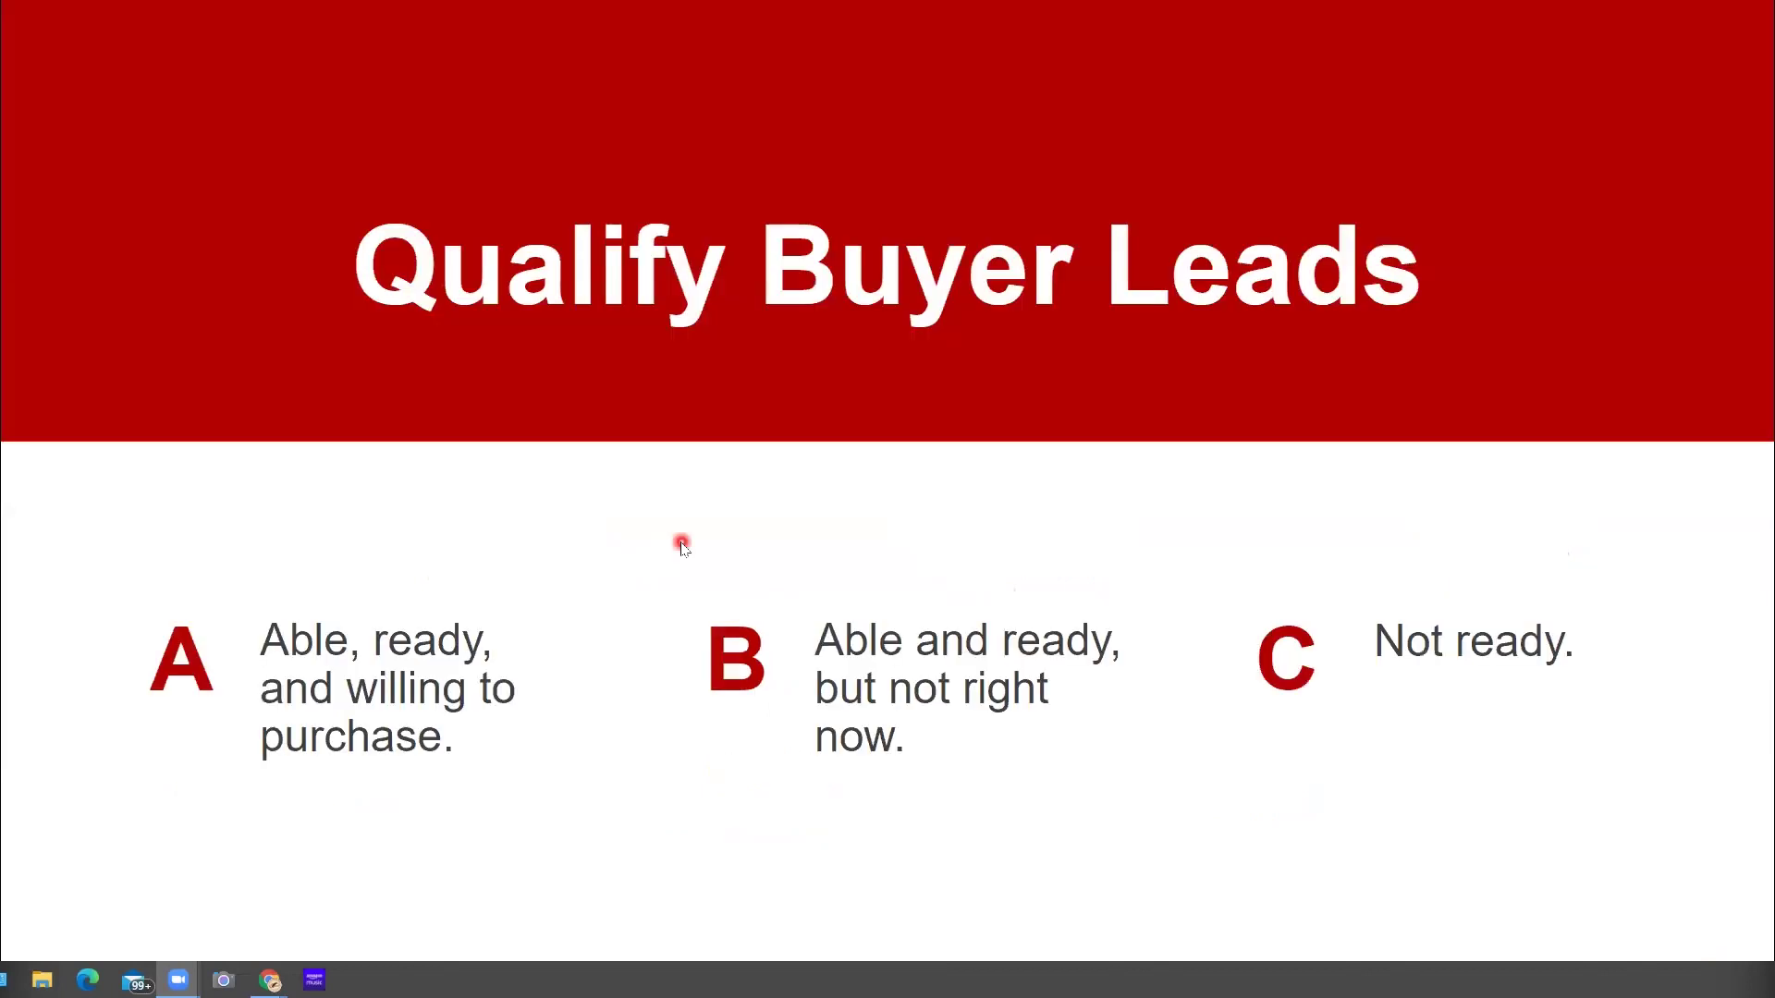
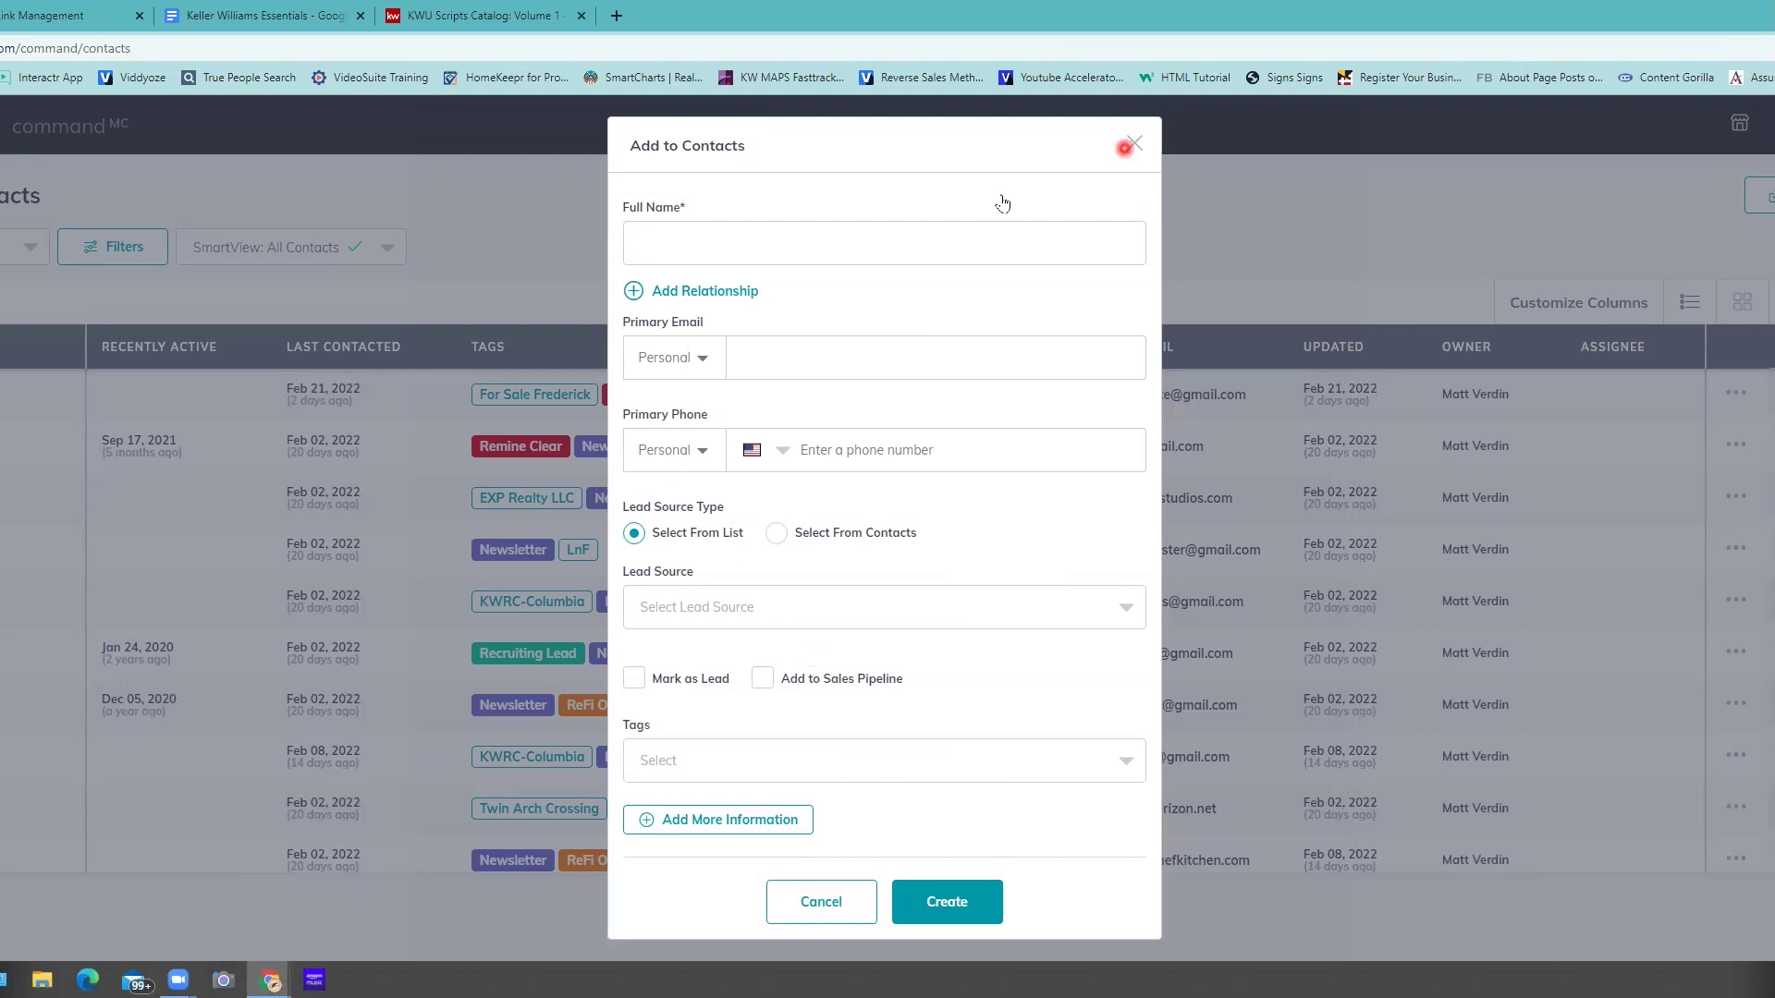
- Discard the new-contact form without saving it
left_click(352, 142)
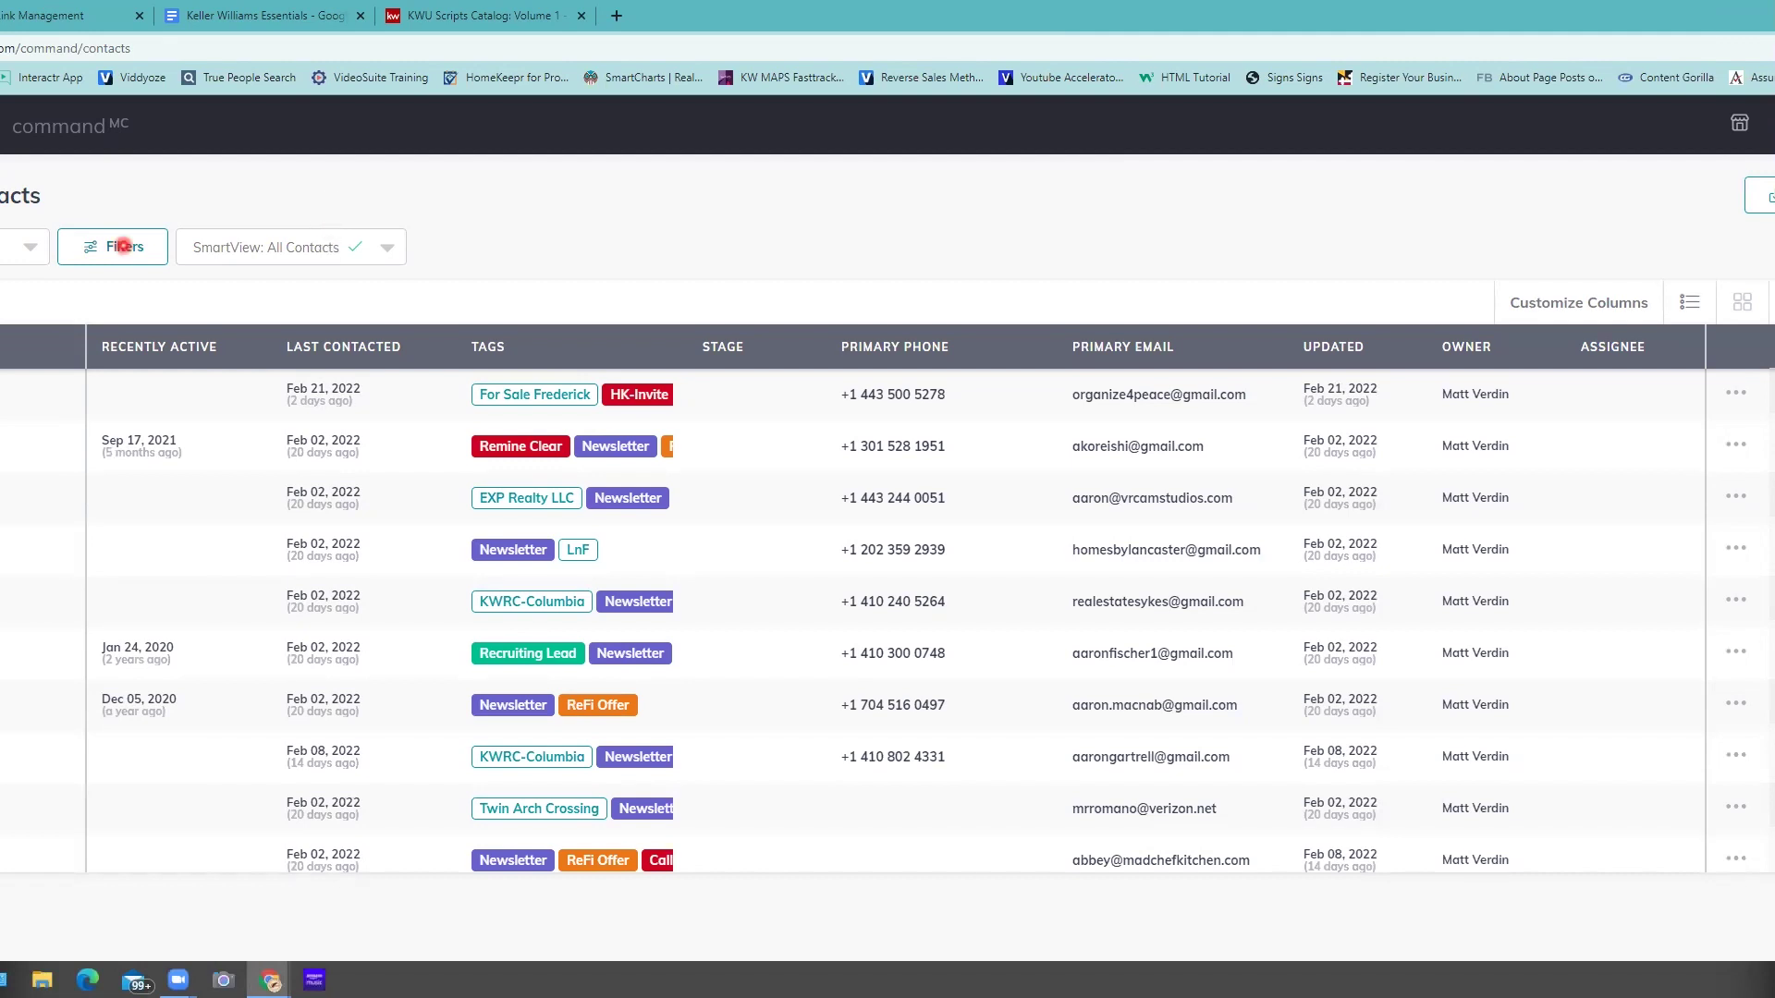
left_click(123, 245)
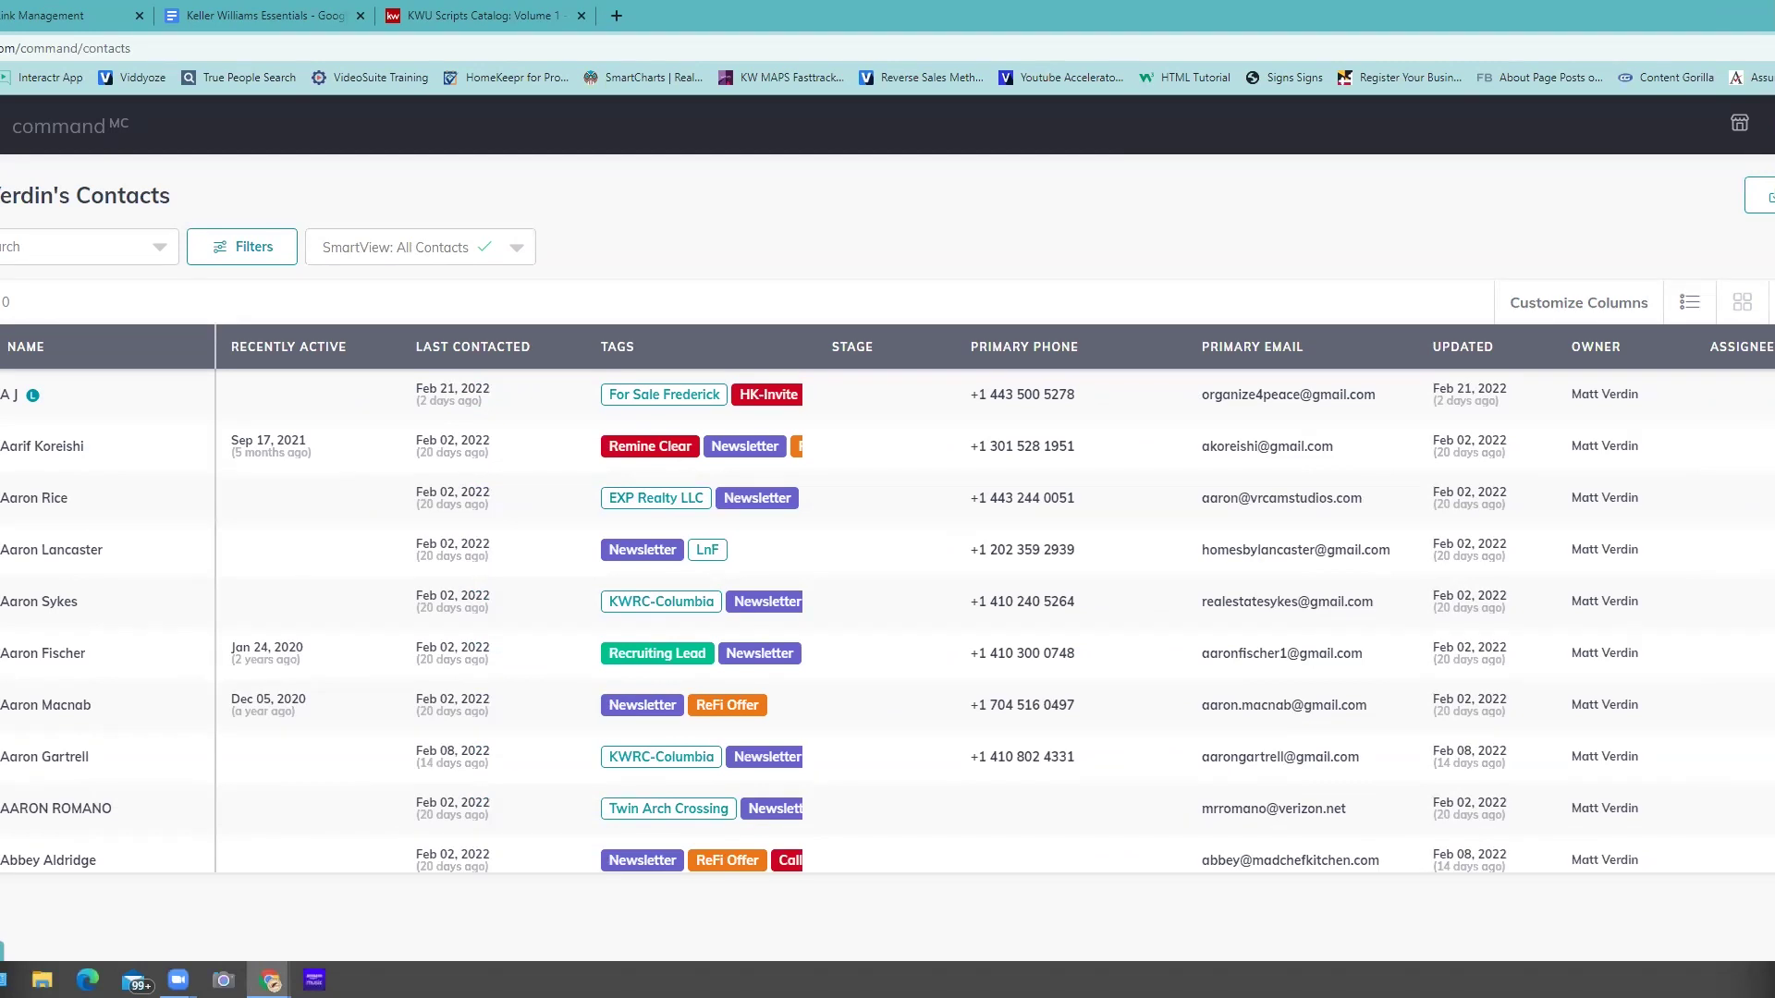
left_click(457, 324)
left_click(710, 263)
- Search the contacts list with the letter 'a' to narrow the results
left_click(2, 248)
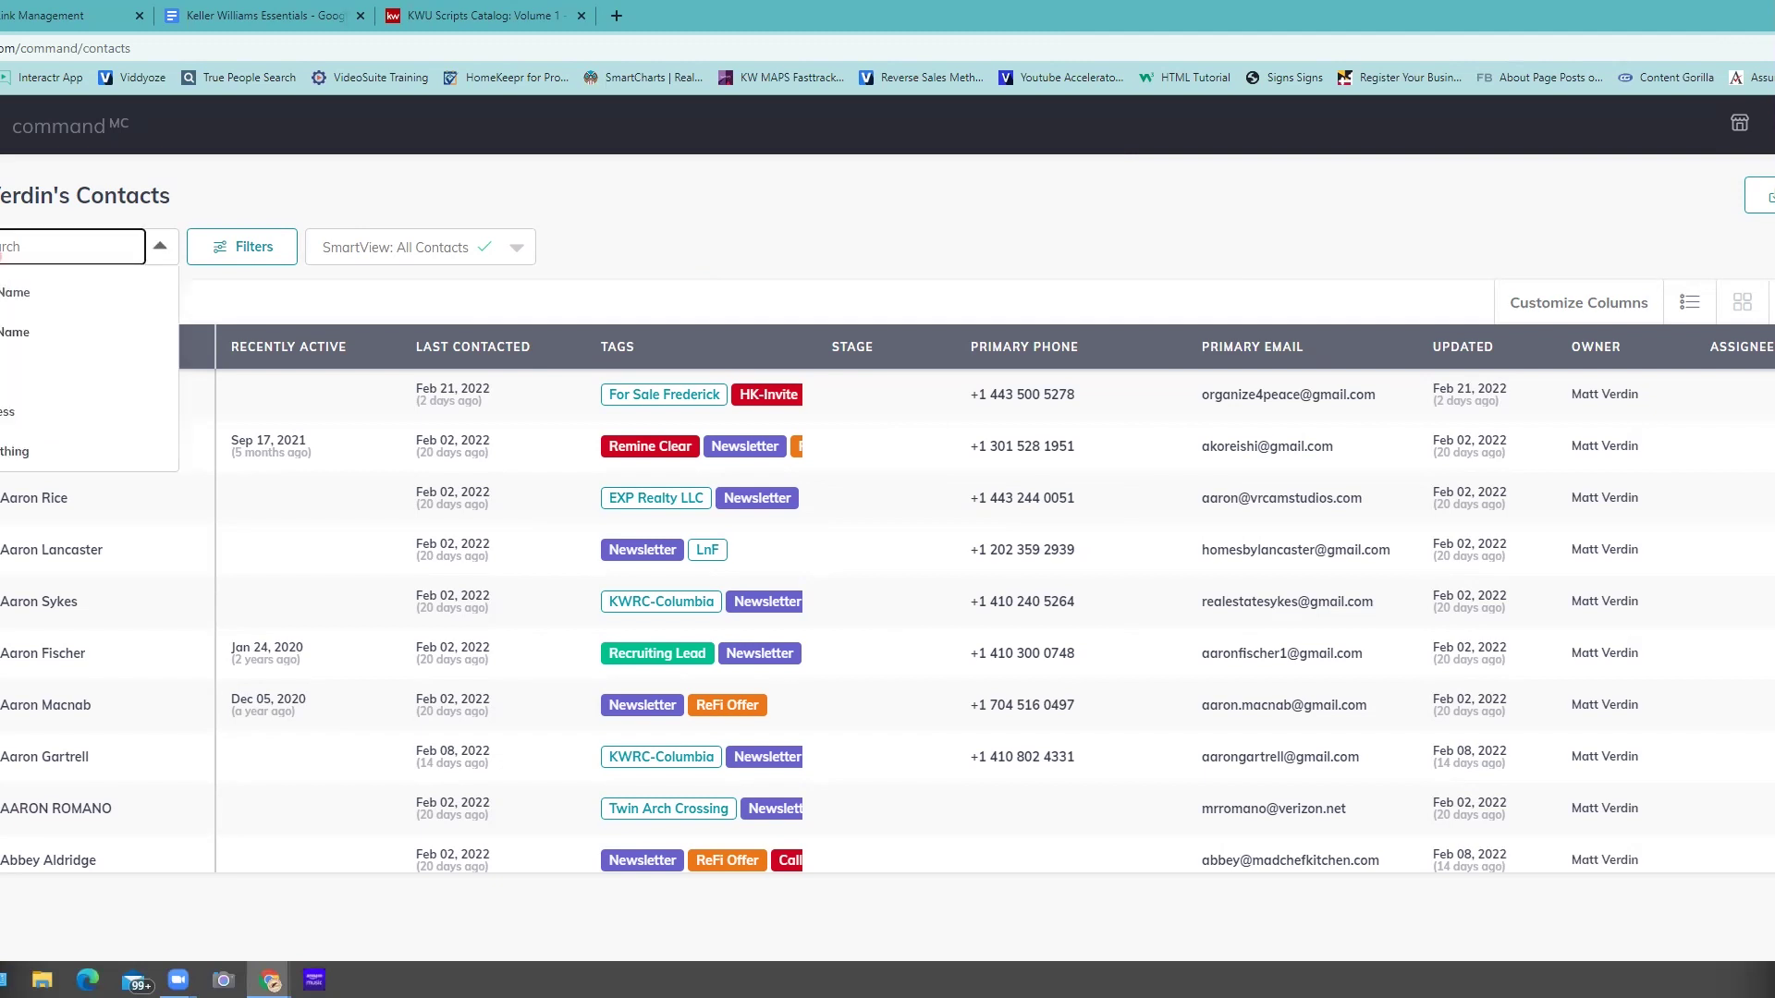
type("a")
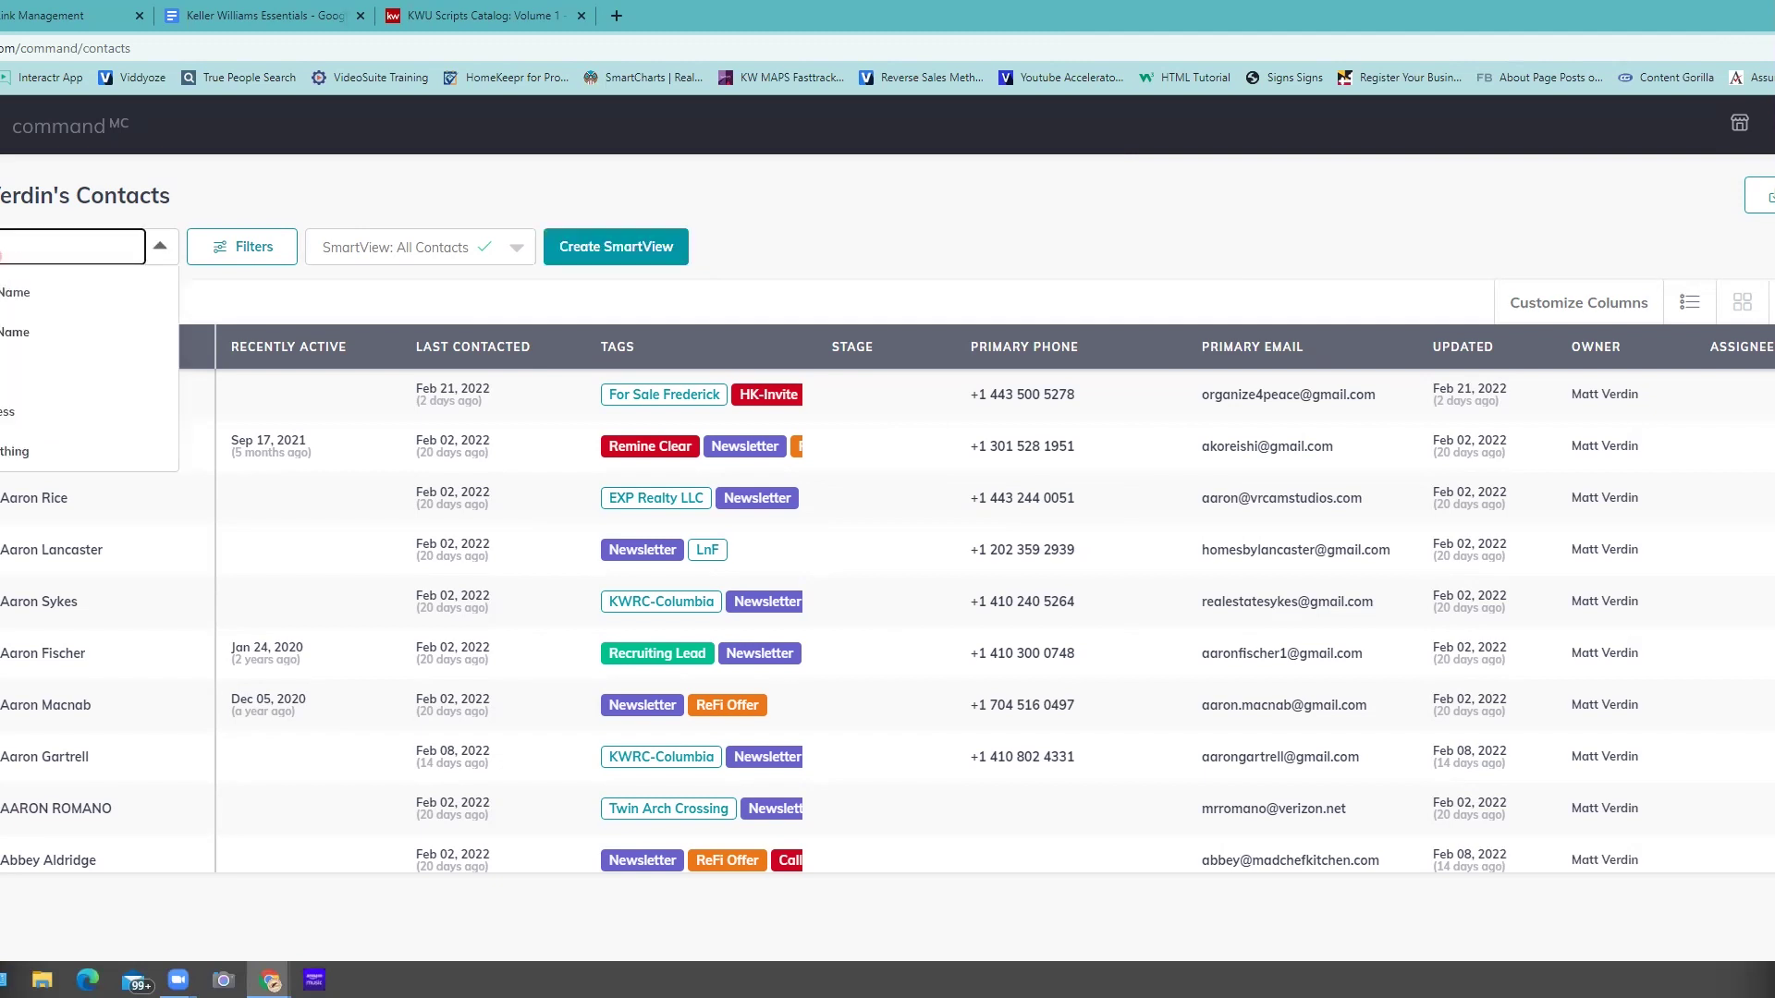
left_click(169, 196)
left_click(373, 397)
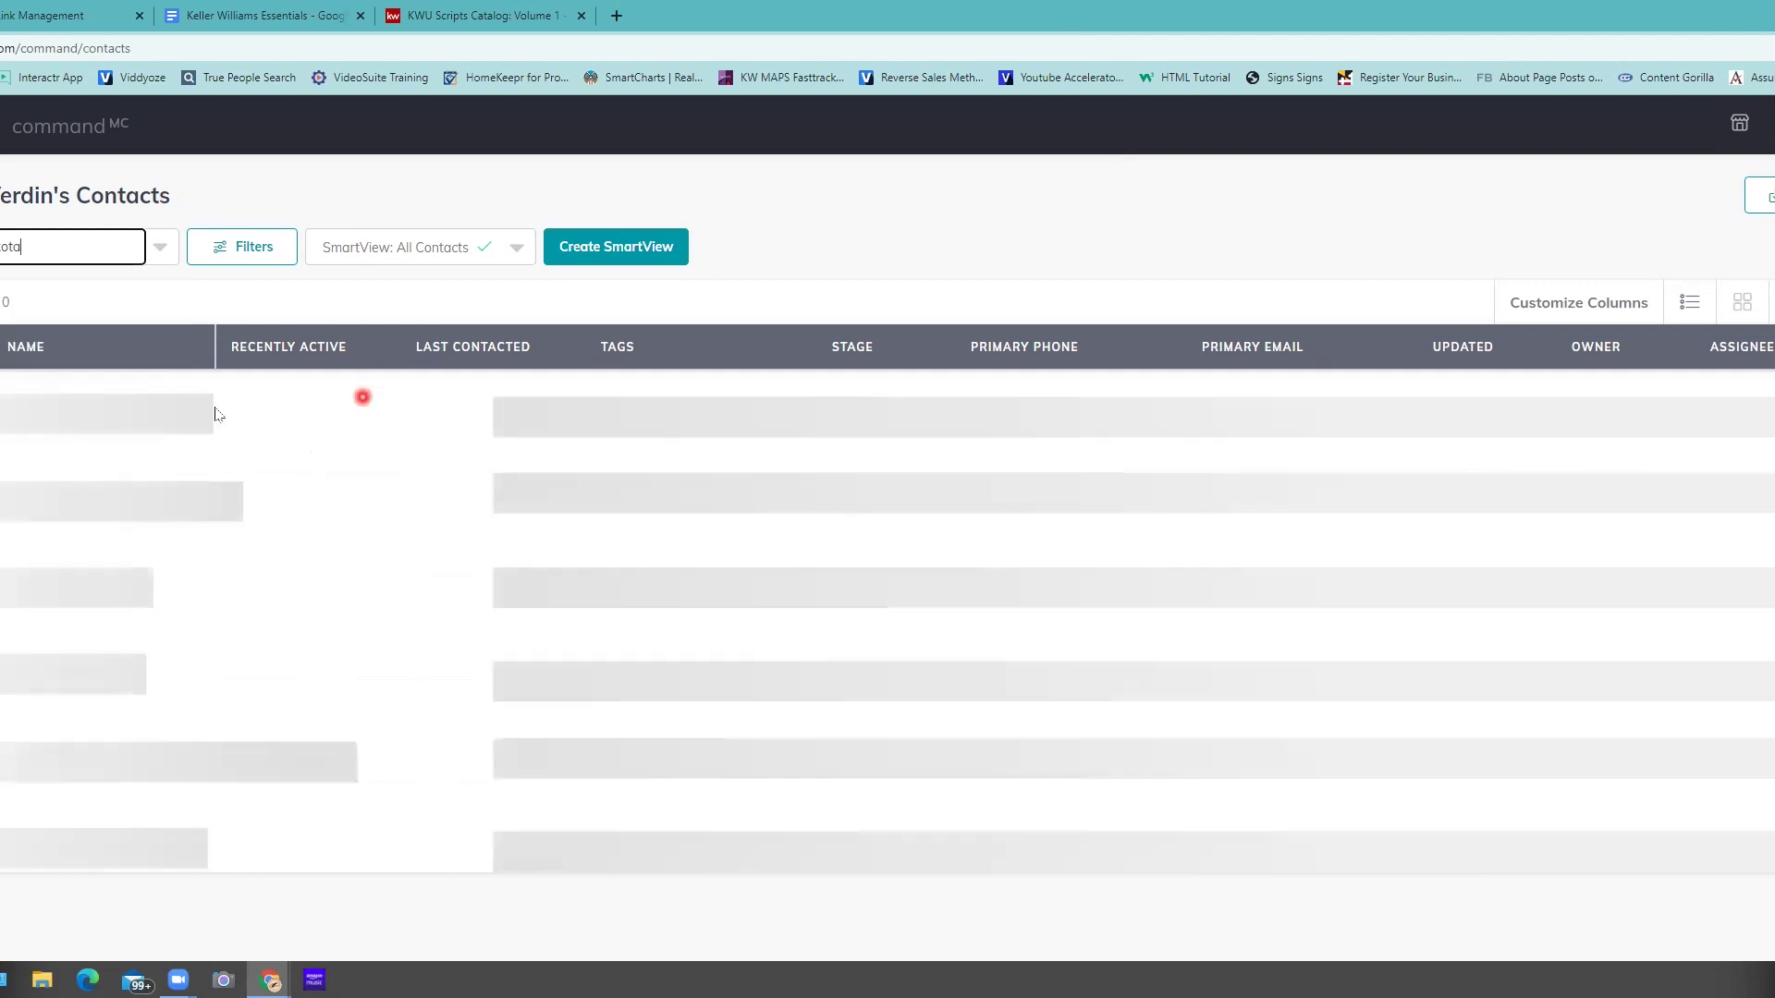
left_click(132, 410)
- Open the single matching contact's record
left_click(23, 398)
left_click(428, 452)
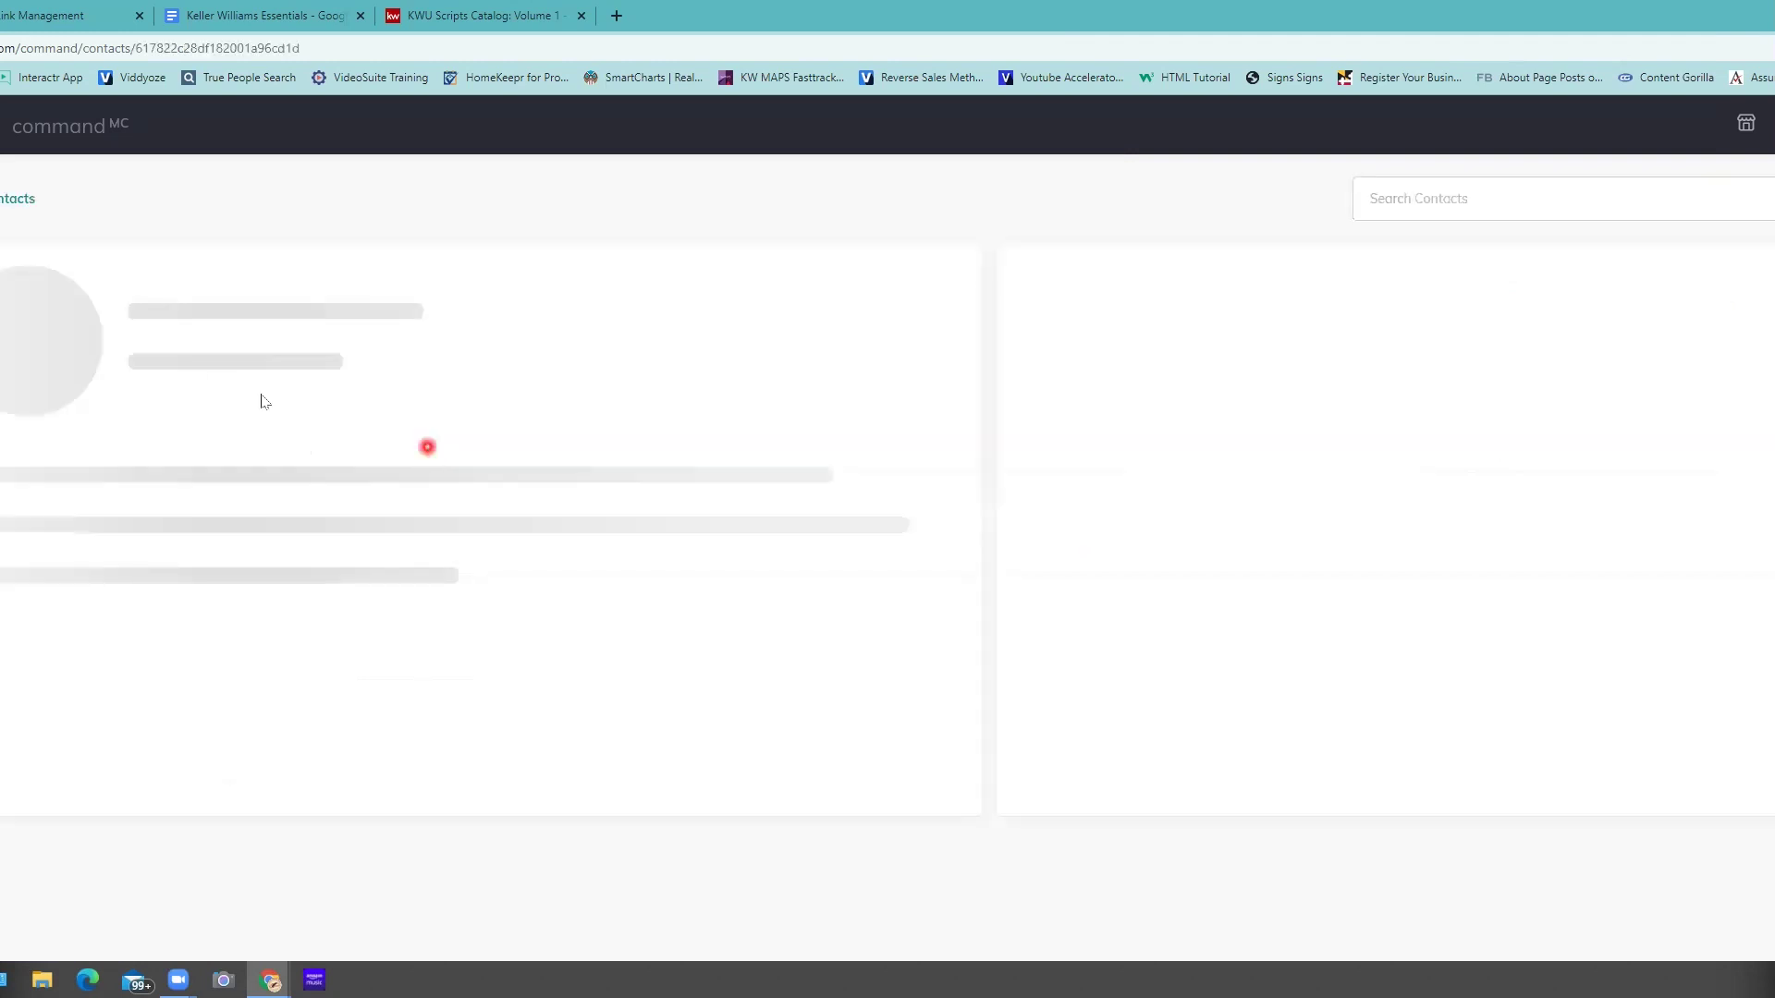
left_click(324, 416)
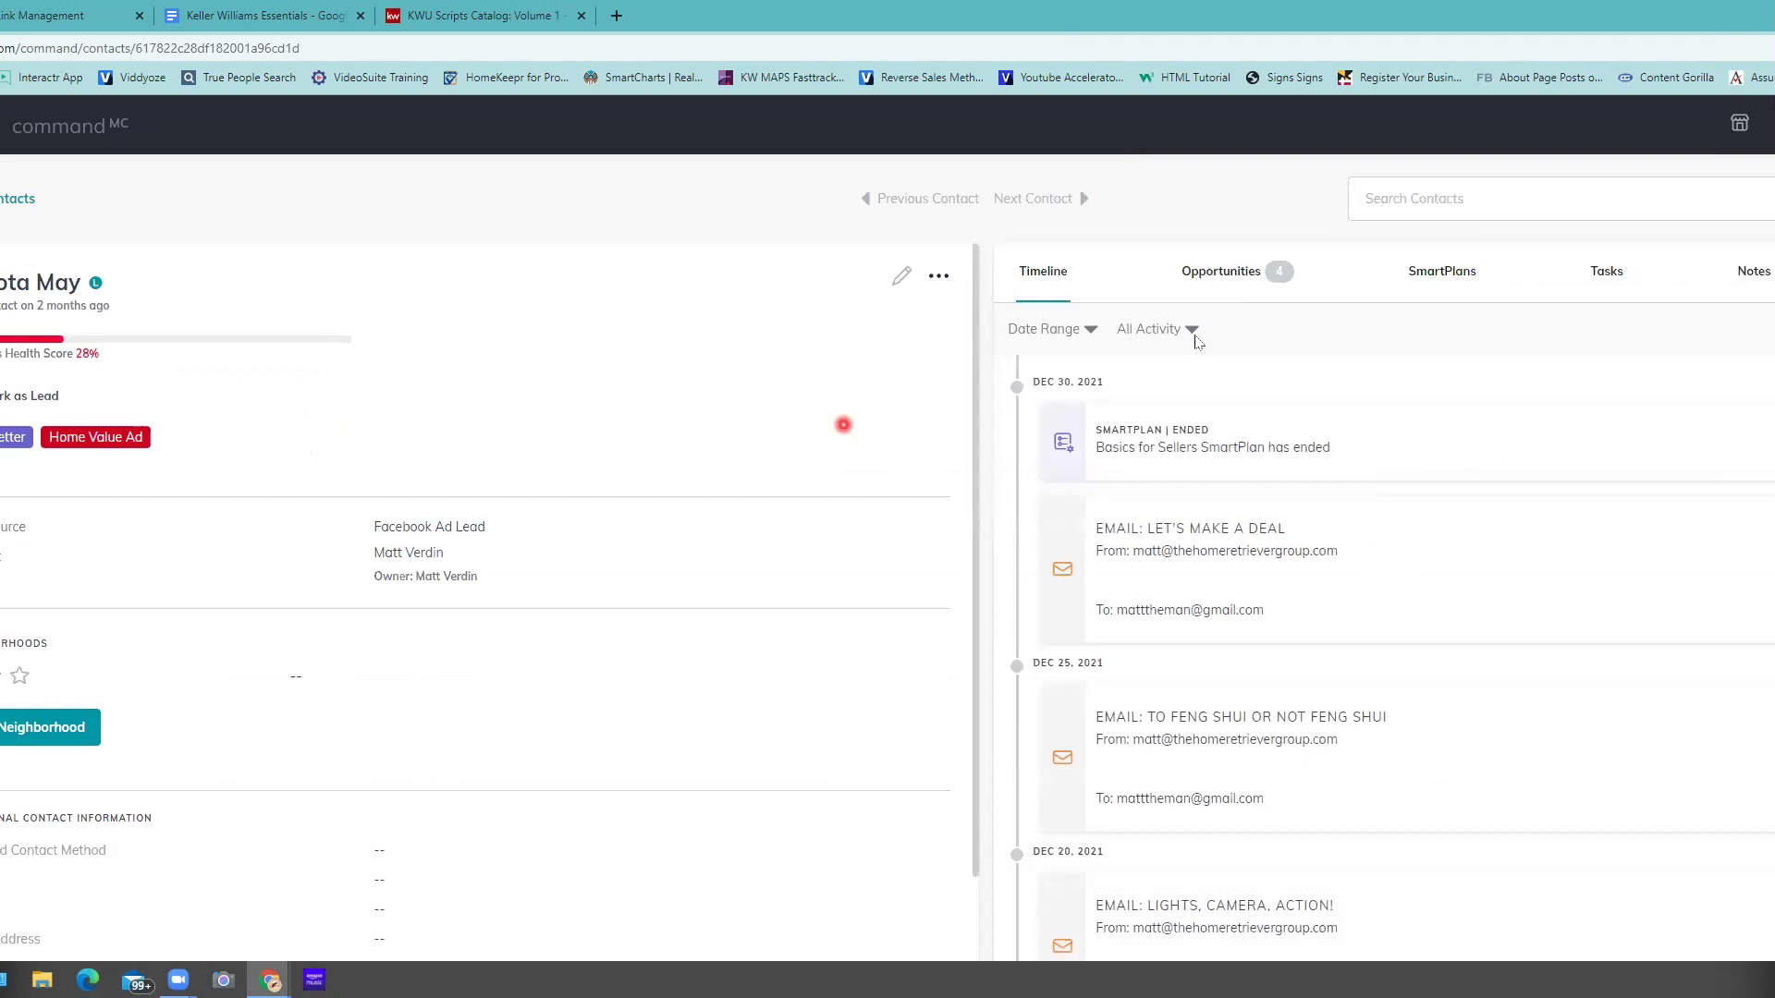
- Show the contact's Opportunities and browse its four cards: landlord, two listings, tenant test
left_click(1230, 269)
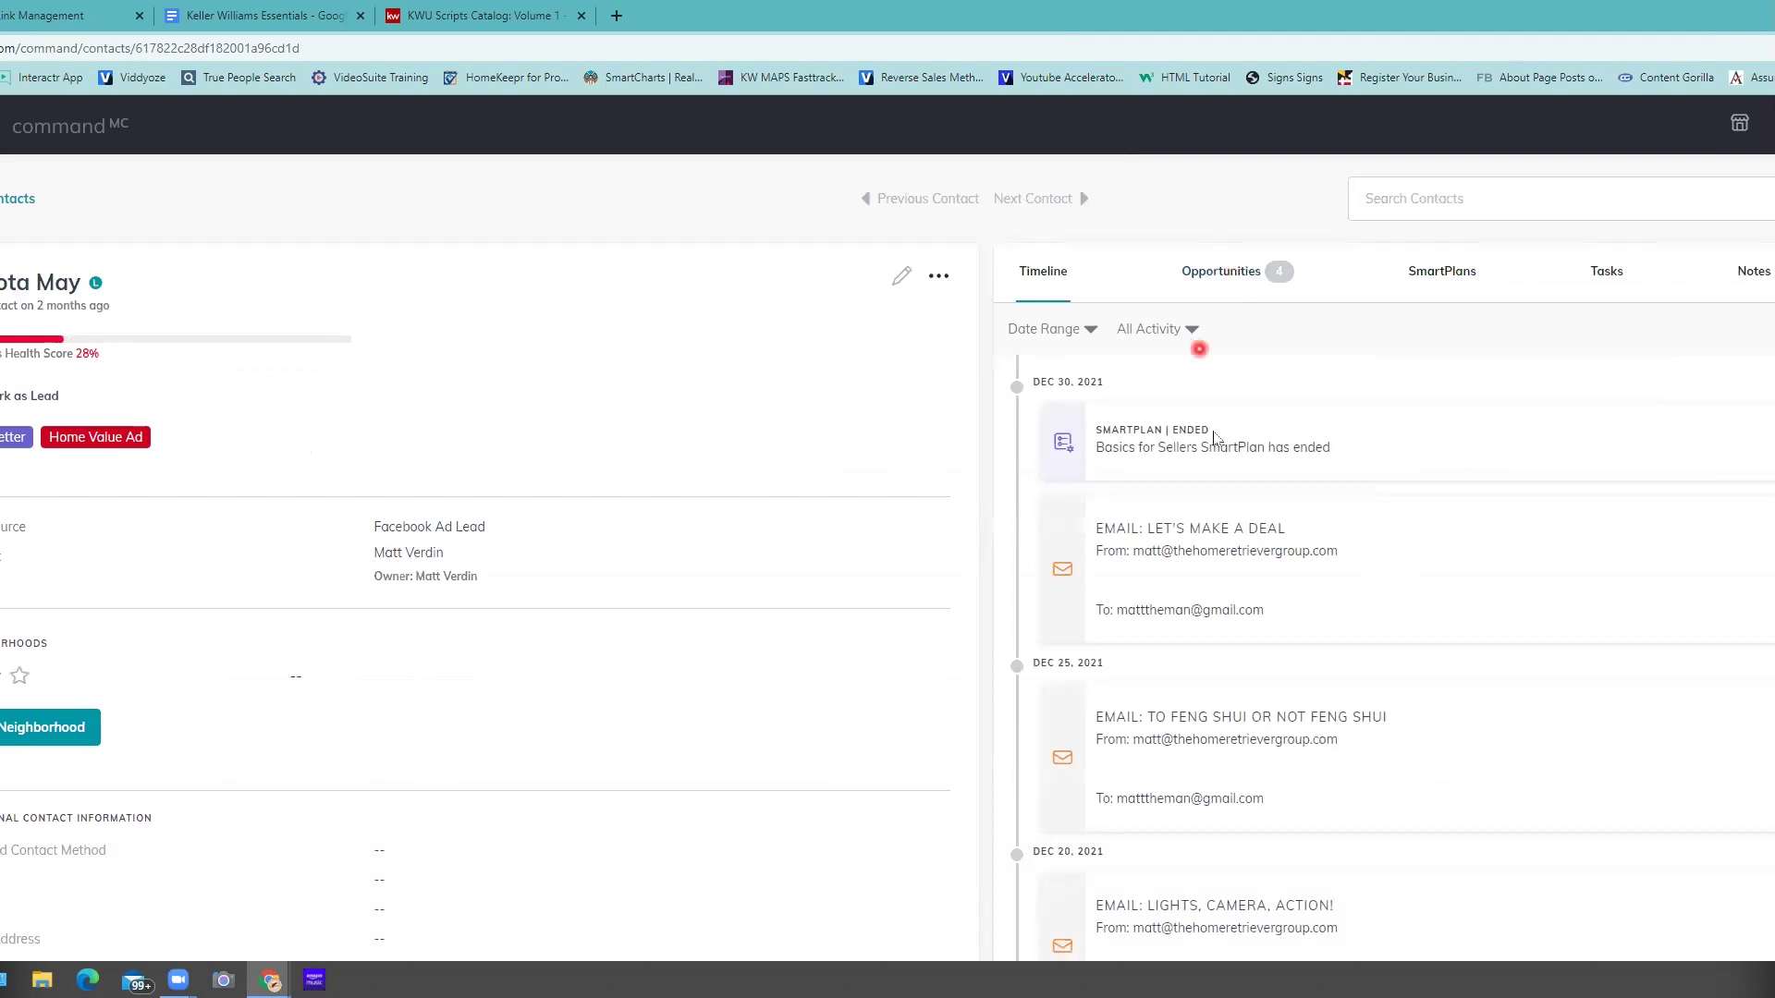
scroll(1222, 445, "down", 4)
scroll(1222, 445, "up", 4)
left_click(1215, 274)
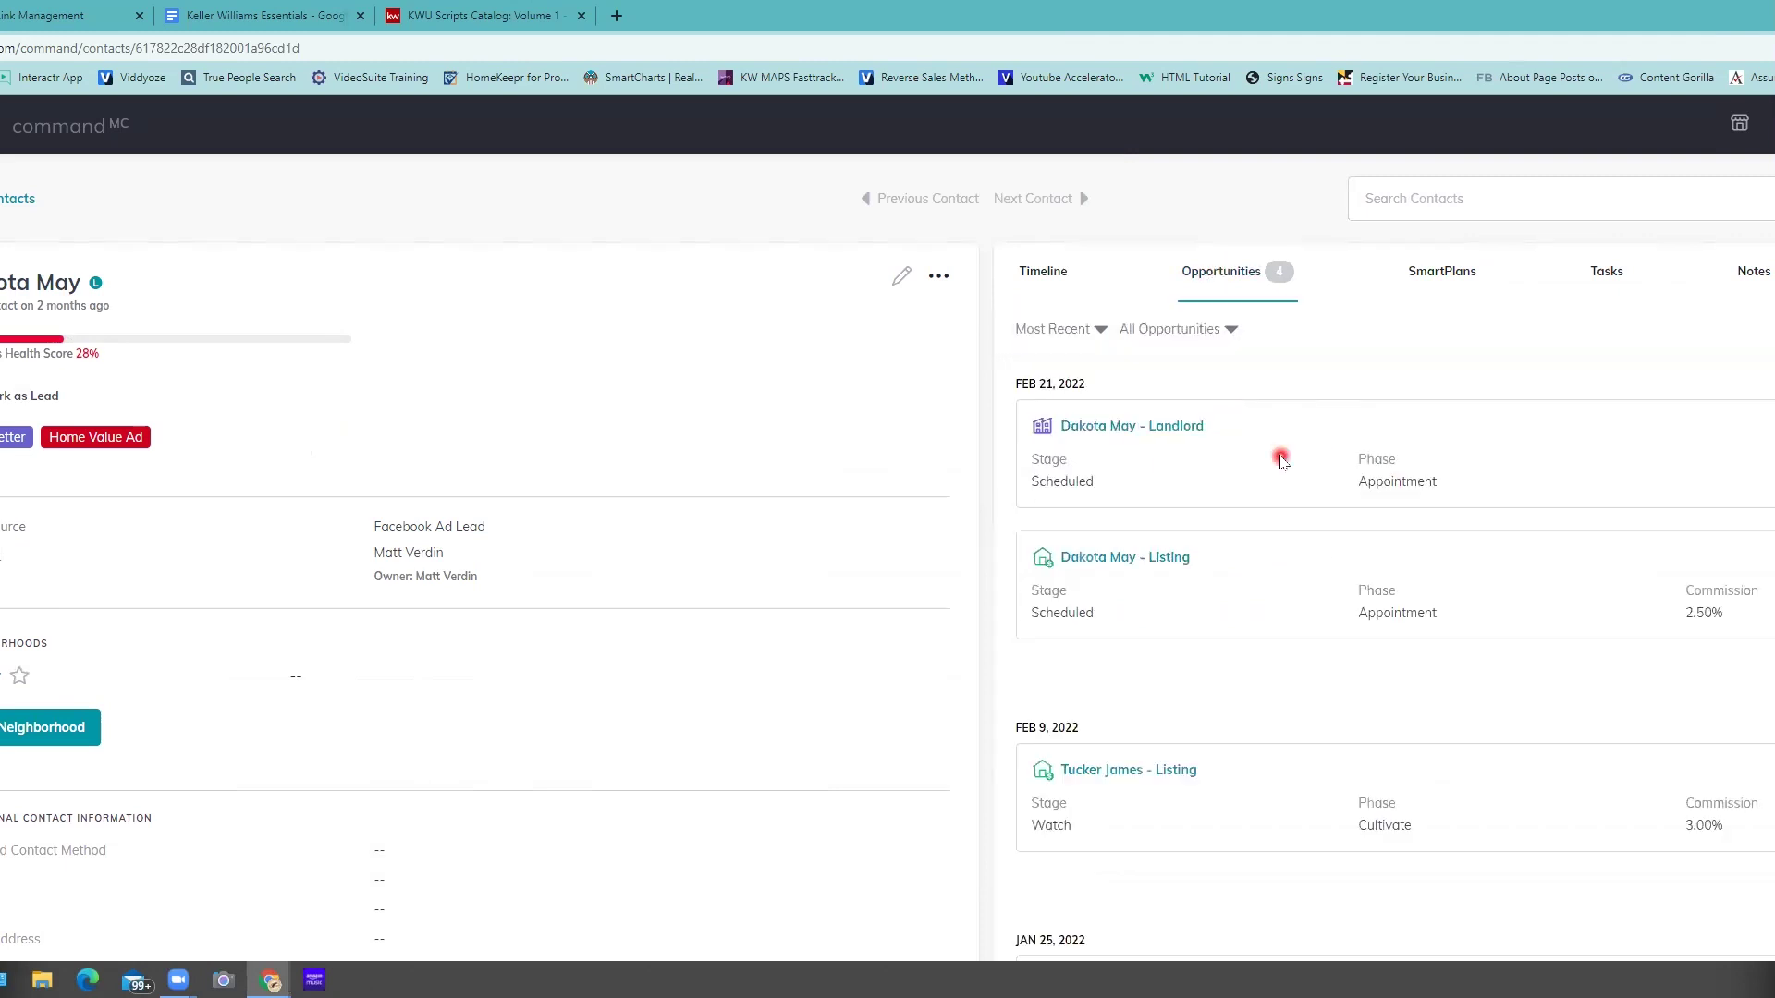
scroll(1335, 553, "down", 1)
scroll(1347, 605, "down", 2)
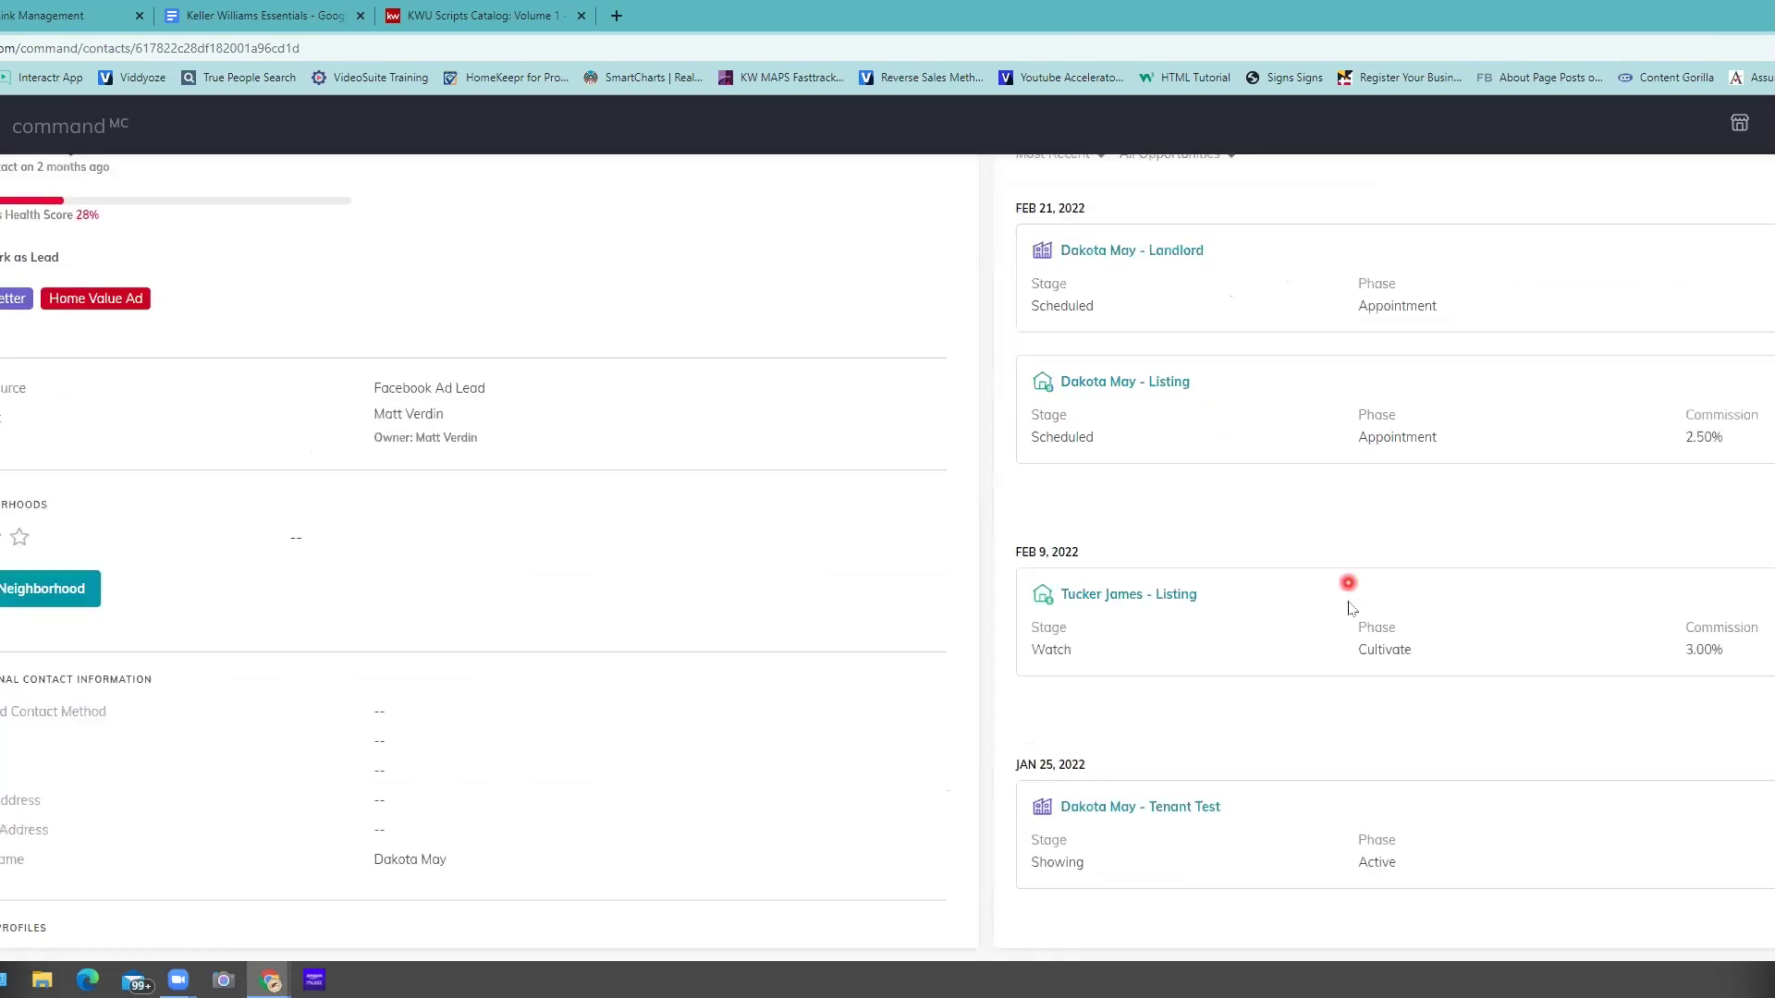
scroll(1350, 602, "up", 1)
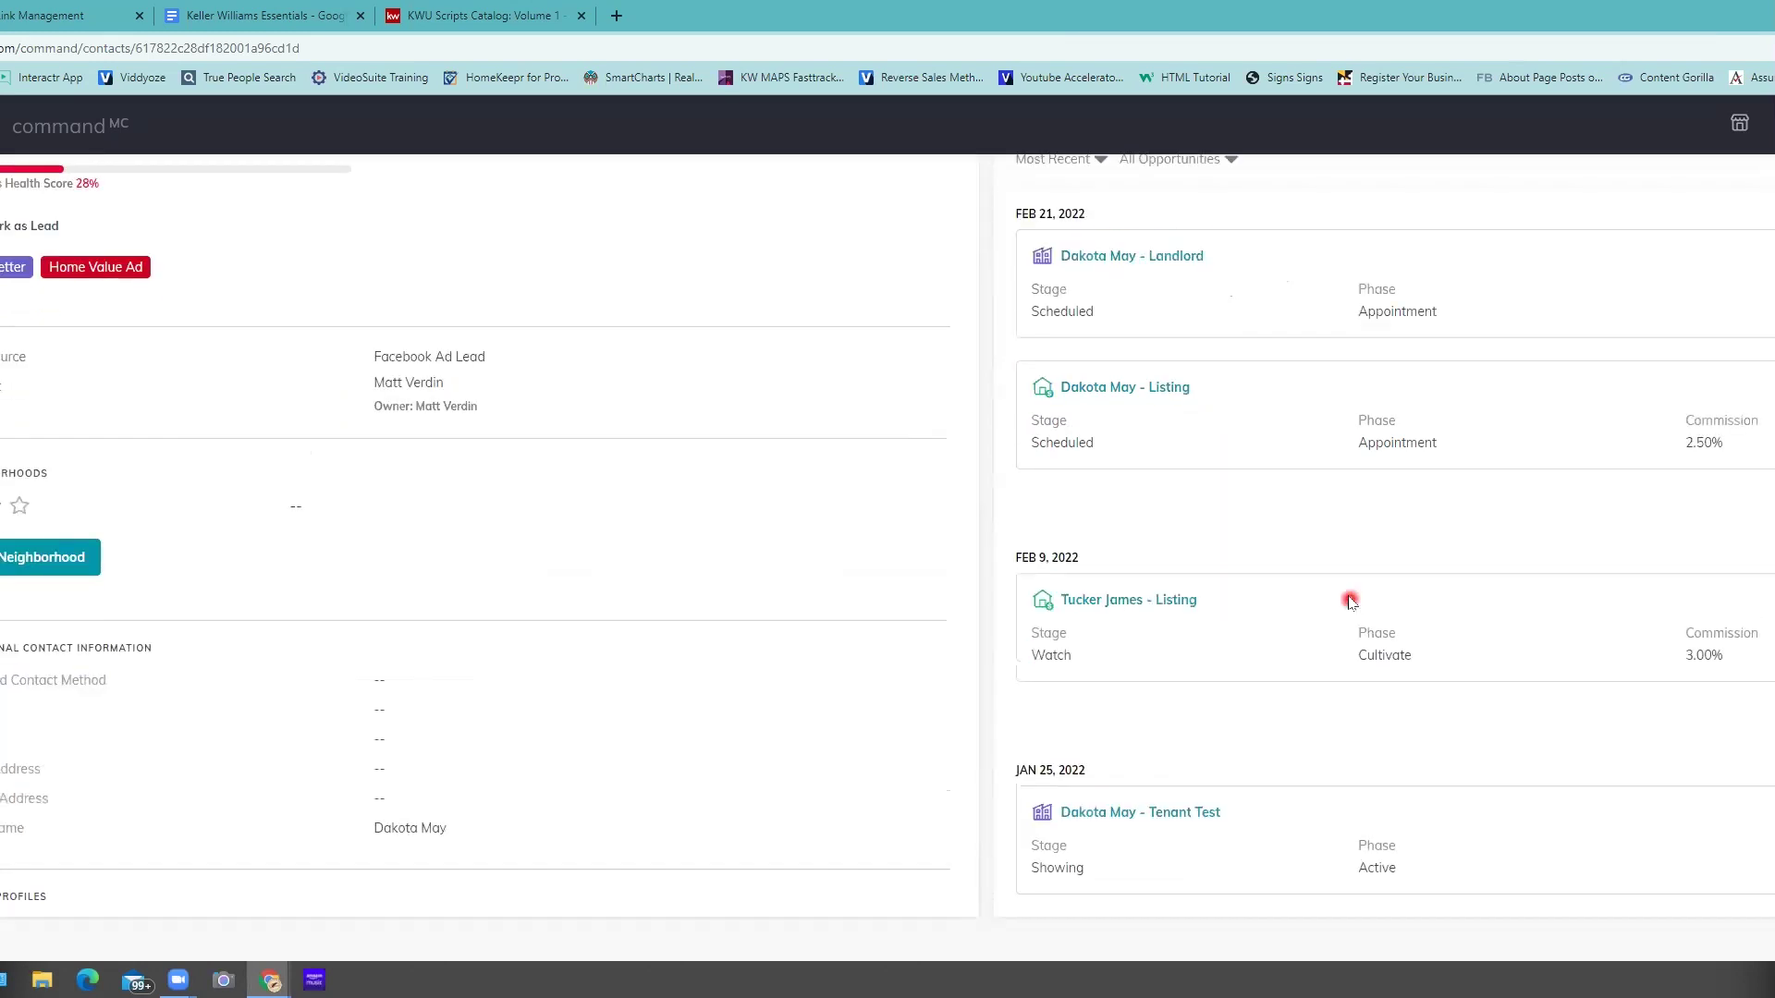
scroll(1259, 361, "up", 2)
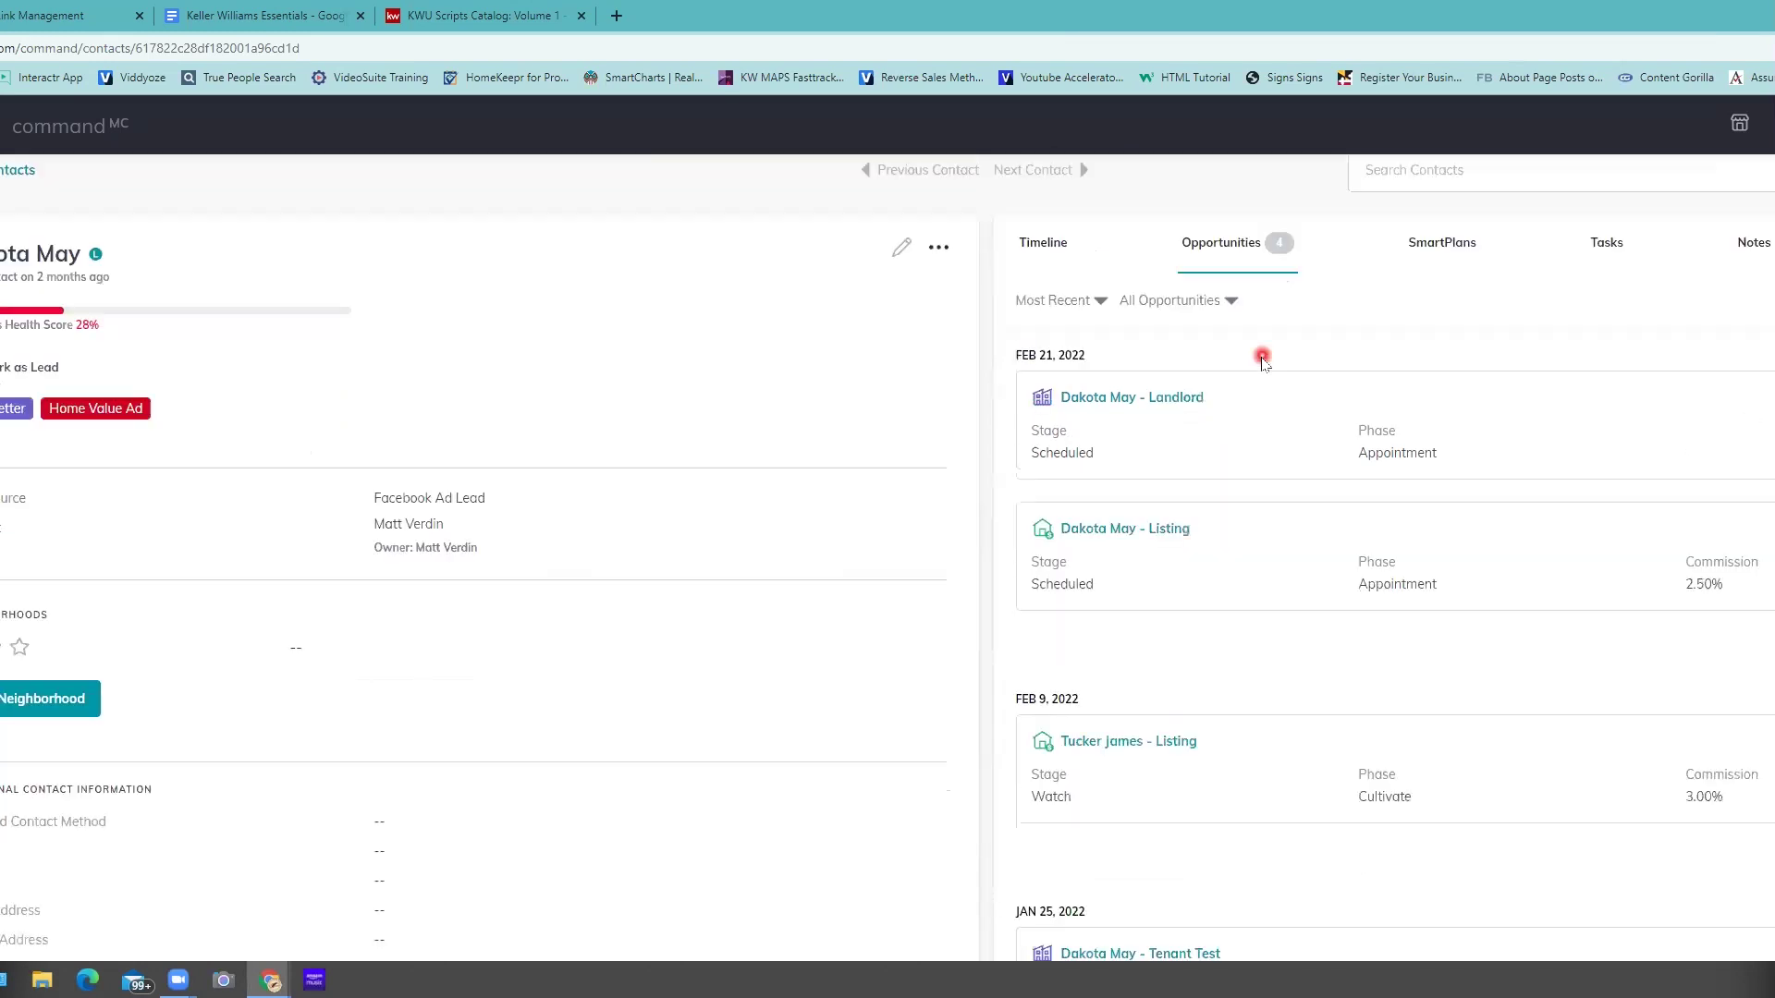
scroll(1184, 384, "up", 1)
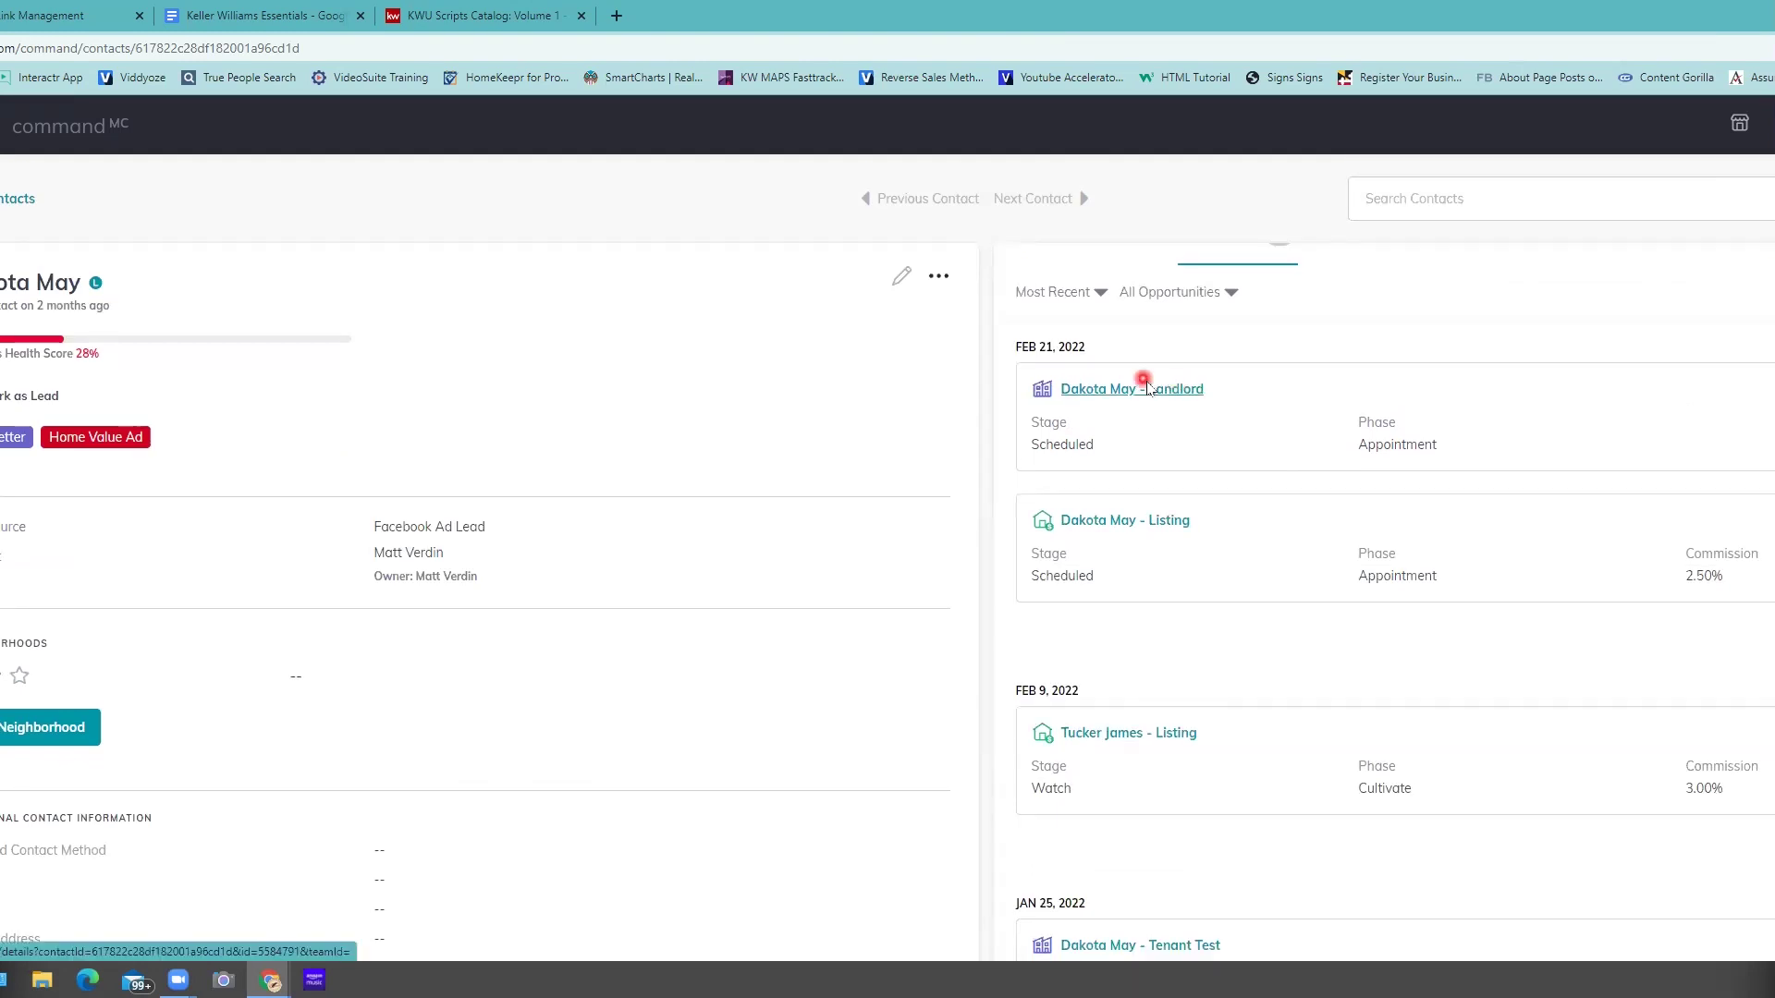
scroll(1257, 545, "down", 2)
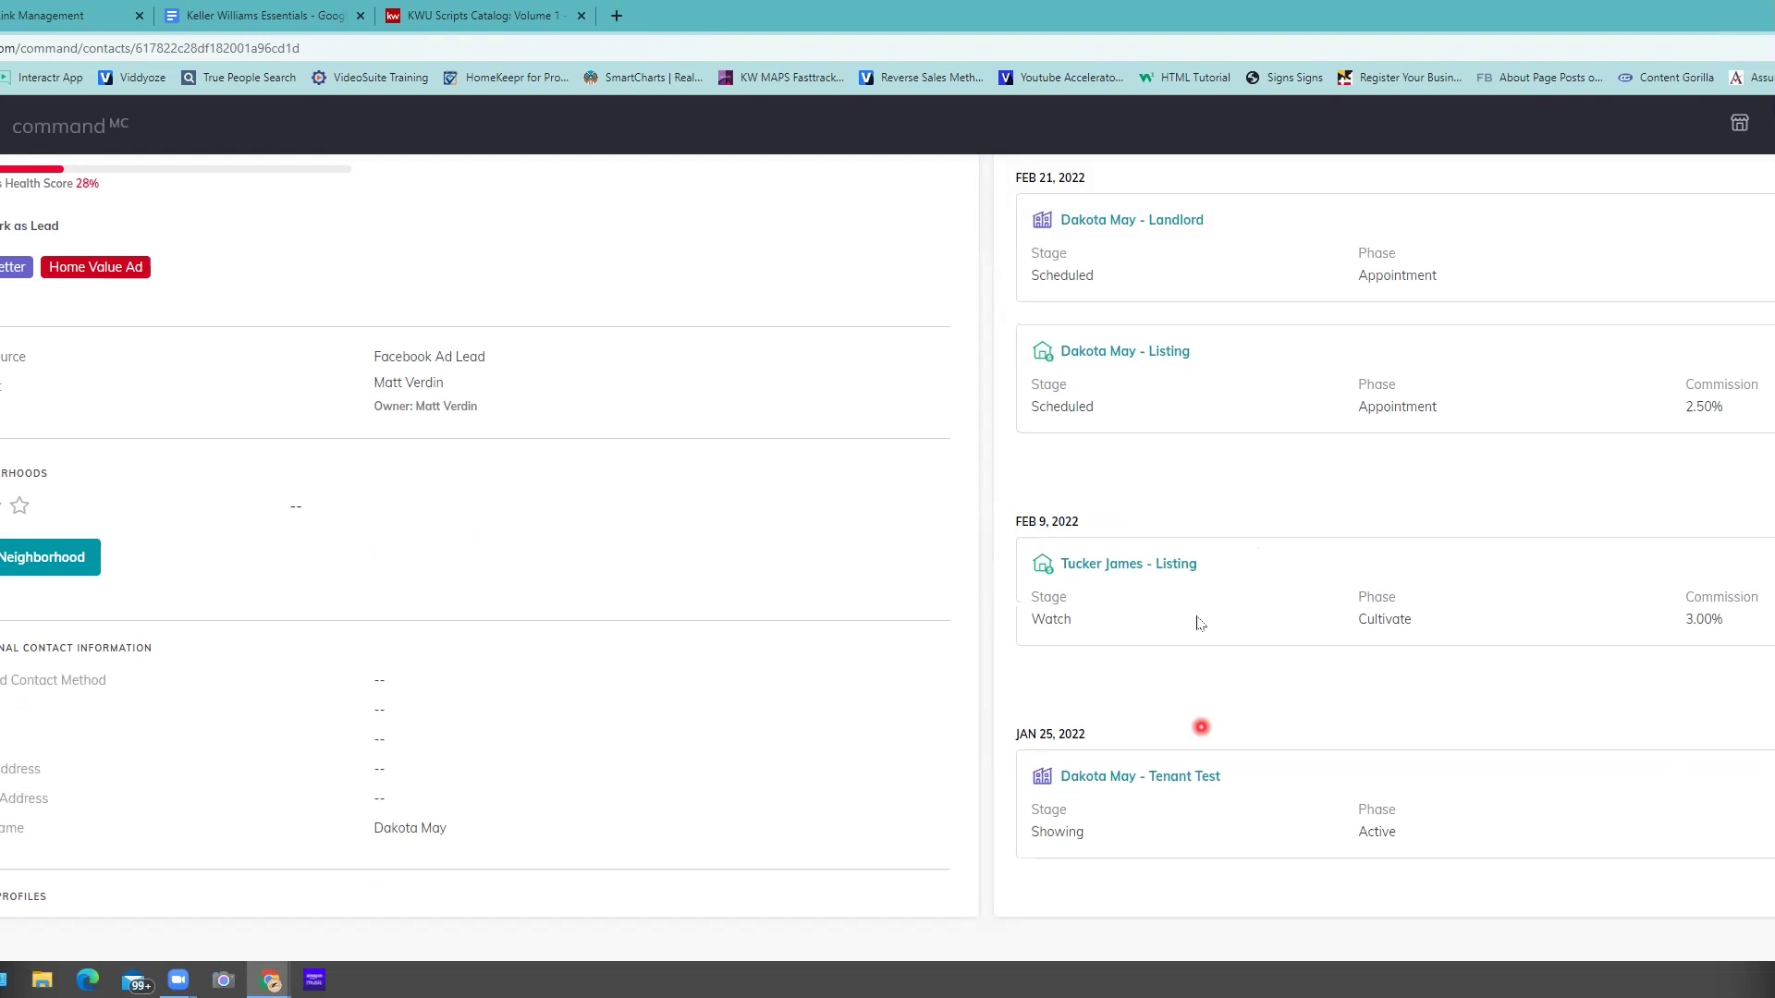
scroll(1213, 591, "up", 2)
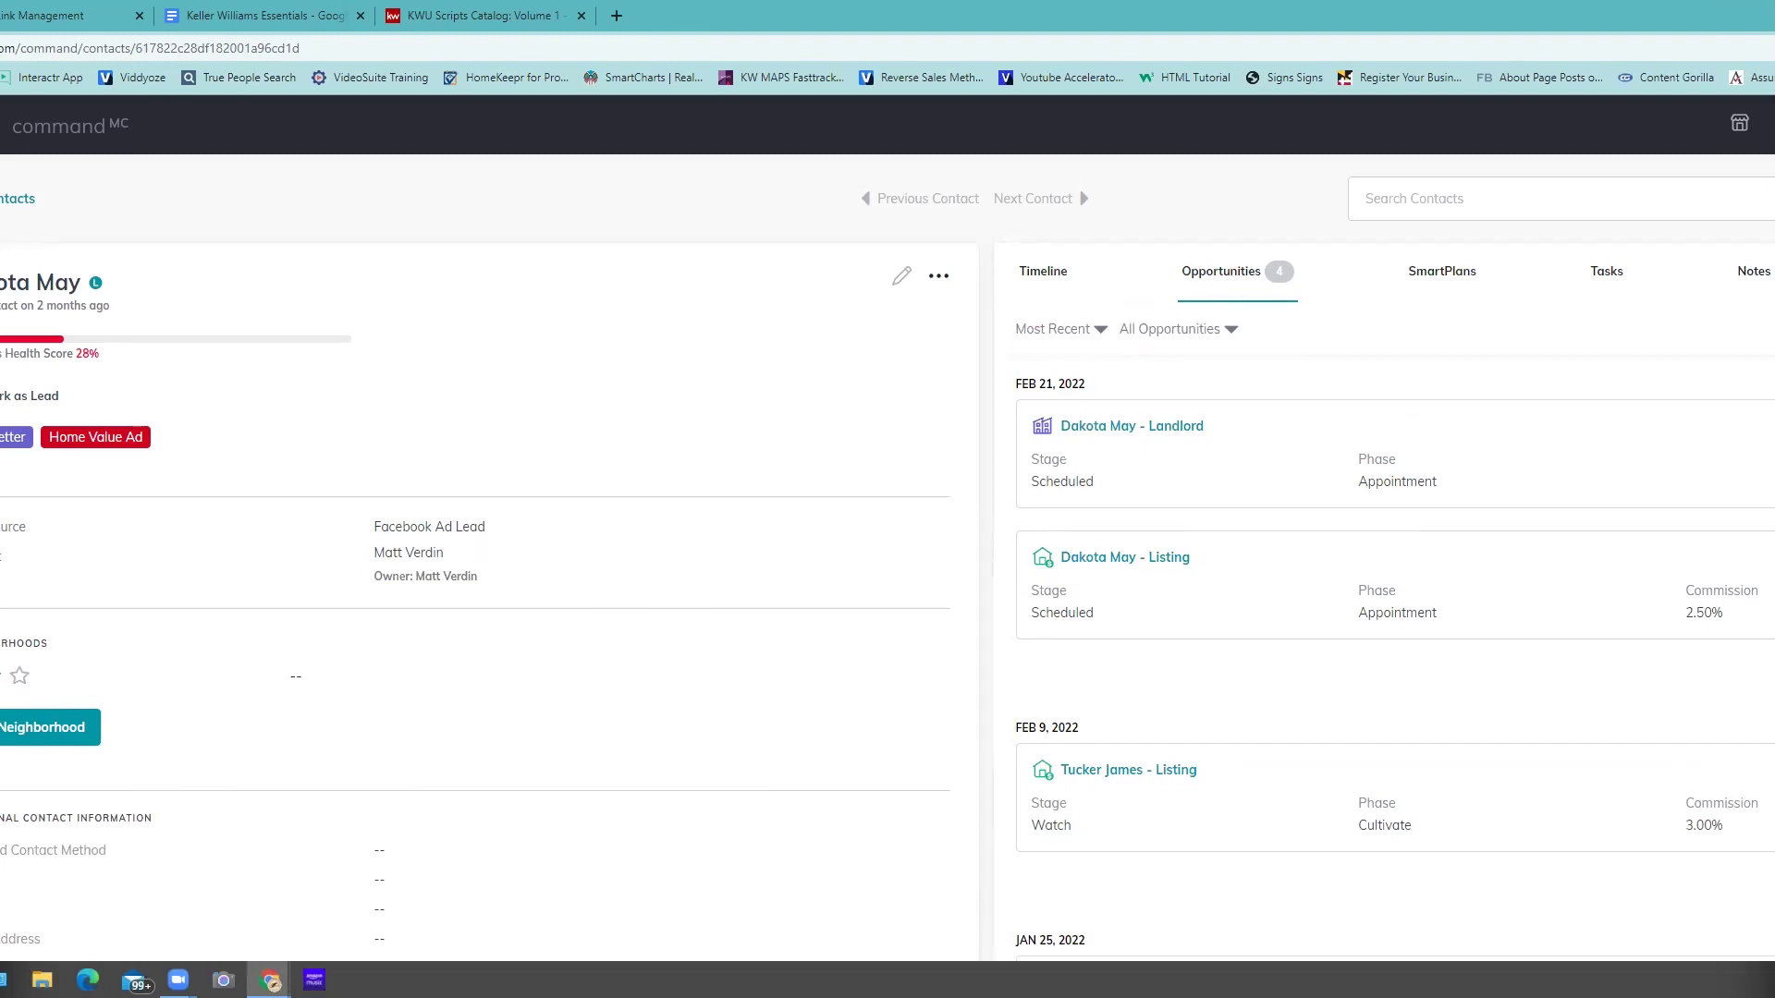
- Abandon the contact-level new opportunity and go to the All Opportunities pipeline page
left_click(838, 658)
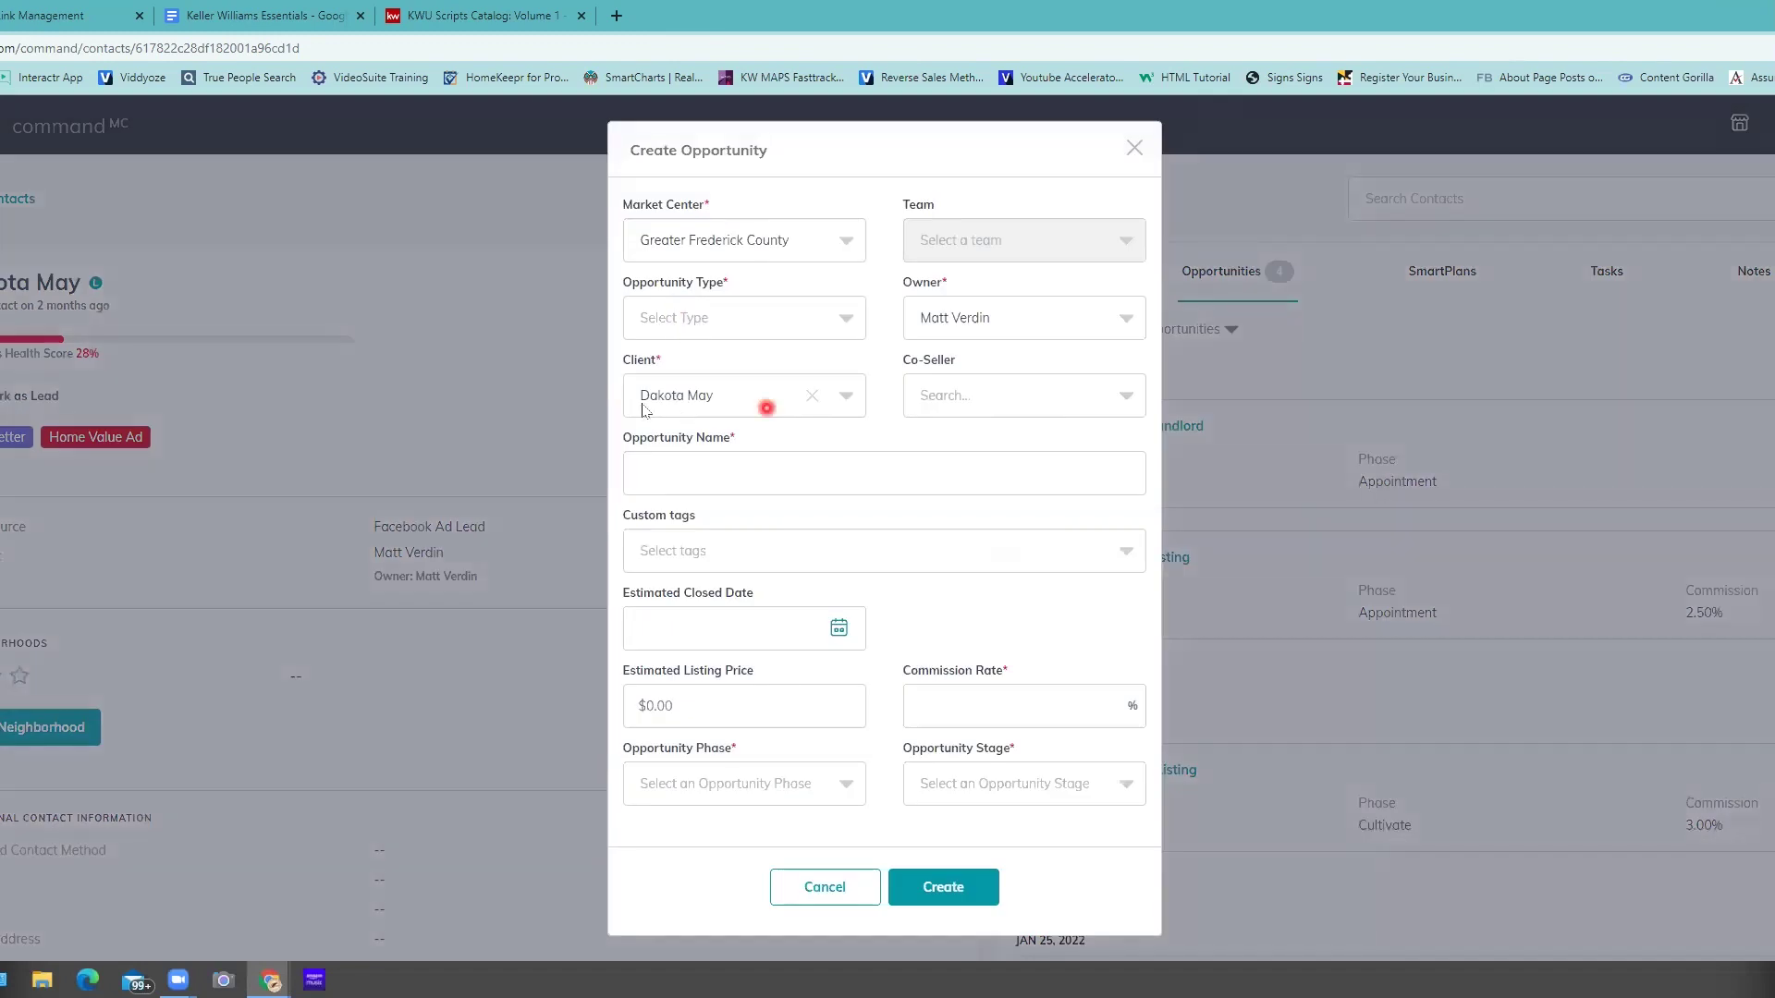
left_click(810, 889)
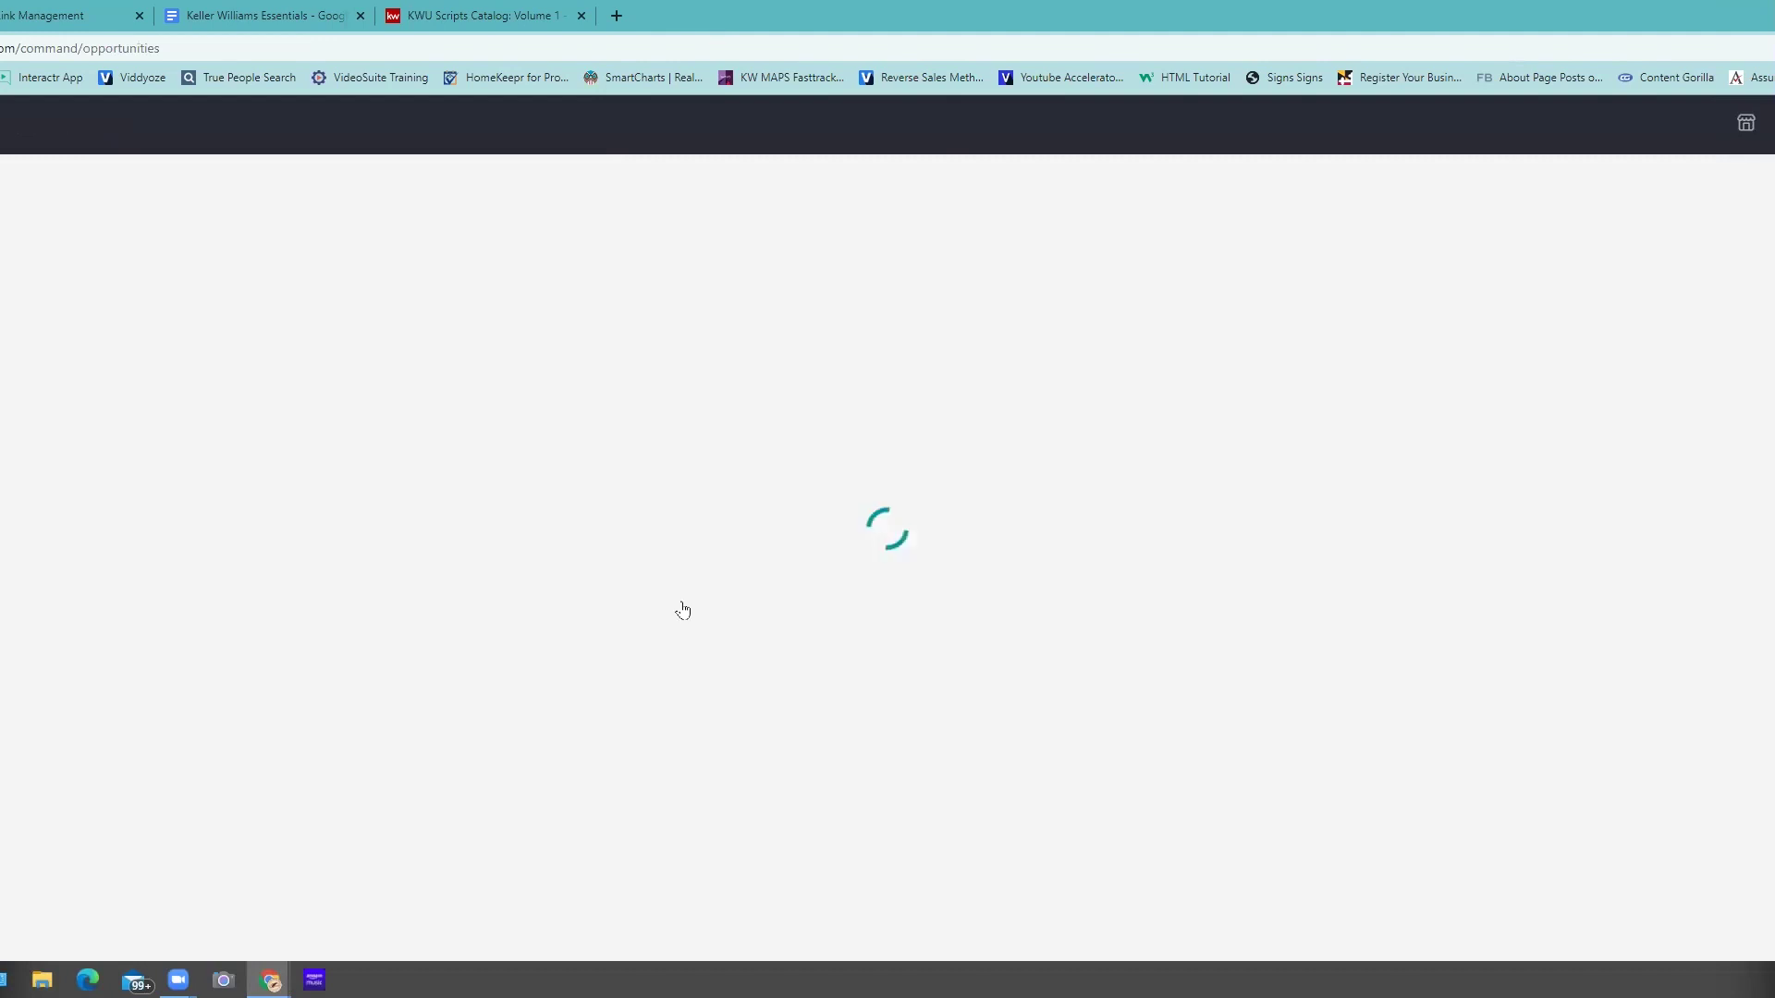
left_click(683, 599)
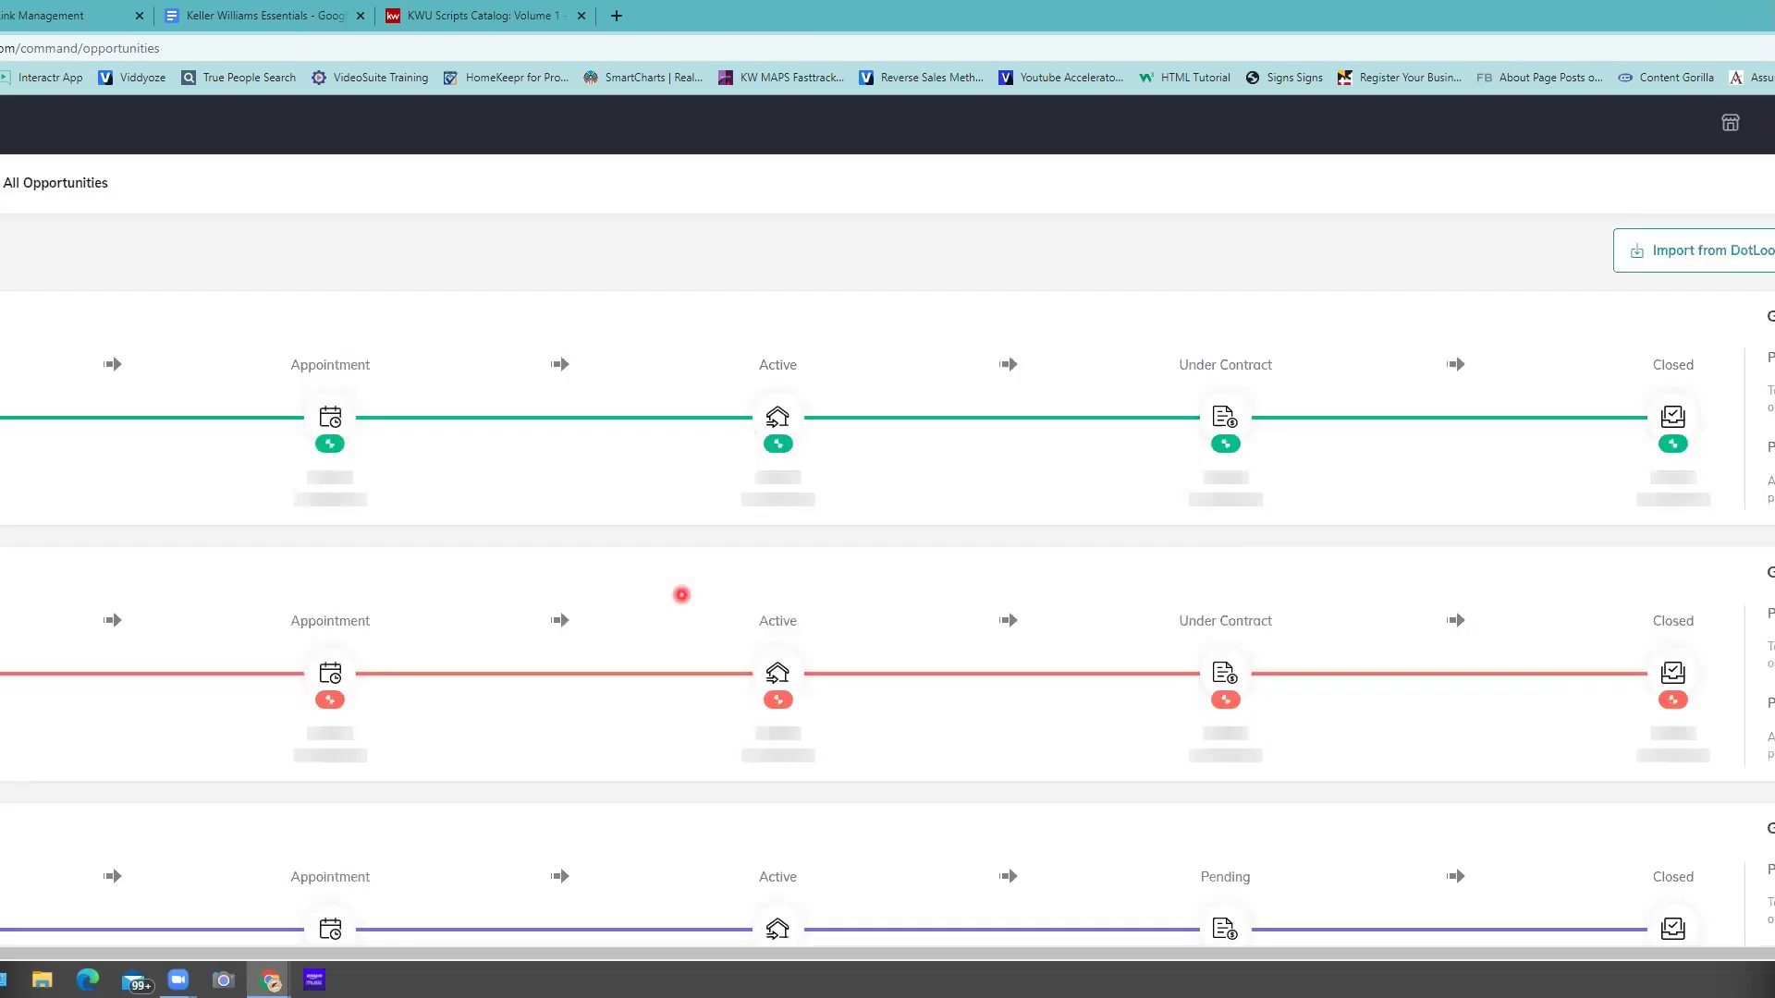
- Begin a new opportunity from the All Opportunities pipeline page
left_click(1735, 313)
left_click(970, 501)
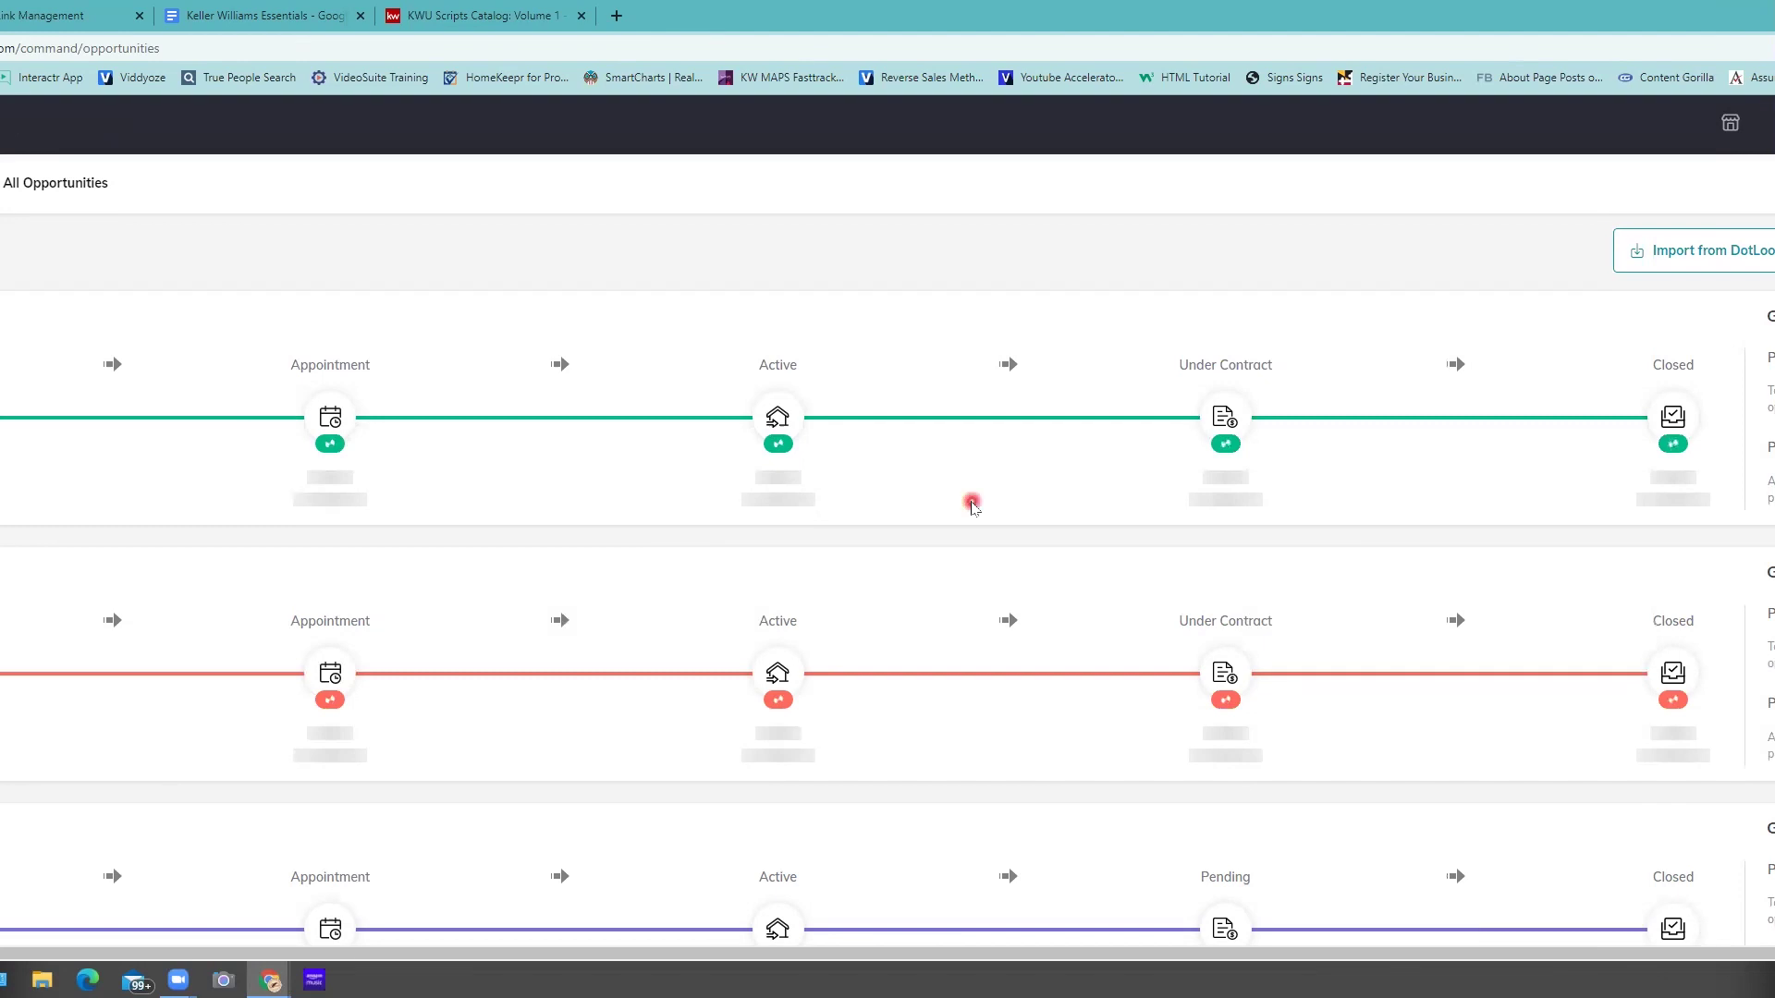
left_click(558, 459)
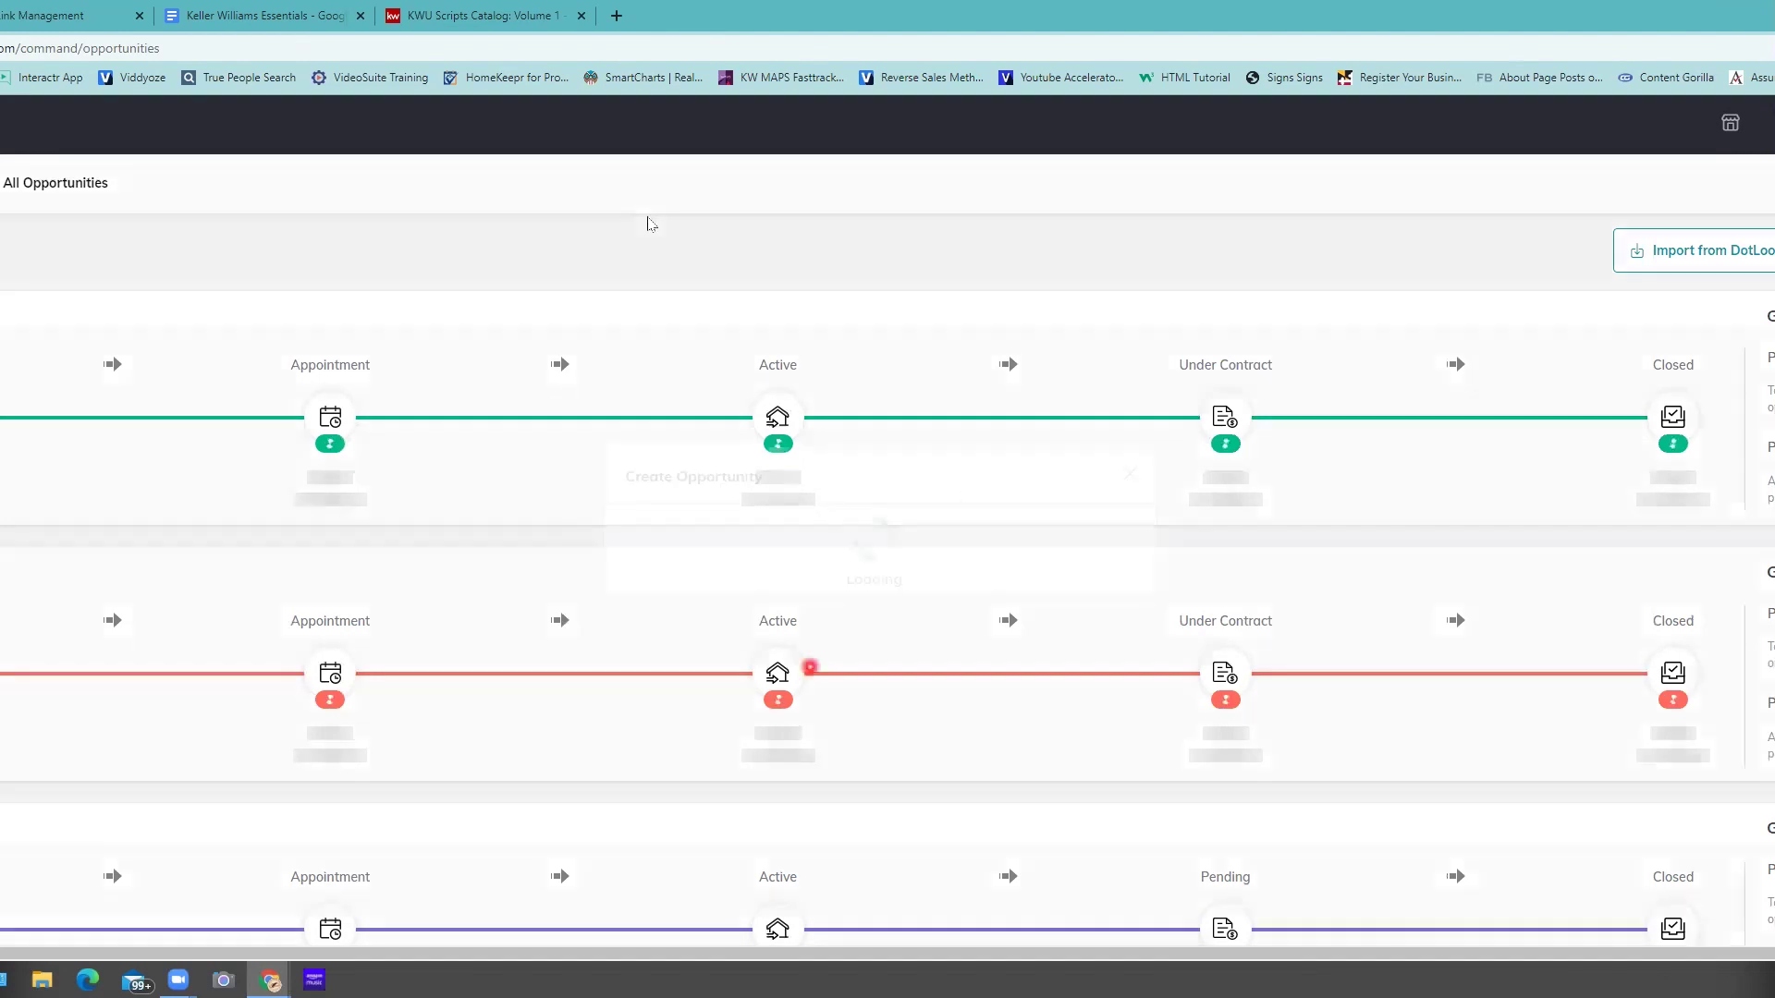
- Set the new opportunity's type to Buyer
left_click(648, 771)
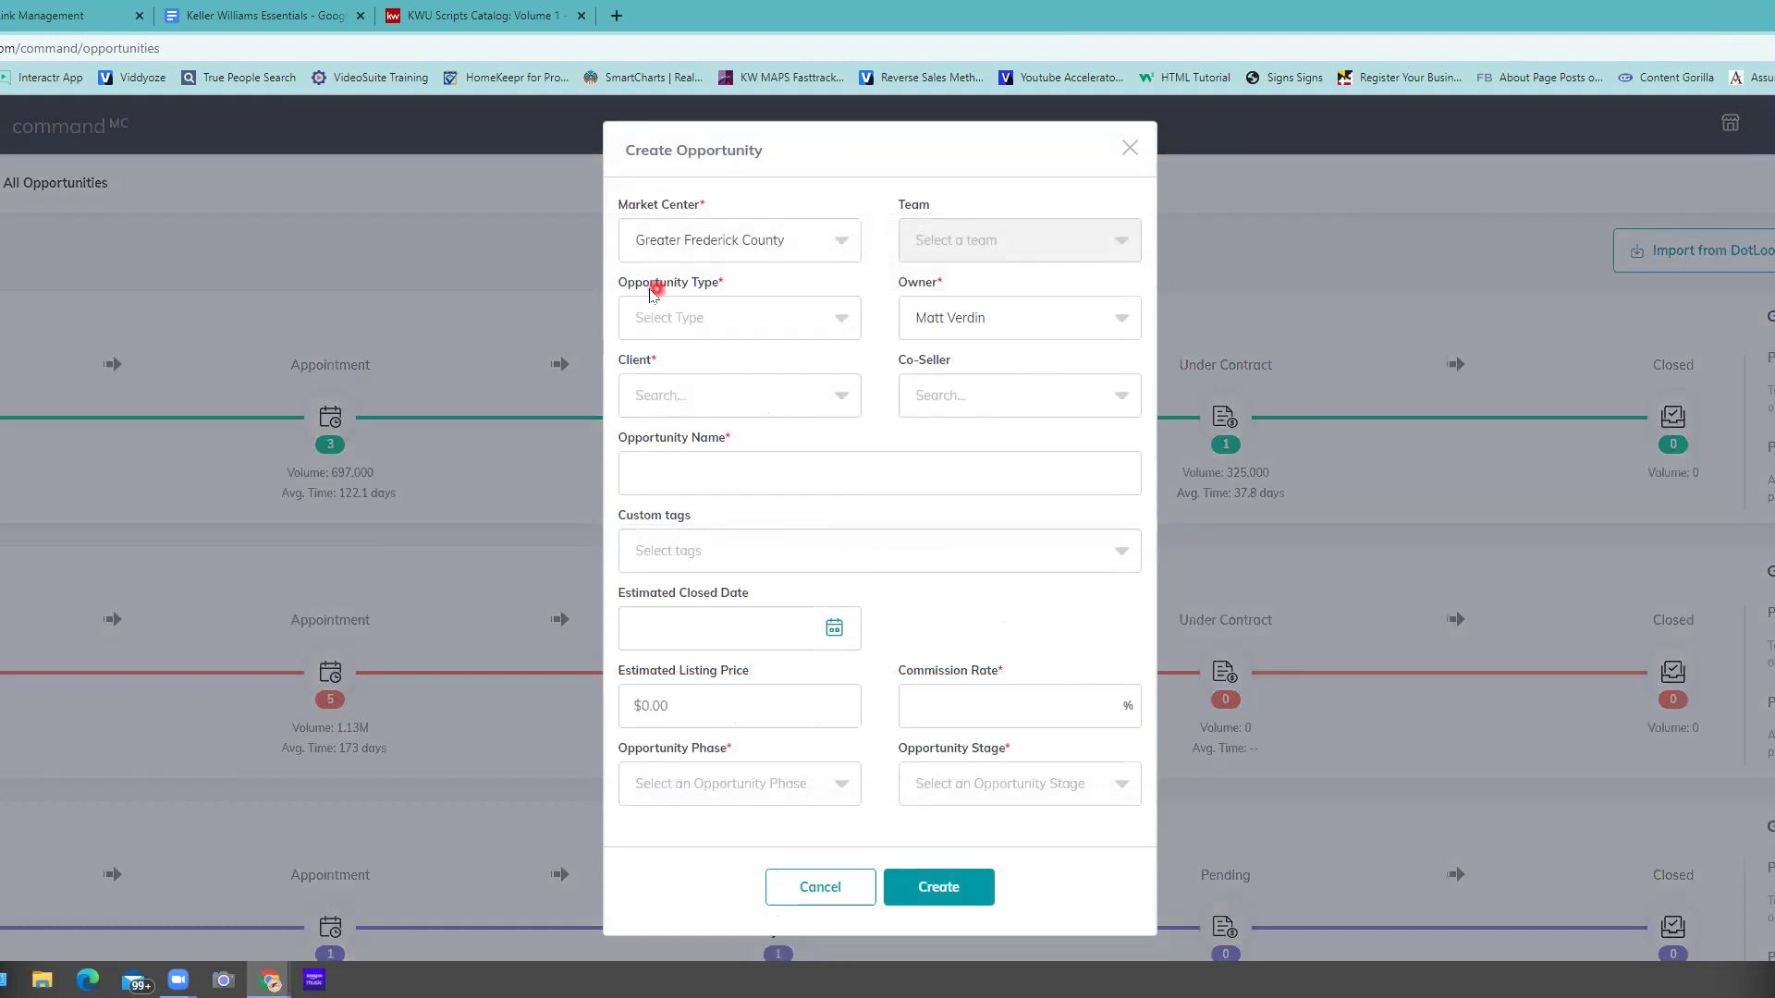
left_click_drag(718, 295, 719, 291)
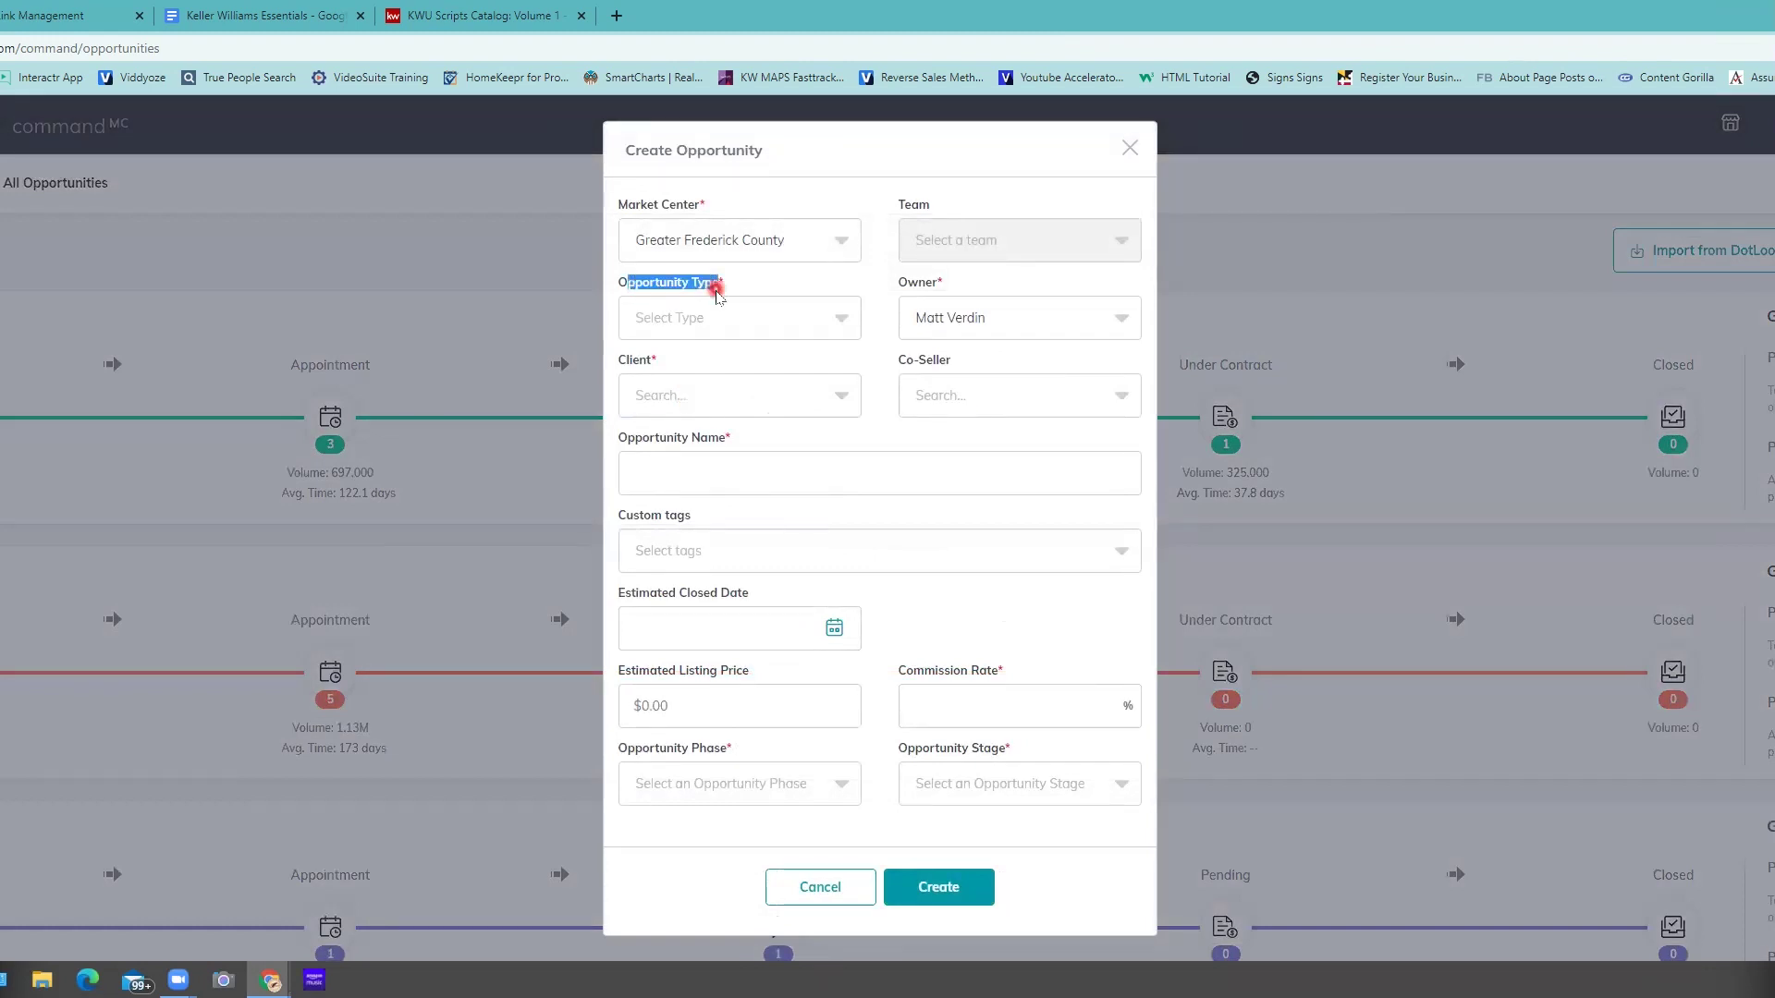
left_click(728, 322)
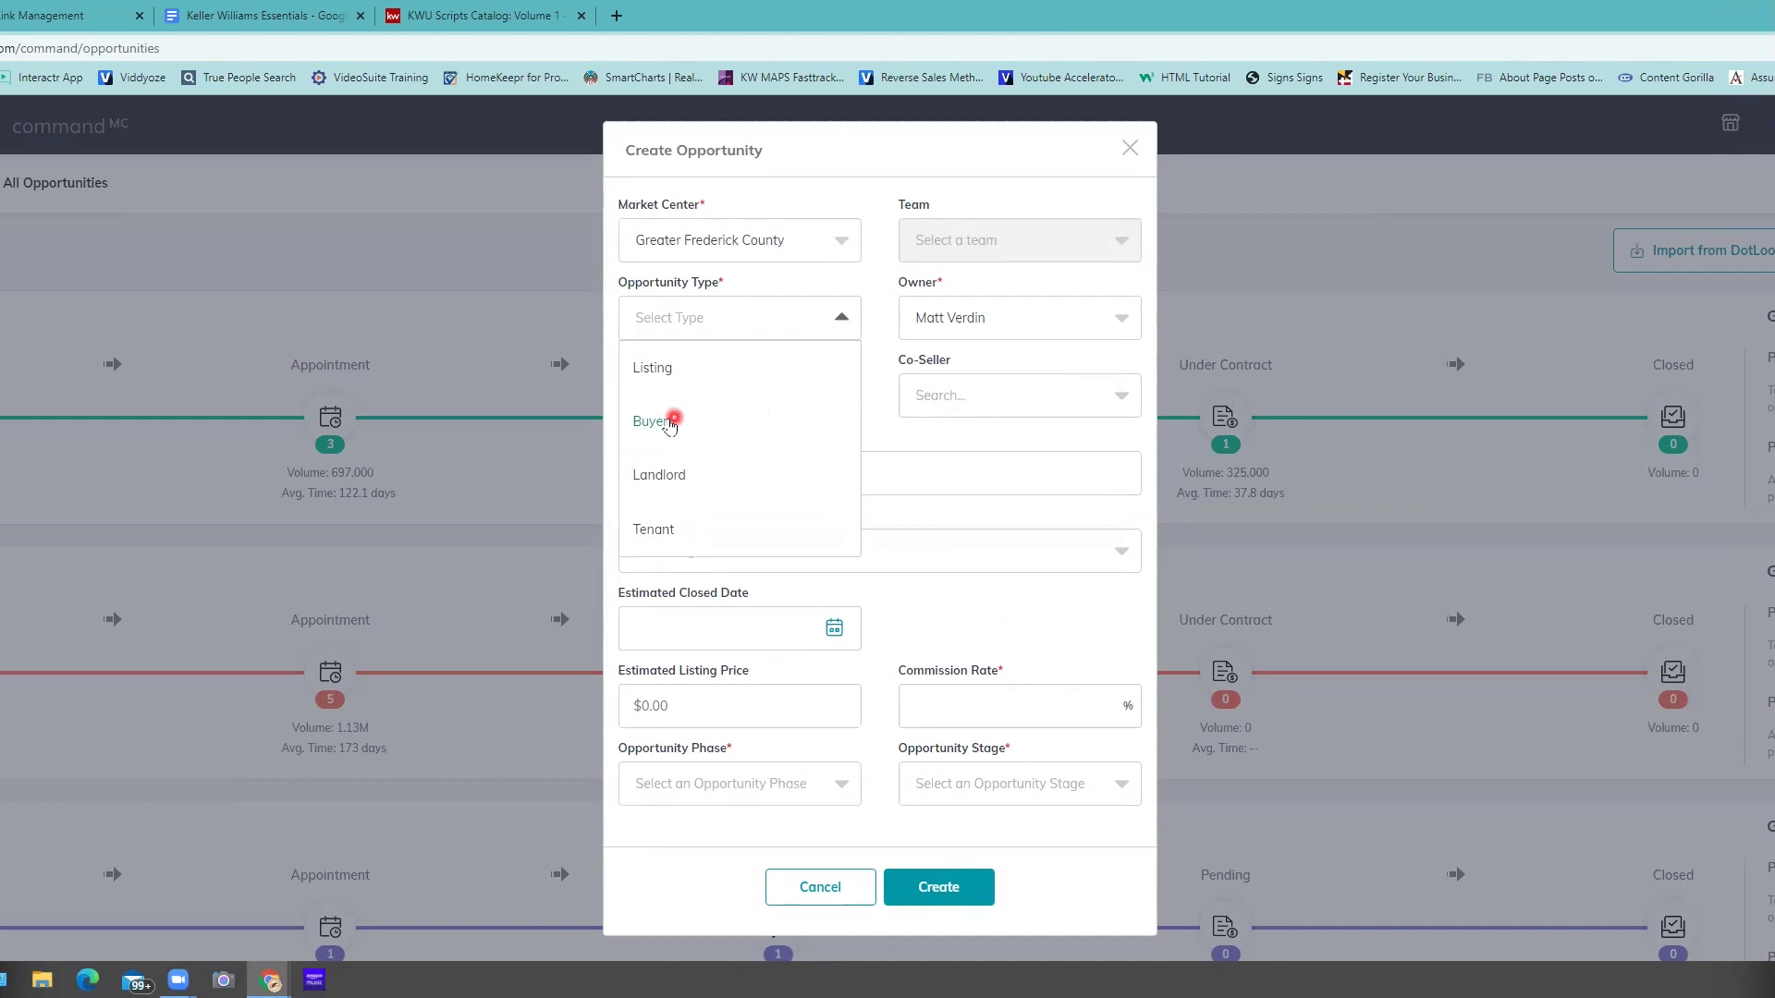
left_click(660, 423)
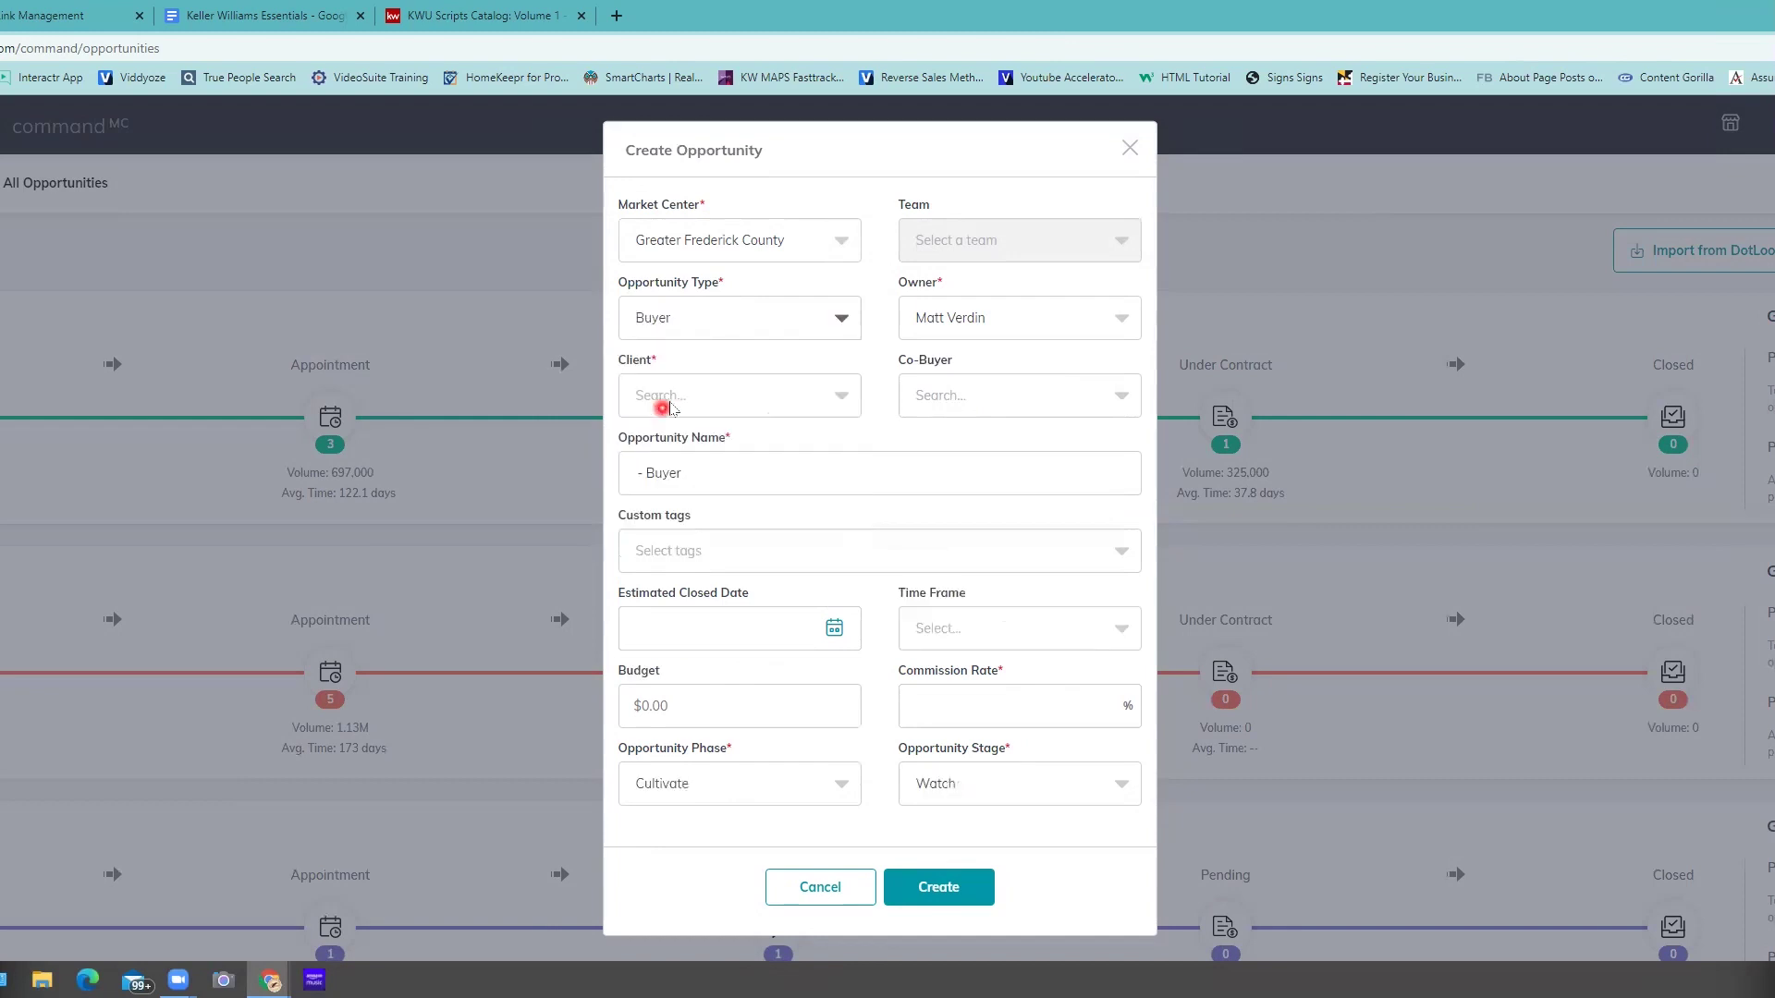
- Search for the client contact and select the matching result as the client
left_click(680, 408)
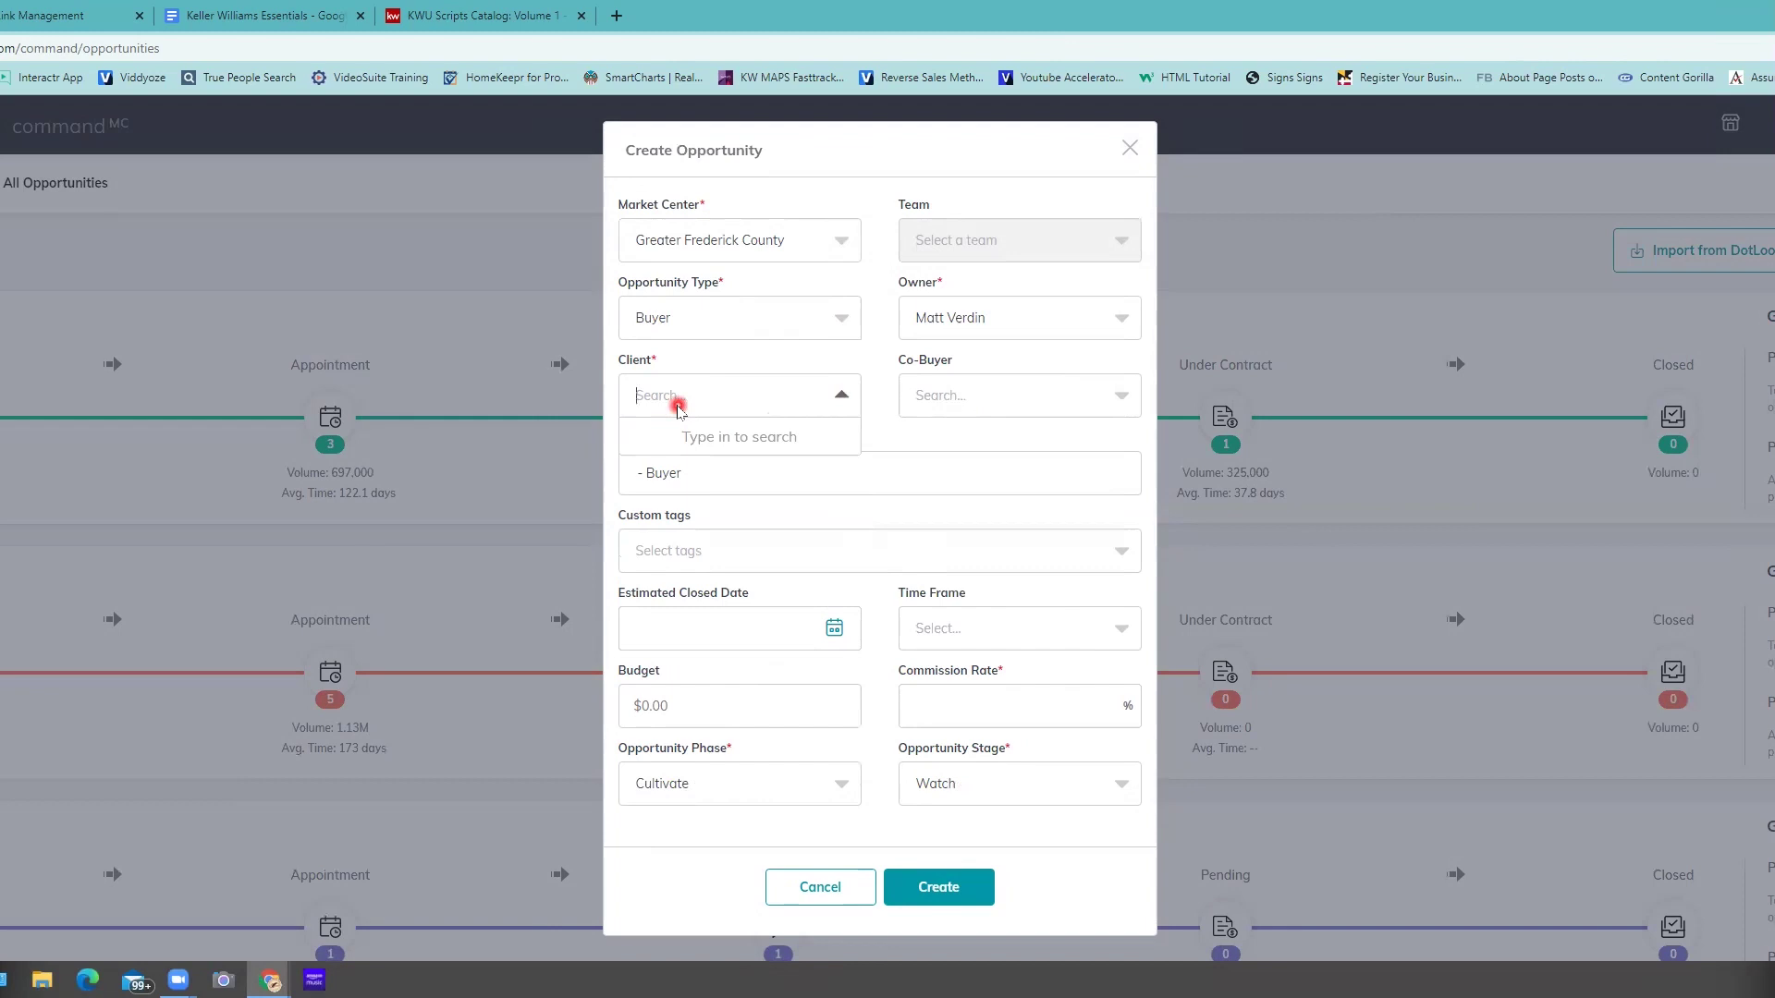
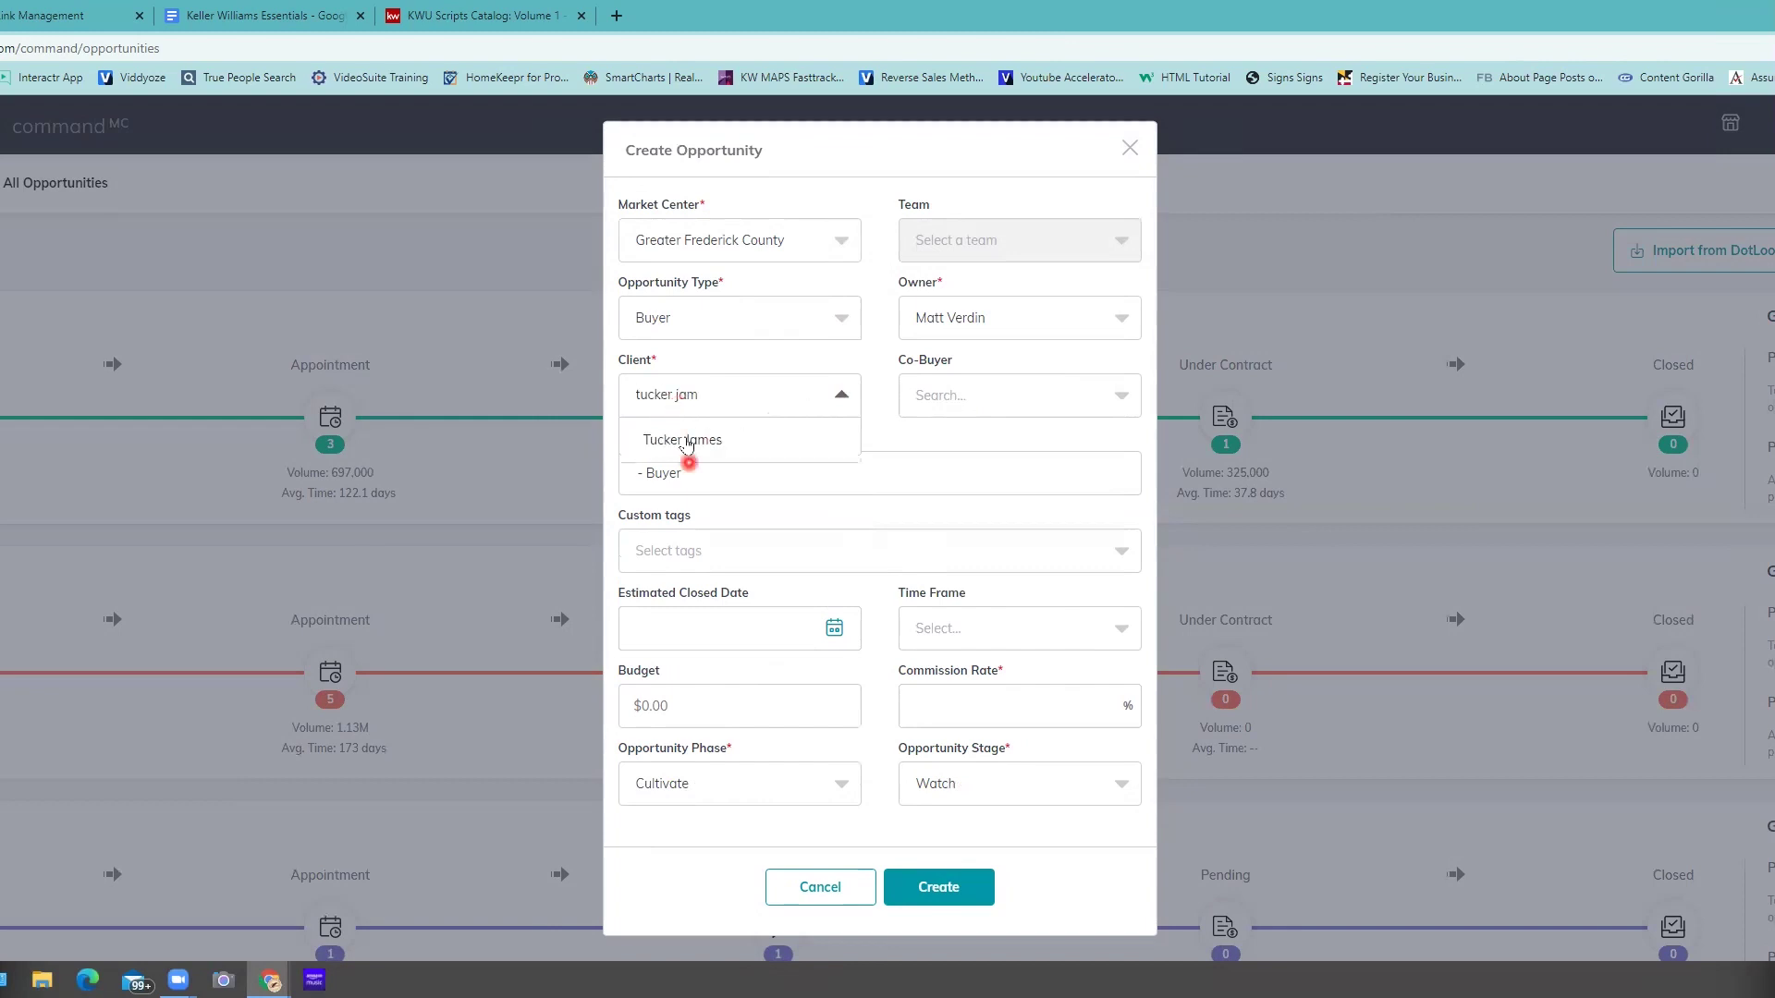
left_click(687, 442)
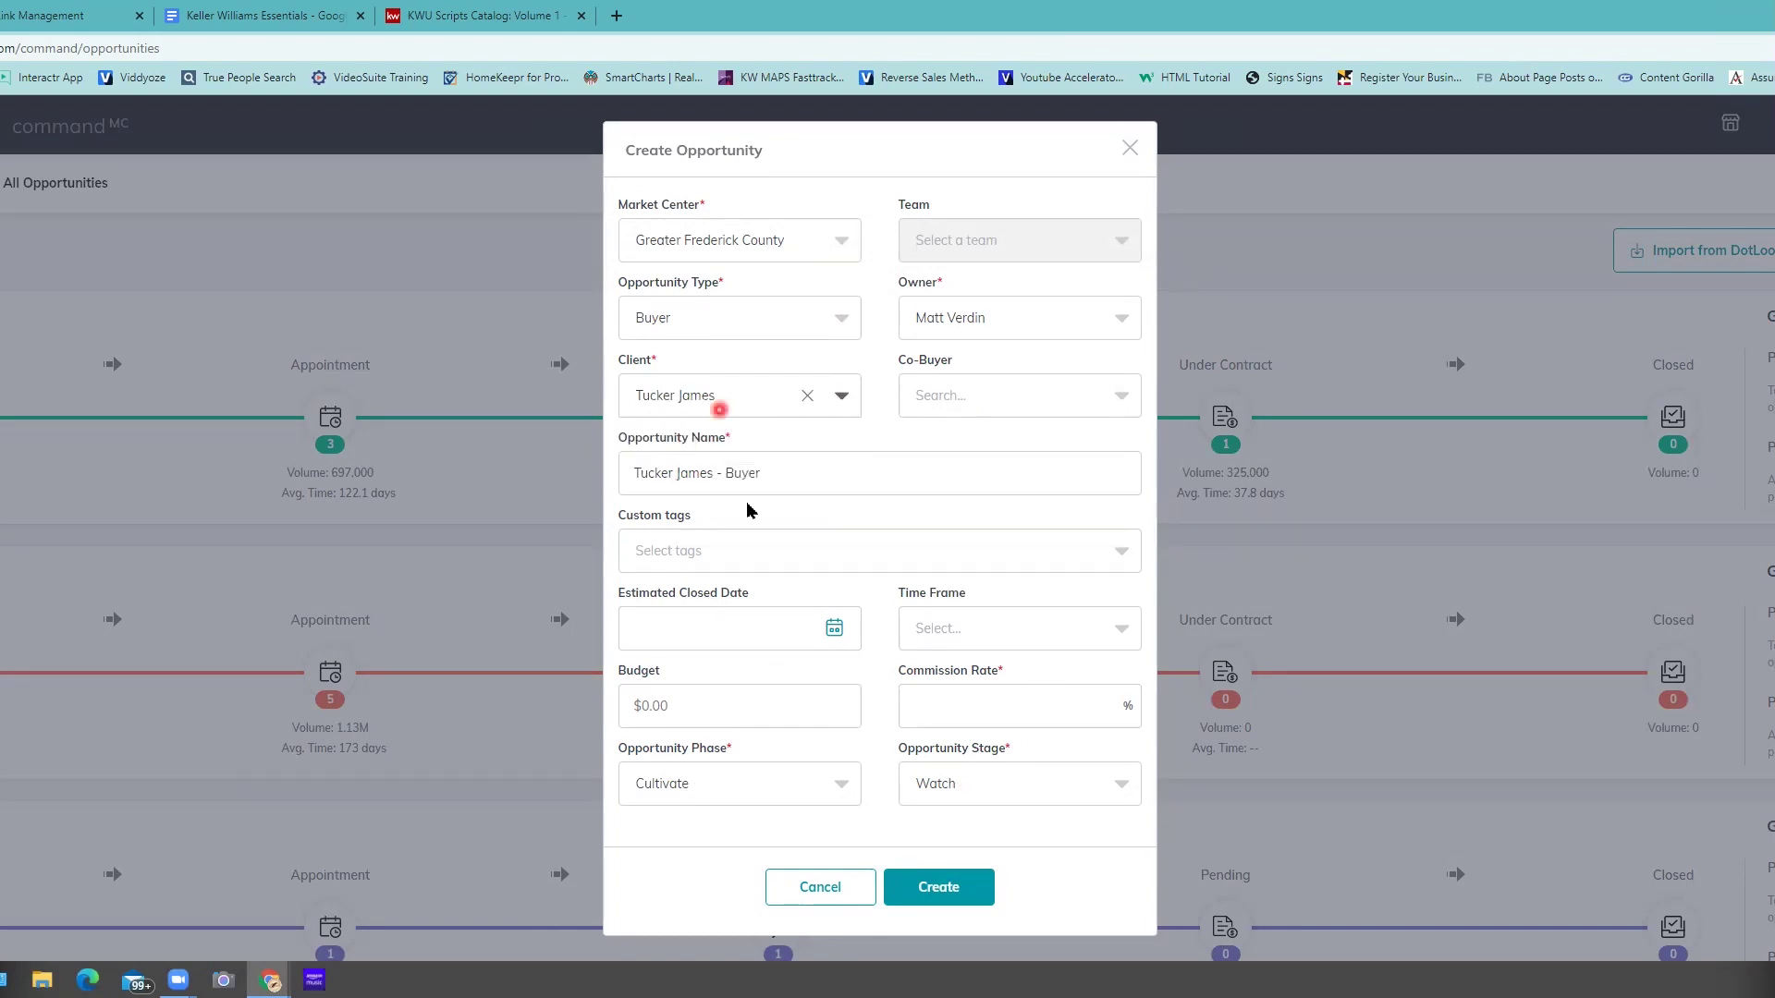
triple_click(742, 447)
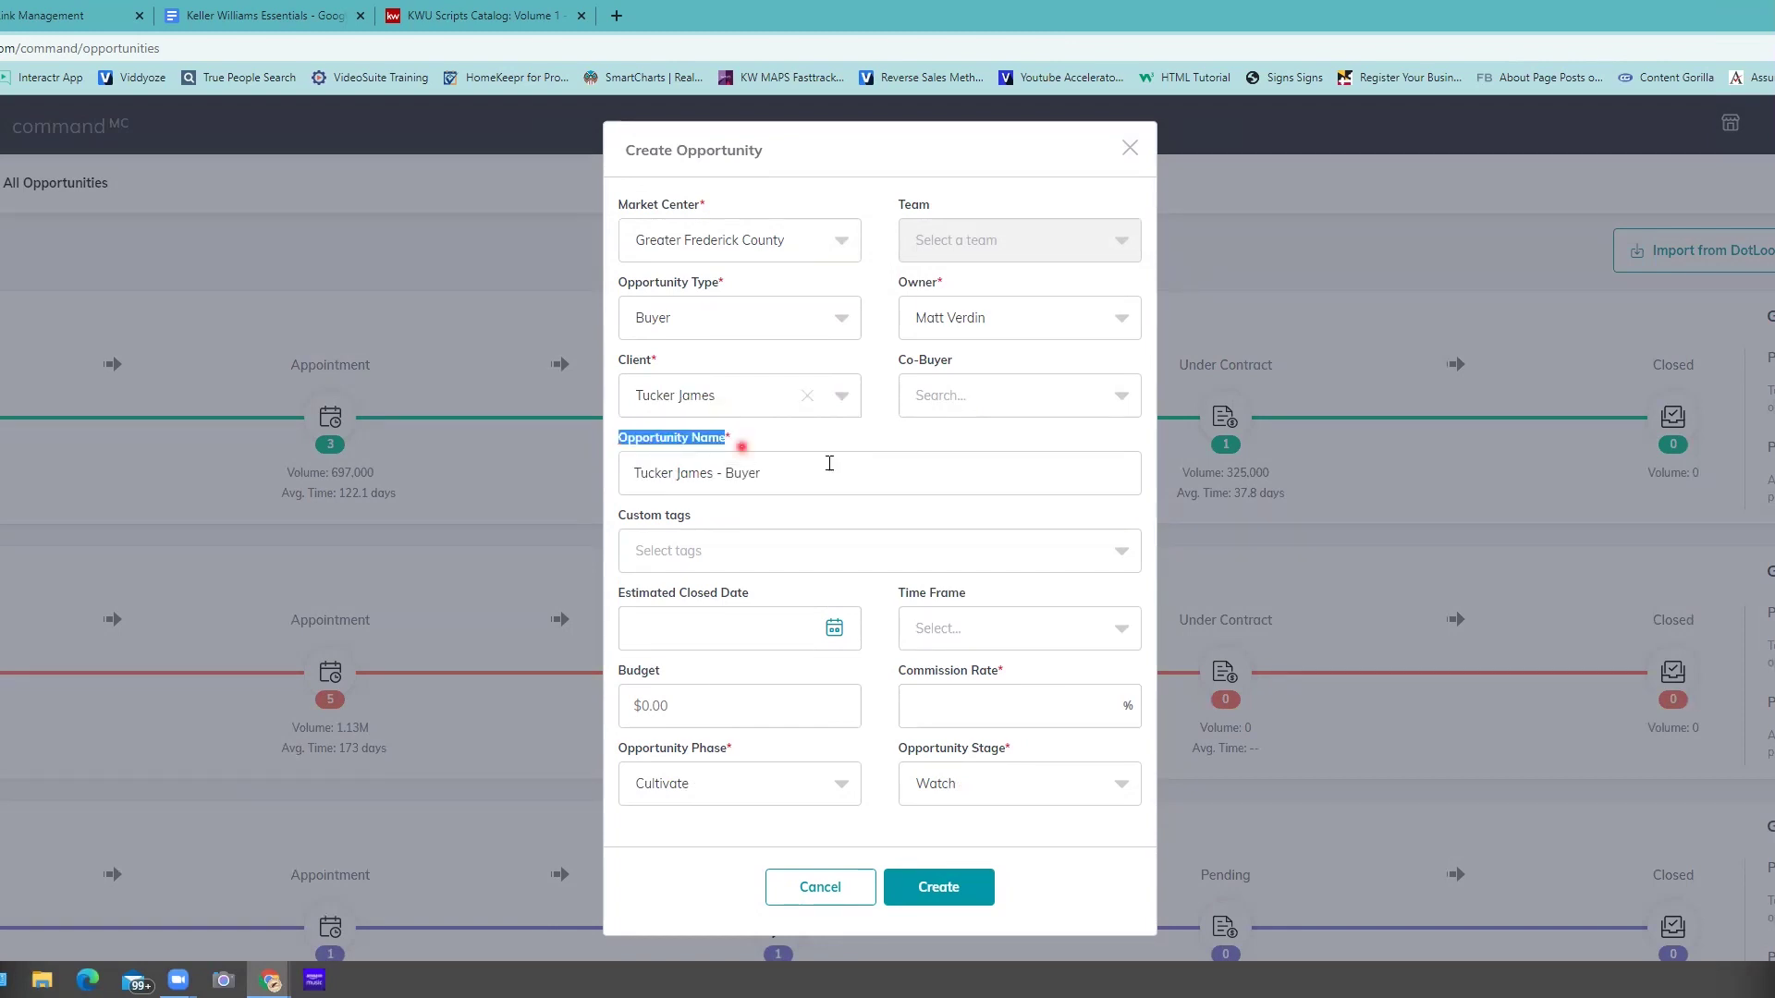
- Leave the custom tags empty without adding any tag
scroll(740, 557, "down", 2)
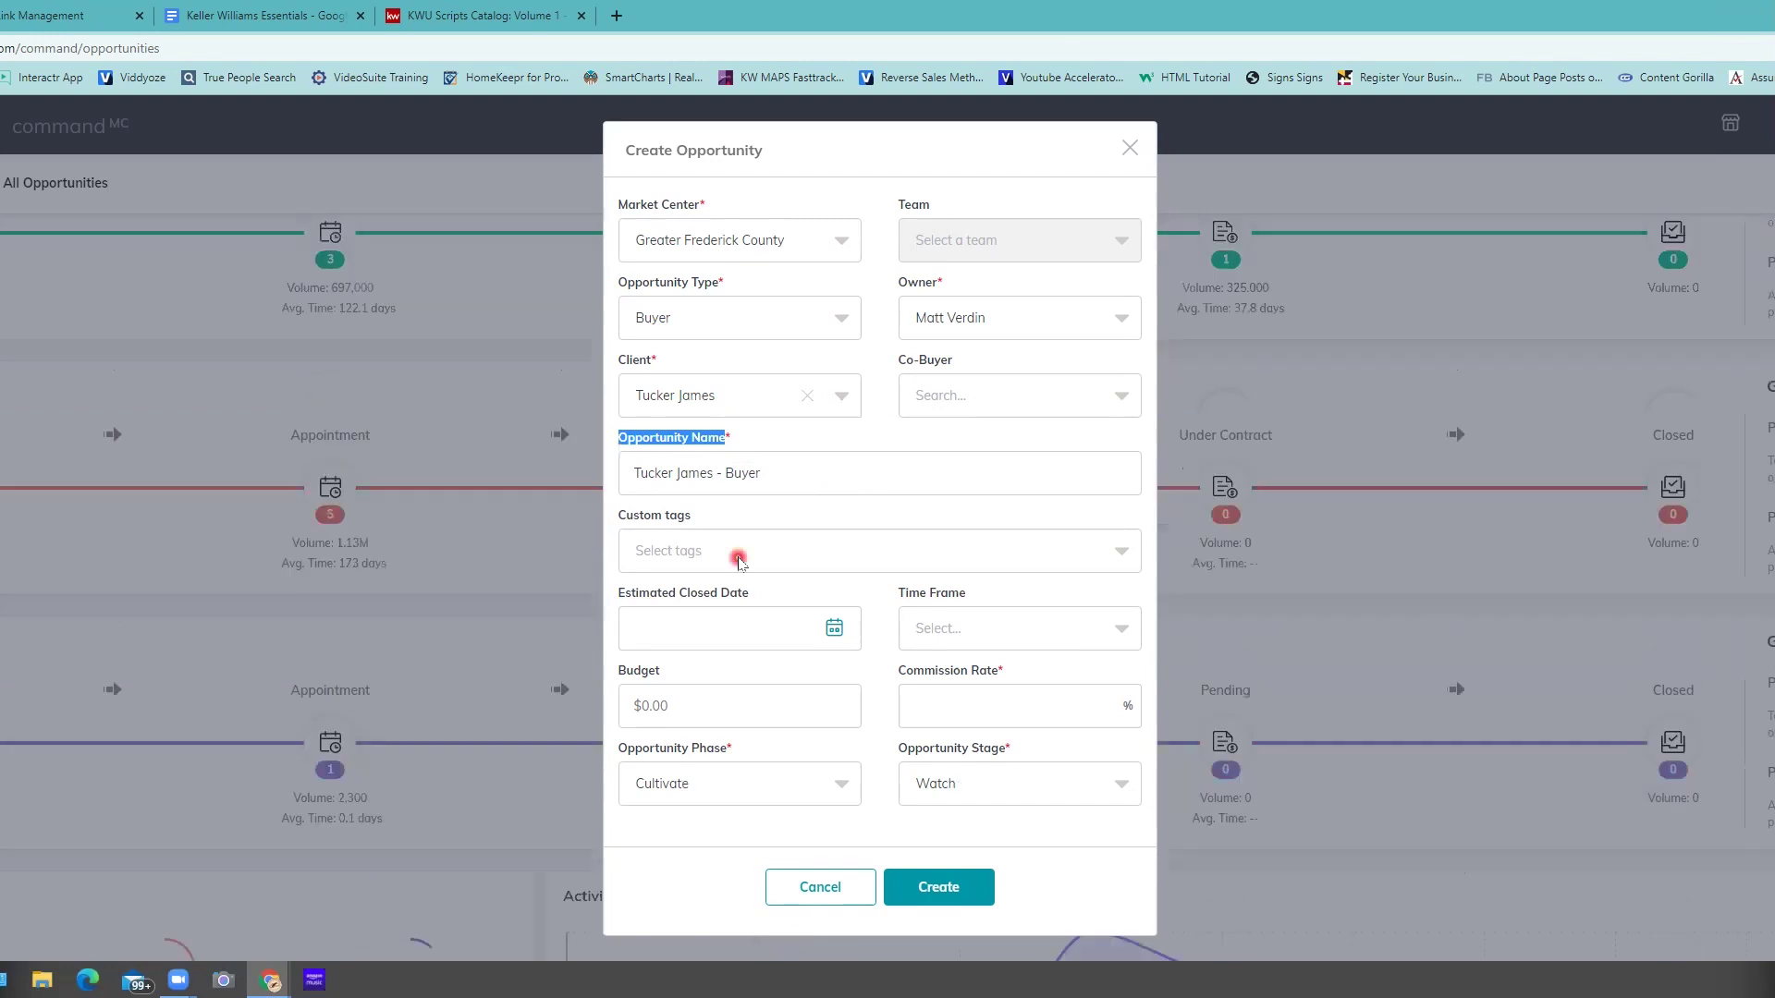
left_click(740, 558)
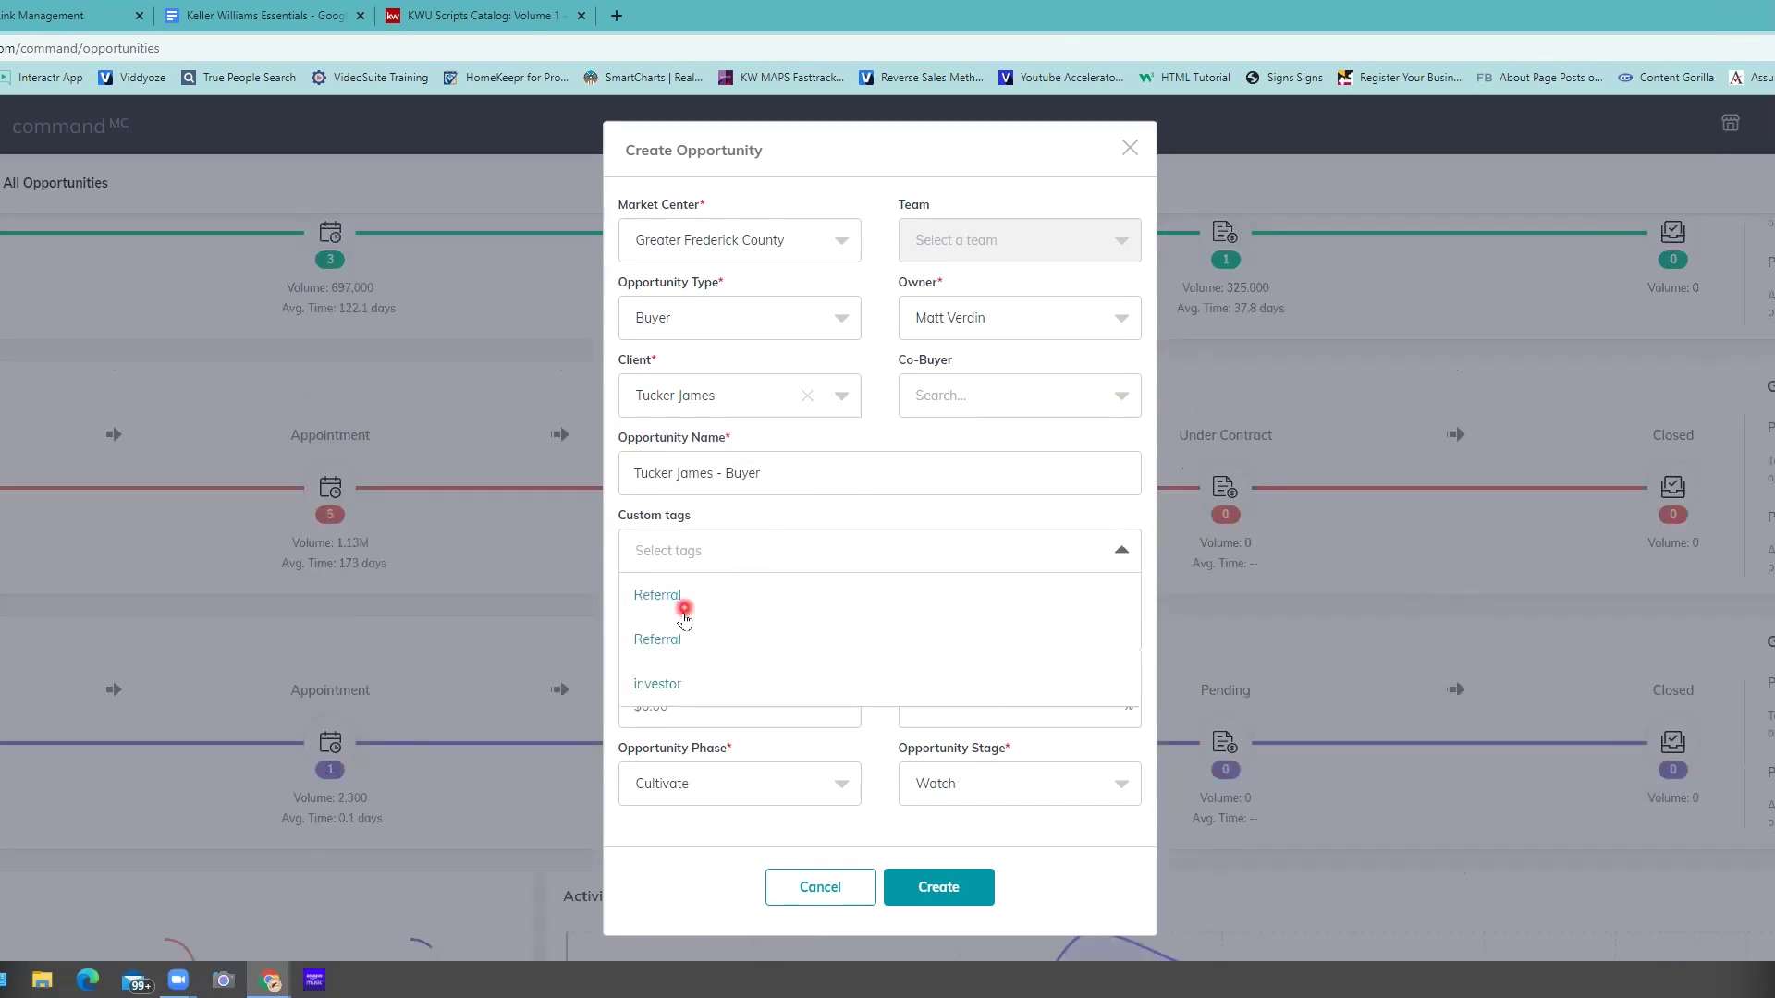
scroll(684, 620, "down", 1)
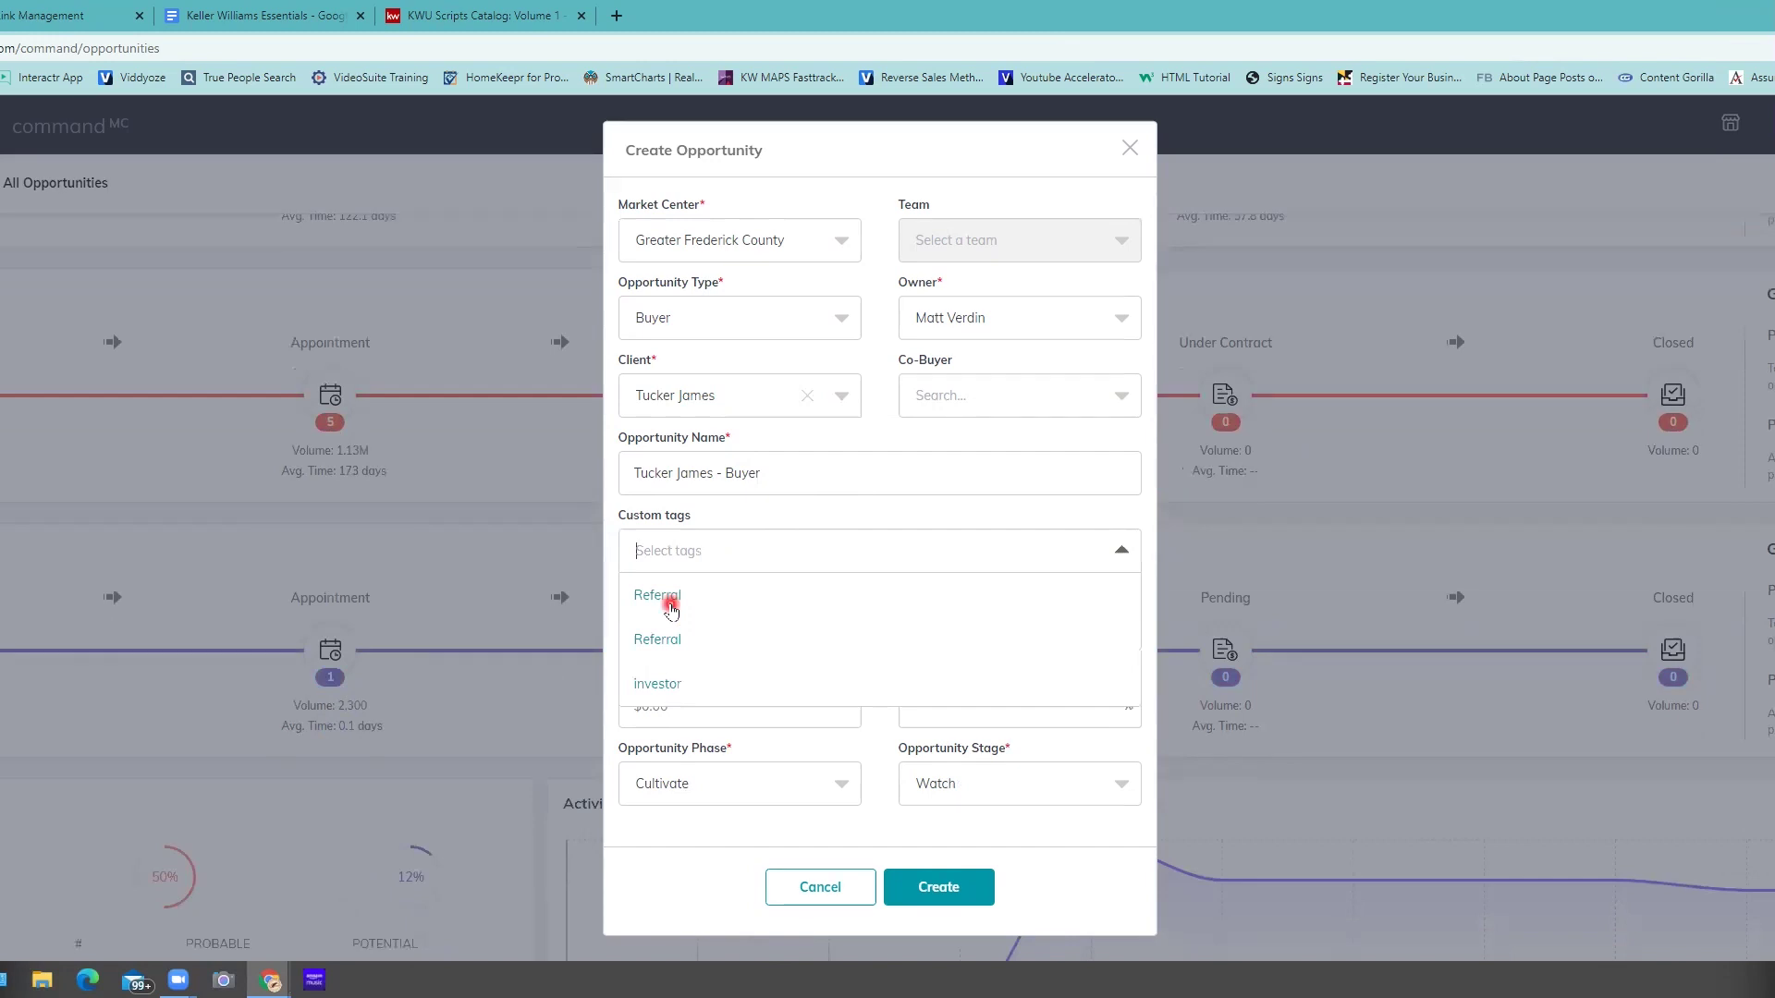
left_click(795, 520)
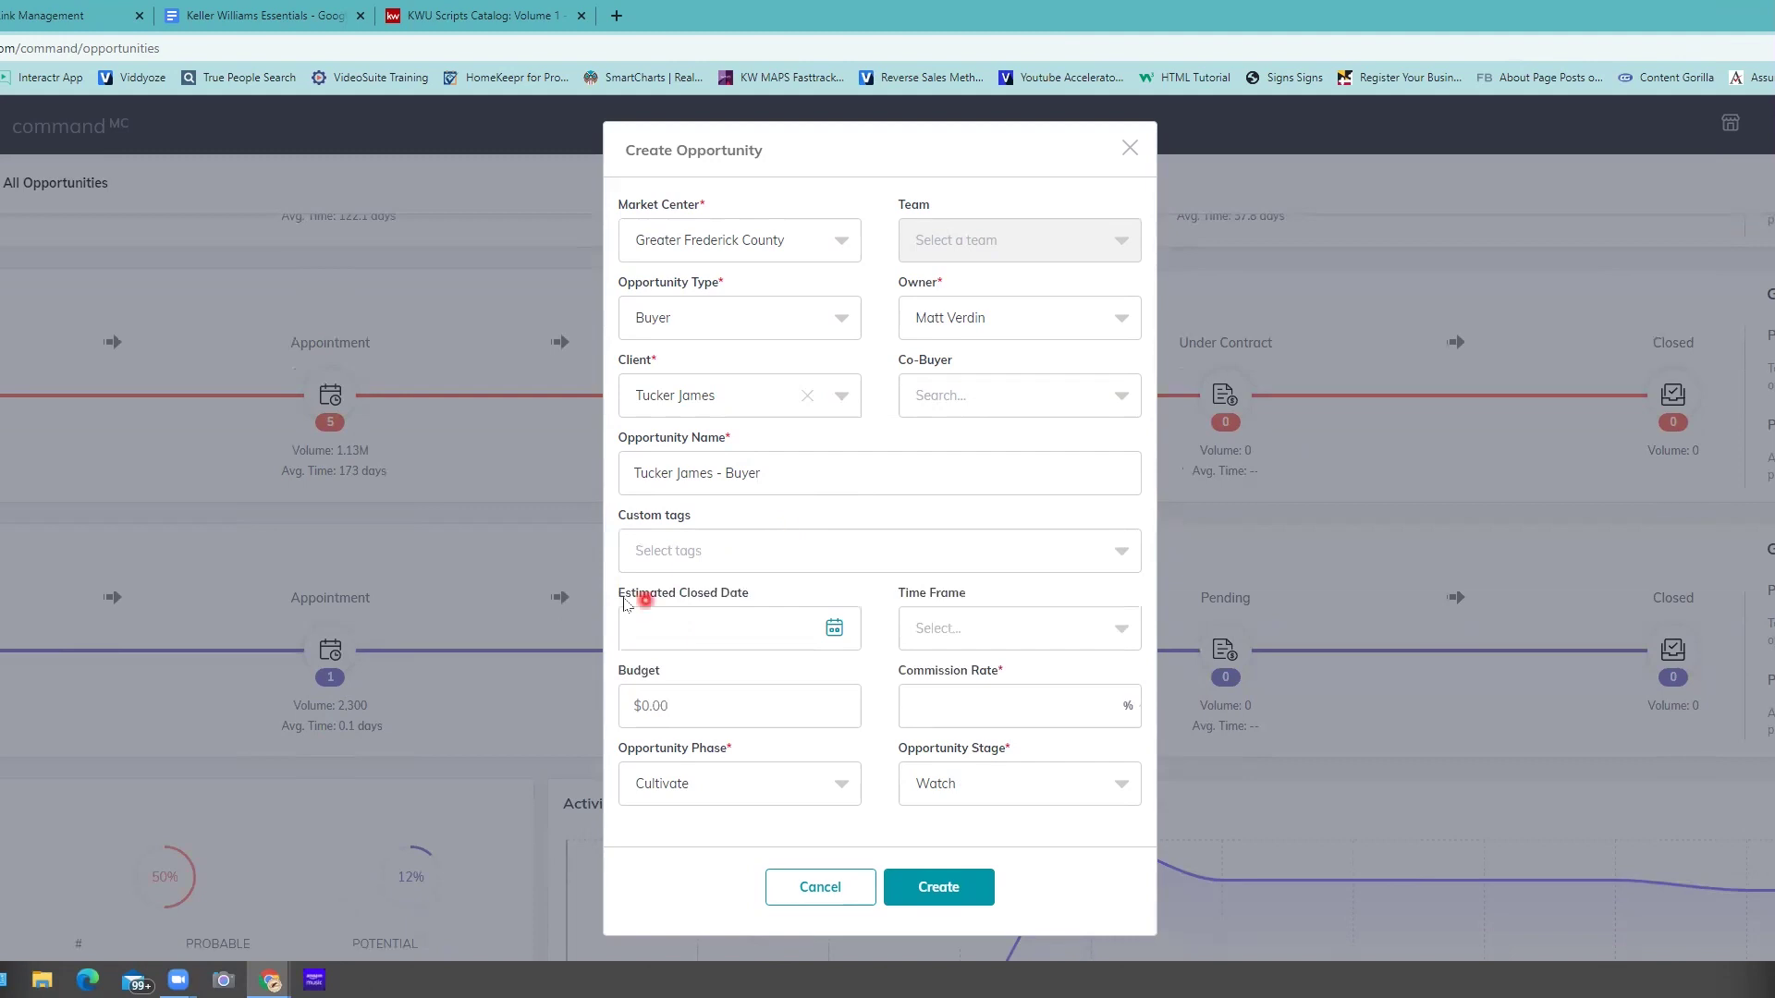
- Set the opportunity's time frame to 3 months
left_click_drag(628, 599, 752, 596)
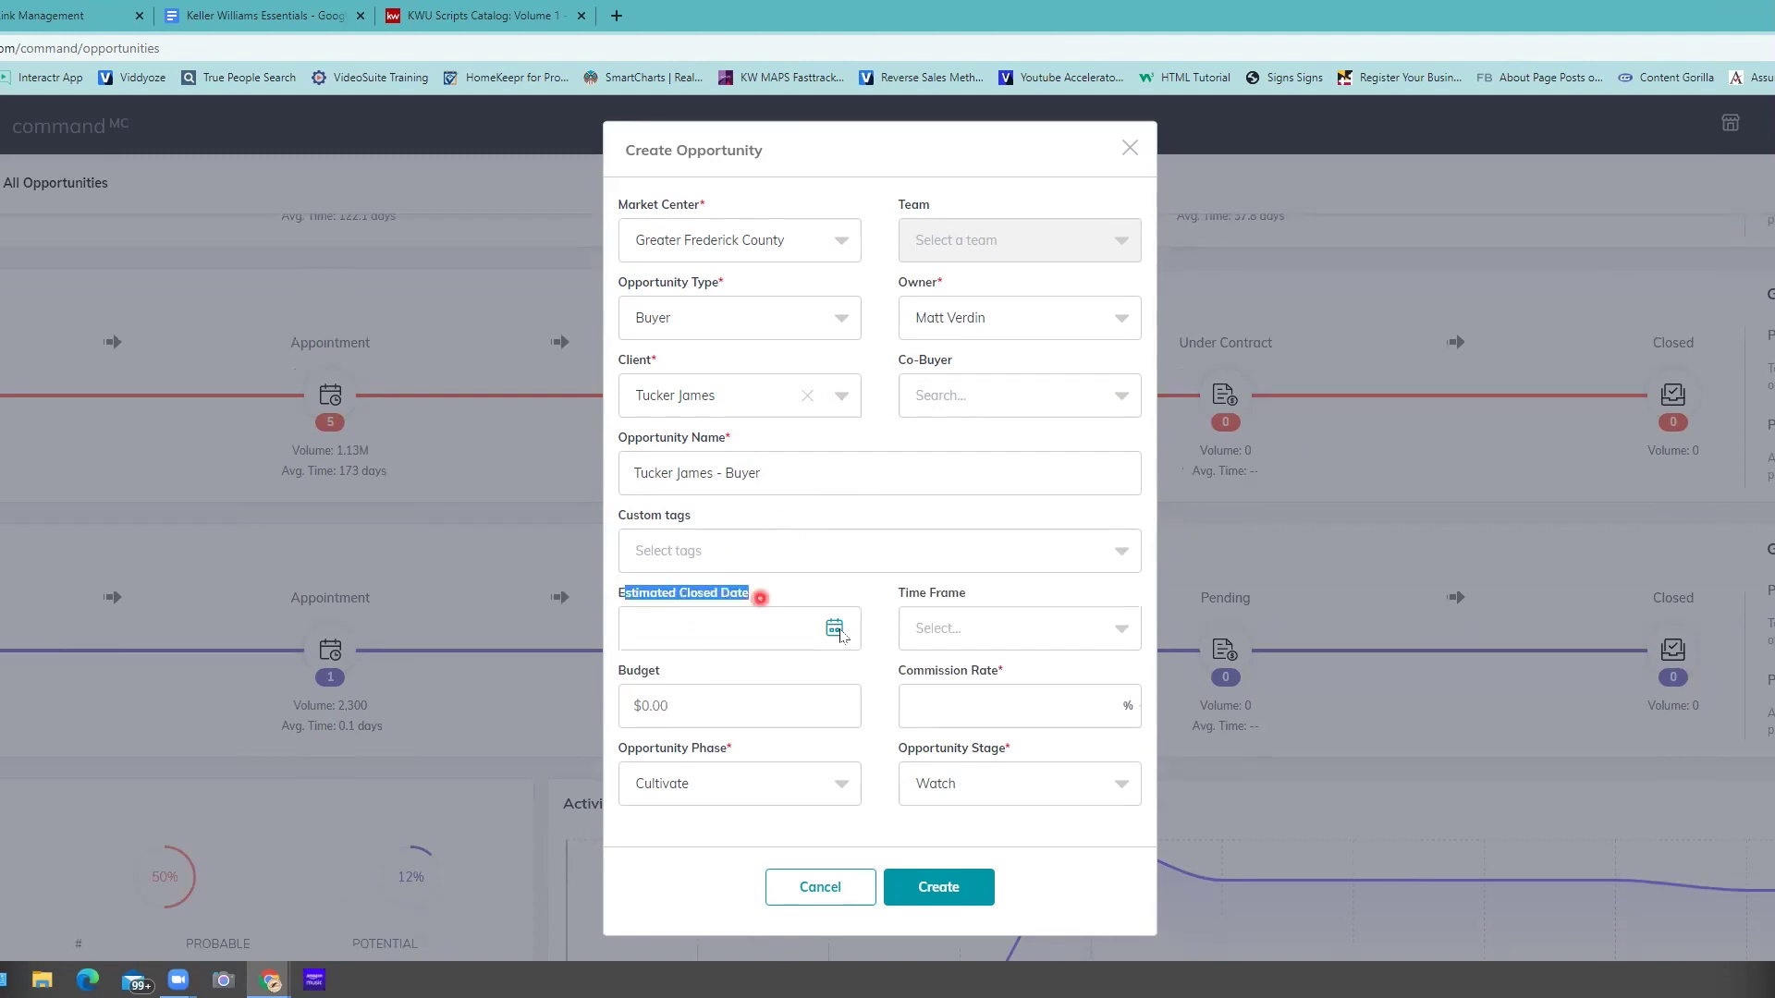
left_click_drag(906, 596, 975, 596)
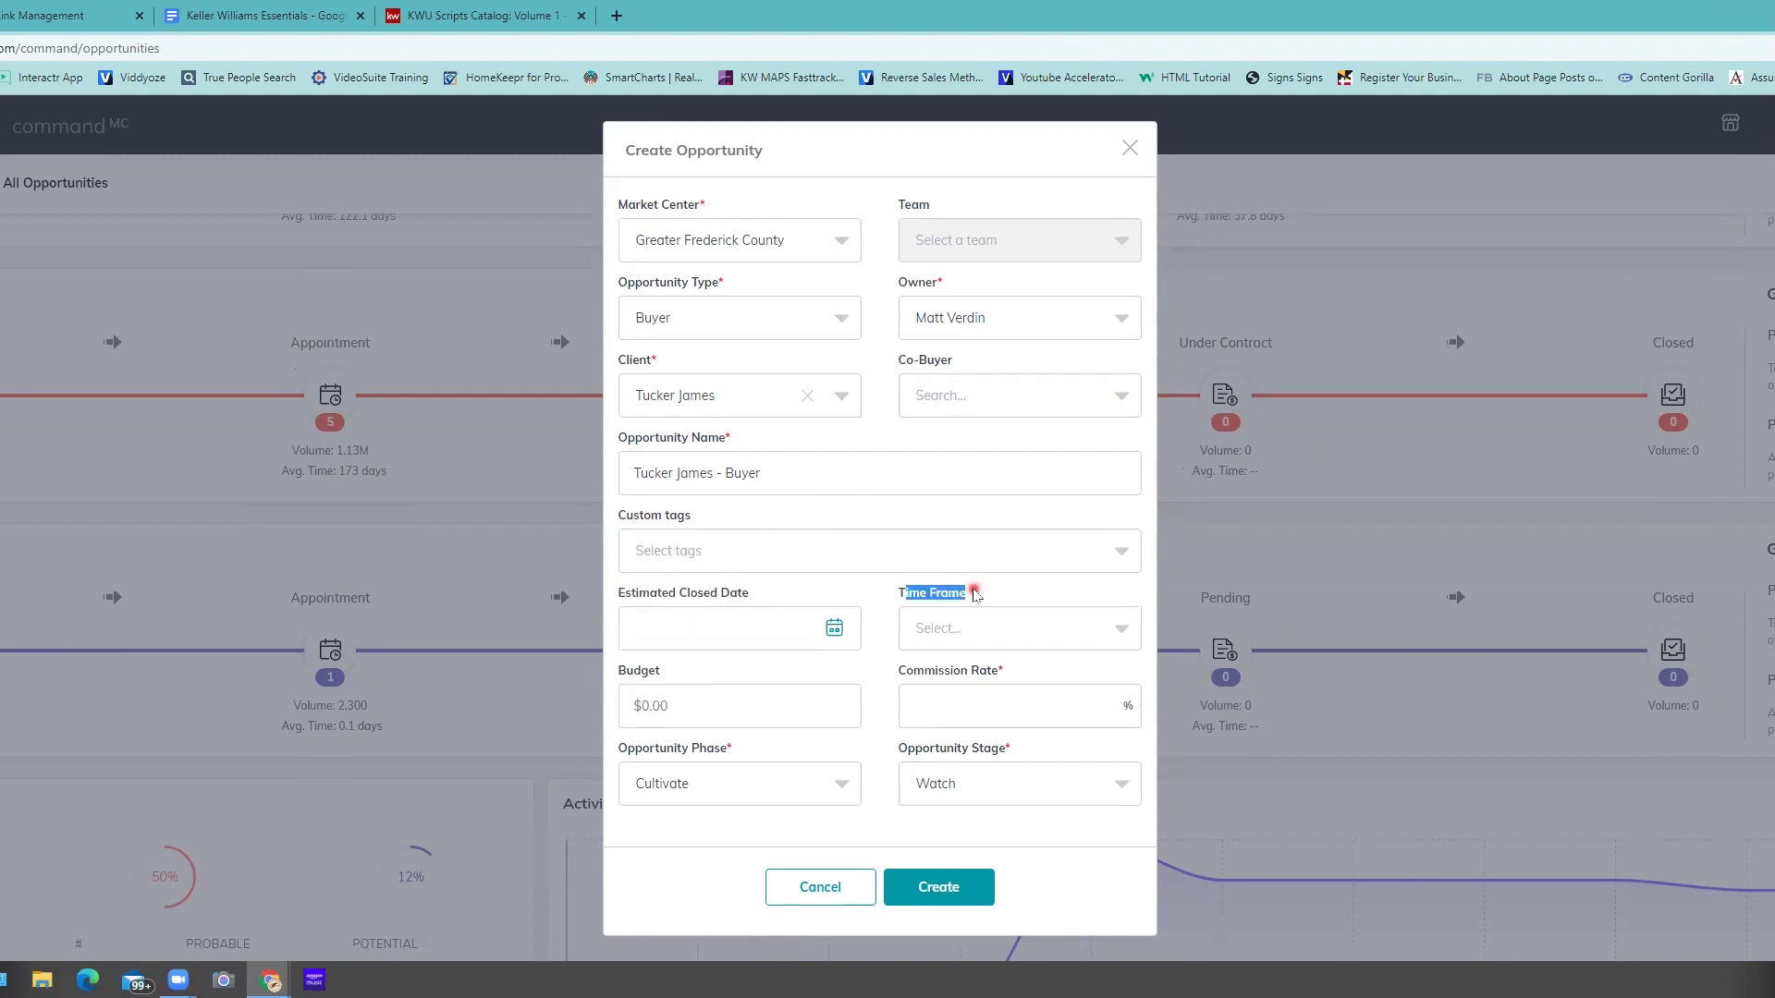
left_click(1021, 628)
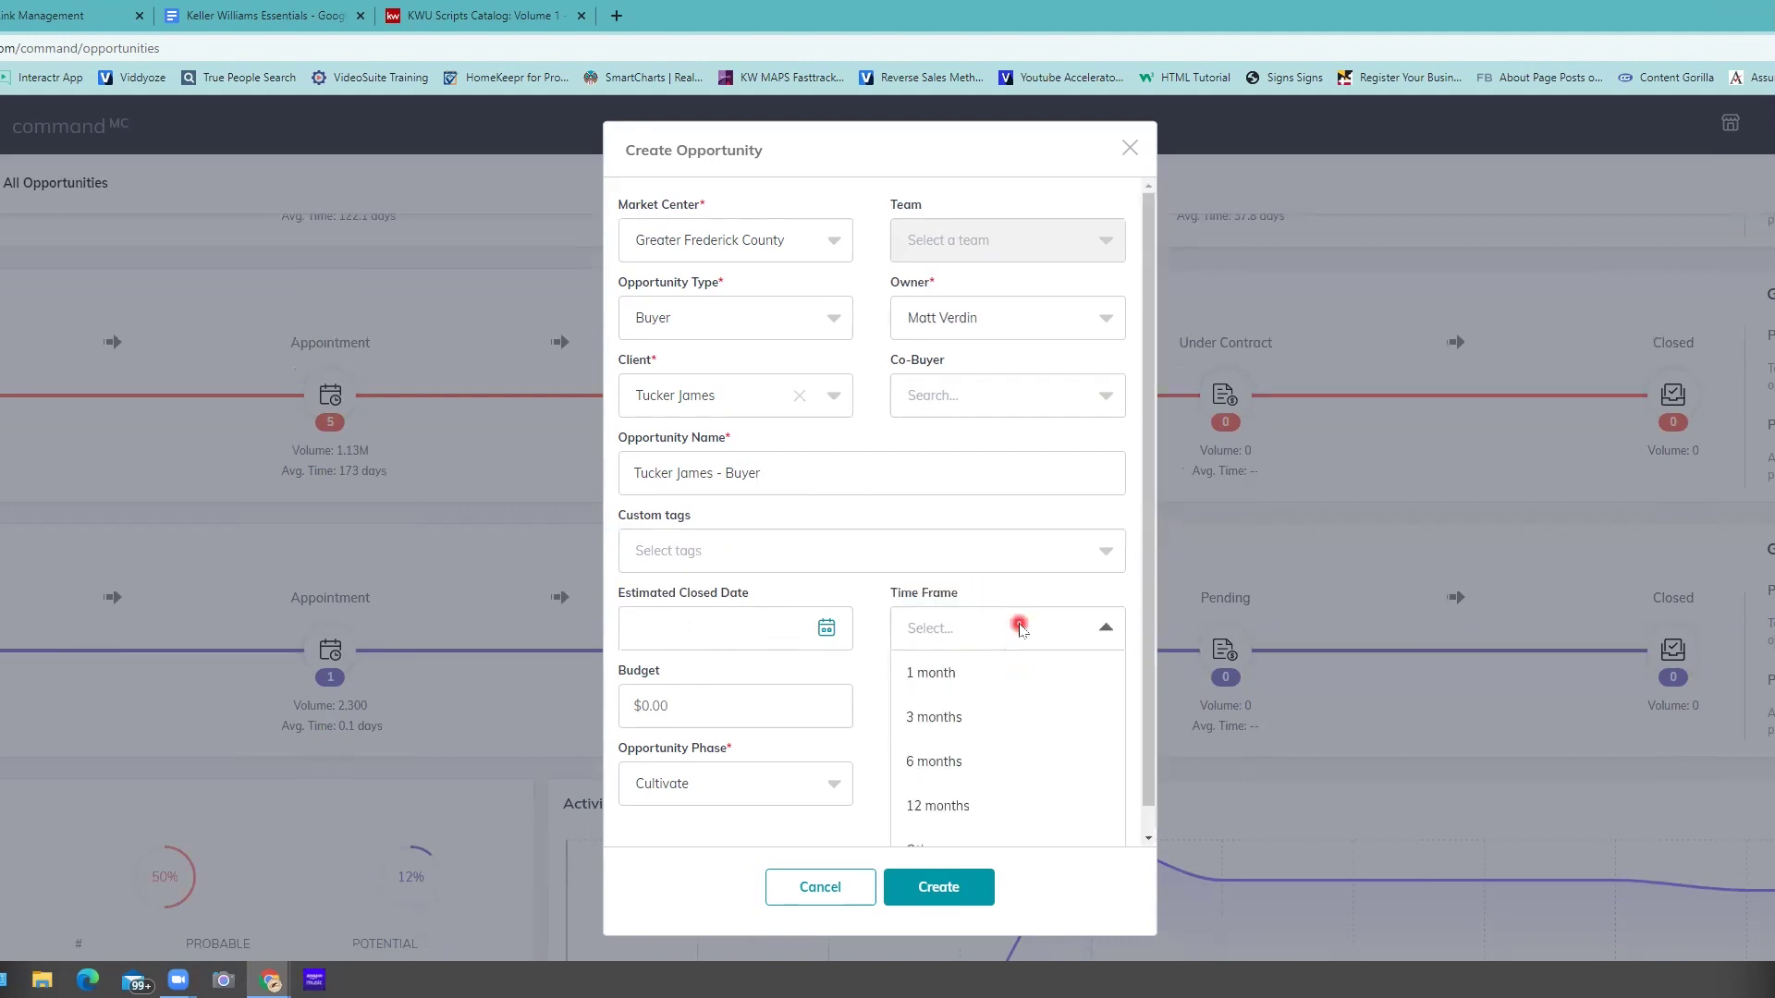
left_click(939, 721)
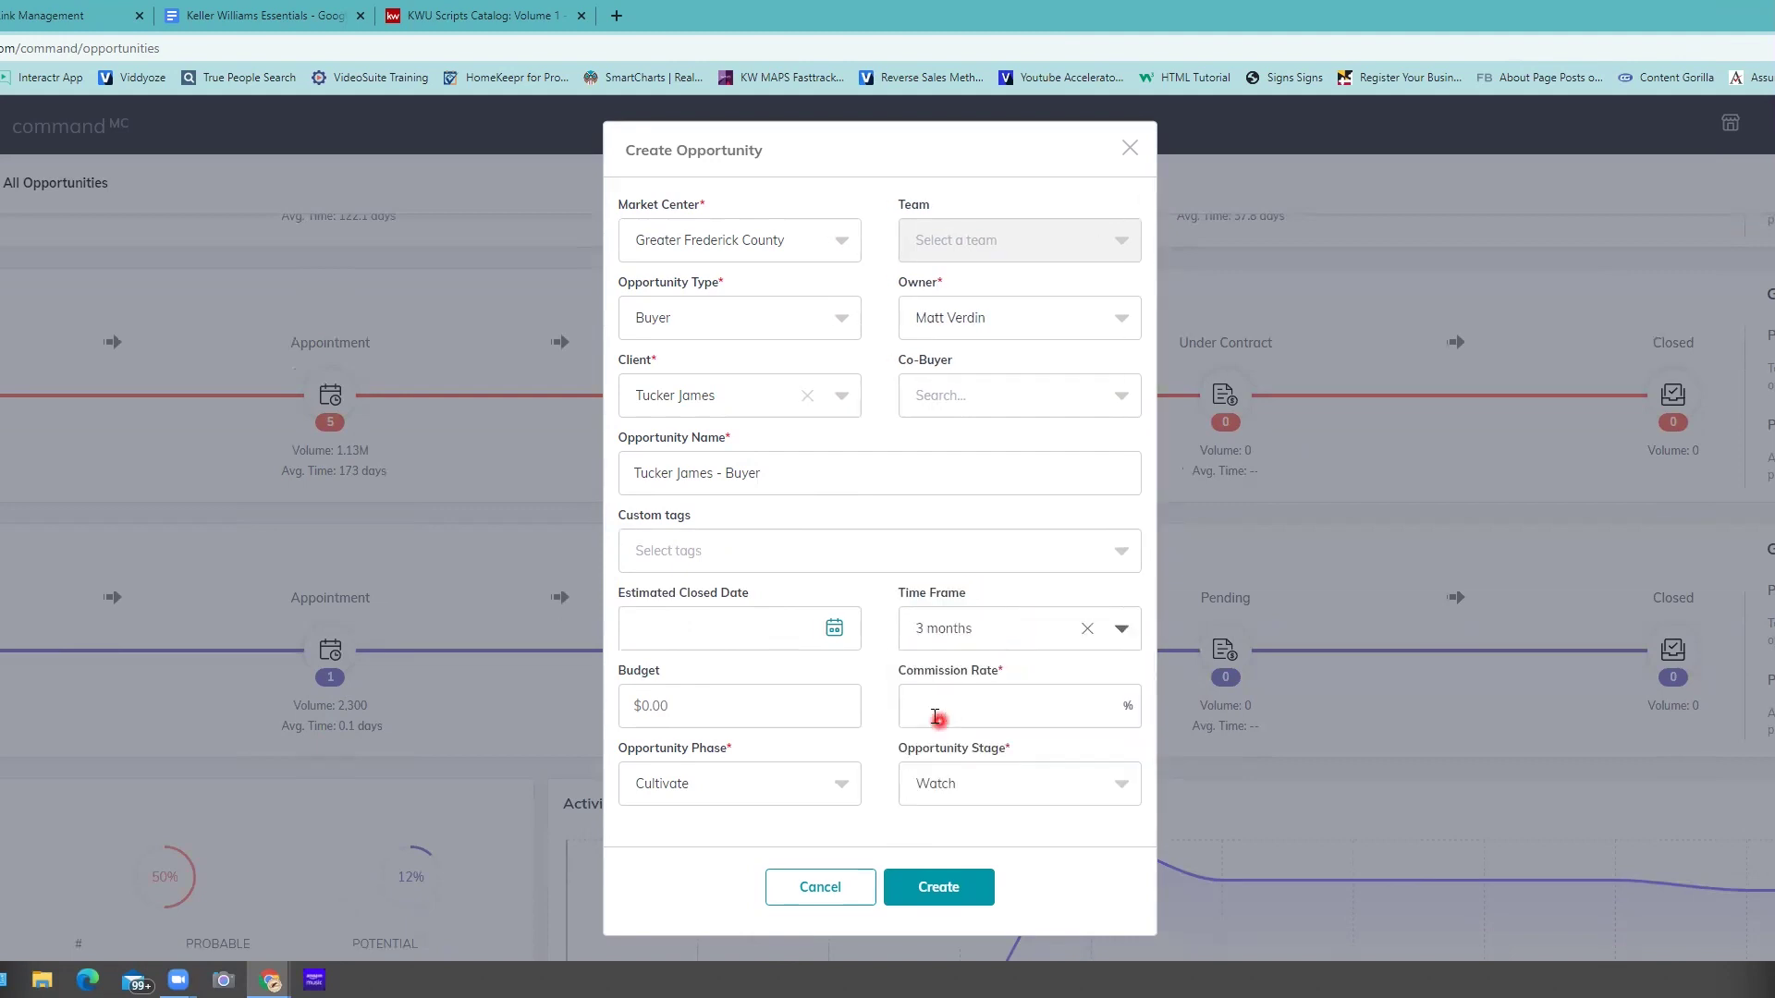
- Set the estimated closing date to July 14, 2022
left_click(835, 633)
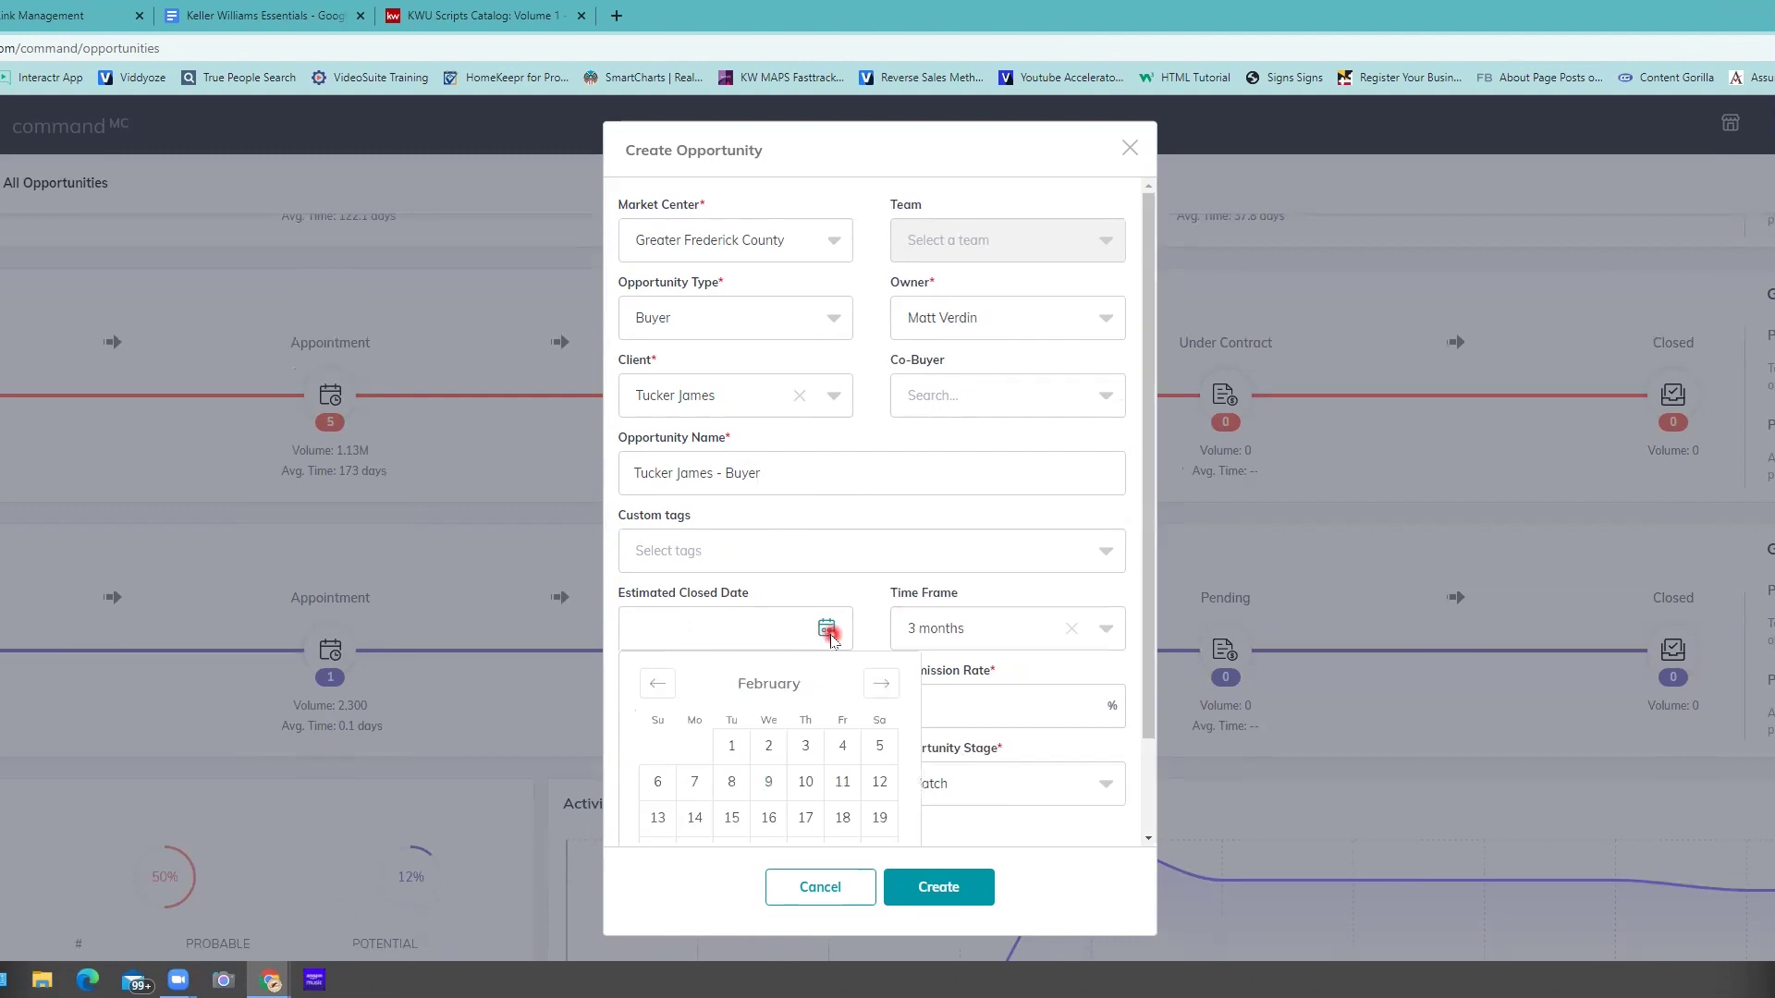
left_click(881, 688)
left_click(881, 689)
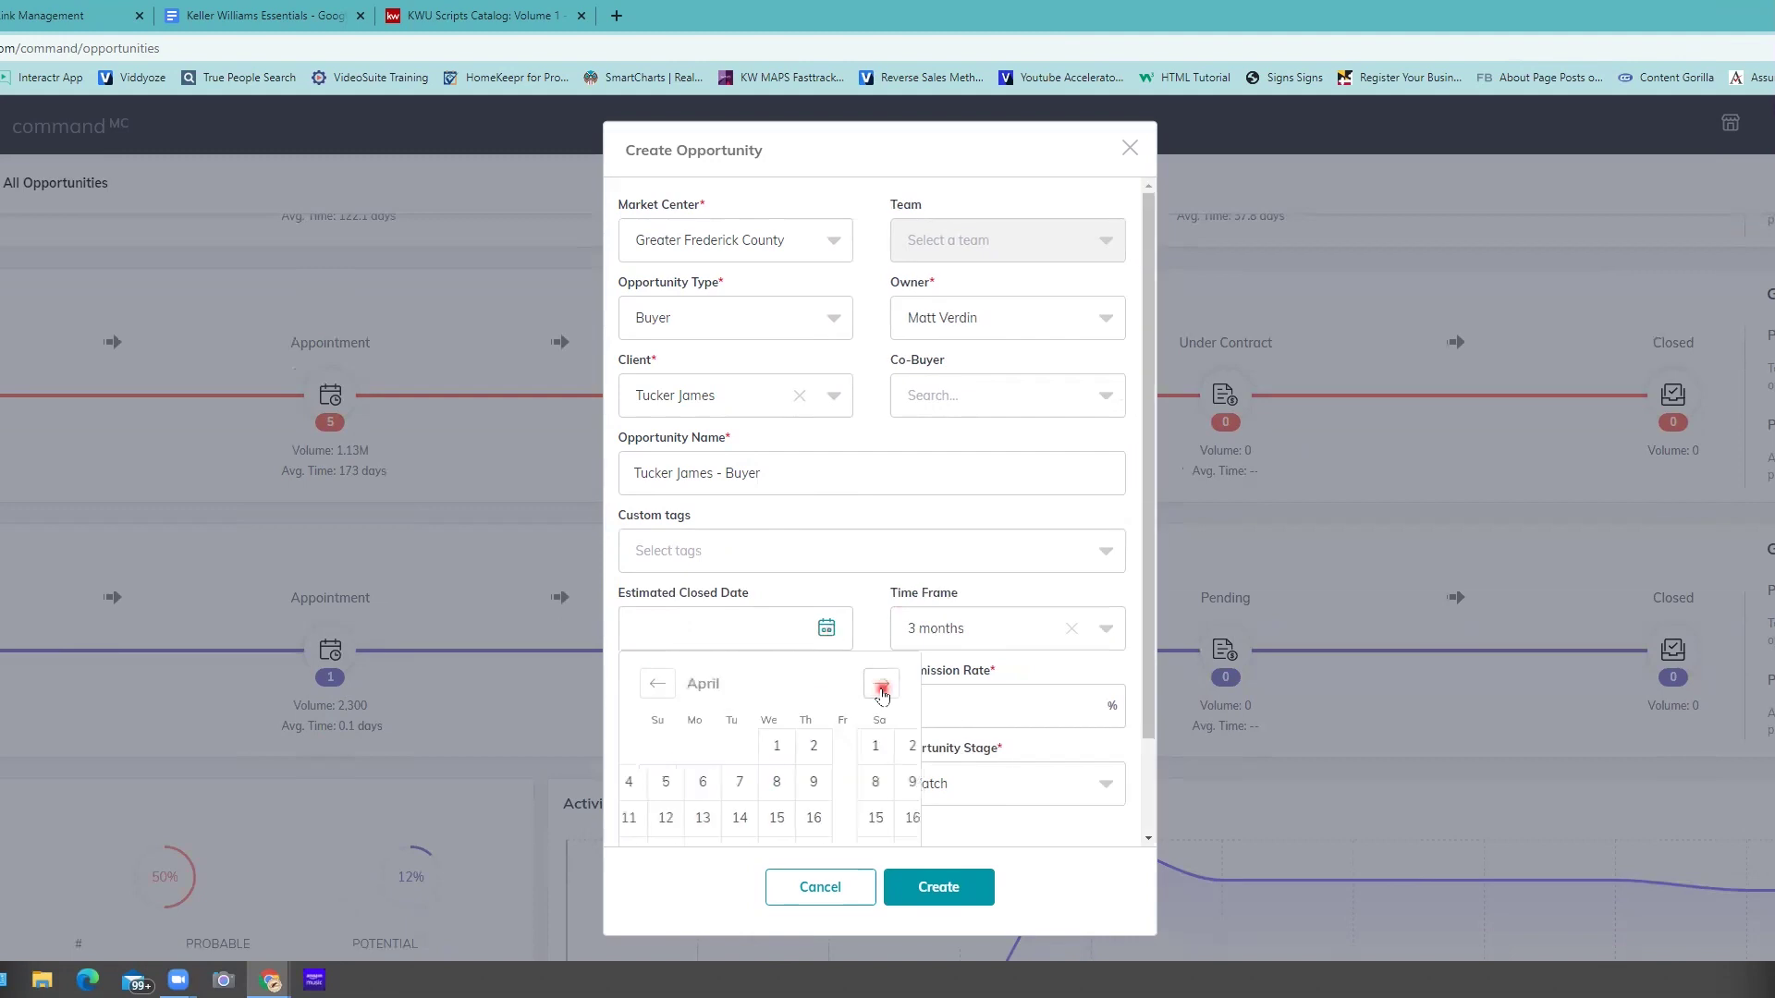
left_click(881, 686)
left_click(881, 686)
left_click(881, 686)
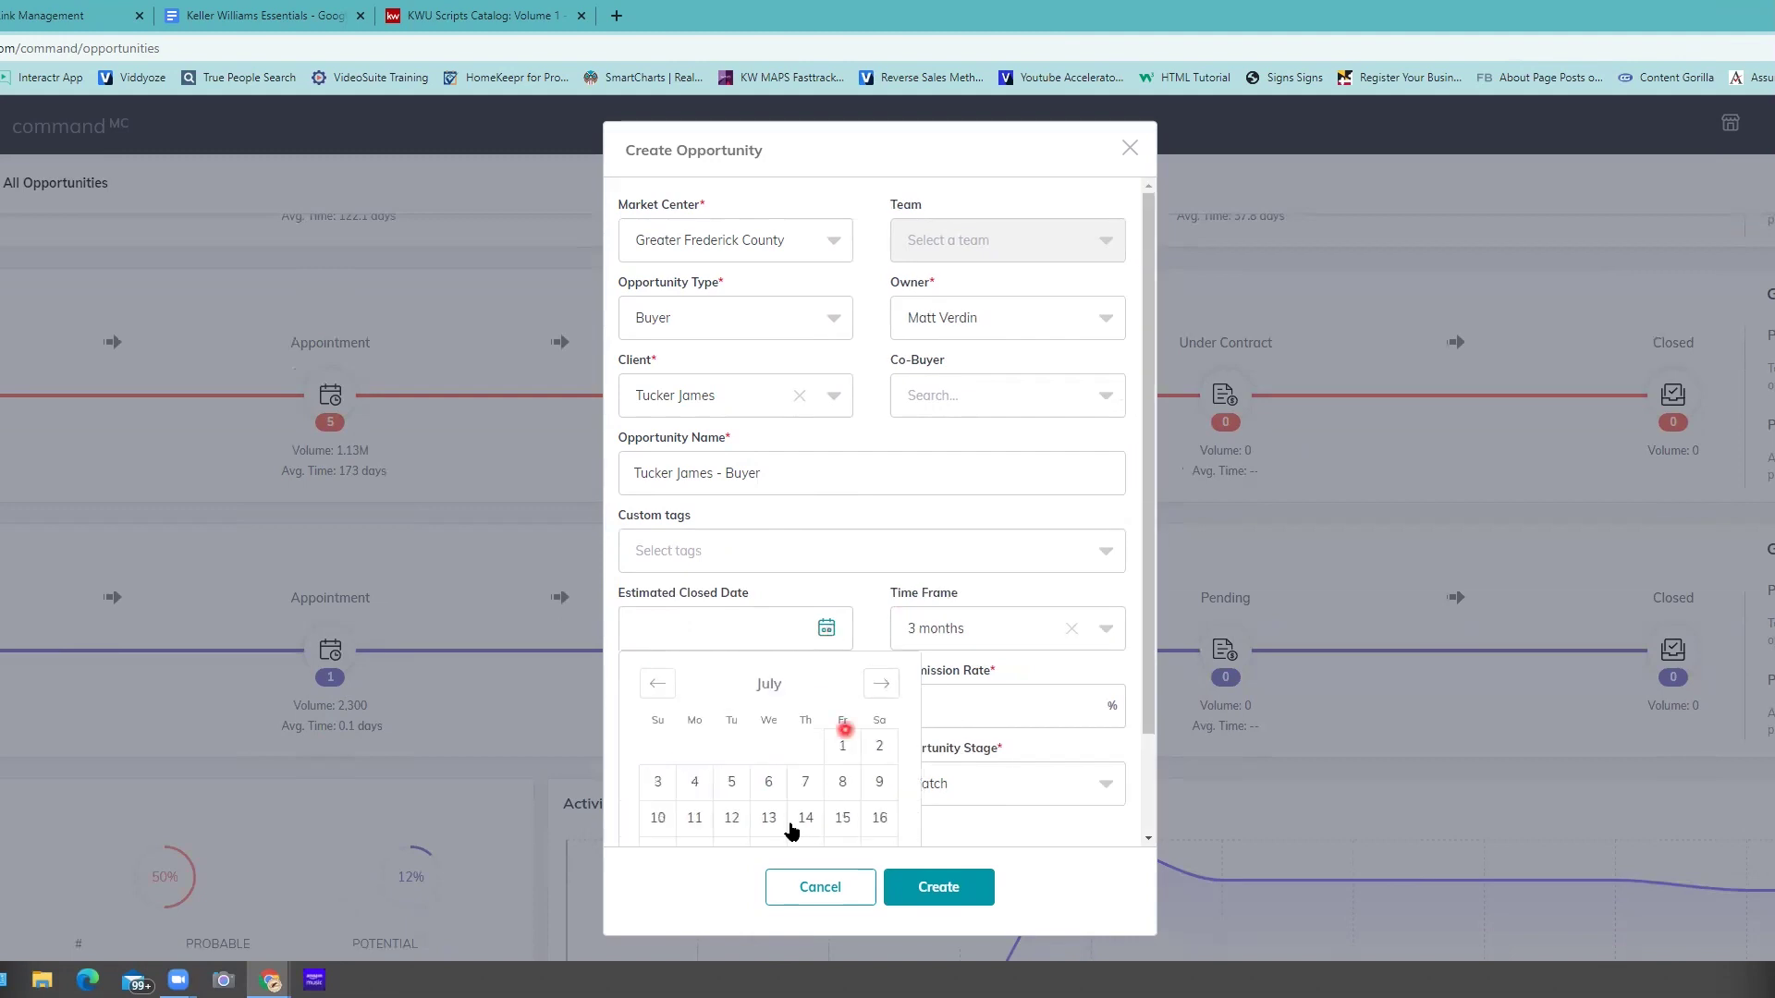
left_click(807, 819)
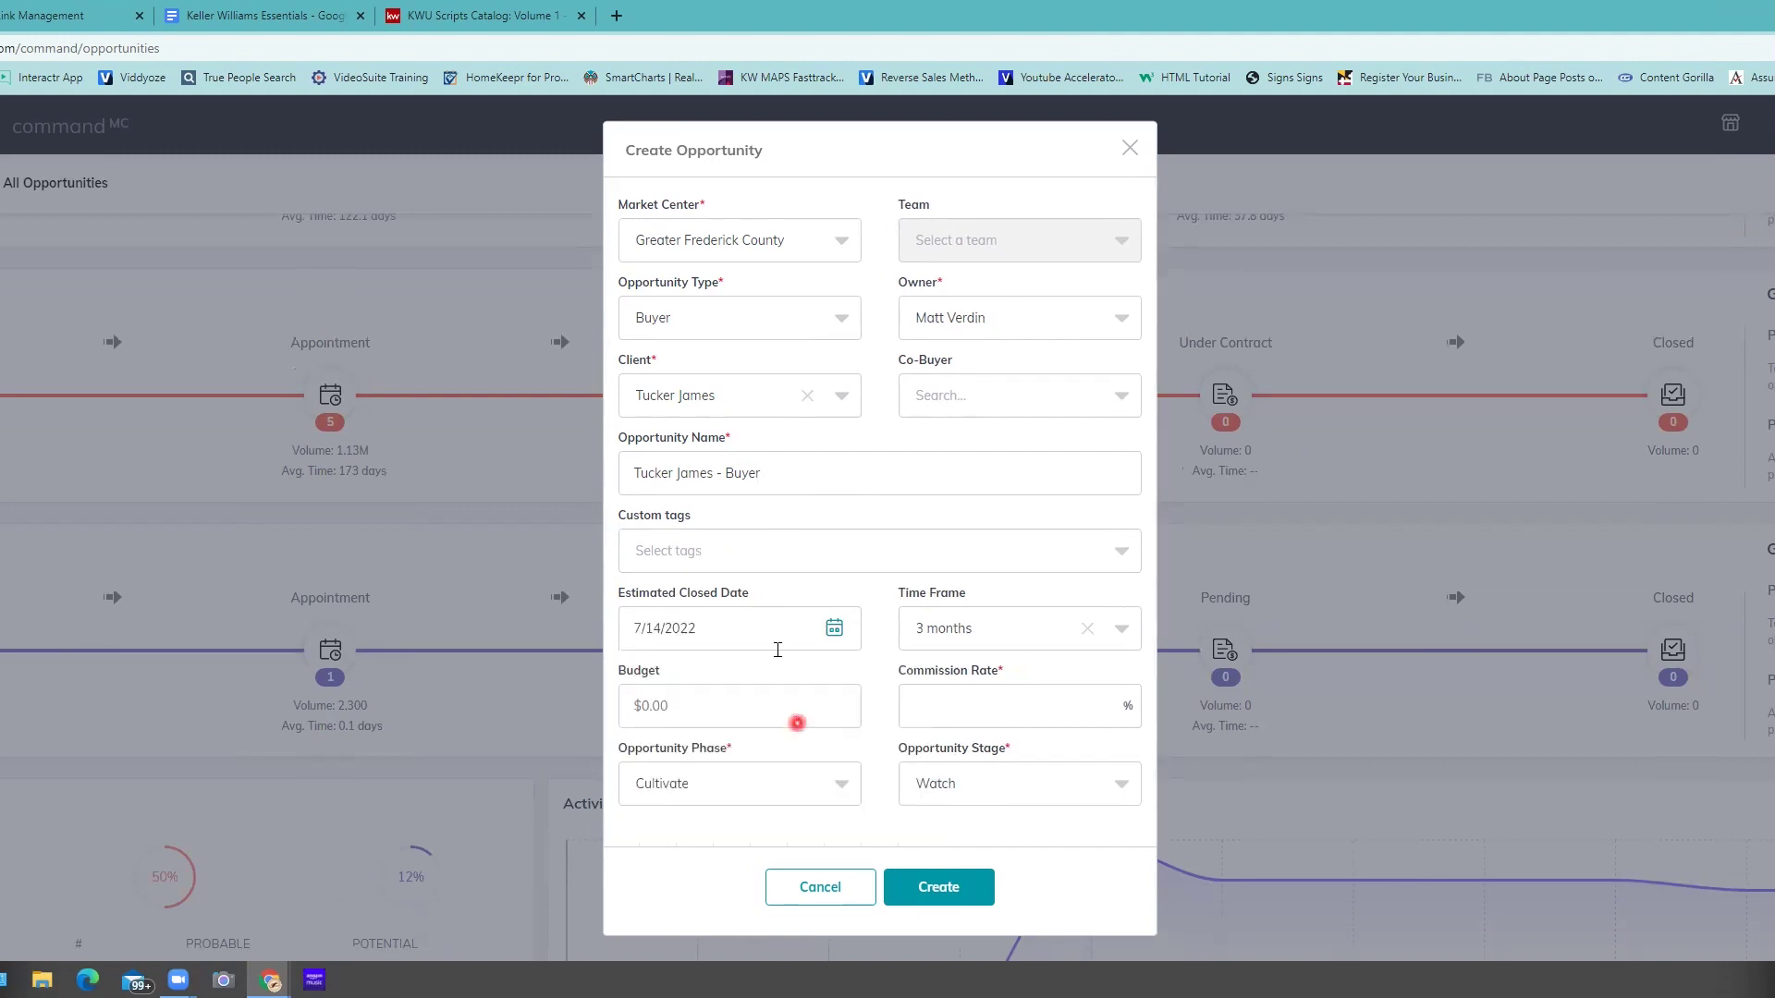
- Fill the budget with $465,000.00
left_click(640, 710)
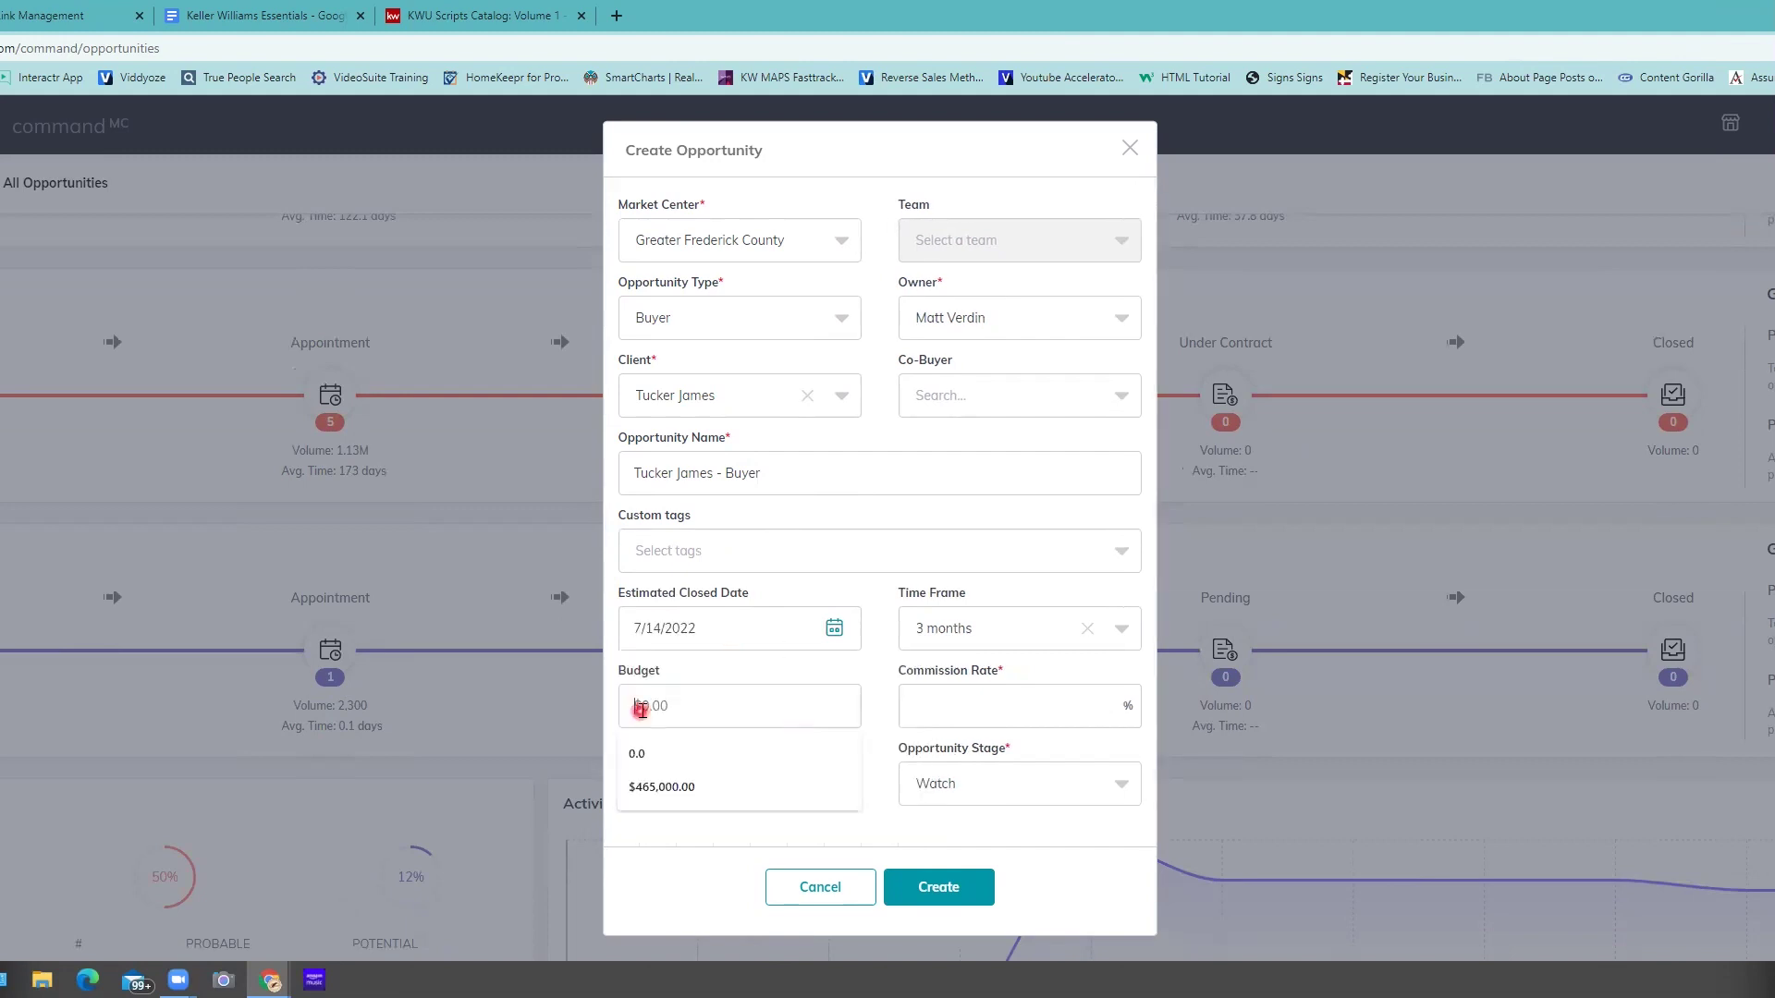
left_click(670, 786)
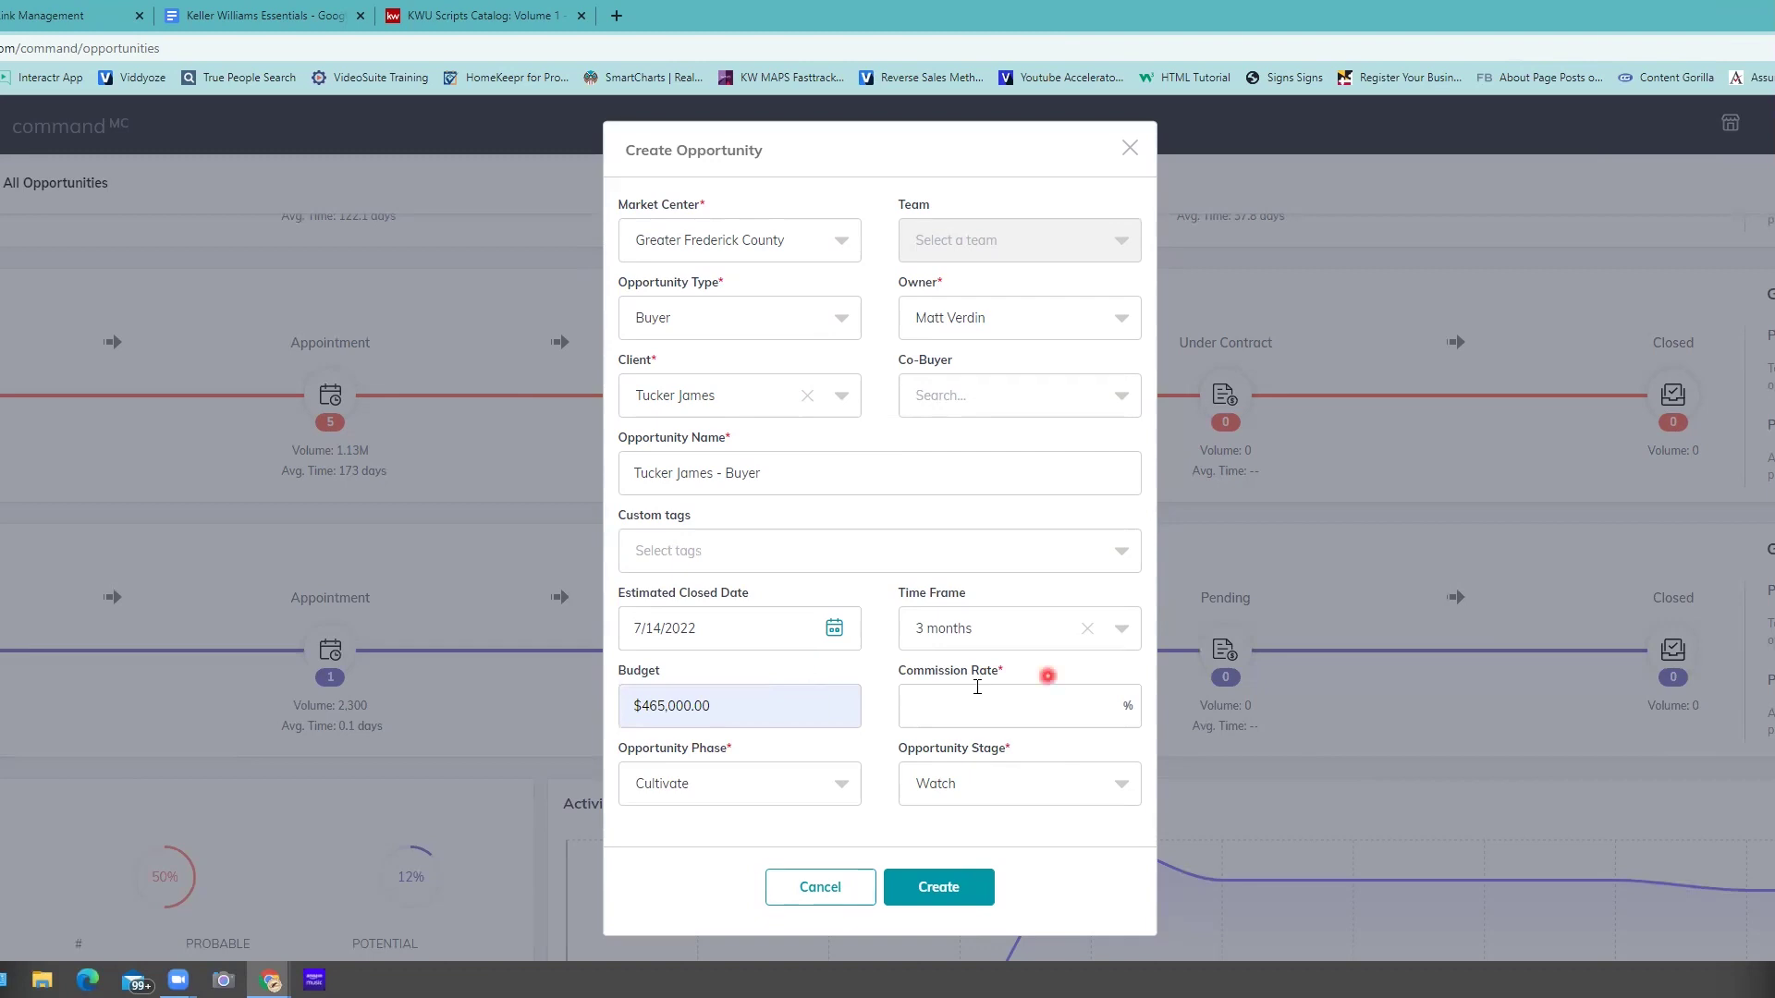
left_click_drag(933, 672, 899, 672)
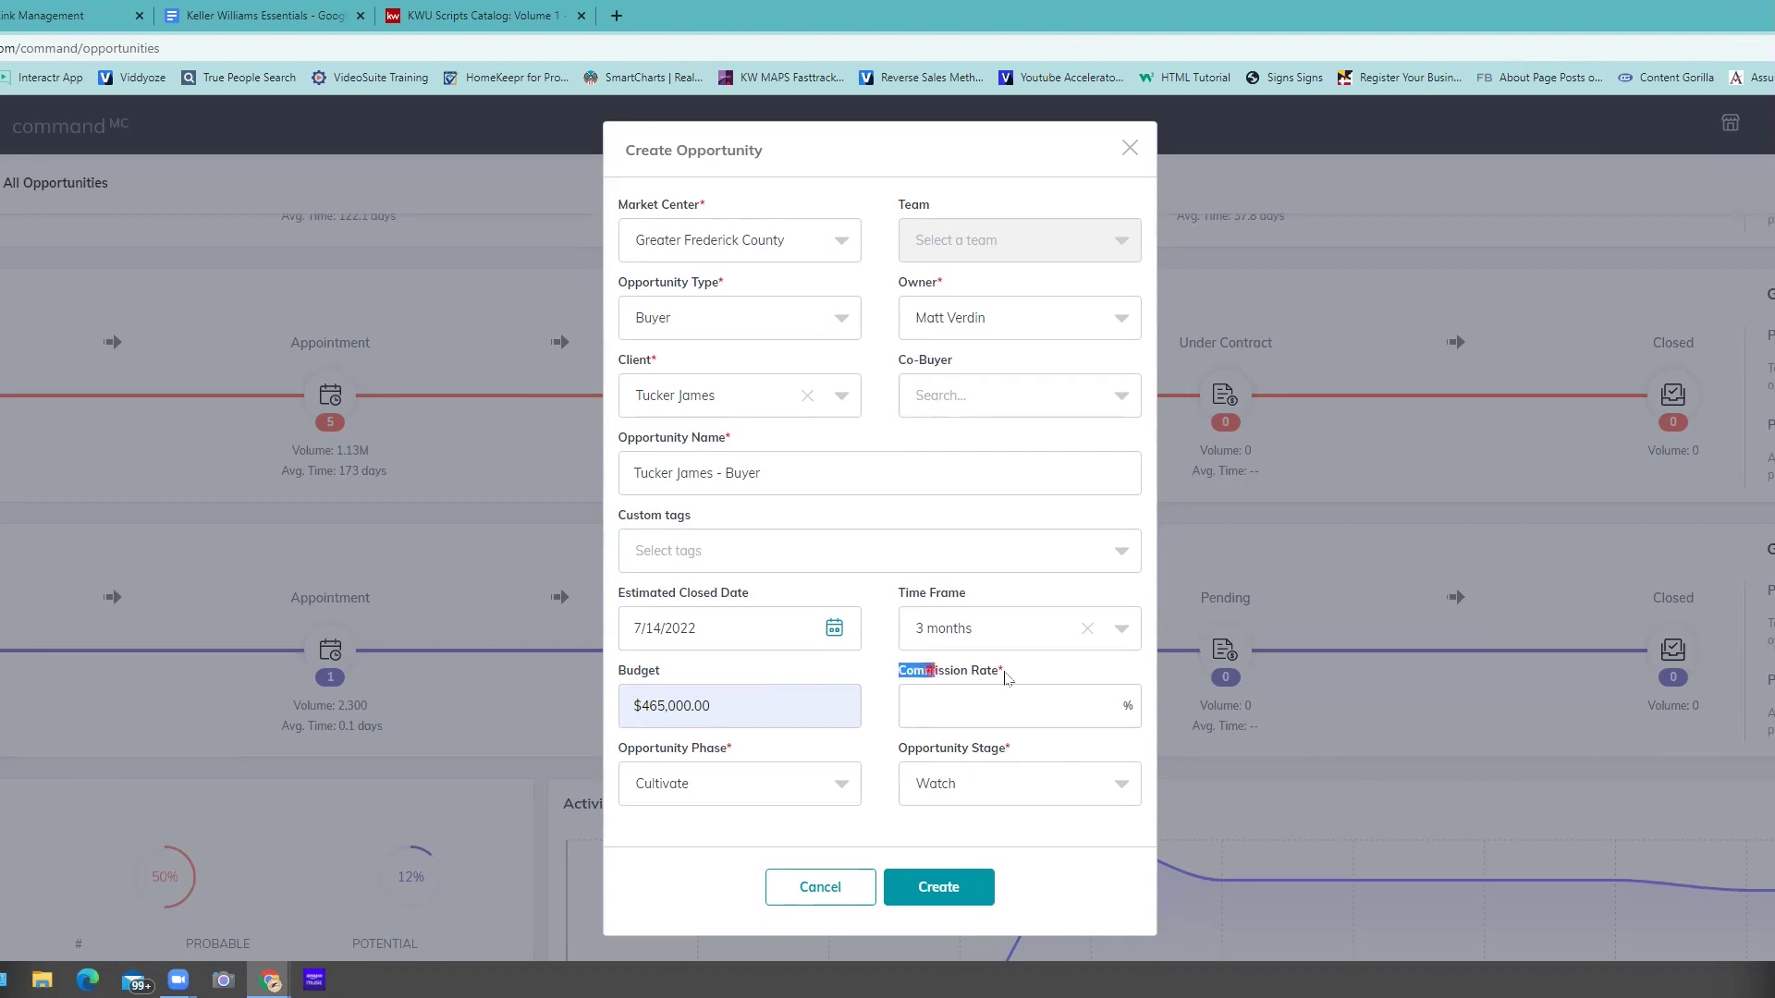
left_click_drag(1003, 711, 1012, 672)
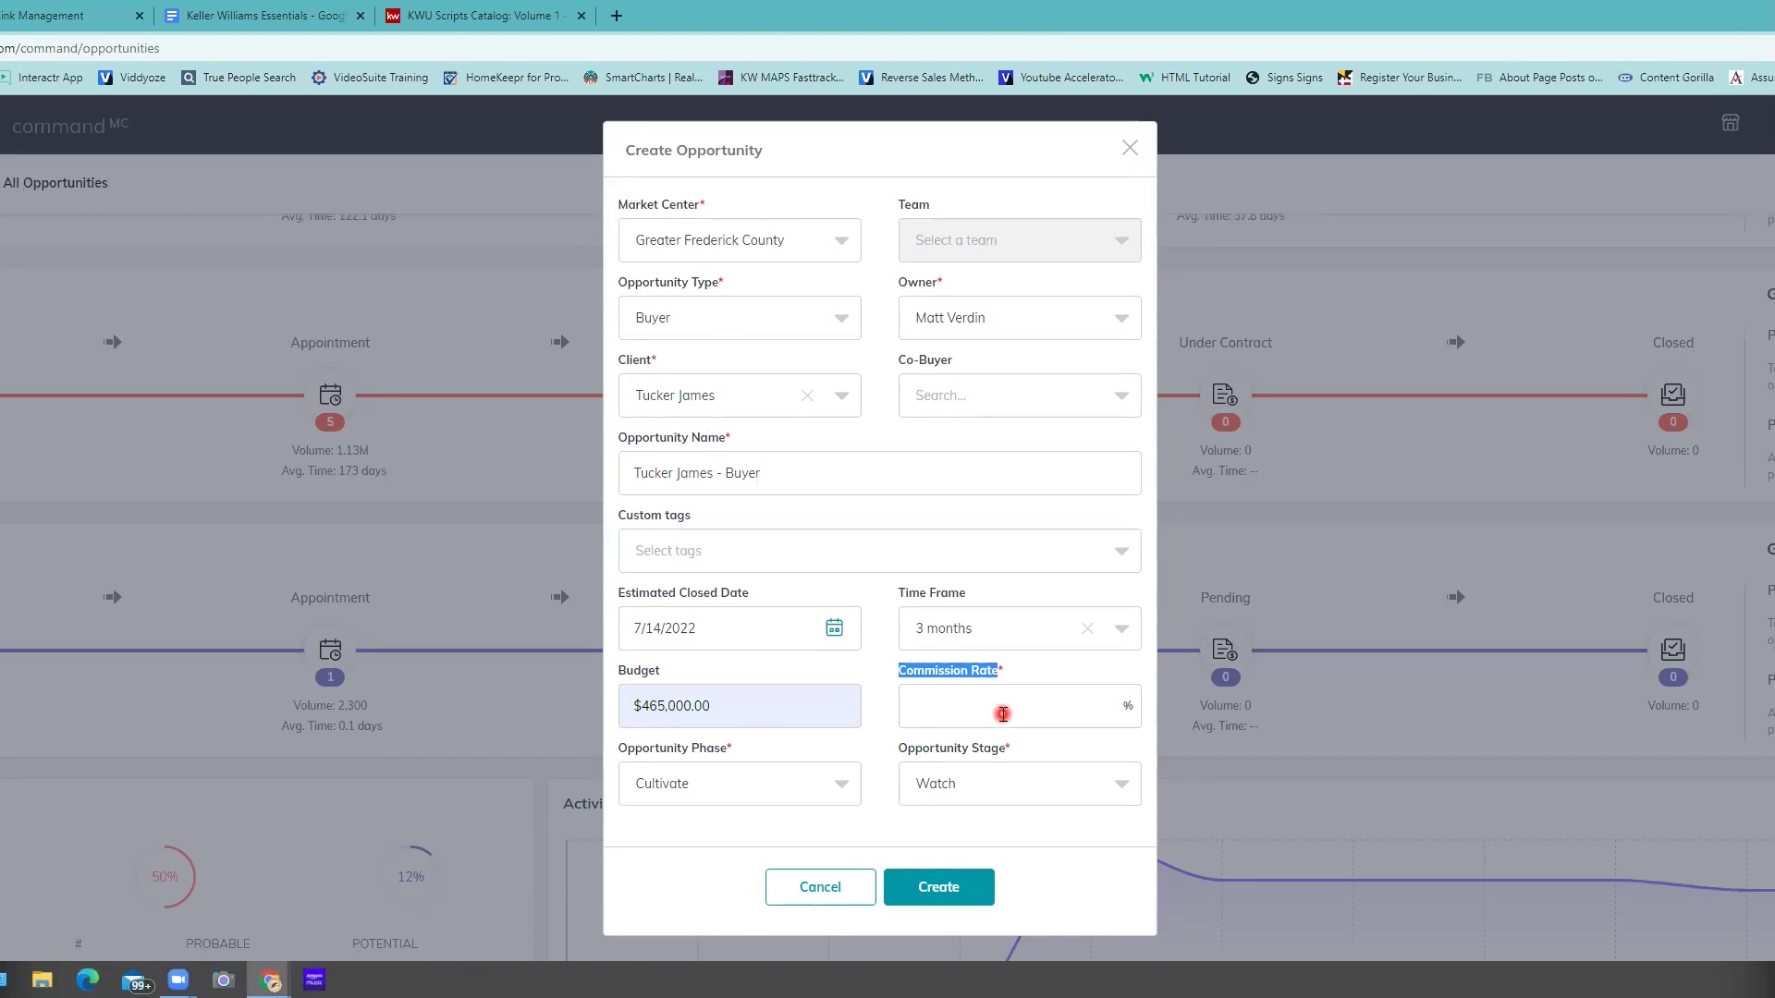
- Set the commission rate to 2.5%
left_click(938, 707)
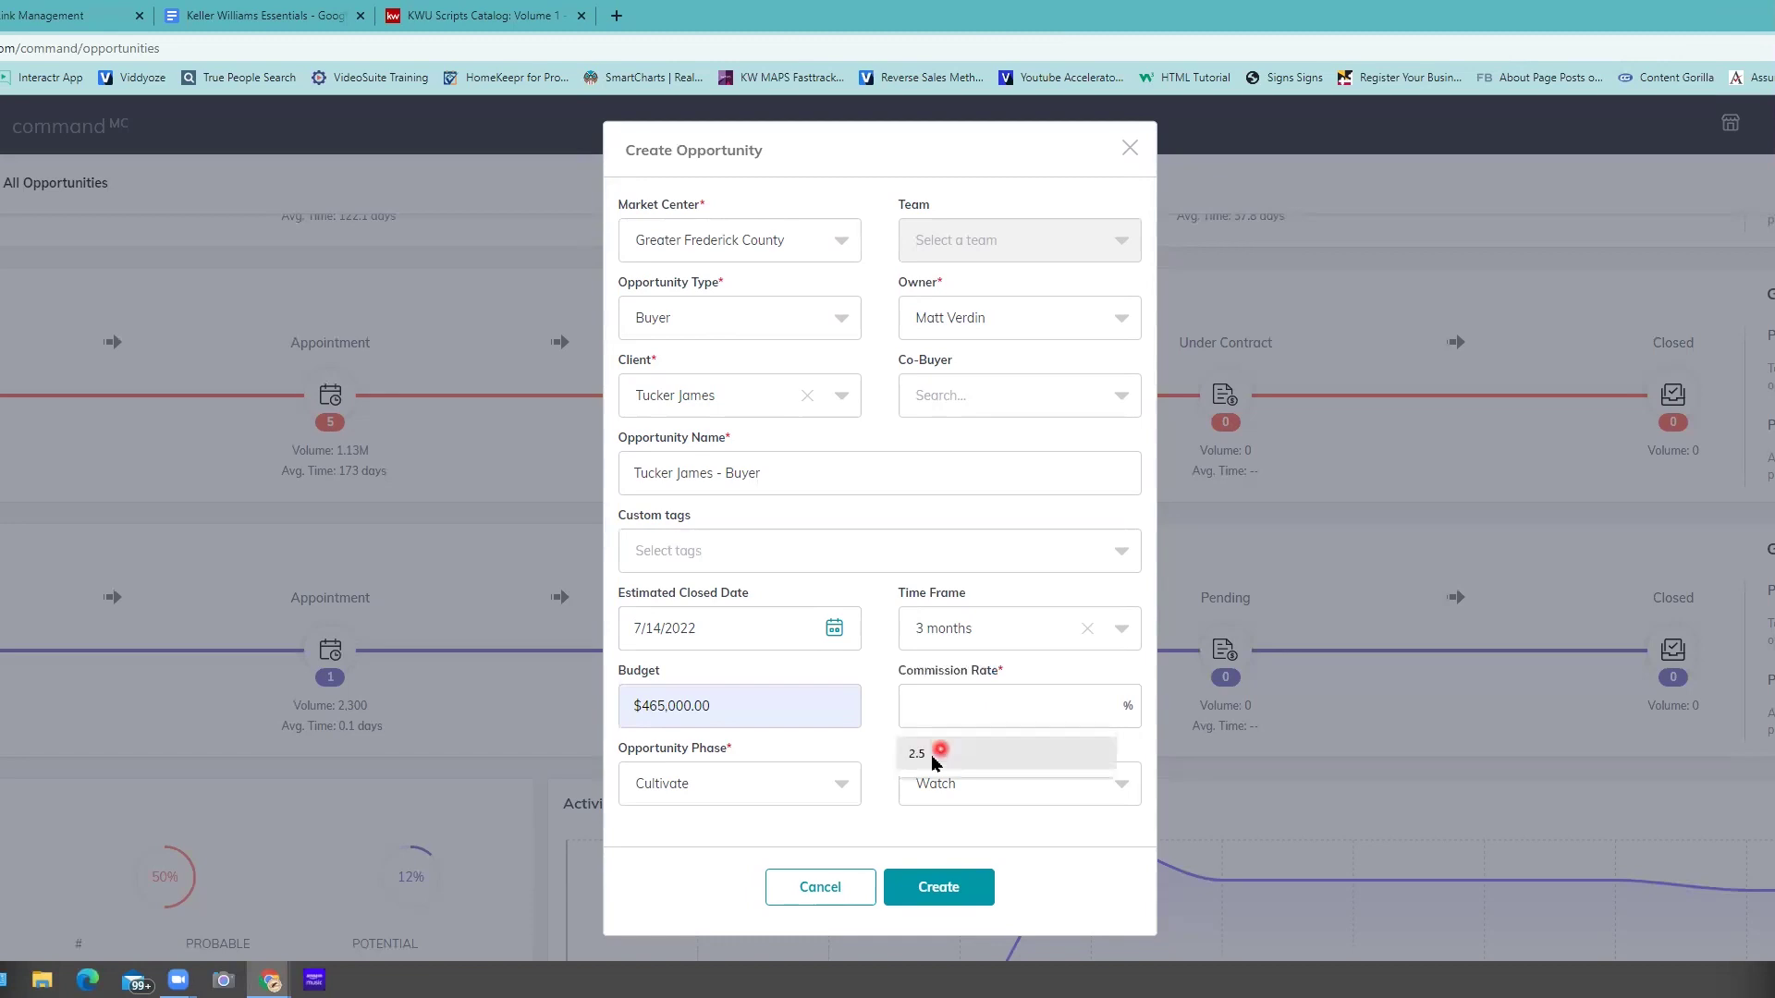
left_click(920, 753)
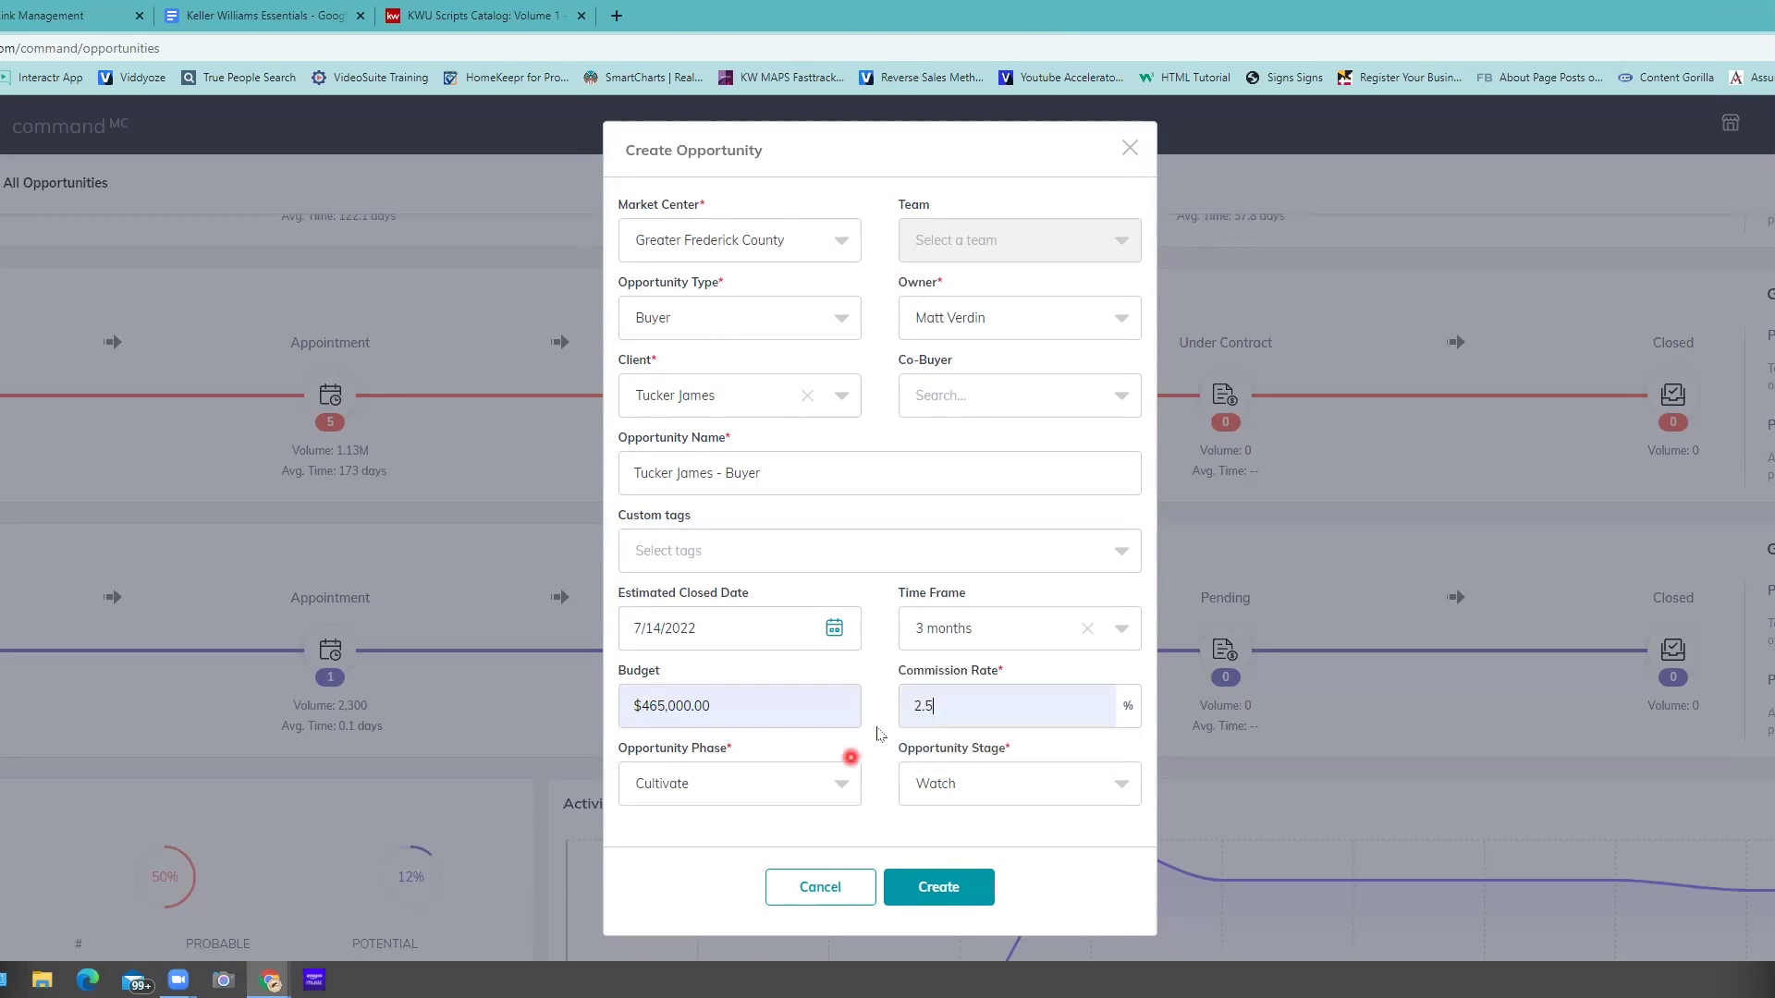
scroll(682, 753, "down", 1)
left_click_drag(635, 749, 771, 758)
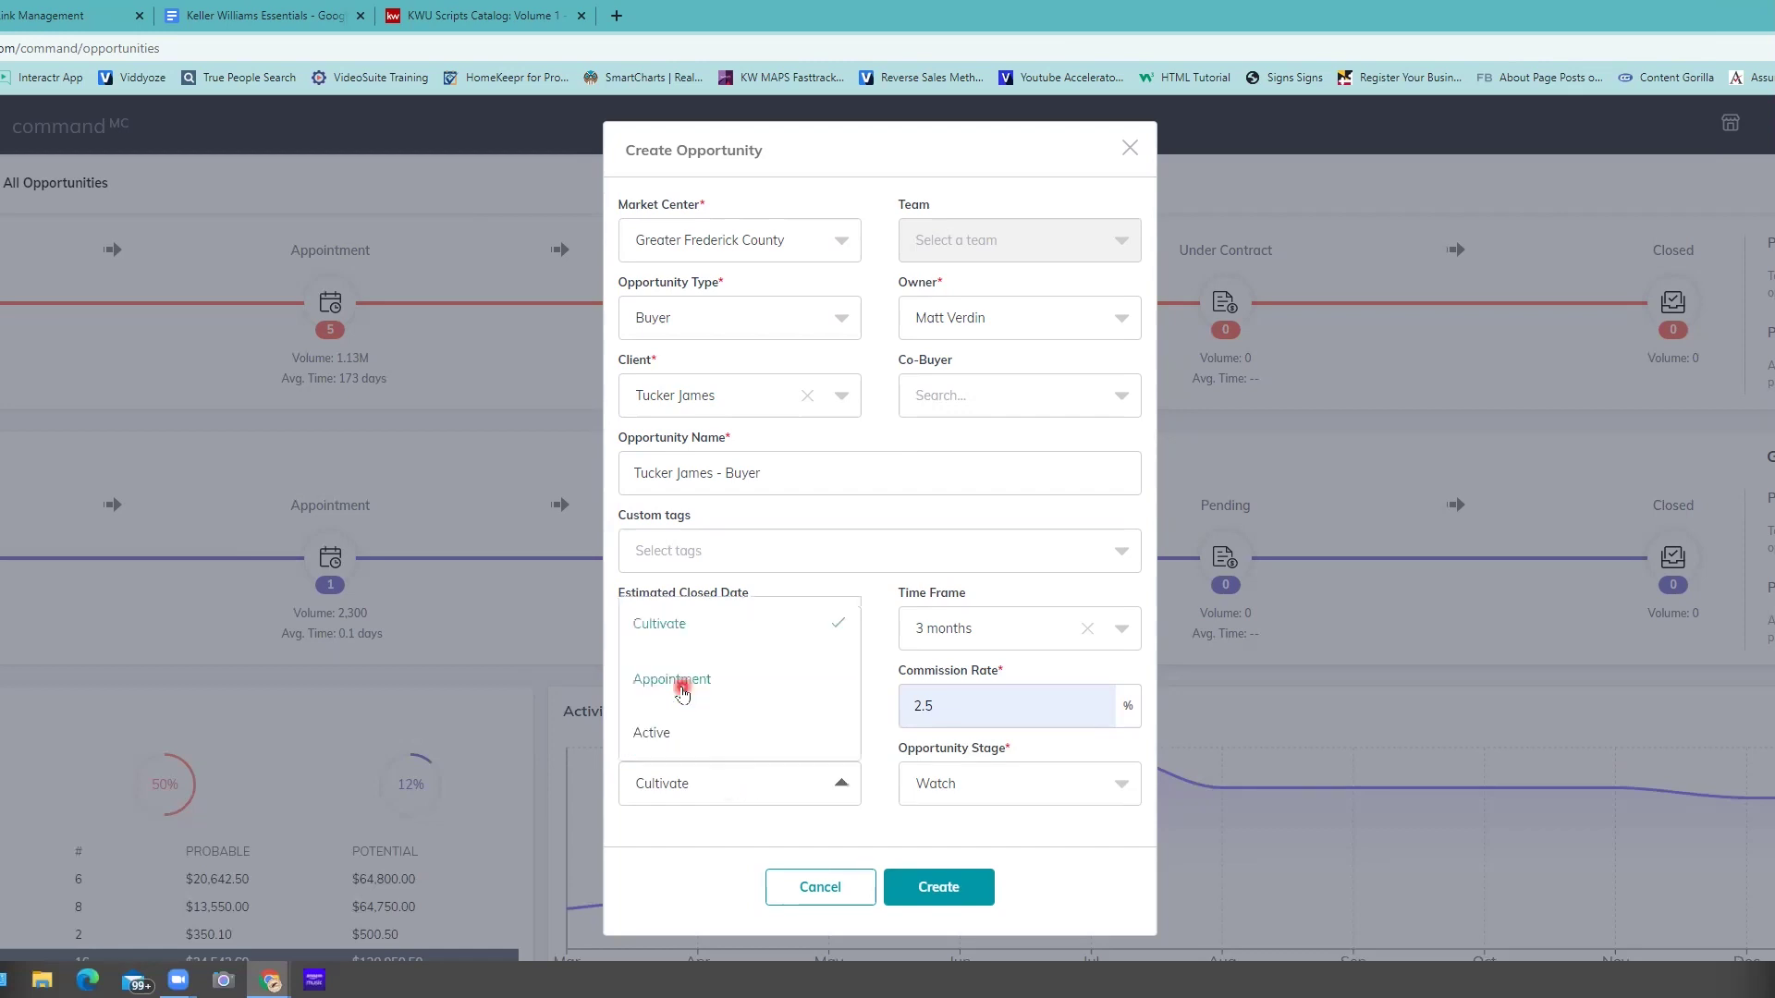
- Set phase to Appointment and stage to Scheduled, then create the buyer opportunity
left_click(683, 687)
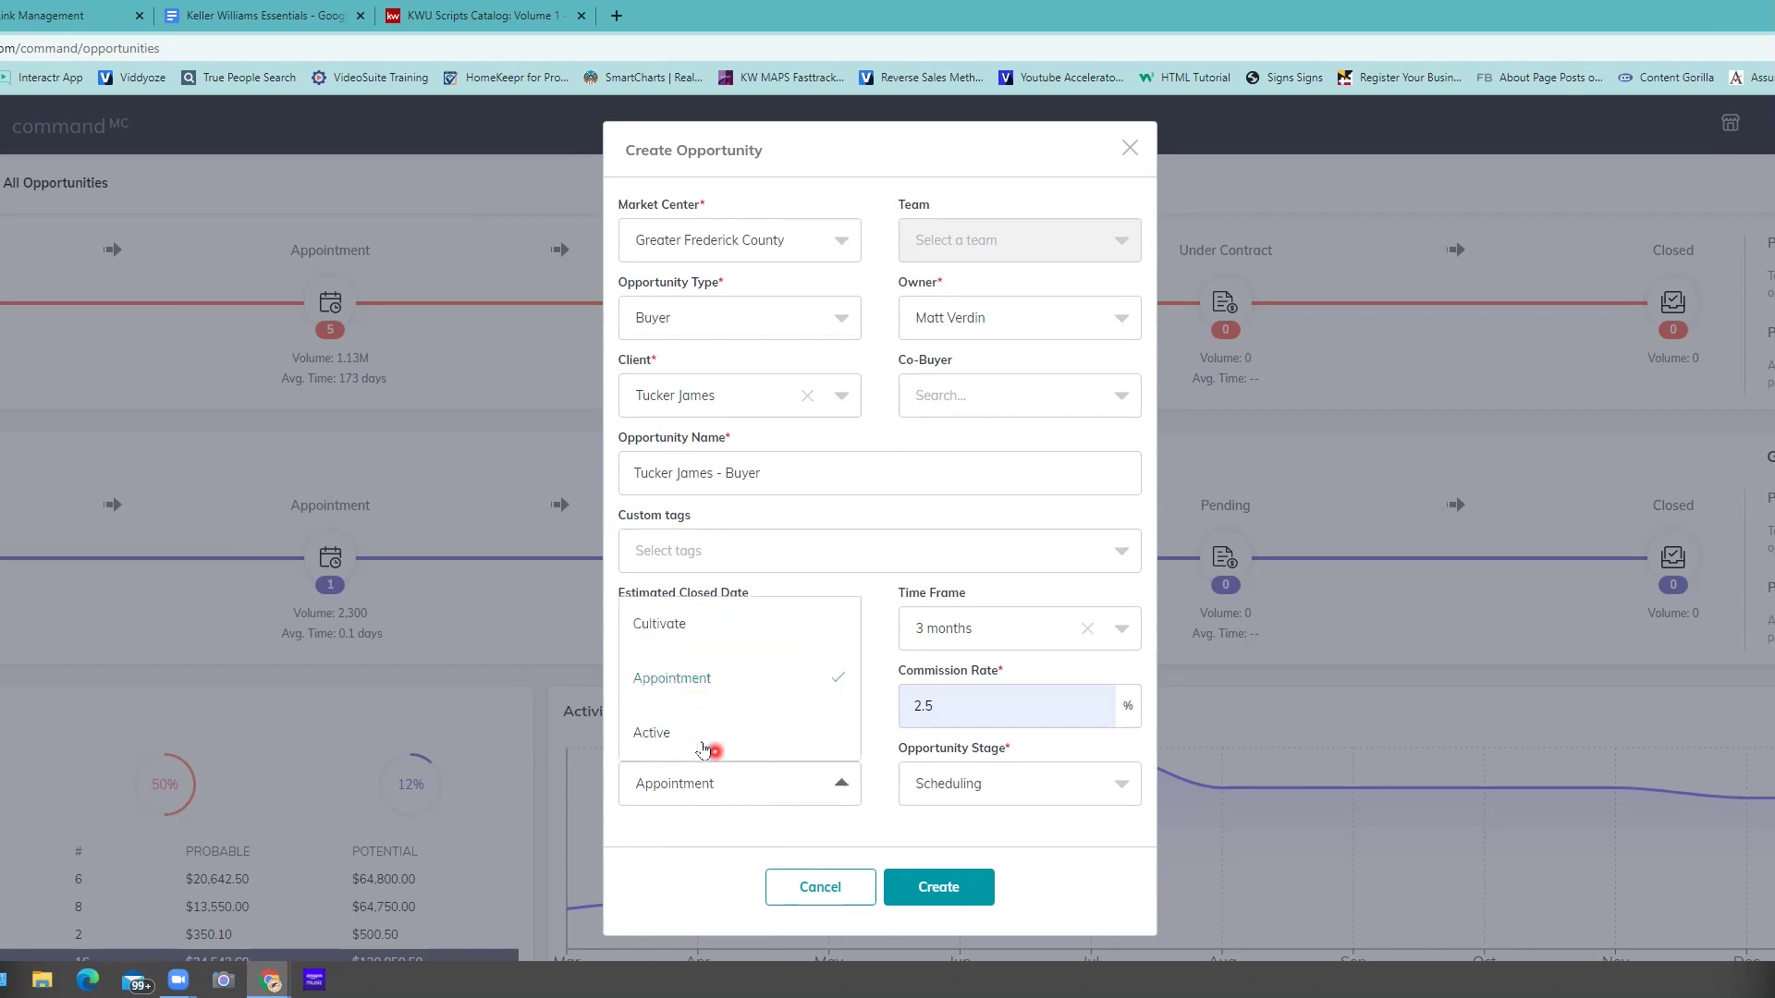
left_click(703, 747)
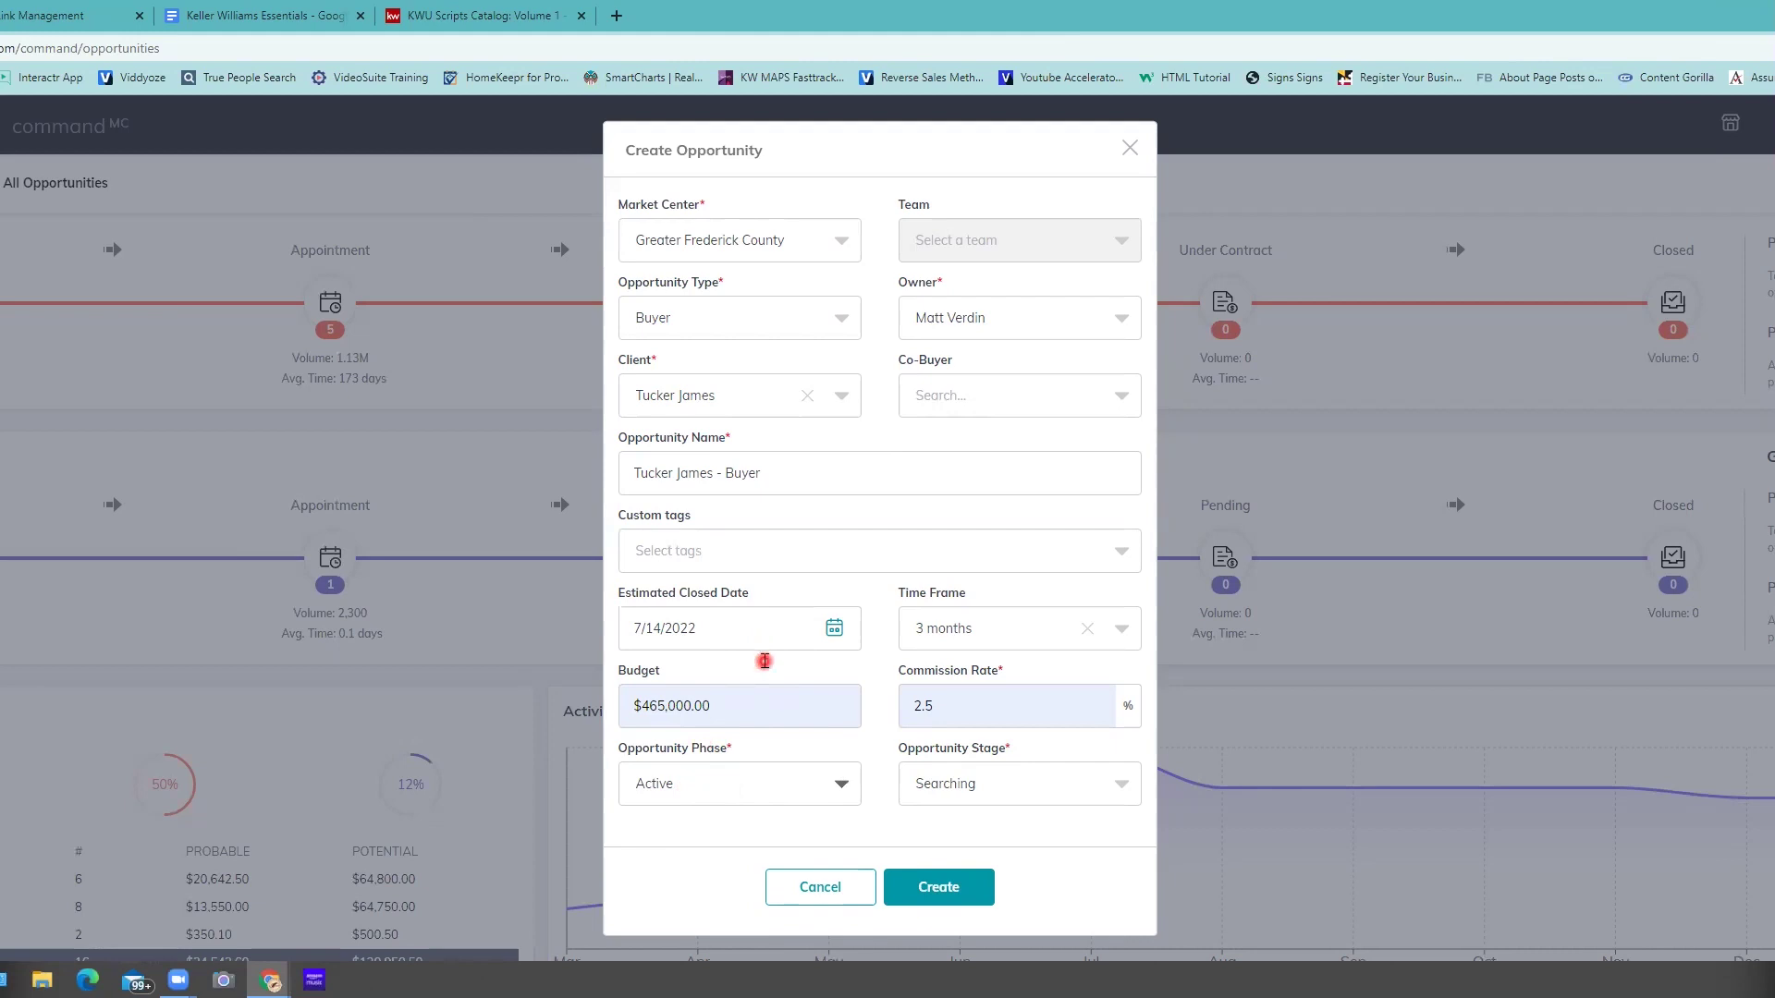
left_click(702, 784)
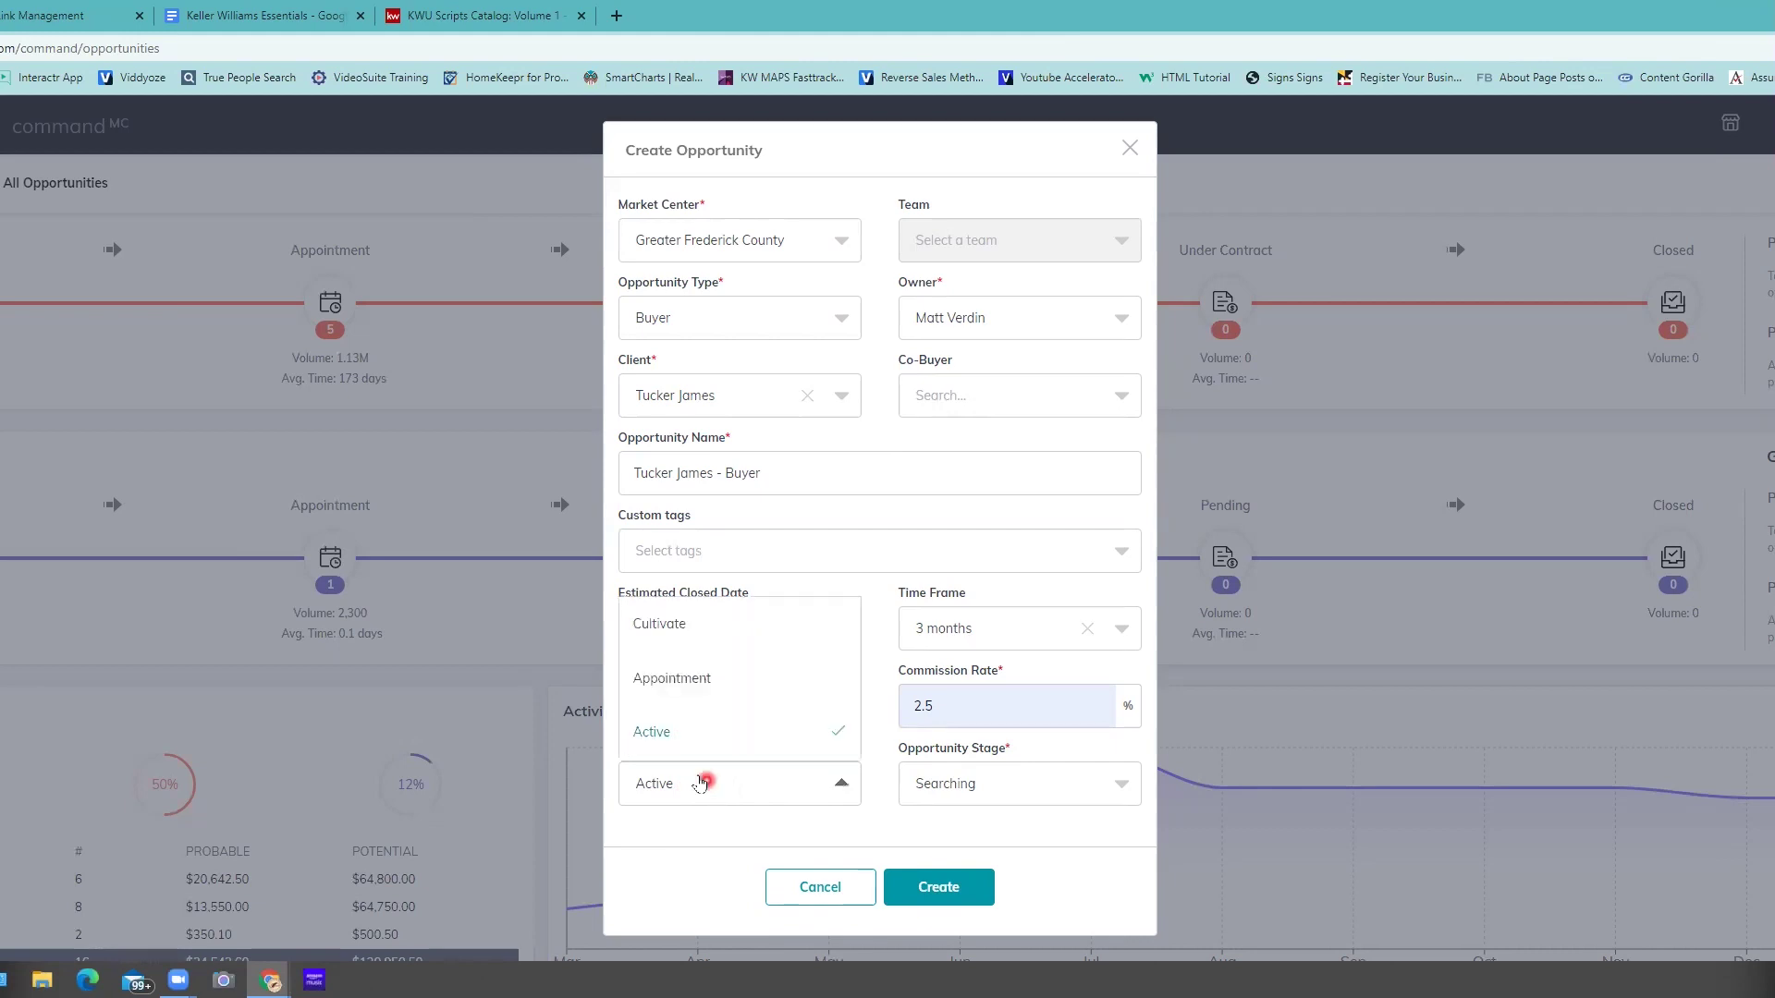
left_click(663, 680)
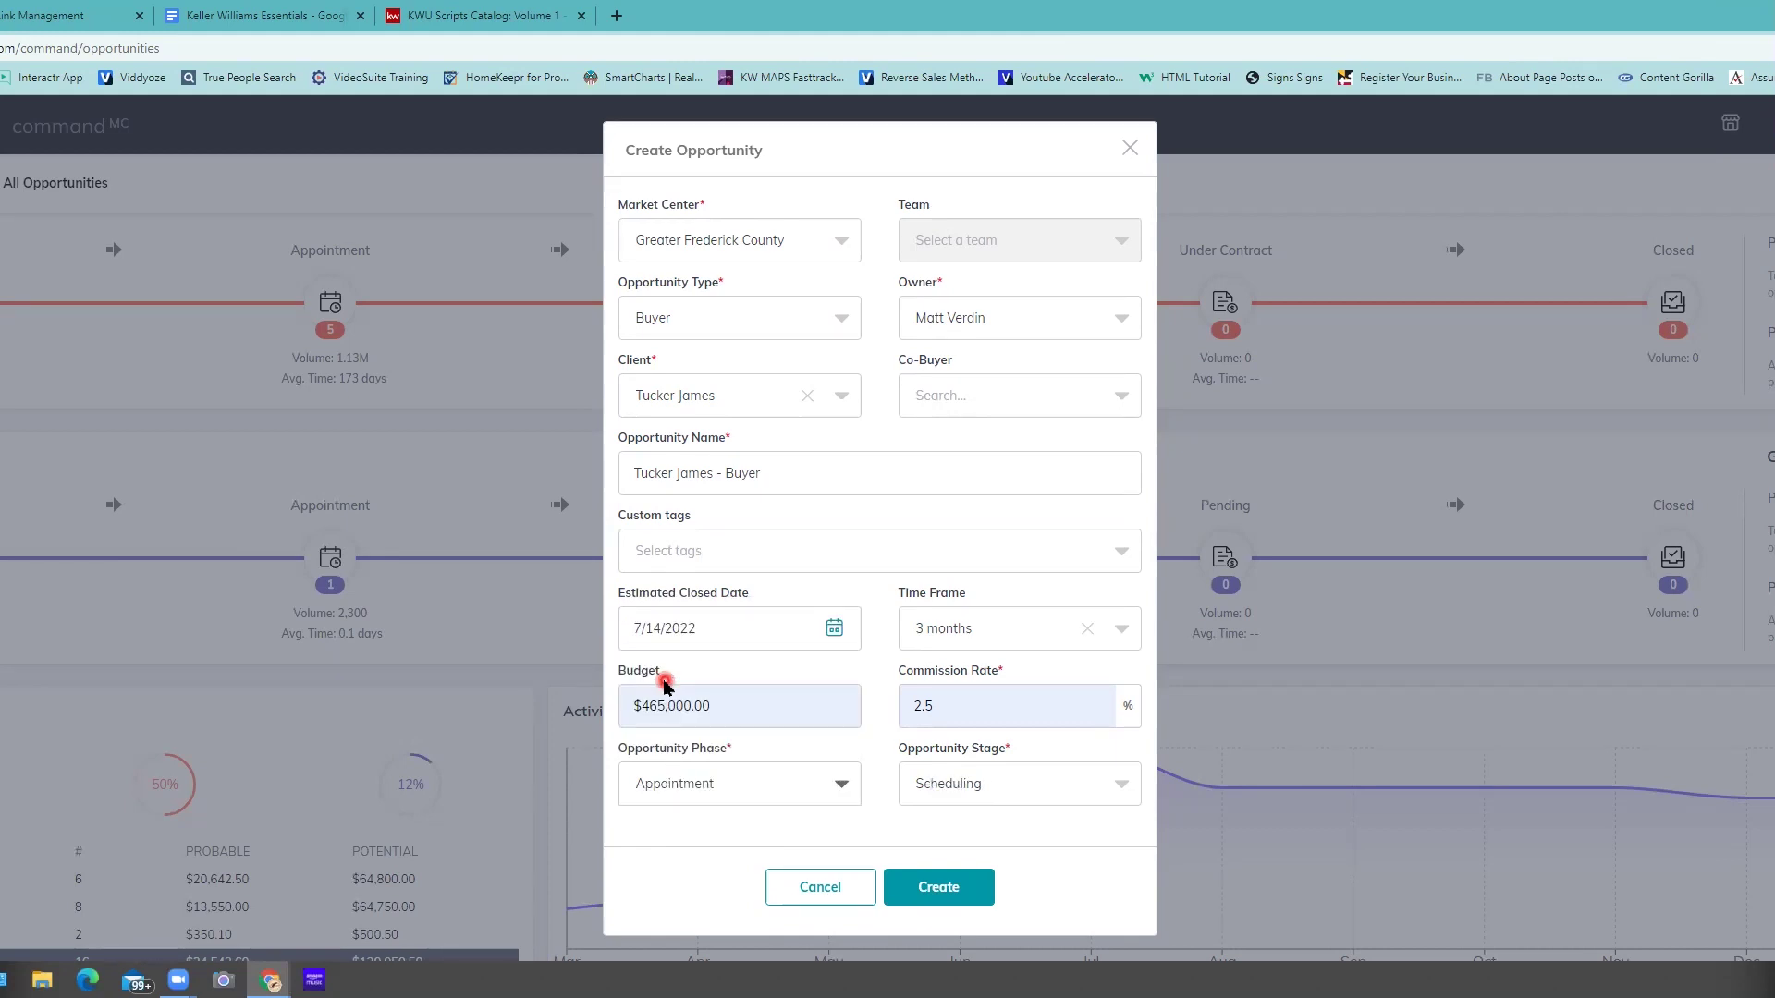
left_click(1082, 797)
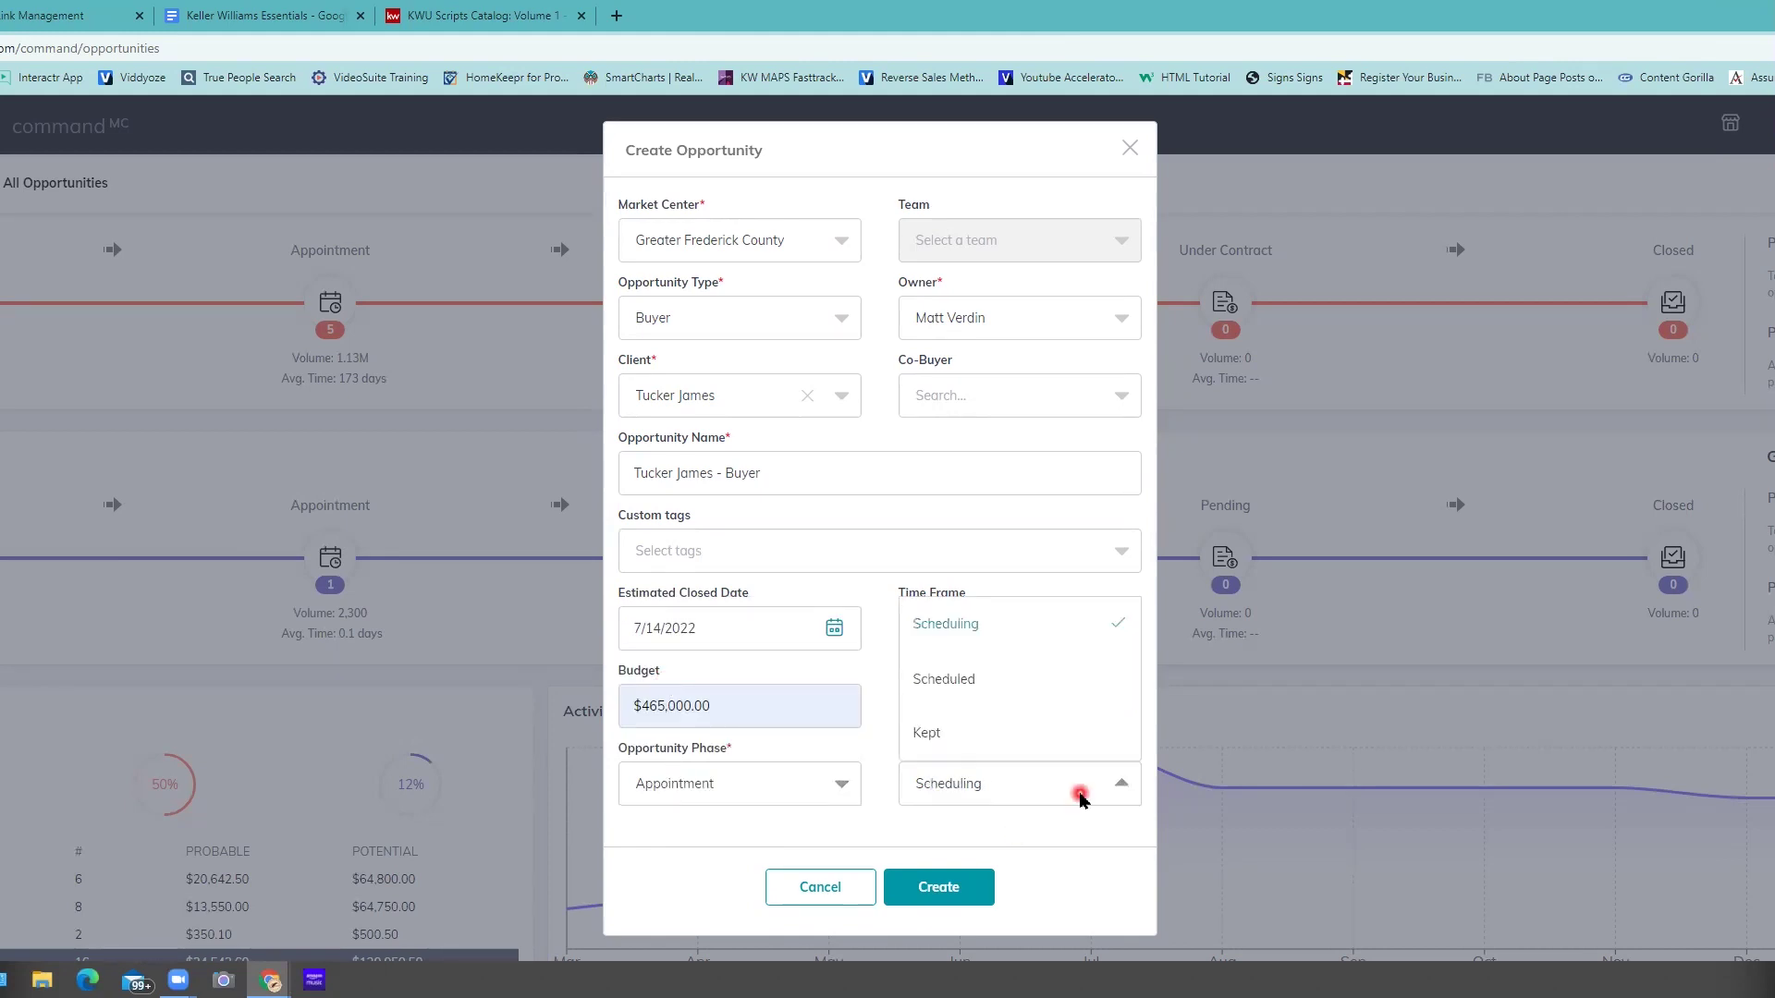
left_click(967, 681)
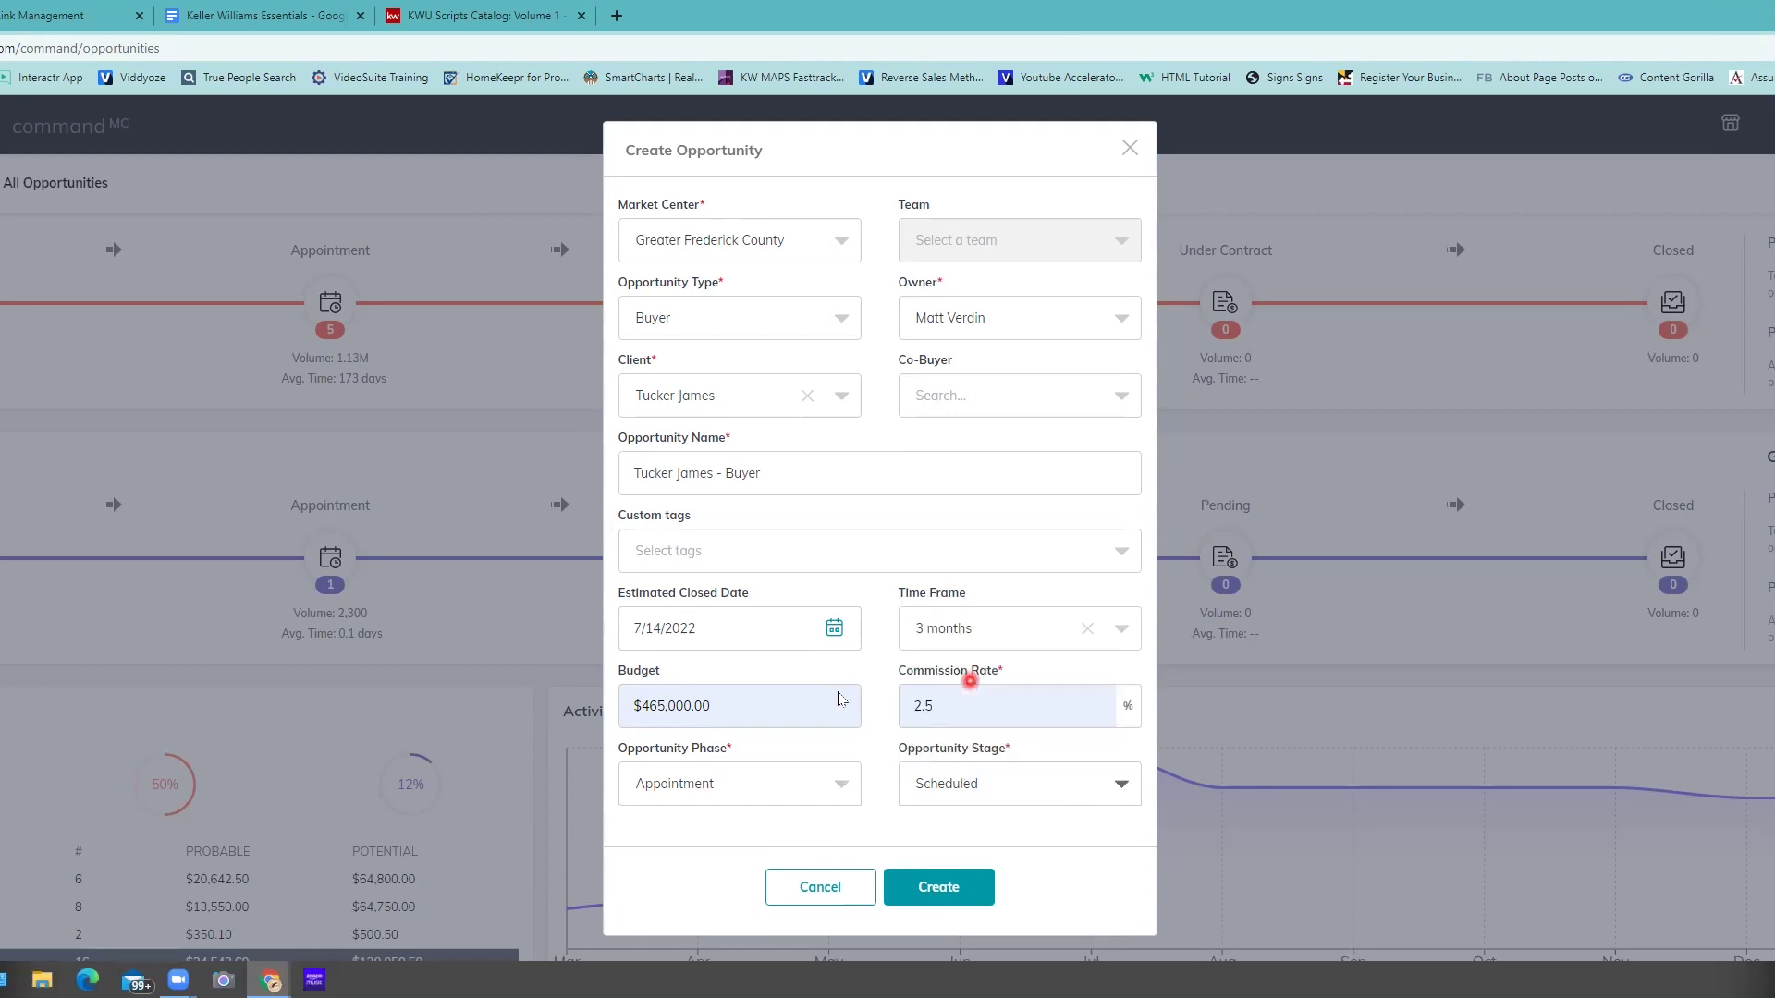
left_click(938, 887)
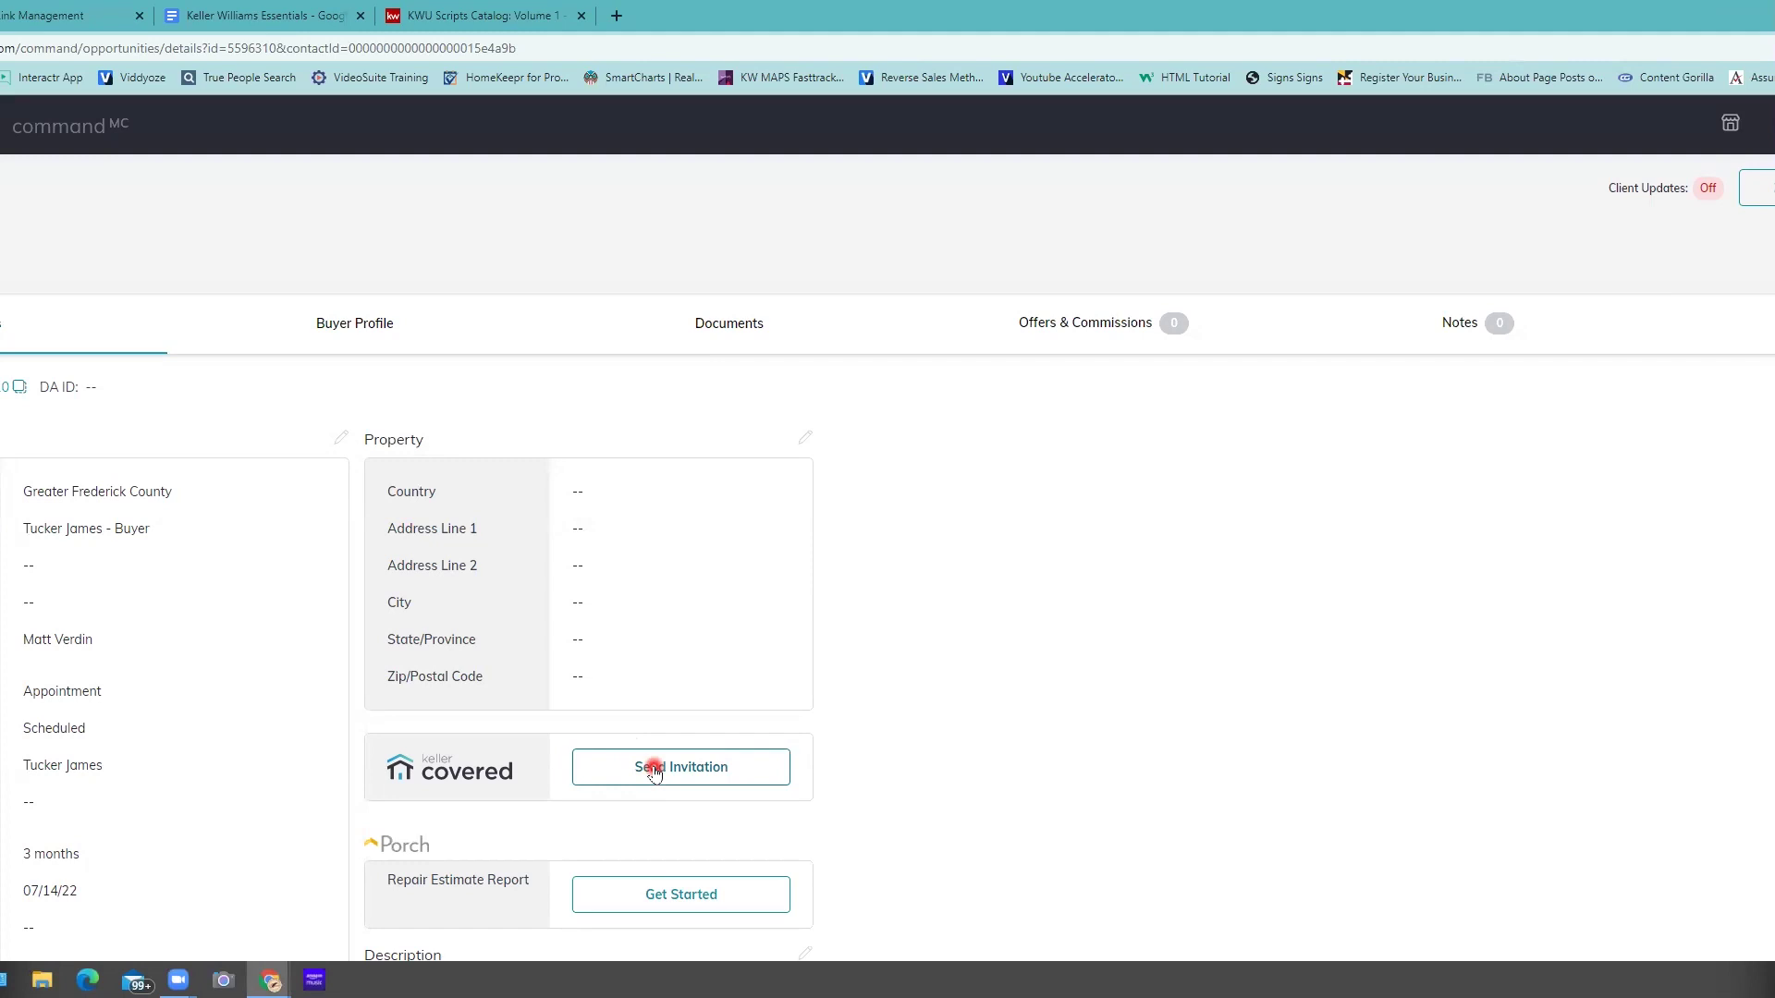
- Open the Edit Property Information form from the opportunity's Property section
left_click(1160, 425)
left_click(1028, 419)
left_click(892, 457)
left_click(671, 457)
scroll(671, 456, "down", 1)
left_click(407, 417)
scroll(408, 417, "down", 1)
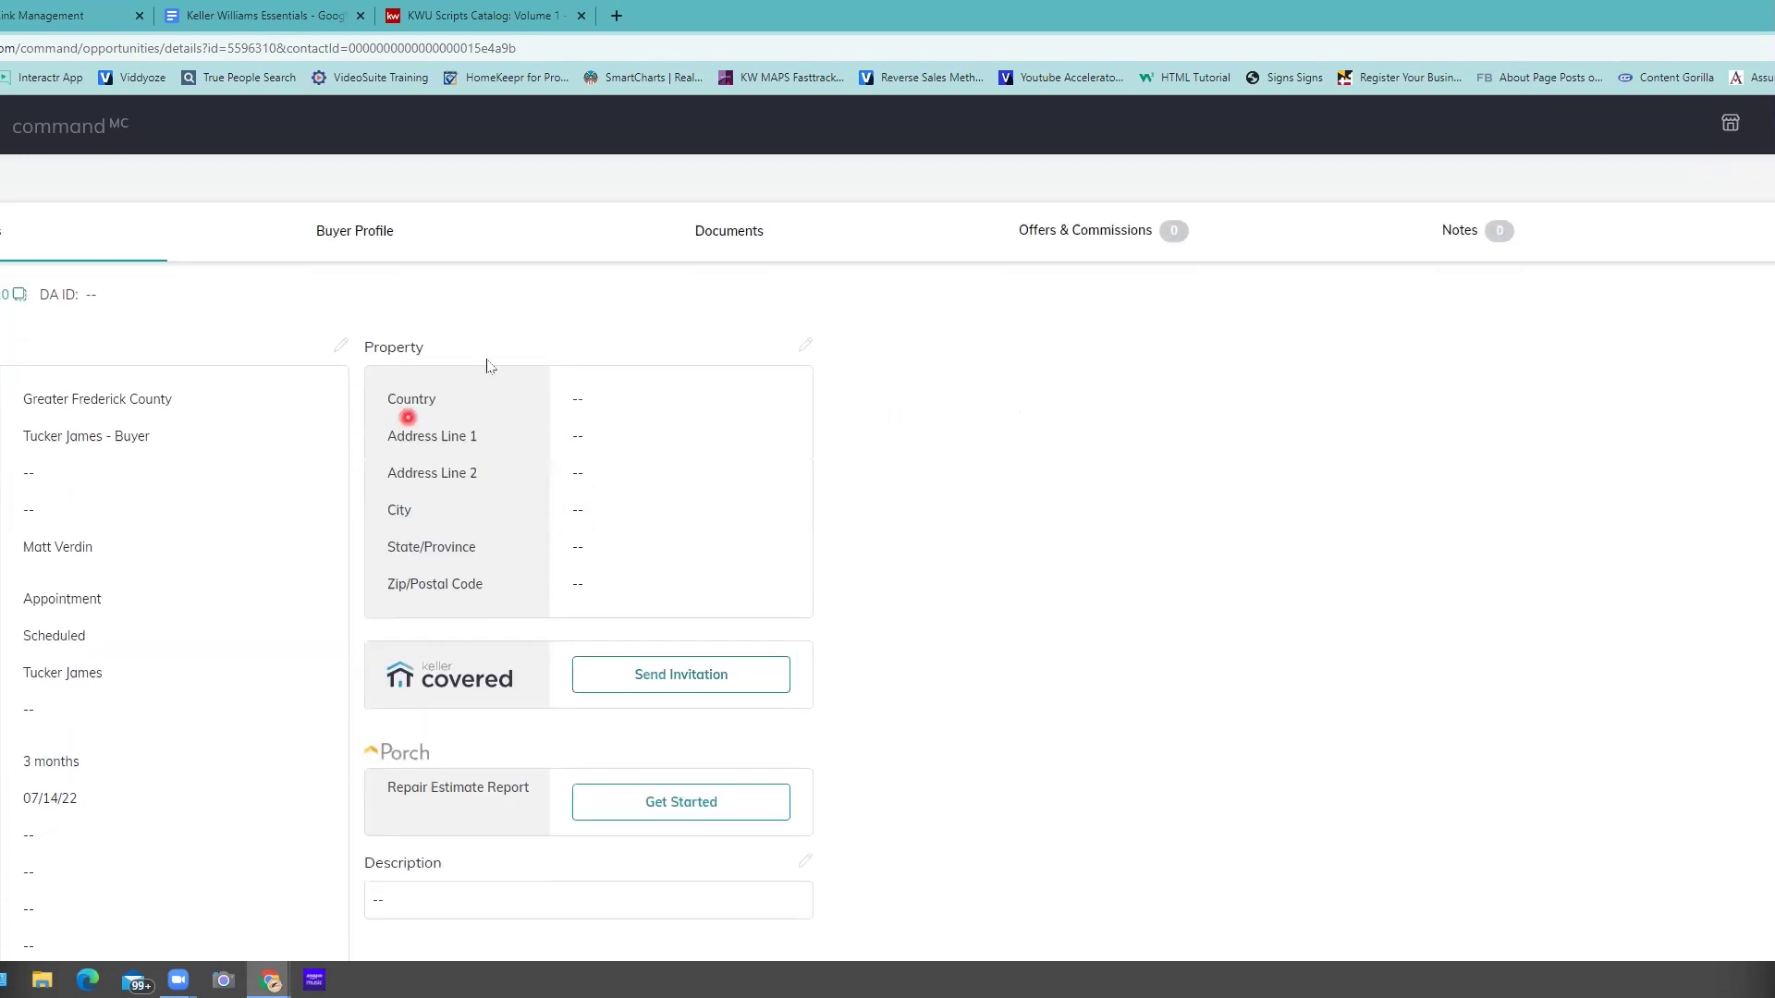
left_click(447, 350)
left_click_drag(475, 348, 387, 347)
left_click(787, 343)
left_click(804, 349)
left_click(752, 408)
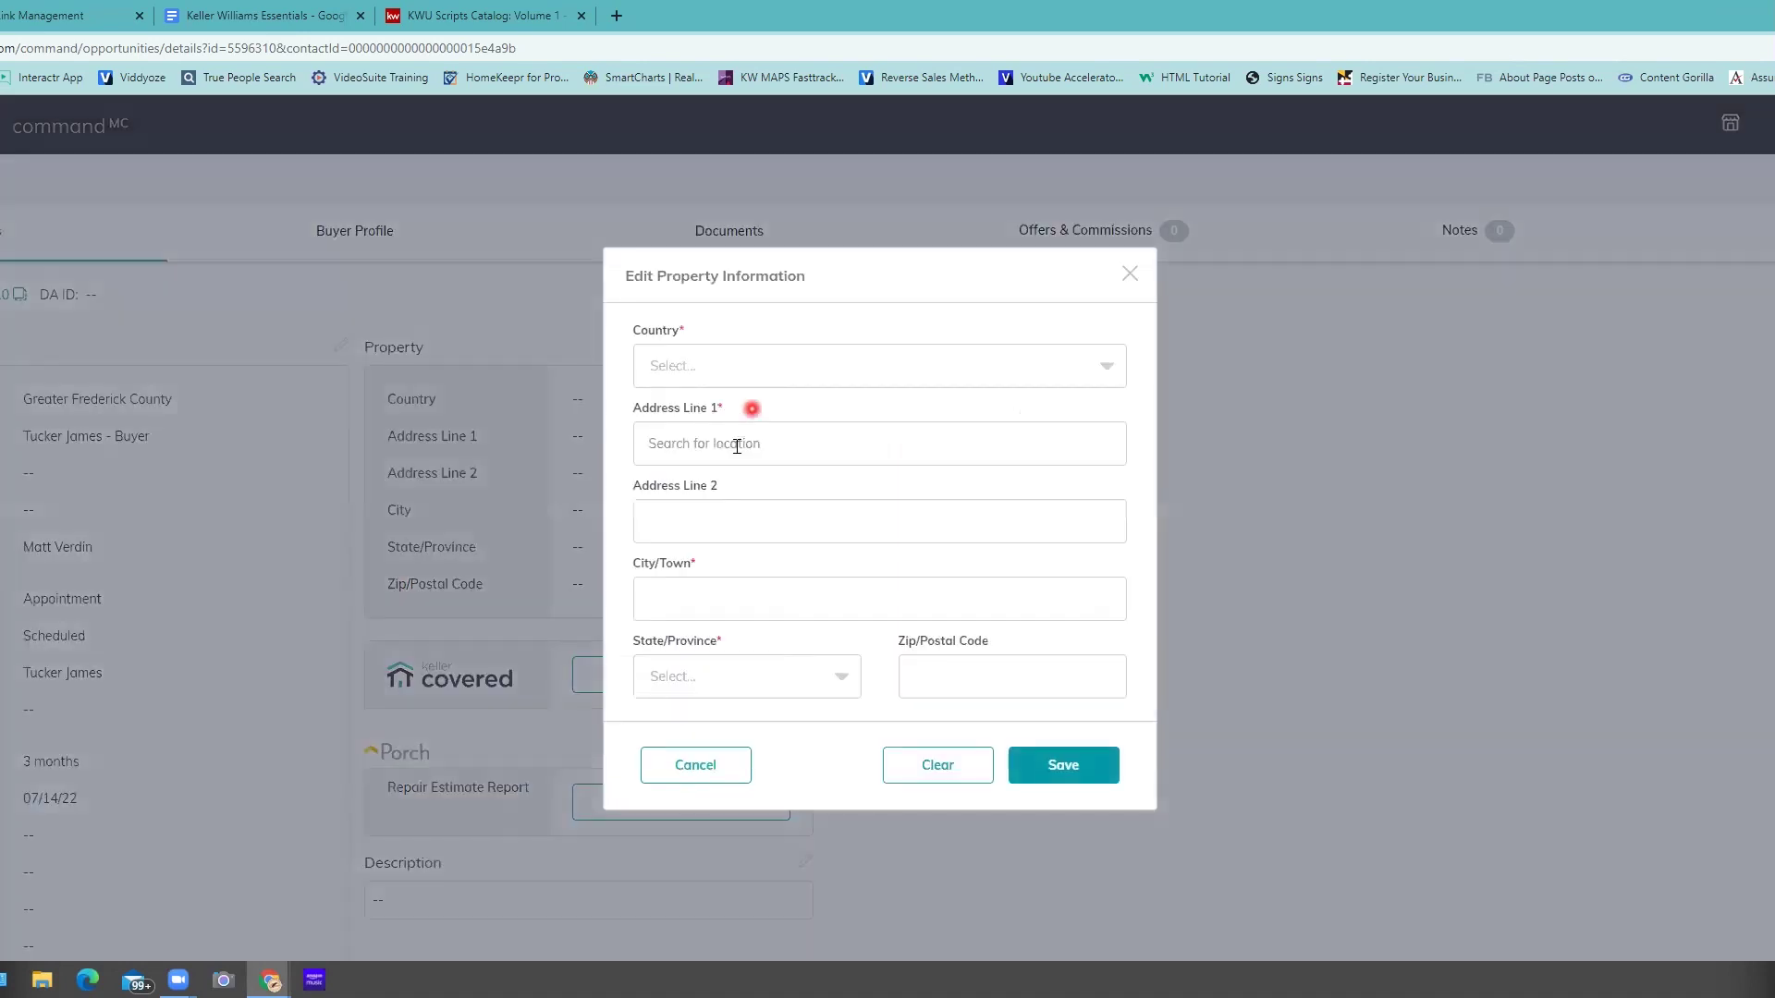
- Enter the property's street address, accept the Mount Airy suggestion, and save it
left_click(737, 447)
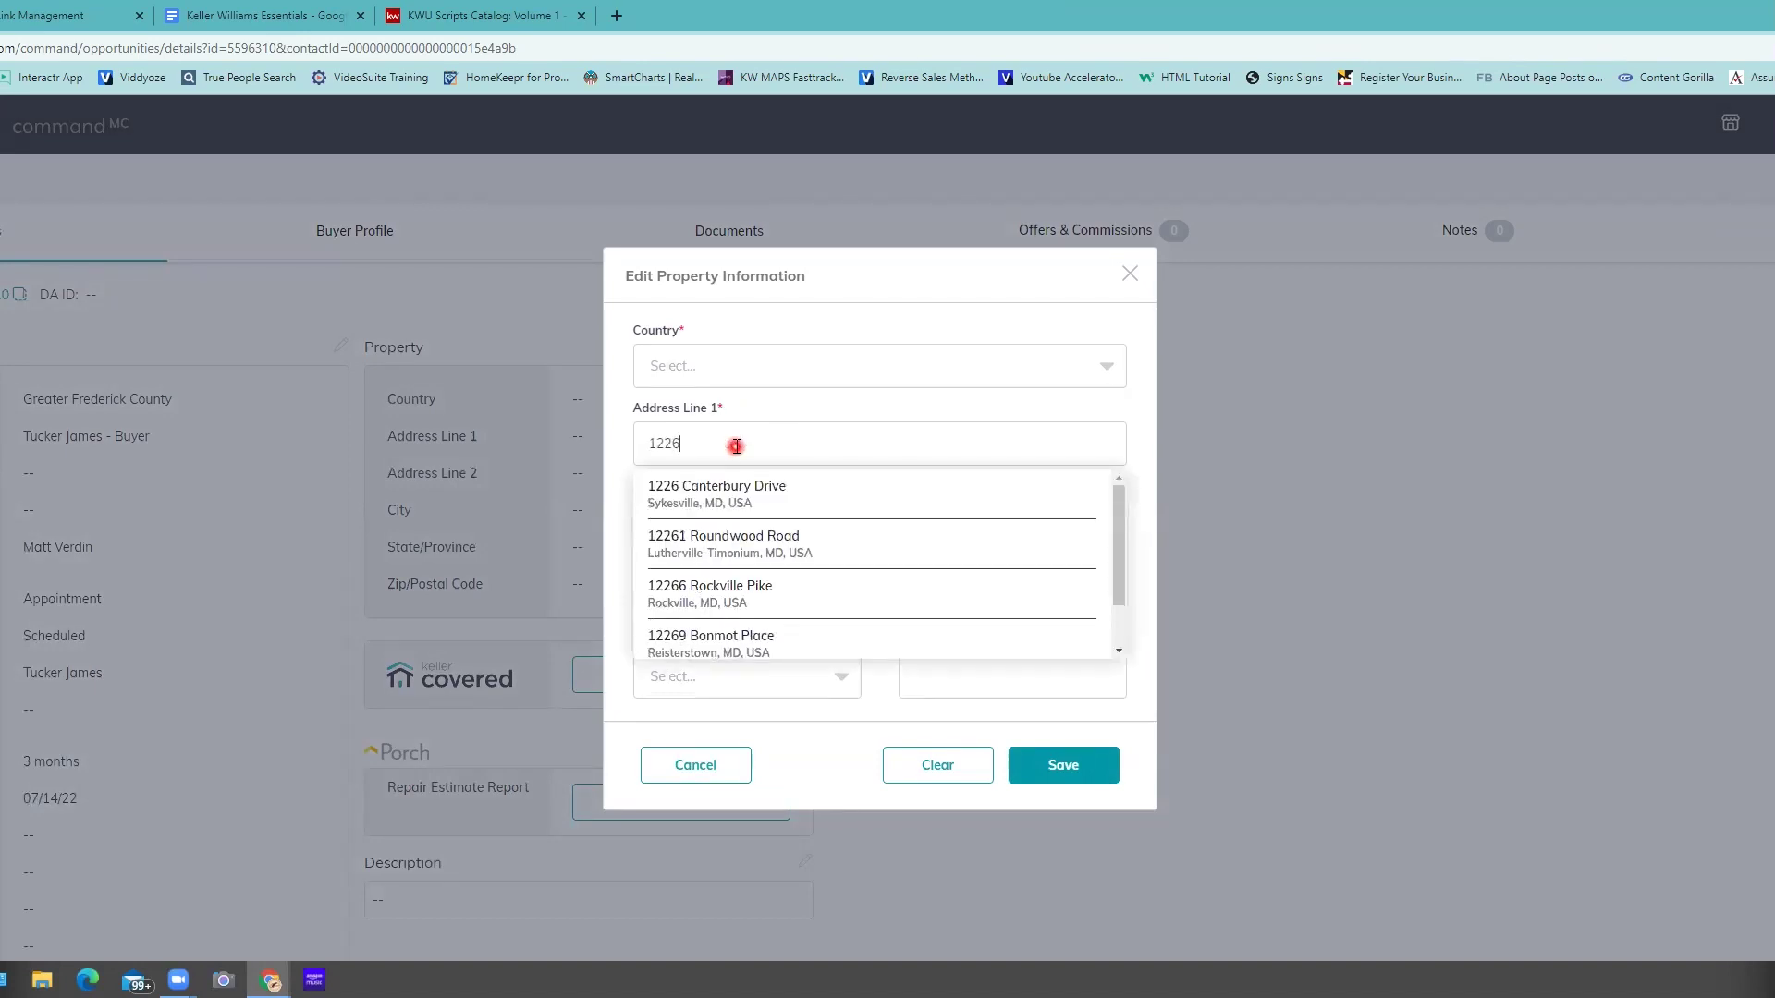
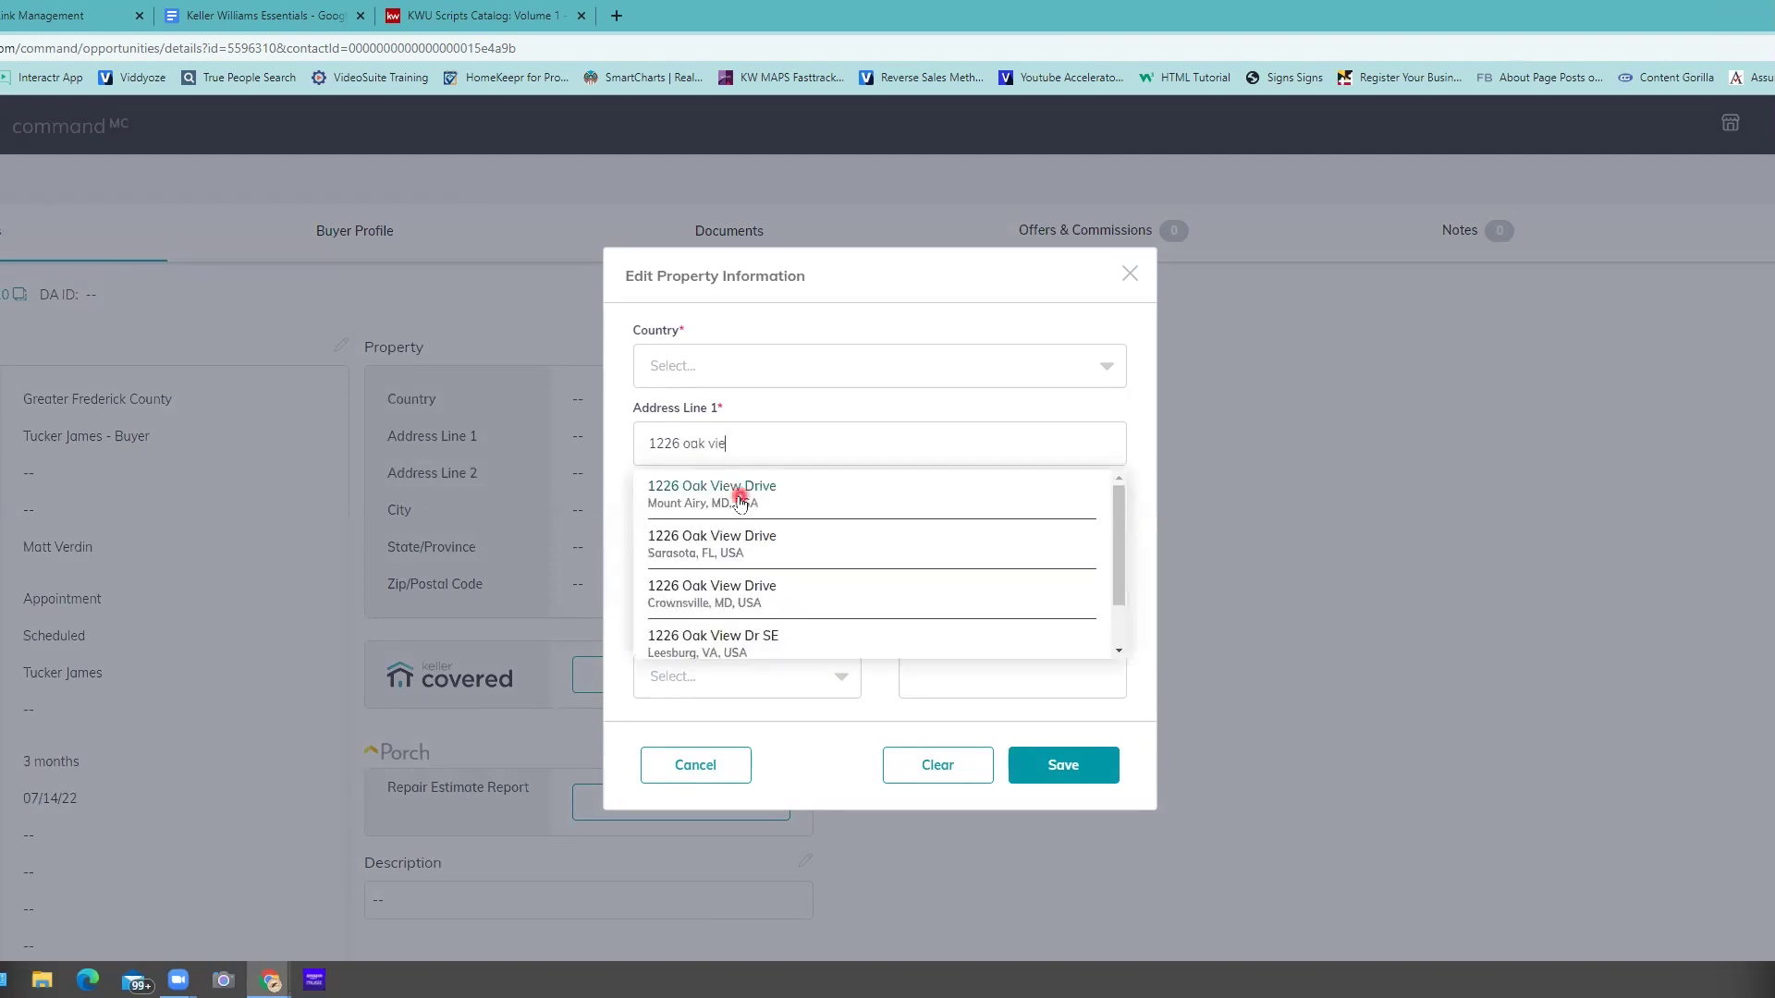
left_click(740, 496)
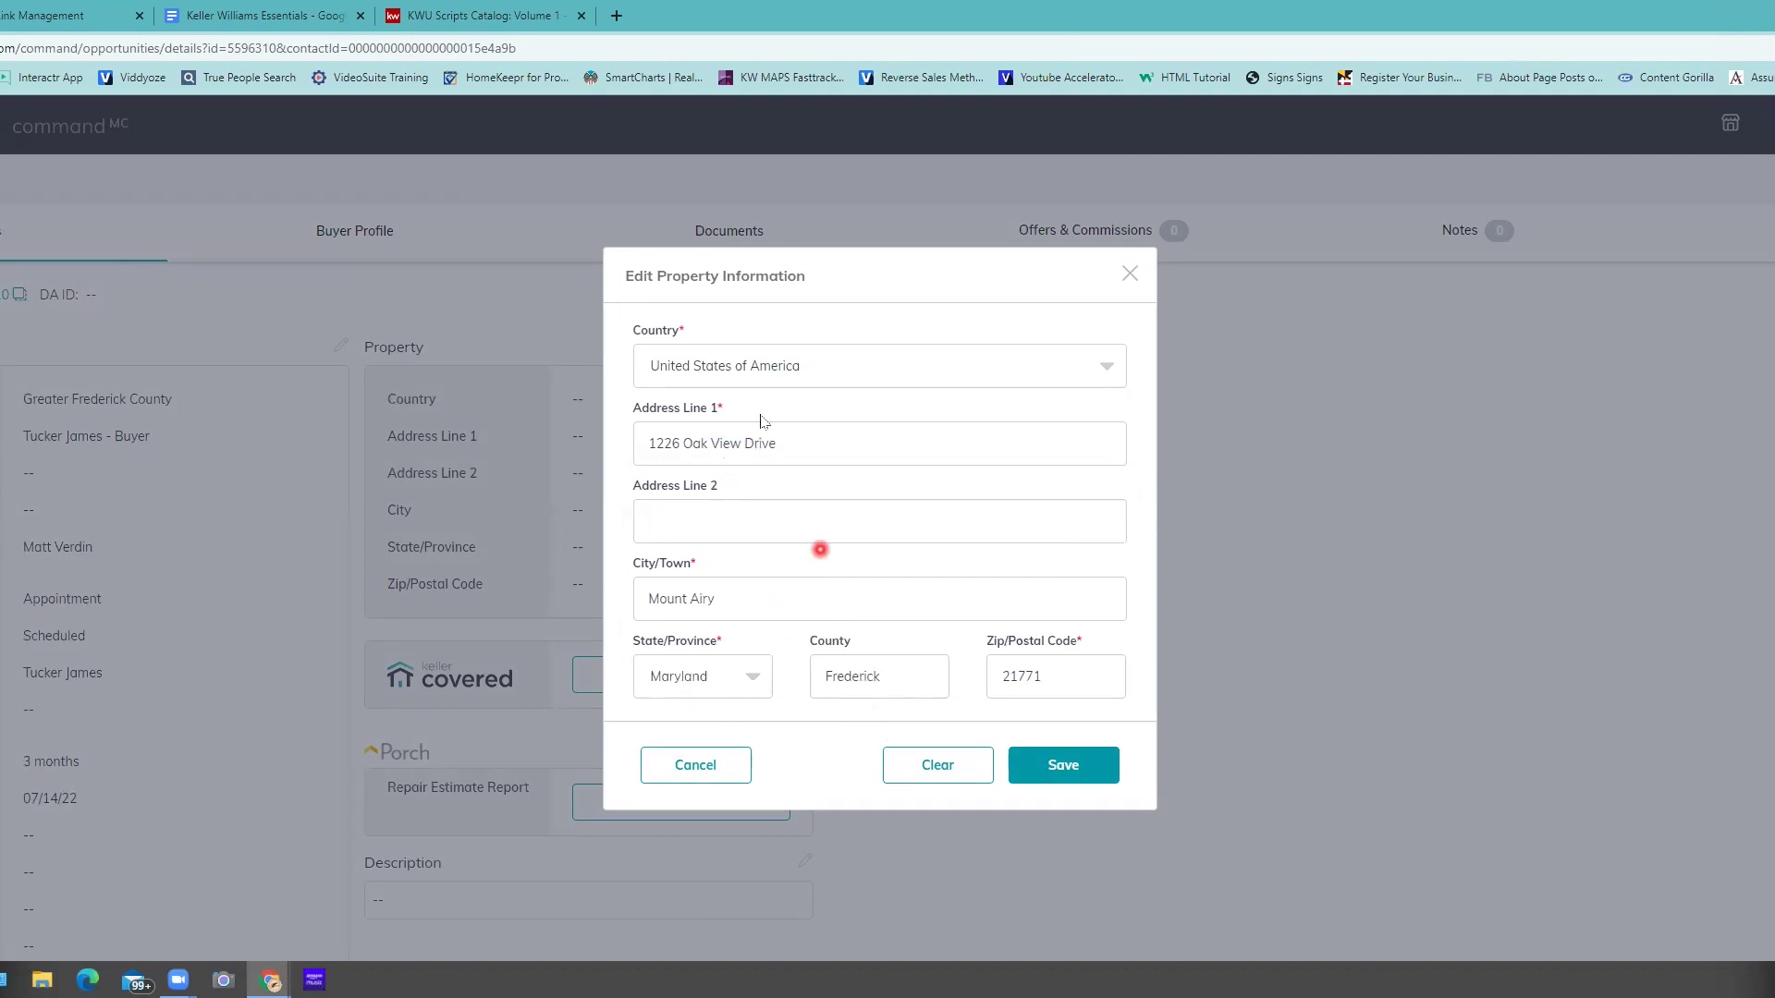
left_click(1049, 774)
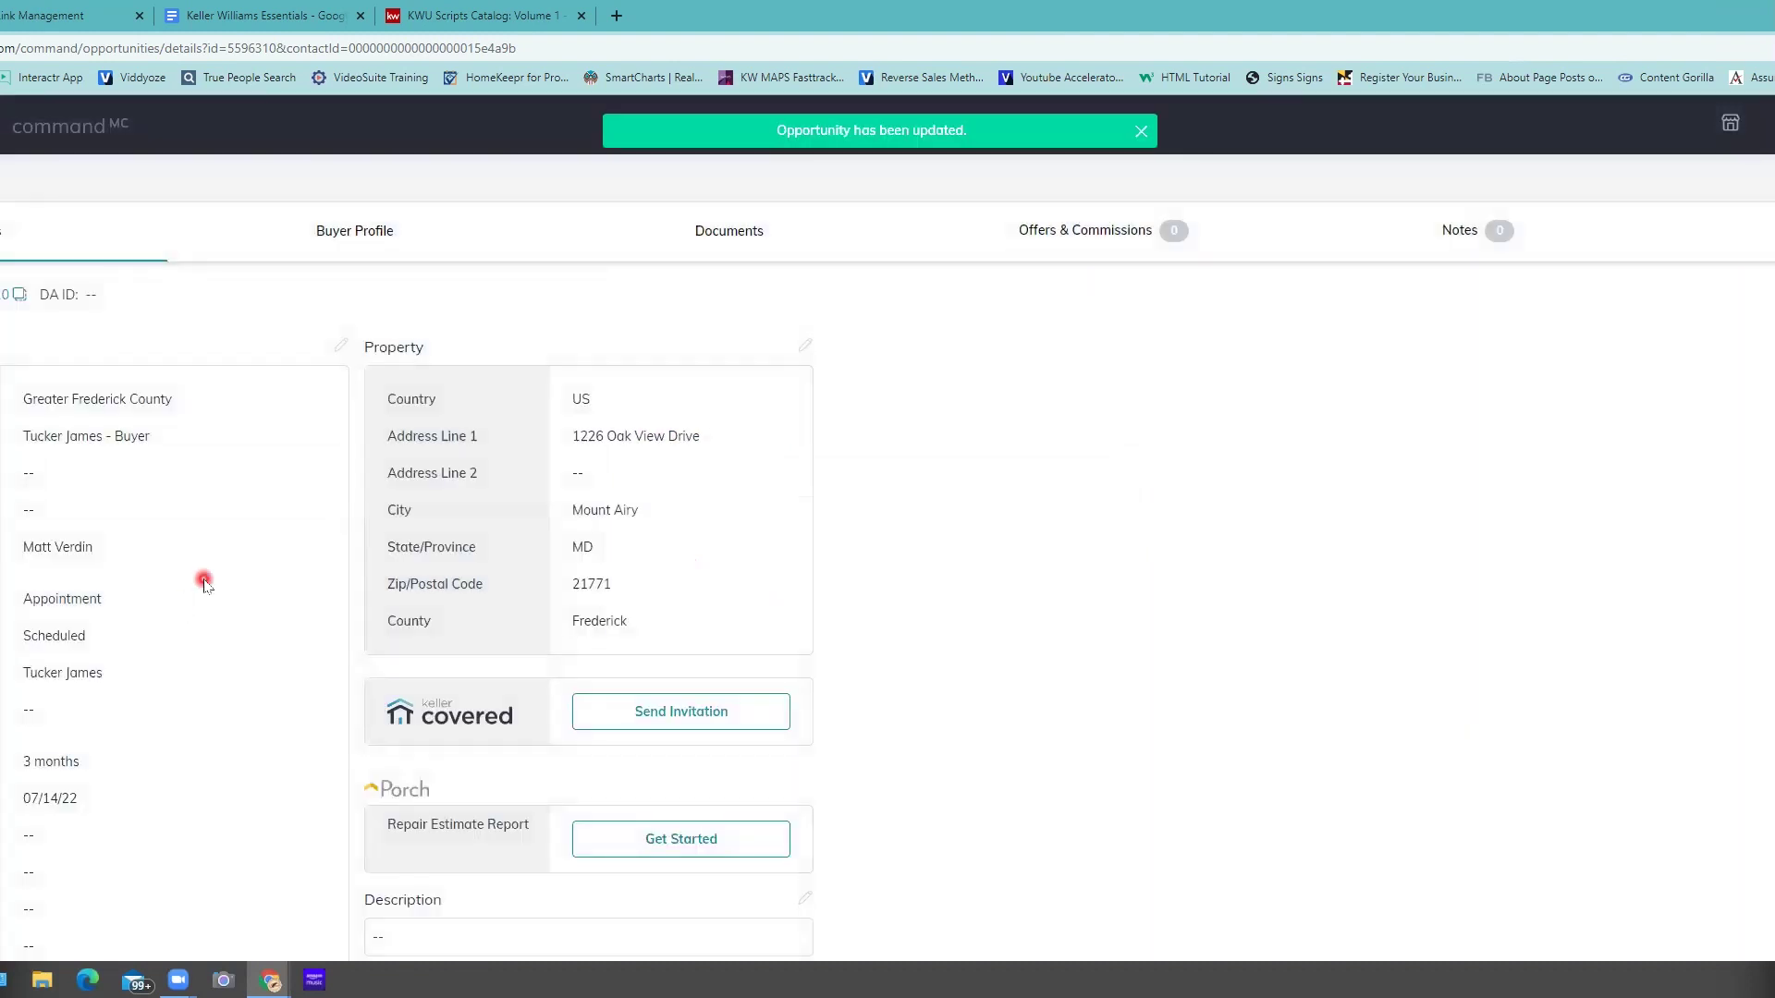
scroll(203, 581, "down", 3)
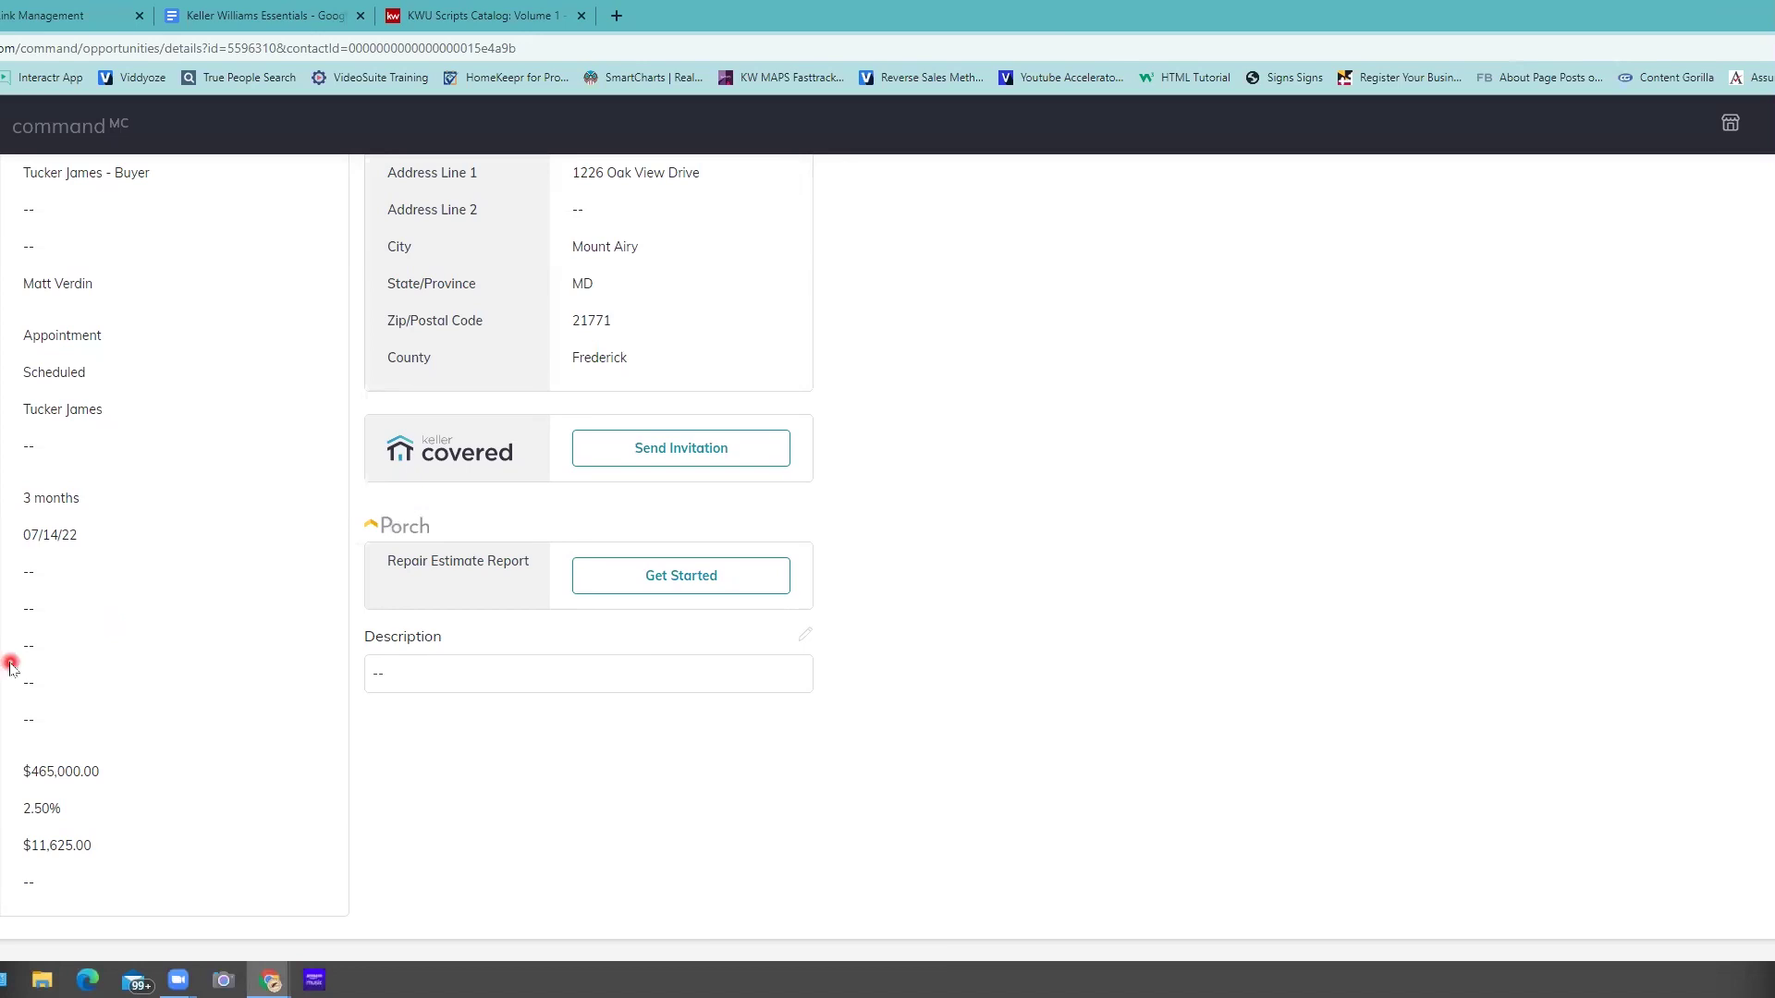
scroll(123, 279, "up", 2)
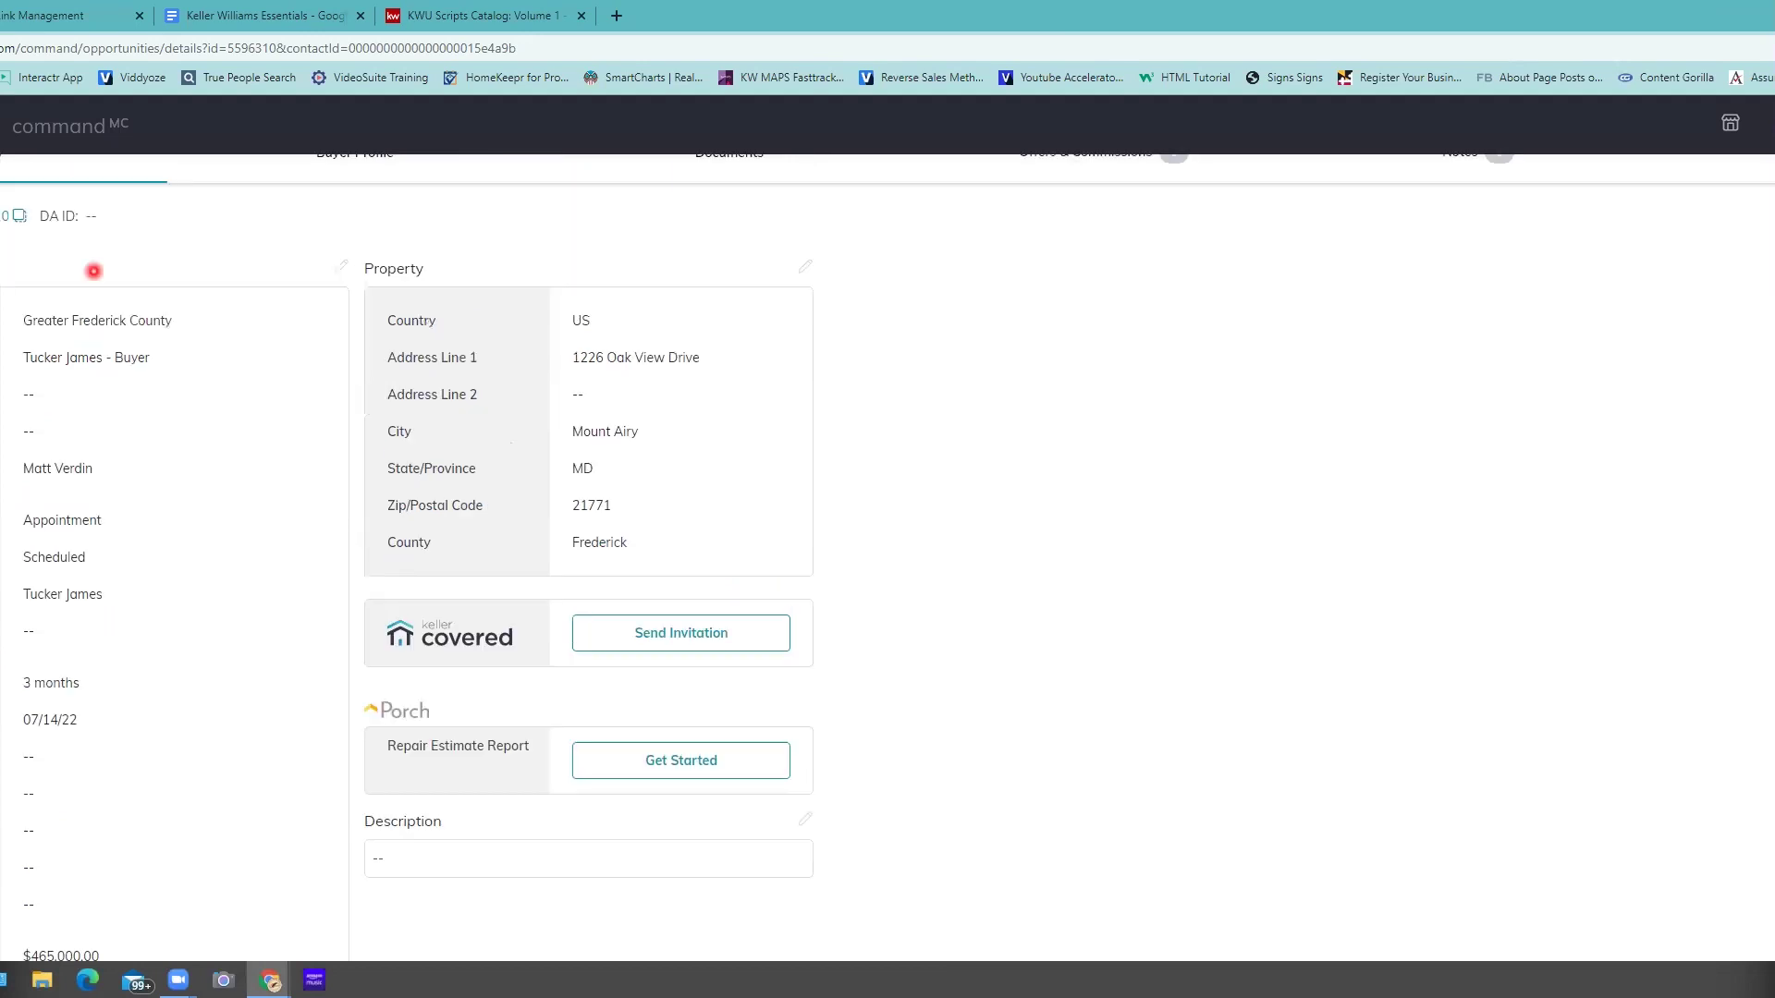
scroll(35, 617, "down", 2)
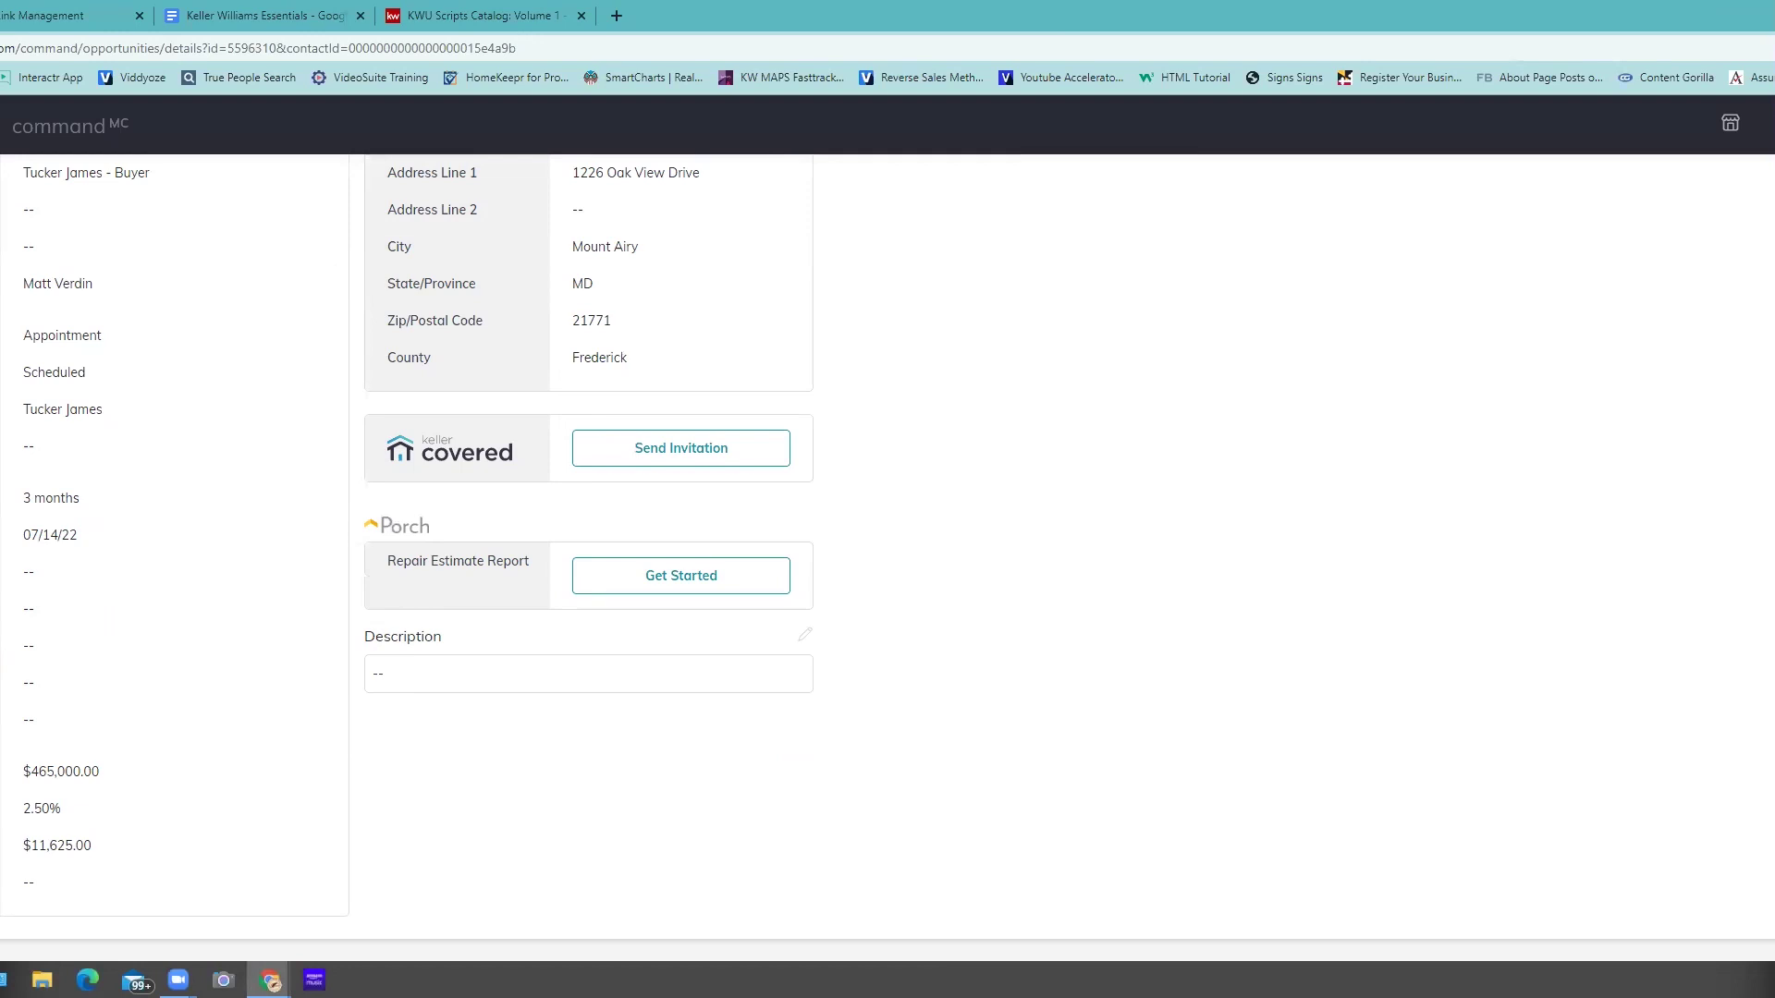
left_click(11, 601)
left_click(24, 610)
scroll(194, 656, "up", 4)
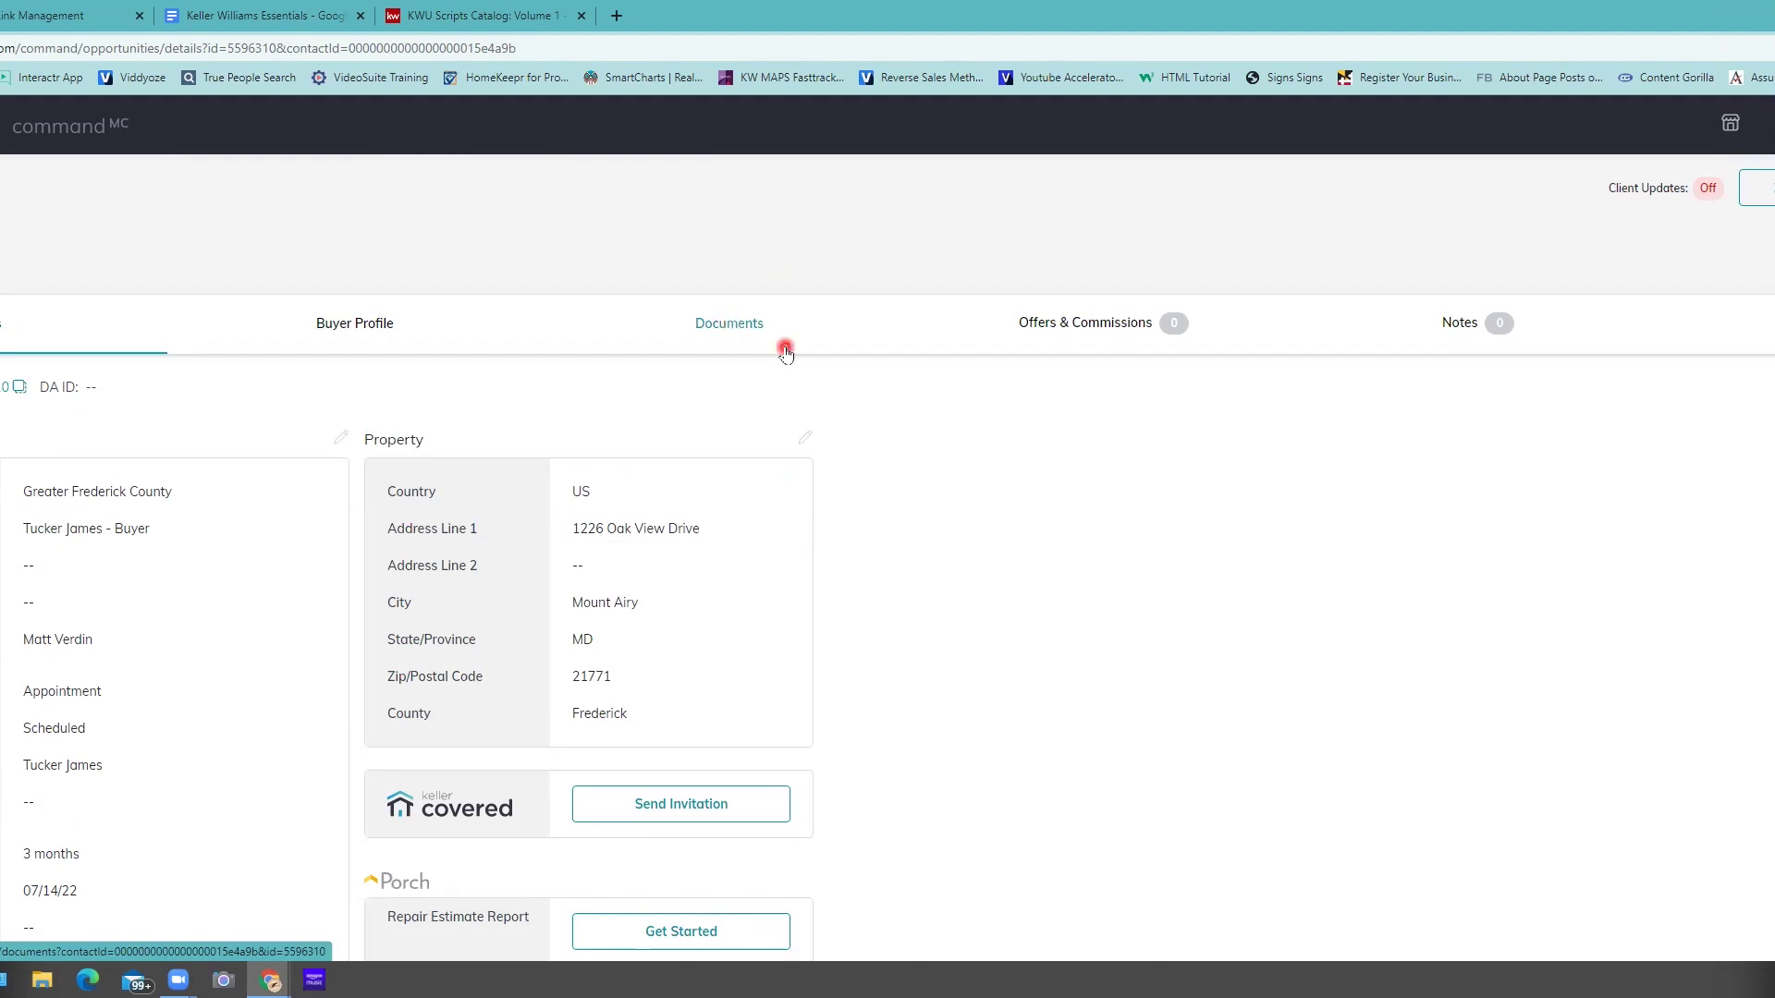
- Open the opportunity's Documents section and pick a checklist type from its dropdown
left_click(742, 326)
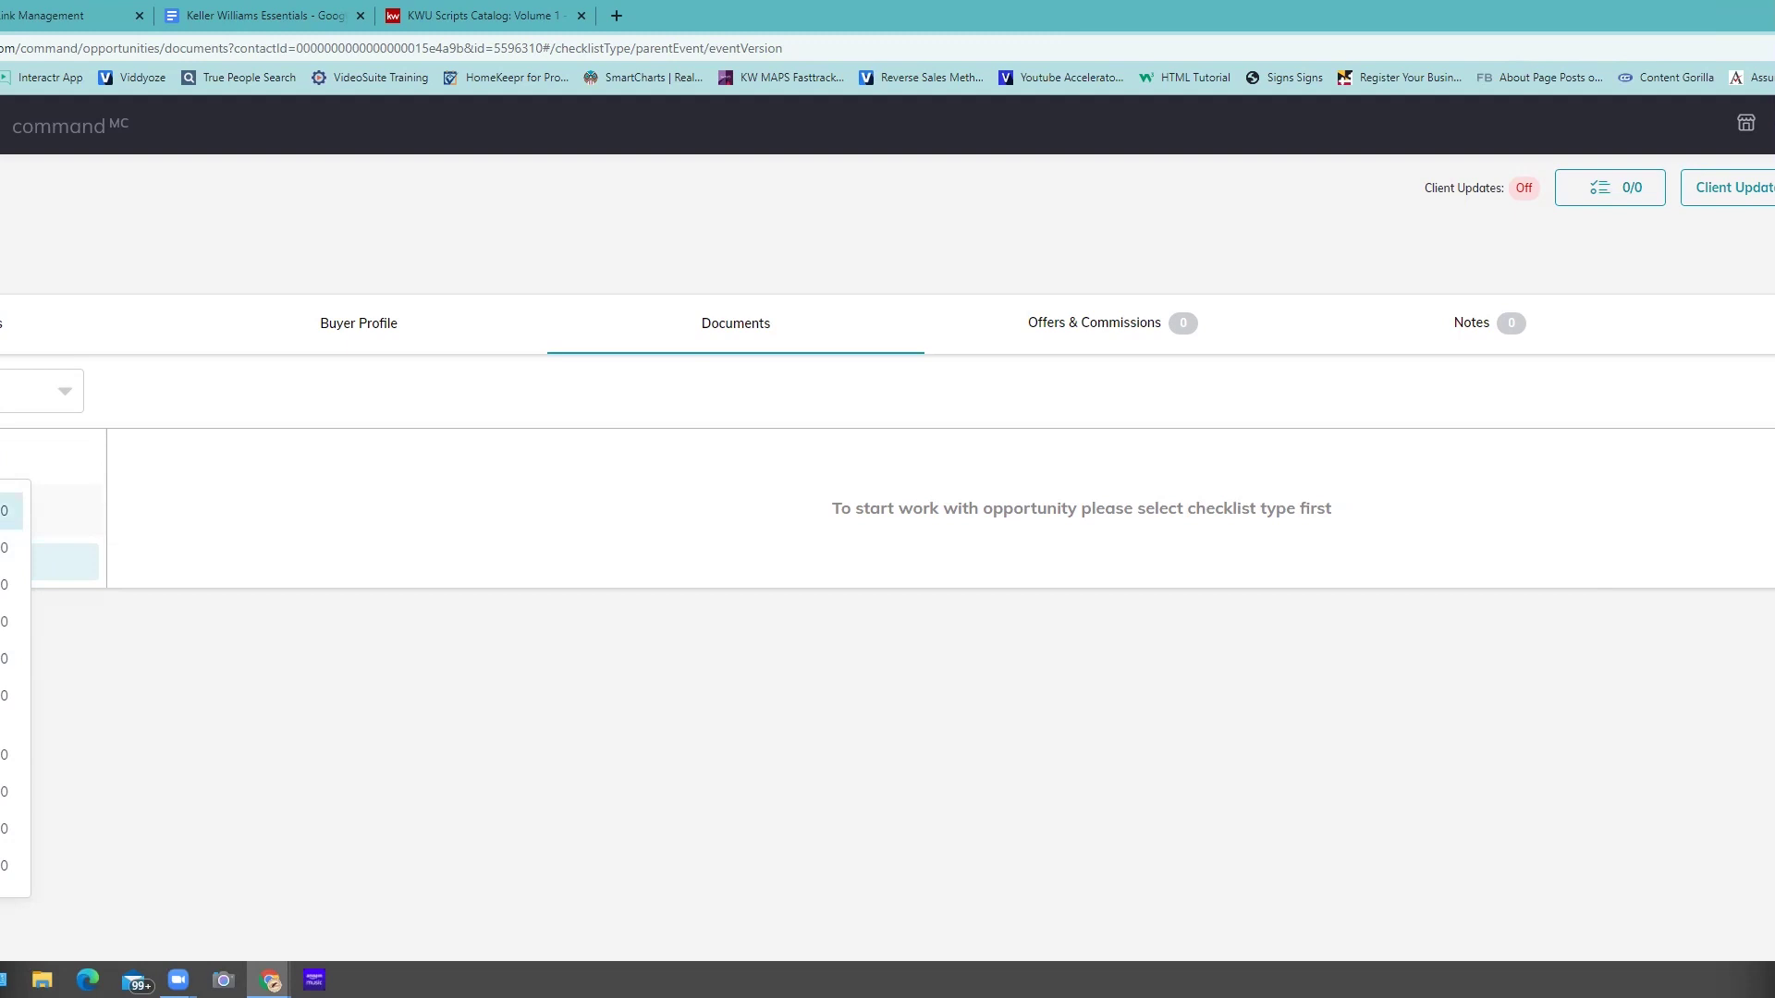
left_click(821, 483)
left_click(833, 745)
- Assign the Buyer checklist, browse Under Contract and Closed, then review Consultation's eight documents
left_click(5, 511)
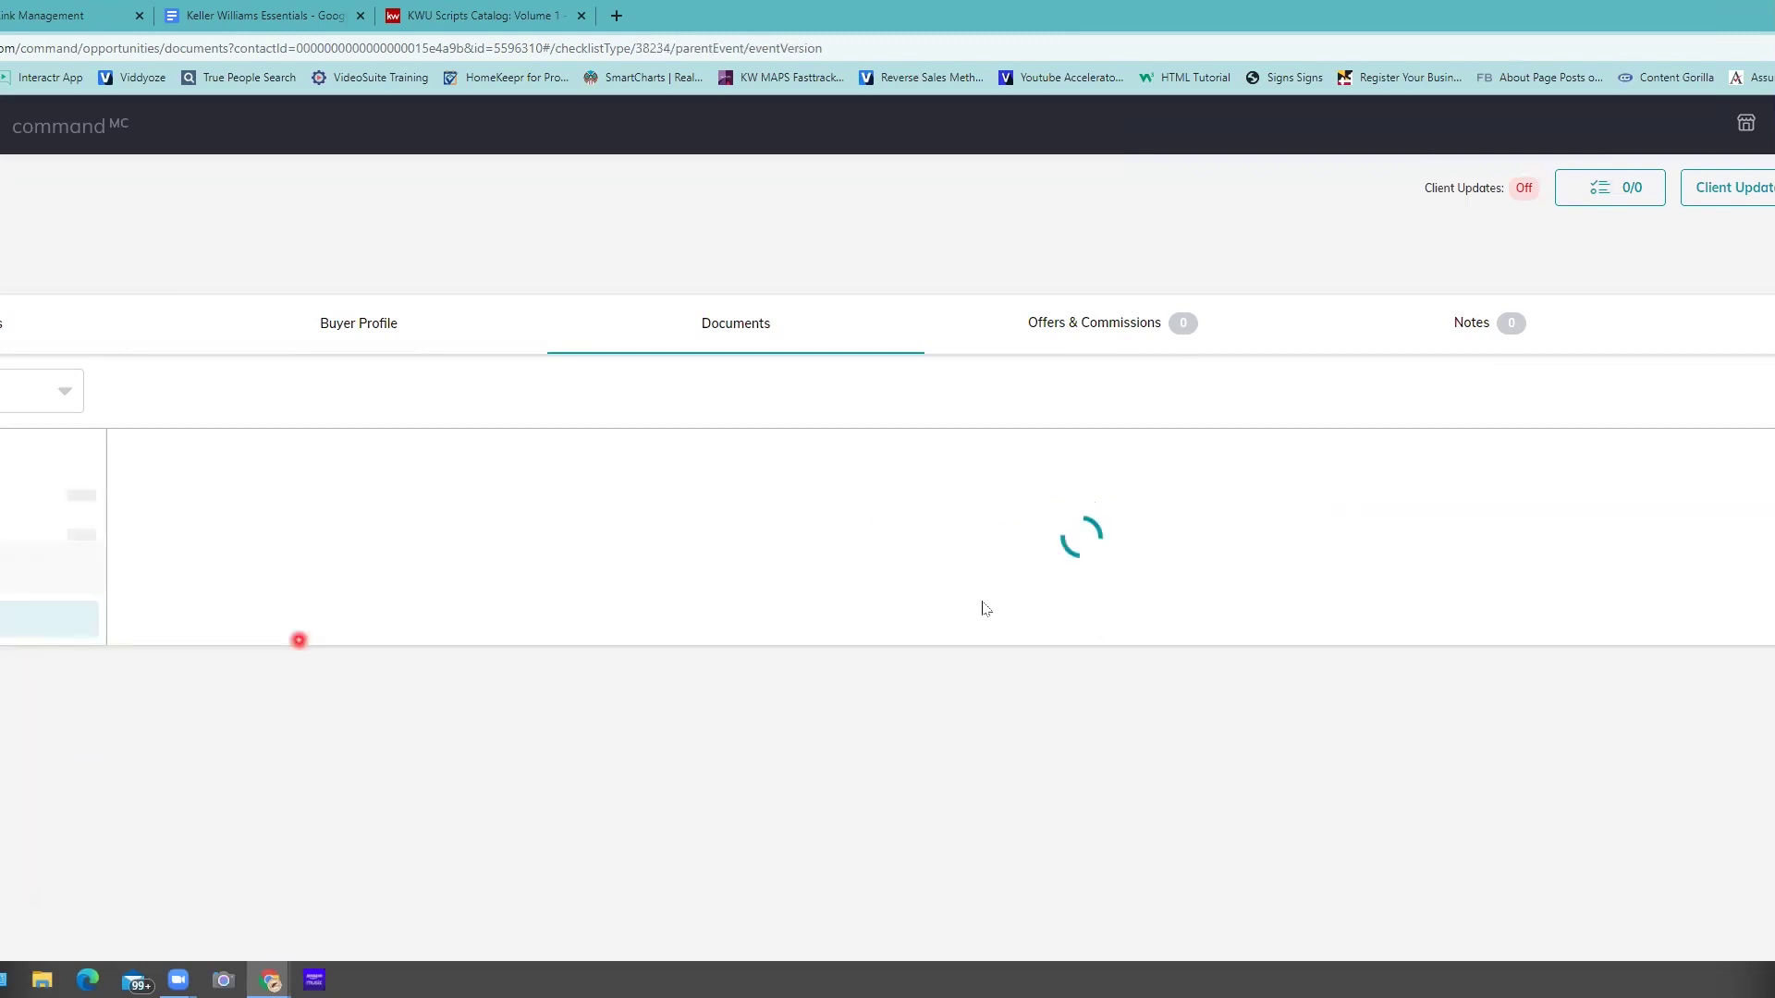
scroll(902, 606, "down", 3)
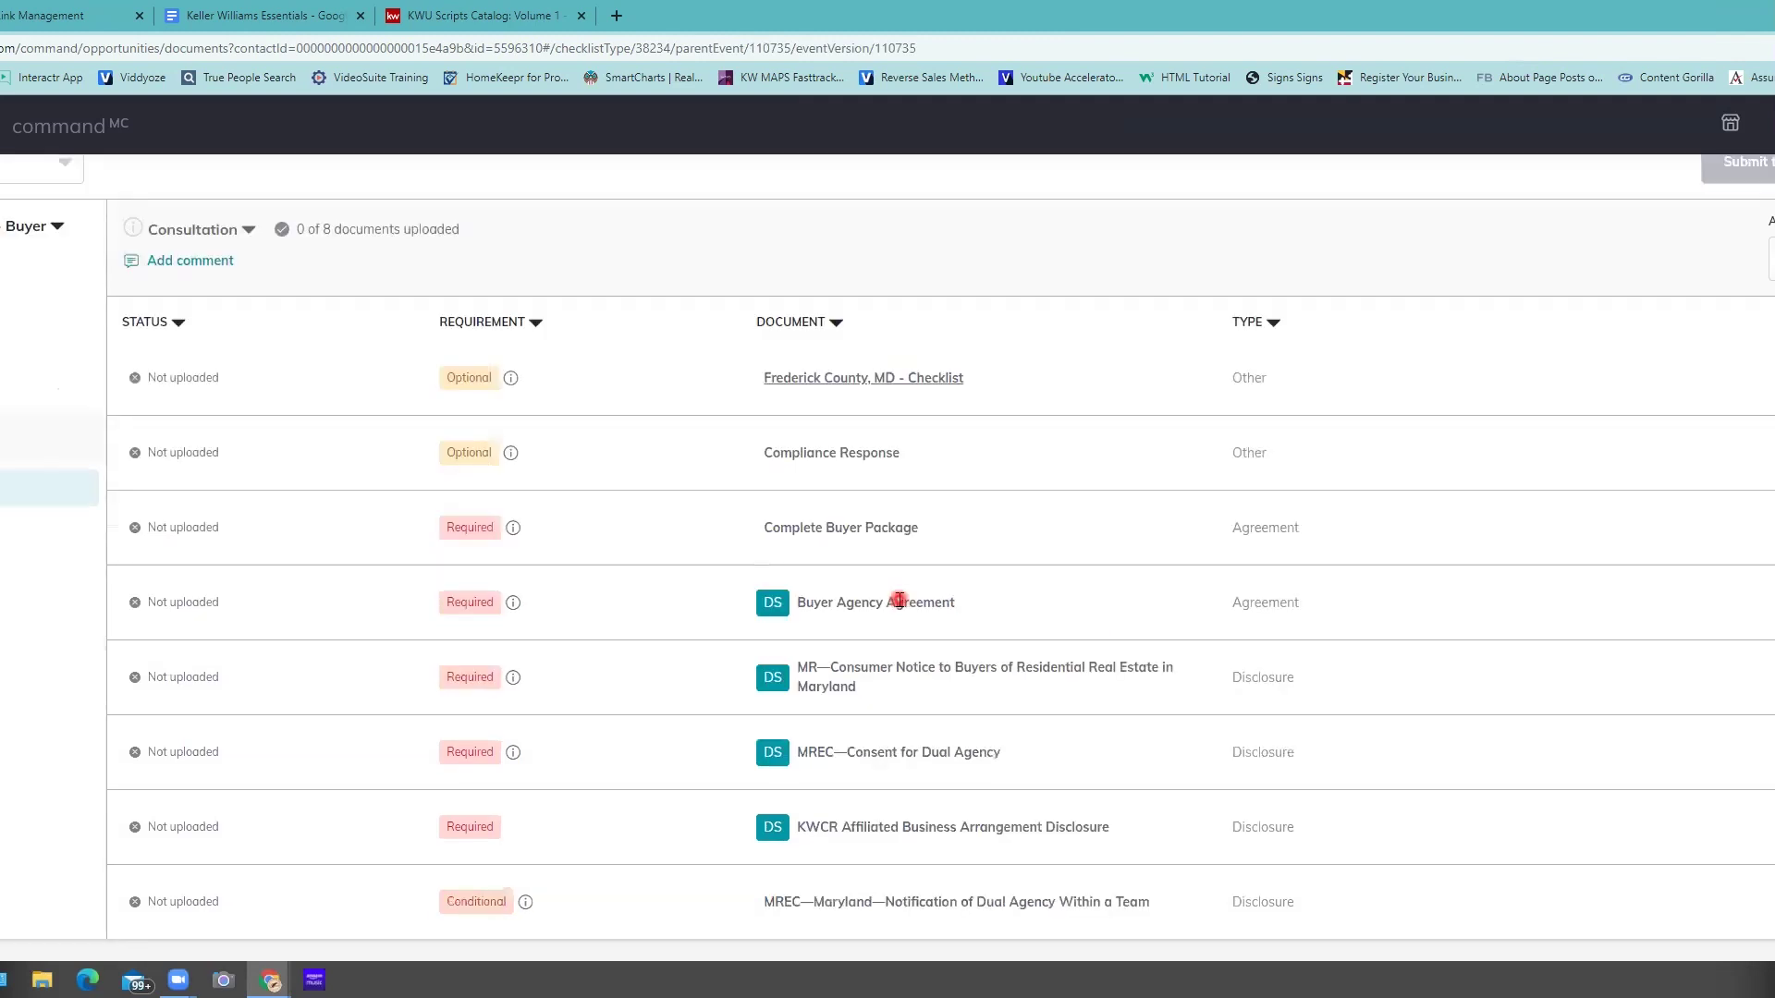
scroll(244, 500, "up", 2)
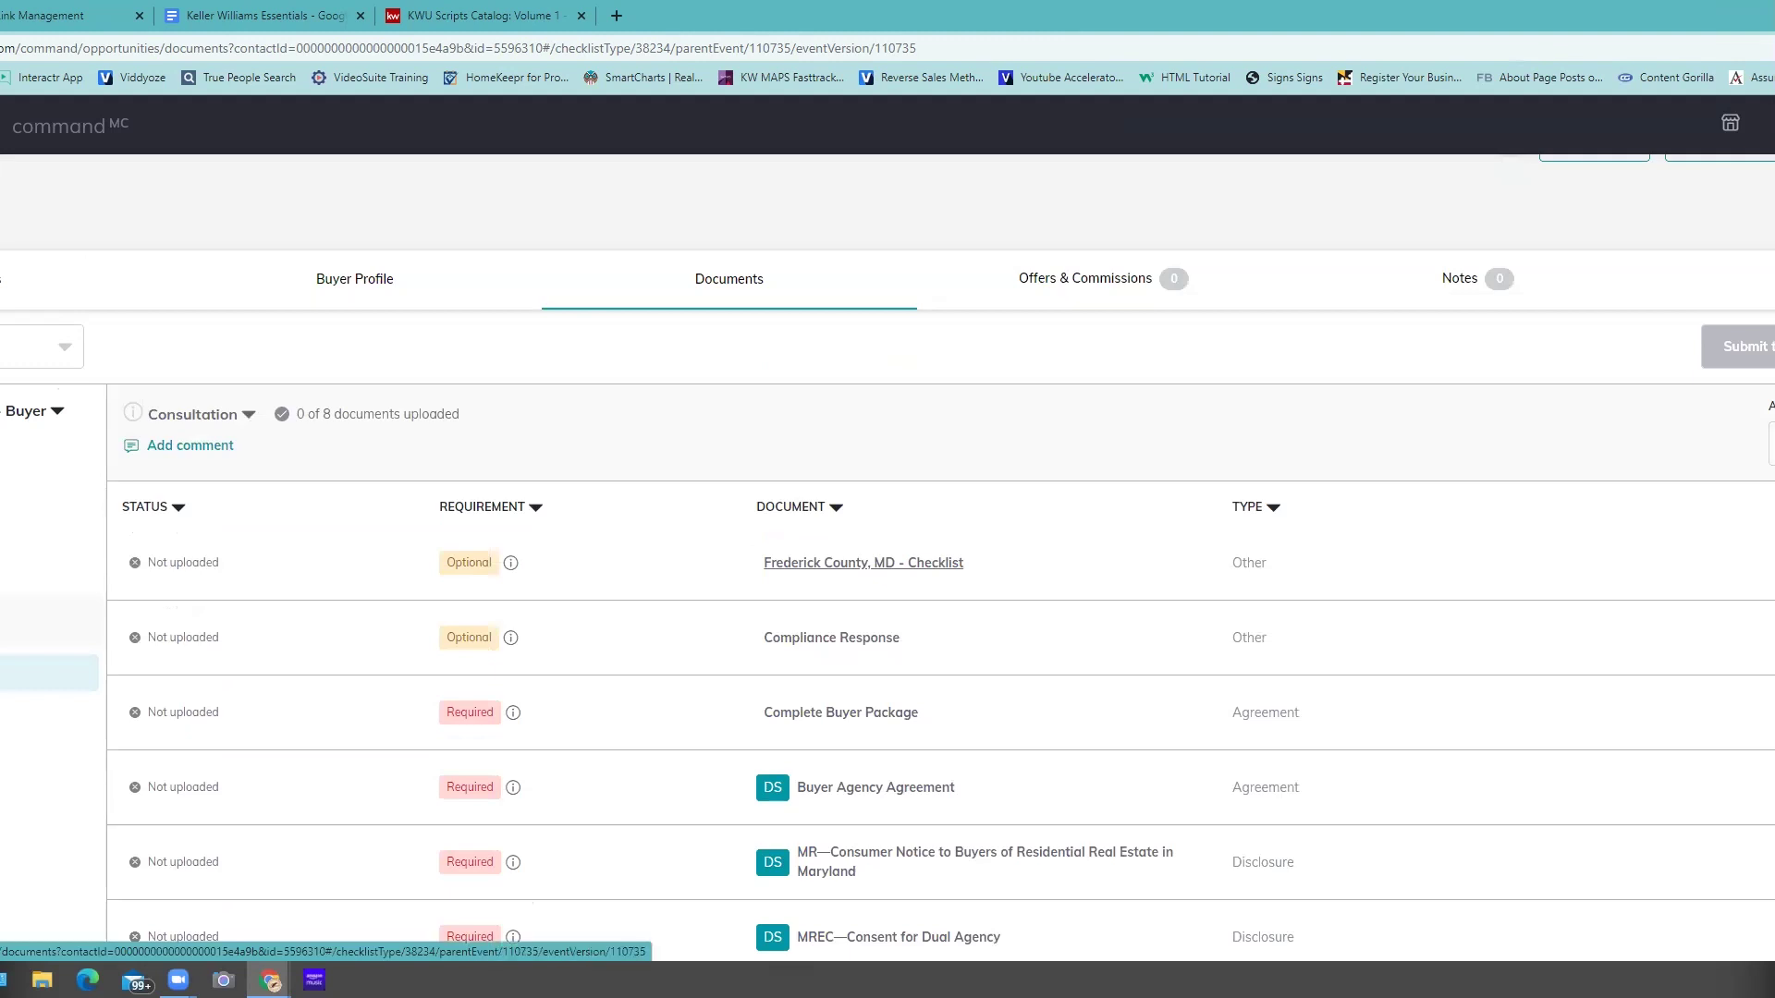
left_click(49, 673)
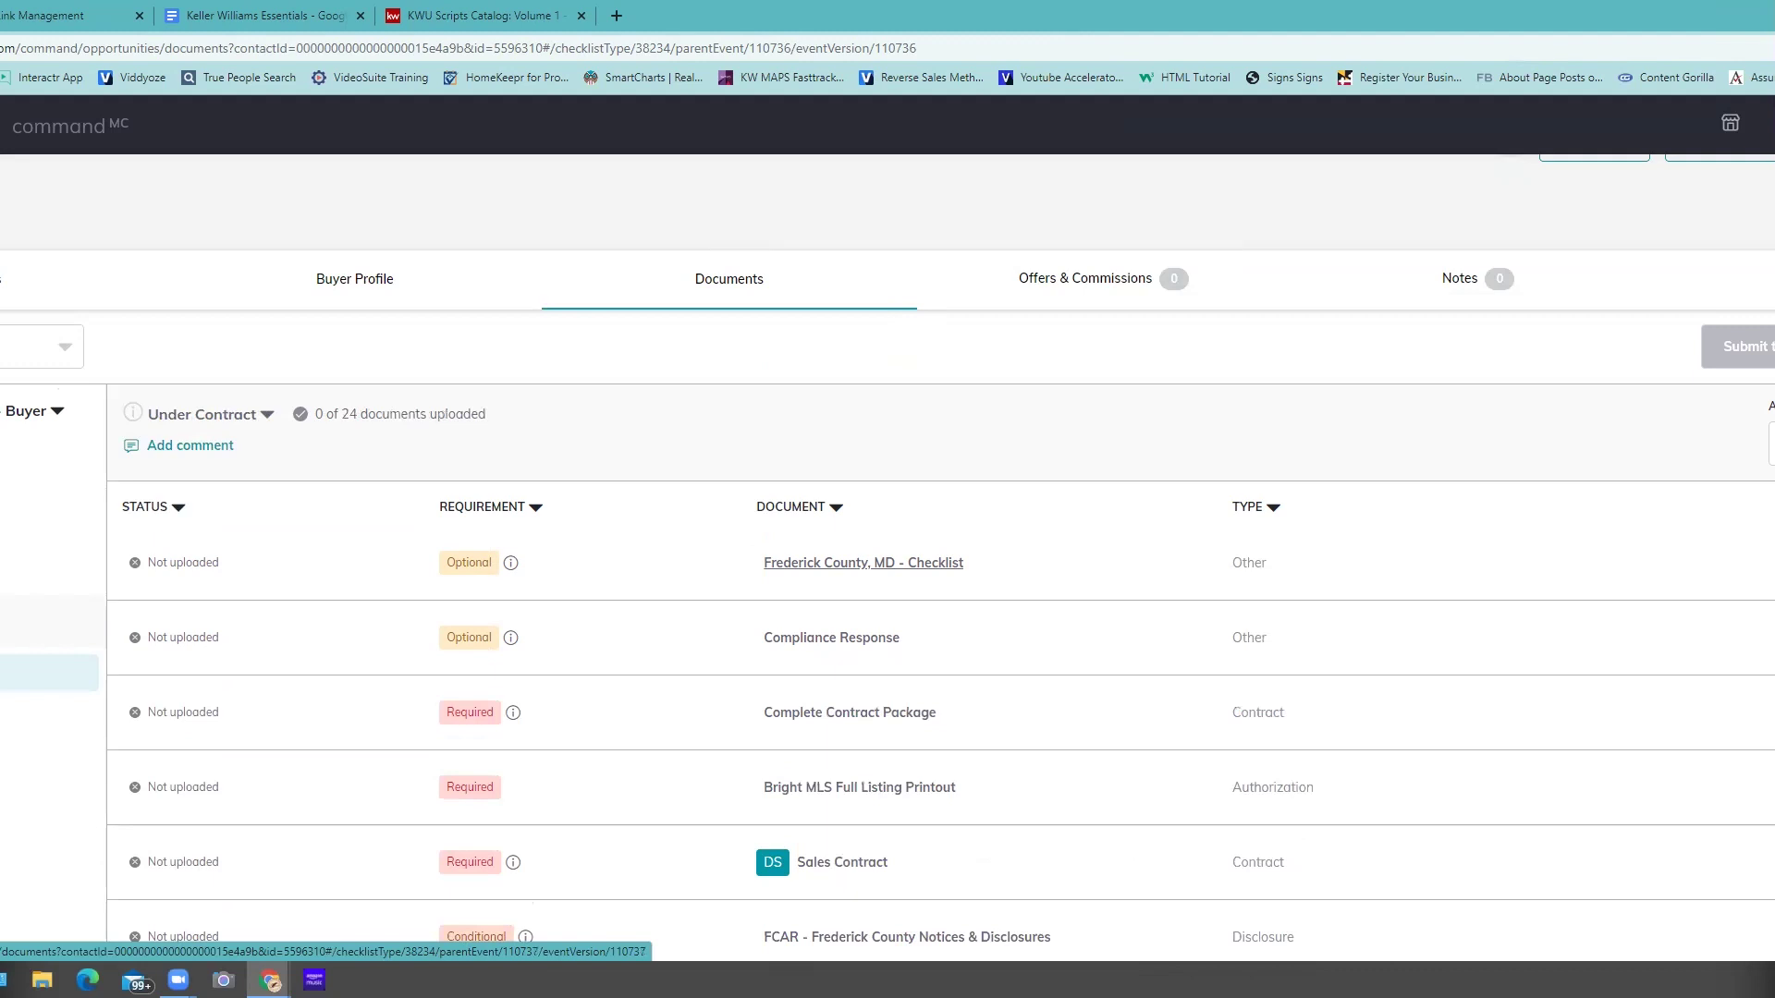
left_click(49, 673)
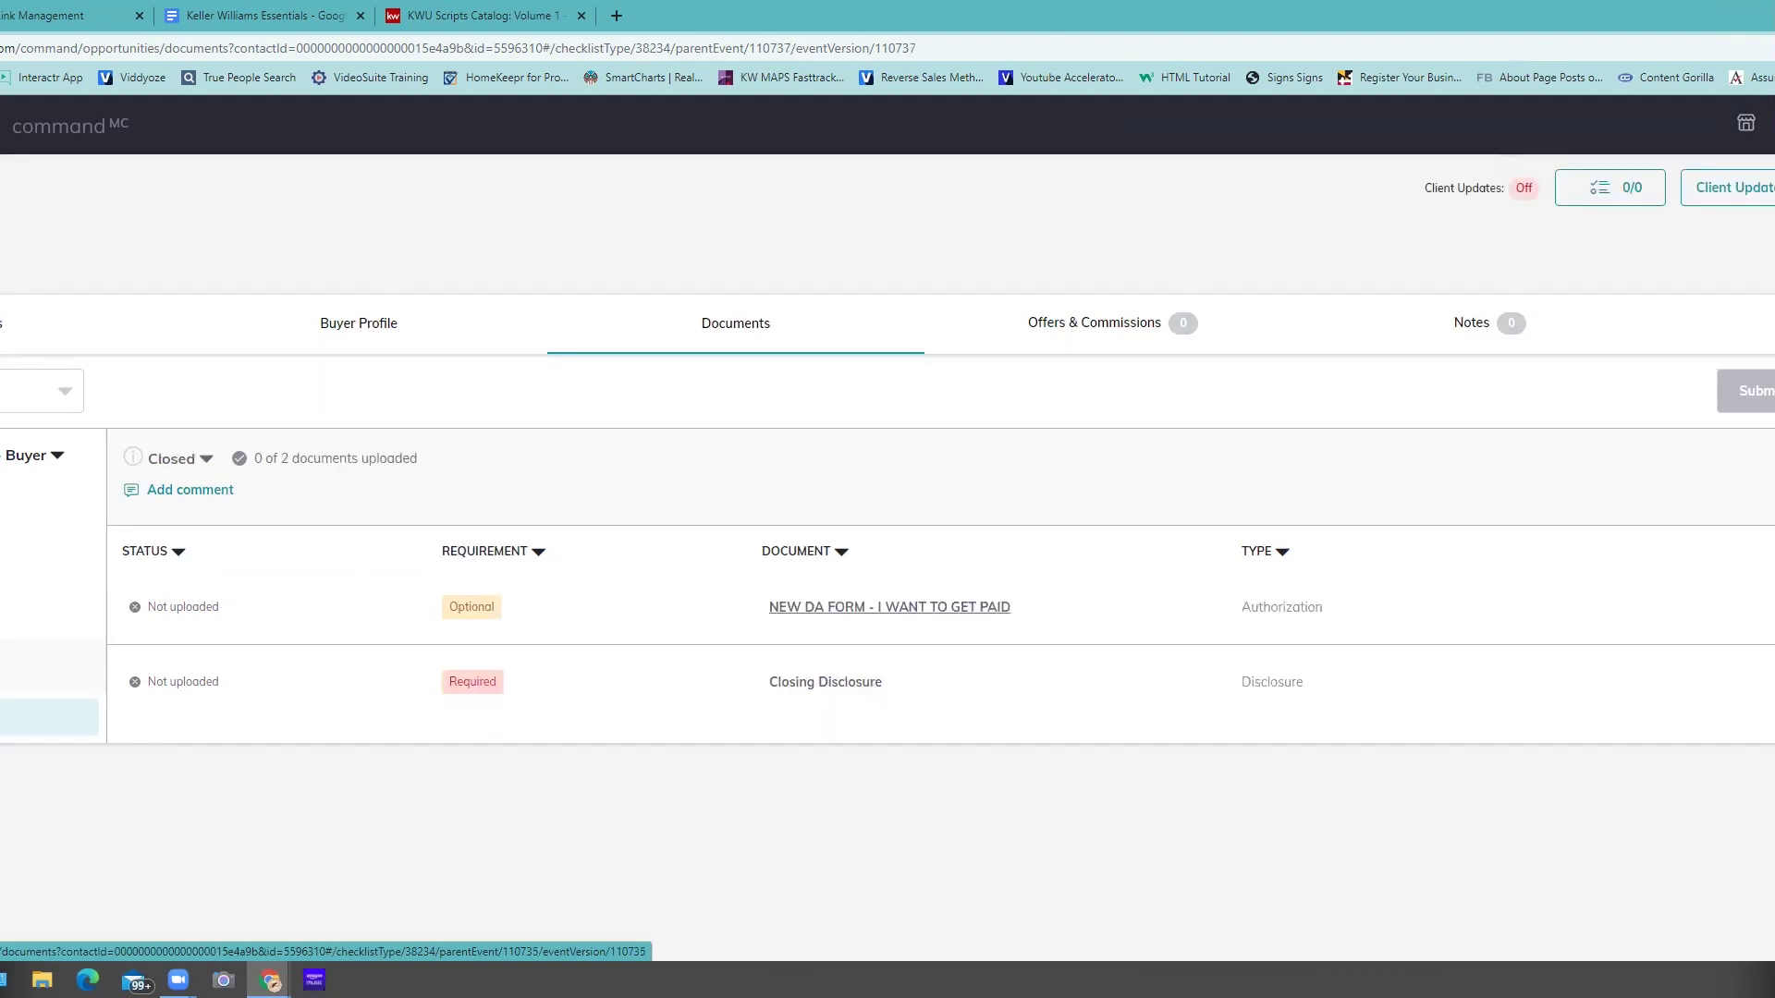
left_click(49, 642)
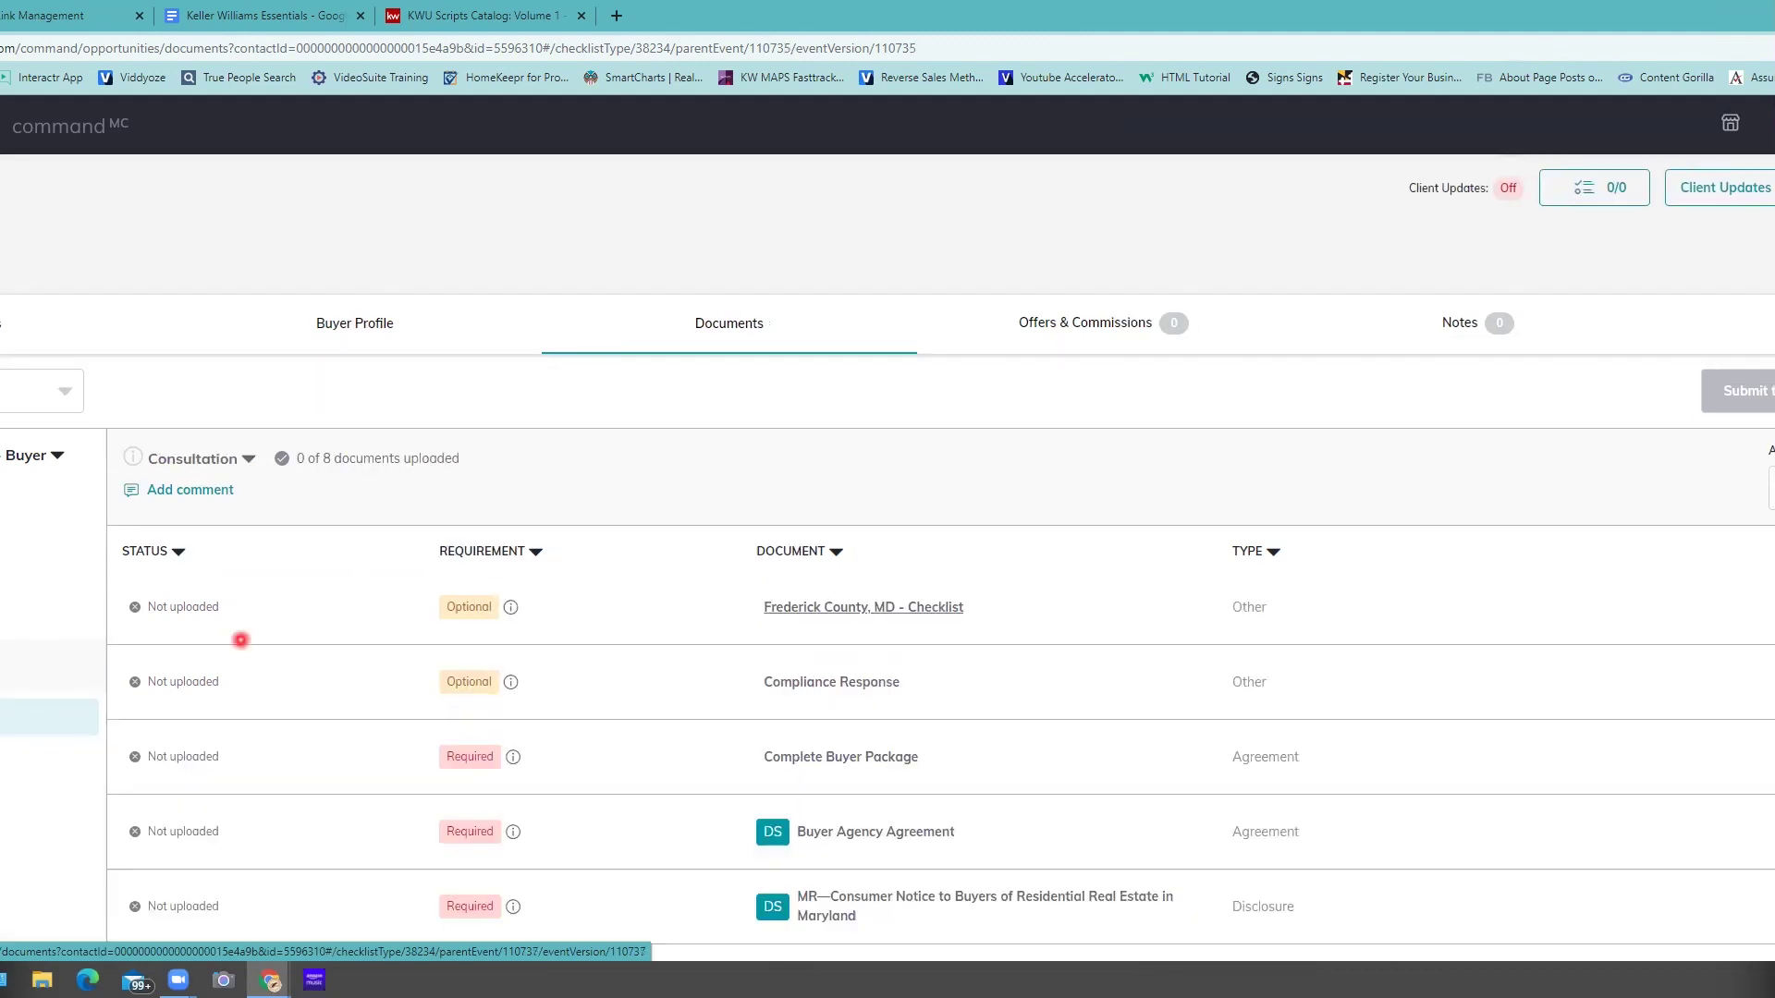
scroll(943, 676, "down", 2)
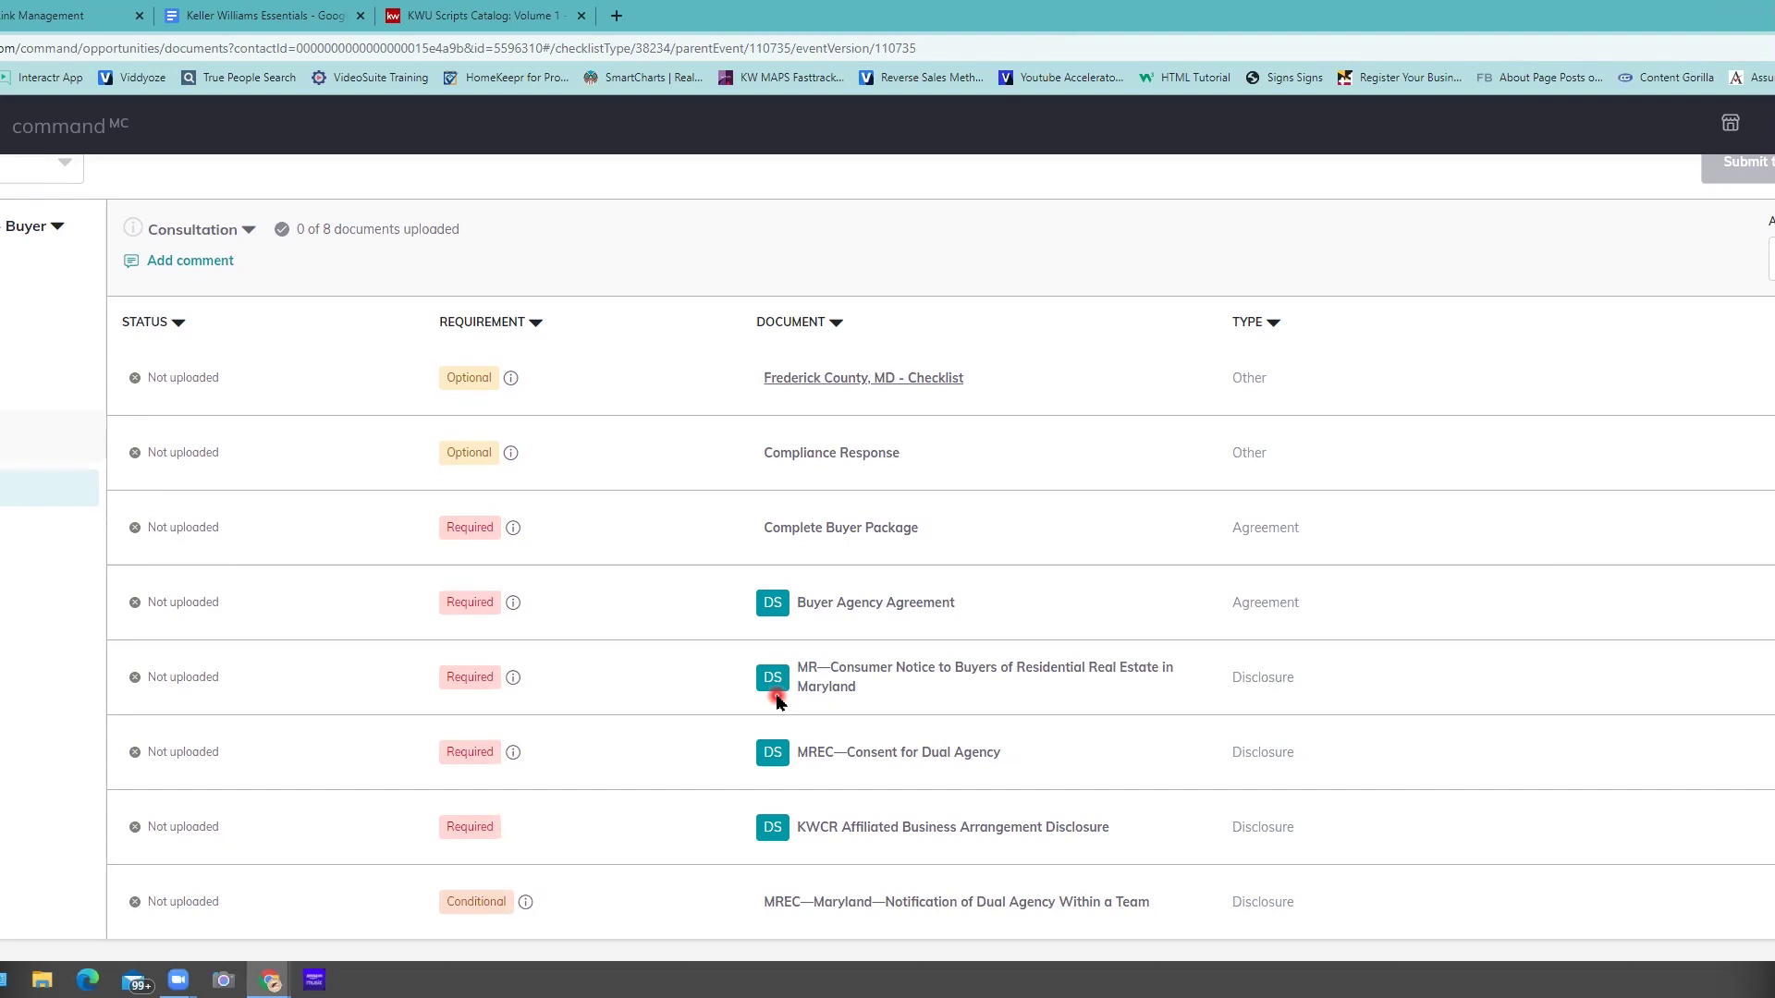
scroll(1756, 344, "up", 3)
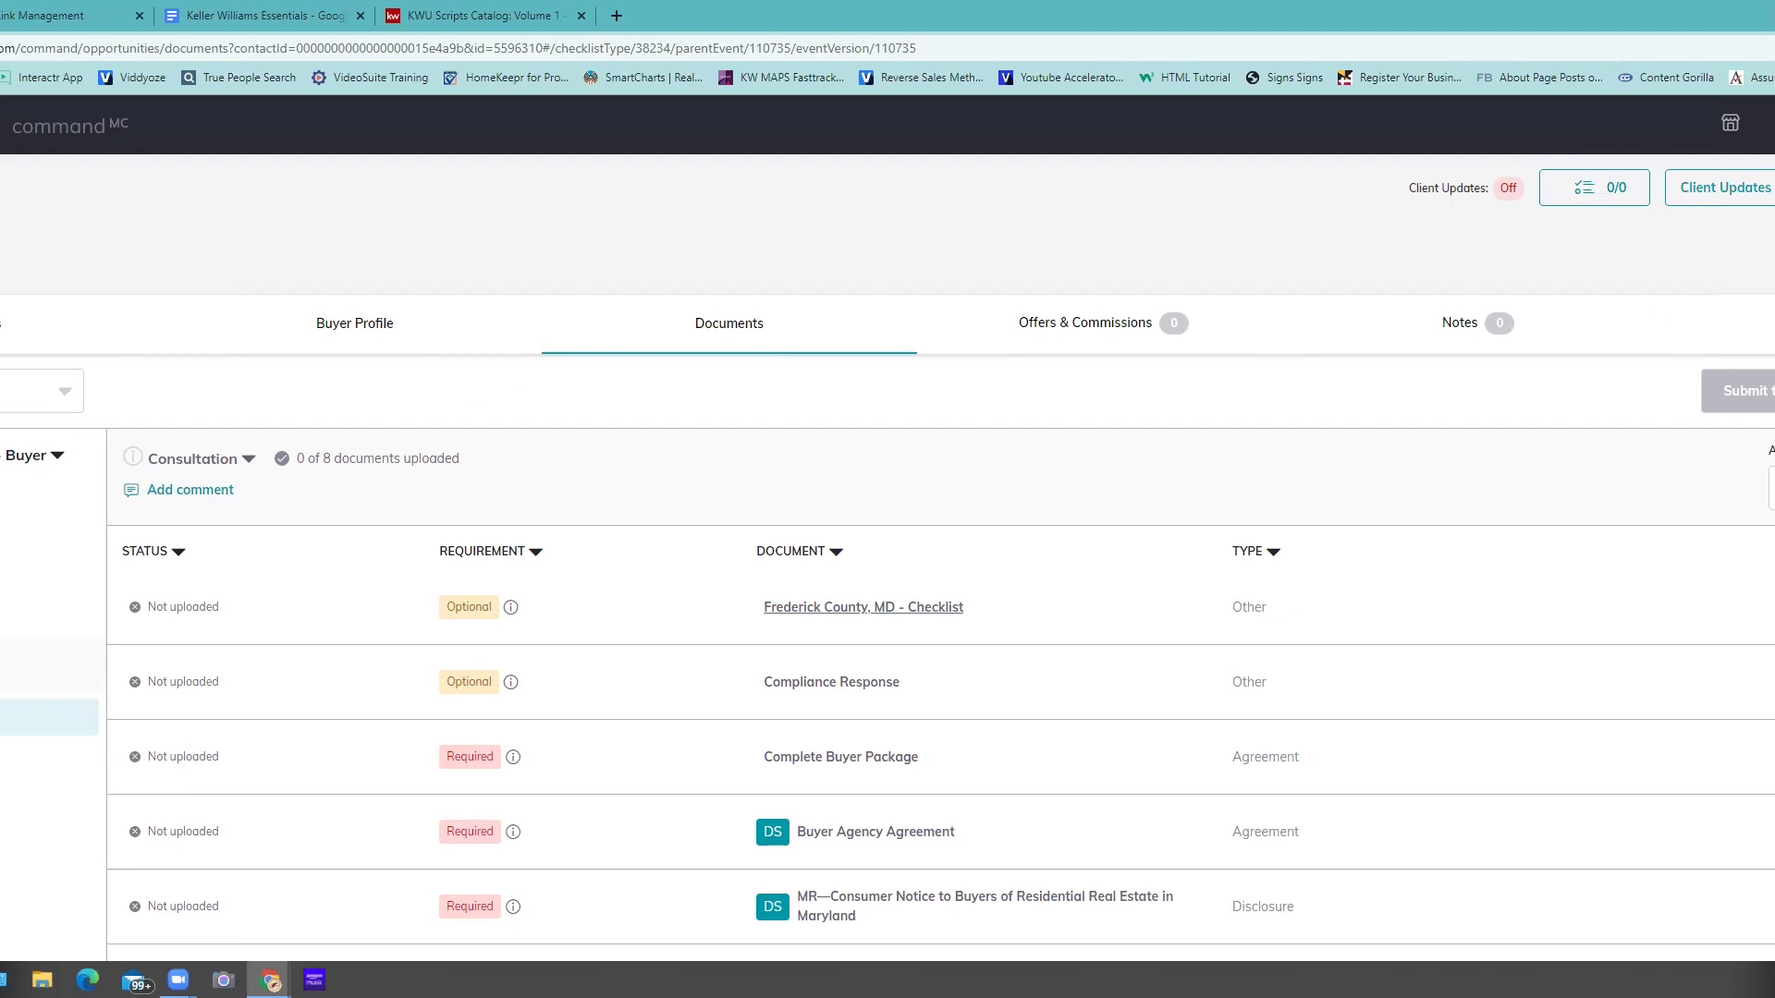
scroll(1198, 653, "down", 2)
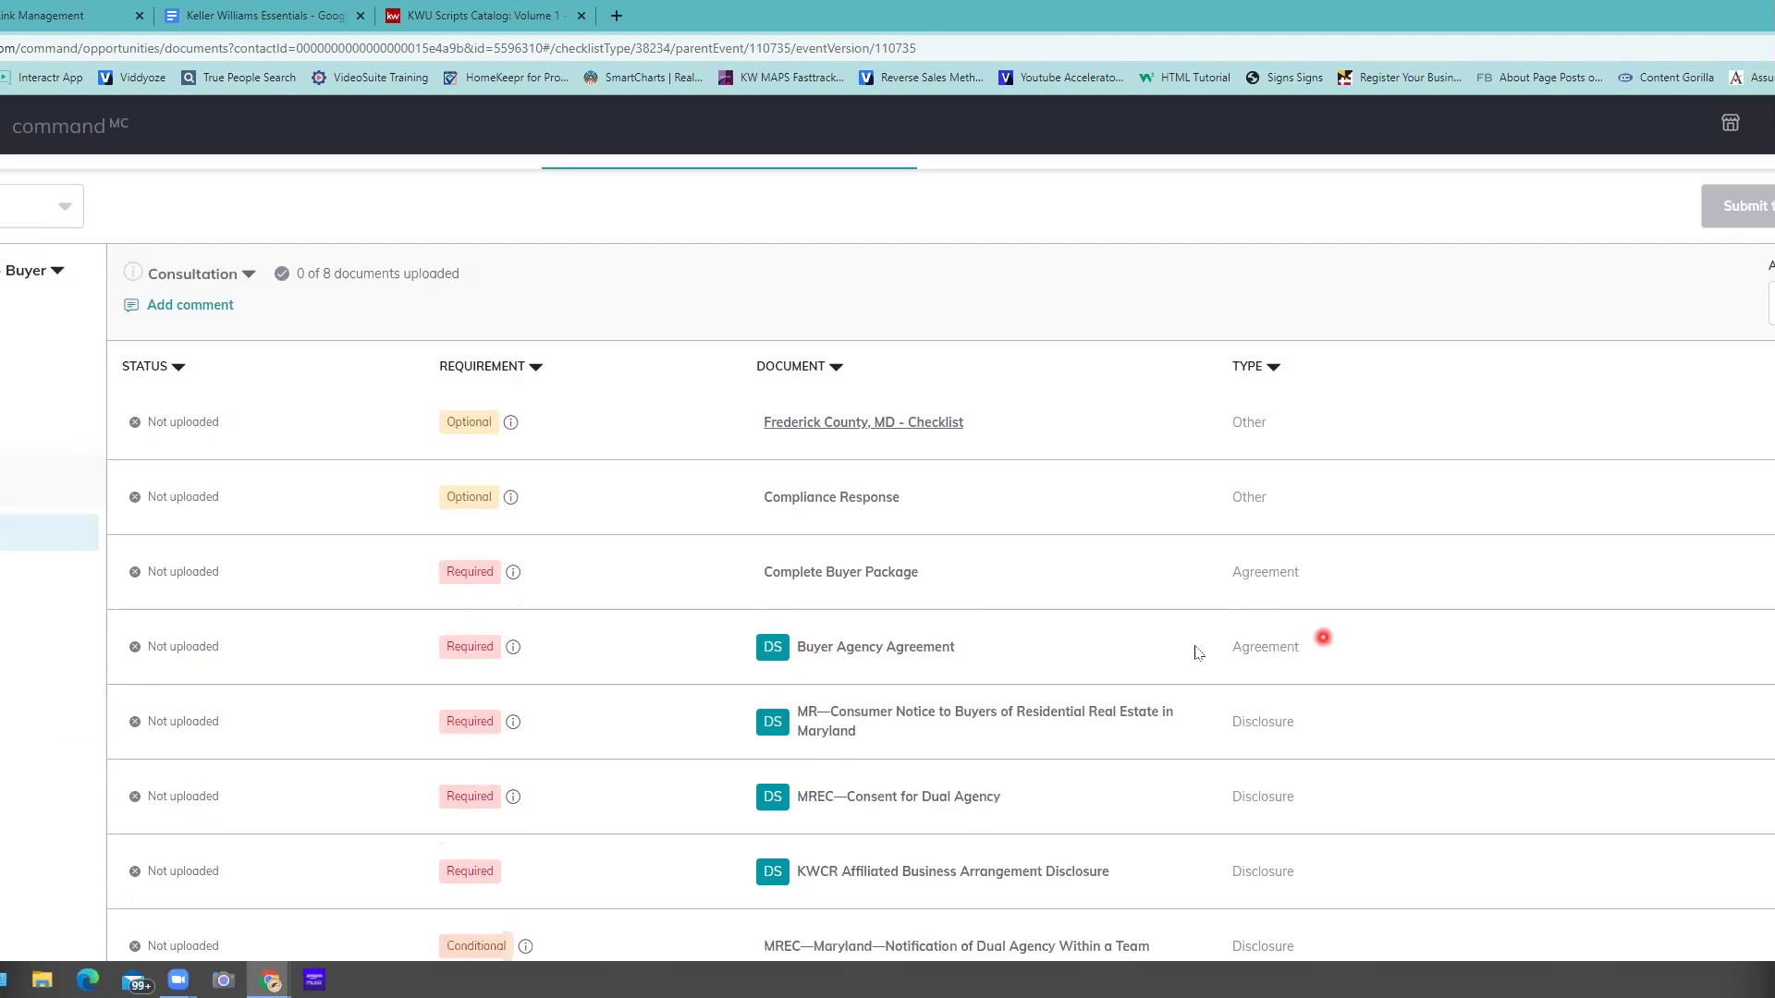
scroll(1161, 649, "down", 1)
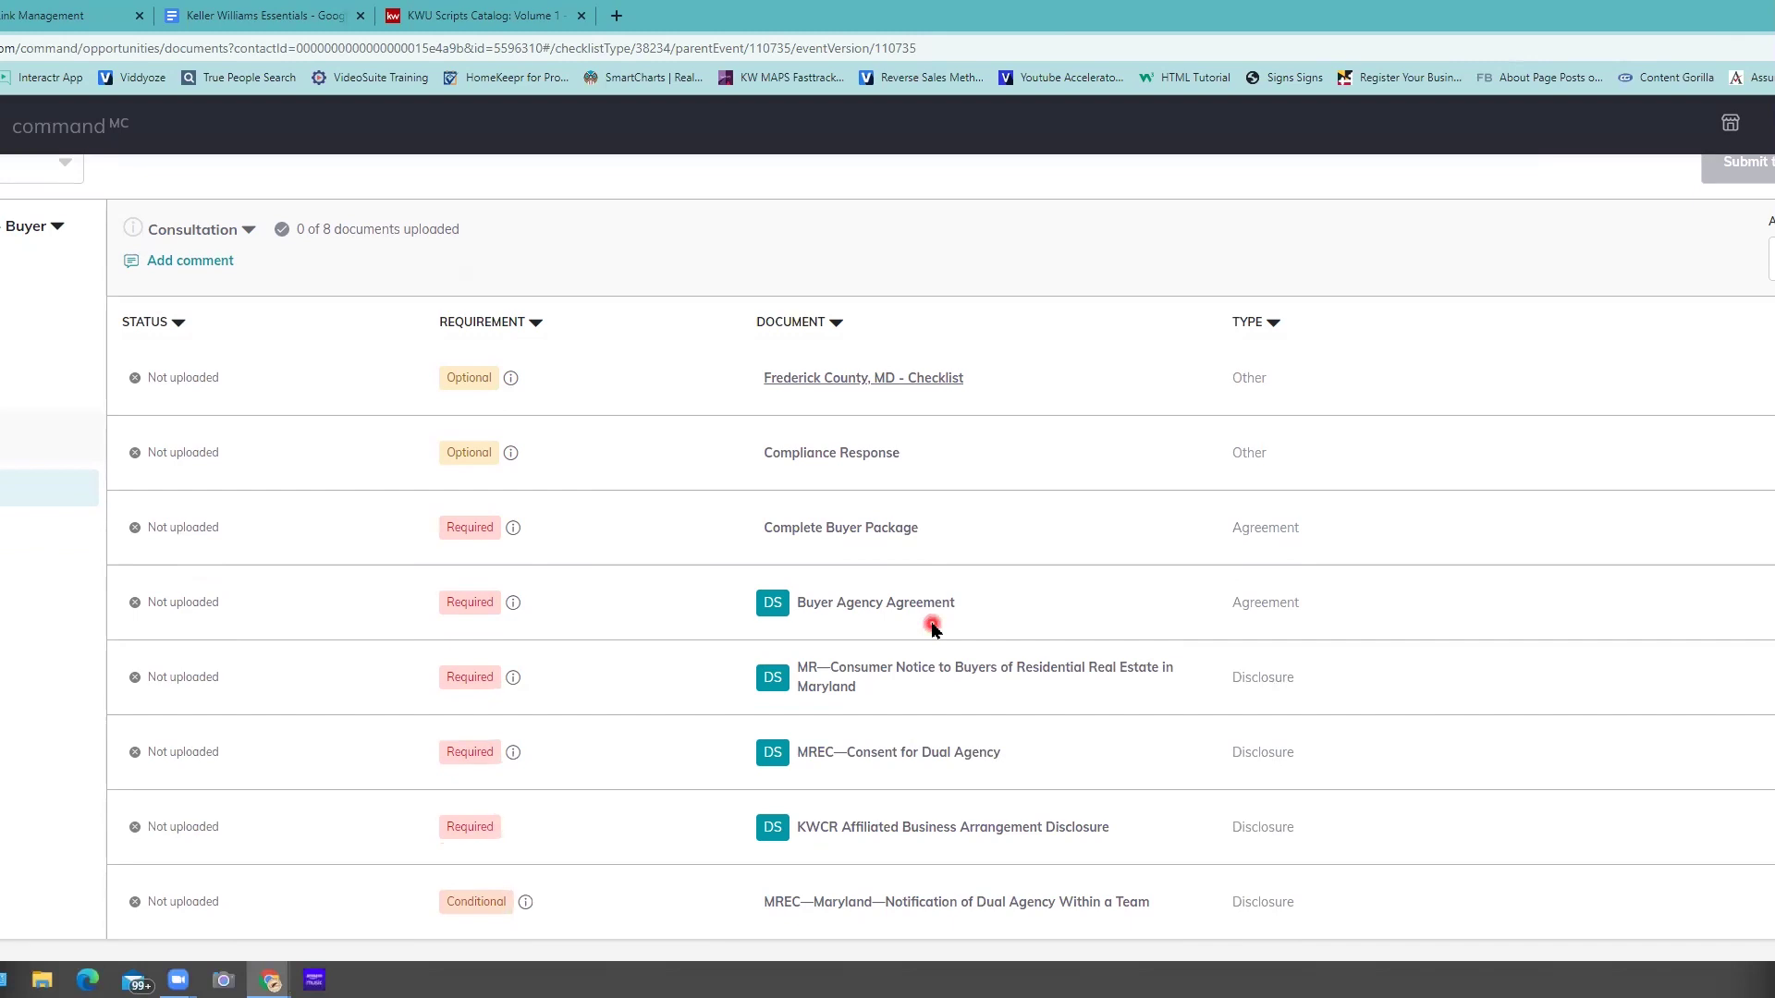
- Highlight the Buyer Agency Agreement, Consent for Dual Agency, affiliated business and consumer notice document names
left_click_drag(846, 605, 962, 621)
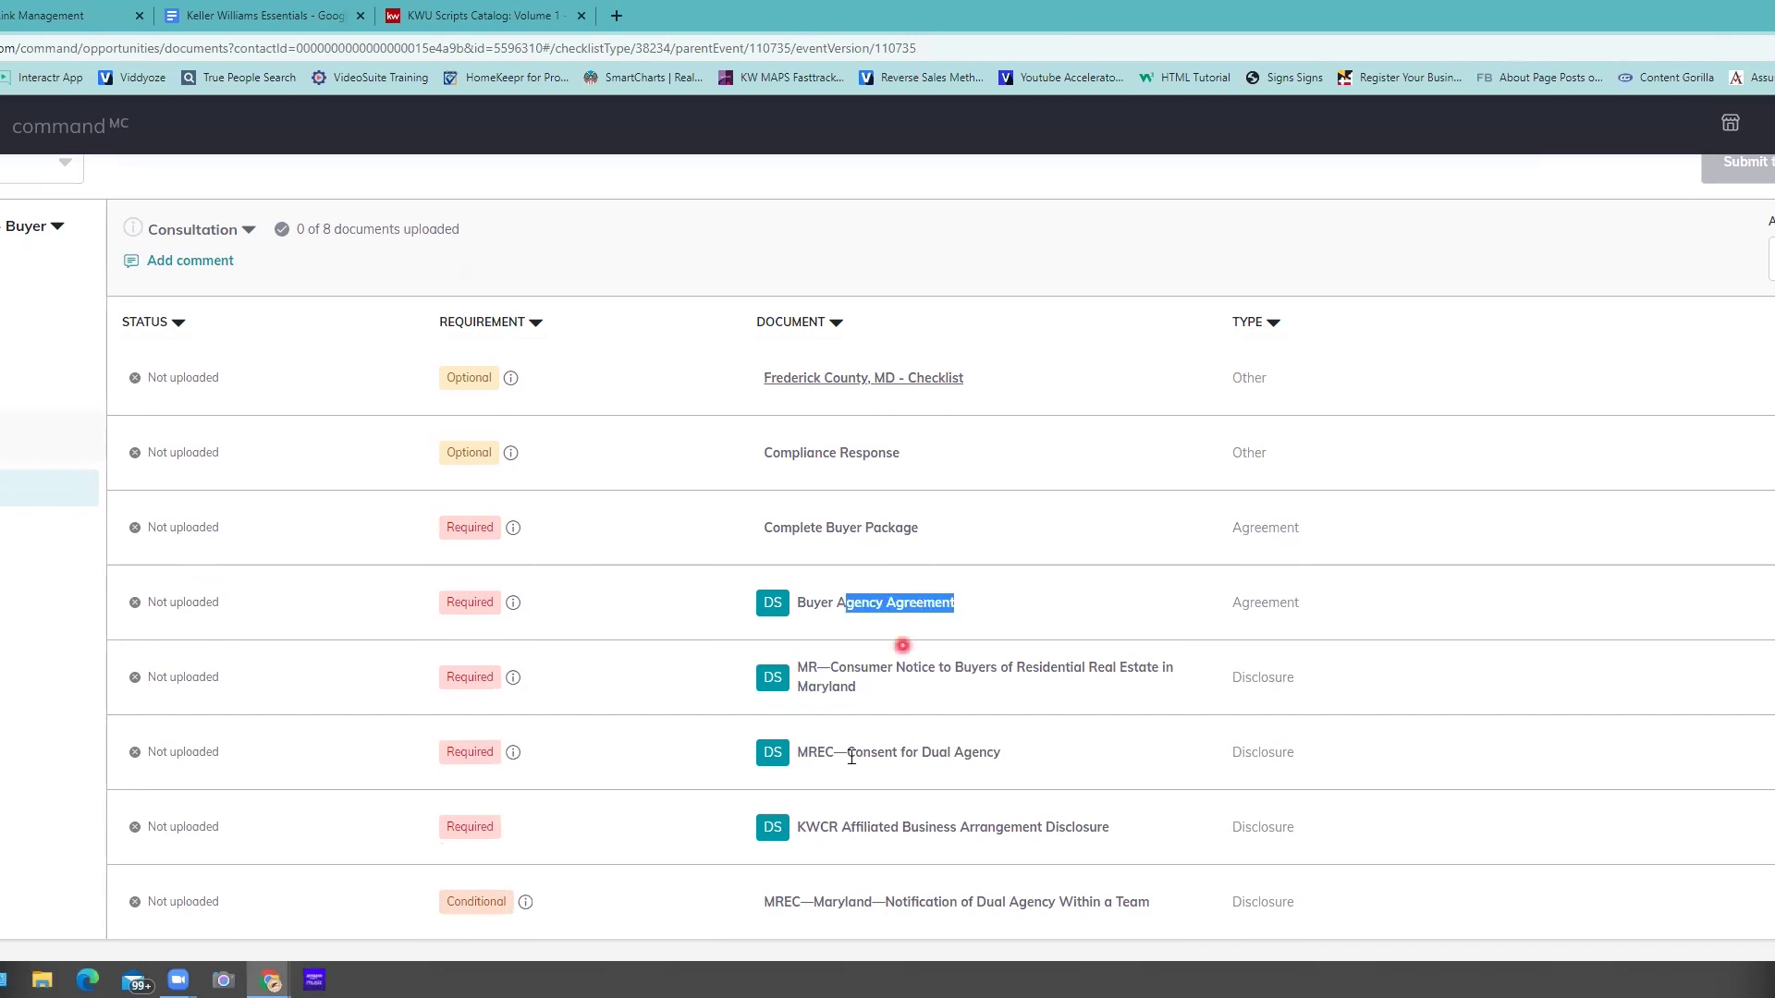
left_click_drag(847, 754, 862, 755)
left_click_drag(1065, 754, 1065, 754)
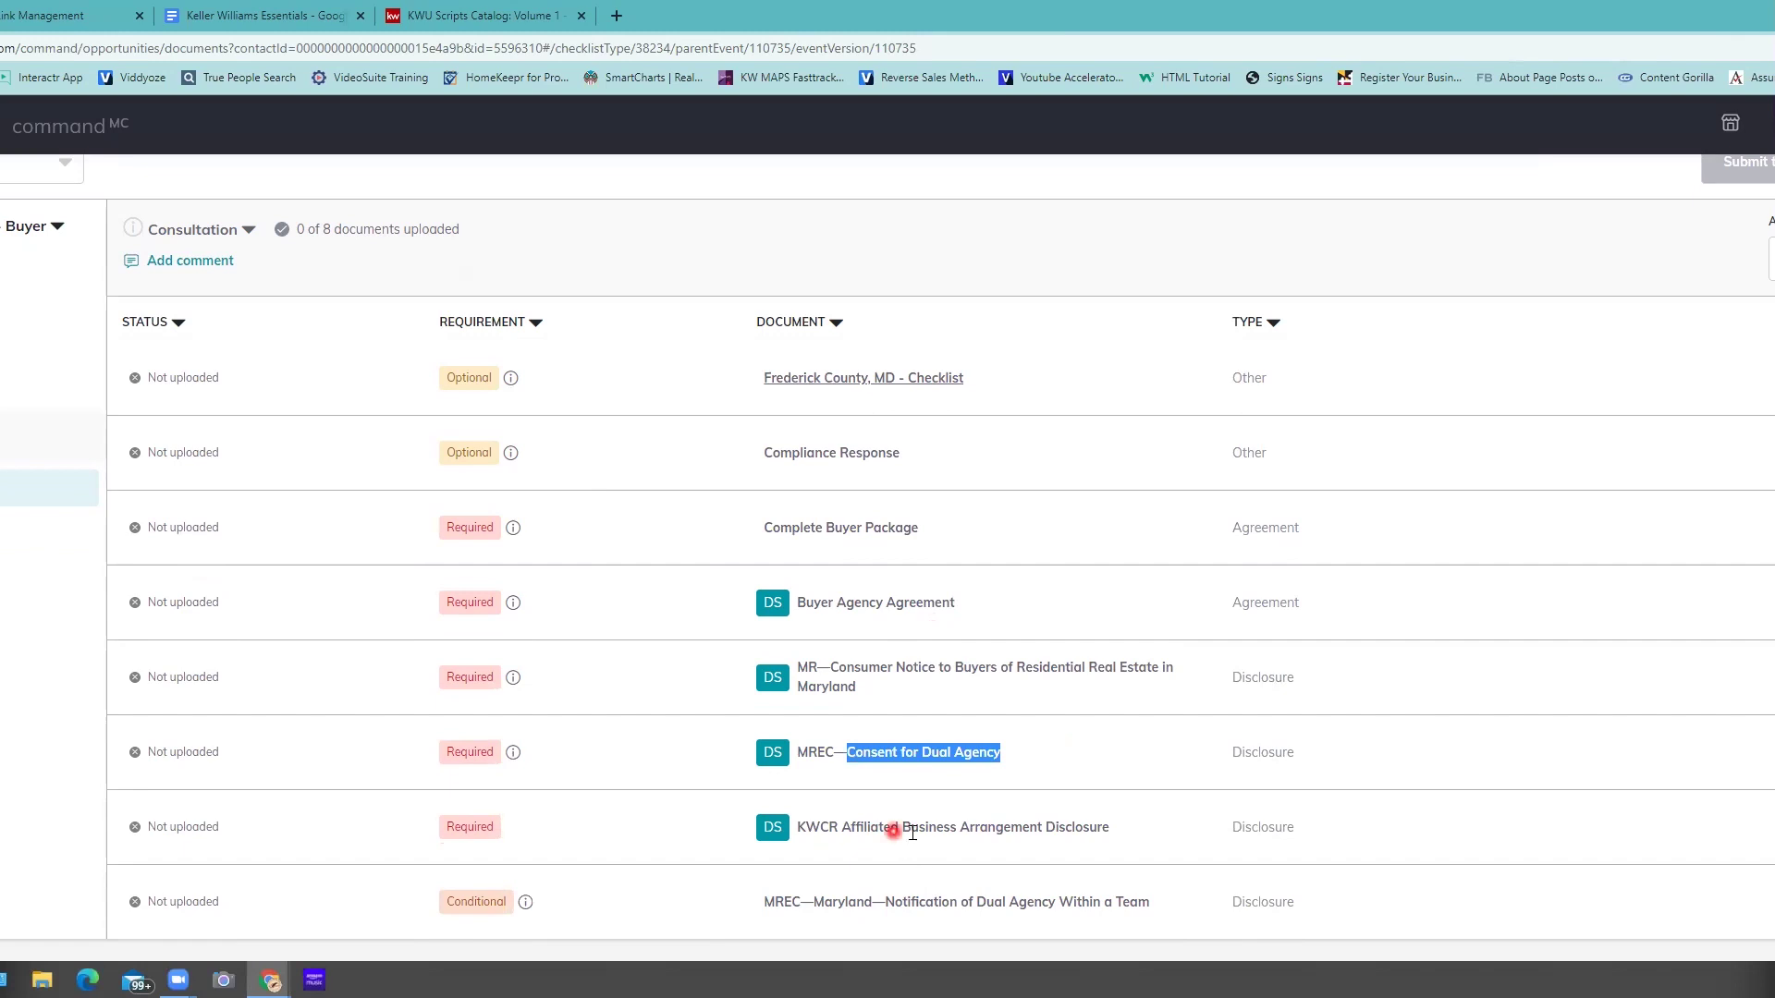
left_click_drag(893, 832, 1075, 851)
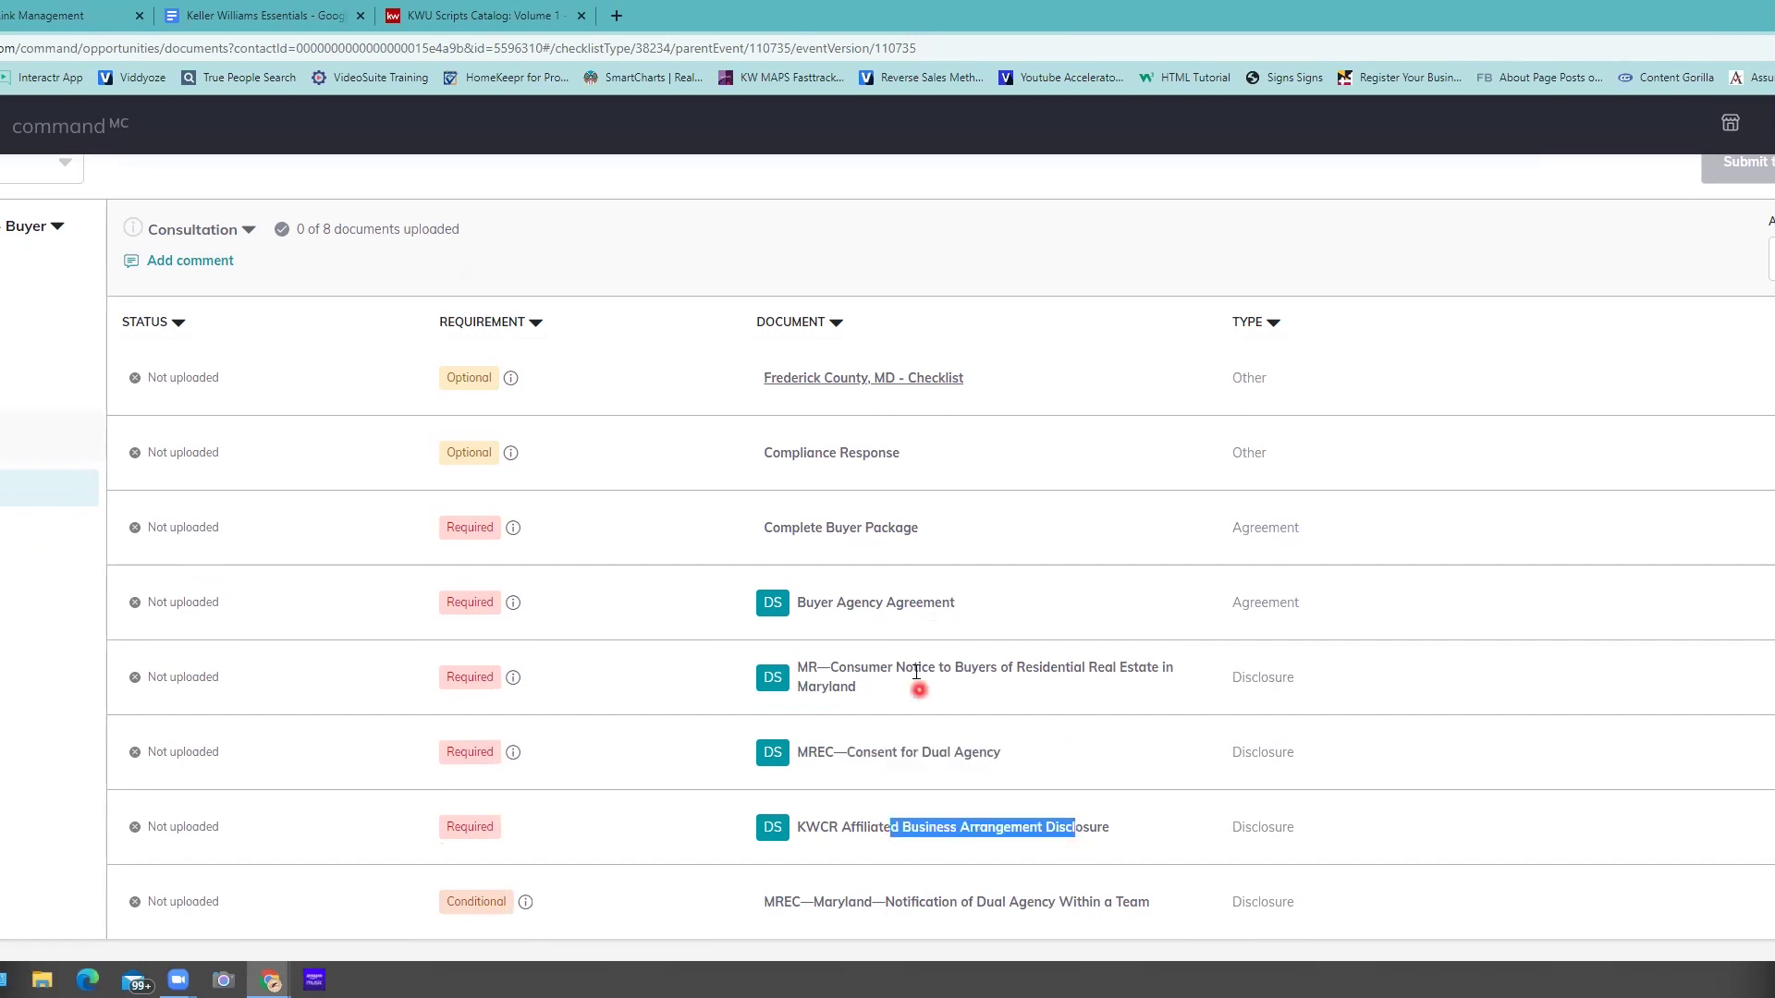
left_click_drag(913, 673, 1119, 695)
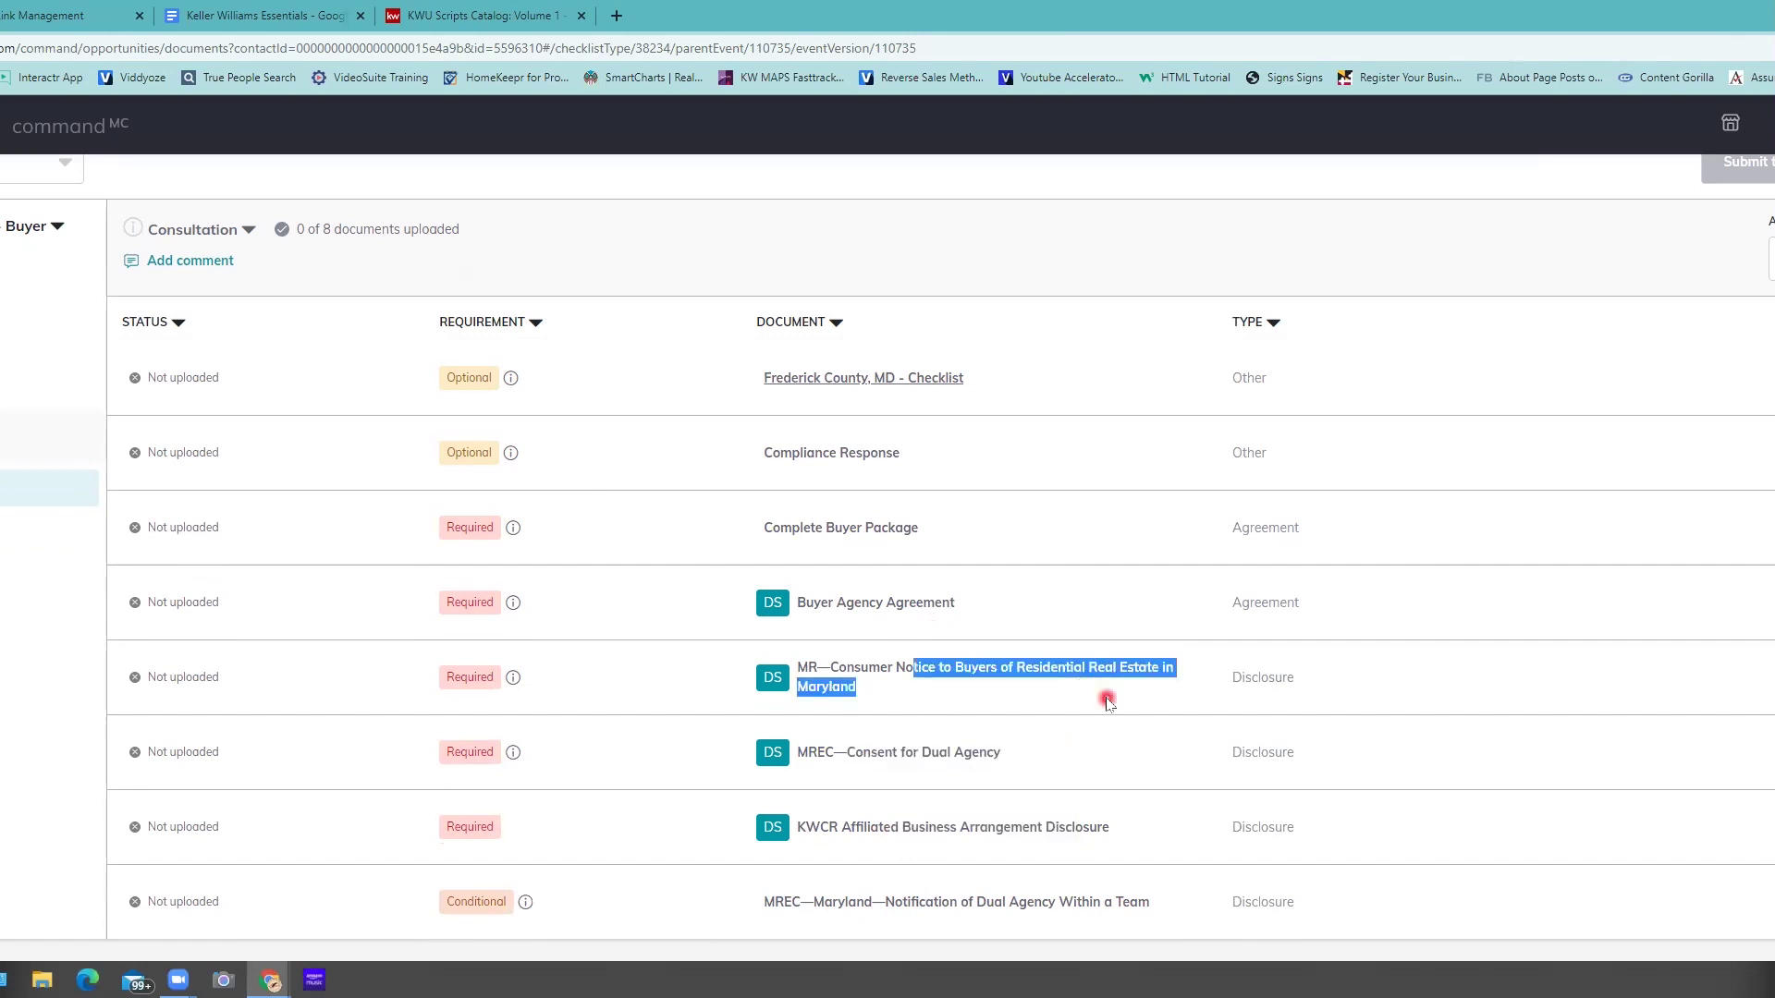
- Clear the text highlight and leave the Consultation document checklist
left_click(1108, 575)
left_click(1107, 536)
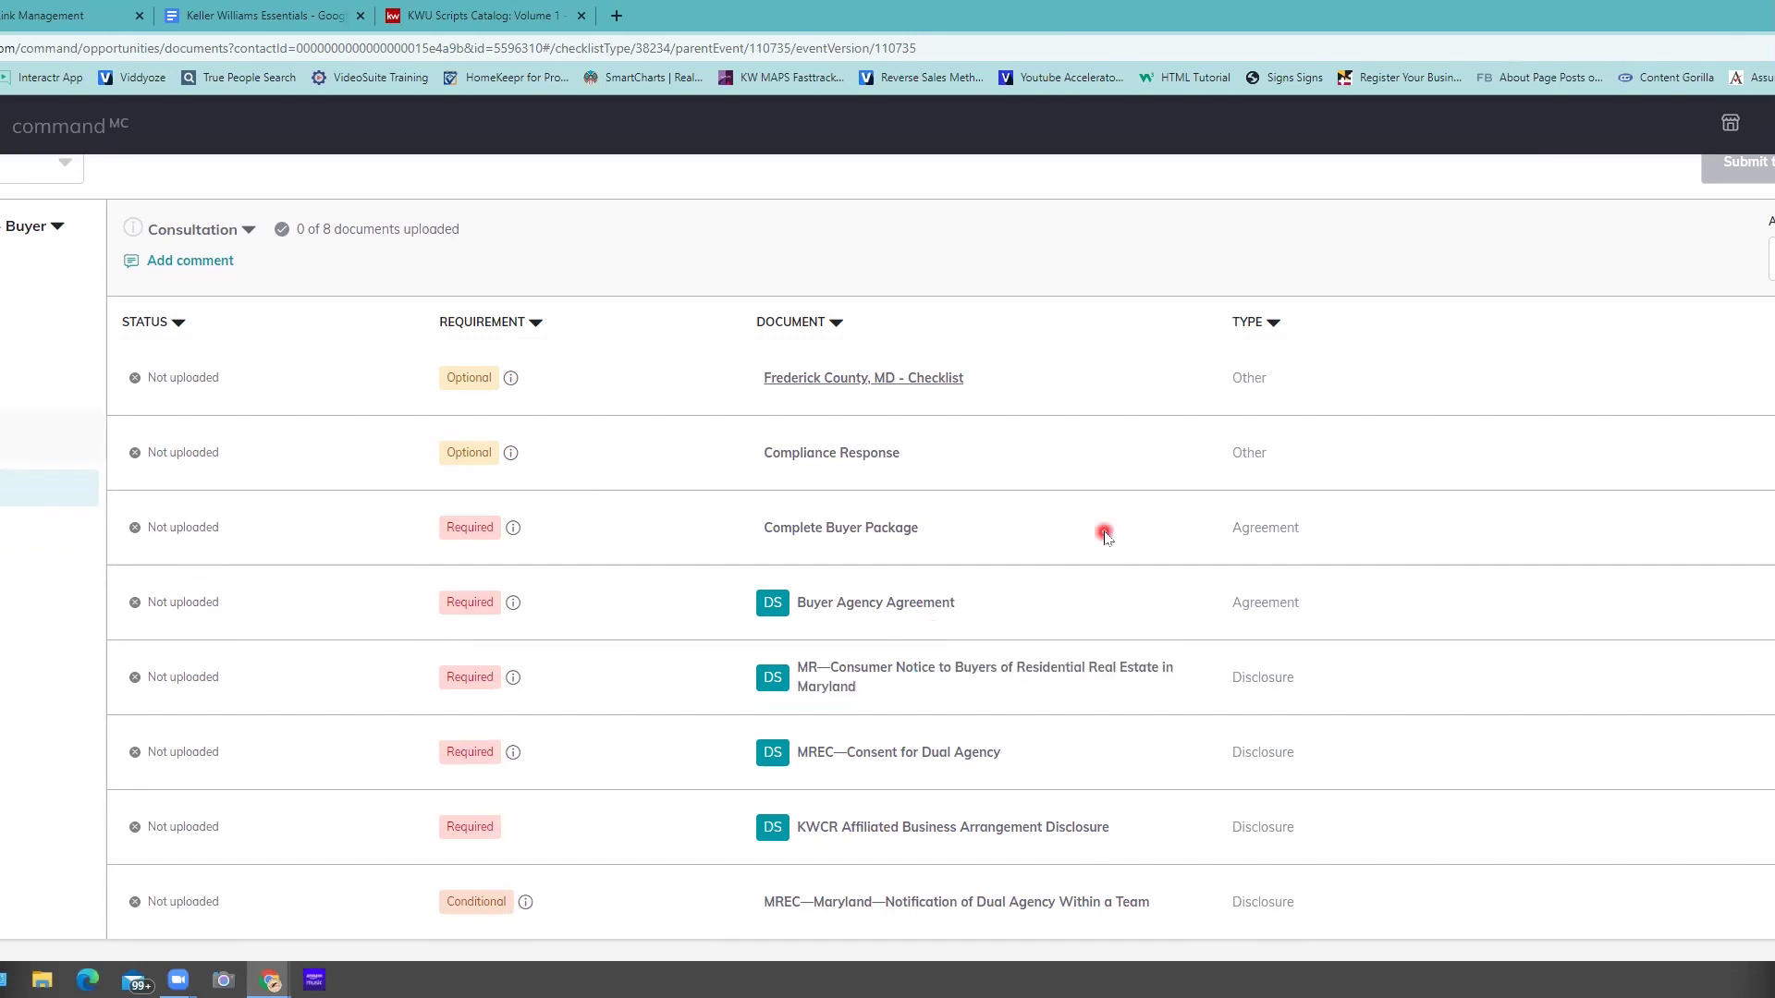
left_click(1085, 594)
left_click(1186, 463)
left_click(1128, 485)
left_click(1031, 554)
left_click(1510, 901)
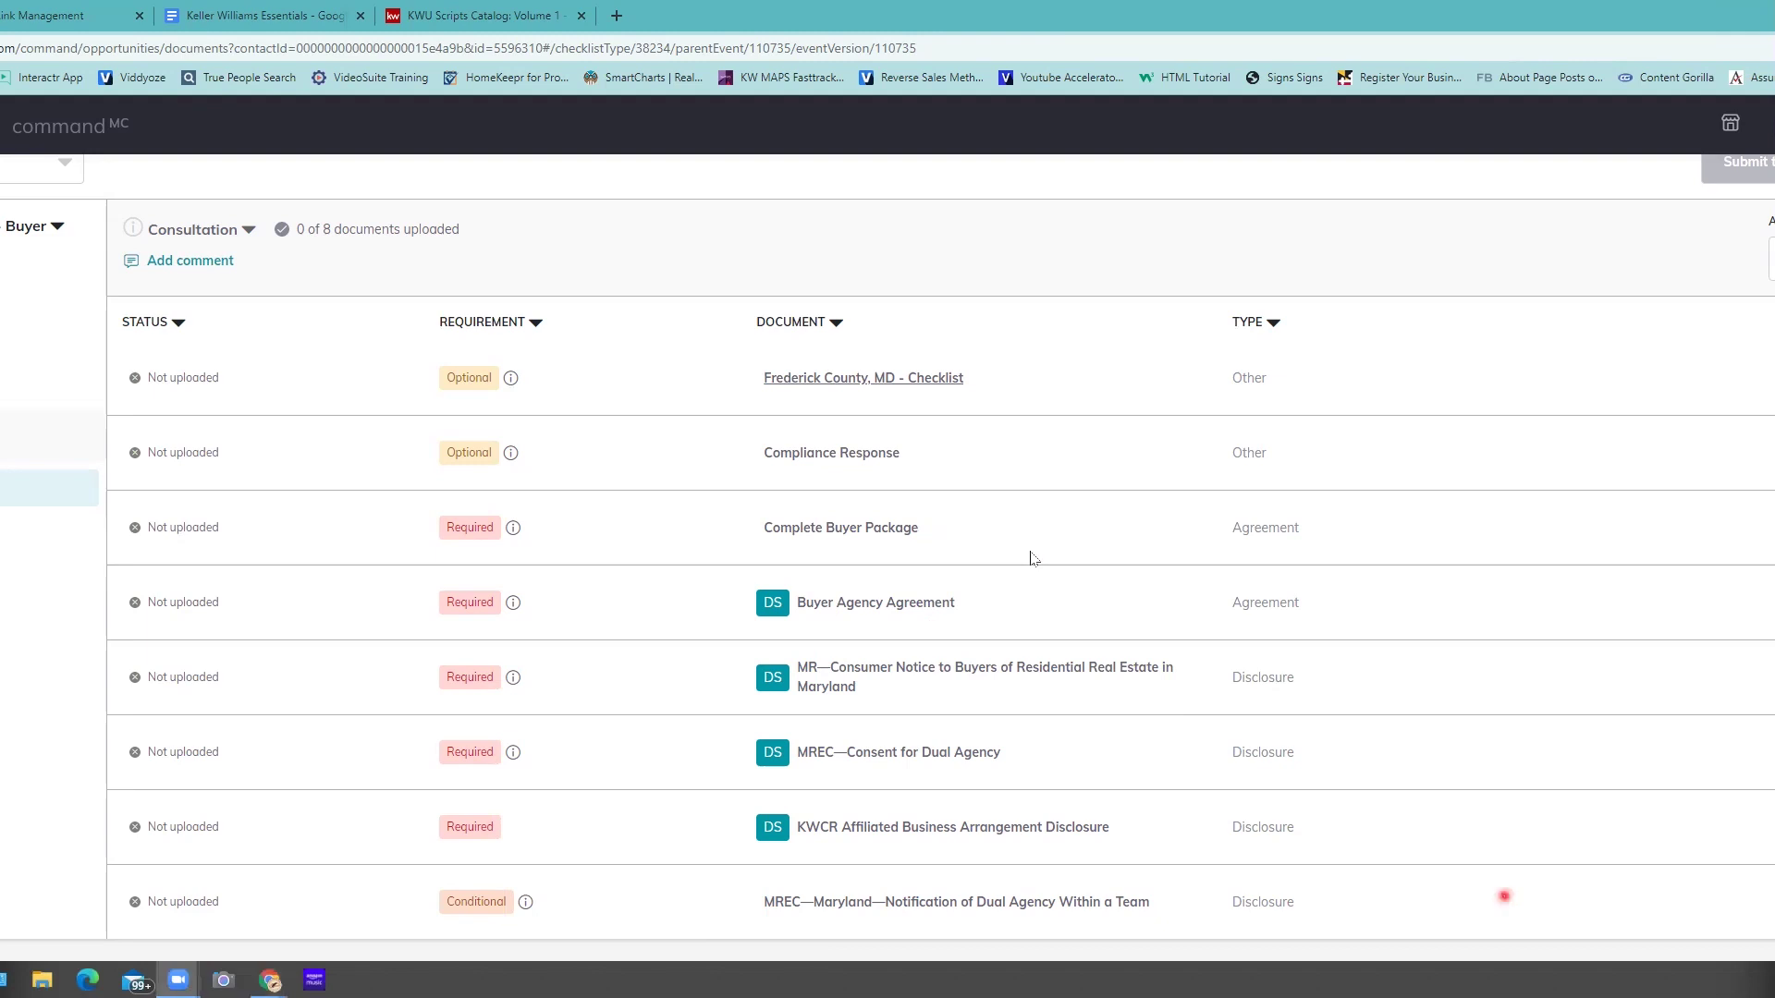
- Bring the Chrome window forward showing the DocuSign Rooms sign-in page
left_click(222, 666)
scroll(1032, 557, "up", 1)
scroll(887, 555, "up", 1)
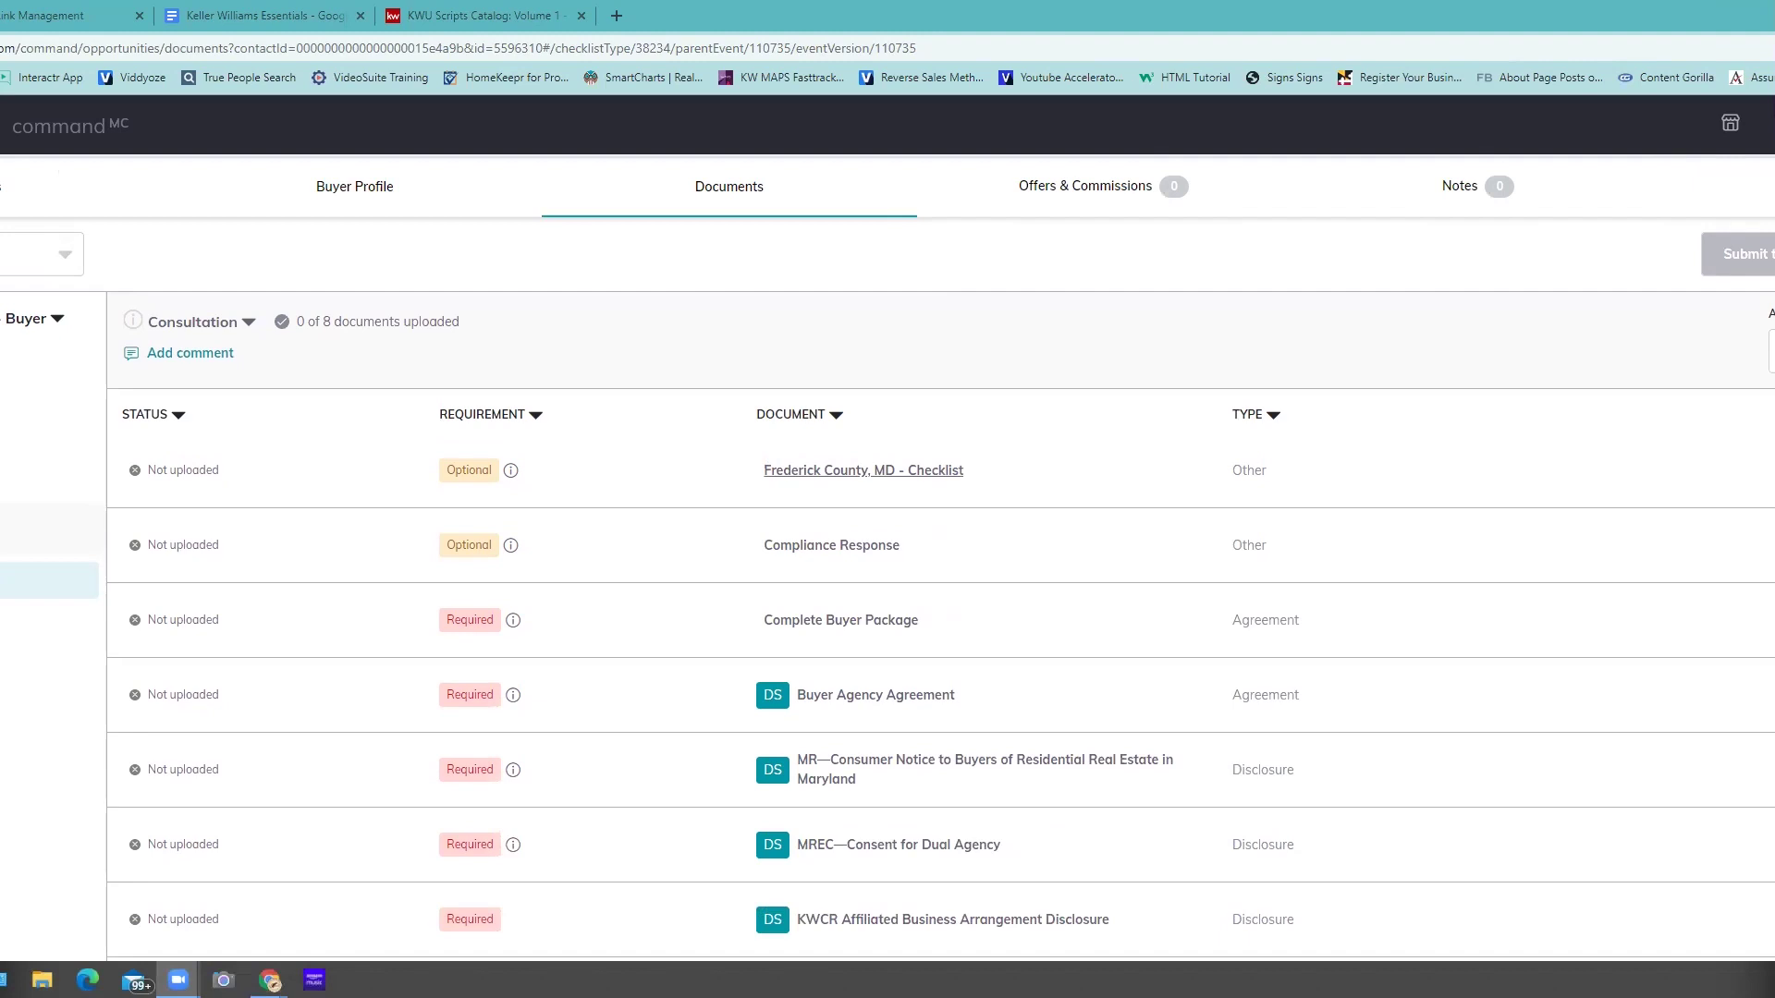
left_click(719, 553)
left_click(894, 676)
scroll(397, 445, "down", 1)
scroll(397, 446, "down", 1)
left_click(440, 376)
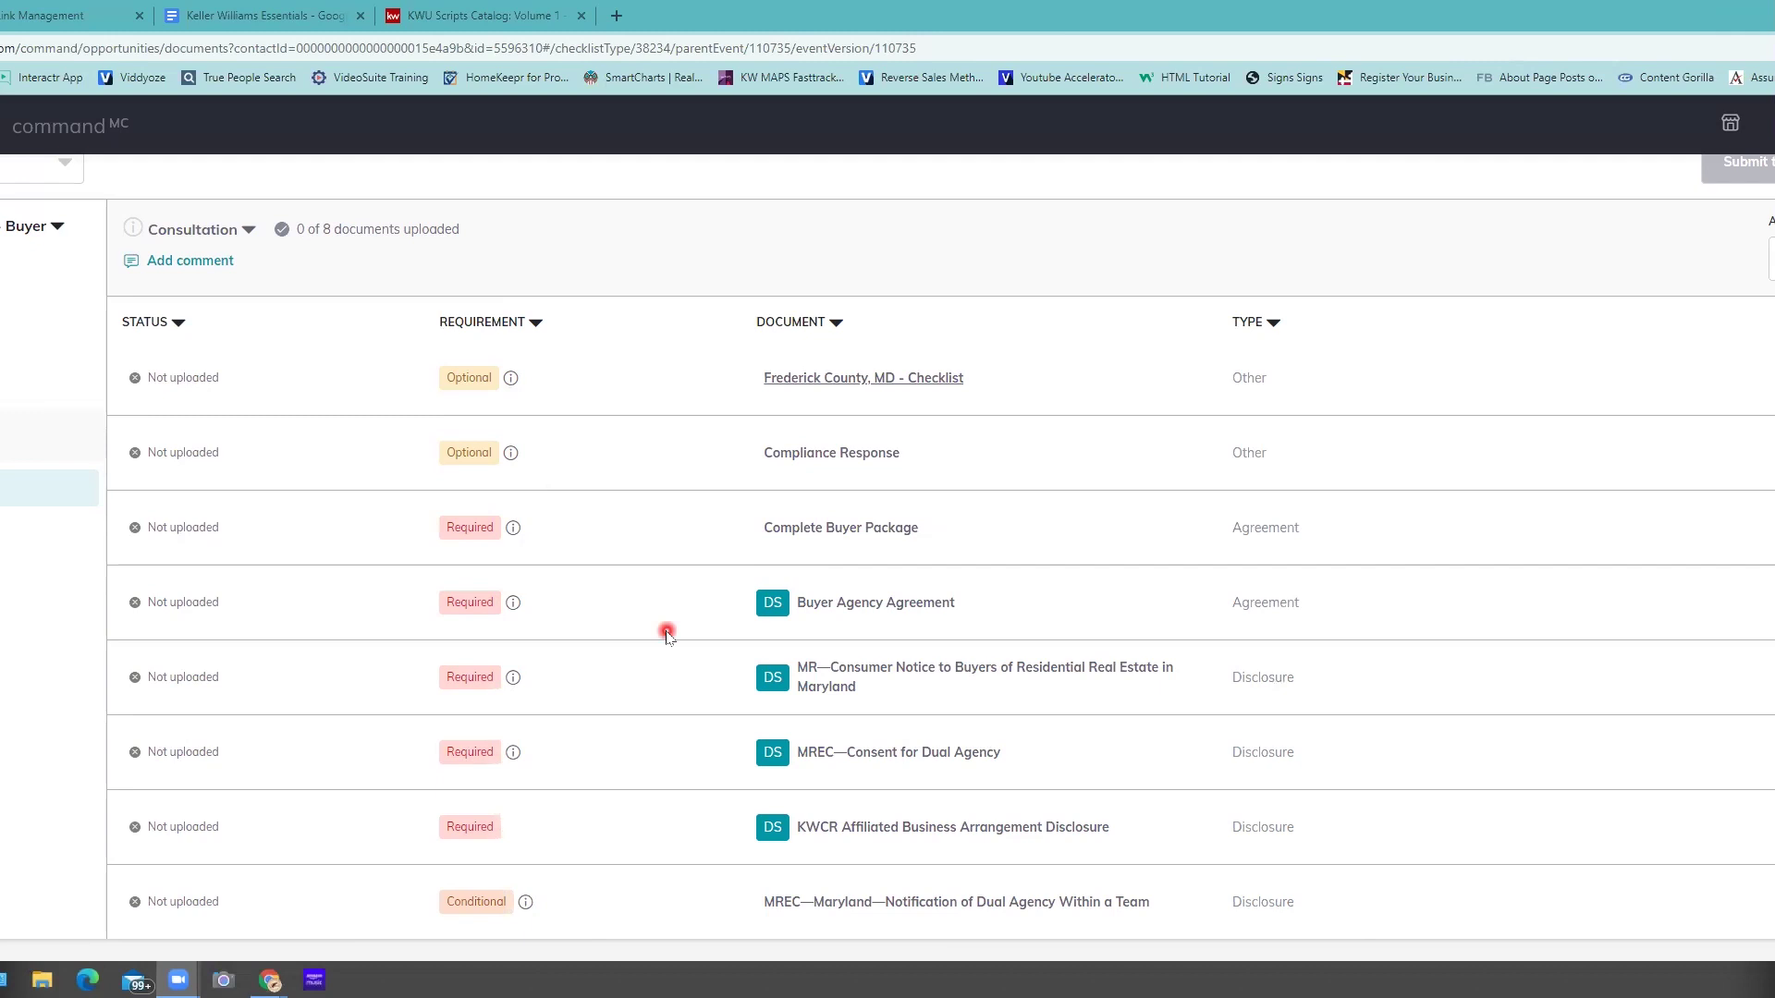
scroll(1627, 390, "up", 3)
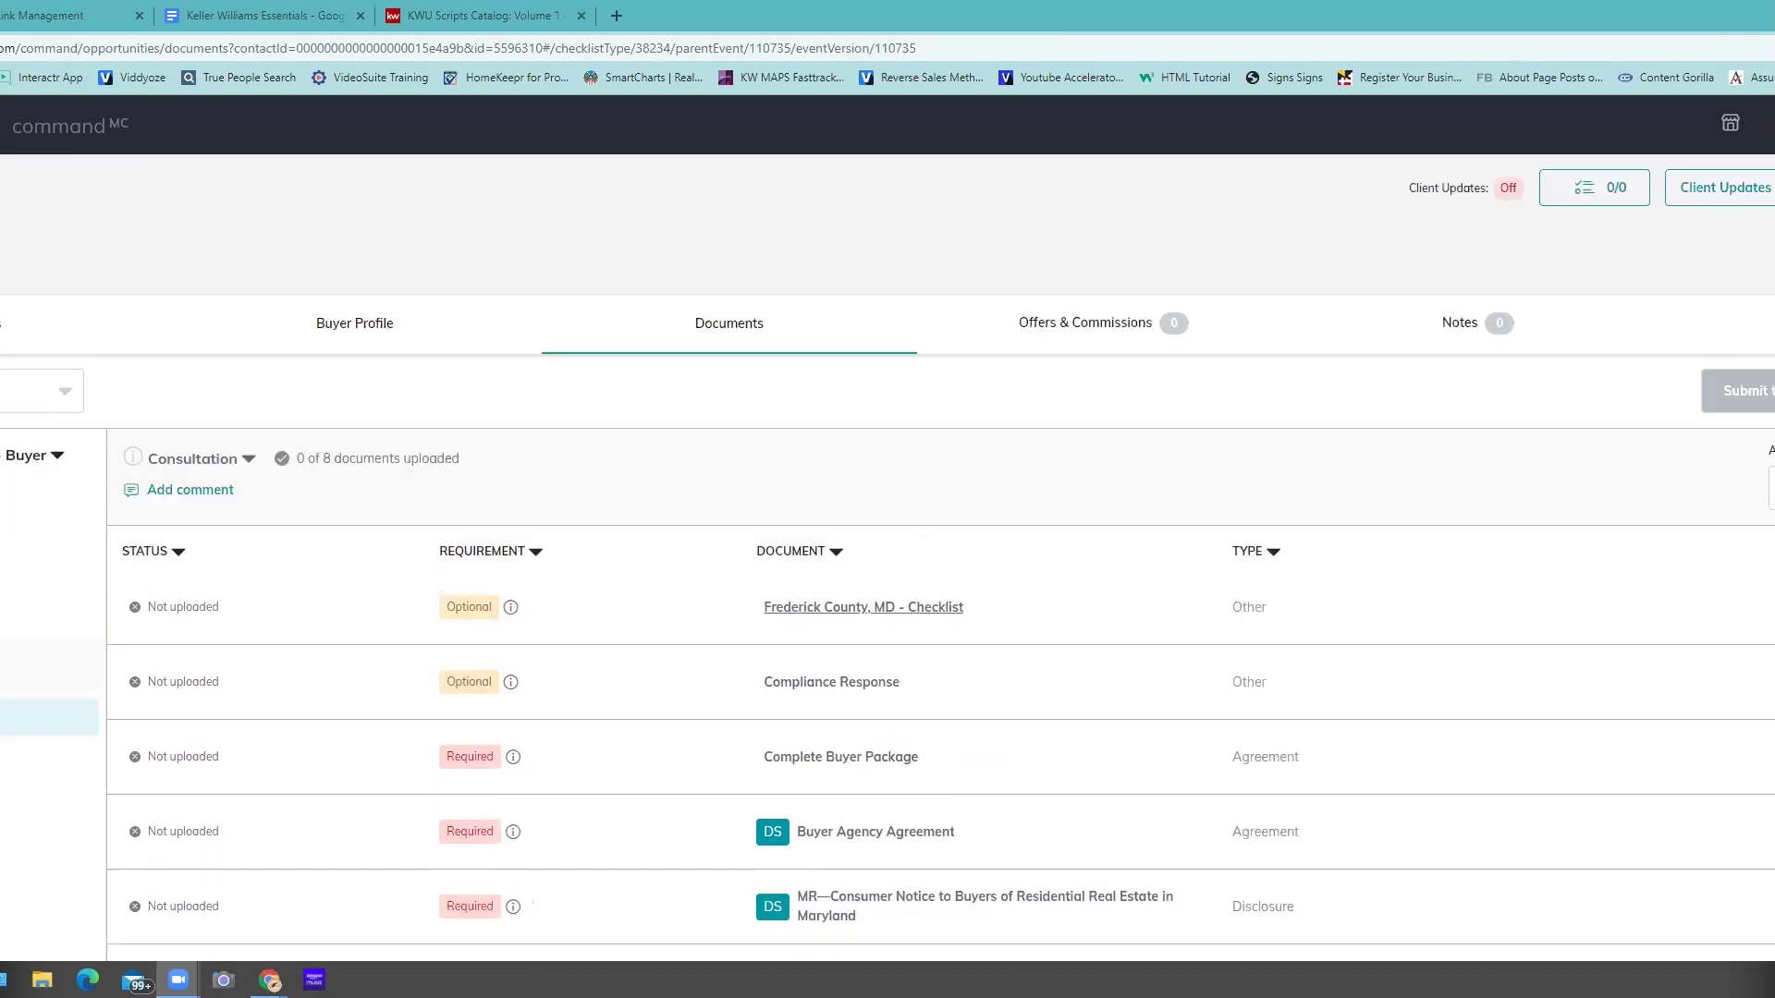
left_click(676, 474)
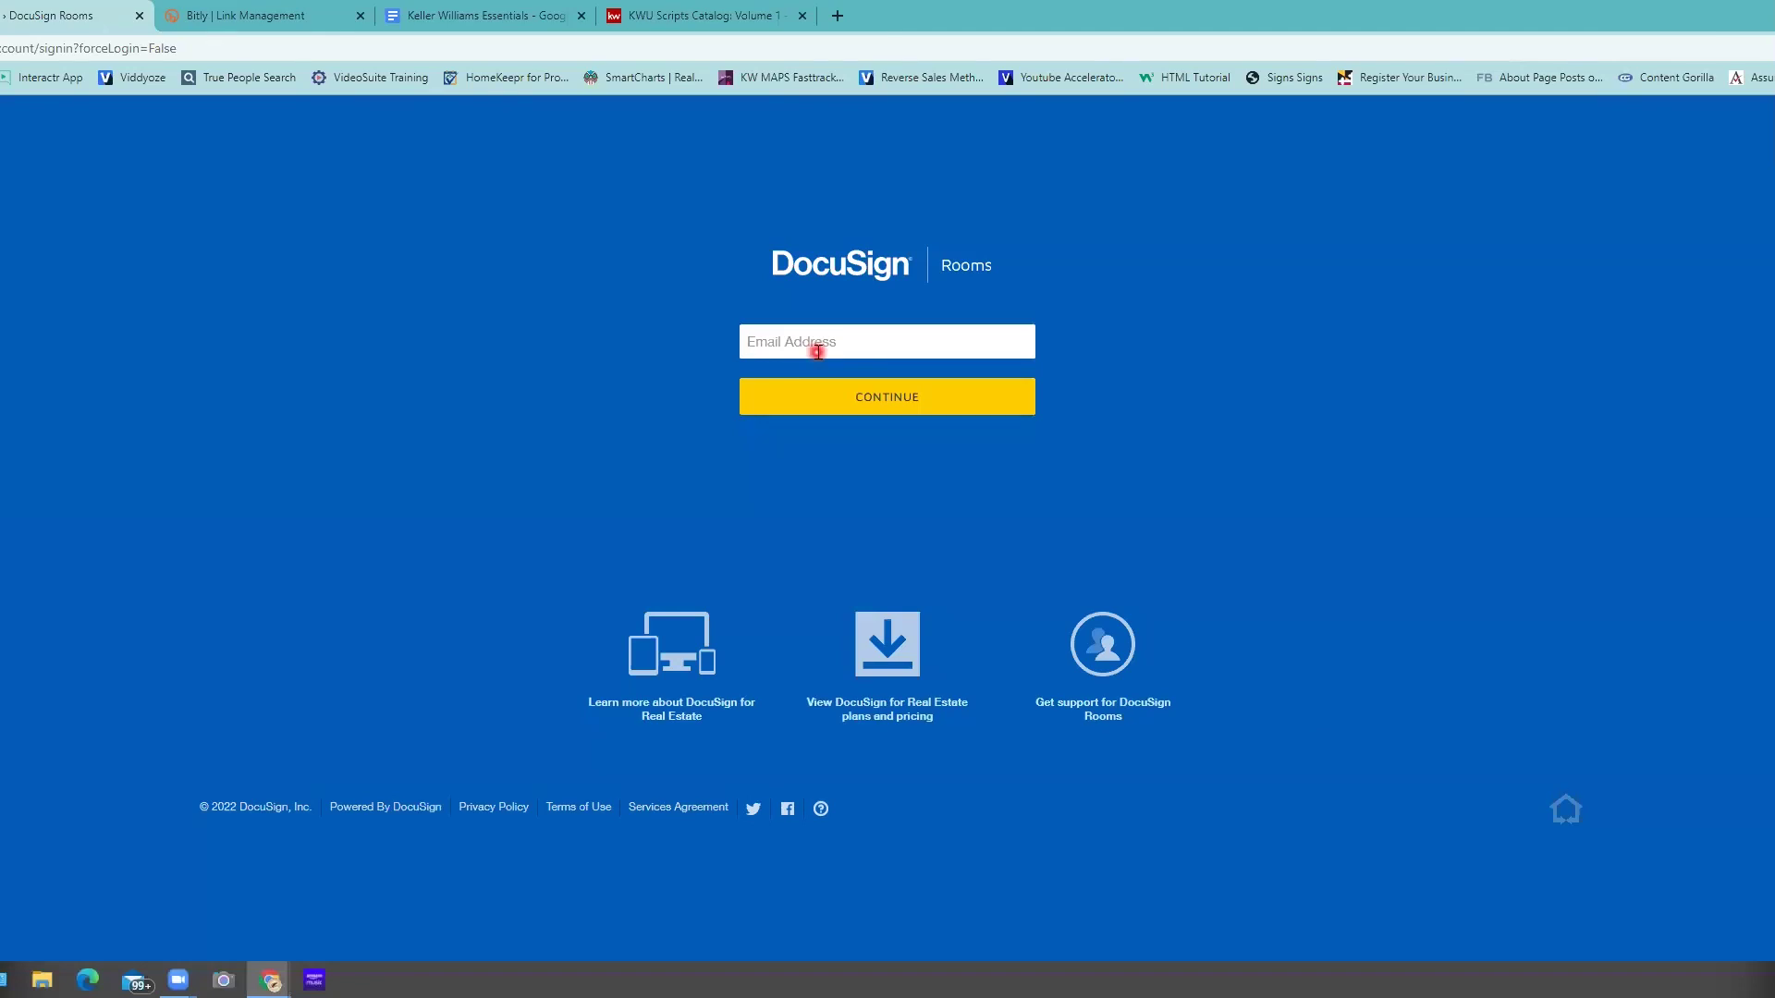
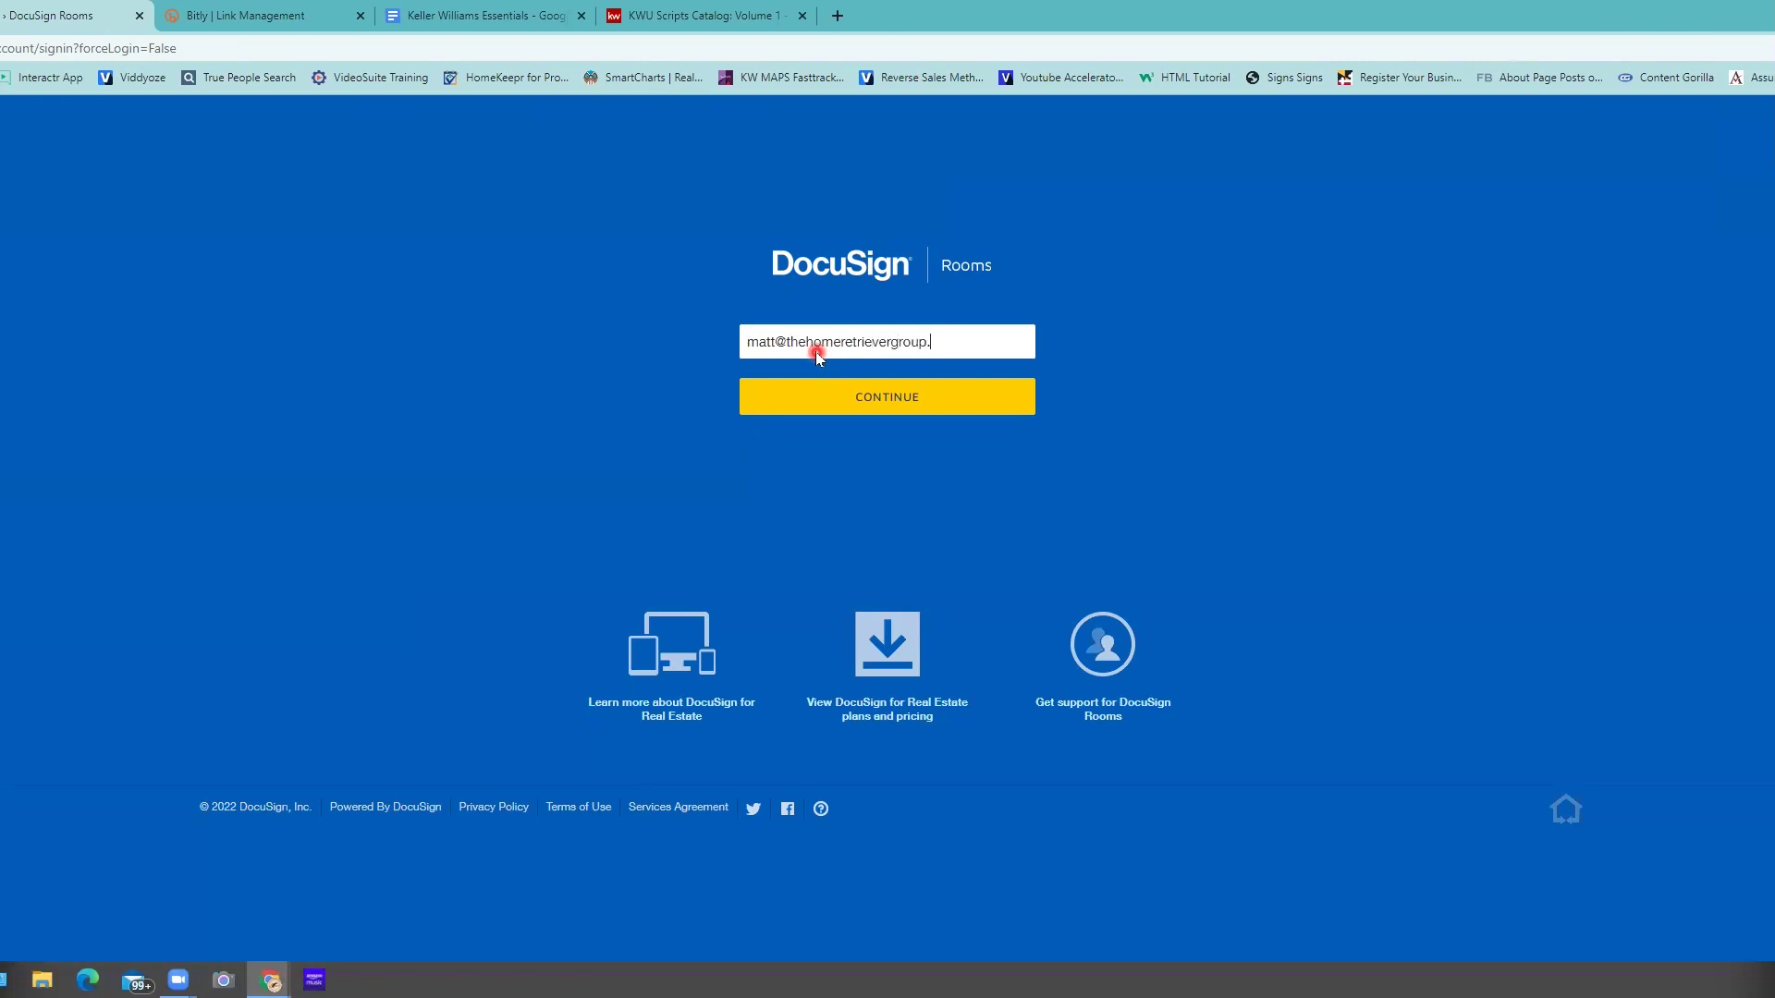
- Sign in to DocuSign Rooms with the account e-mail and password, then open the room's ADD document sources
key("Return")
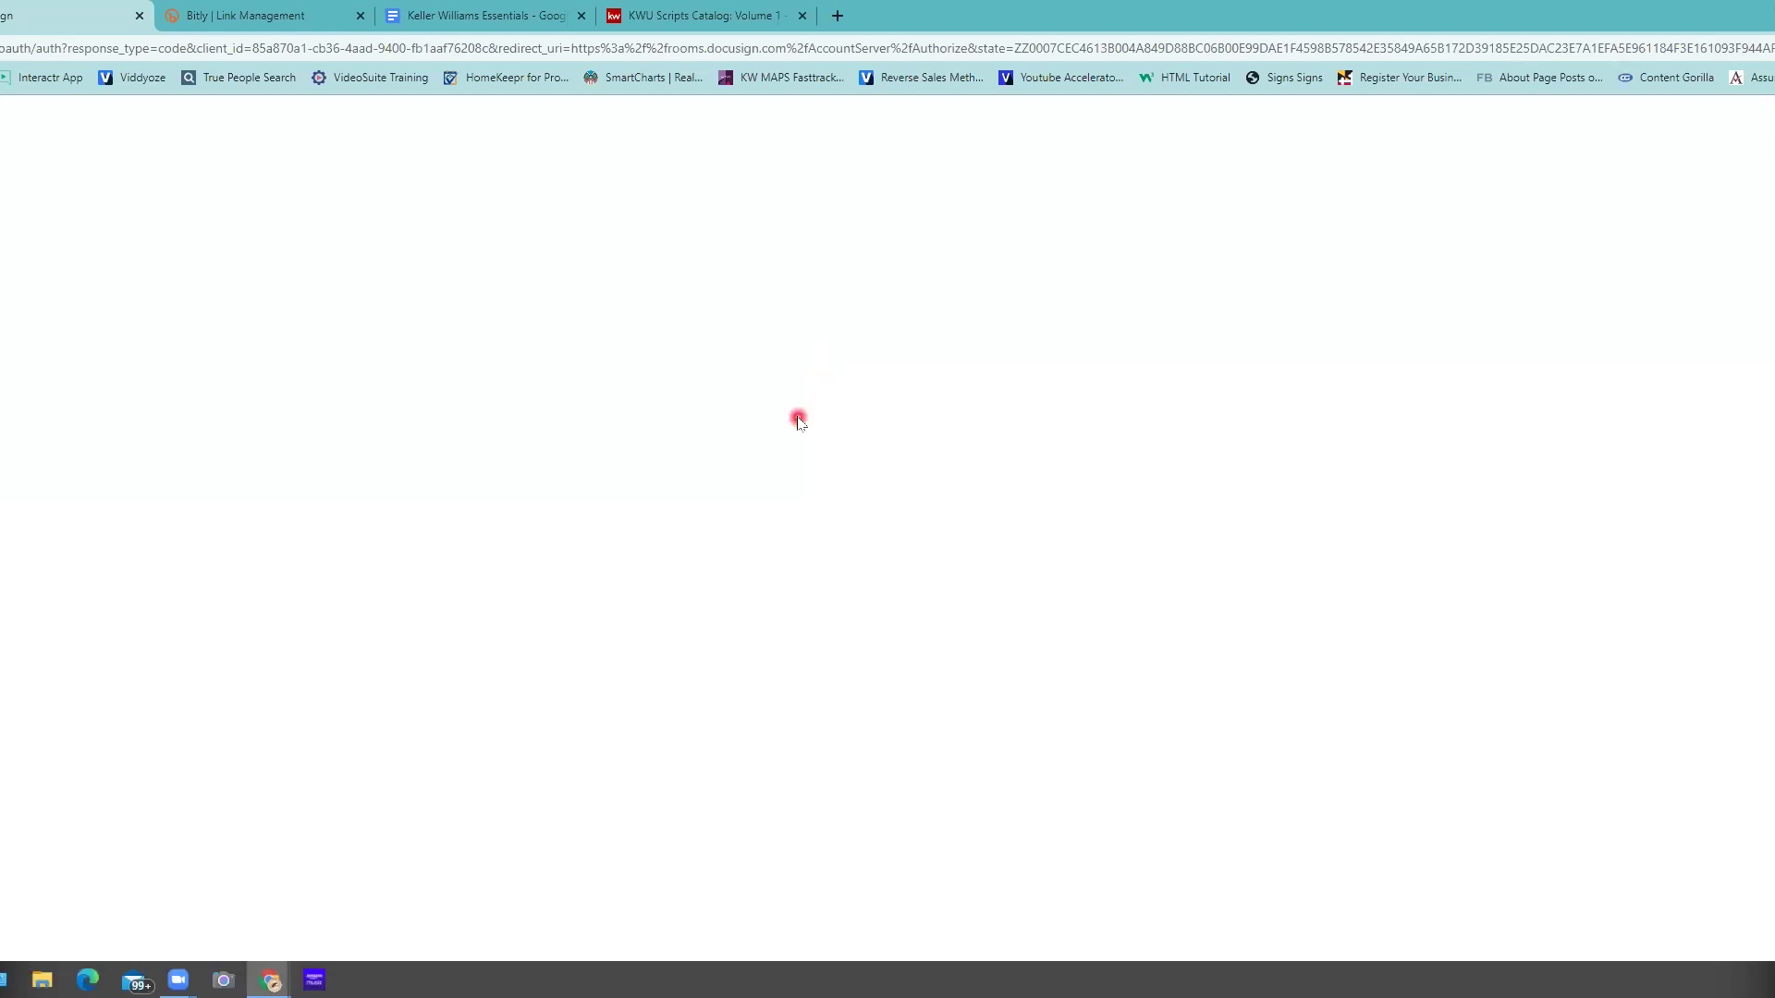
key("Return")
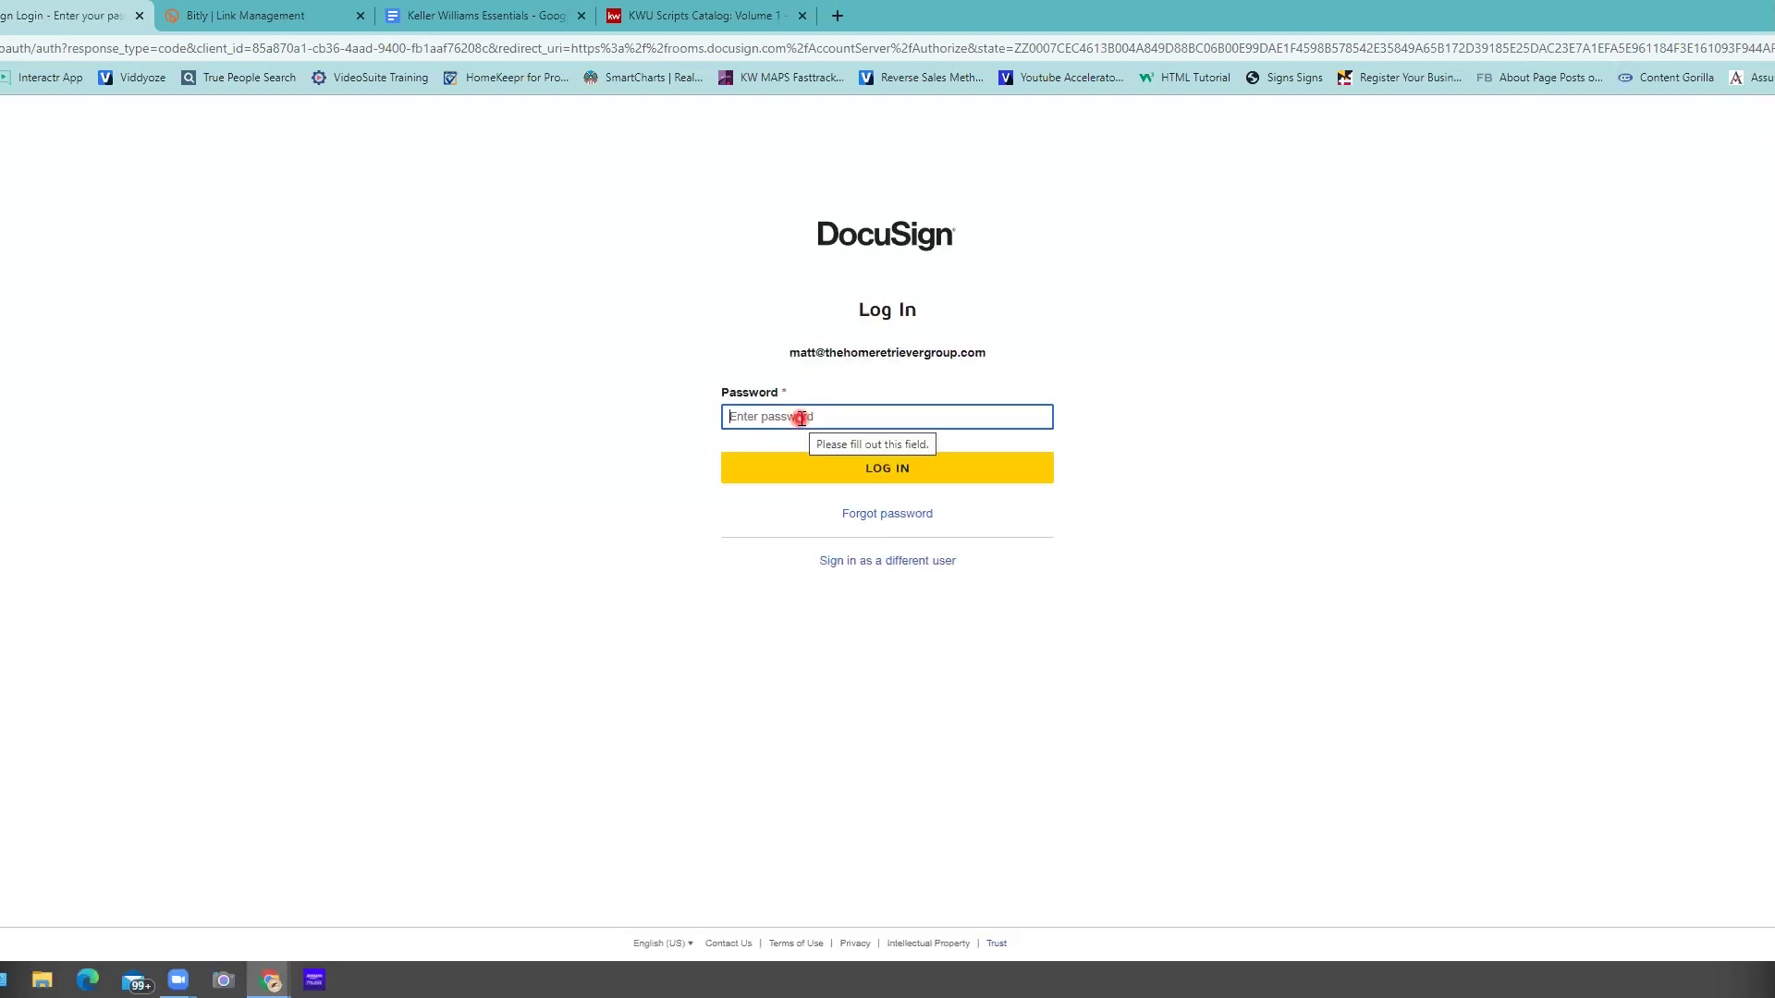
type("•••••••")
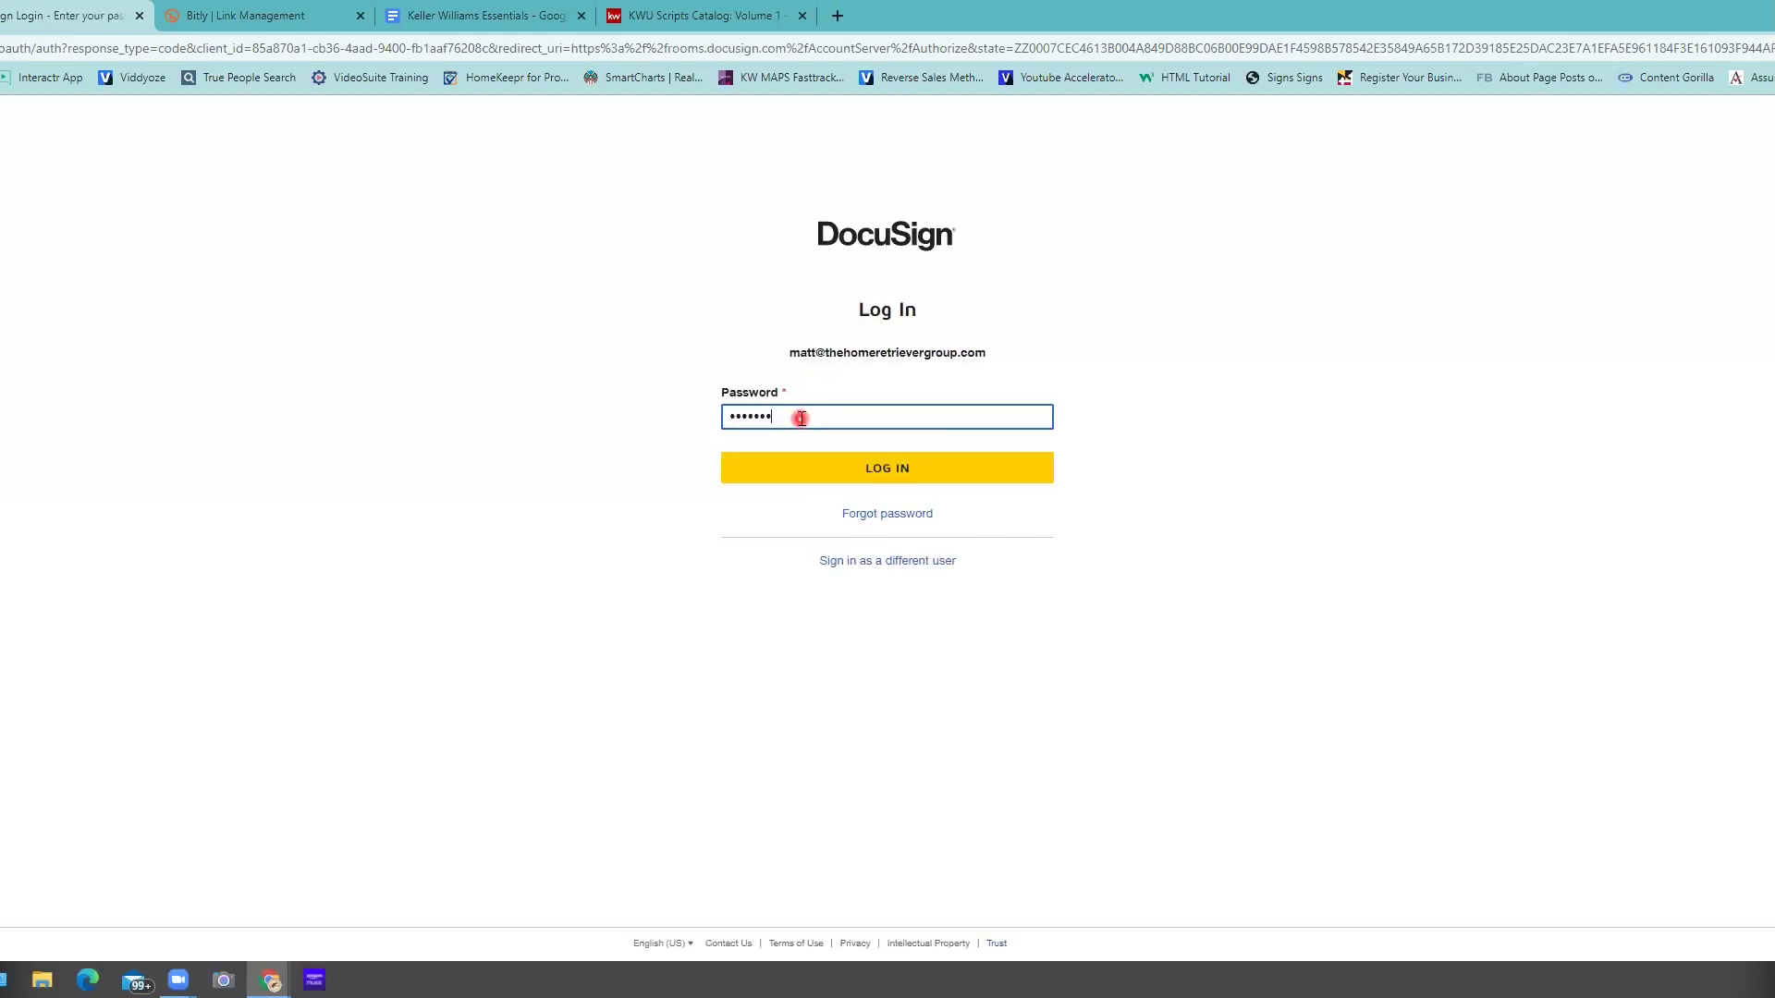
type("••••")
key("Return")
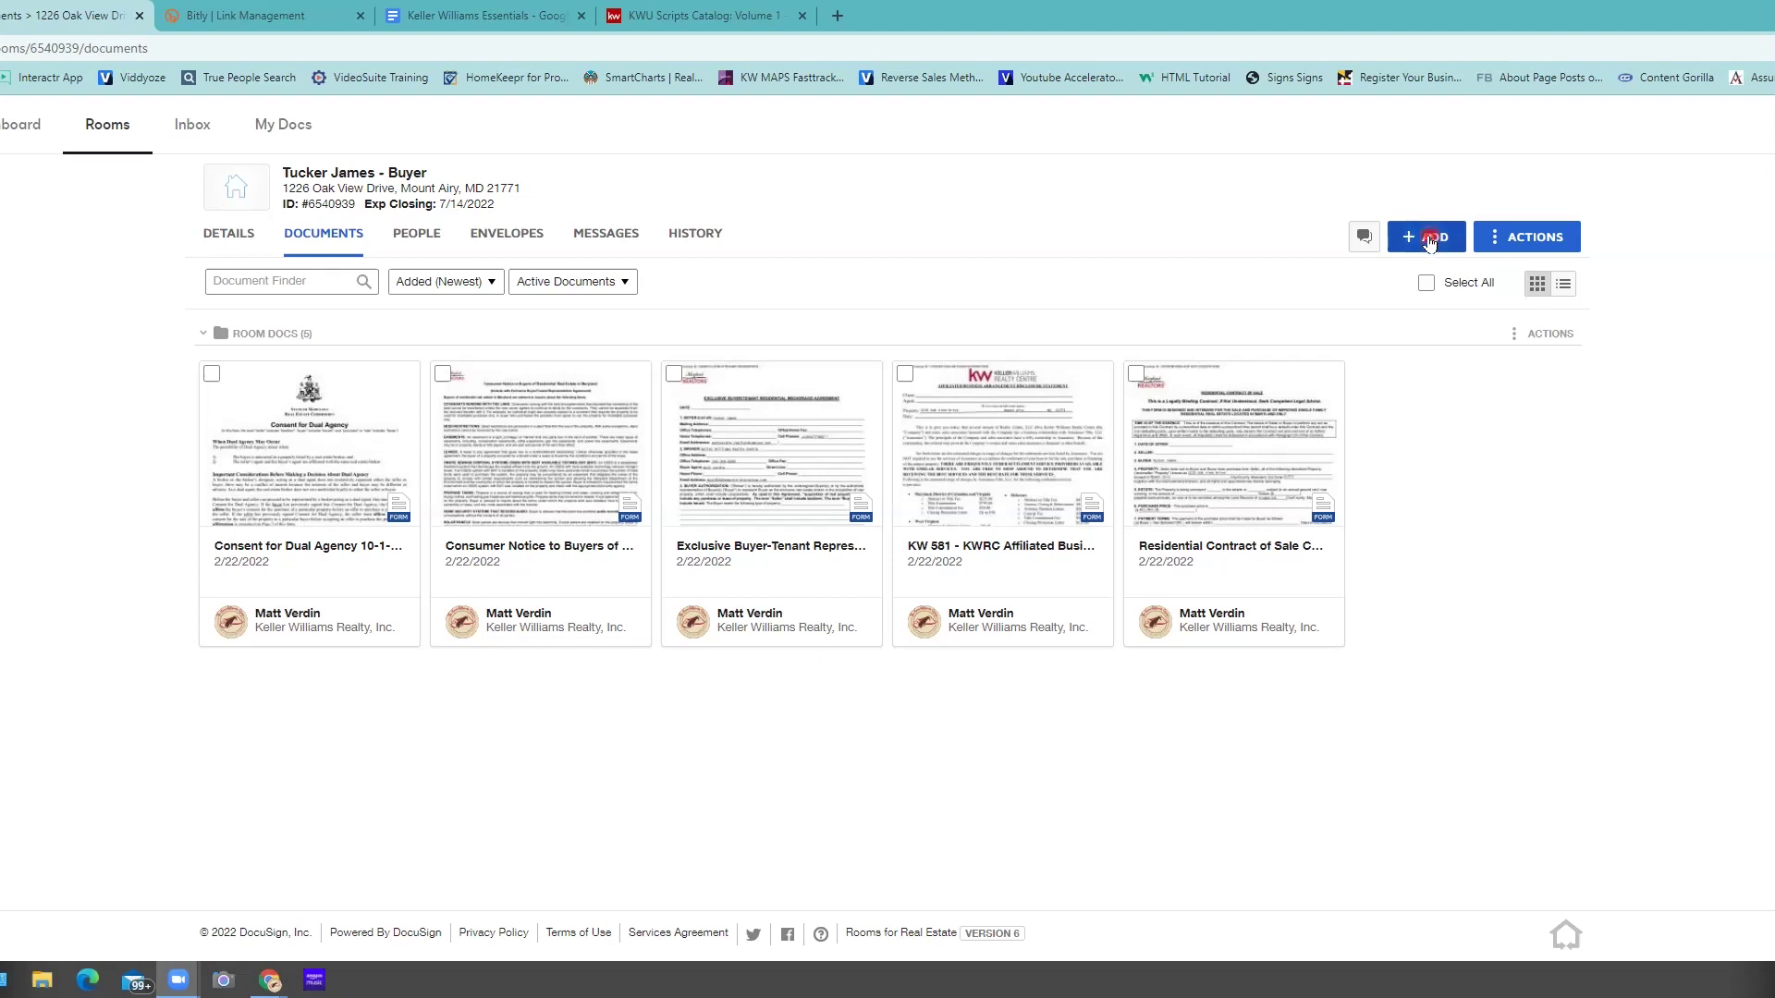
left_click(1429, 240)
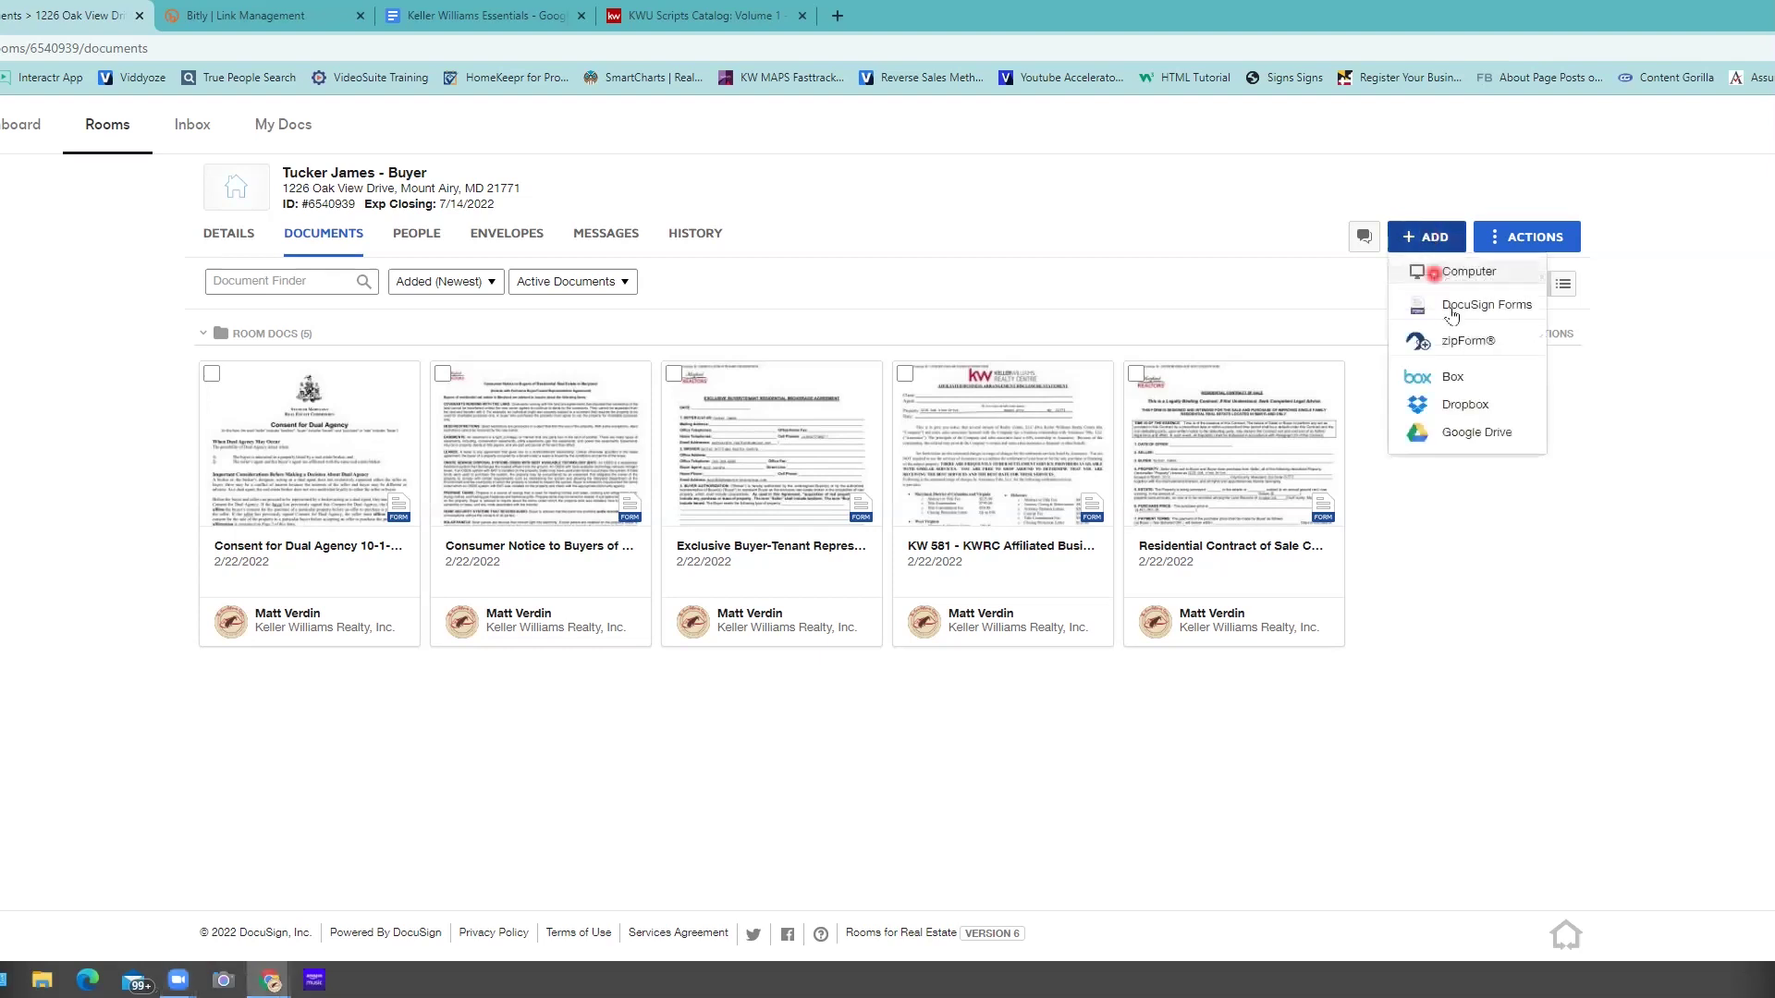